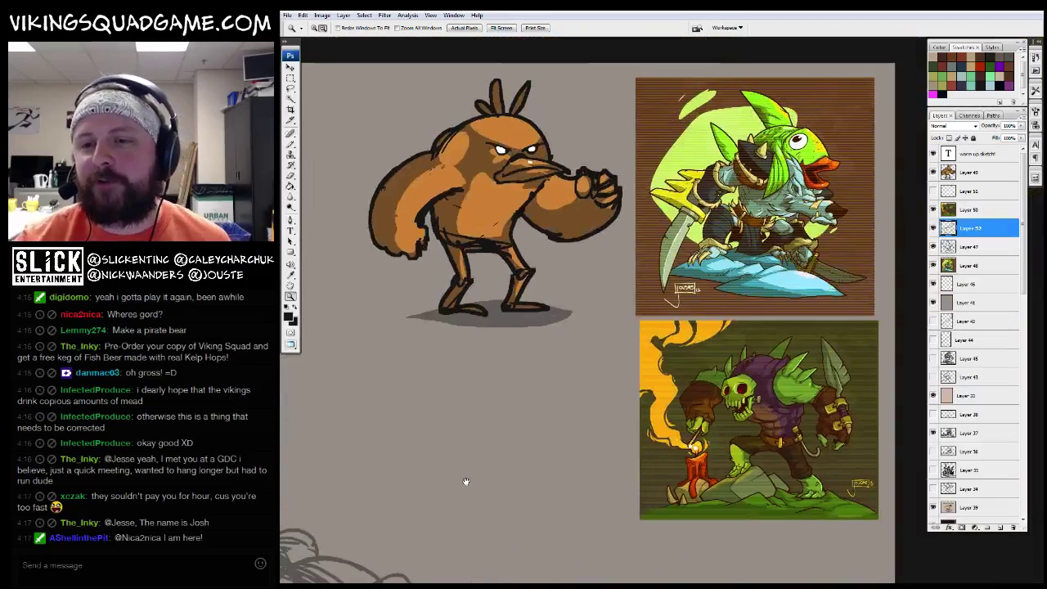
Examine the finished skeleton pirate and fish-hat wolf illustrations up close
scroll(859, 153, "up", 3)
scroll(669, 408, "down", 10)
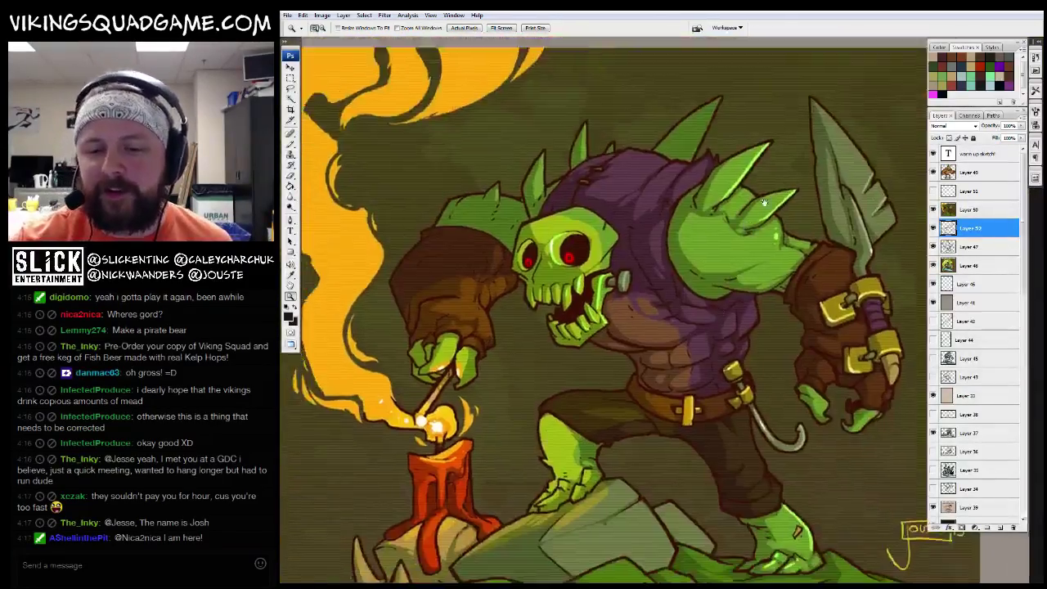
scroll(669, 409, "up", 8)
left_click_drag(669, 408, 684, 568)
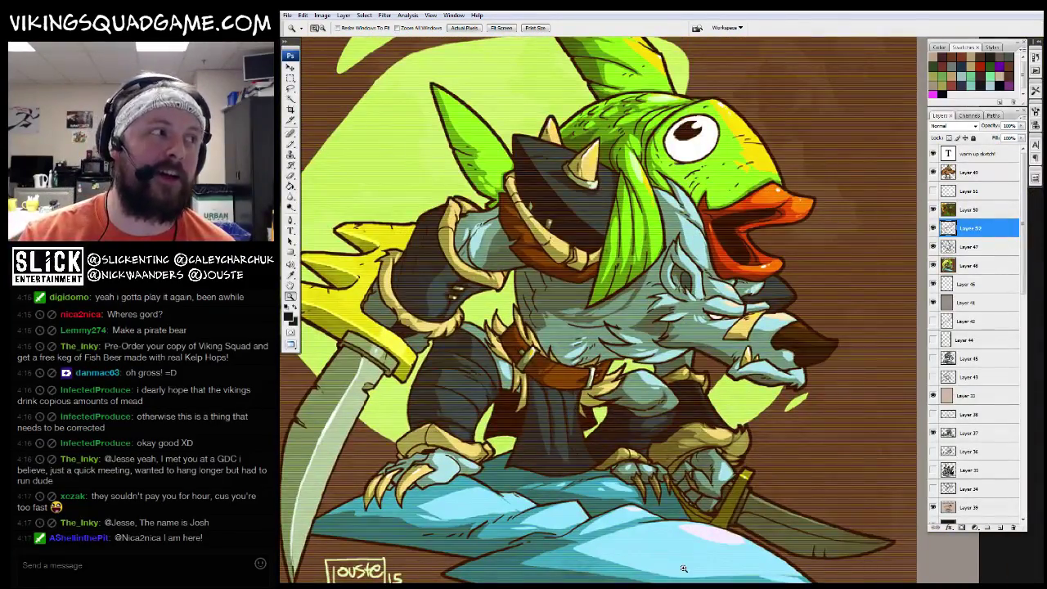
scroll(735, 350, "down", 3)
Switch to the Untitled-1 document and examine its barrel, table and mug props, snow-covered huts and wooden fish signs
key("f")
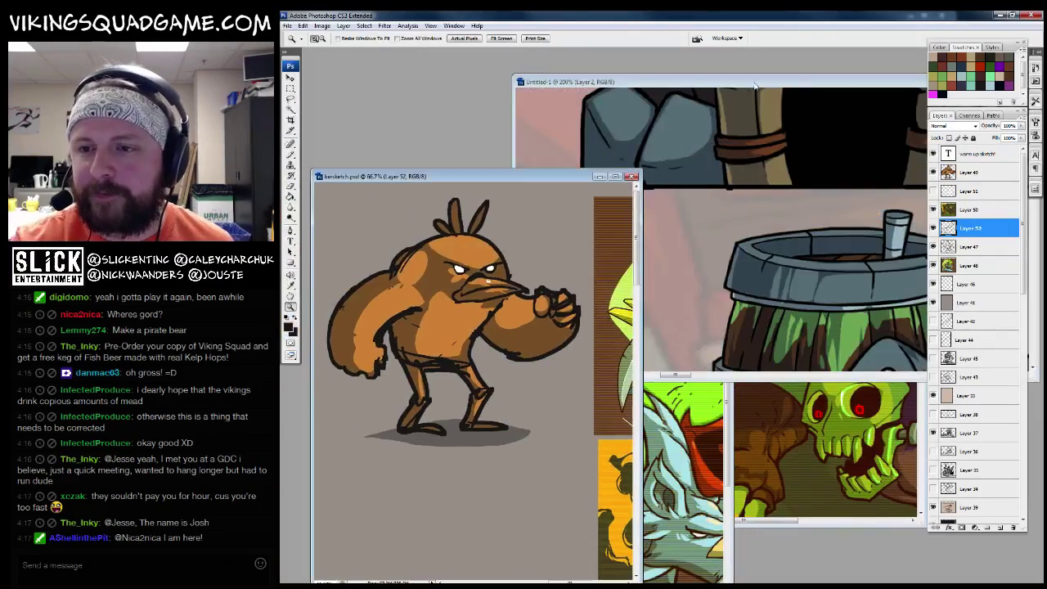
left_click(754, 84)
key("f")
scroll(788, 374, "up", 3)
scroll(789, 373, "down", 2)
scroll(788, 374, "up", 1)
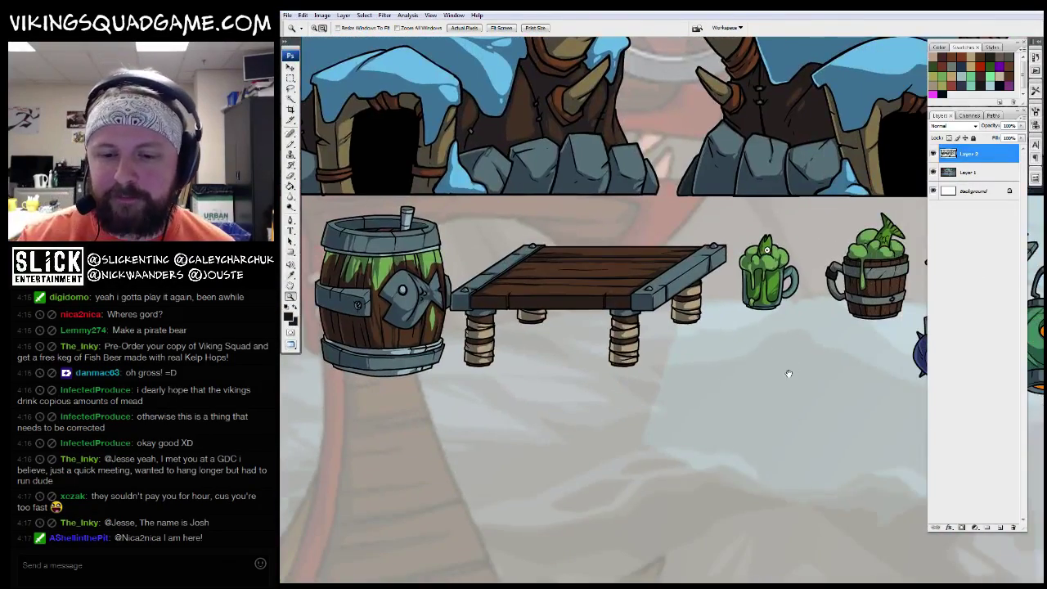
left_click_drag(788, 374, 619, 483)
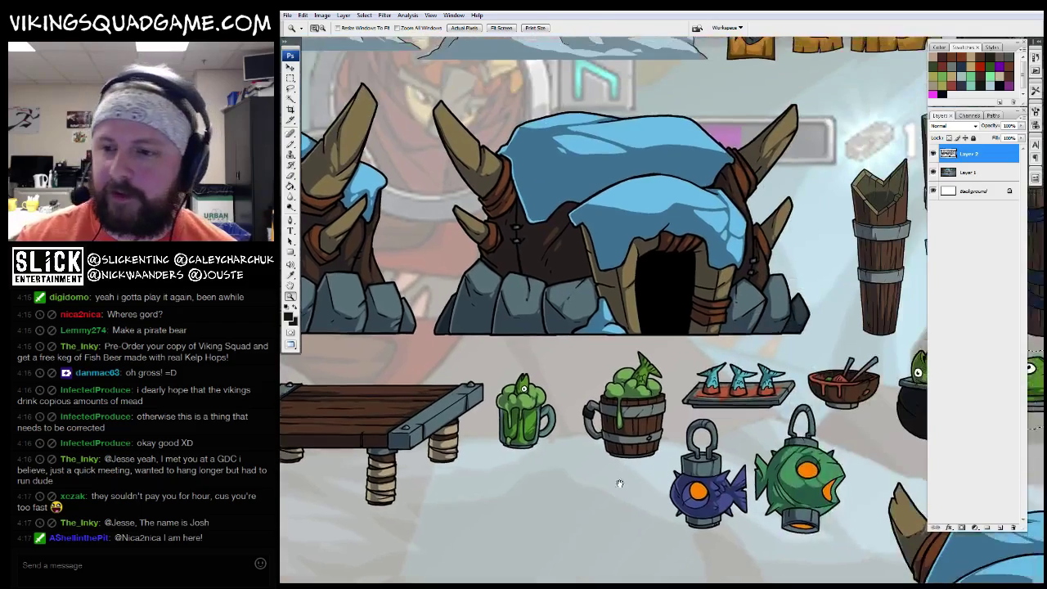
scroll(619, 484, "up", 4)
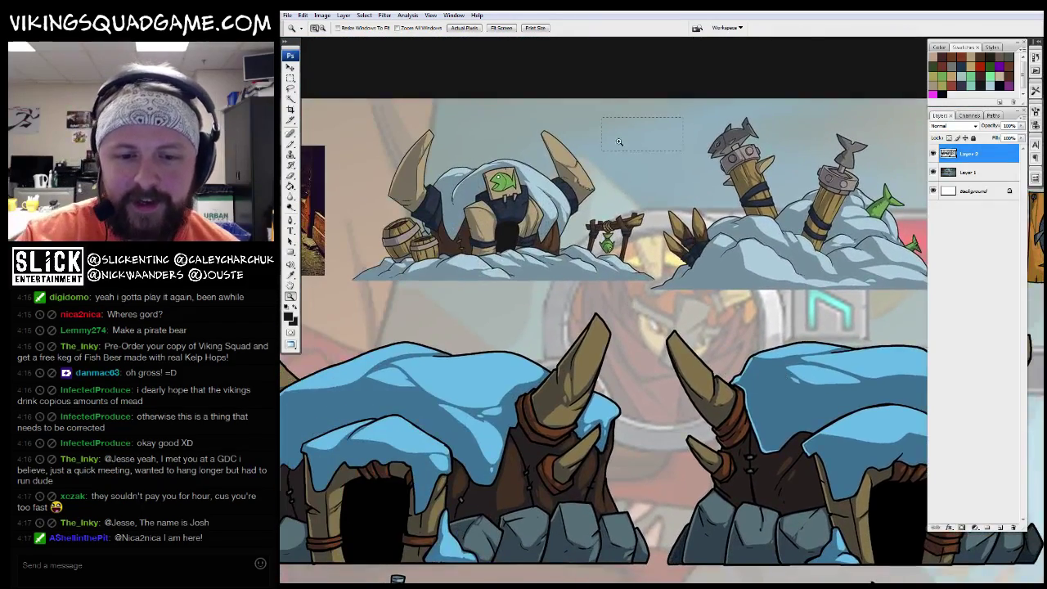
left_click_drag(620, 142, 696, 395)
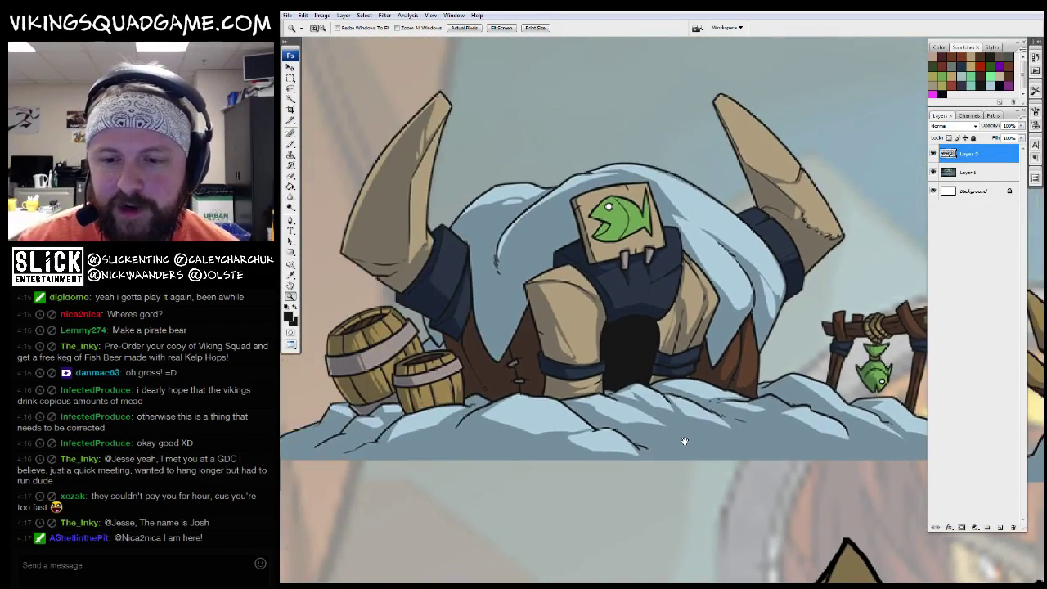
left_click_drag(684, 442, 767, 358)
left_click_drag(848, 421, 577, 339)
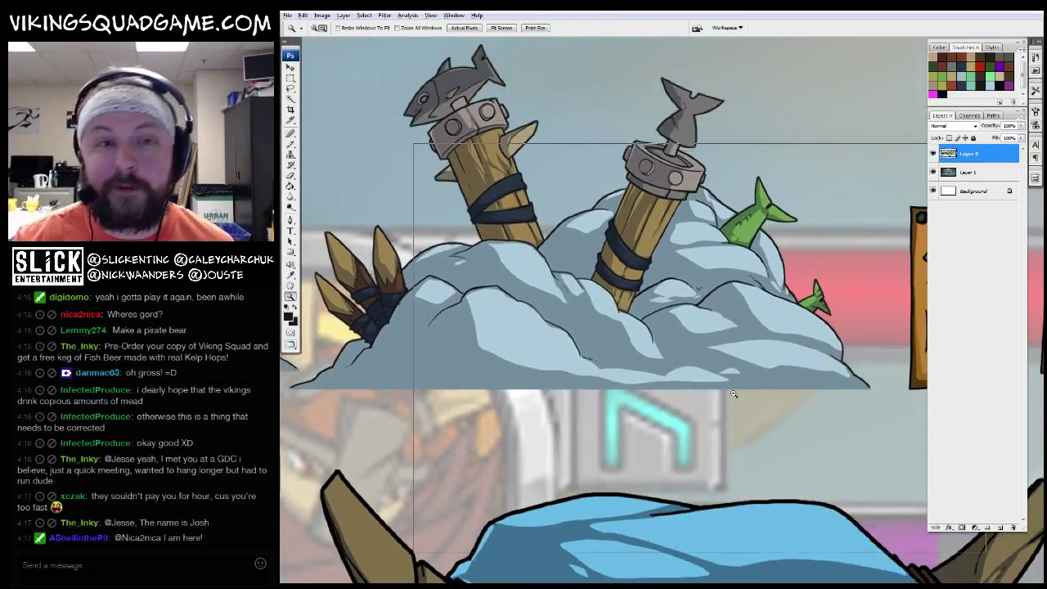
left_click(734, 394, "alt")
scroll(507, 348, "down", 3)
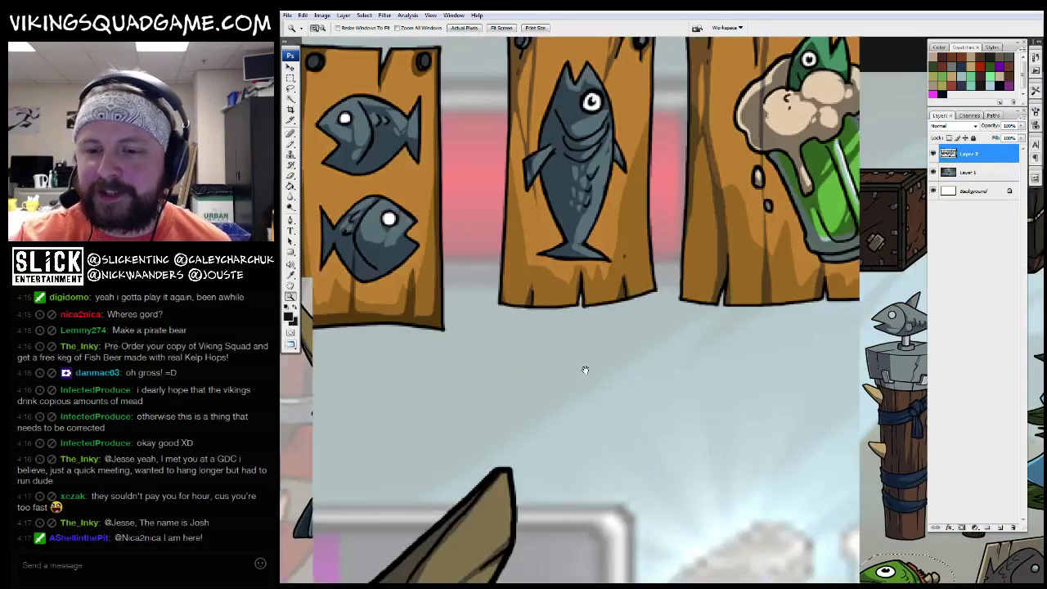
left_click_drag(584, 370, 751, 463)
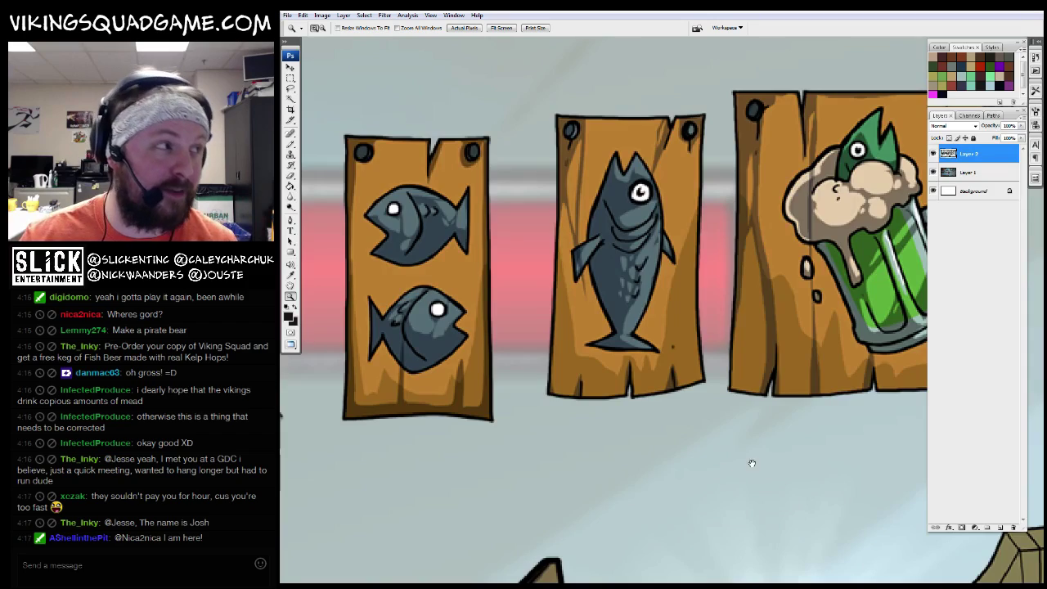
Examine the crates, carved fish posts, sushi tray and wooden mug among the game props up close
scroll(834, 433, "right", 10)
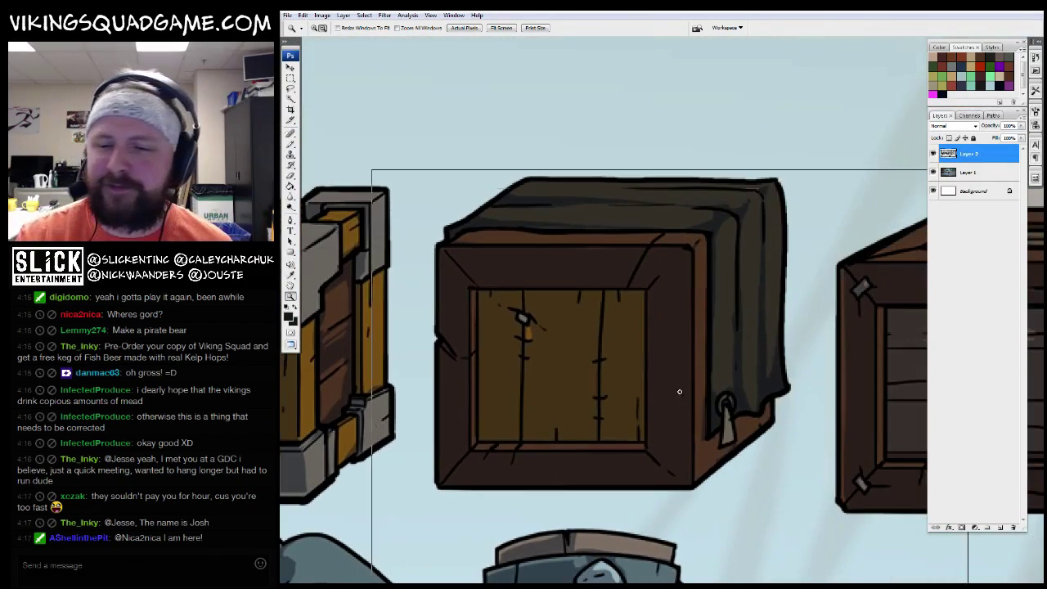
scroll(679, 392, "down", 8)
scroll(684, 458, "down", 2)
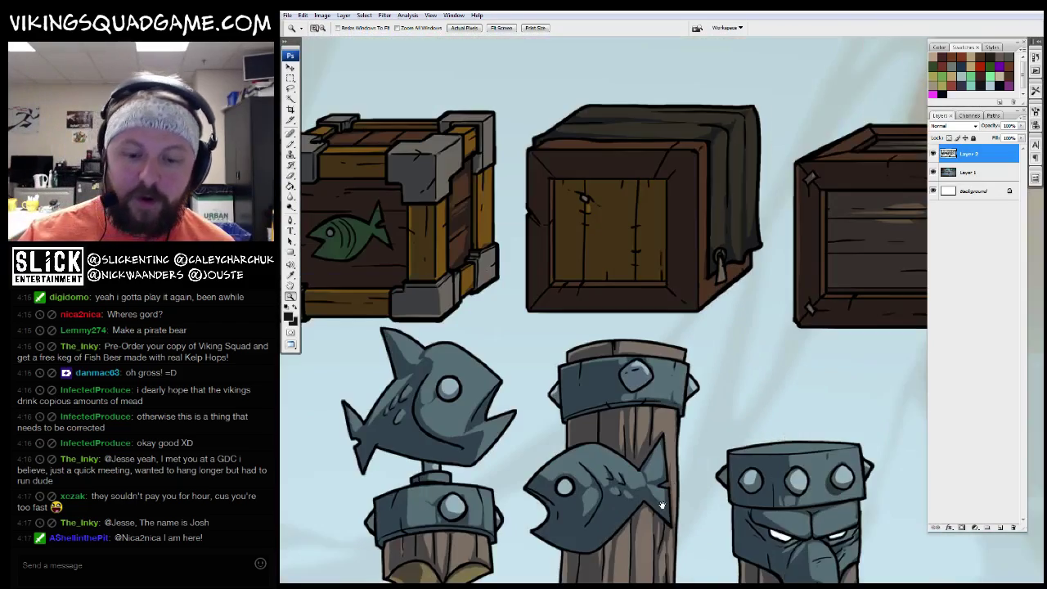
left_click_drag(662, 505, 753, 274)
scroll(727, 391, "down", 3)
scroll(753, 376, "up", 8)
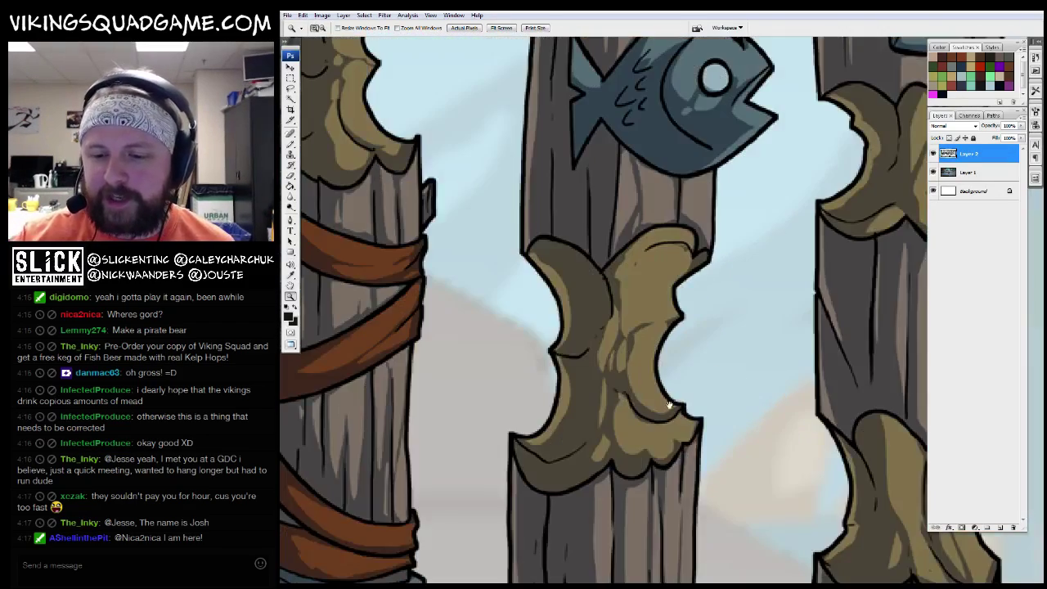
scroll(782, 366, "down", 3)
left_click_drag(782, 367, 700, 235)
scroll(837, 400, "down", 3)
scroll(700, 236, "up", 3)
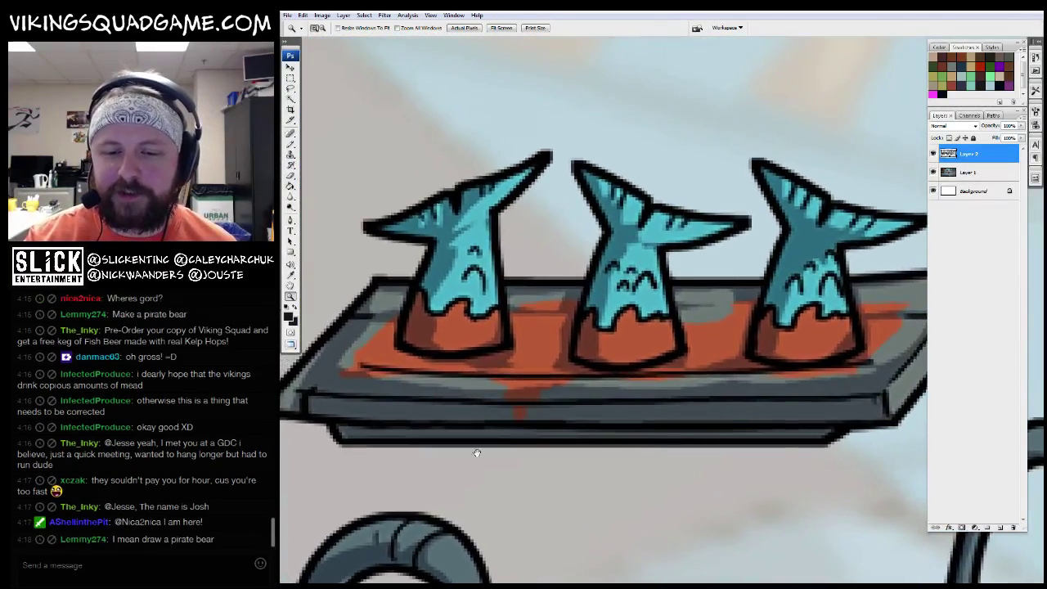
scroll(509, 455, "left", 5)
scroll(775, 369, "up", 2)
scroll(775, 369, "down", 5)
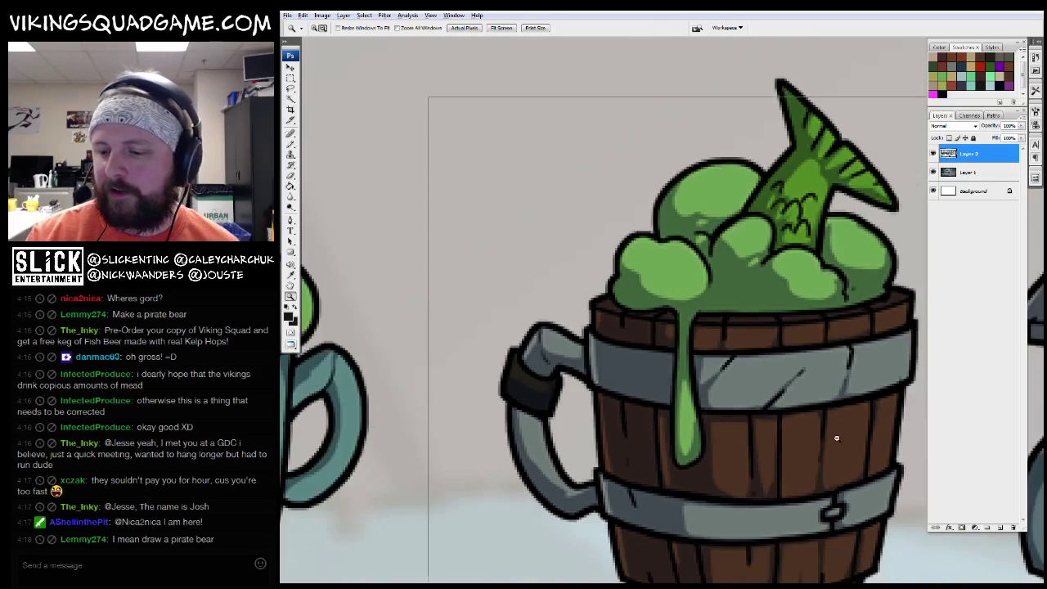
scroll(841, 453, "down", 4)
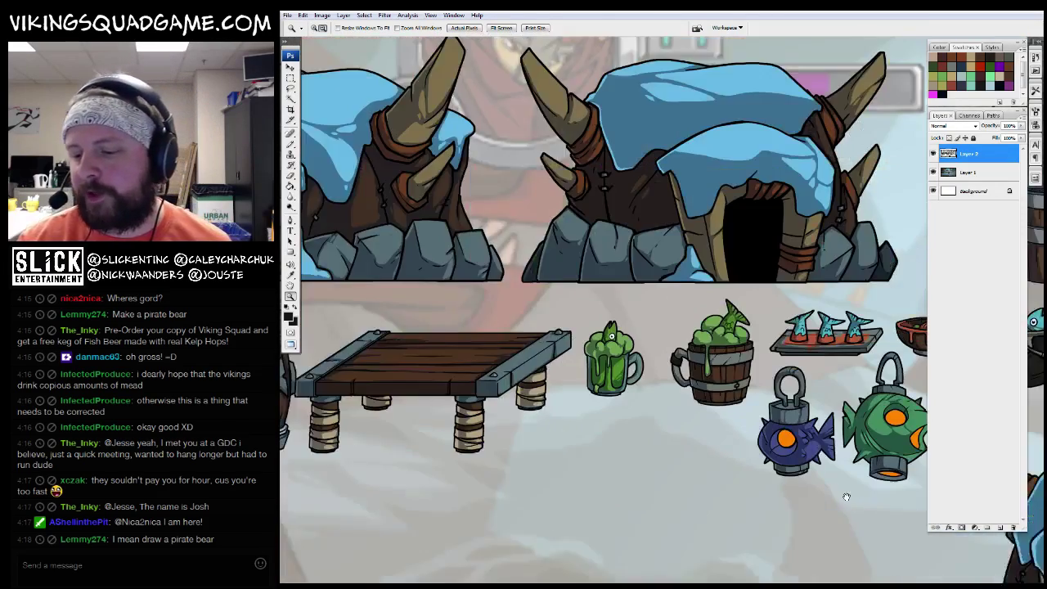
left_click_drag(841, 453, 656, 442)
Return to the warm-up sketch document, ready to draw with the Pencil tool on the rough creature sketch
key("ctrl+Tab")
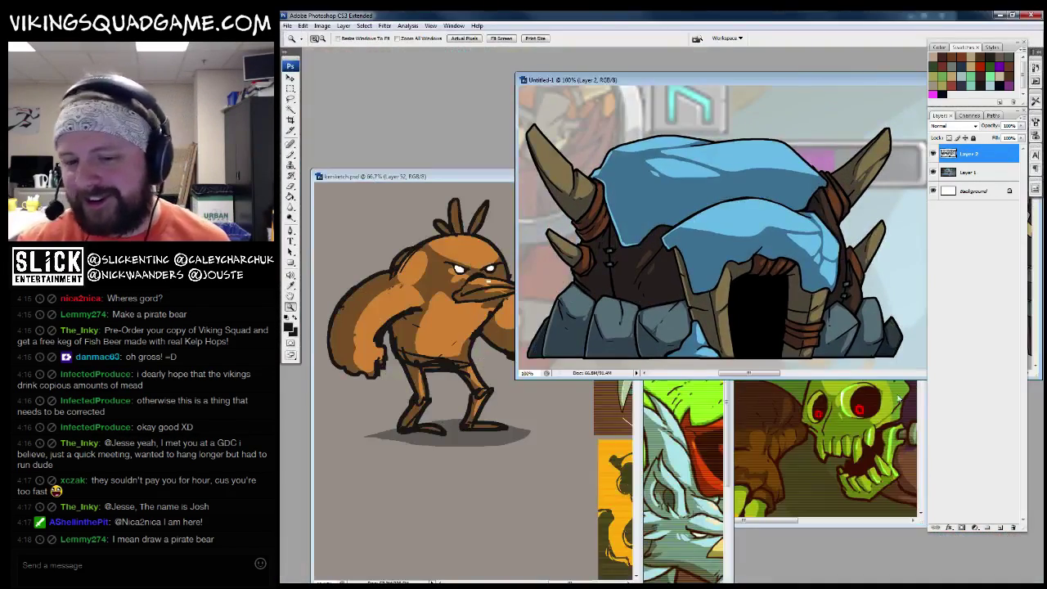
key("ctrl+Tab")
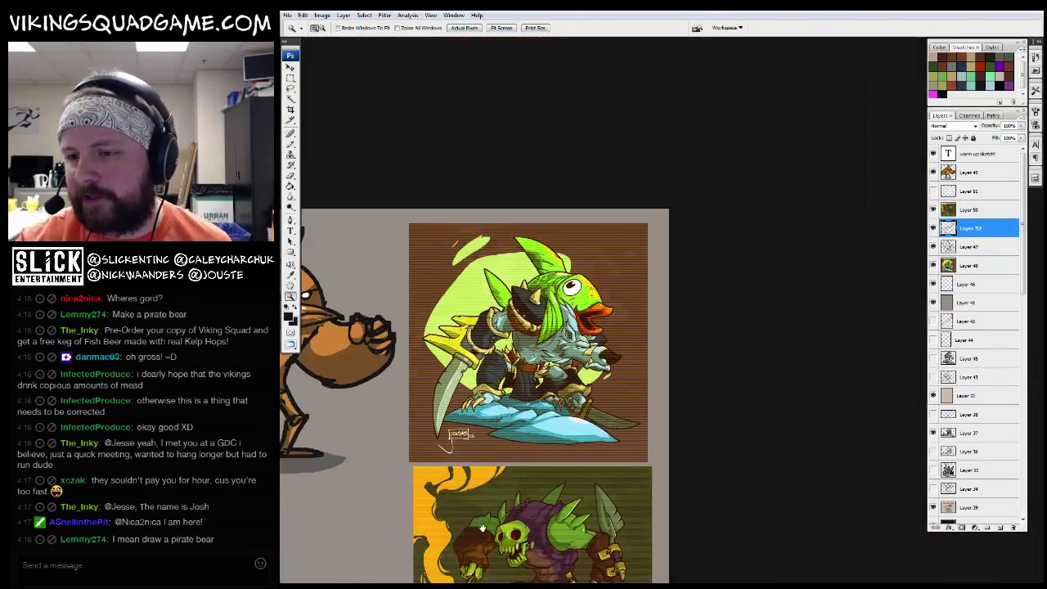
key("b")
key("ctrl+shift+Tab")
key("ctrl+Tab")
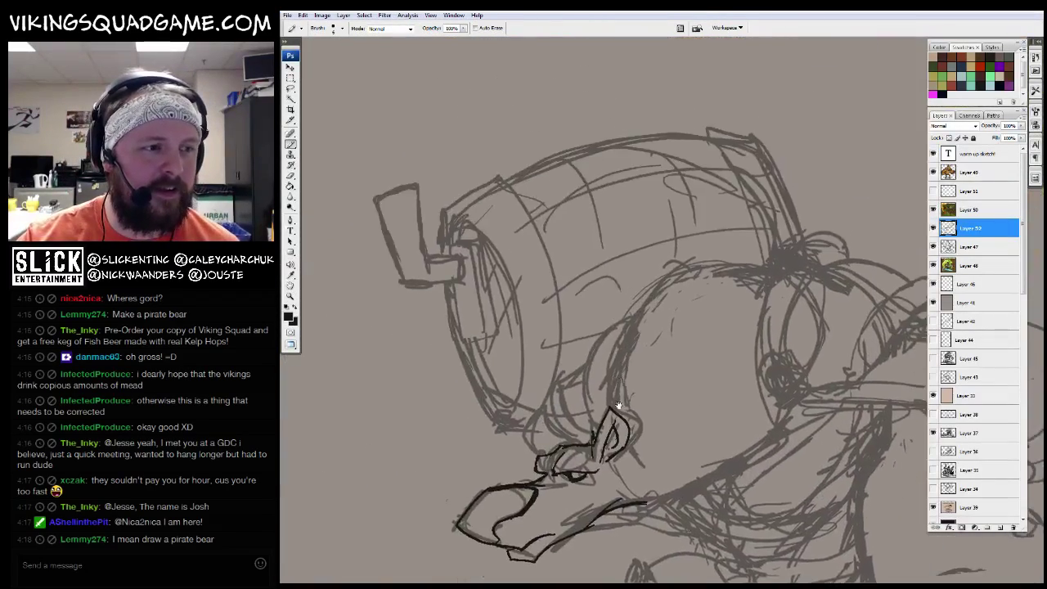
key("ctrl+Tab")
Ink the second ear and the top of the head on the long-snouted creature over its grey rough sketch
mouse_move(683, 523)
left_mouse_down()
mouse_move(654, 368)
mouse_move(663, 434)
mouse_move(644, 396)
mouse_move(648, 368)
mouse_move(572, 302)
mouse_move(514, 360)
mouse_move(530, 411)
mouse_move(515, 374)
mouse_move(483, 344)
mouse_move(469, 296)
left_mouse_up()
key("z")
left_click(632, 214)
left_click(632, 214)
key("b")
key("e")
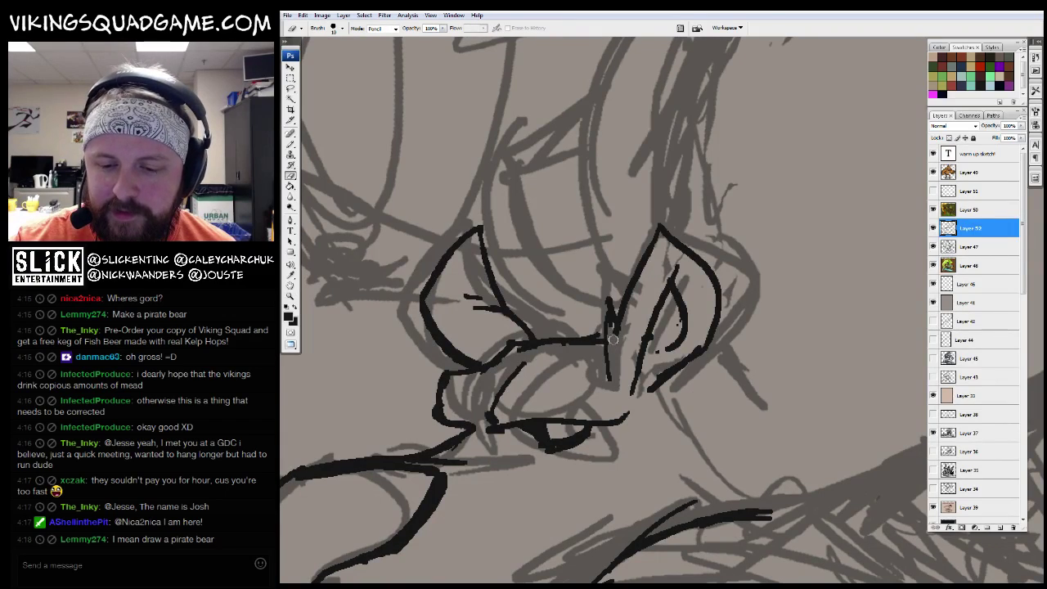
key("z")
left_click(621, 336, "alt")
left_click(736, 246, "alt")
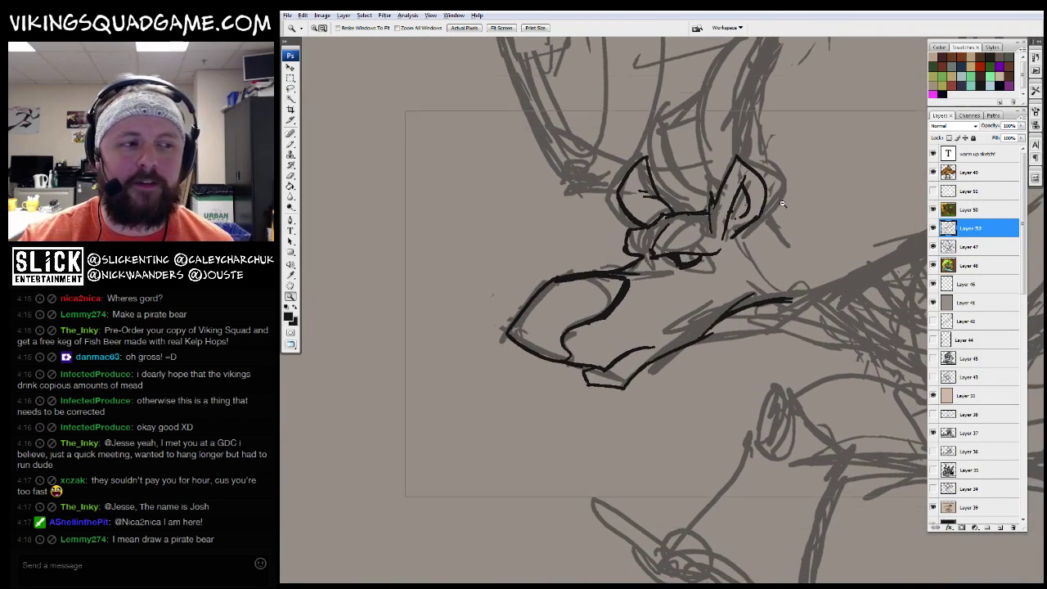
Add a new layer directly above Layer 51 for a fresh sketch beside the orange bird character
scroll(596, 393, "up", 10)
key("b")
left_click(962, 198)
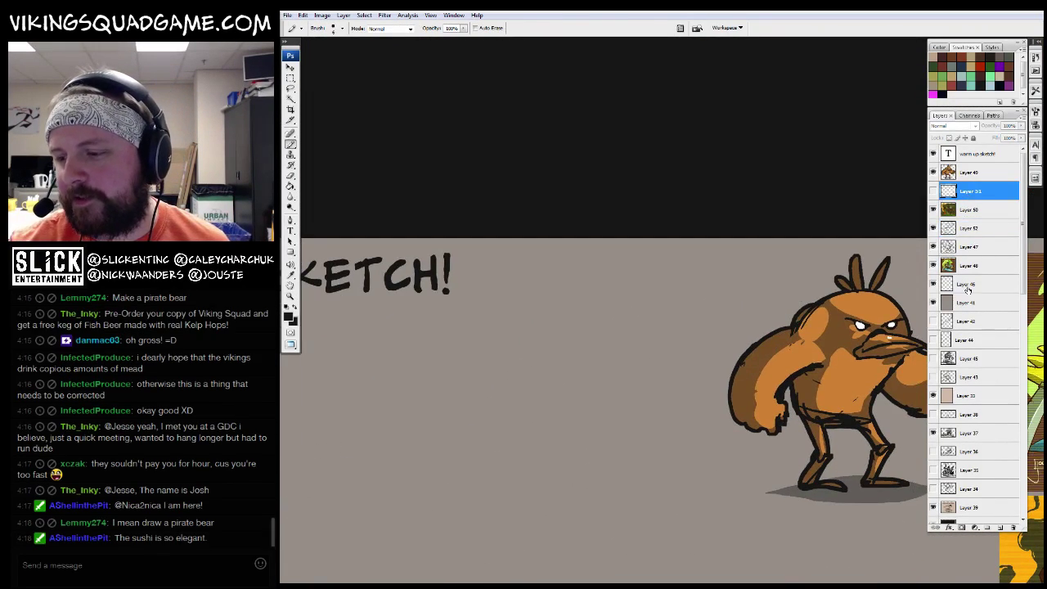
left_click(1000, 527)
Sketch a bear's muzzle, nose, forehead and two rounded ears in the empty area below the sketch title
key("ctrl+plus")
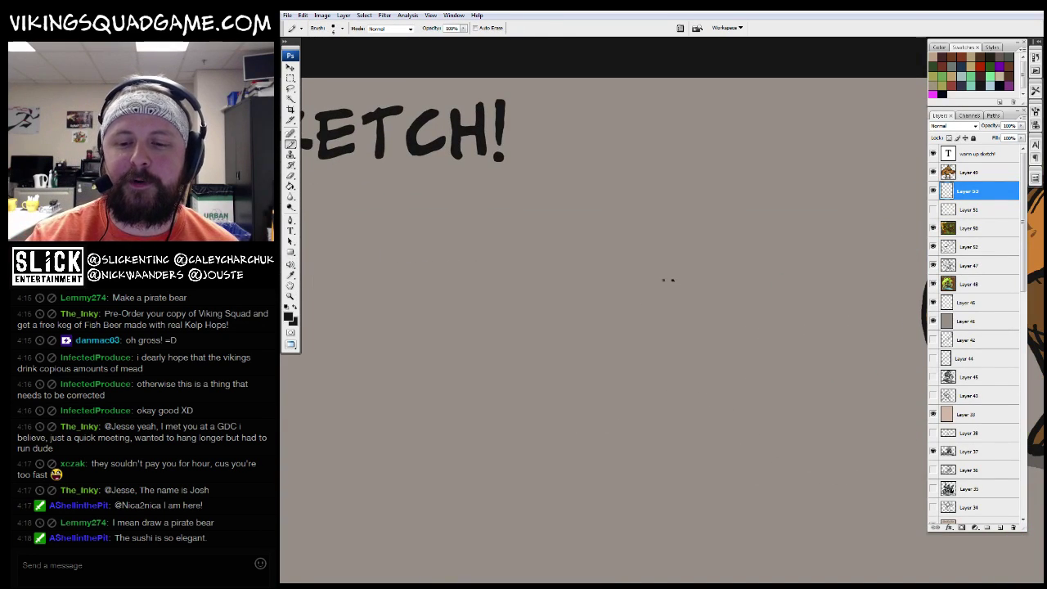
left_click_drag(673, 280, 687, 346)
left_click_drag(612, 301, 630, 291)
left_click_drag(695, 284, 695, 297)
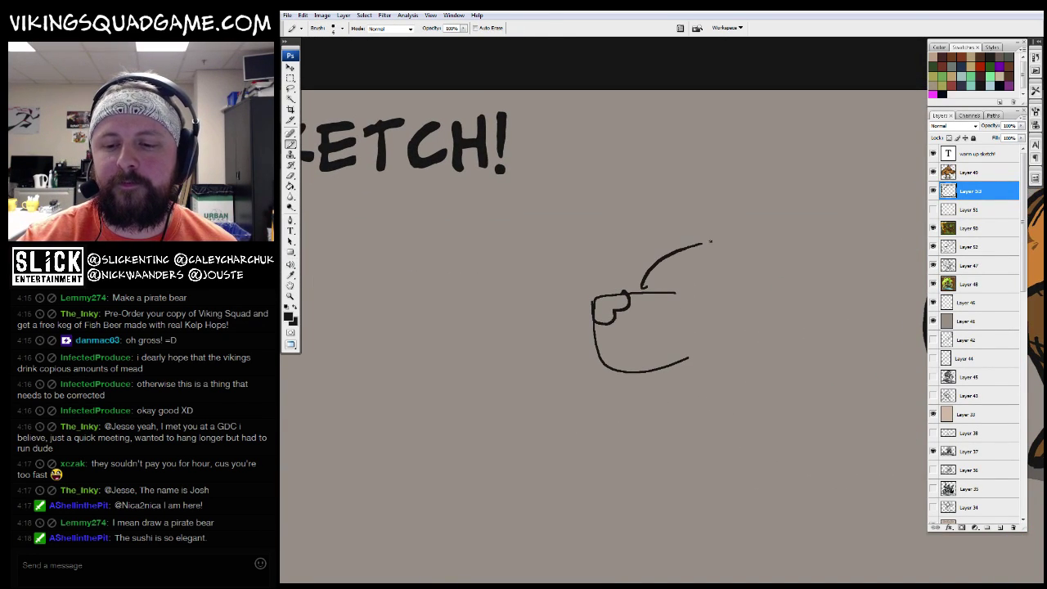
mouse_move(743, 247)
left_mouse_down()
mouse_move(741, 266)
mouse_move(703, 213)
left_mouse_up()
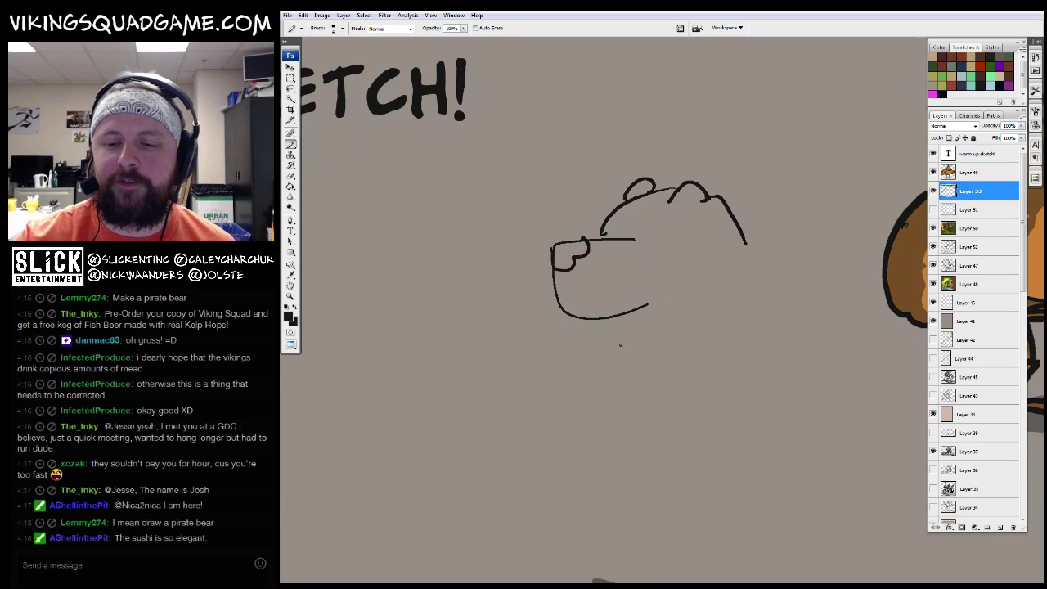
Sketch the bear's chest, the line of its back and its near front leg with a paw
left_click_drag(619, 318, 721, 369)
mouse_move(740, 206)
left_mouse_down()
mouse_move(678, 193)
mouse_move(813, 207)
left_mouse_up()
mouse_move(685, 332)
left_mouse_down()
mouse_move(556, 337)
mouse_move(521, 432)
left_mouse_up()
left_click_drag(609, 329, 558, 444)
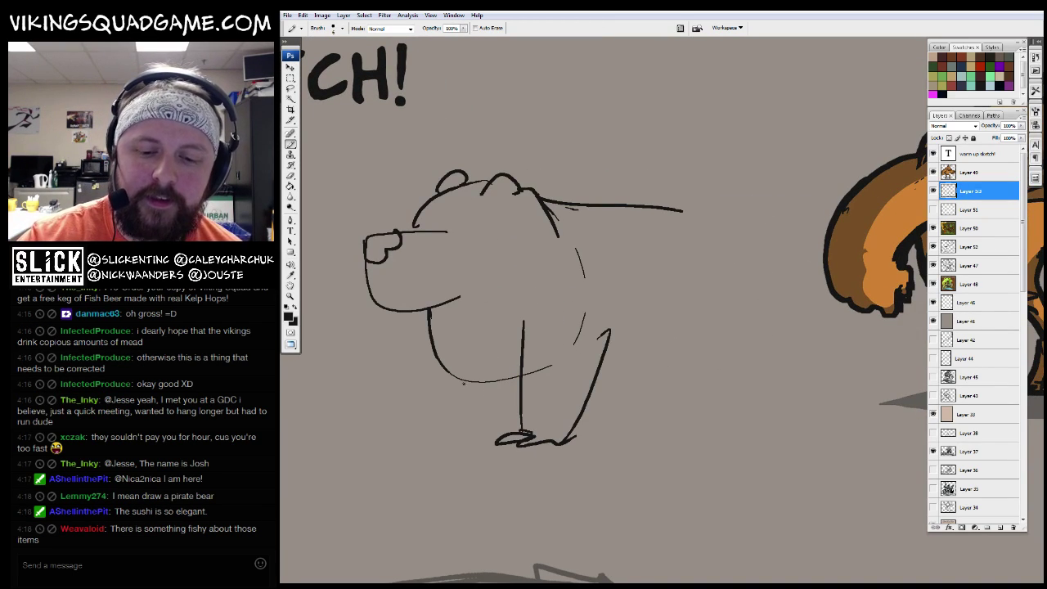
Sketch the bear's belly, rounded rump and near hind leg, erasing stray lines around the thigh
left_click_drag(624, 388, 690, 370)
left_click_drag(689, 211, 723, 350)
key("e")
left_click_drag(669, 377, 723, 353)
key("b")
left_click_drag(684, 442, 735, 384)
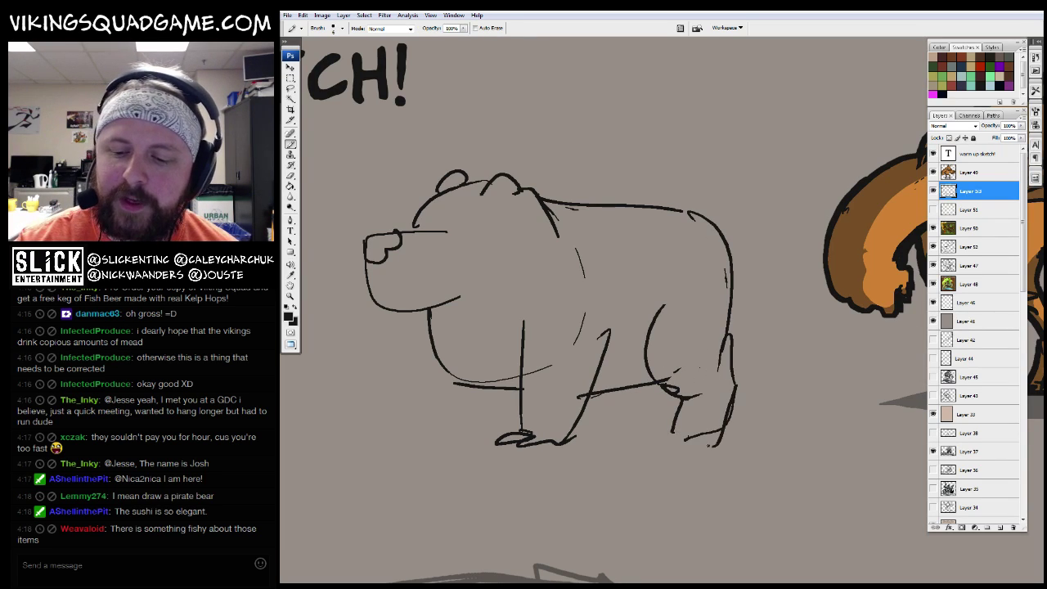
left_click_drag(687, 442, 732, 429)
Draw a cuffed pirate hook on the bear's far front leg and move the hook up against its cuff
left_click_drag(470, 351, 539, 326)
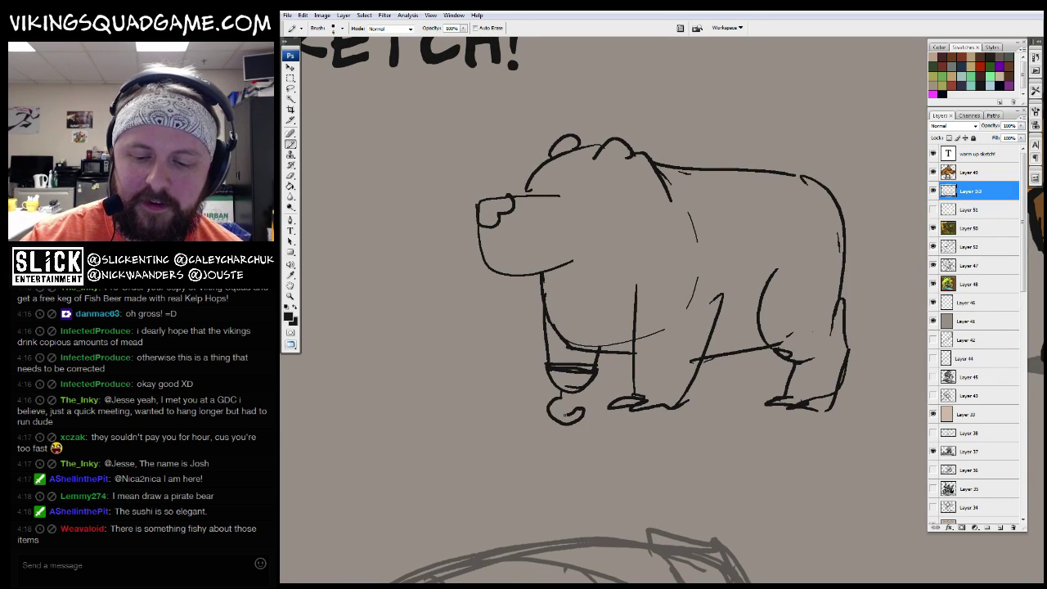
key("l")
mouse_move(579, 350)
left_mouse_down()
mouse_move(605, 383)
mouse_move(598, 390)
mouse_move(525, 379)
left_mouse_up()
key("v")
key("ctrl+d")
key("b")
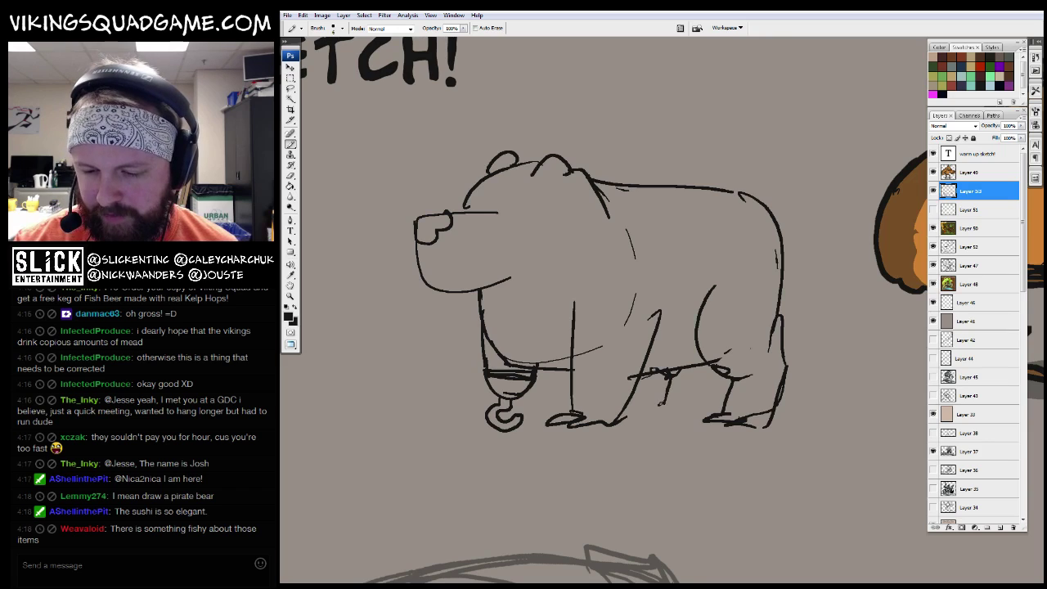
Sketch the bear's far hind leg and erase its far ear and part of the forehead line
mouse_move(708, 389)
left_mouse_down()
mouse_move(757, 412)
mouse_move(768, 481)
left_mouse_up()
key("e")
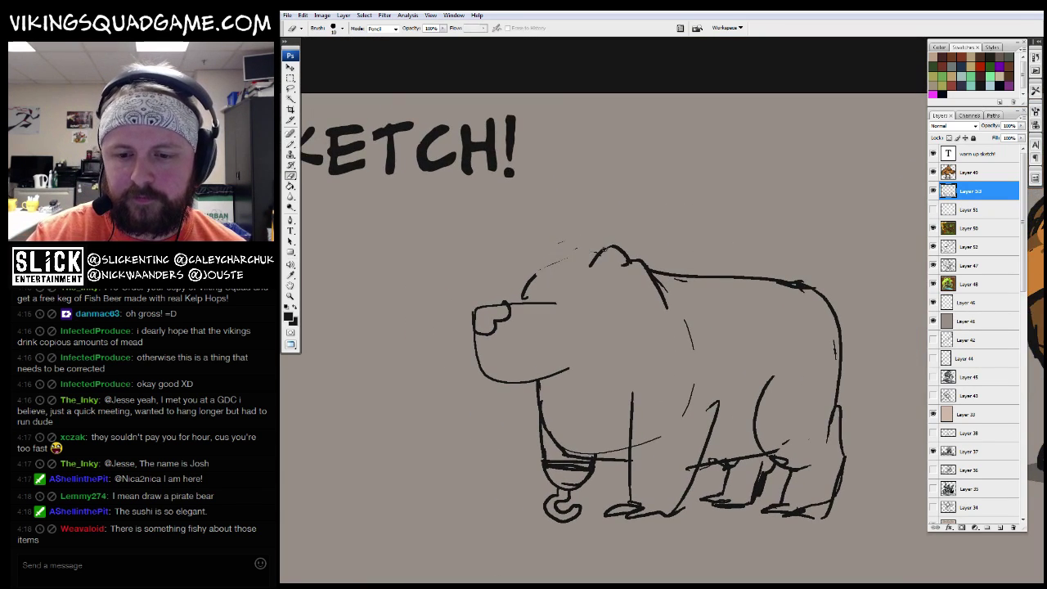
Draw a pirate hat with a brim, back knot and skull and crossbones on the bear's head, plus a scowling eye
key("b")
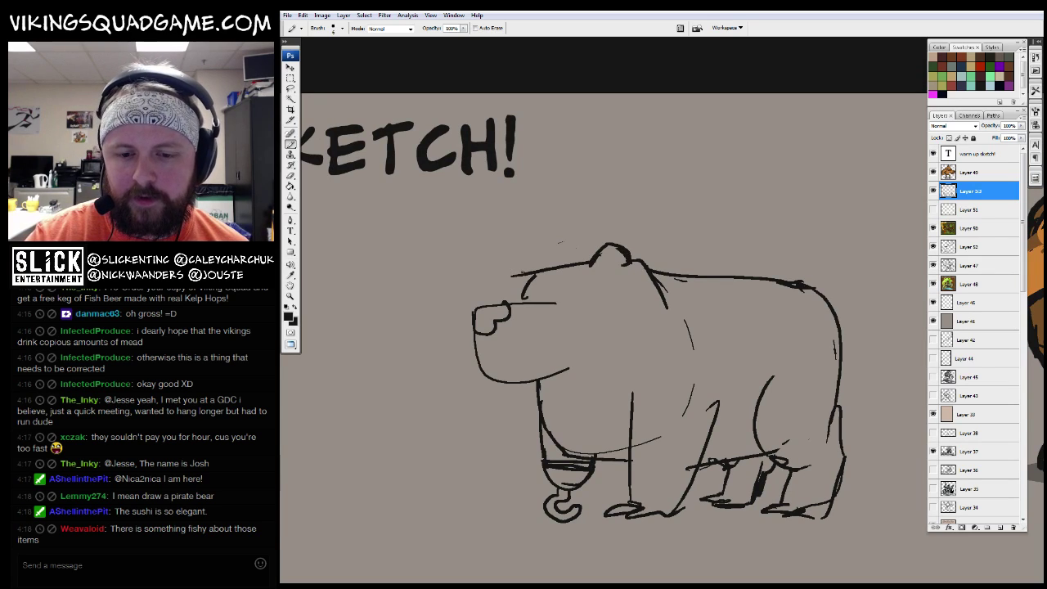
mouse_move(515, 255)
left_mouse_down()
mouse_move(514, 220)
mouse_move(602, 218)
mouse_move(613, 241)
left_mouse_up()
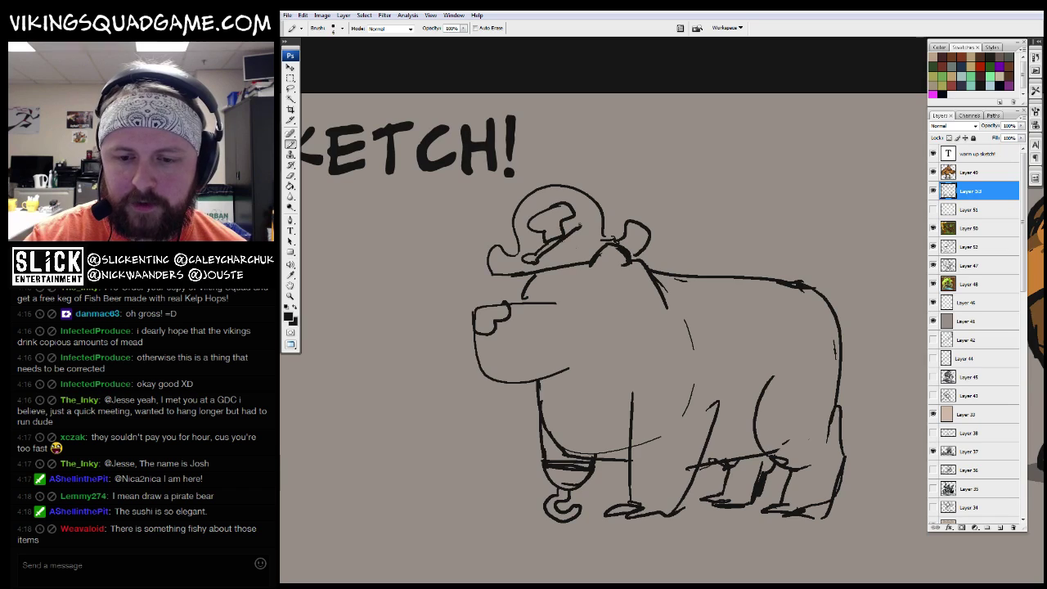
left_click_drag(522, 245, 540, 234)
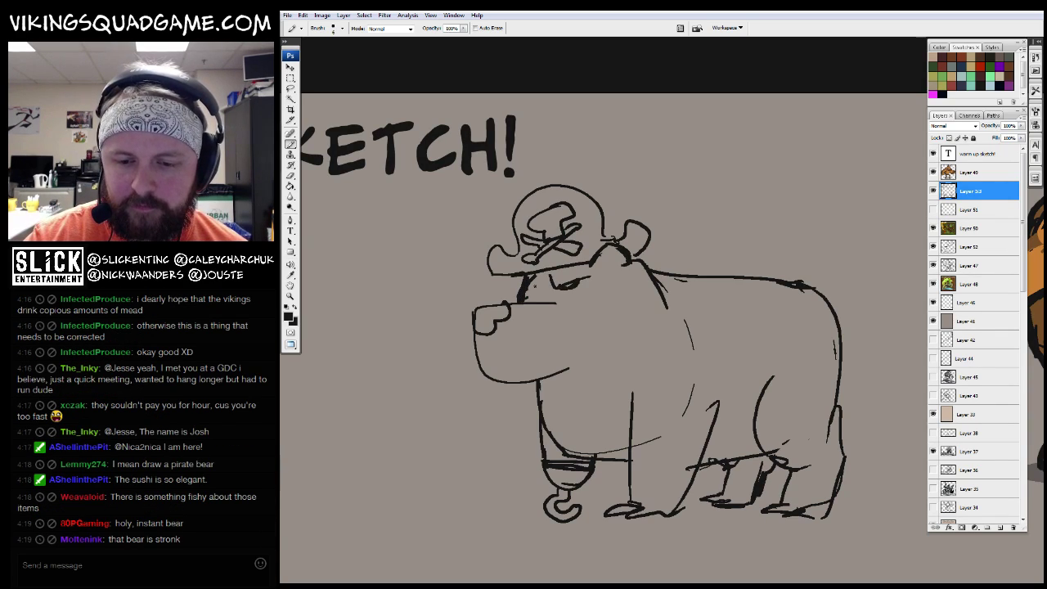
Draw the bear's second scowling eye, rounded near ear and cheek line, and surround its jaw with a scalloped beard
left_click_drag(583, 364, 595, 311)
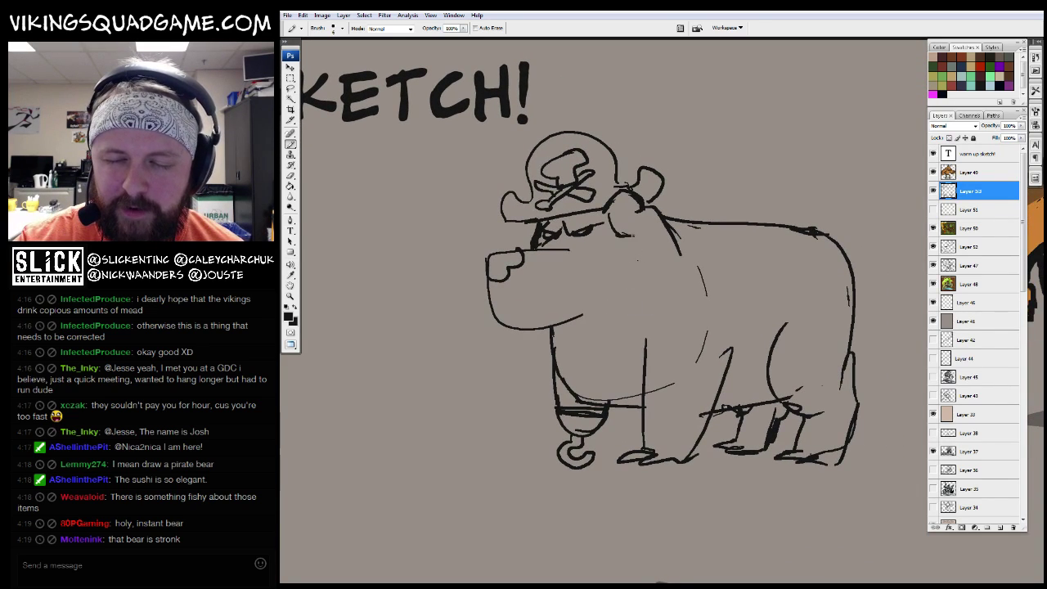
left_click_drag(515, 347, 533, 332)
key("e")
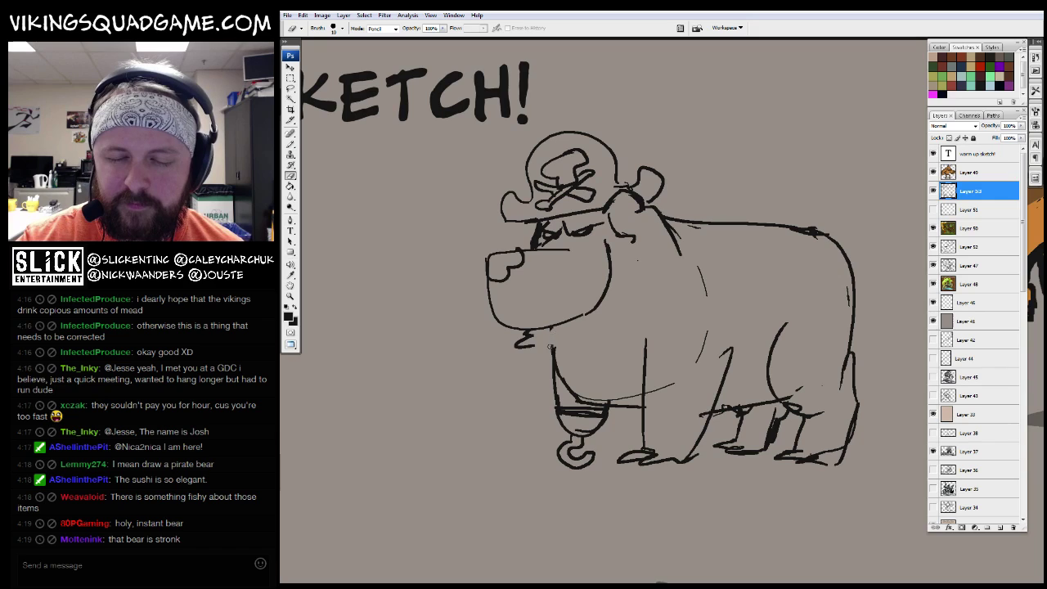
key("b")
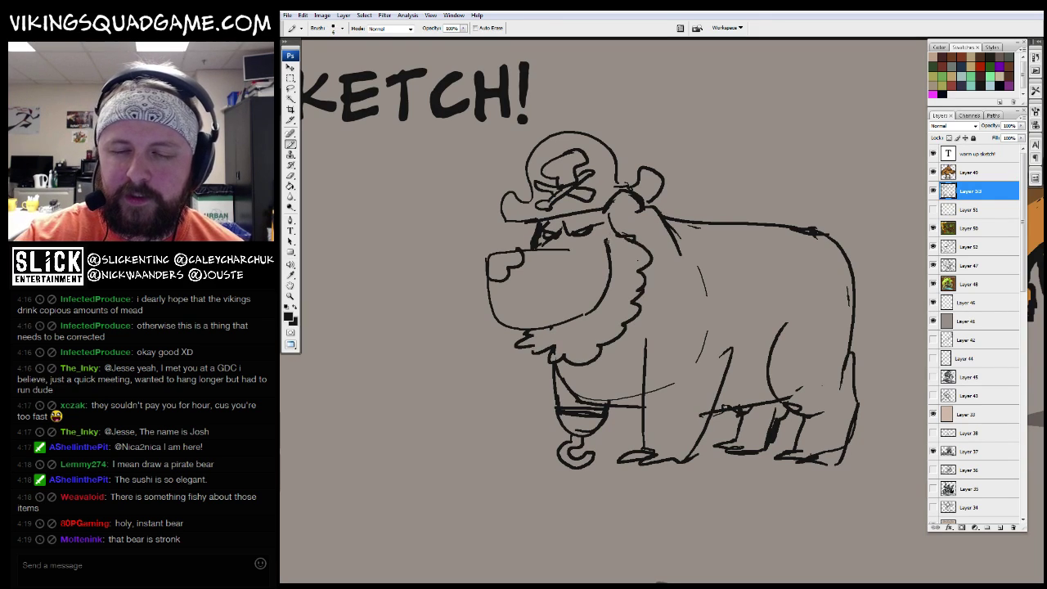
Draw a short pointed tail at the top of the bear's rump
left_click_drag(813, 260, 743, 262)
mouse_move(777, 231)
left_mouse_down()
mouse_move(759, 246)
mouse_move(784, 239)
left_mouse_up()
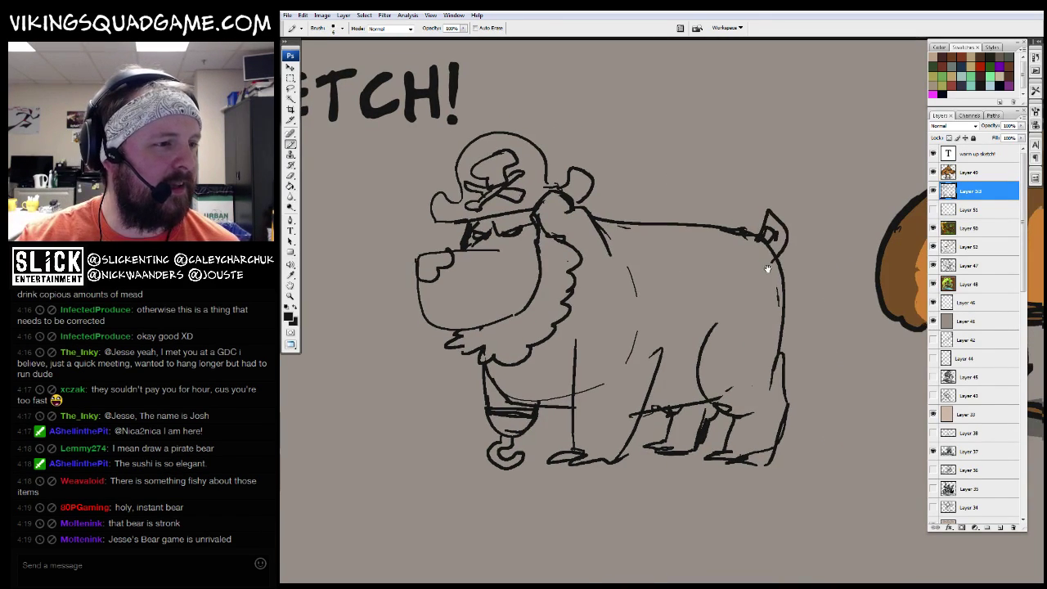
left_click(768, 268, "alt")
left_click(622, 282, "alt")
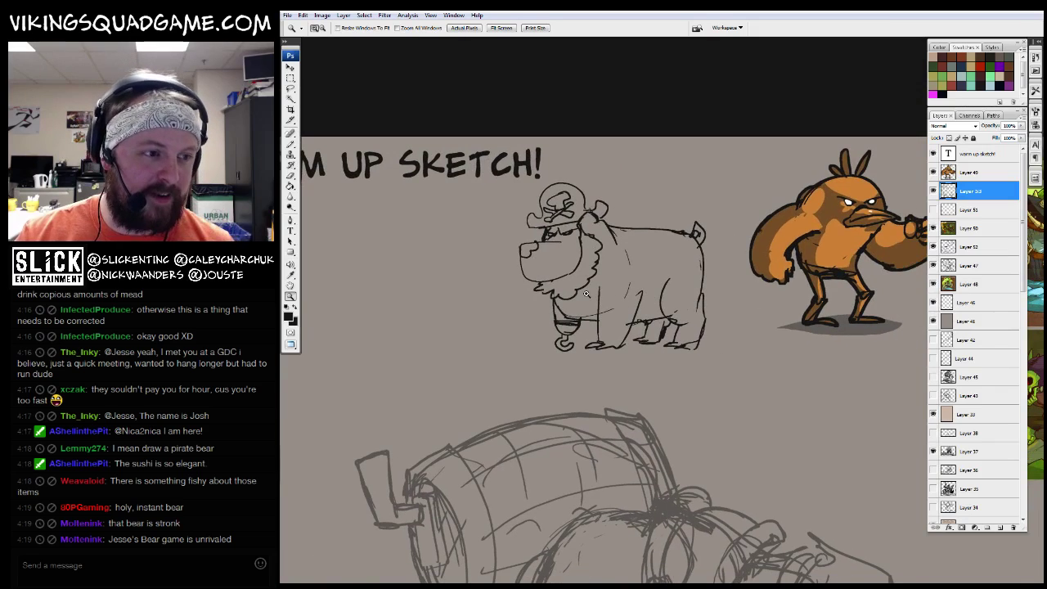
scroll(622, 311, "down", 1)
left_click_drag(669, 333, 666, 267)
key("b")
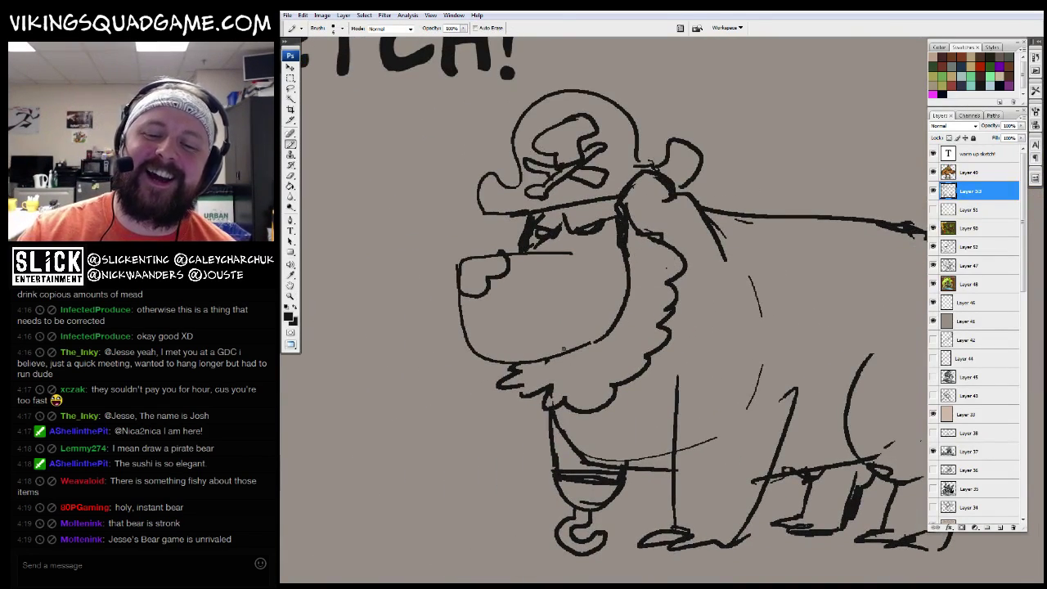
Draw a frowning mouth with a small fang on the bear's muzzle
left_click_drag(595, 254, 544, 284)
left_click_drag(508, 366, 581, 318)
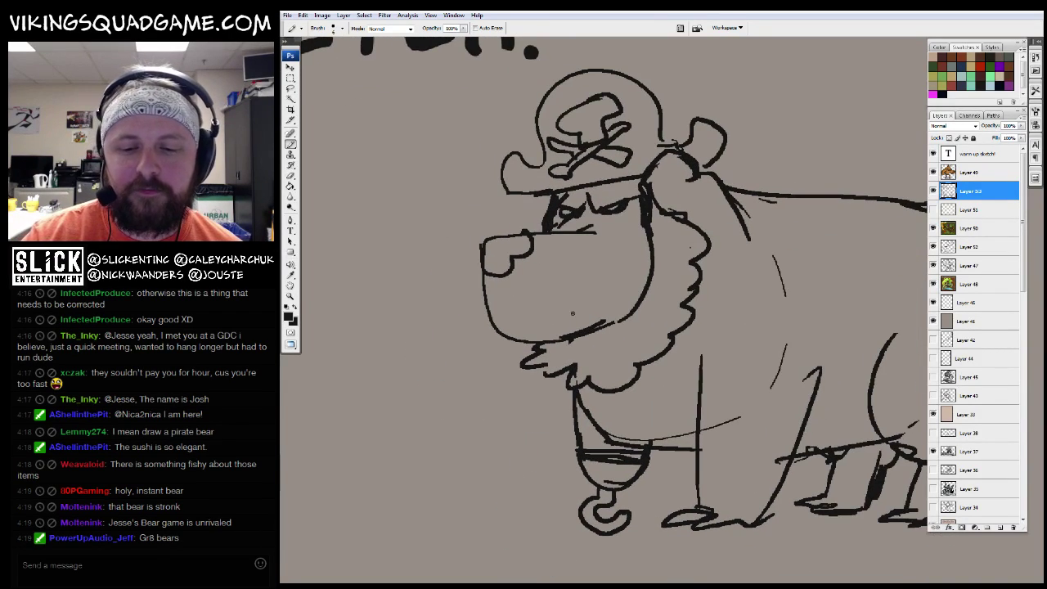
scroll(417, 363, "down", 2)
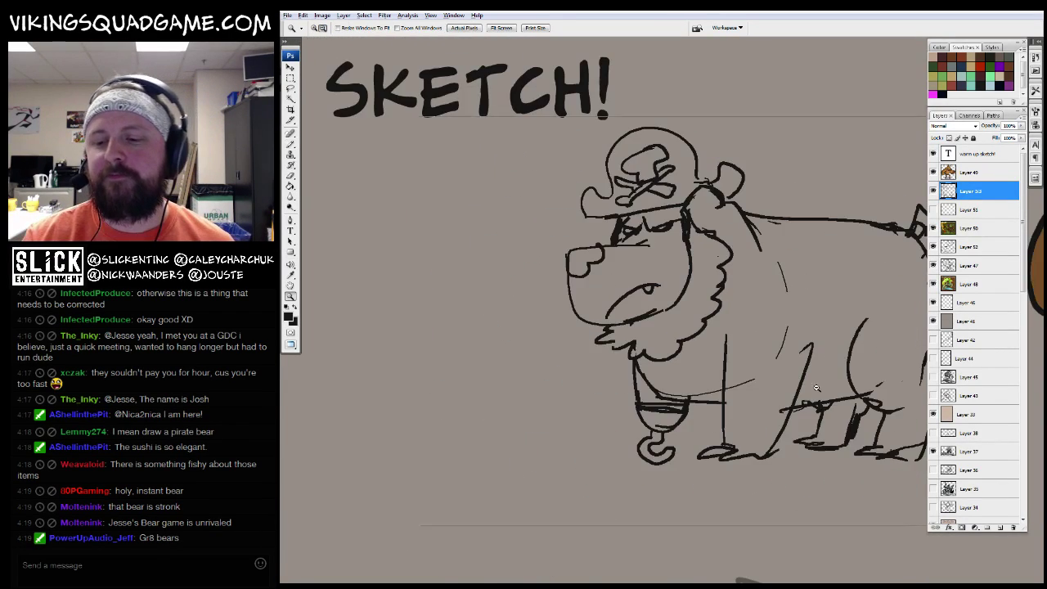
scroll(734, 438, "down", 1)
scroll(695, 425, "up", 1)
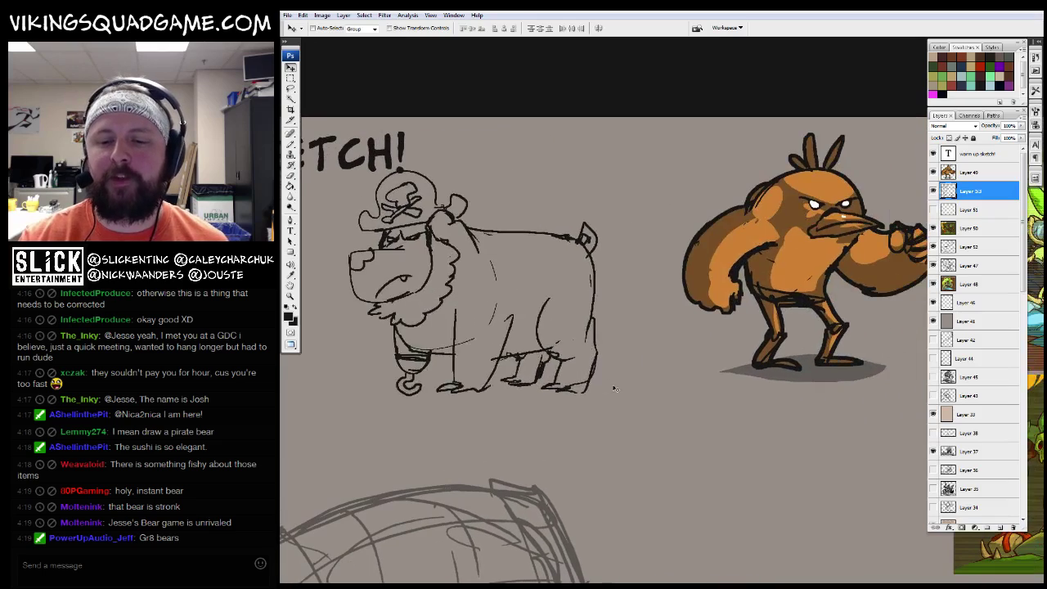
Select Layer 52 and ink a small pointed fang on the lower jaw of the barrel-carrying creature
scroll(623, 415, "down", 2)
scroll(623, 414, "down", 2)
left_click(972, 246)
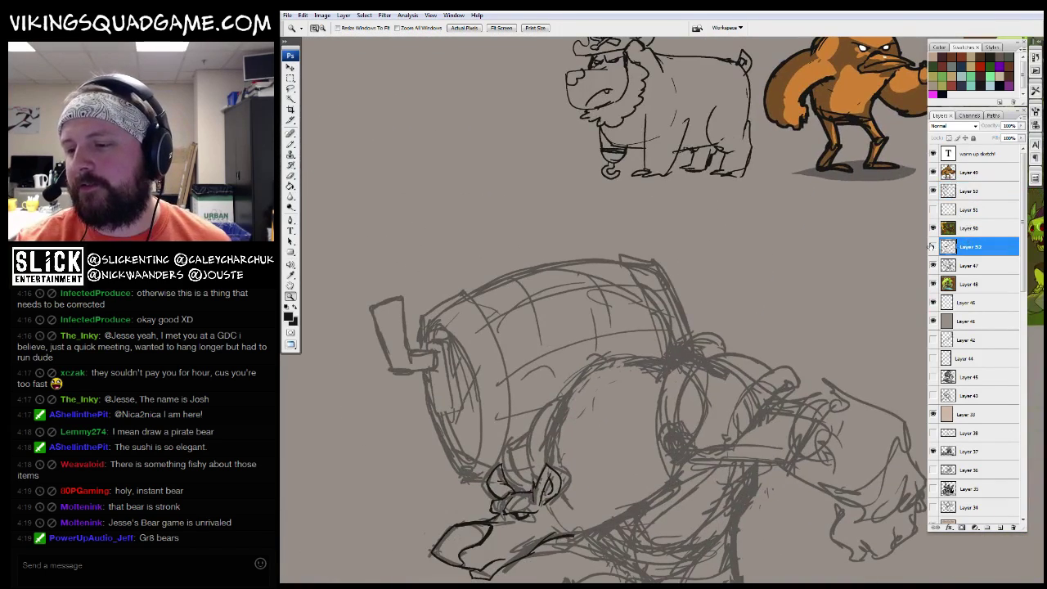
scroll(579, 477, "up", 3)
left_click_drag(579, 477, 614, 438)
key("b")
left_click_drag(707, 350, 761, 299)
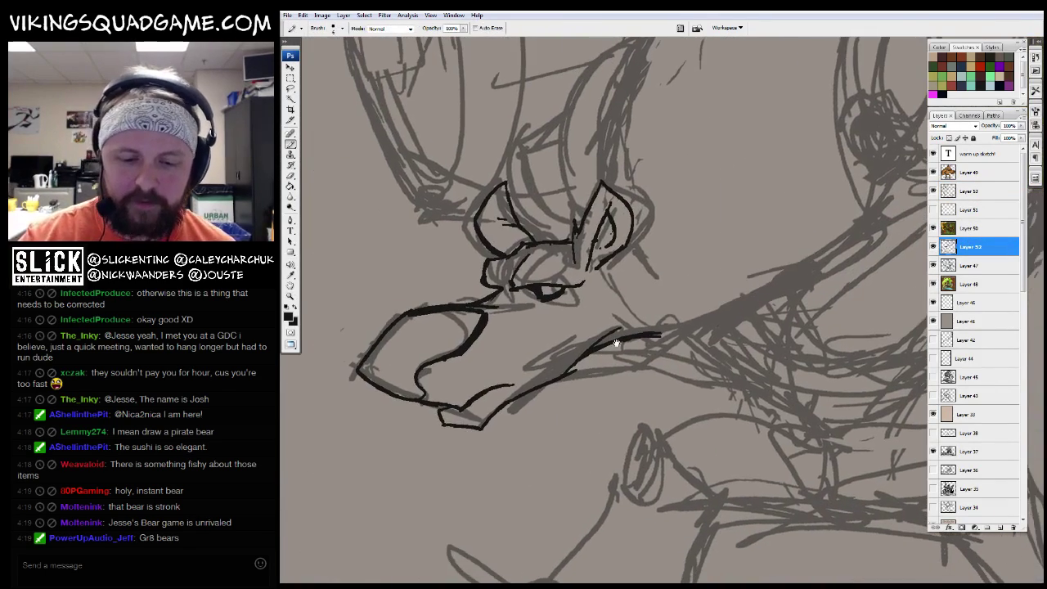
scroll(651, 353, "down", 2)
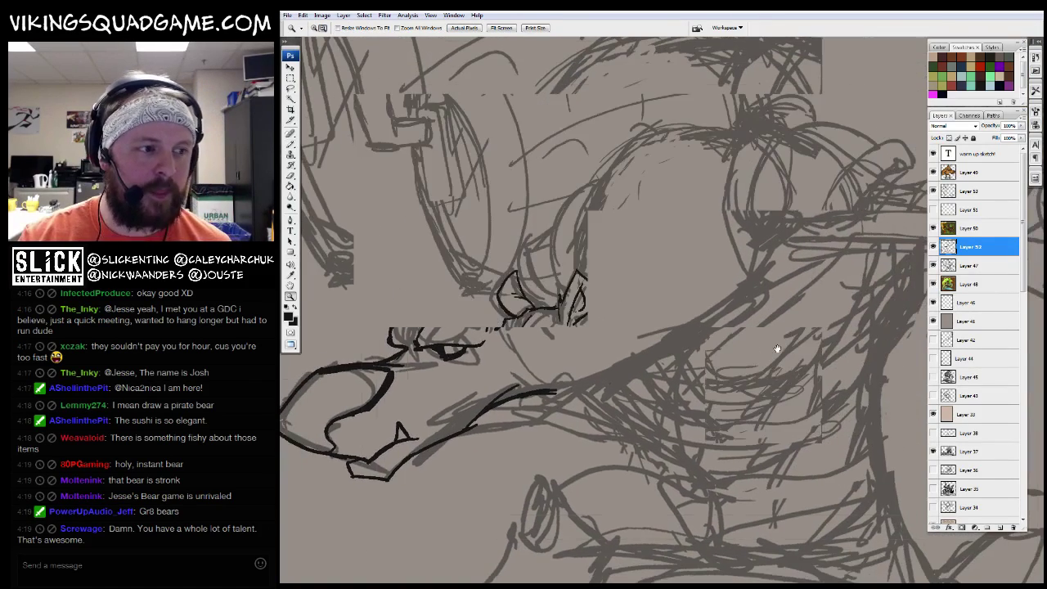
Look over the pirate bear, the finished character art and the barrel-carrying creature sketch
scroll(577, 367, "down", 1)
scroll(605, 383, "down", 3)
scroll(584, 509, "up", 3)
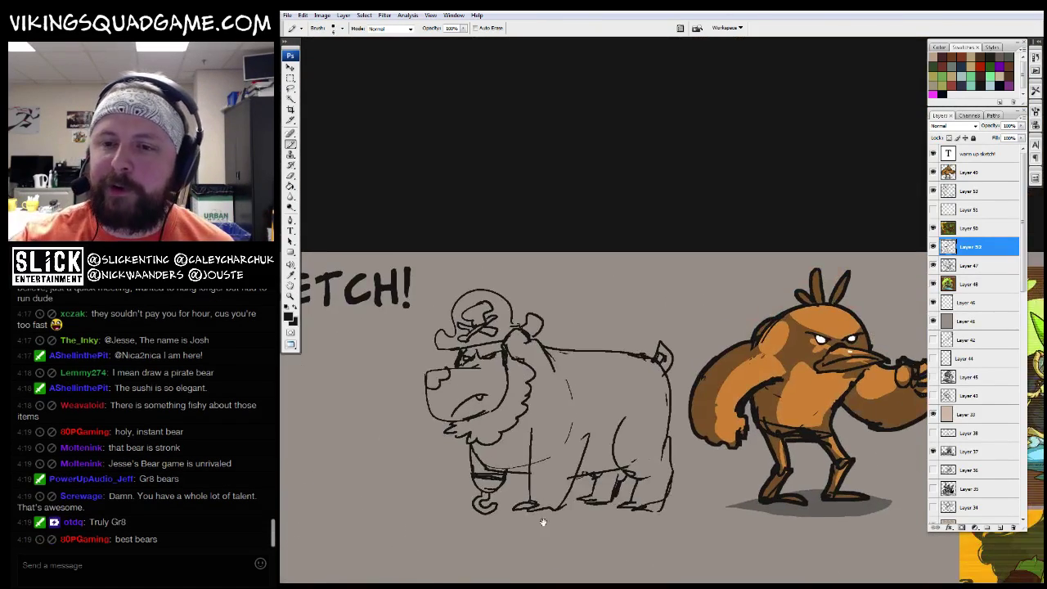
left_click_drag(584, 507, 652, 376)
scroll(652, 376, "up", 3)
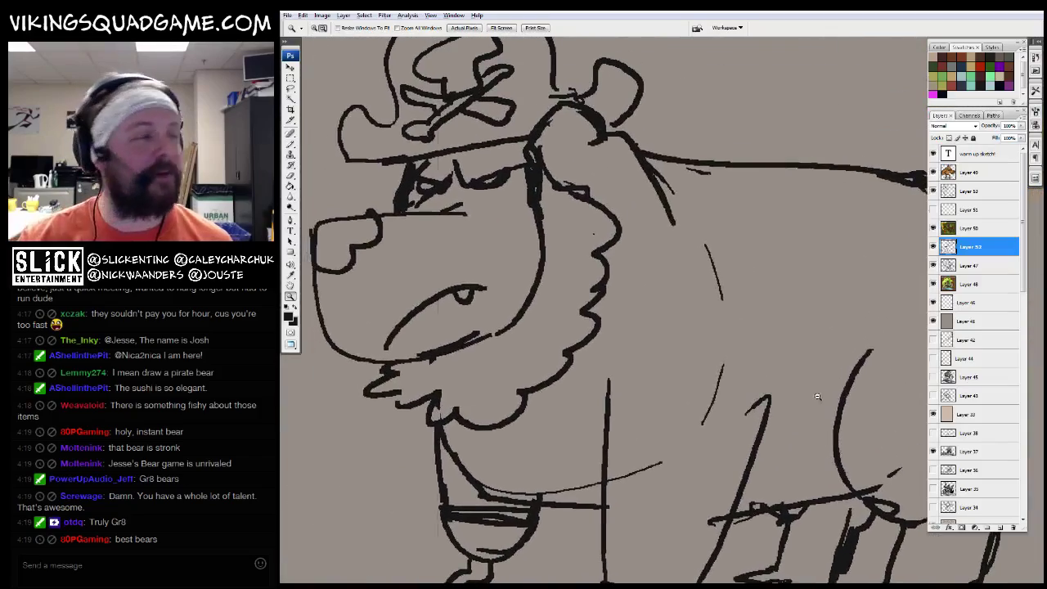
scroll(641, 361, "down", 3)
scroll(641, 361, "down", 5)
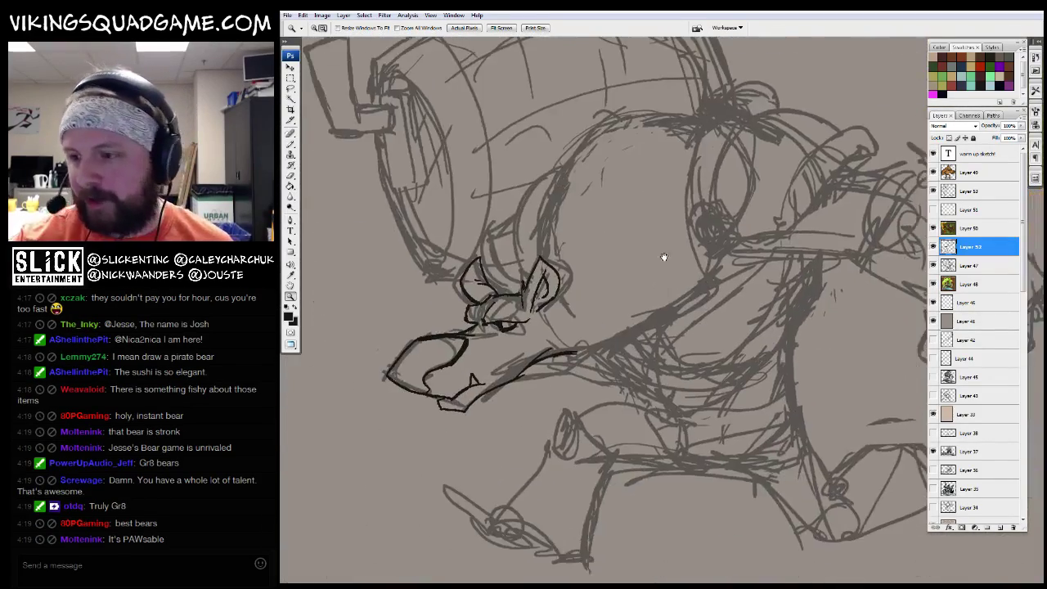
scroll(739, 273, "right", 5)
scroll(511, 466, "up", 5)
left_click_drag(815, 299, 943, 254)
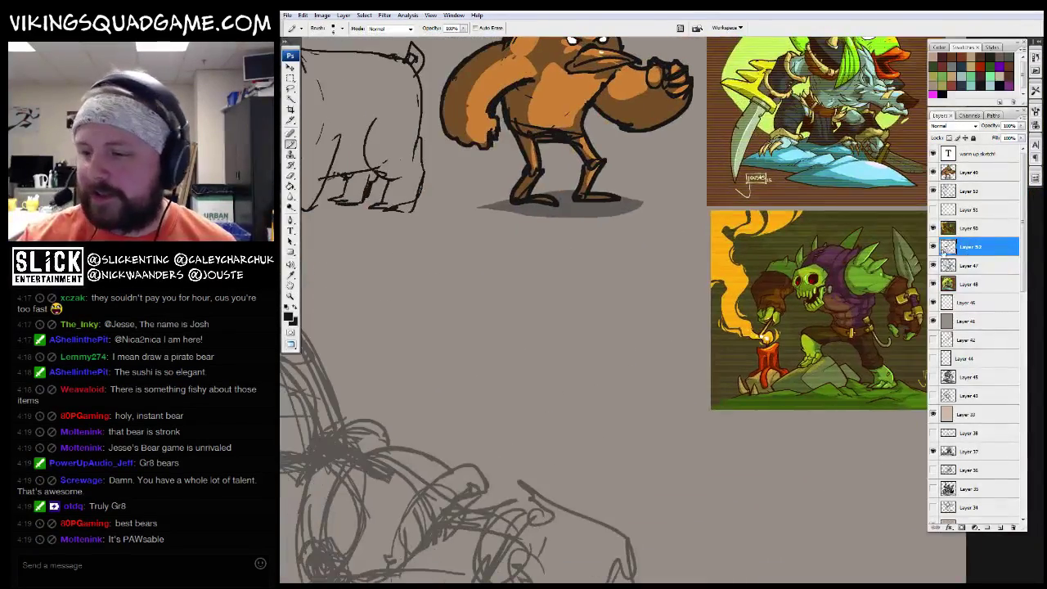
scroll(673, 483, "up", 3)
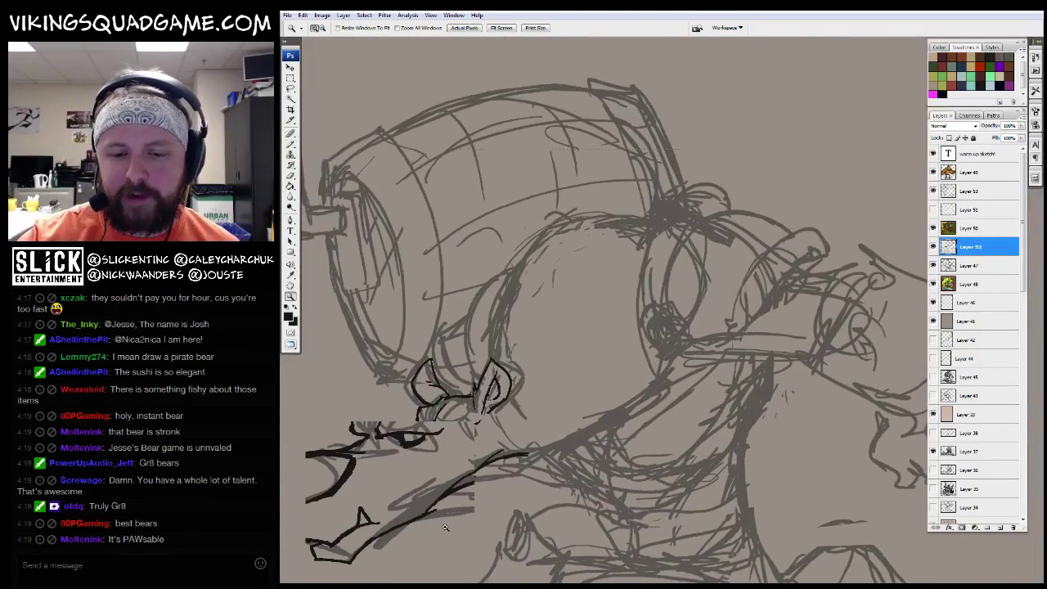
scroll(673, 482, "up", 2)
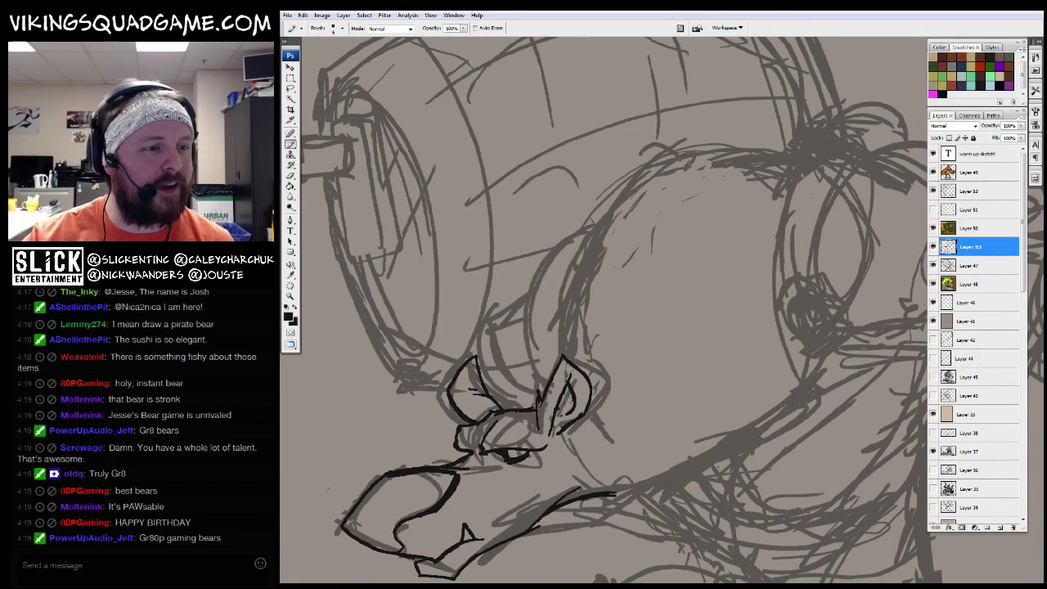
scroll(623, 356, "down", 3)
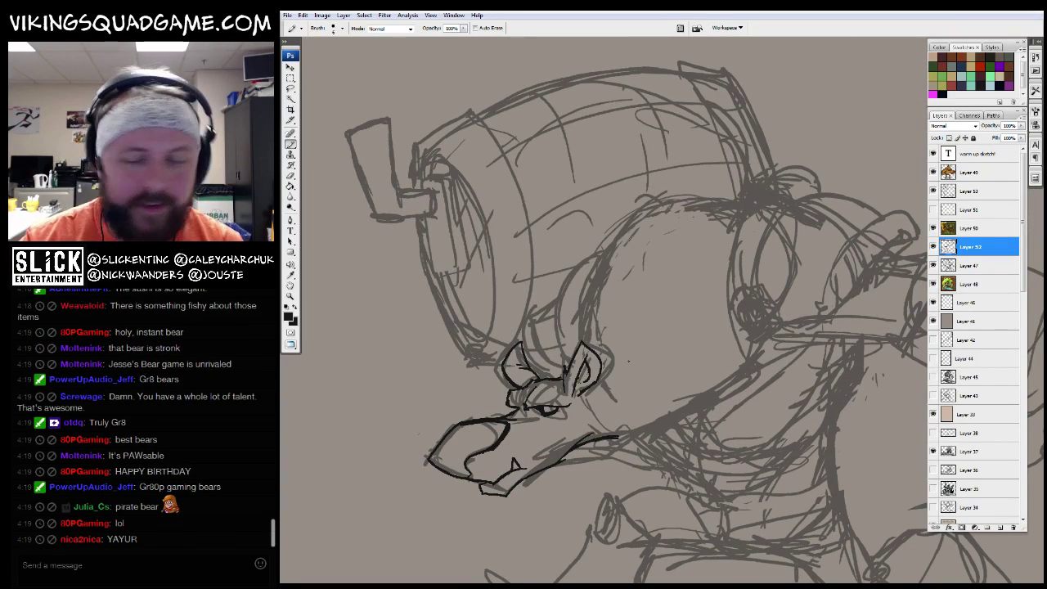
Ink the creature's arched back from between its ears up to the barrel's strap, with jagged fur breaks
scroll(544, 376, "up", 3)
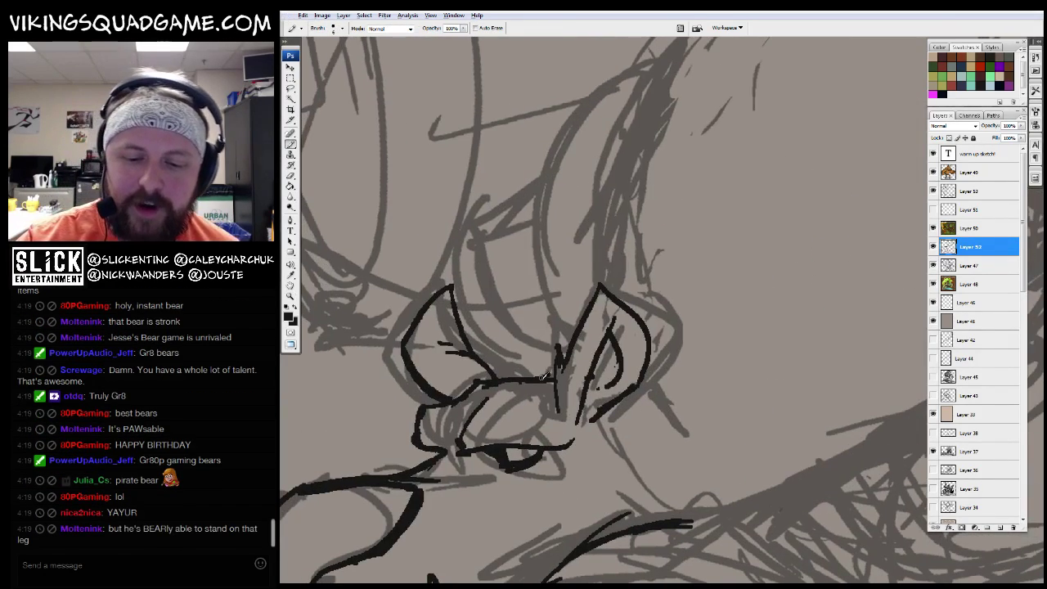
scroll(544, 376, "up", 1)
left_click_drag(668, 336, 691, 356)
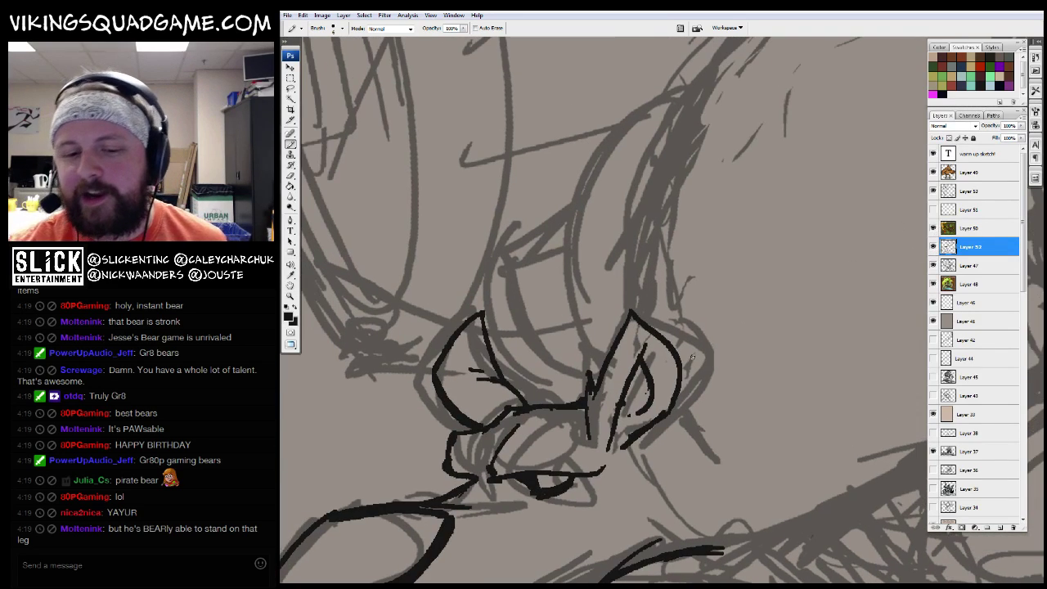
mouse_move(530, 402)
left_mouse_down()
mouse_move(558, 335)
mouse_move(560, 364)
mouse_move(582, 183)
mouse_move(618, 148)
mouse_move(566, 259)
mouse_move(661, 200)
mouse_move(654, 217)
mouse_move(789, 221)
left_mouse_up()
key("z")
left_click(785, 221, "alt")
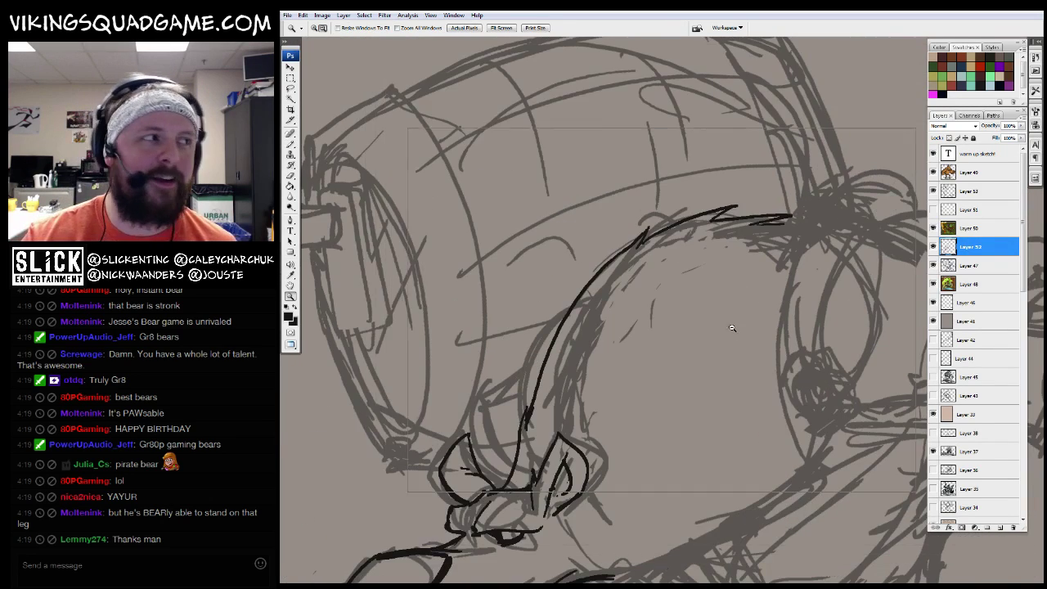
left_click_drag(738, 306, 693, 332)
Thicken the lower end of the creature's back line just above its ears
left_click(532, 425)
left_click(532, 425)
key("b")
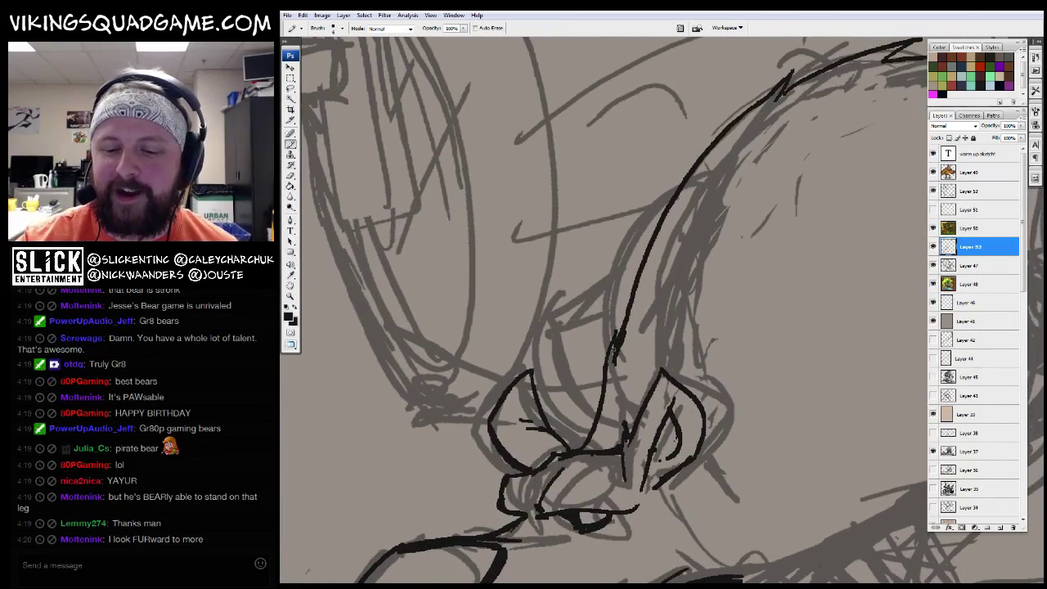
key("z")
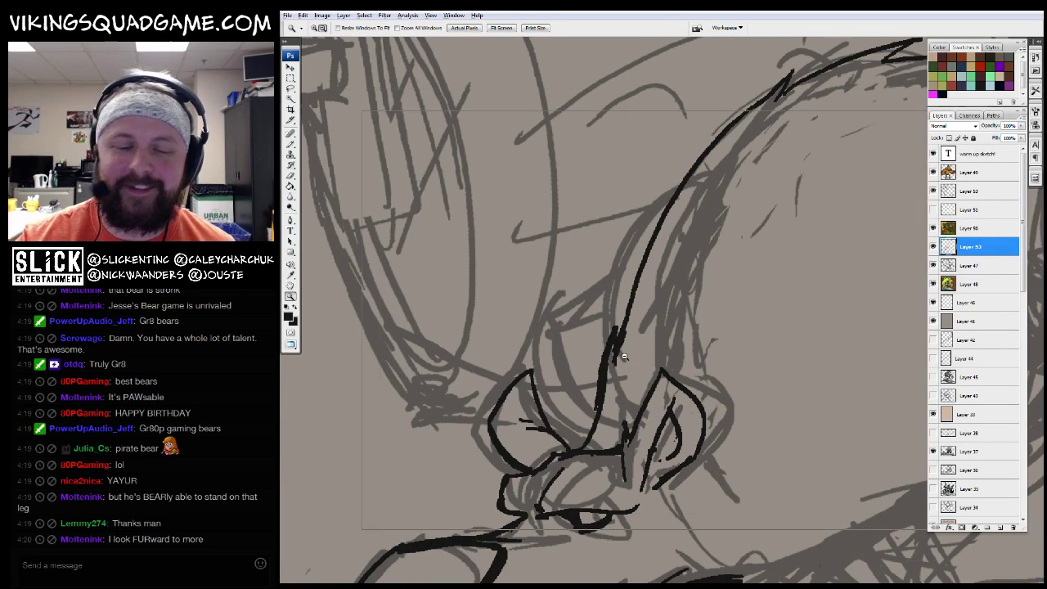
left_click(694, 337, "alt")
left_click(695, 318, "alt")
left_click(708, 305, "alt")
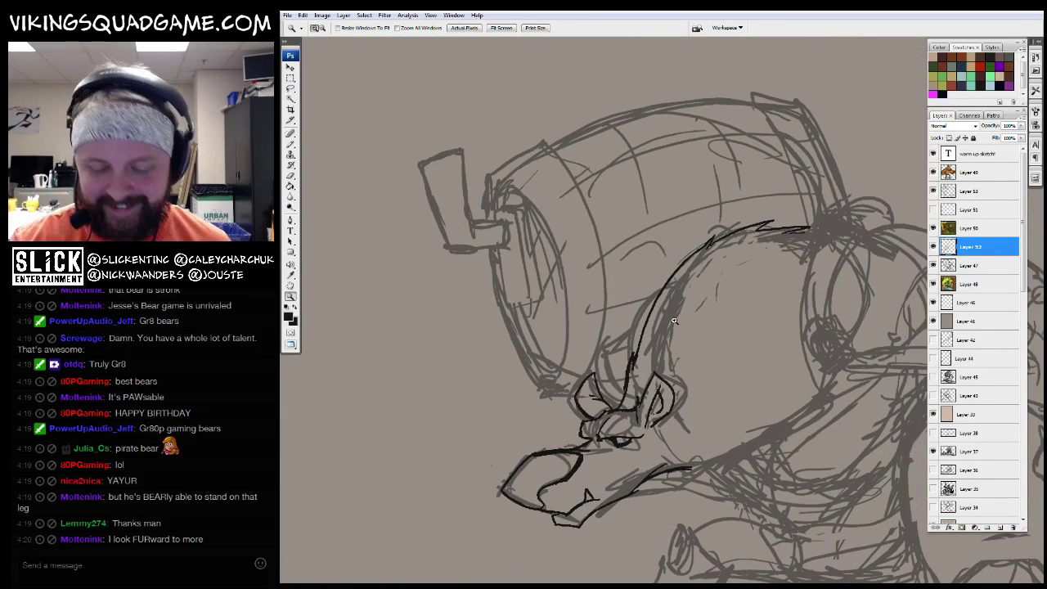
left_click_drag(707, 305, 695, 315)
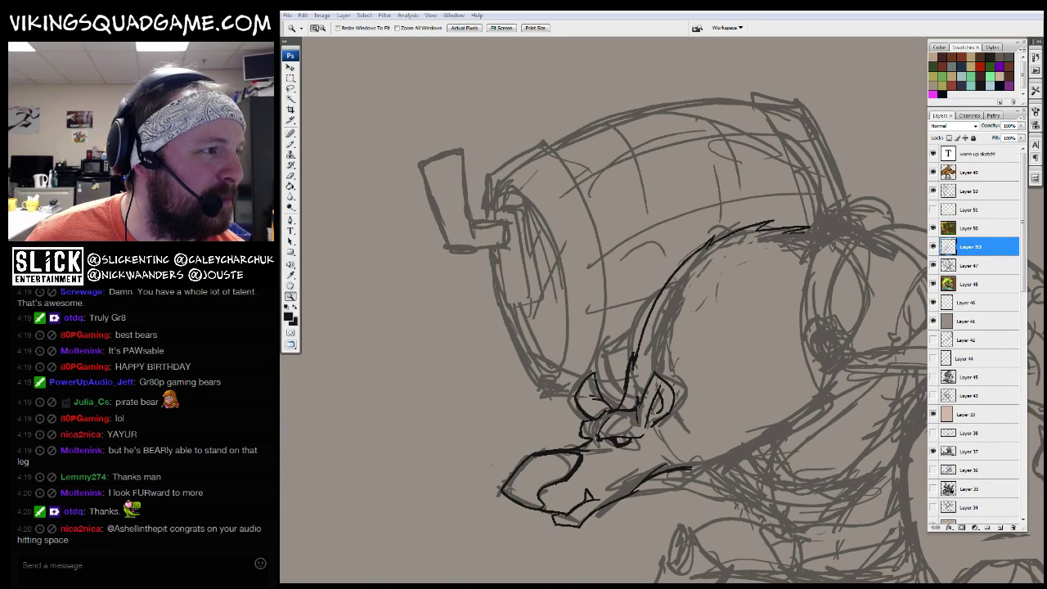
Switch to the birthday portrait document and examine it up close
key("ctrl+Tab")
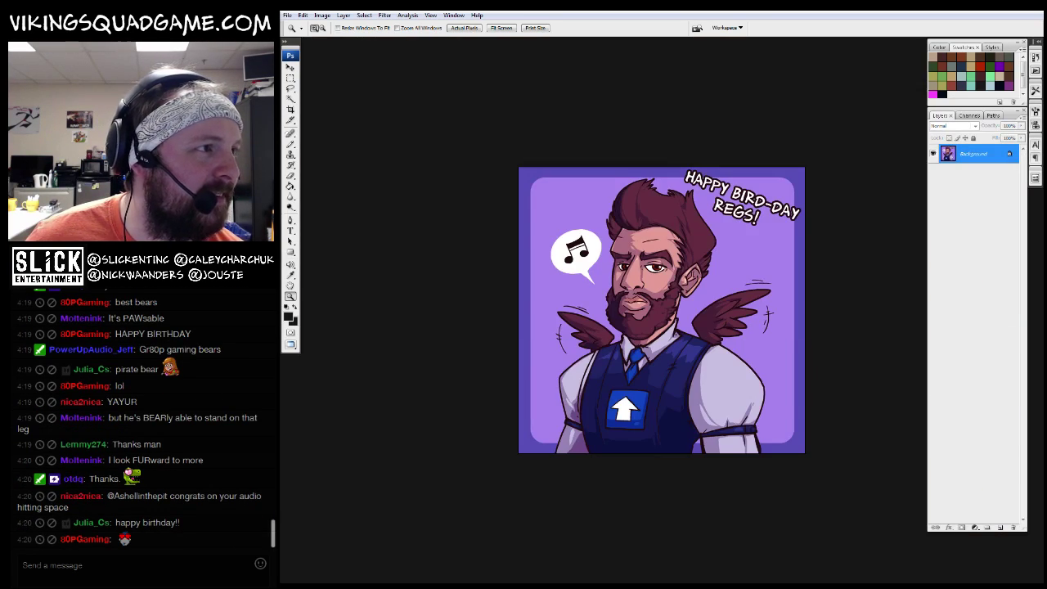
left_click(659, 243)
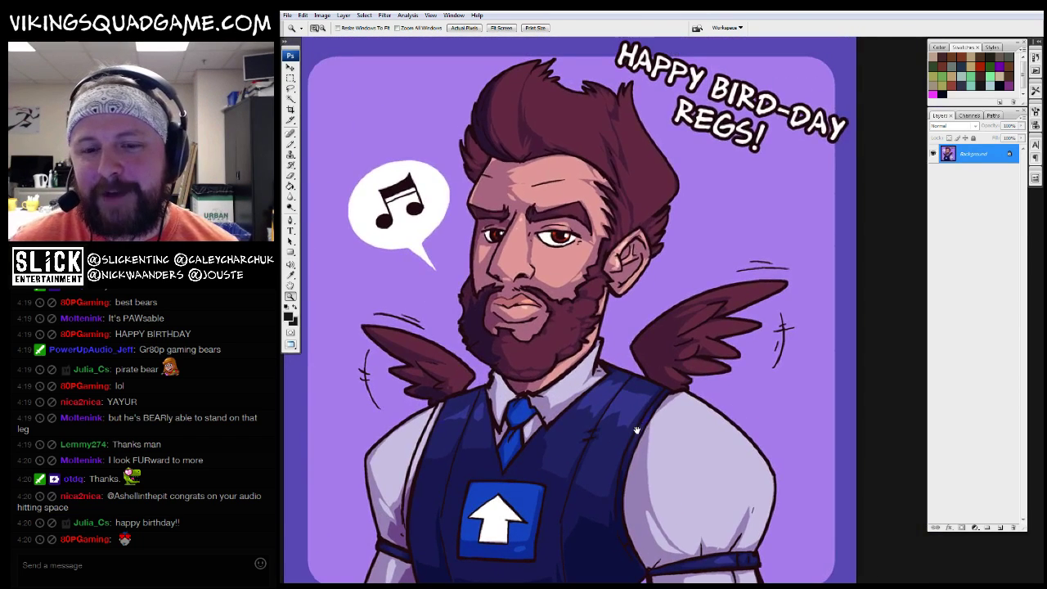
left_click_drag(589, 341, 655, 353)
scroll(655, 396, "down", 2)
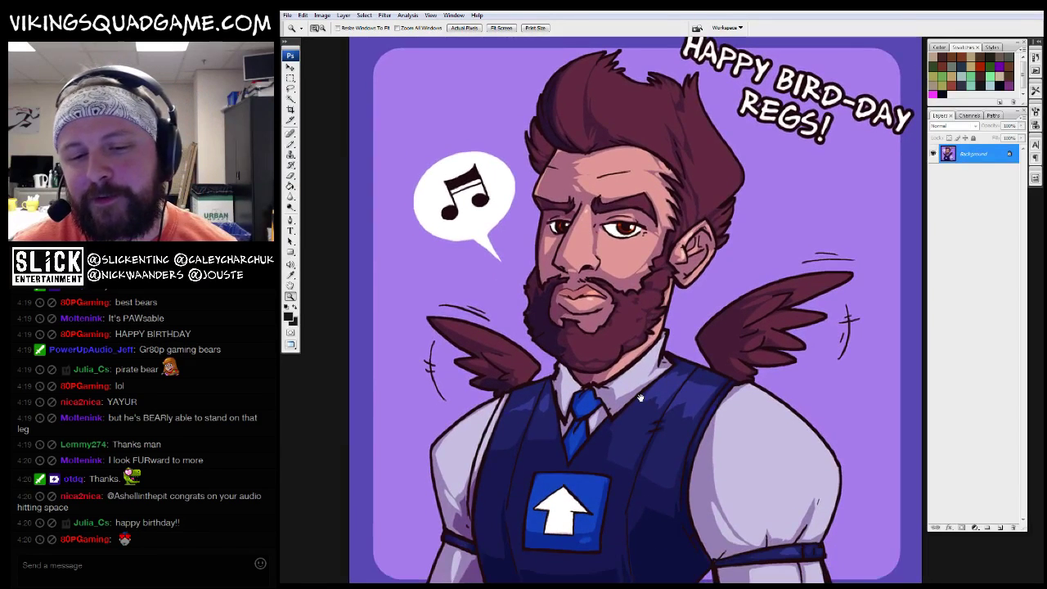
left_click_drag(640, 396, 618, 376)
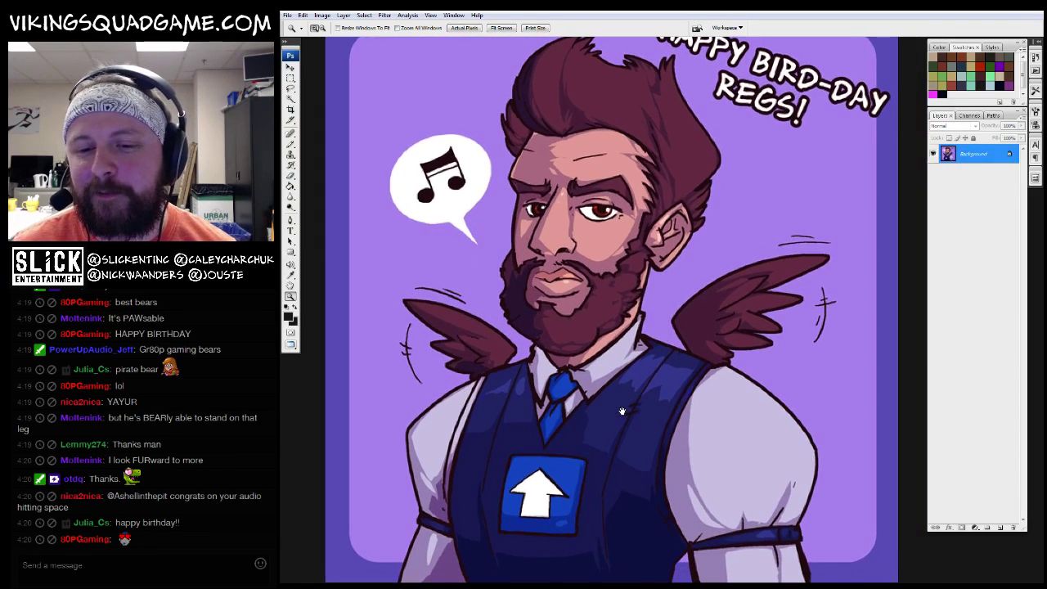
Put the birthday portrait's window away and show the creature sketch document full screen
key("f")
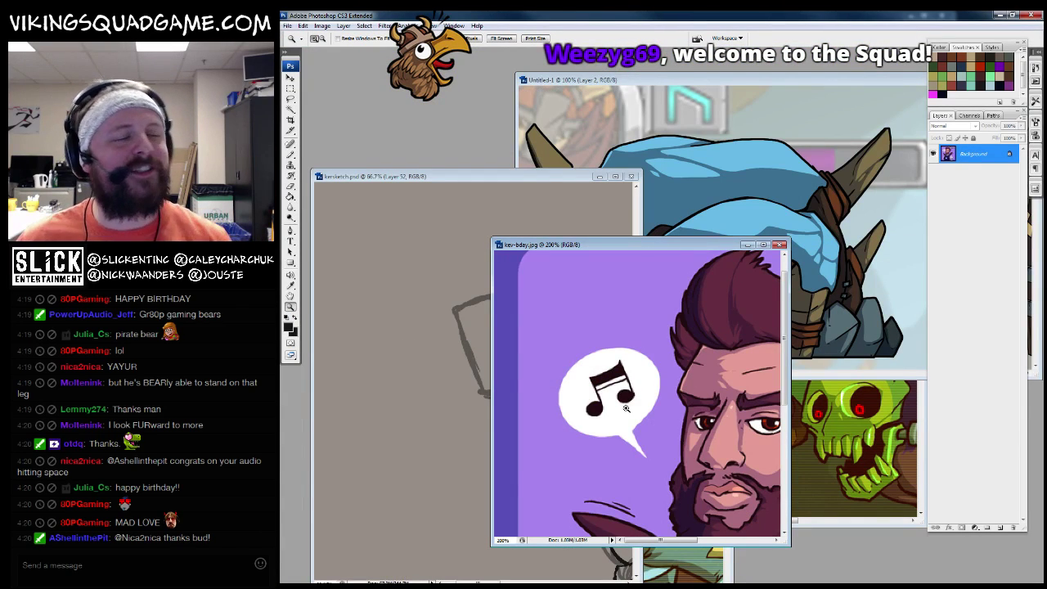
left_click_drag(686, 248, 755, 127)
key("f")
left_click_drag(763, 480, 778, 440)
key("f")
key("ctrl+w")
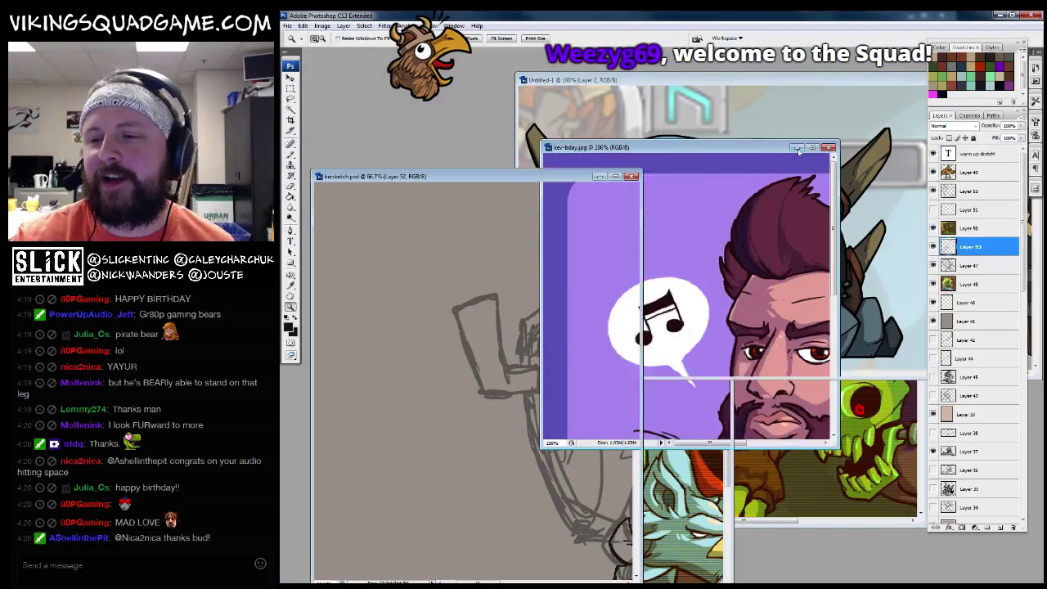
key("f")
Ink the creature's throat from the jaw toward its shoulder with a jagged end, plus a second line branching beneath it
left_click_drag(739, 292, 868, 341)
scroll(868, 342, "up", 3)
left_click_drag(572, 328, 524, 360)
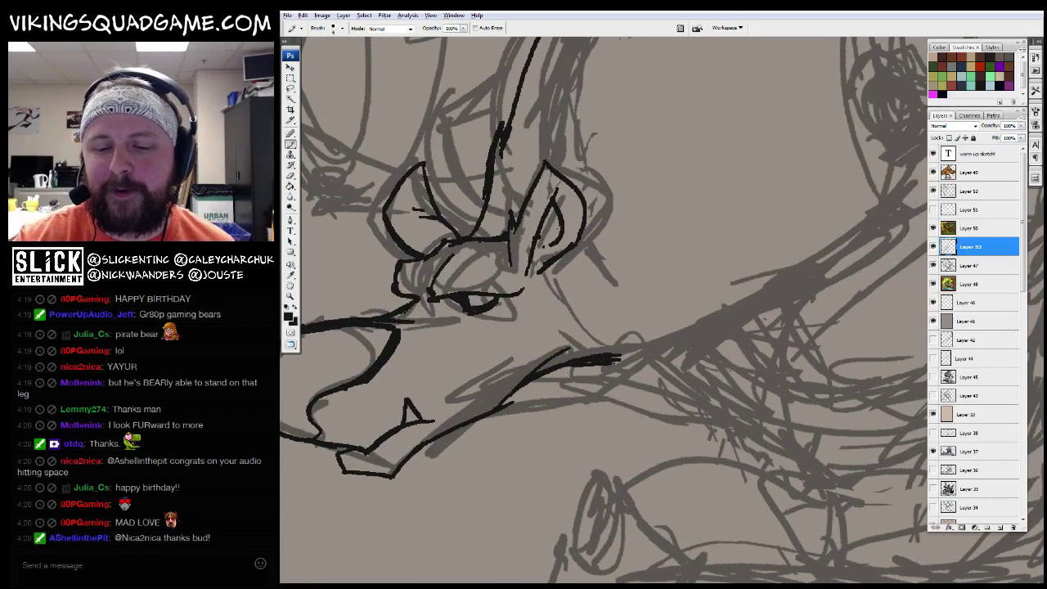
scroll(516, 375, "up", 2)
mouse_move(463, 388)
left_mouse_down()
mouse_move(558, 375)
mouse_move(687, 320)
left_mouse_up()
scroll(692, 376, "up", 5)
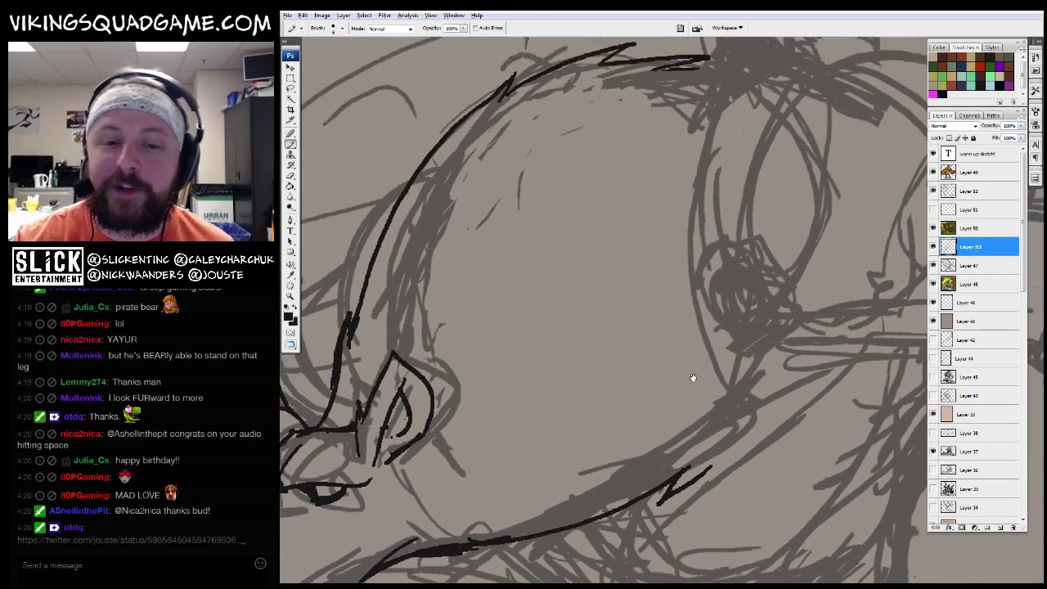
mouse_move(637, 169)
left_mouse_down()
mouse_move(869, 278)
mouse_move(895, 268)
mouse_move(570, 284)
left_mouse_up()
scroll(683, 285, "up", 2)
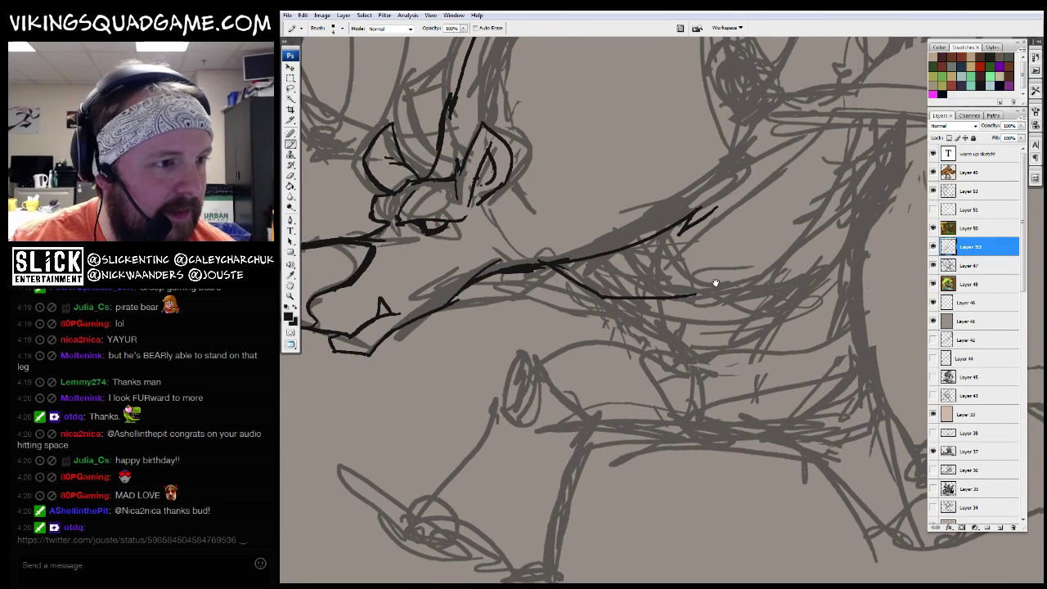
Ink the creature's torso edge from below the arm down to its waist, and join it to the throat line with a curved belly line
left_click_drag(480, 265, 632, 295)
left_click_drag(841, 170, 706, 266)
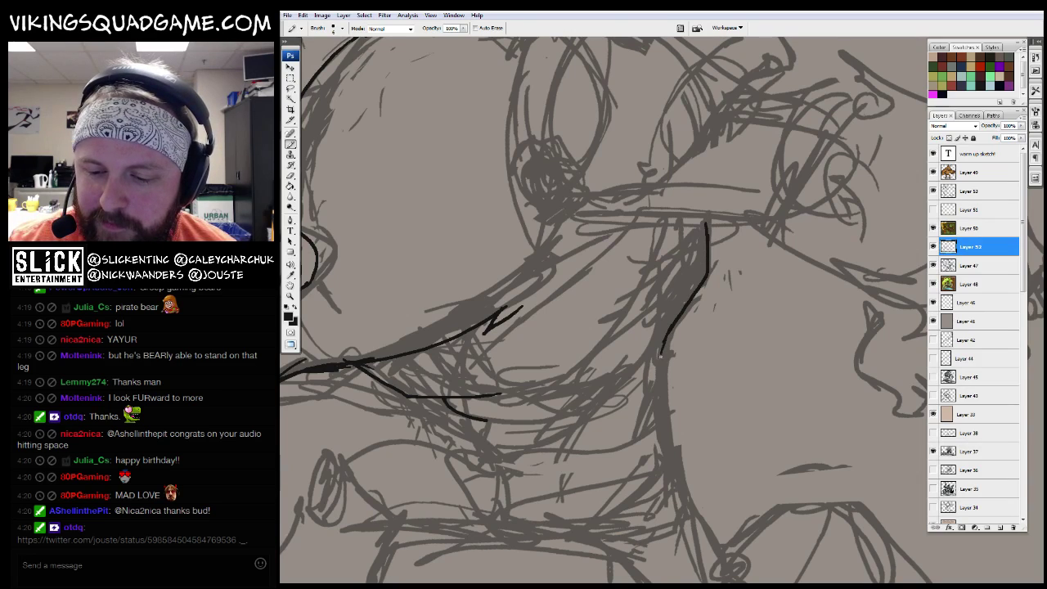
left_click_drag(658, 407, 661, 325)
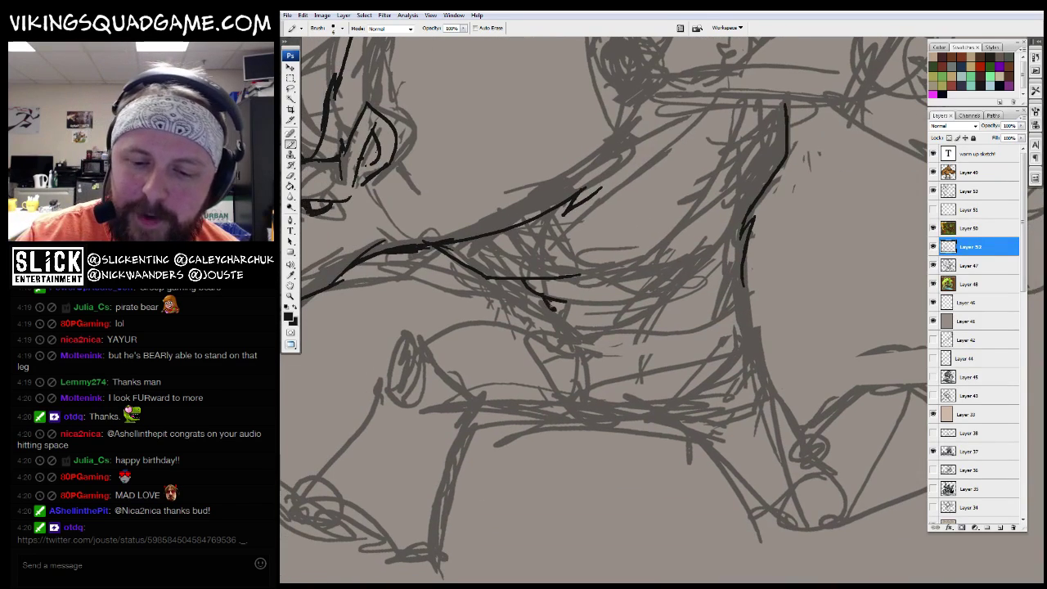
mouse_move(554, 331)
left_mouse_down()
mouse_move(662, 339)
mouse_move(740, 290)
left_mouse_up()
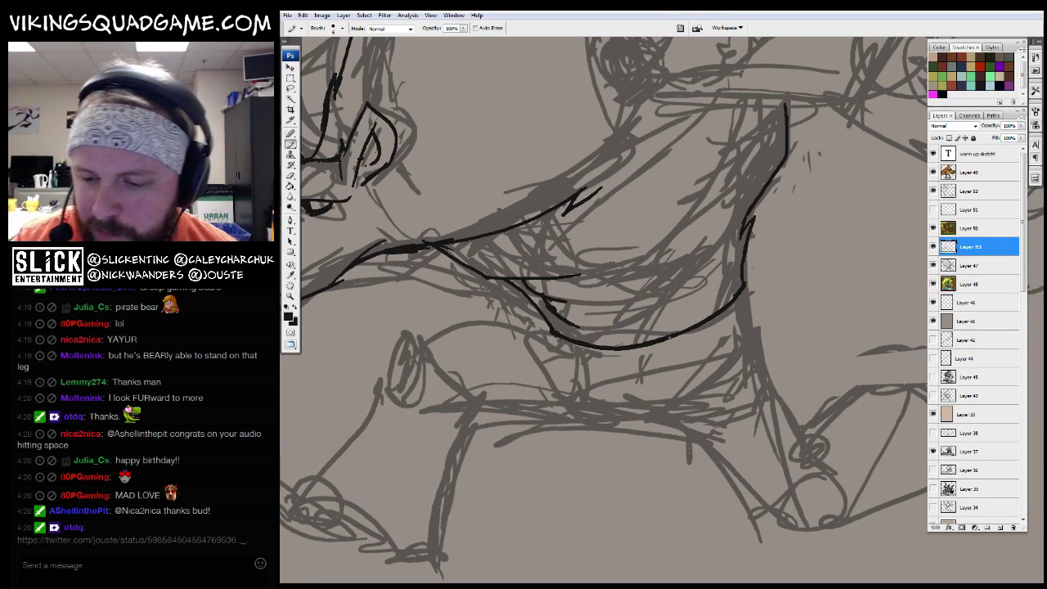
Ink short jagged fur lines on the creature's side just below the horizontal arm band
scroll(668, 335, "up", 2)
left_click_drag(674, 315, 658, 354)
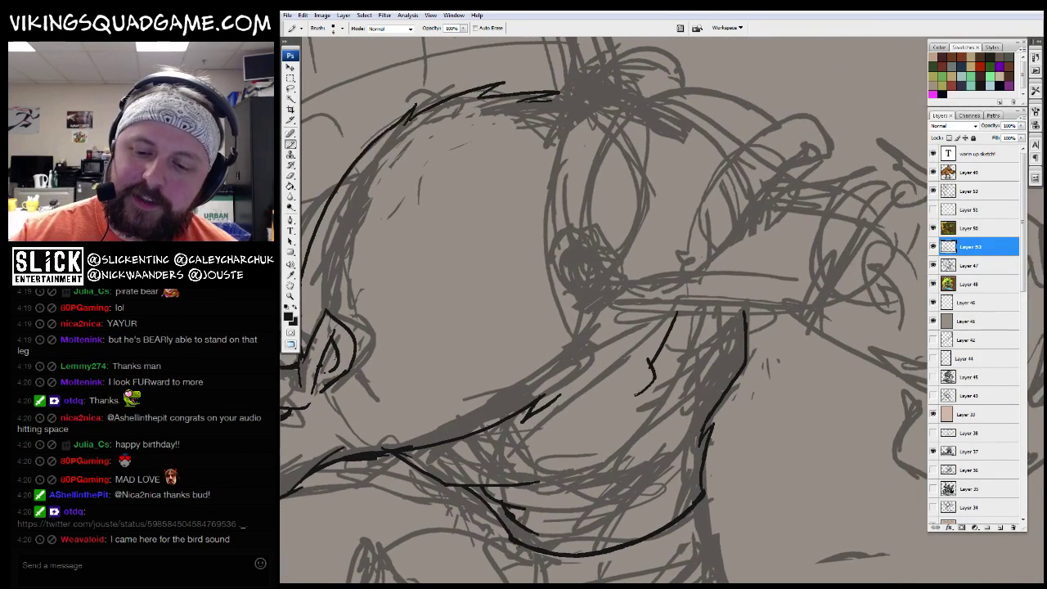
scroll(714, 341, "down", 2)
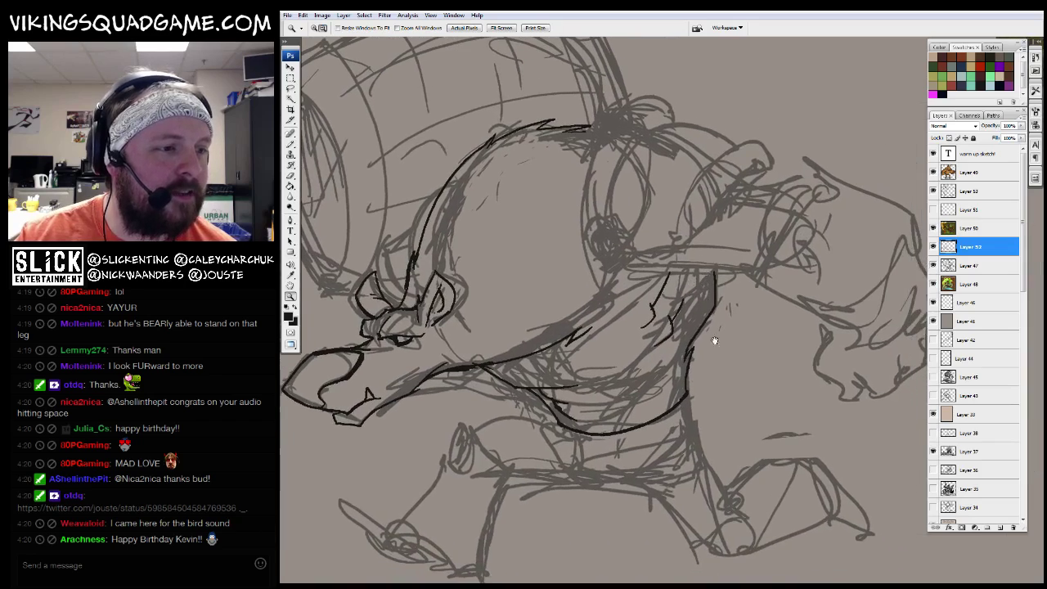
left_click_drag(714, 341, 717, 372)
scroll(695, 372, "up", 2)
scroll(677, 376, "down", 2)
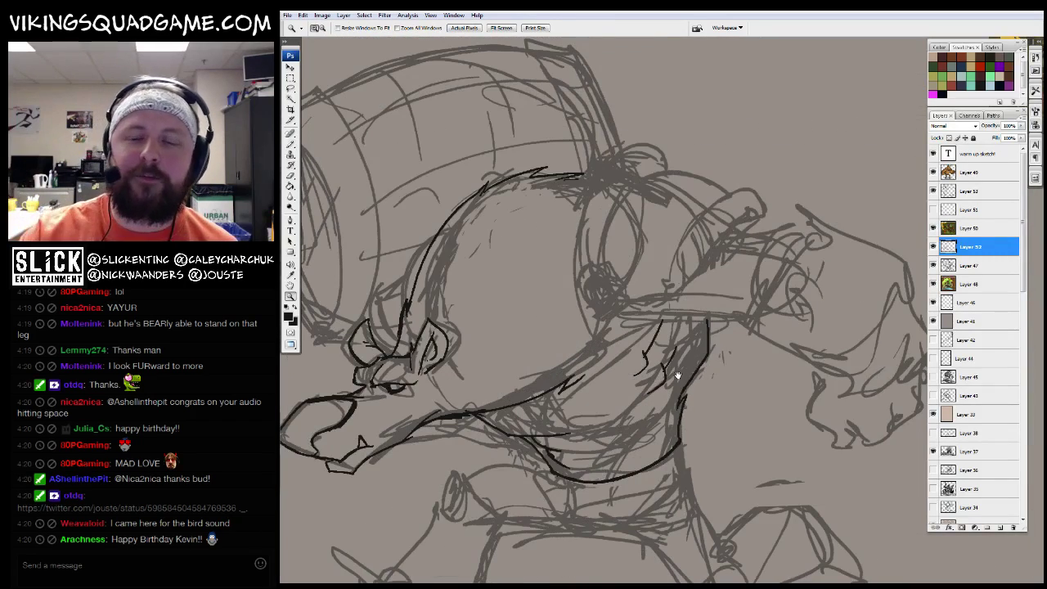
Ink the barrel's rear rim with its raised upper corner, and the long curve along the barrel's upper edge
scroll(677, 375, "up", 4)
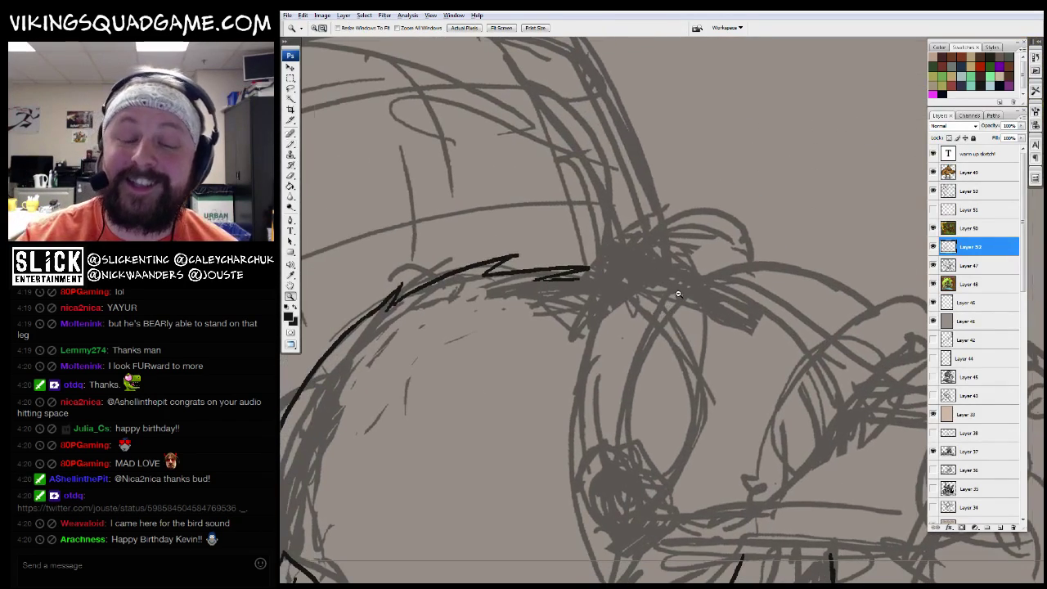
scroll(677, 294, "down", 3)
key("b")
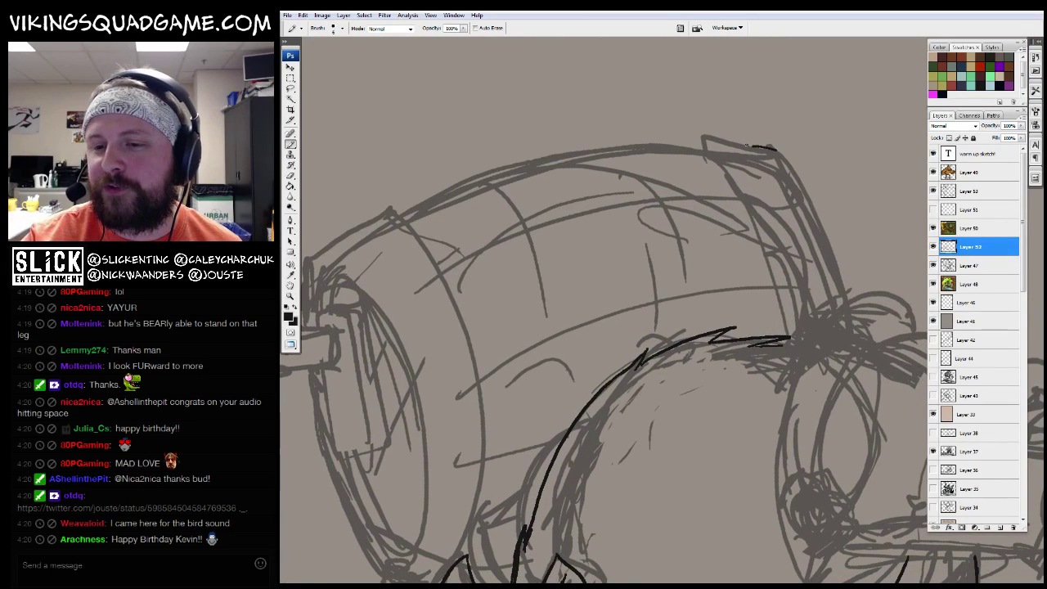
left_click_drag(774, 149, 845, 304)
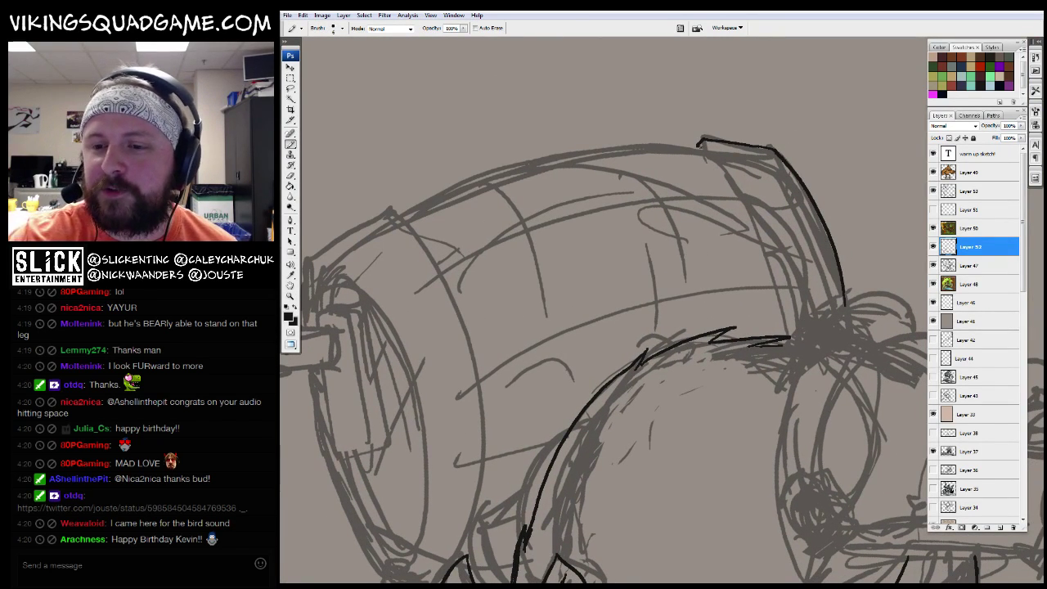
mouse_move(699, 145)
left_mouse_down()
mouse_move(793, 309)
mouse_move(724, 124)
mouse_move(415, 194)
mouse_move(569, 192)
left_mouse_up()
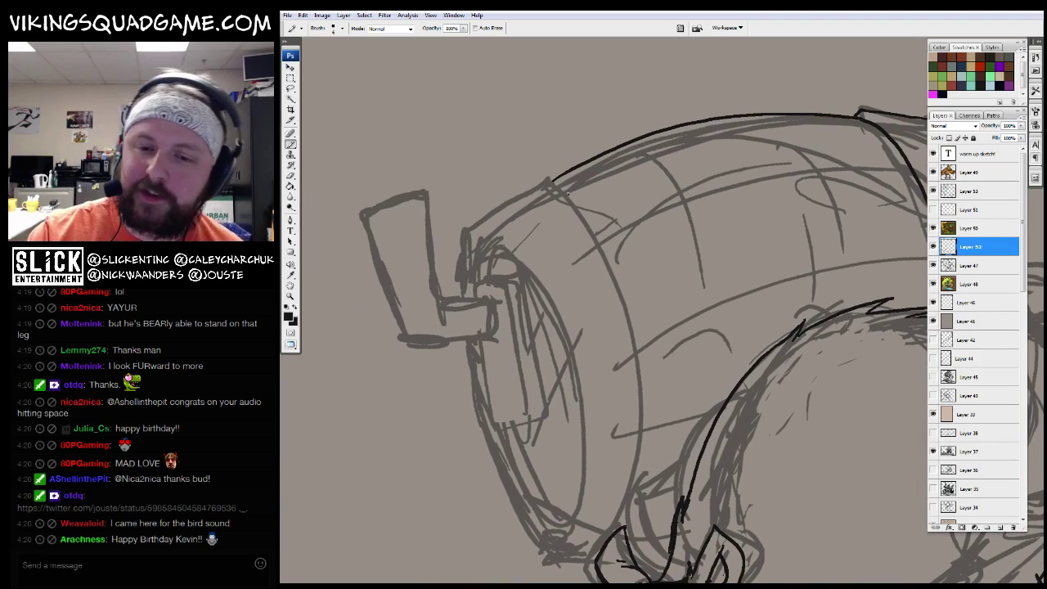
Ink the barrel's front hoop curving down to the creature's ear, plus the outer front edge on both sides of the pipe
scroll(605, 310, "down", 2)
mouse_move(547, 93)
left_mouse_down()
mouse_move(566, 110)
mouse_move(652, 333)
mouse_move(628, 476)
left_mouse_up()
mouse_move(467, 261)
left_mouse_down()
mouse_move(504, 393)
mouse_move(557, 483)
left_mouse_up()
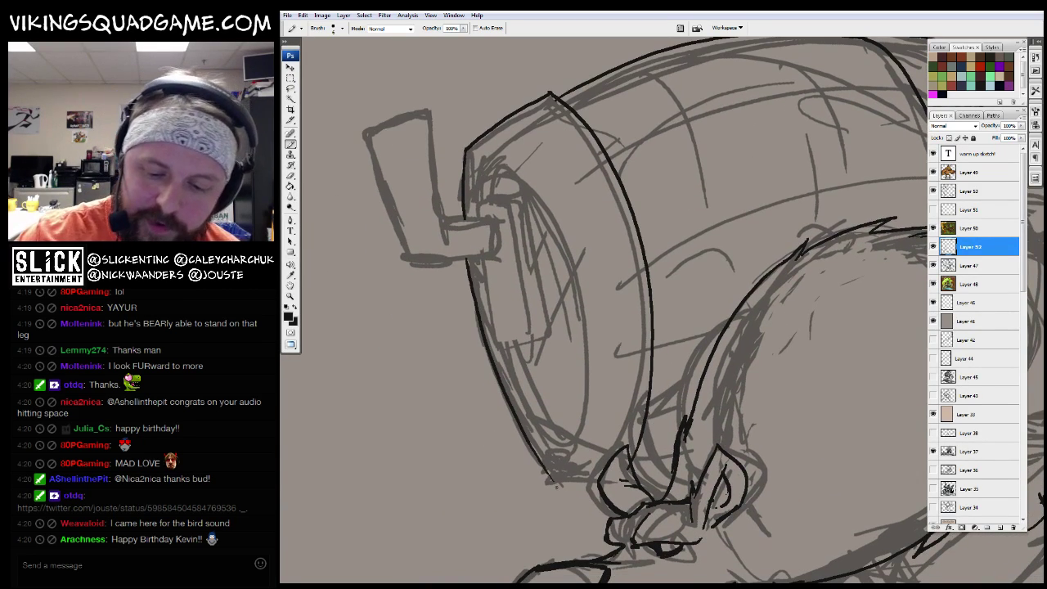
key("z")
scroll(668, 381, "down", 5)
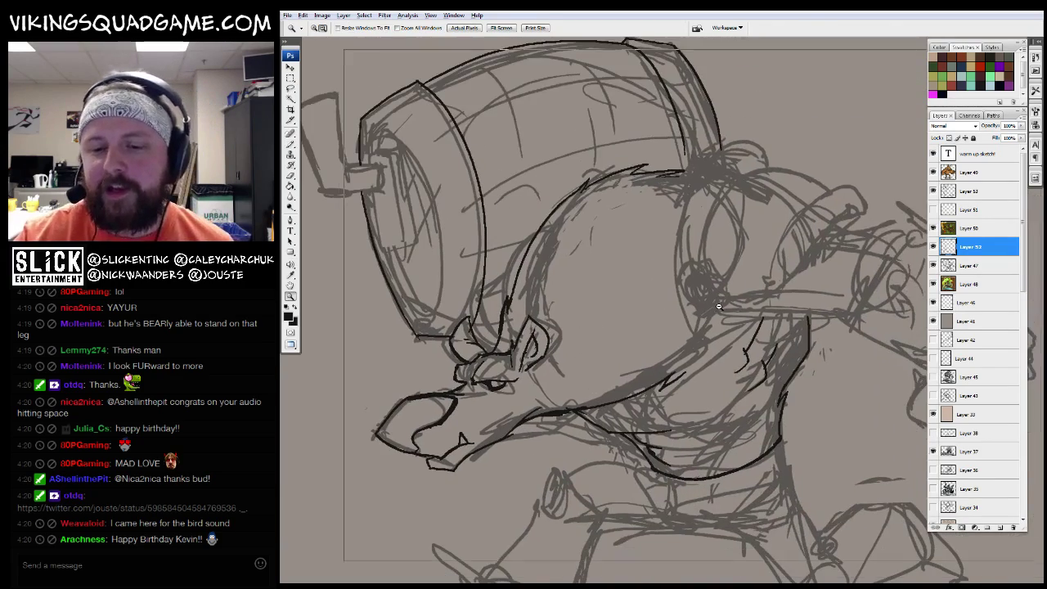
Ink the rectangular plate on the barrel's front with an inner edge line, and the bent pipe sticking out of it
scroll(667, 381, "down", 4)
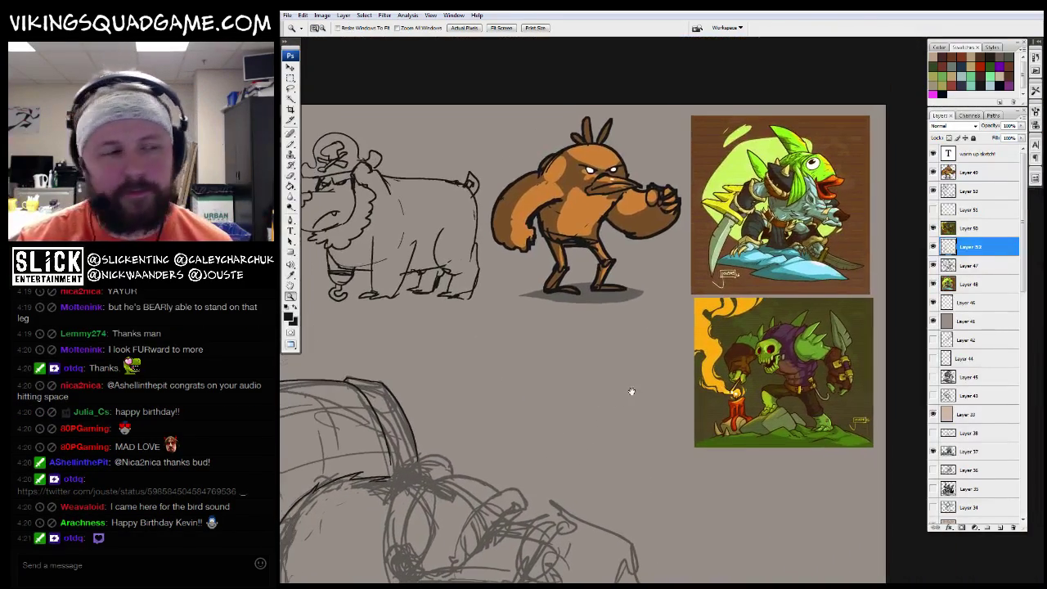
key("b")
mouse_move(634, 445)
left_mouse_down()
mouse_move(724, 304)
mouse_move(773, 325)
left_mouse_up()
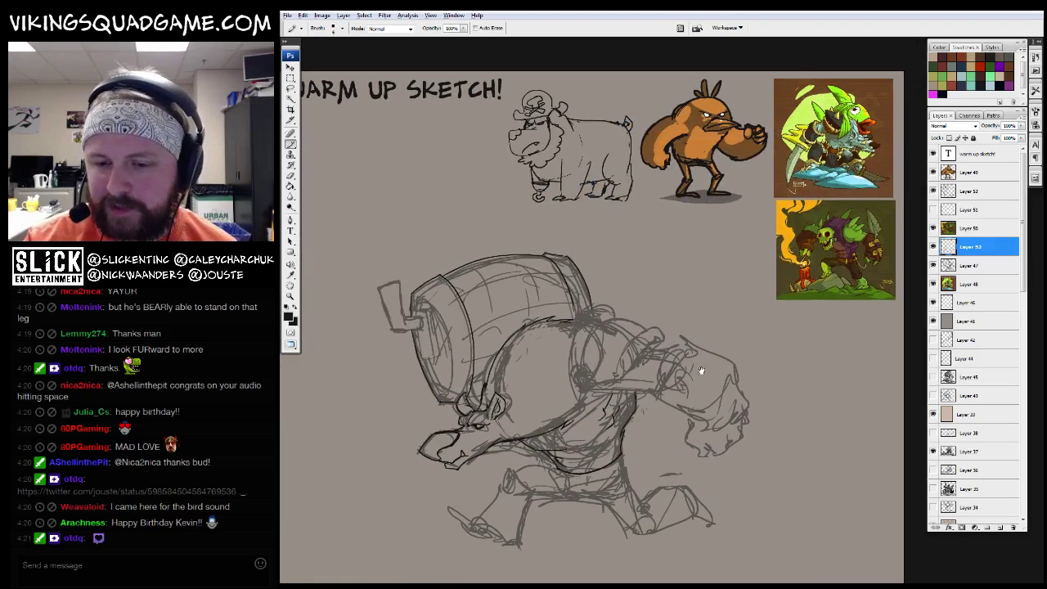
left_click_drag(701, 370, 733, 350)
scroll(669, 243, "up", 5)
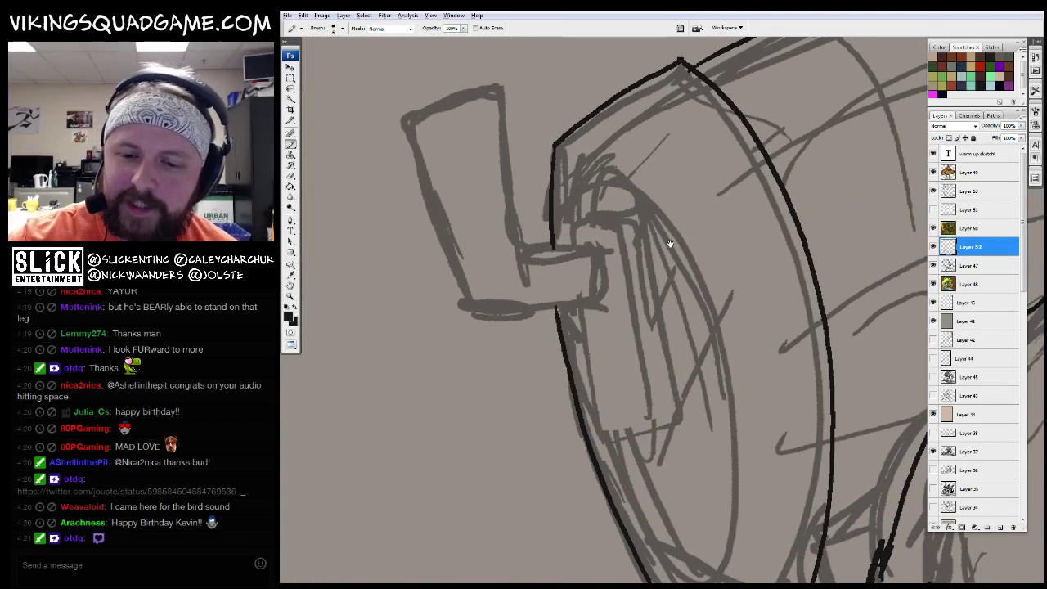
mouse_move(642, 226)
left_mouse_down()
mouse_move(671, 411)
mouse_move(633, 420)
mouse_move(589, 390)
mouse_move(579, 347)
mouse_move(600, 426)
left_mouse_up()
left_click_drag(623, 214, 644, 394)
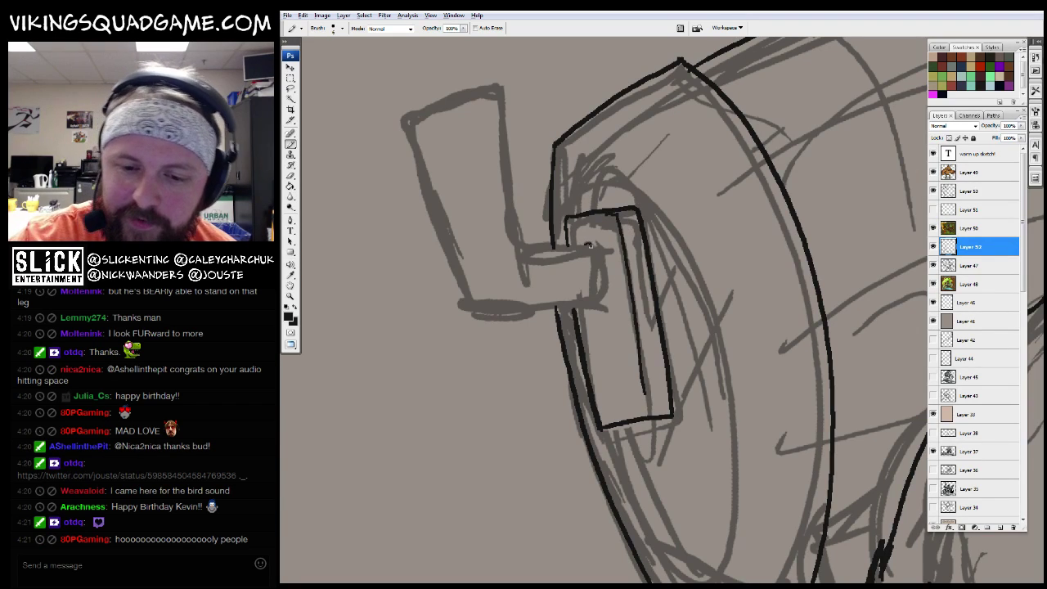
mouse_move(589, 246)
left_mouse_down()
mouse_move(502, 108)
mouse_move(406, 116)
mouse_move(464, 306)
mouse_move(563, 305)
mouse_move(597, 257)
mouse_move(441, 218)
left_mouse_up()
Ink the oval inner rim of the barrel's front and add diagonal shading lines around the plate
mouse_move(455, 124)
left_mouse_down()
mouse_move(507, 136)
mouse_move(597, 313)
mouse_move(599, 541)
mouse_move(500, 393)
left_mouse_up()
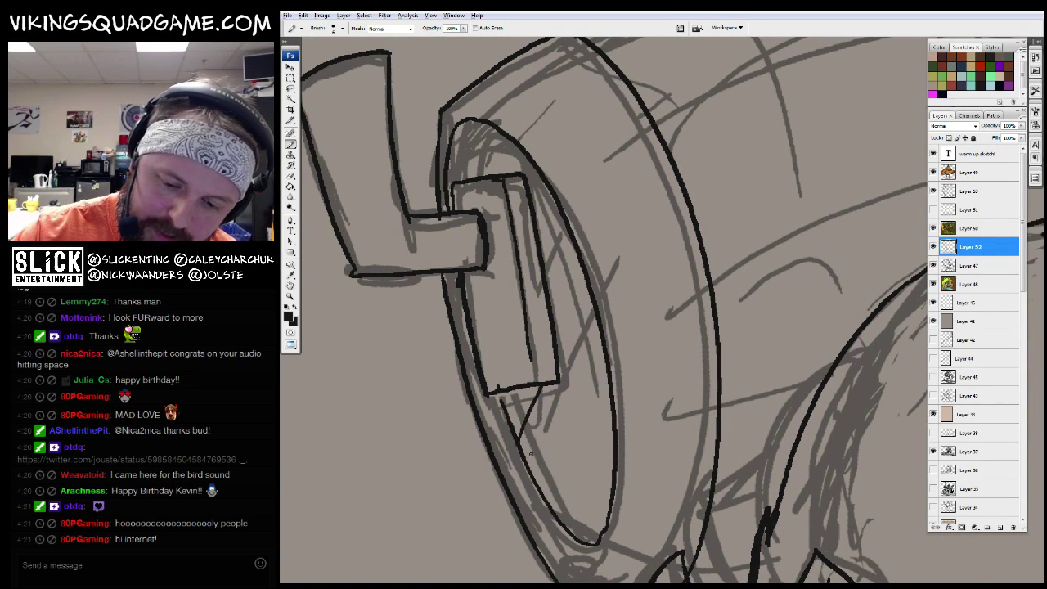
left_click_drag(532, 471, 601, 337)
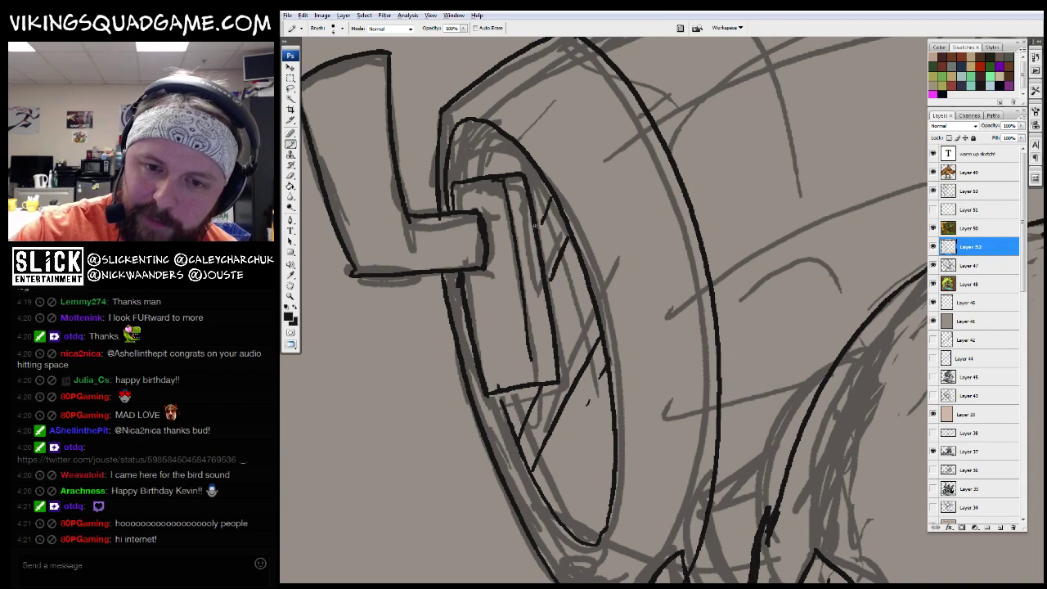
Ink the pipe's oval opening with a solid dark hollow, and close the barrel front's lower edge near the ear
scroll(758, 545, "down", 3)
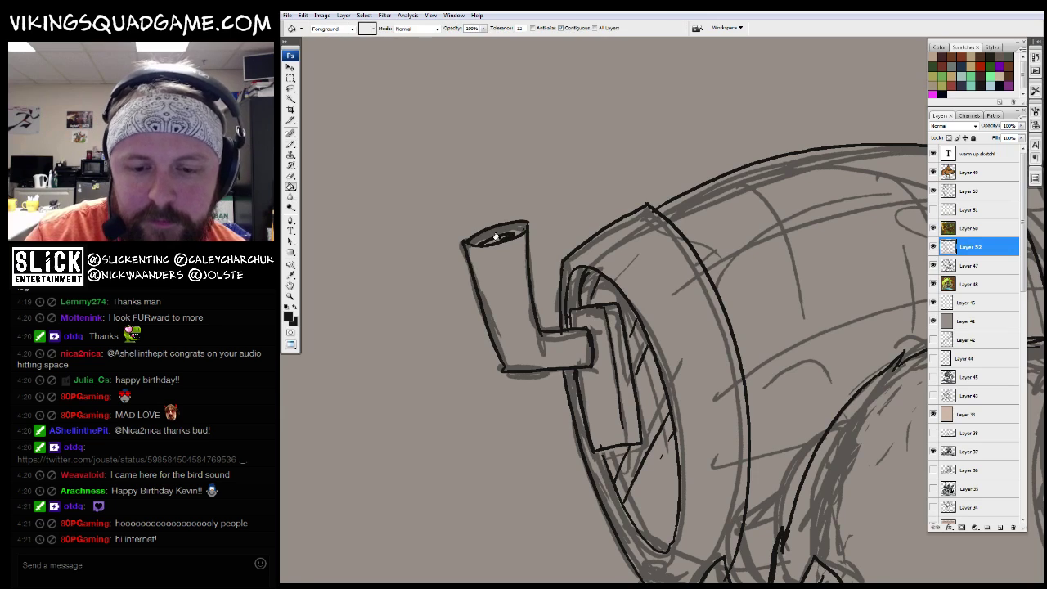
scroll(796, 368, "down", 3)
scroll(588, 288, "up", 3)
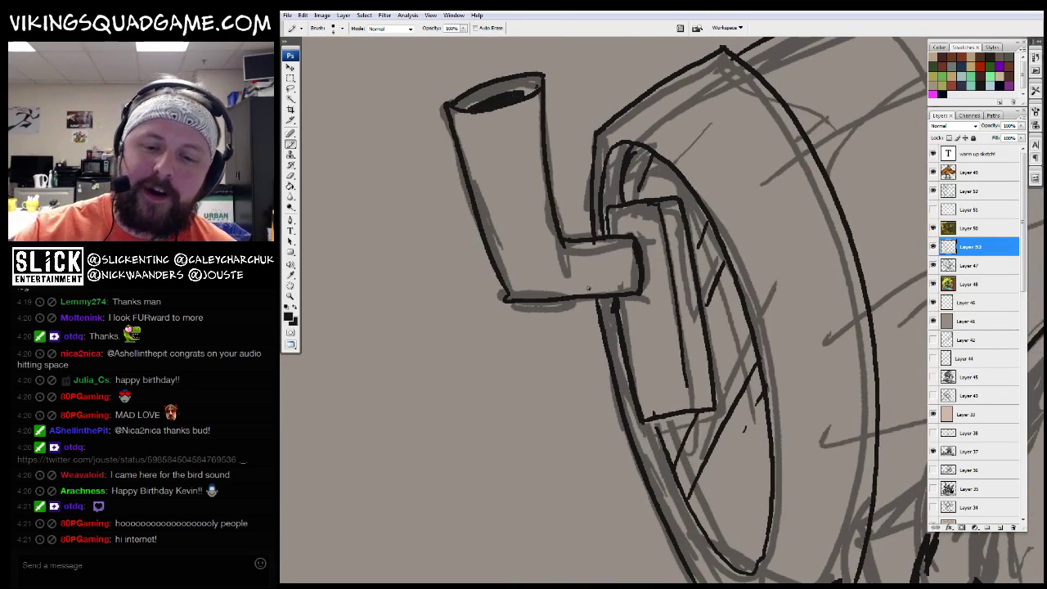
scroll(778, 356, "down", 3)
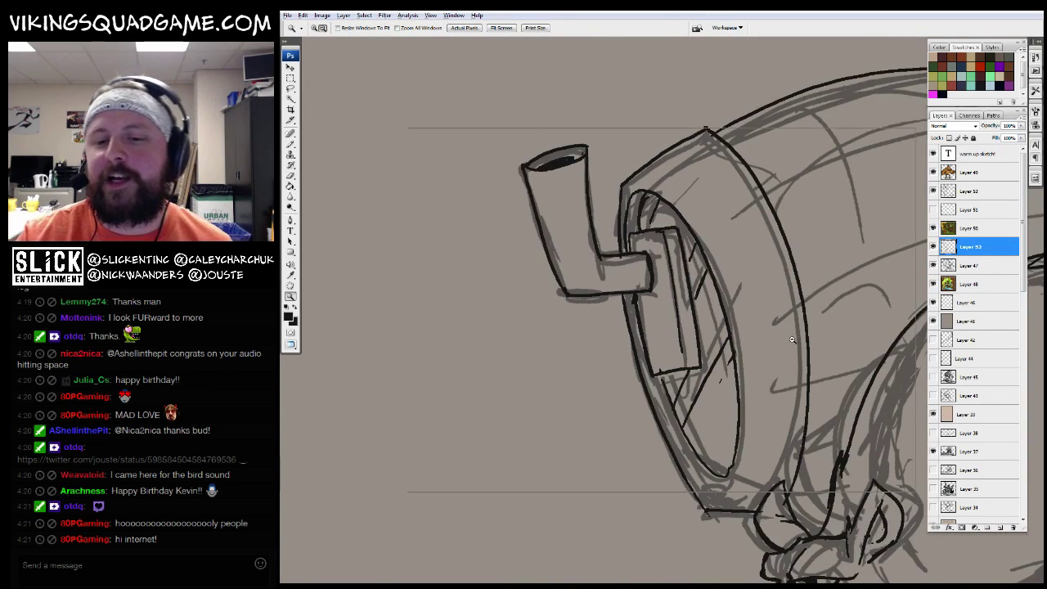
Ink a second curved line beside the barrel's rear hoop to give the rim thickness
scroll(777, 356, "up", 5)
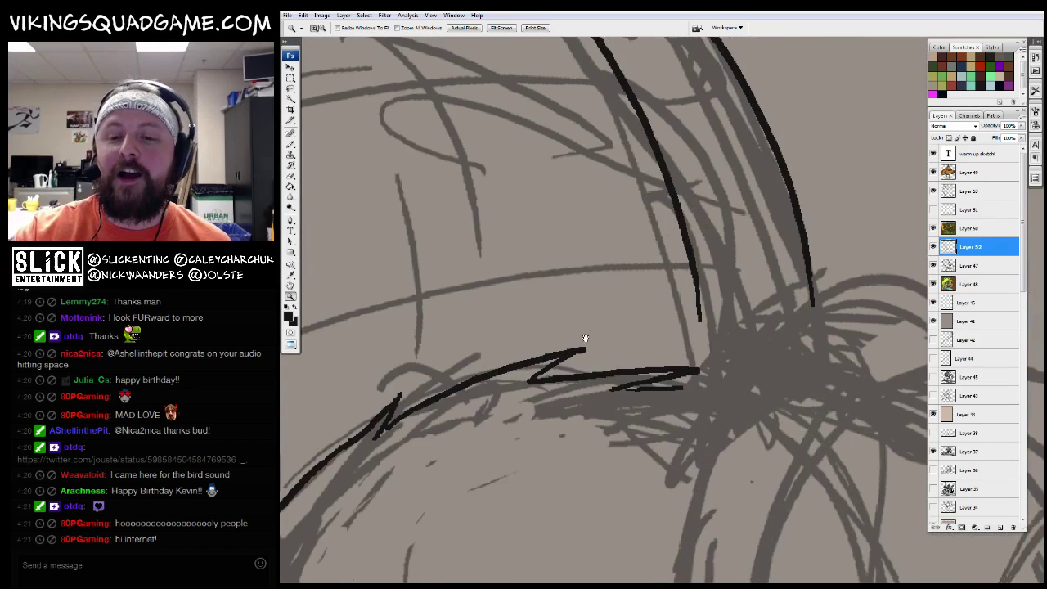
scroll(695, 282, "up", 1)
mouse_move(533, 154)
left_mouse_down()
mouse_move(656, 270)
mouse_move(708, 376)
left_mouse_up()
left_click_drag(709, 376, 679, 268)
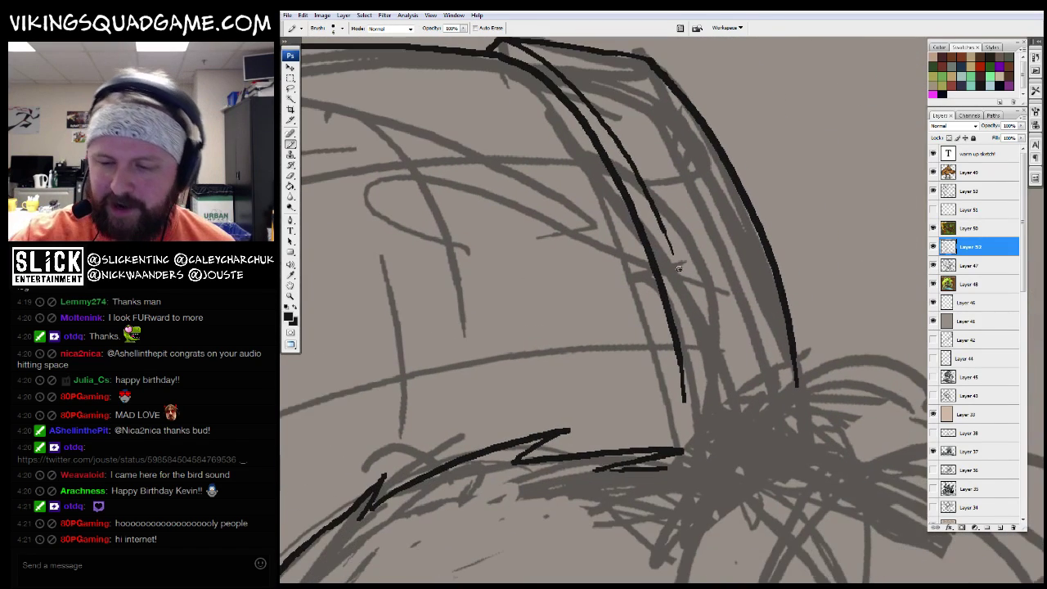
left_click_drag(667, 227, 708, 381)
scroll(712, 420, "up", 1)
scroll(645, 371, "down", 2)
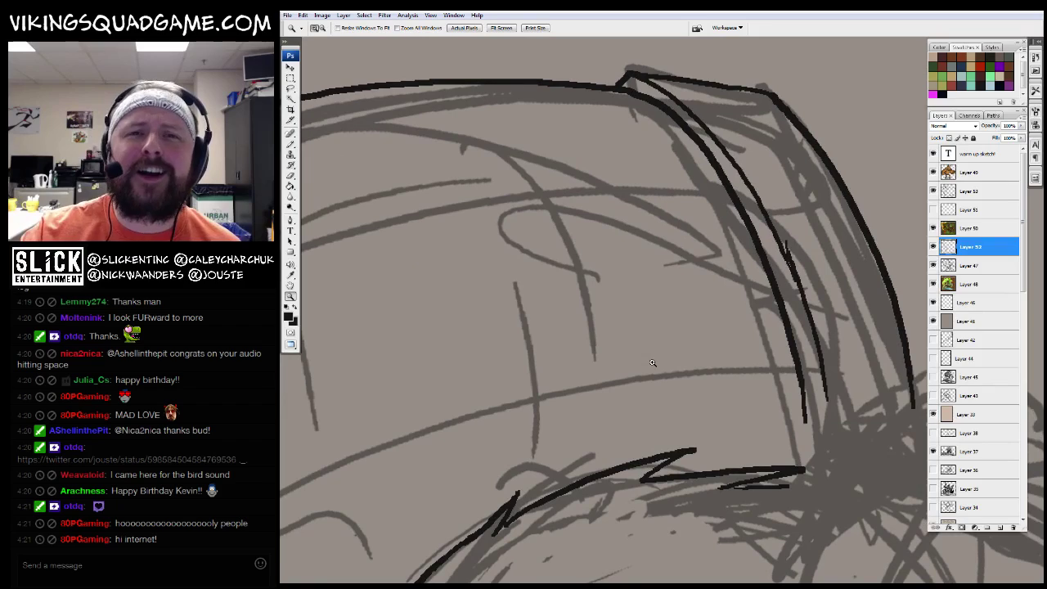
scroll(652, 362, "down", 3)
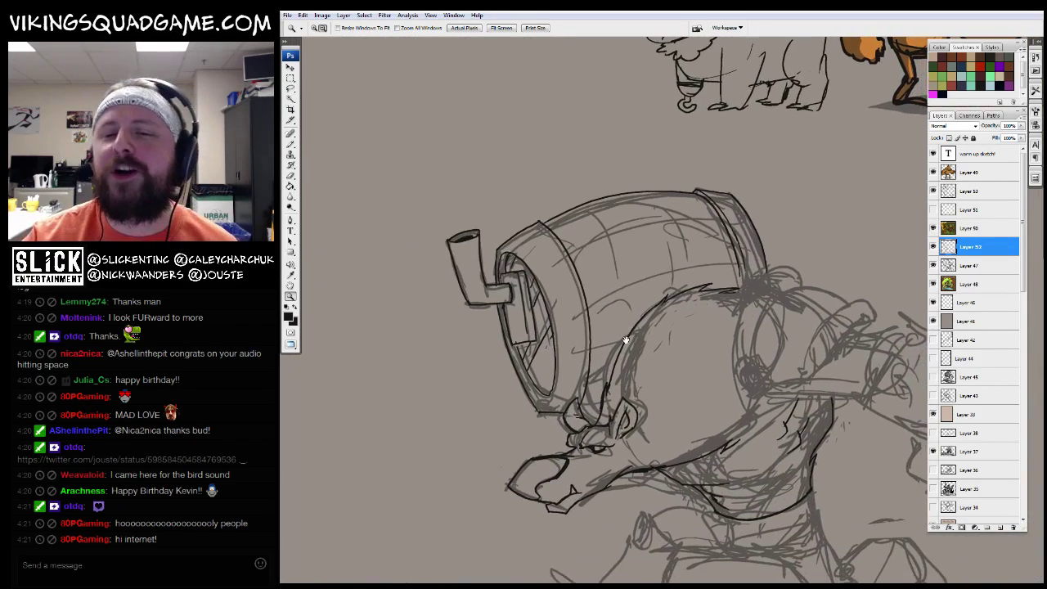
scroll(665, 409, "up", 3)
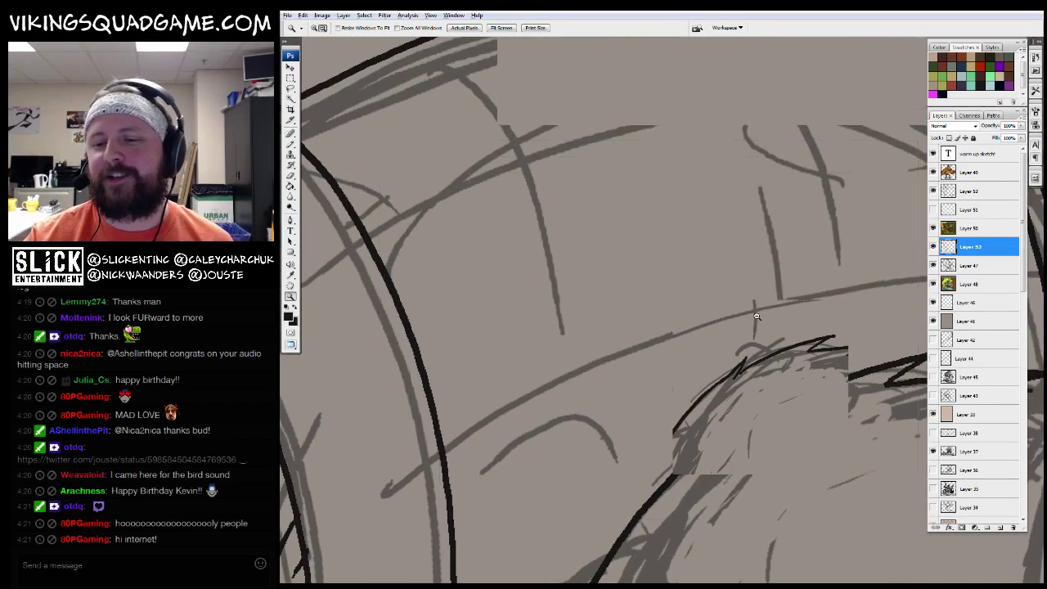
scroll(801, 300, "down", 2)
scroll(801, 300, "up", 2)
key("b")
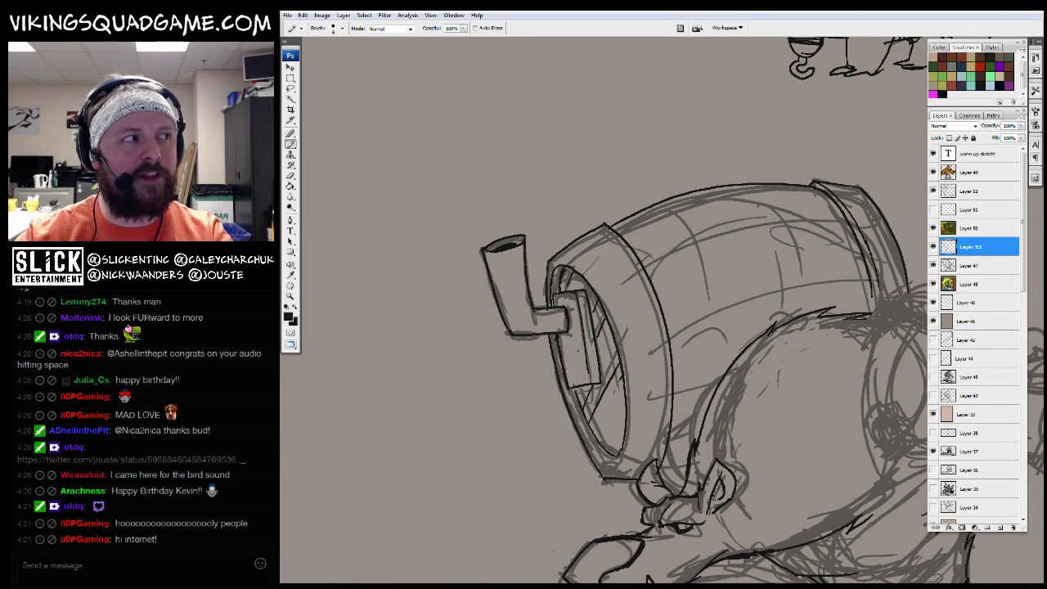
left_click_drag(663, 325, 648, 310)
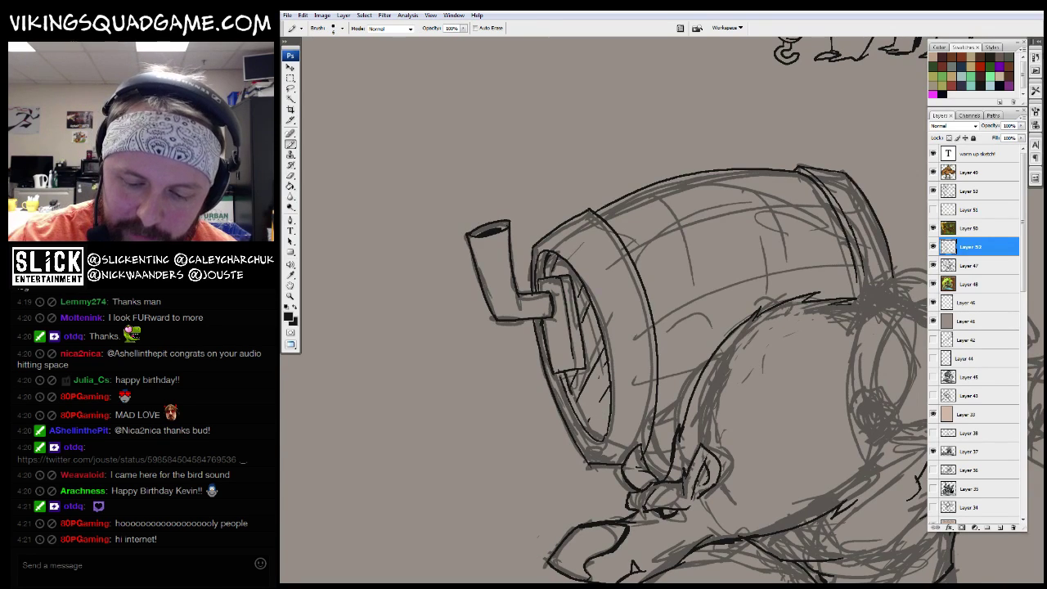
left_click_drag(654, 328, 582, 362)
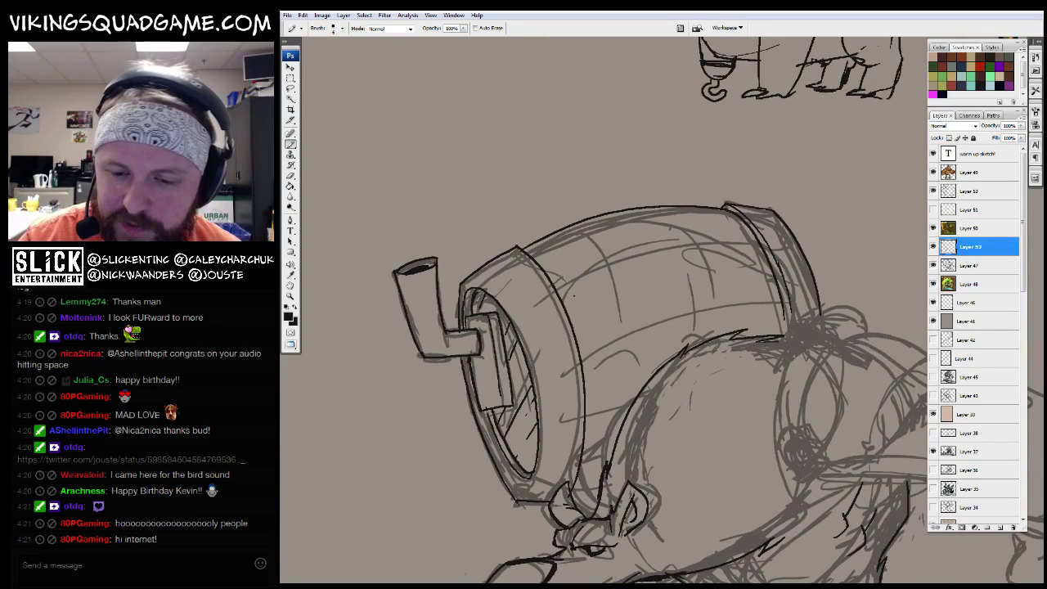
Ink a strap-like band hanging from the barrel's rear lower corner over the shoulder, with a rounded top and curved lower end
scroll(702, 283, "up", 8)
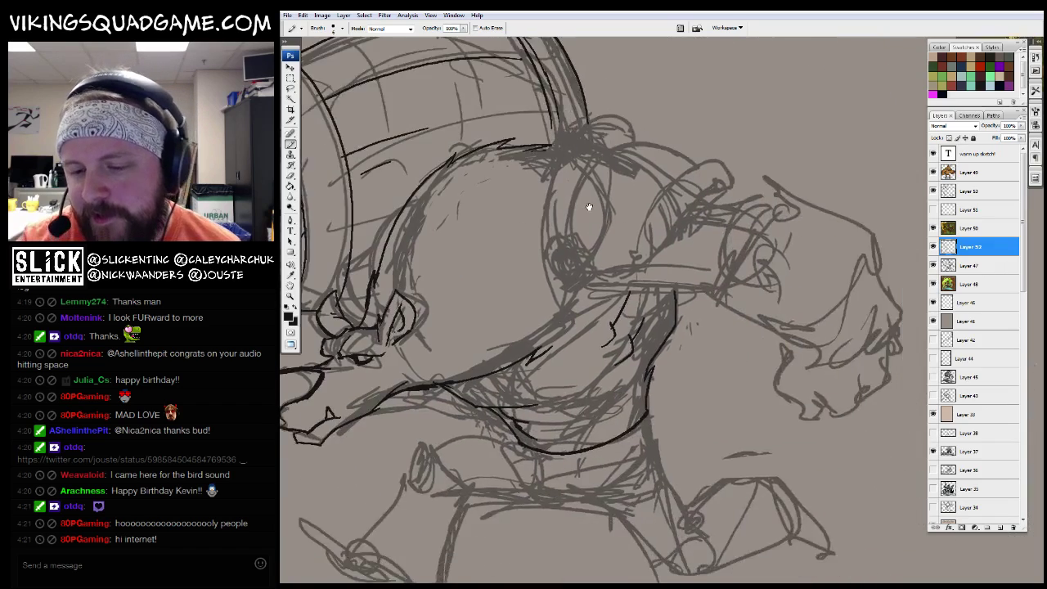
left_click_drag(701, 283, 714, 227)
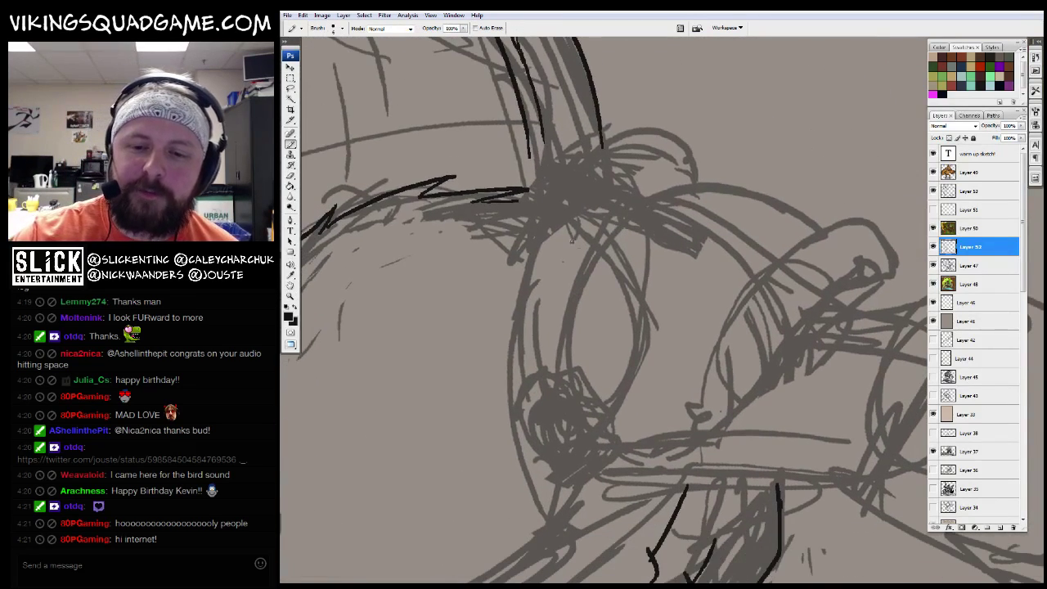
mouse_move(571, 166)
left_mouse_down()
mouse_move(487, 401)
mouse_move(630, 212)
left_mouse_up()
key("z")
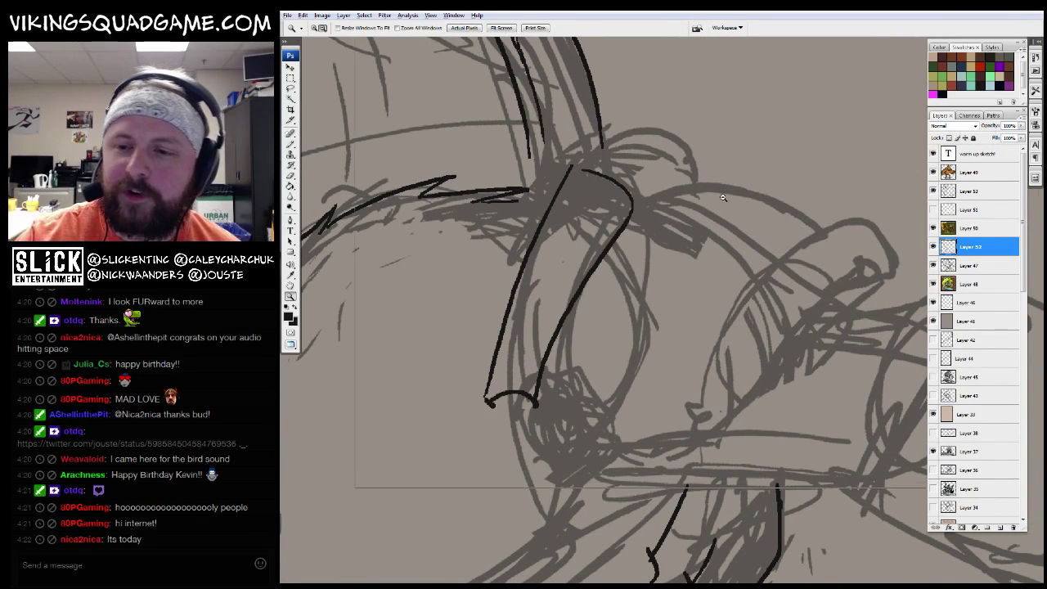
Examine the green bird and blue wolf reference illustration up close, including its horned shoulder armor and the wolf's head
scroll(690, 264, "down", 6)
scroll(565, 433, "up", 5)
scroll(565, 433, "up", 6)
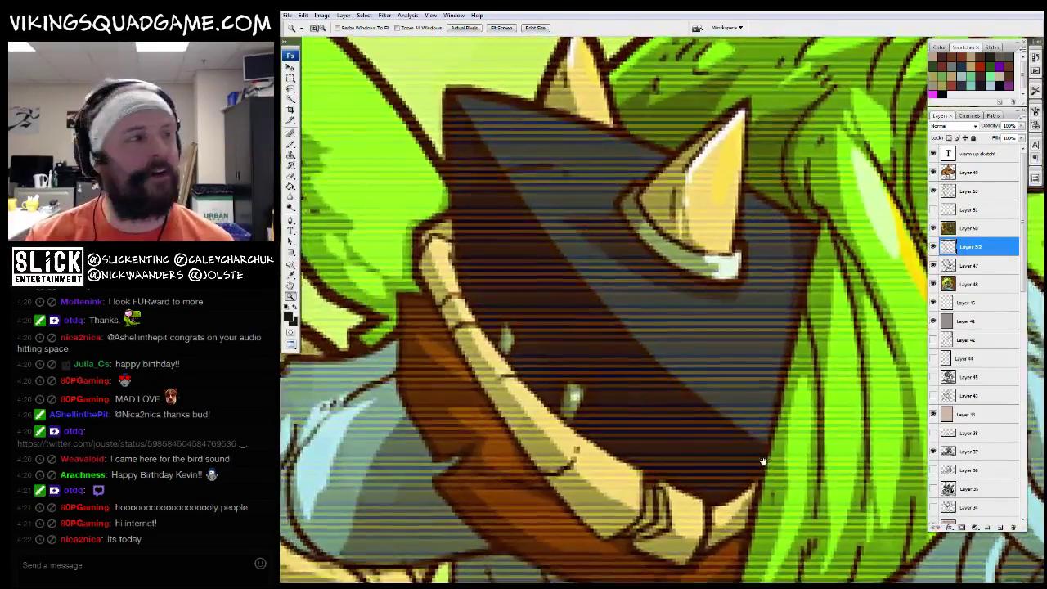
left_click_drag(762, 463, 579, 348)
scroll(579, 349, "down", 4)
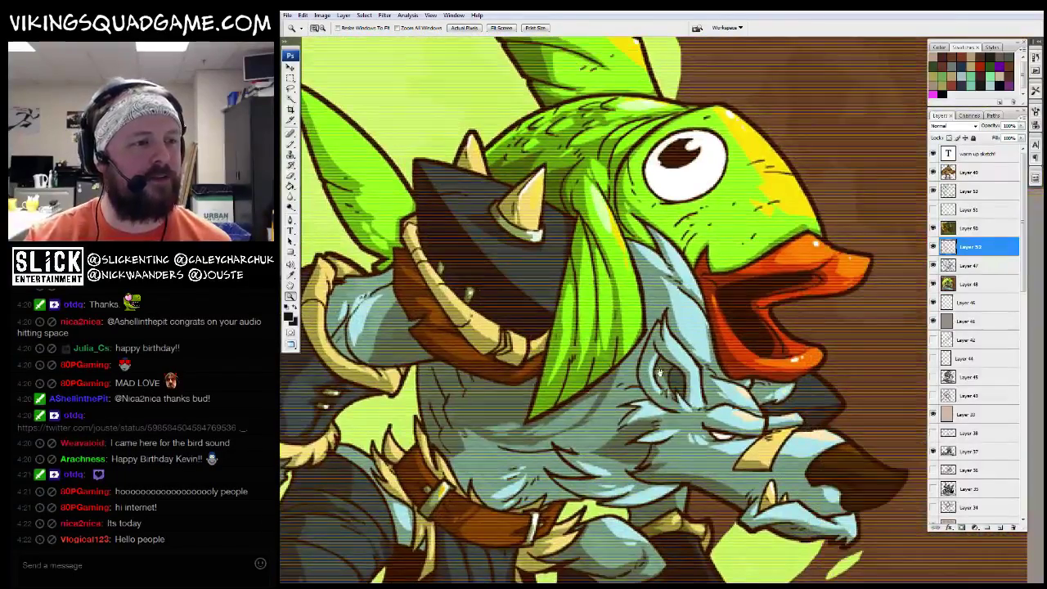
scroll(659, 374, "down", 6)
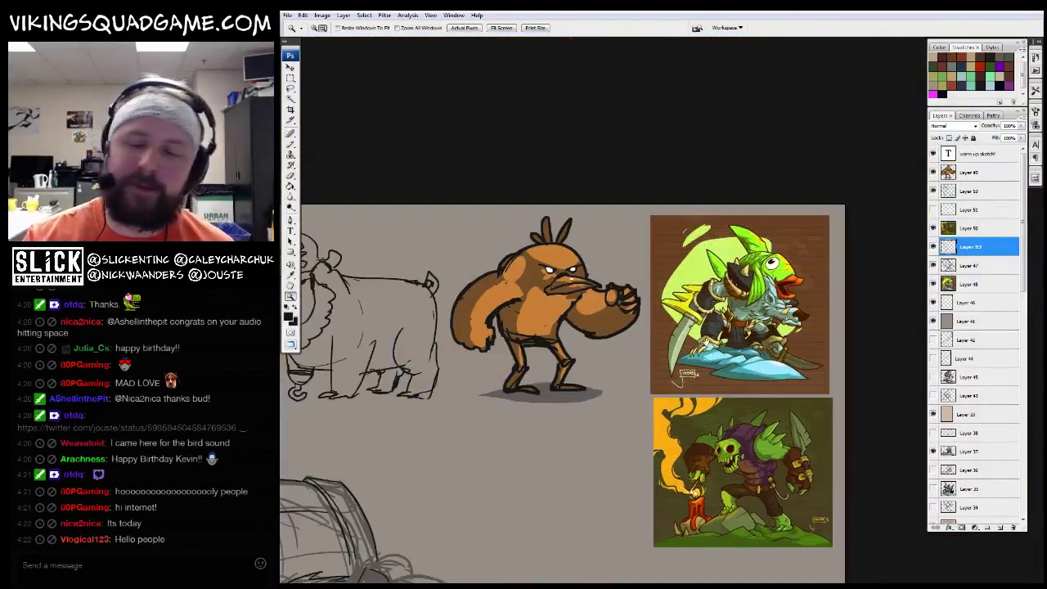
Ink a rounded buckle and short overlapping segments down to a blunt tip at the lower end of the shoulder strap
scroll(752, 379, "down", 1)
scroll(820, 283, "down", 3)
scroll(560, 380, "up", 5)
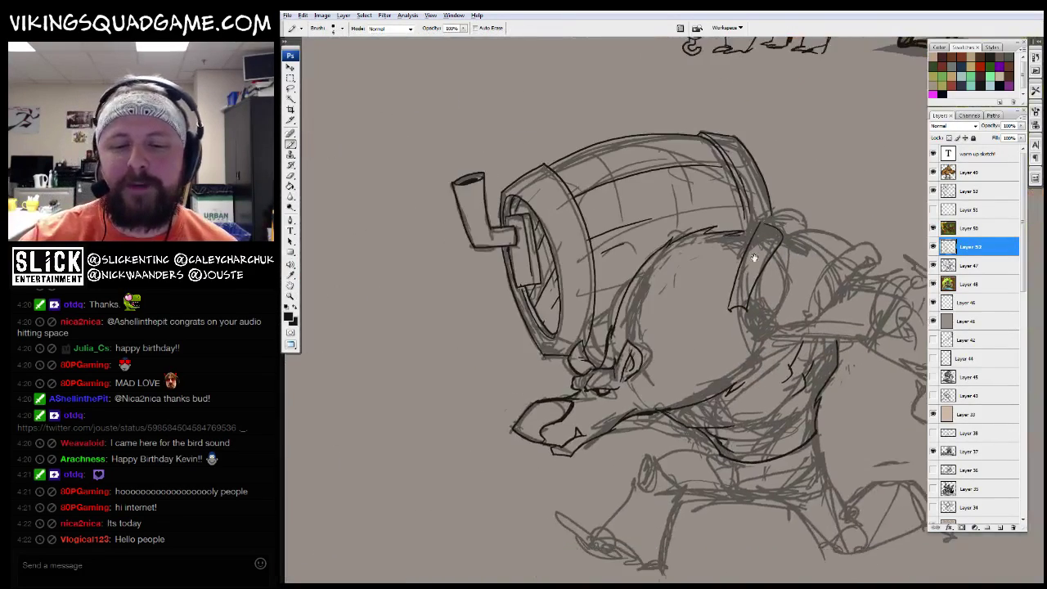
scroll(561, 381, "down", 1)
key("b")
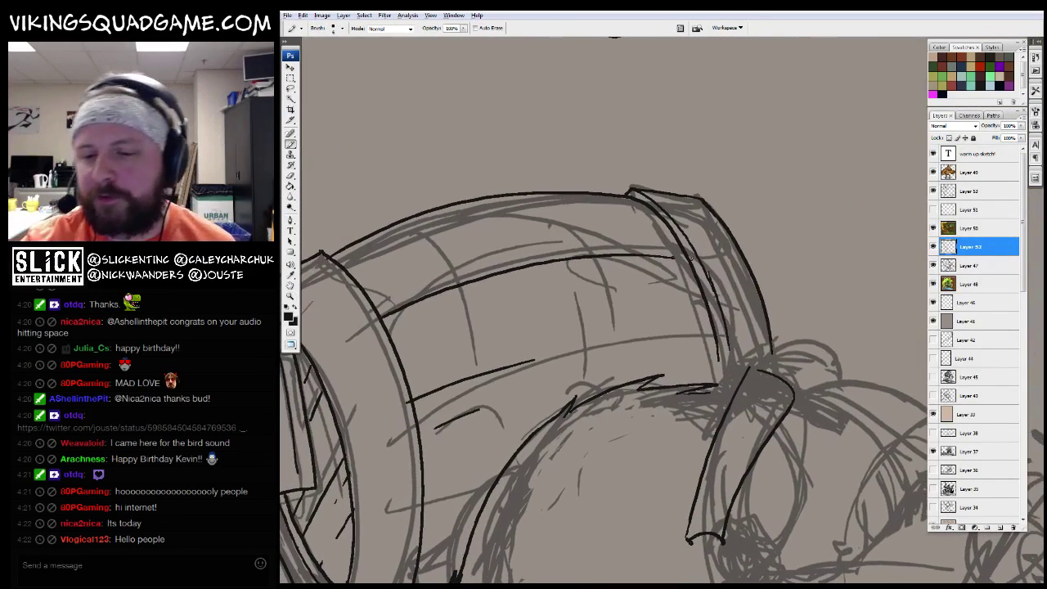
scroll(704, 170, "down", 3)
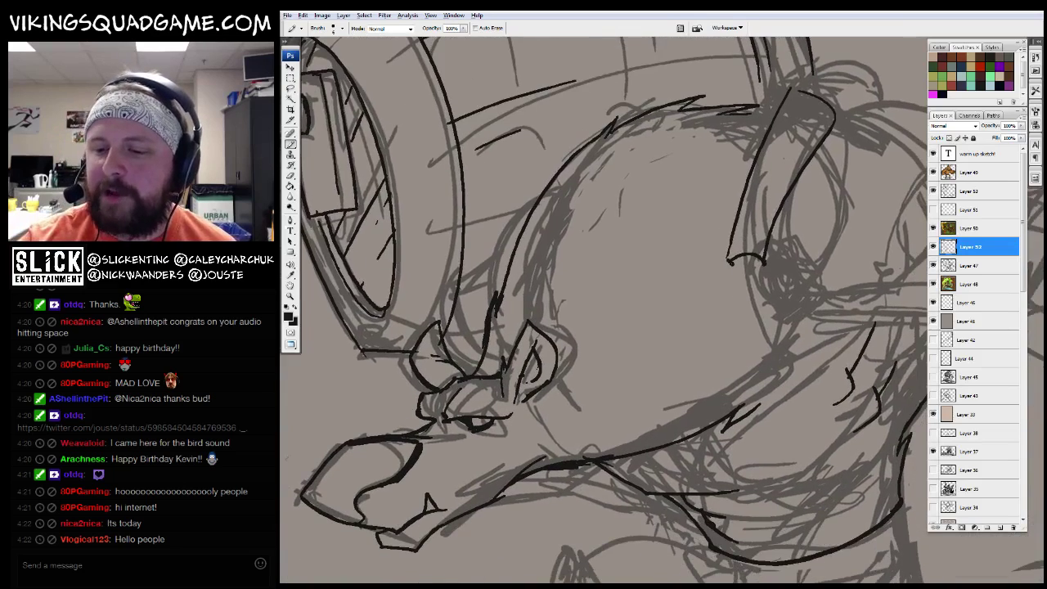
key("z")
scroll(704, 170, "up", 3)
key("b")
mouse_move(565, 245)
left_mouse_down()
mouse_move(629, 260)
mouse_move(549, 305)
mouse_move(642, 253)
mouse_move(559, 312)
mouse_move(624, 365)
mouse_move(642, 259)
mouse_move(672, 373)
mouse_move(682, 350)
mouse_move(665, 370)
mouse_move(698, 367)
mouse_move(737, 381)
mouse_move(651, 334)
mouse_move(567, 340)
mouse_move(621, 325)
mouse_move(563, 346)
mouse_move(626, 389)
left_mouse_up()
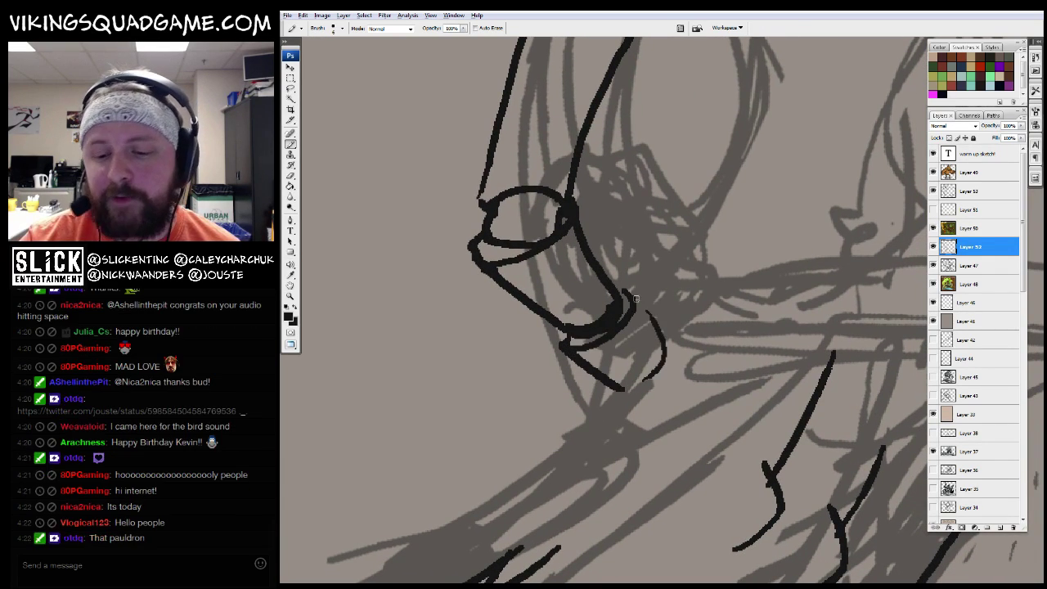
mouse_move(679, 294)
left_mouse_down()
mouse_move(612, 389)
mouse_move(634, 389)
left_mouse_up()
Ink a long, gently arched line outward from the top of the shoulder strap for the pauldron's upper edge
key("ctrl+plus")
key("ctrl+minus")
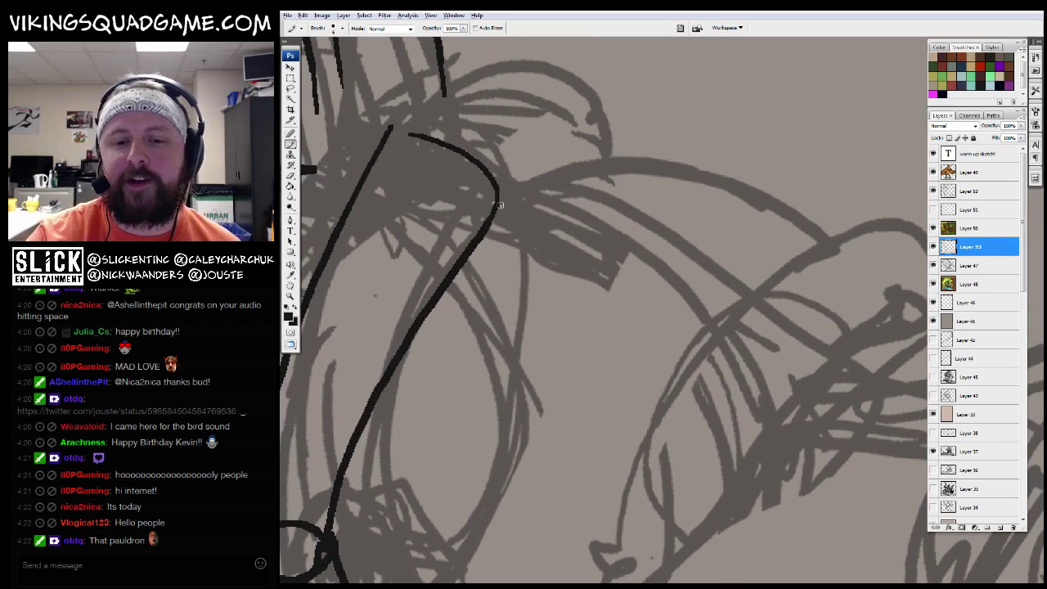
left_click_drag(491, 211, 653, 182)
key("ctrl+plus")
key("ctrl+minus")
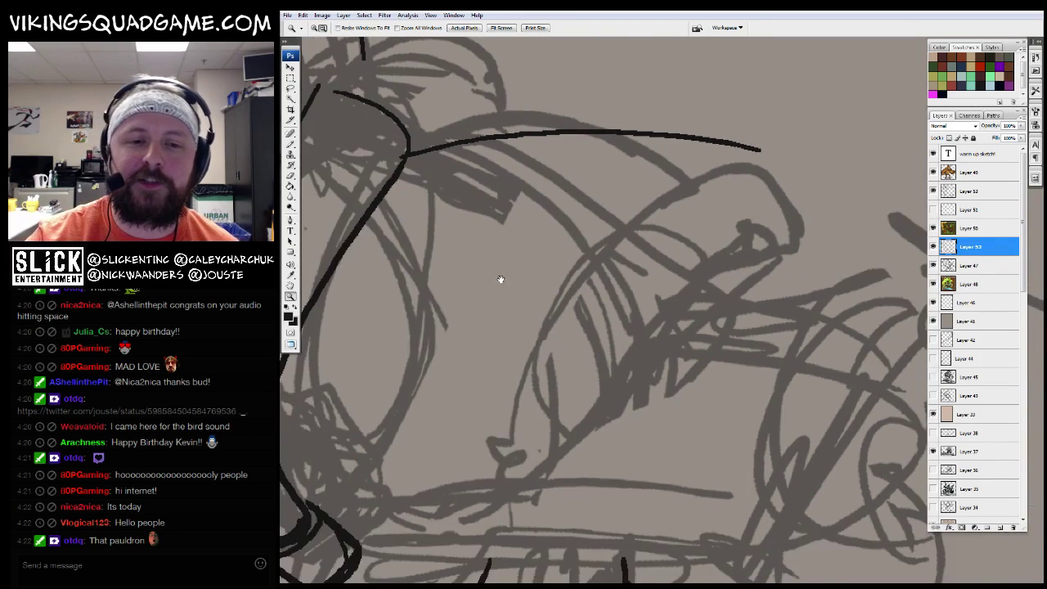
Ink a domed plate behind the strap's top, with a curved outer edge and a small pointed flap beside it
key("ctrl+plus")
mouse_move(513, 253)
left_mouse_down()
mouse_move(546, 221)
mouse_move(668, 199)
mouse_move(692, 304)
left_mouse_up()
mouse_move(674, 201)
left_mouse_down()
mouse_move(716, 234)
mouse_move(744, 285)
left_mouse_up()
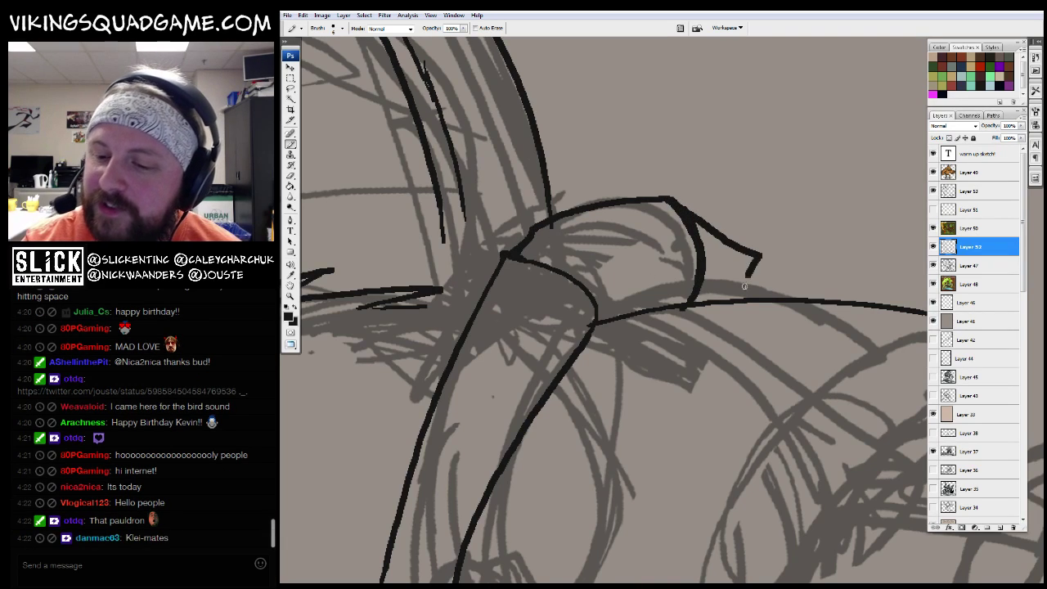
key("z")
key("ctrl+minus")
key("ctrl+plus")
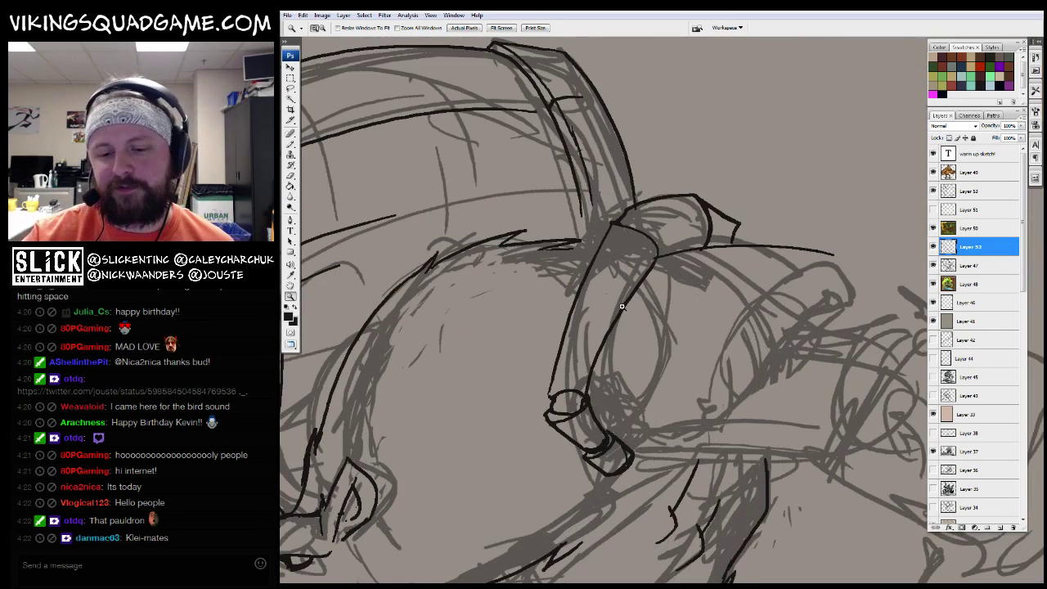
Thicken the outer edge of the strap's lower tip with solid black shadow
left_click_drag(675, 446, 664, 439)
key("ctrl+plus")
scroll(664, 367, "up", 1)
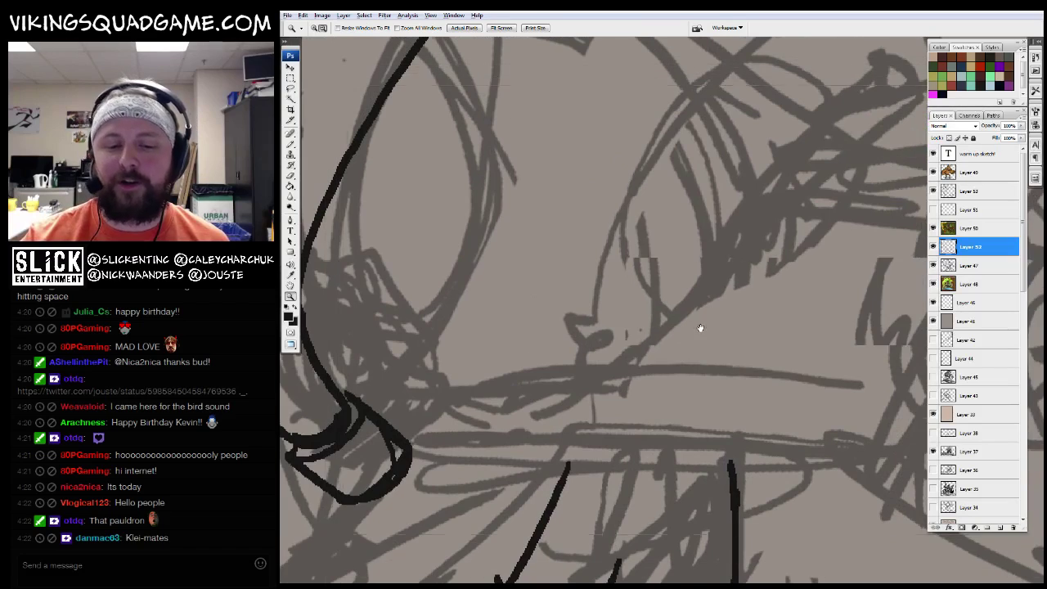
key("b")
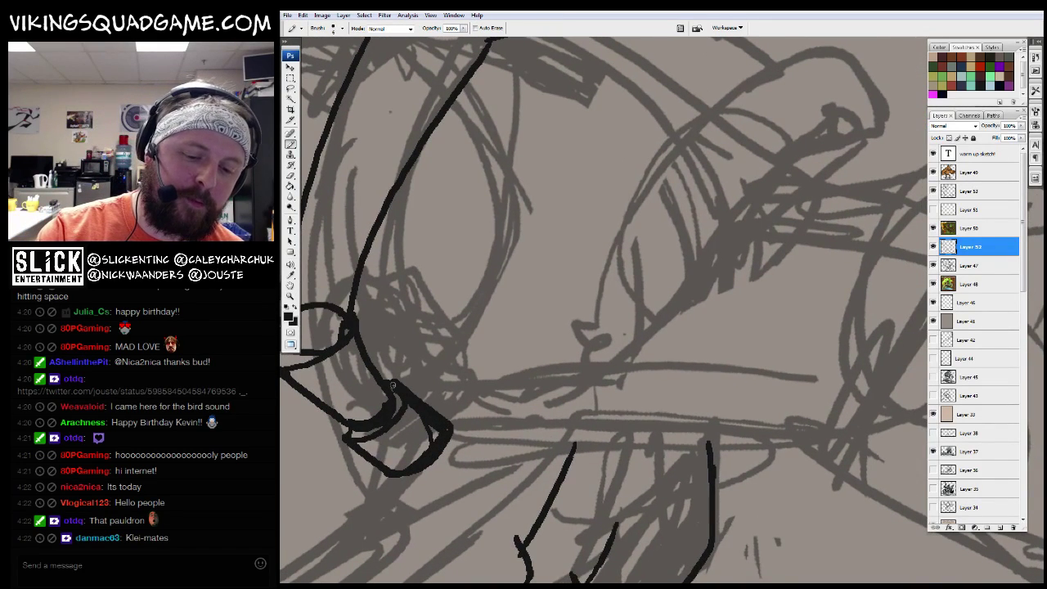
key("z")
key("ctrl+minus")
key("ctrl+minus")
key("ctrl+minus")
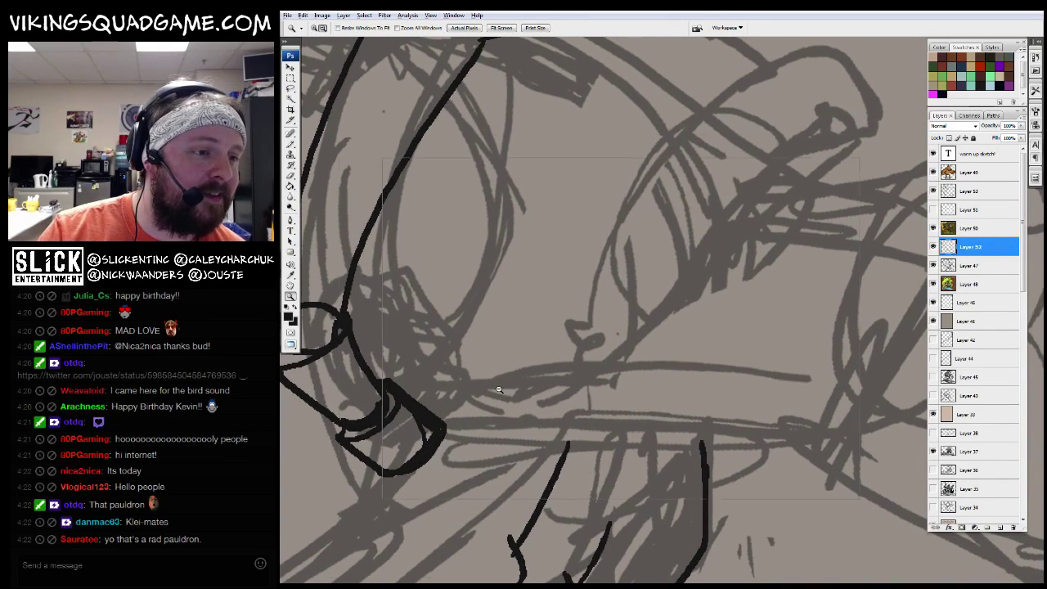
Outline the main pauldron plate with a pointed outer corner and thick curved lower edge, adding a parallel contour inside it
key("b")
key("ctrl+plus")
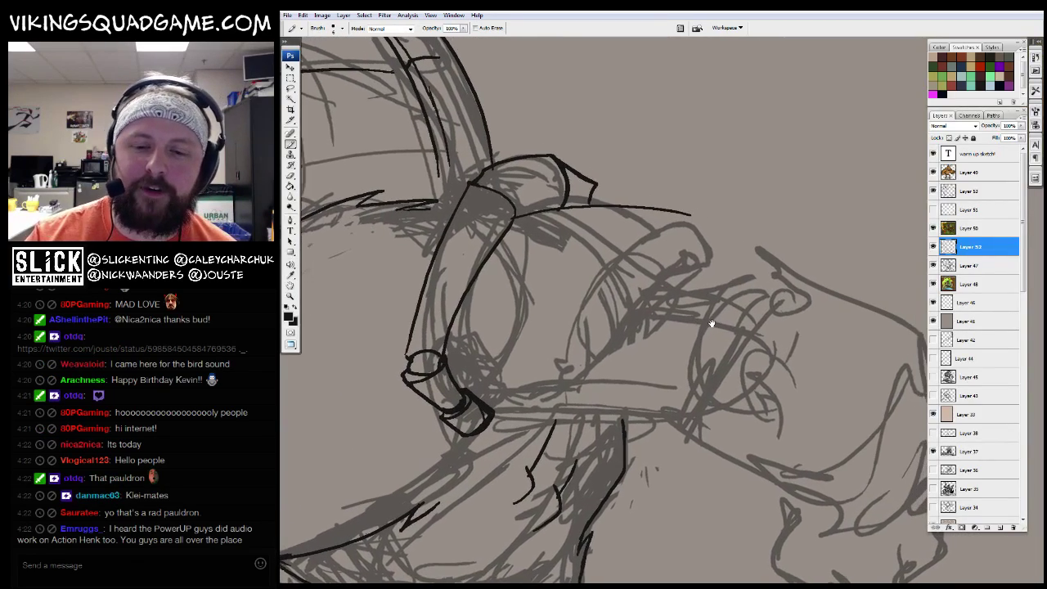
mouse_move(703, 237)
left_mouse_down()
mouse_move(384, 221)
mouse_move(716, 193)
mouse_move(751, 153)
left_mouse_up()
mouse_move(650, 202)
left_mouse_down()
mouse_move(612, 309)
mouse_move(437, 386)
left_mouse_up()
left_click_drag(607, 314, 526, 368)
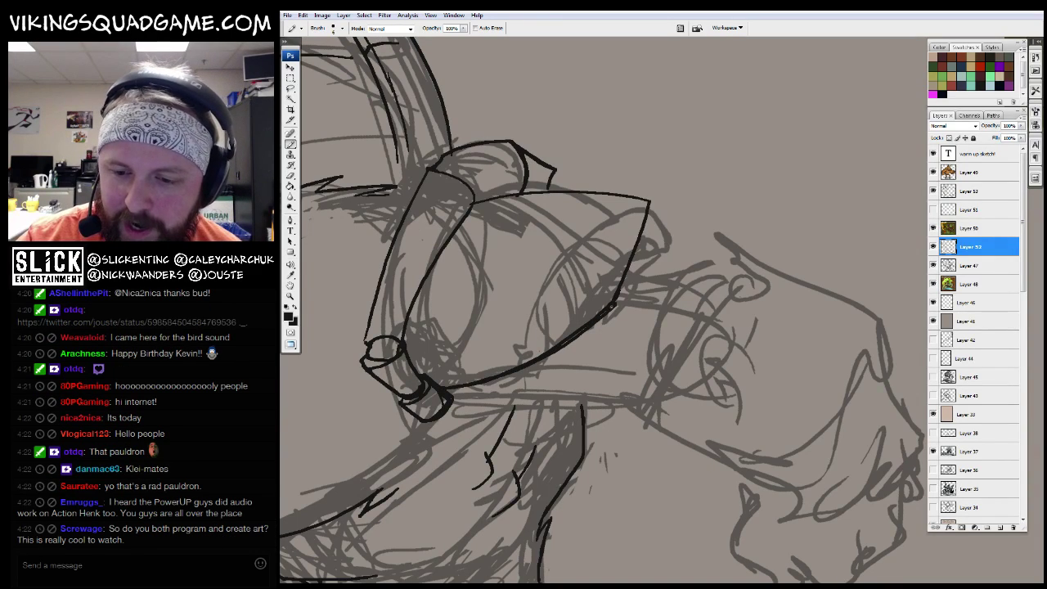
left_click_drag(642, 221, 619, 288)
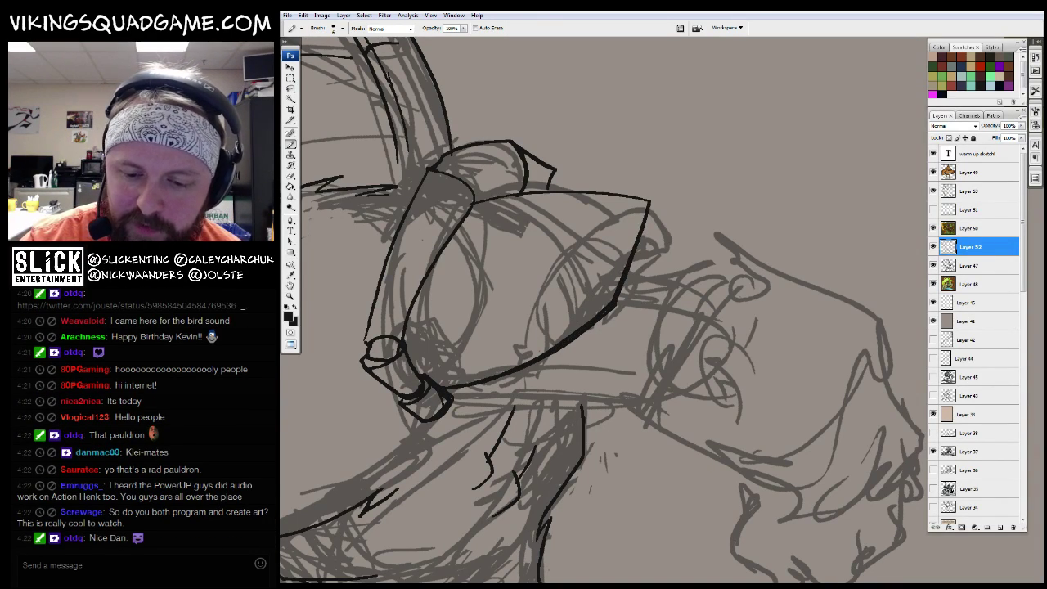
left_click_drag(657, 224, 704, 236)
Lasso the line work around the strap's top and the domed plate, delete it and deselect
key("ctrl+plus")
key("ctrl+plus")
key("ctrl+plus")
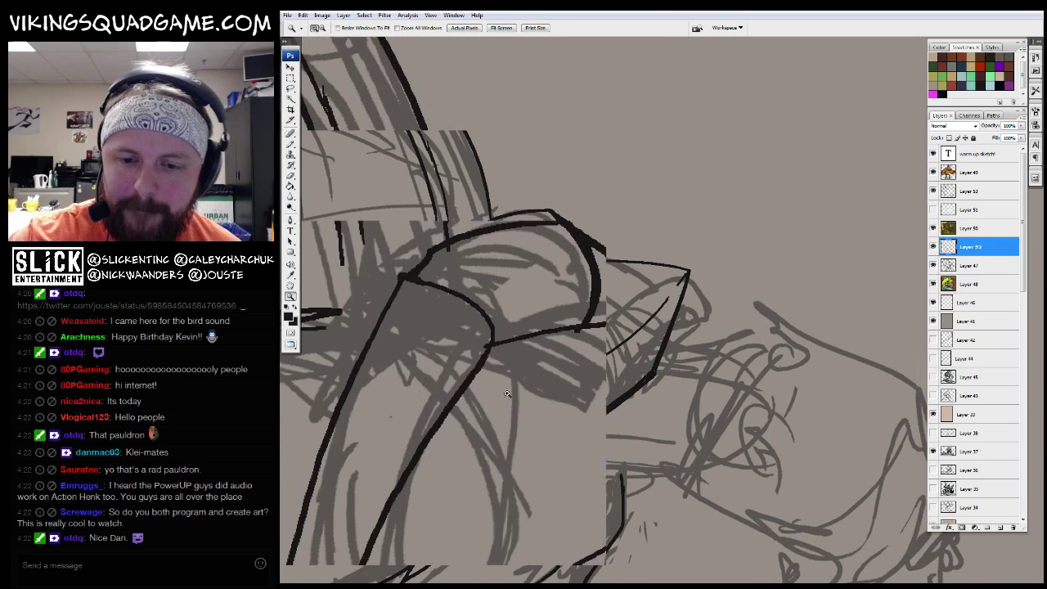
key("l")
left_click(601, 250)
left_click(624, 406)
left_click(511, 414)
double_click(533, 209)
key("Delete")
key("ctrl+d")
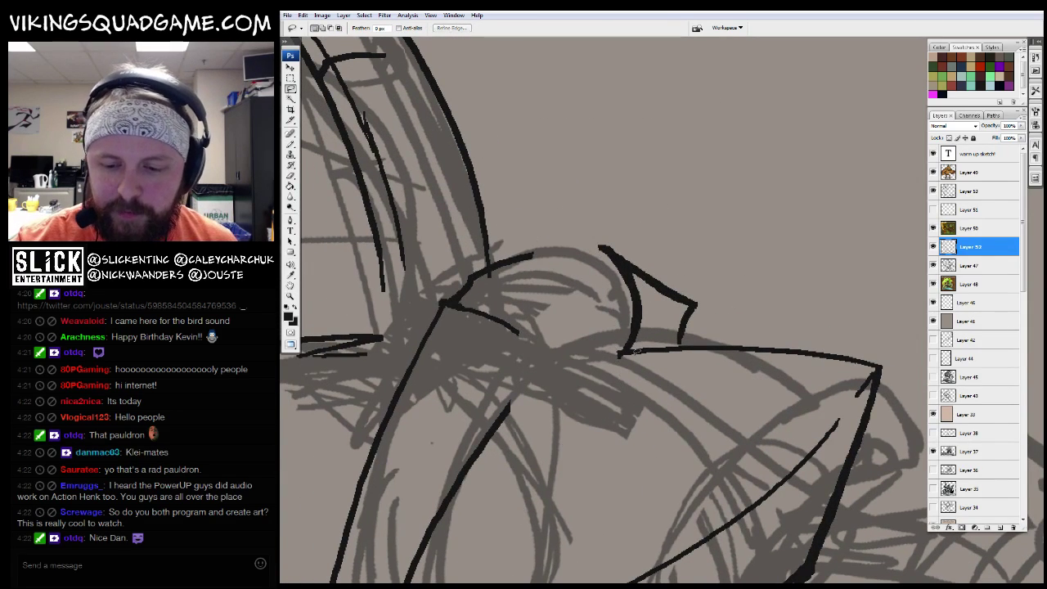
Ink a tall spike with a rounded base where the strap meets the pauldron
key("b")
mouse_move(621, 384)
left_mouse_down()
mouse_move(568, 173)
mouse_move(512, 413)
mouse_move(539, 431)
mouse_move(626, 396)
left_mouse_up()
left_click_drag(568, 173, 623, 394)
Erase a gap in the pauldron's upper edge and thicken the outline of the small pointed flap
key("e")
left_click_drag(707, 369, 621, 374)
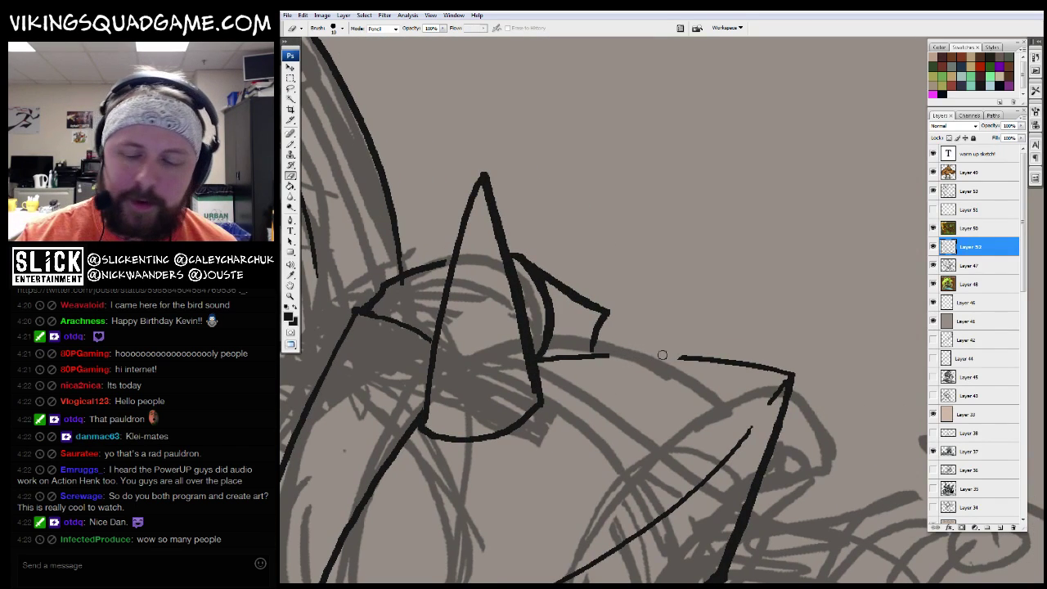
left_click_drag(697, 359, 683, 358)
left_click_drag(703, 359, 664, 384)
key("b")
left_click_drag(555, 379, 563, 347)
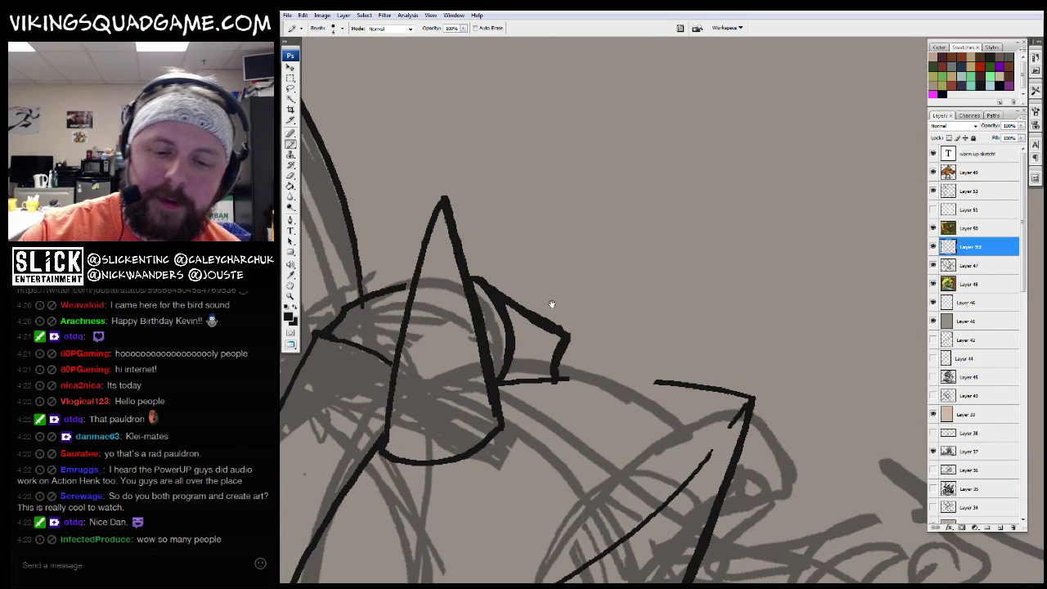
Thicken the inner line of the barrel's rear hoop and extend the creature's back line to the shoulder strap
left_click_drag(552, 303, 617, 294)
left_click(618, 295, "ctrl+alt")
mouse_move(656, 227)
left_mouse_down()
mouse_move(656, 271)
mouse_move(738, 373)
left_mouse_up()
key("b")
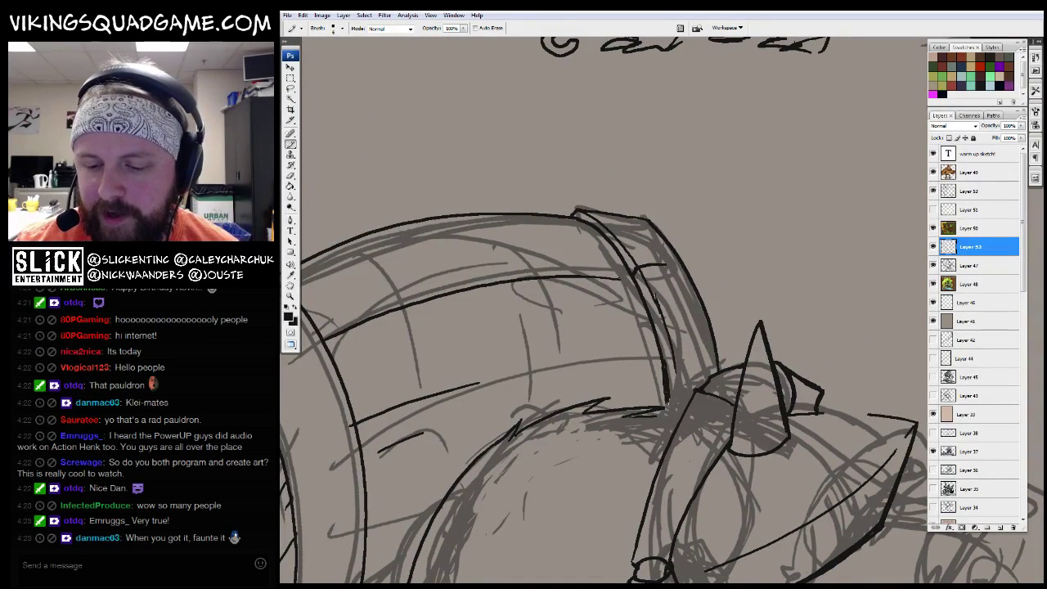
left_click_drag(642, 293, 660, 357)
left_click_drag(671, 319, 678, 314)
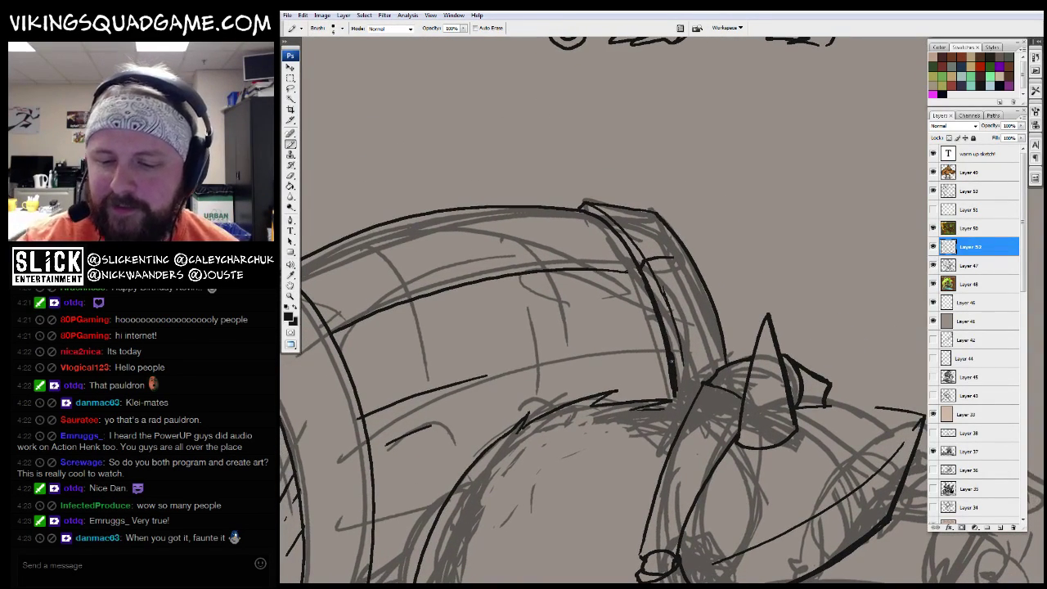
left_click_drag(664, 406, 678, 341)
scroll(646, 360, "down", 6)
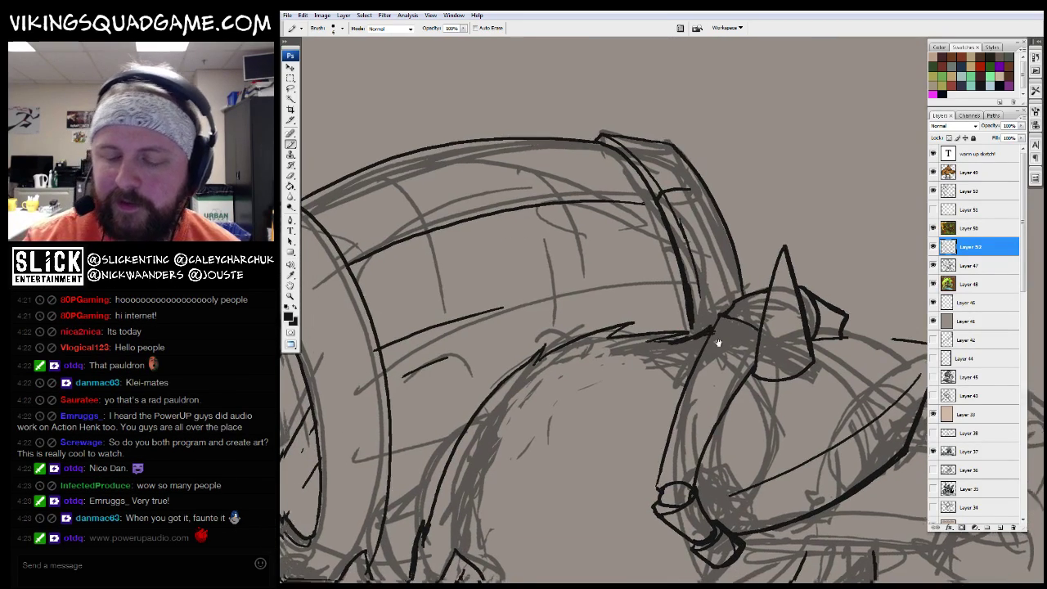
Ink several curved fold lines across the creature's lower chest, above the thick torso outline
scroll(646, 360, "up", 8)
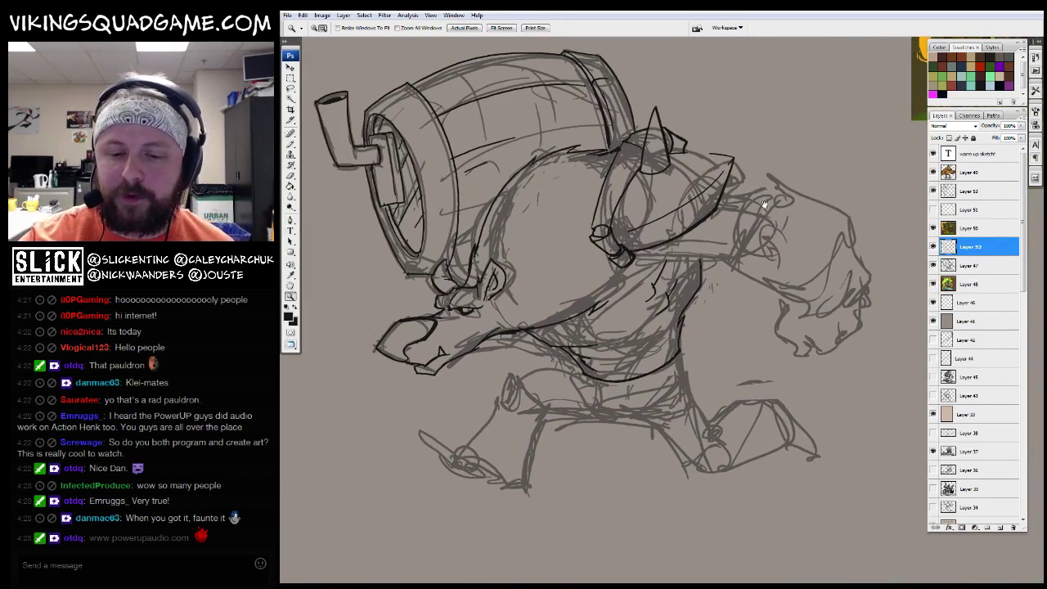
key("b")
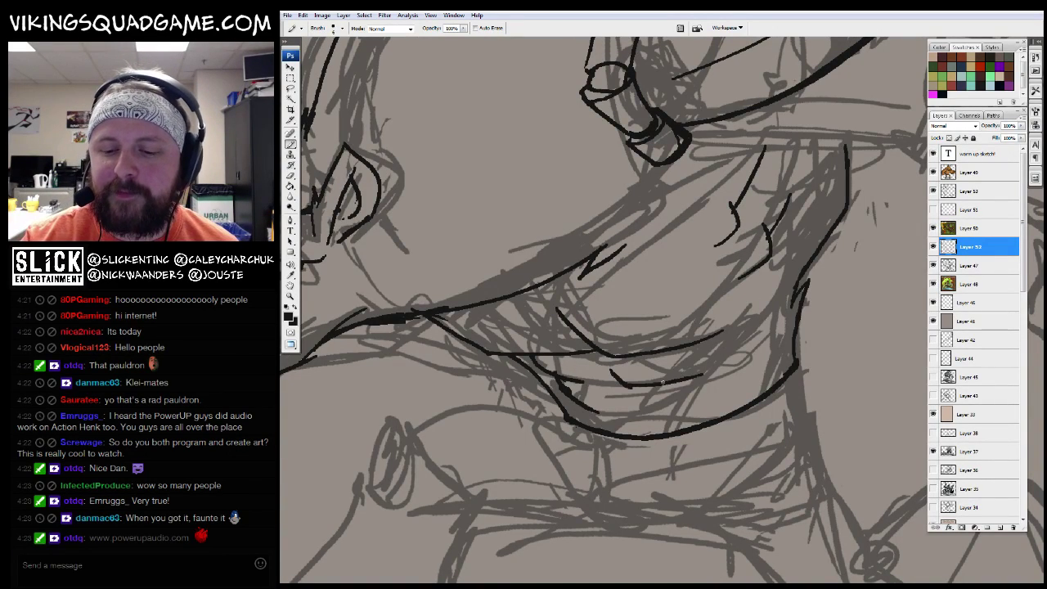
scroll(573, 393, "down", 5)
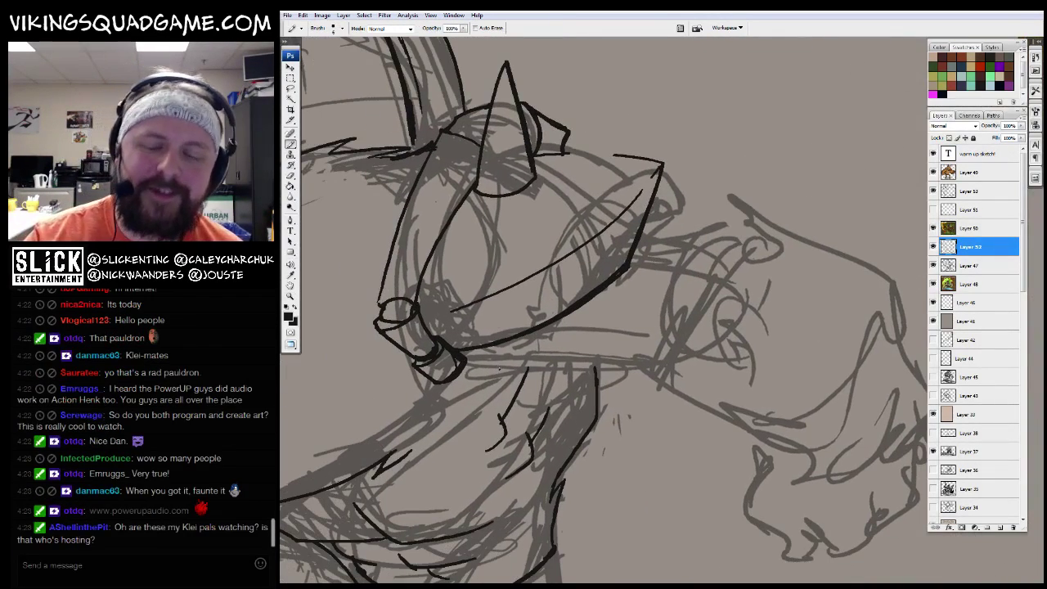
Ink a second plate rim beneath the pauldron's lower edge, and a smaller spike in the gap on its upper edge
scroll(636, 302, "up", 2)
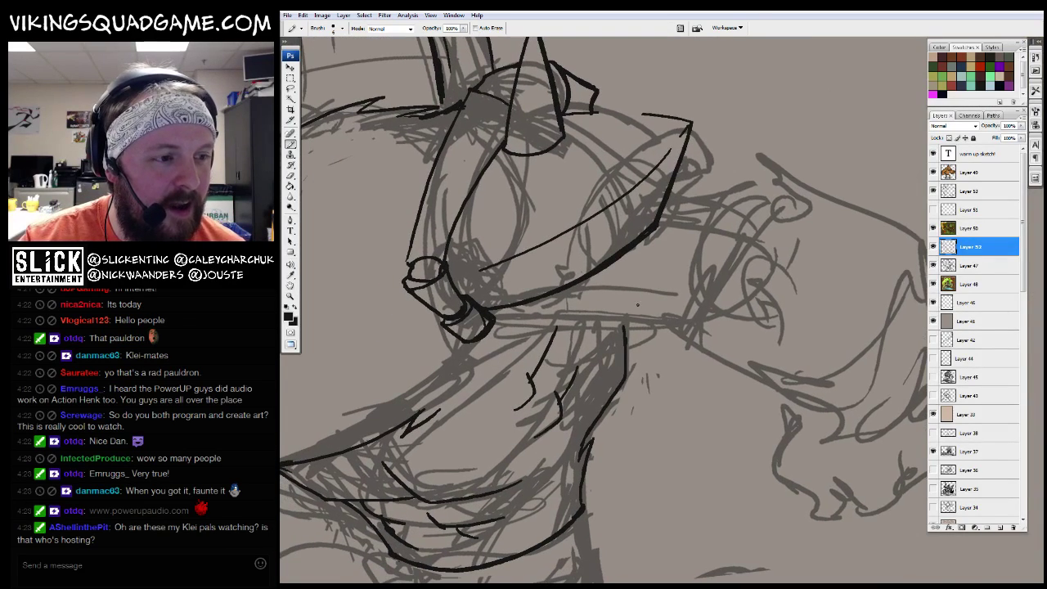
left_click_drag(731, 281, 713, 284)
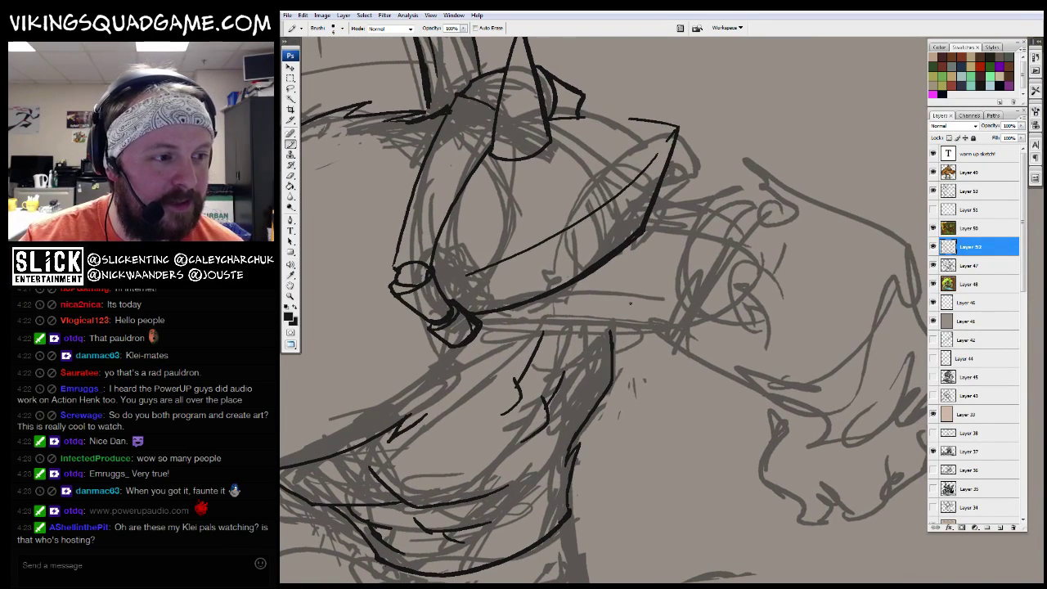
left_click_drag(629, 303, 634, 303)
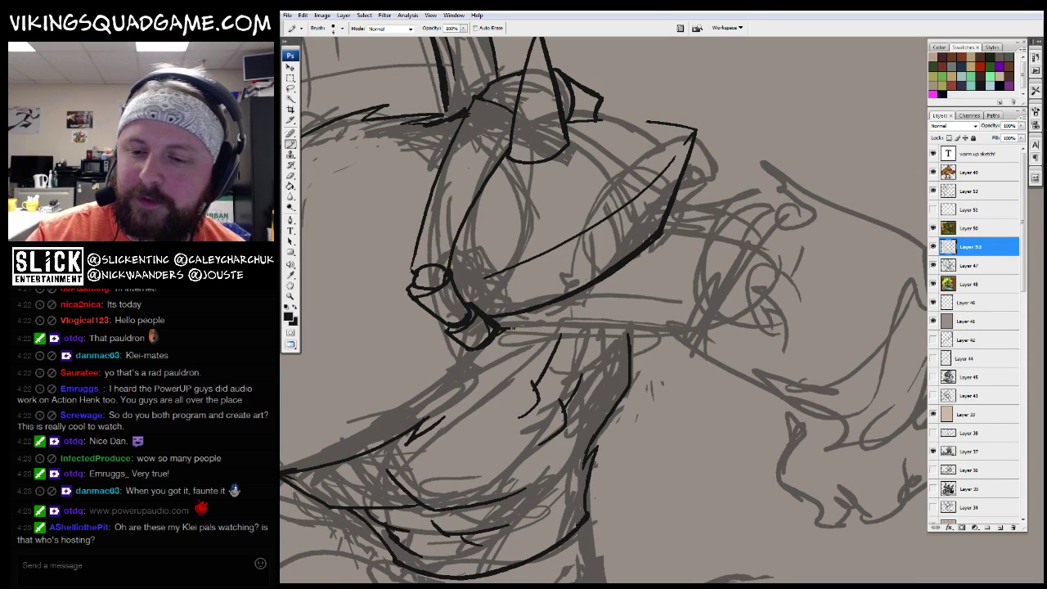
left_click_drag(511, 327, 687, 233)
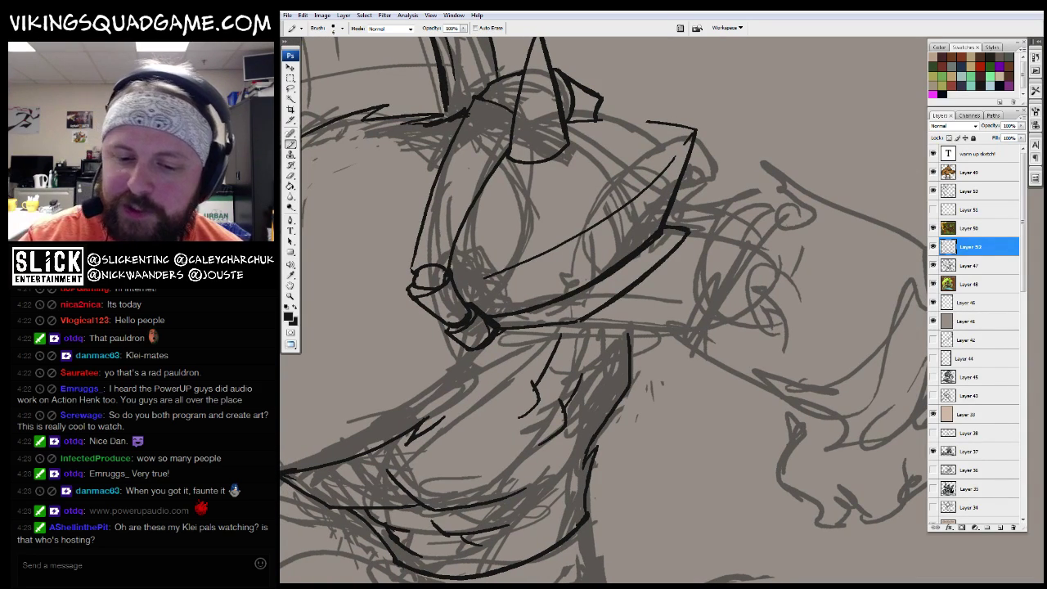
left_click_drag(654, 268, 625, 310)
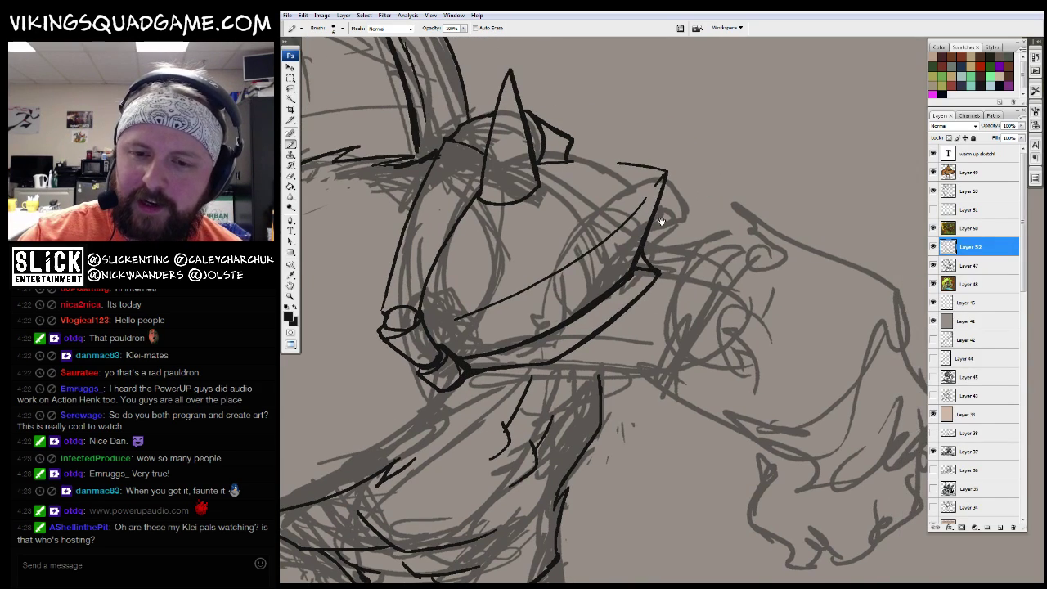
left_click_drag(661, 220, 652, 317)
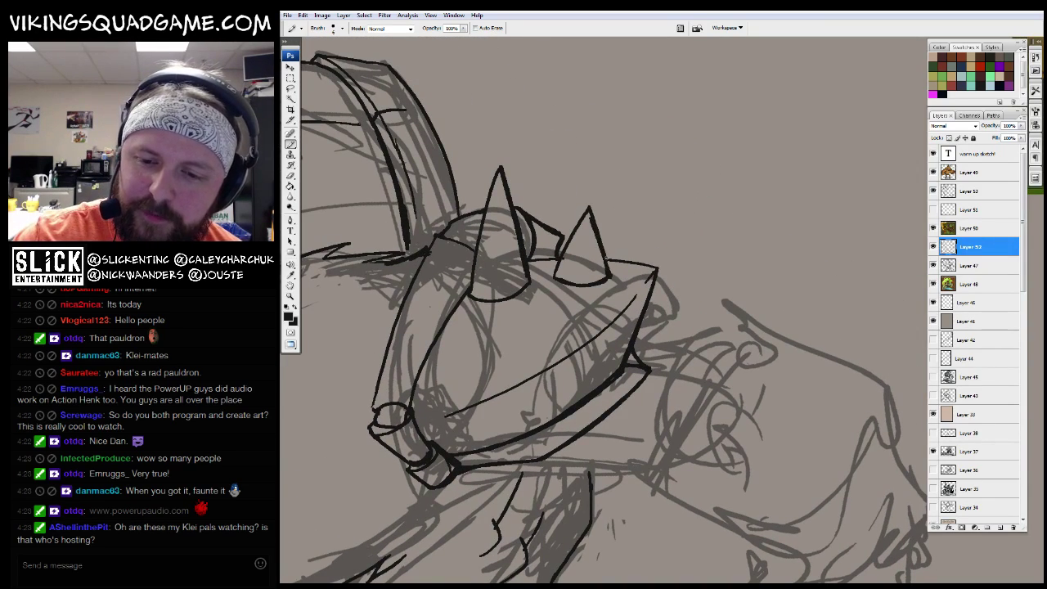
mouse_move(655, 415)
left_mouse_down()
mouse_move(679, 303)
mouse_move(656, 251)
left_mouse_up()
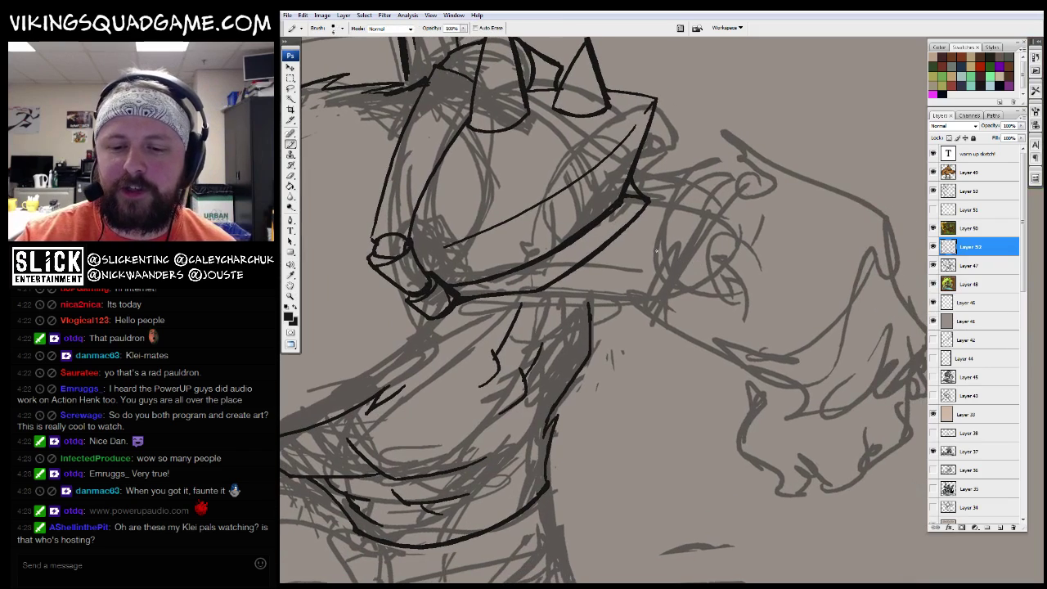
Ink the upper arm's contours, the curved cuff edge at the elbow and the first upper and lower forearm lines
left_click_drag(655, 184, 519, 217)
left_click_drag(609, 188, 521, 319)
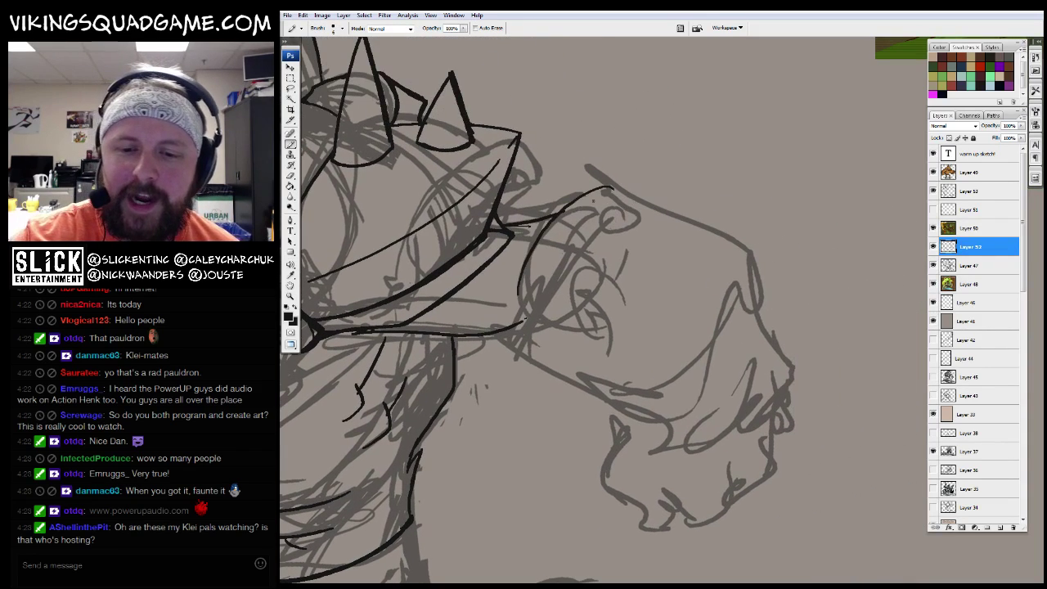
key("z")
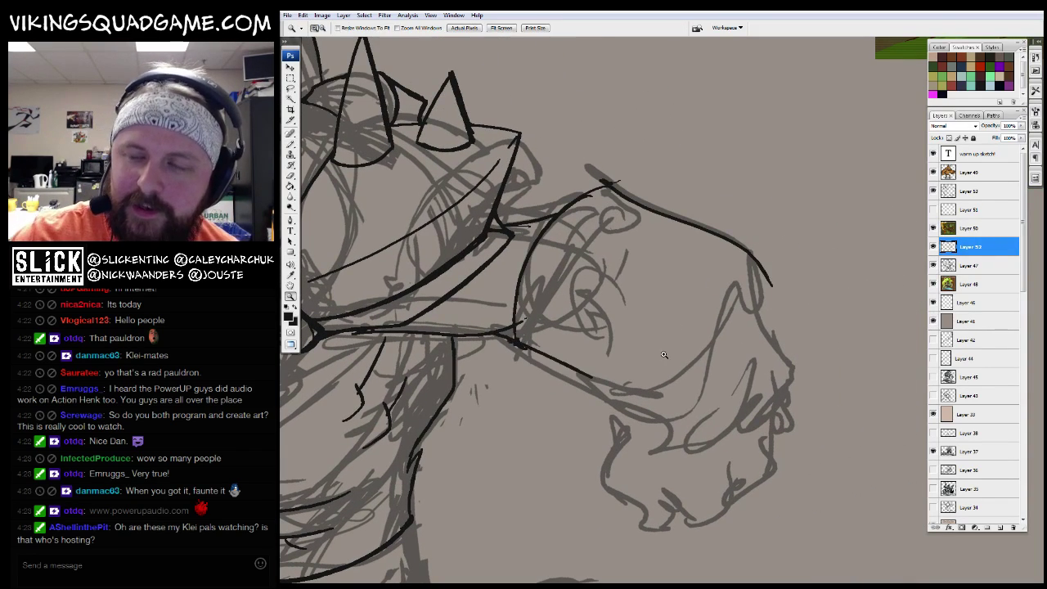
Join the curved cuff line to the forearm's upper corner and trim the overshooting strokes there
key("ctrl+minus")
key("ctrl+minus")
key("ctrl+minus")
left_click(633, 433)
mouse_move(634, 433)
left_mouse_down()
mouse_move(577, 573)
mouse_move(507, 581)
mouse_move(541, 512)
mouse_move(757, 354)
mouse_move(712, 302)
mouse_move(579, 441)
left_mouse_up()
key("ctrl+minus")
key("ctrl+minus")
key("ctrl+plus")
key("ctrl+plus")
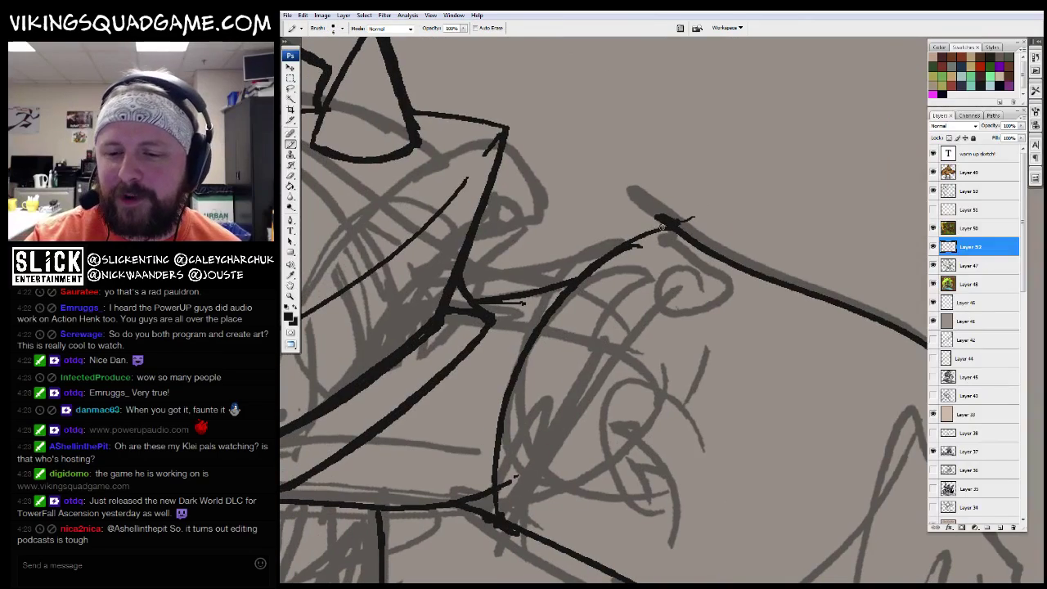
key("b")
key("ctrl+minus")
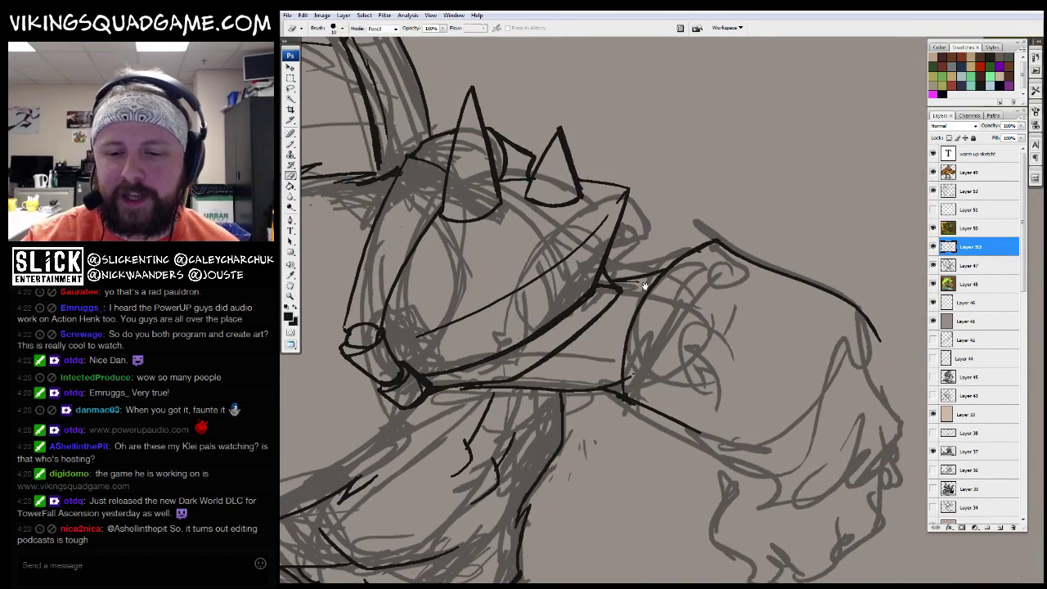
Ink a second curved cuff edge parallel to the first at the elbow, with a short stroke joining their upper ends
key("ctrl+plus")
key("ctrl+plus")
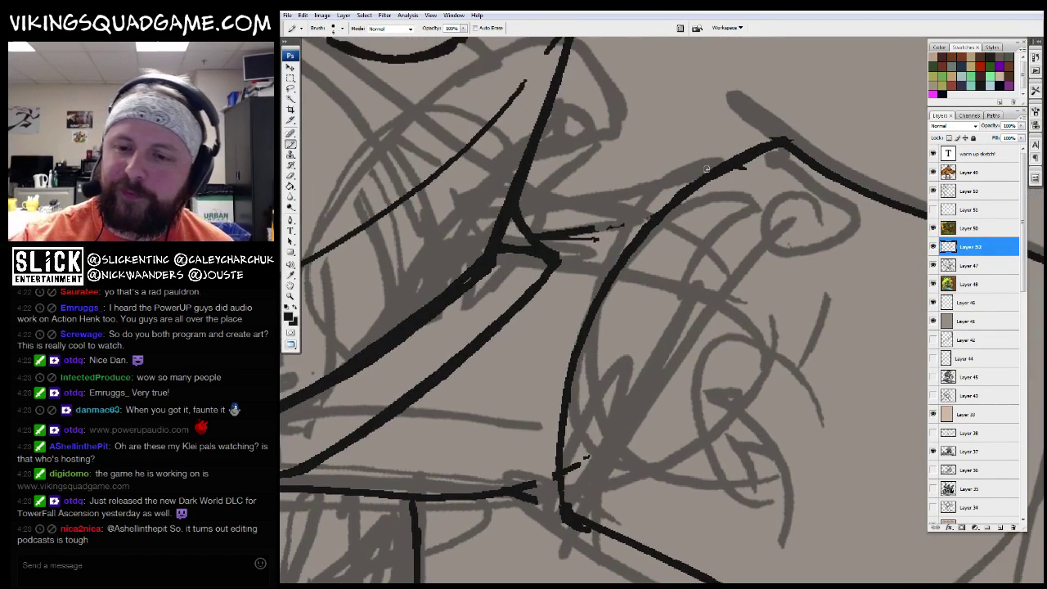
left_click_drag(685, 182, 708, 167)
left_click_drag(697, 154, 621, 206)
left_click(690, 292, "ctrl+alt")
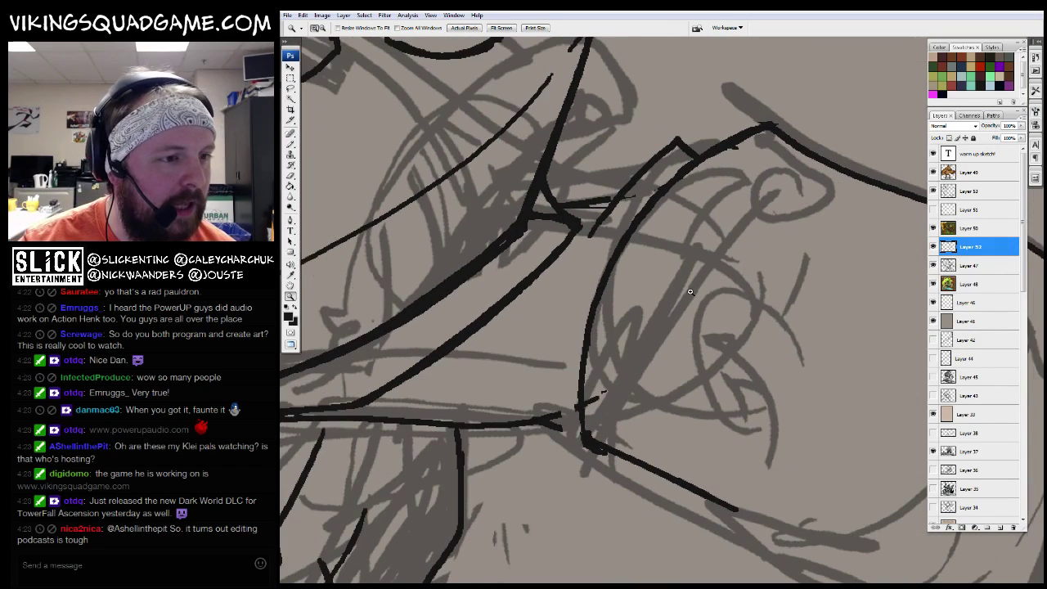
scroll(689, 292, "right", 2)
key("b")
left_click_drag(554, 190, 498, 422)
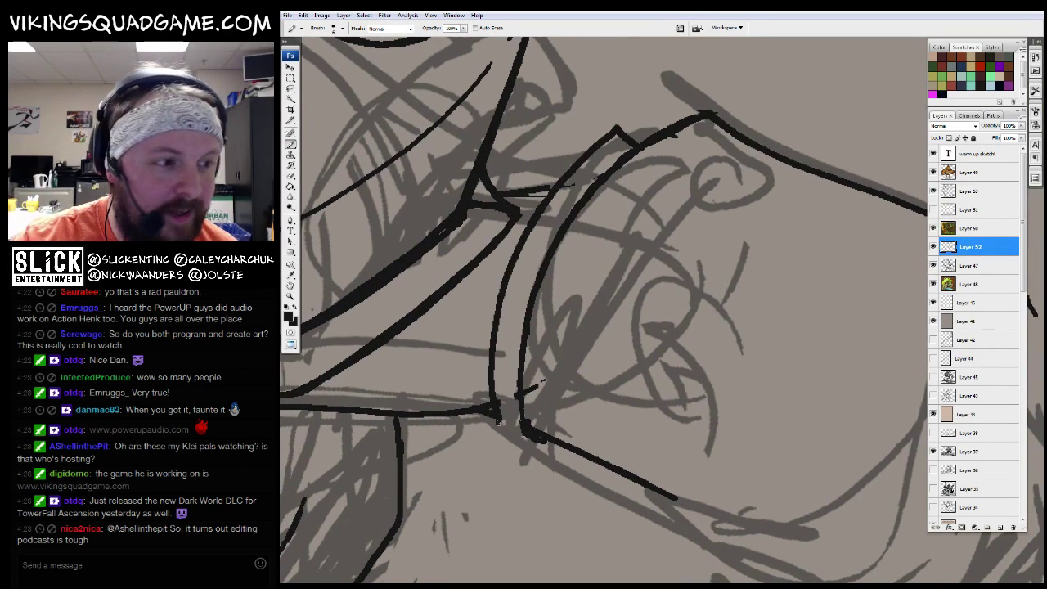
scroll(503, 417, "down", 3)
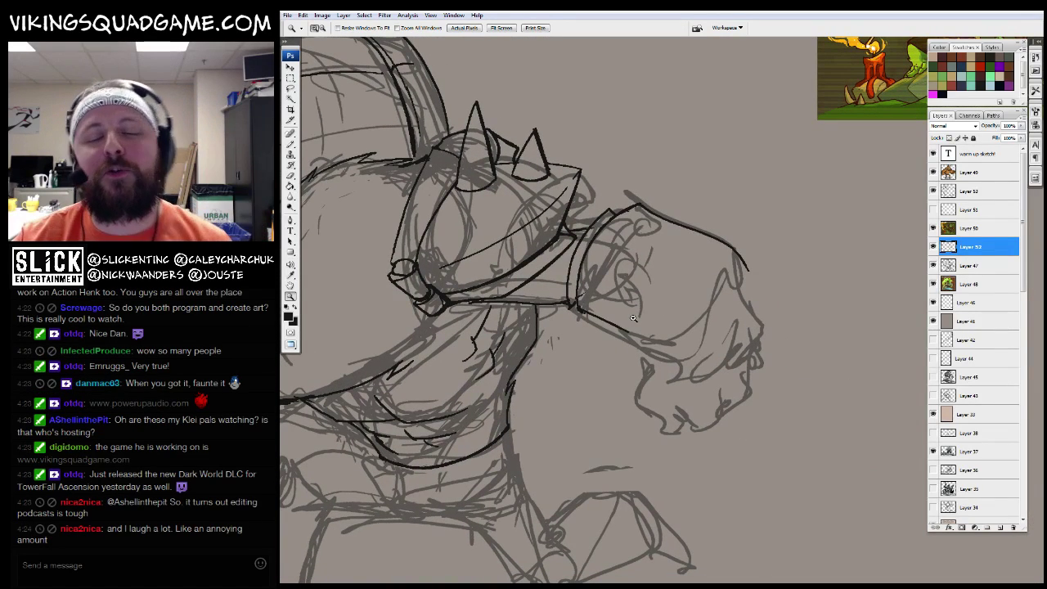
Examine the inked arm and pauldron, the chest folds and the torso against the rough sketch
scroll(633, 317, "up", 3)
key("b")
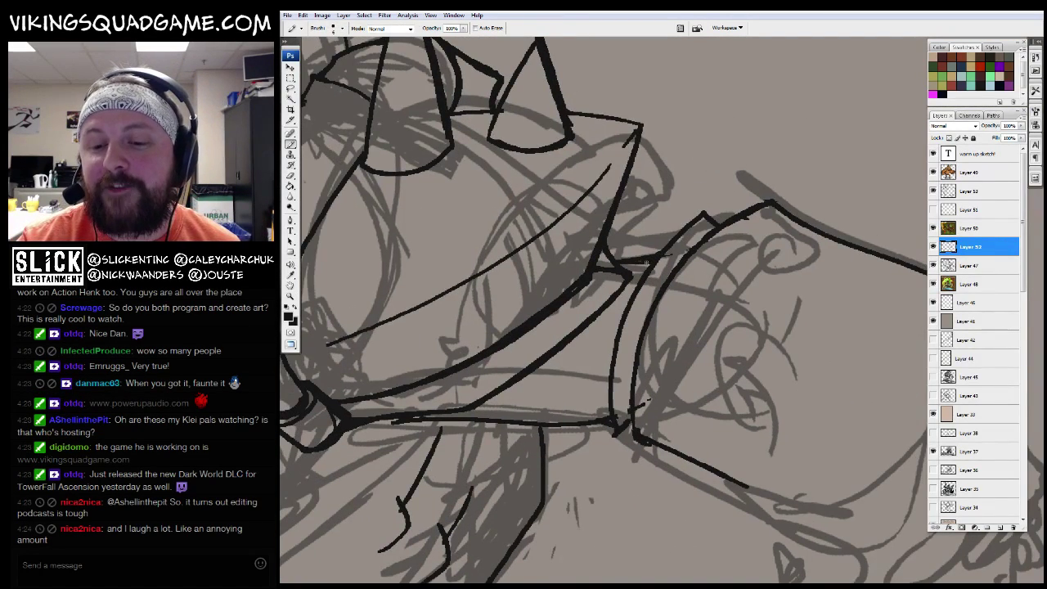
scroll(642, 260, "down", 3)
scroll(642, 260, "up", 2)
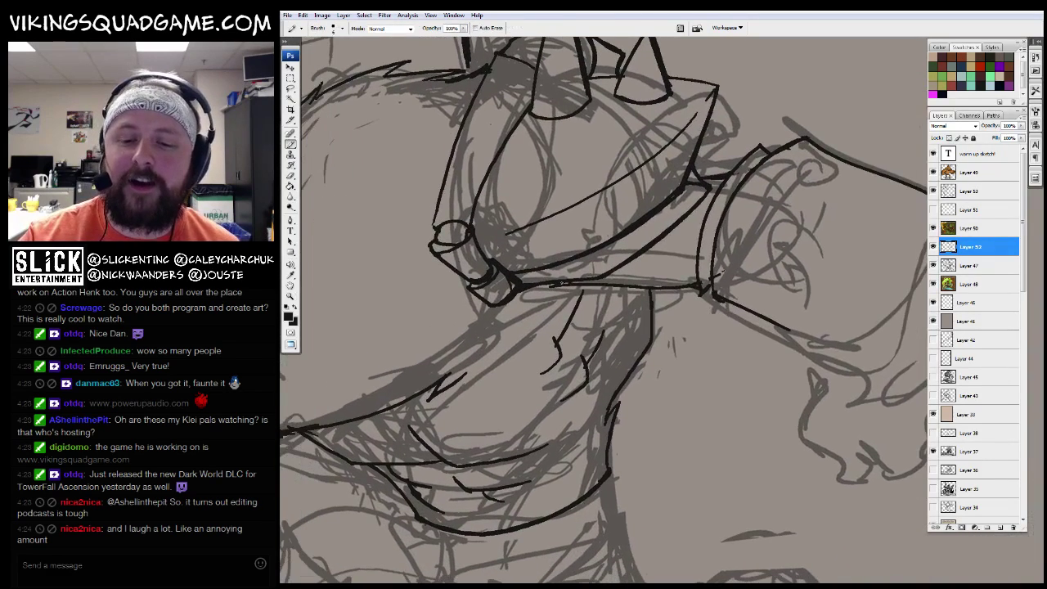
key("space")
mouse_move(556, 299)
left_mouse_down()
mouse_move(573, 249)
mouse_move(662, 205)
left_mouse_up()
left_click_drag(435, 347, 629, 296)
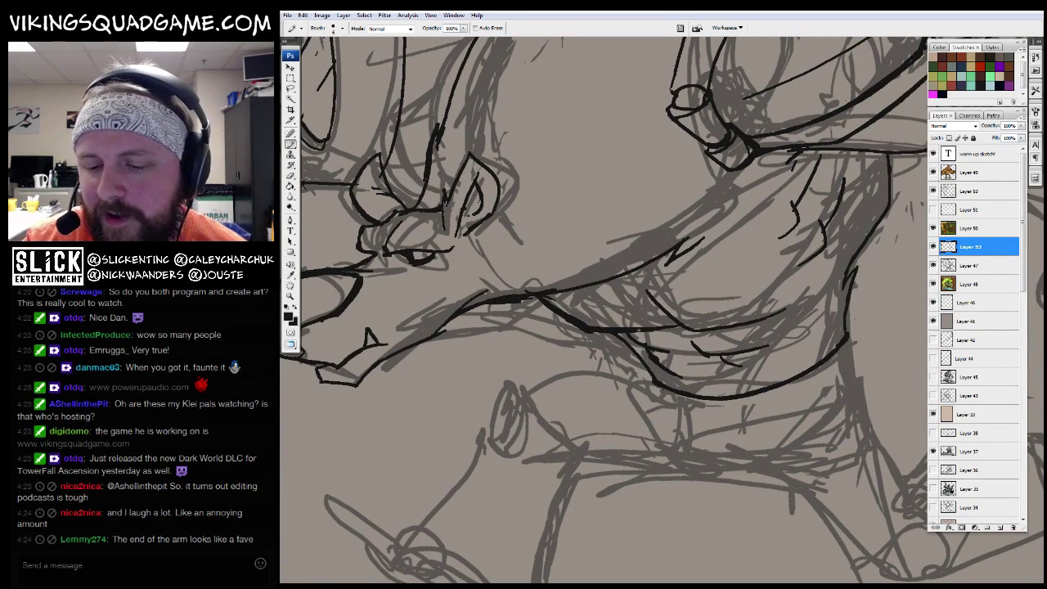
key("z")
left_click(706, 327)
left_click(706, 327)
left_click(706, 327, "alt")
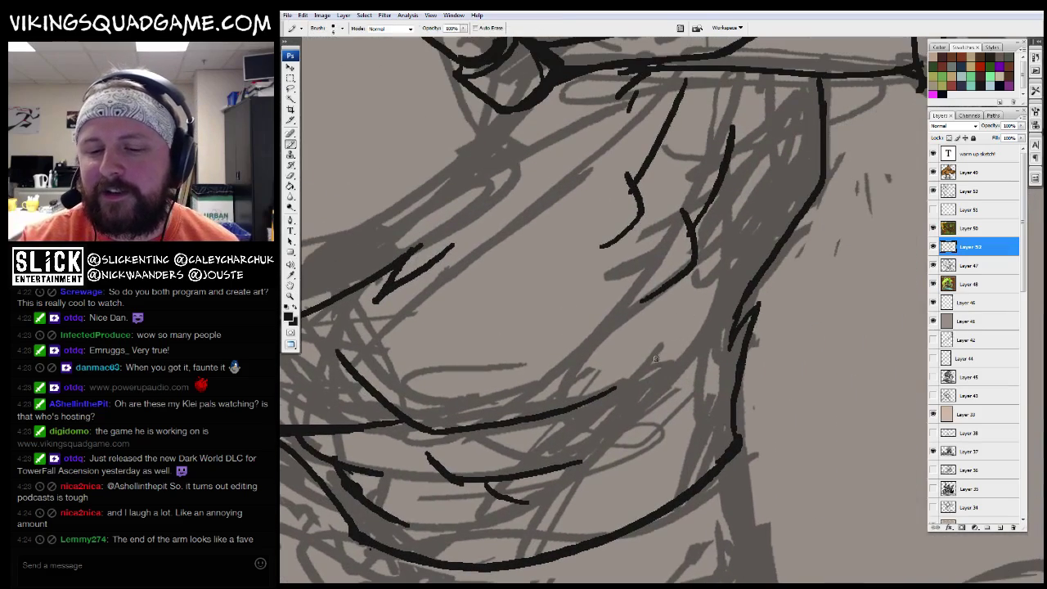
left_click(761, 352, "alt")
left_click(816, 376, "alt")
left_click(816, 376)
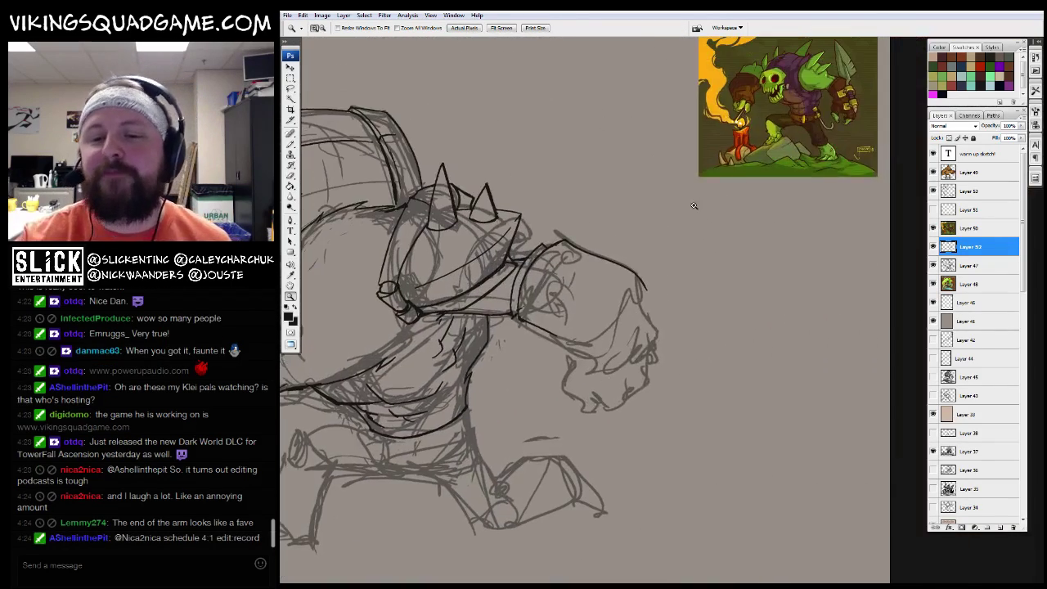
Extend the forearm's lower contour and ink the curved edge across its wrist end
key("b")
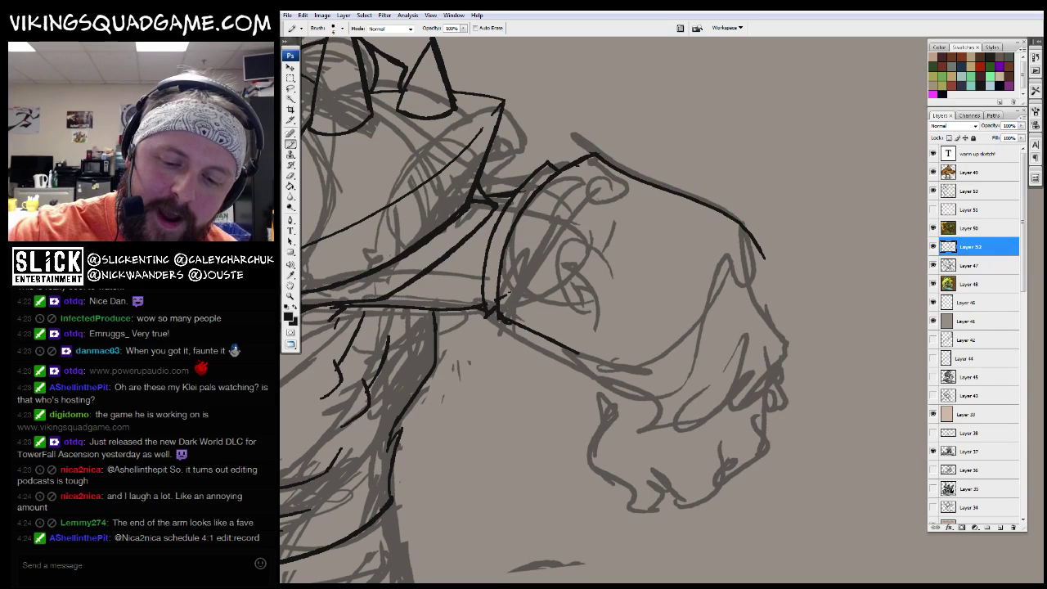
left_click_drag(668, 346, 658, 336)
left_click_drag(614, 377, 759, 293)
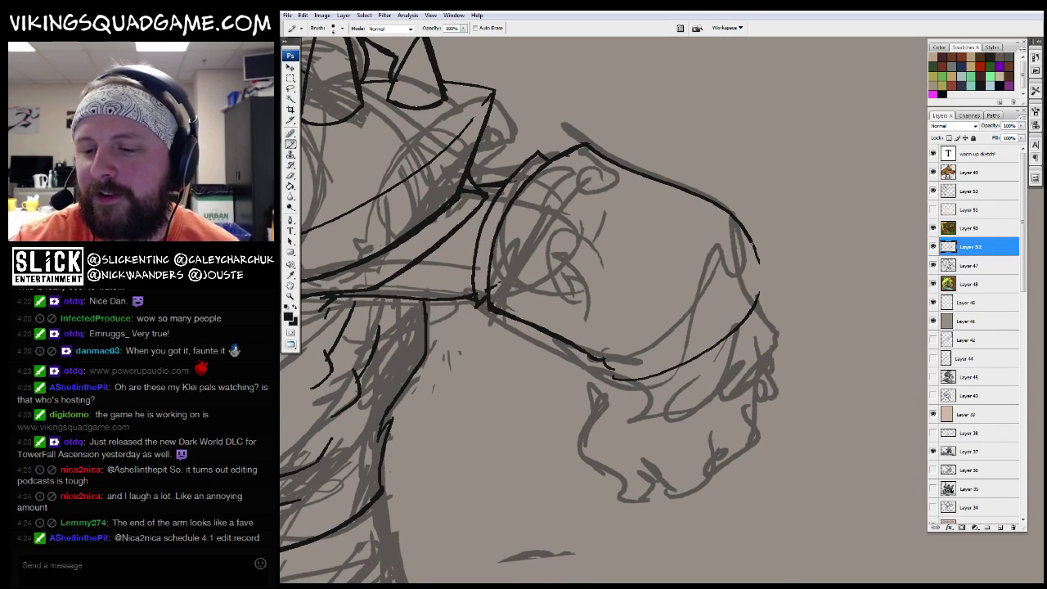
Close the gap between the forearm's upper contour and the curved wrist edge with a thick rounded stroke
key("z")
left_click(672, 419, "alt")
left_click(672, 419, "alt")
left_click(672, 419)
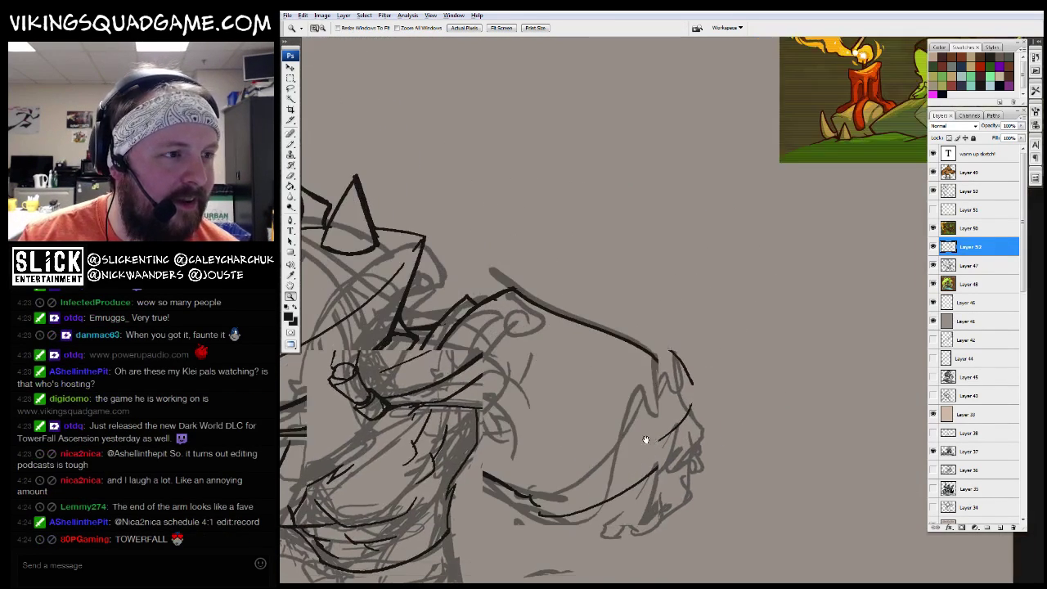
scroll(678, 402, "down", 3)
left_click(699, 264)
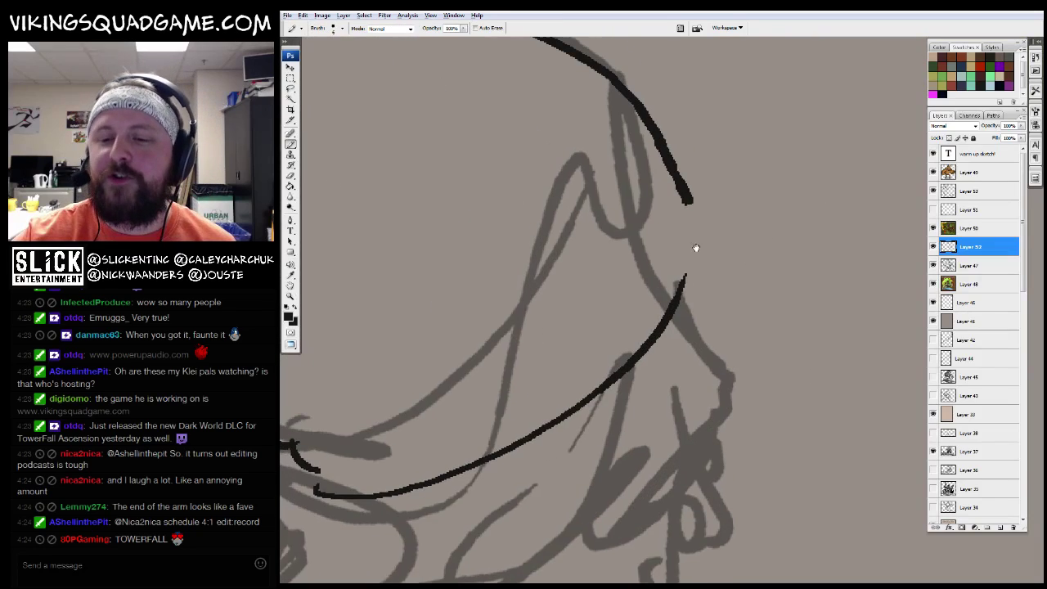
scroll(694, 245, "up", 1)
key("b")
left_click_drag(666, 347, 681, 210)
mouse_move(676, 326)
left_mouse_down()
mouse_move(782, 183)
mouse_move(818, 154)
left_mouse_up()
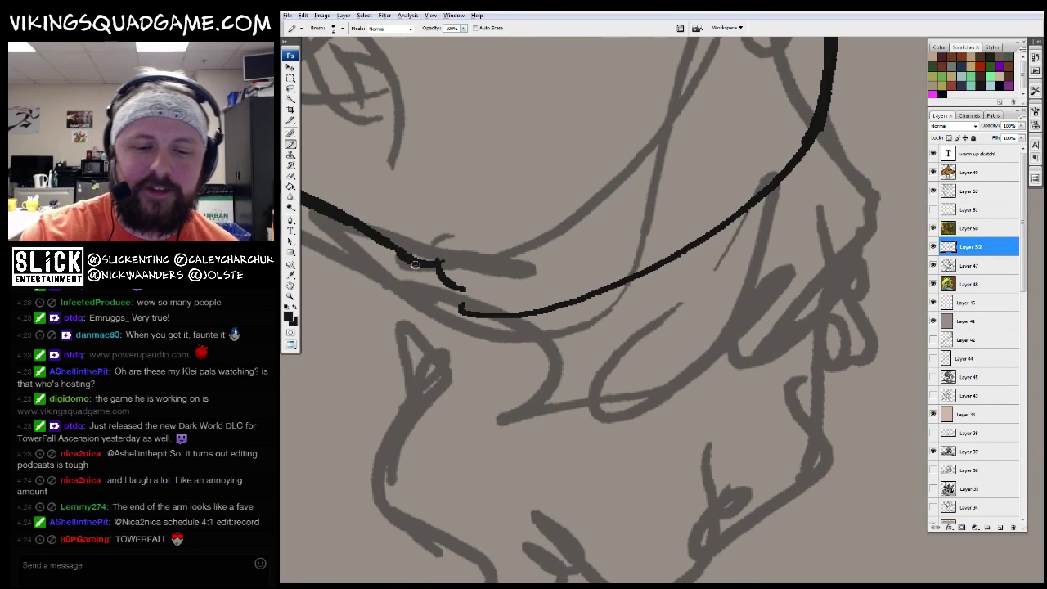
Ink a second curved band line below the wrist edge and the wavy hem of the flared cuff beneath it
mouse_move(396, 258)
left_mouse_down()
mouse_move(437, 327)
mouse_move(818, 135)
left_mouse_up()
left_click_drag(584, 321, 663, 327)
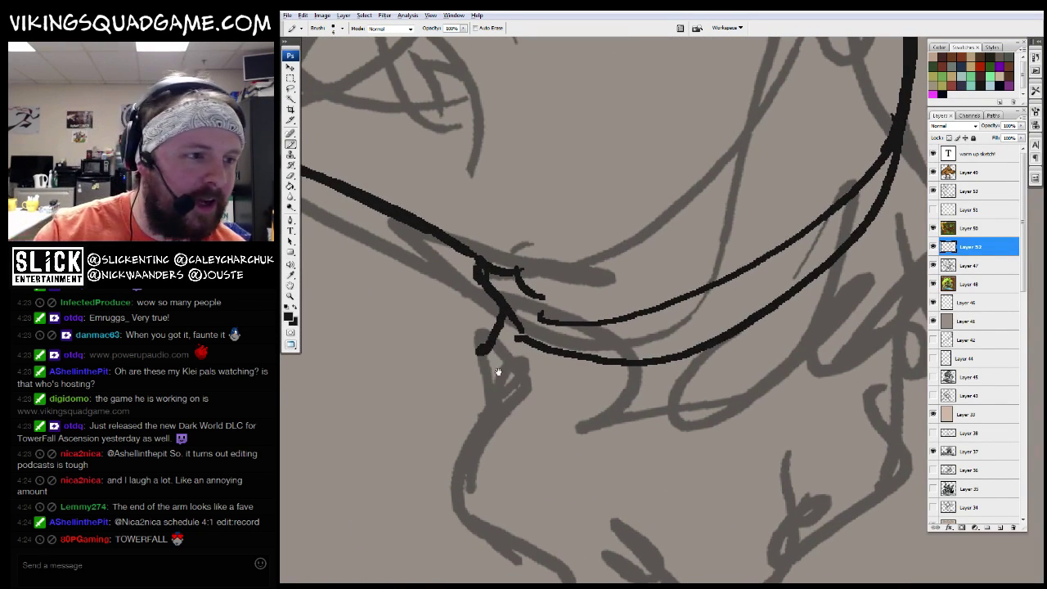
mouse_move(498, 372)
left_mouse_down()
mouse_move(425, 335)
mouse_move(672, 381)
left_mouse_up()
left_click_drag(754, 320, 684, 308)
left_click_drag(565, 404, 819, 233)
left_click_drag(801, 237, 725, 237)
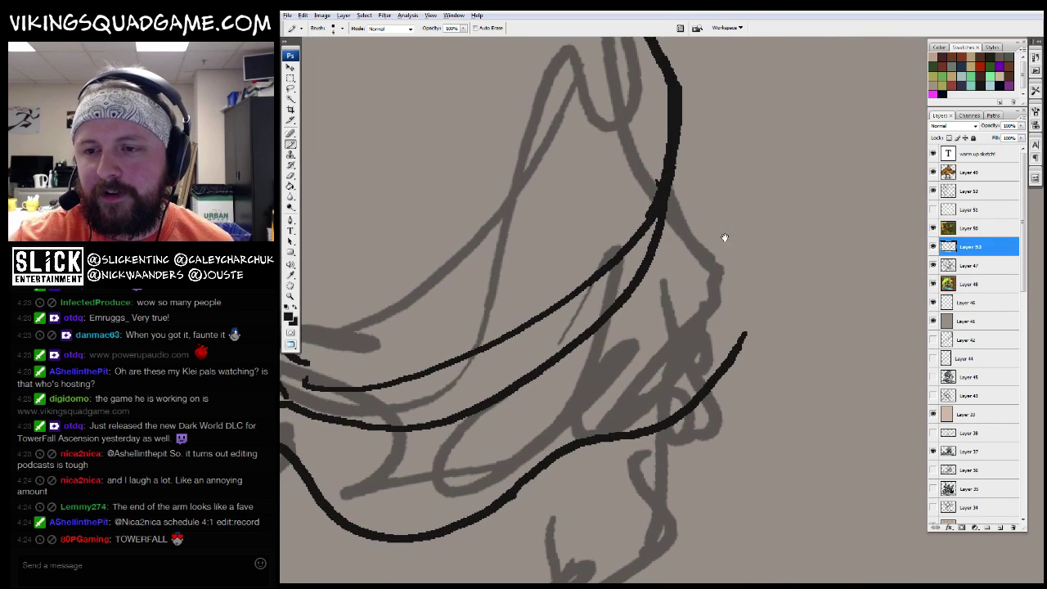
Ink the angular flap with its notch at the outer side of the flared cuff, joining it to the hem
mouse_move(674, 159)
left_mouse_down()
mouse_move(773, 190)
mouse_move(748, 312)
mouse_move(702, 319)
mouse_move(748, 345)
left_mouse_up()
key("z")
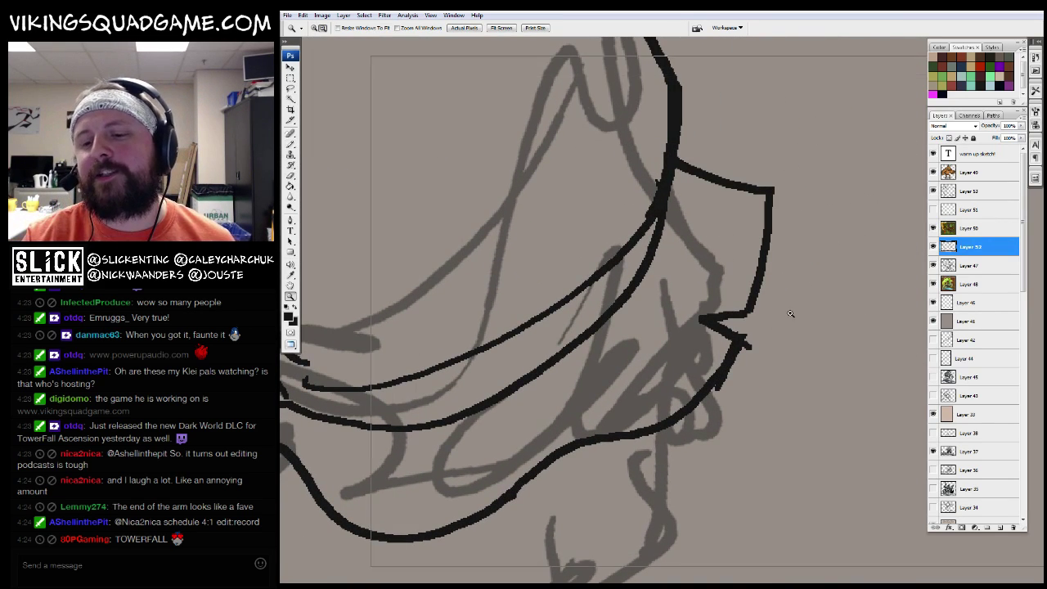
scroll(790, 314, "down", 6)
scroll(783, 366, "up", 2)
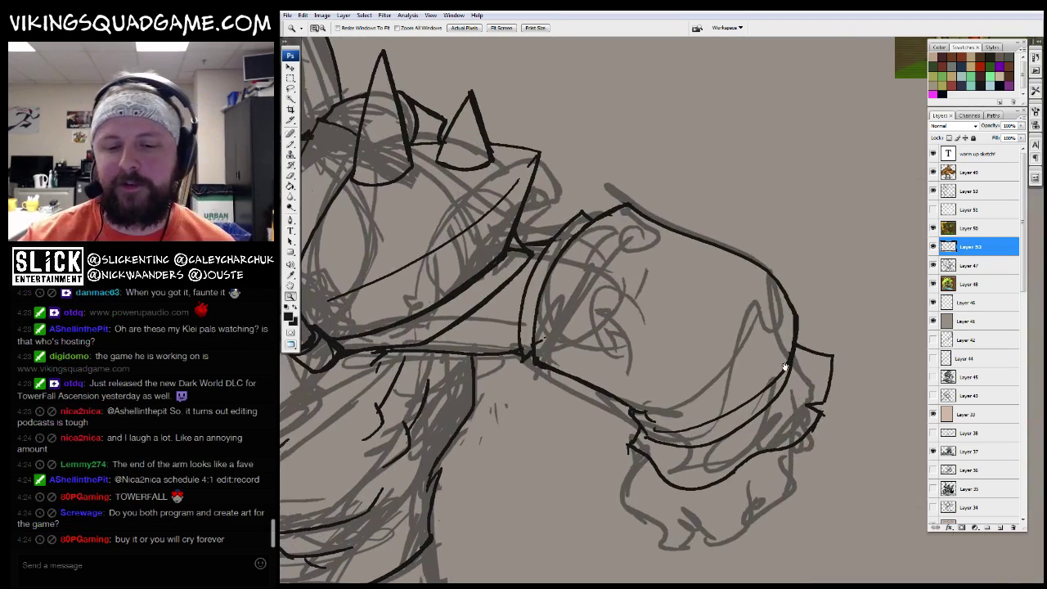
Ink a seam along the lower forearm from the elbow cuff to the wrist band, with three small rectangular stitches across it
scroll(784, 366, "up", 2)
key("b")
mouse_move(421, 216)
left_mouse_down()
mouse_move(437, 272)
mouse_move(516, 303)
mouse_move(689, 421)
left_mouse_up()
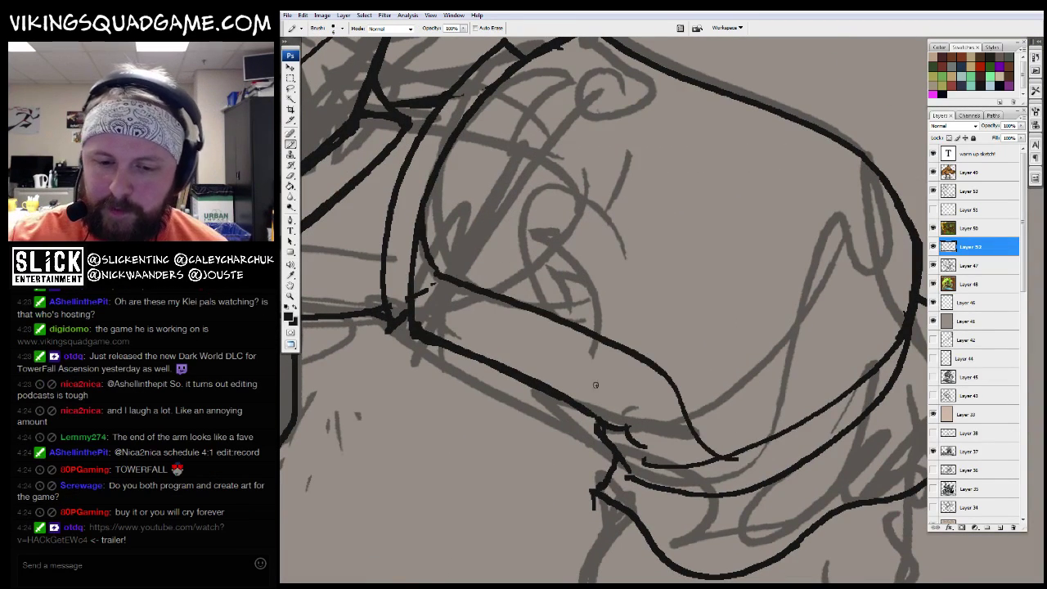
left_click_drag(494, 296, 472, 292)
key("e")
left_click_drag(544, 303, 534, 287)
mouse_move(529, 293)
left_mouse_down()
mouse_move(535, 317)
mouse_move(564, 311)
mouse_move(579, 337)
left_mouse_up()
key("e")
key("b")
key("e")
Review the inked arm within the whole creature and alongside the reference drawings on the full canvas
key("z")
left_click(573, 291, "alt")
left_click(589, 302, "alt")
left_click(638, 319, "alt")
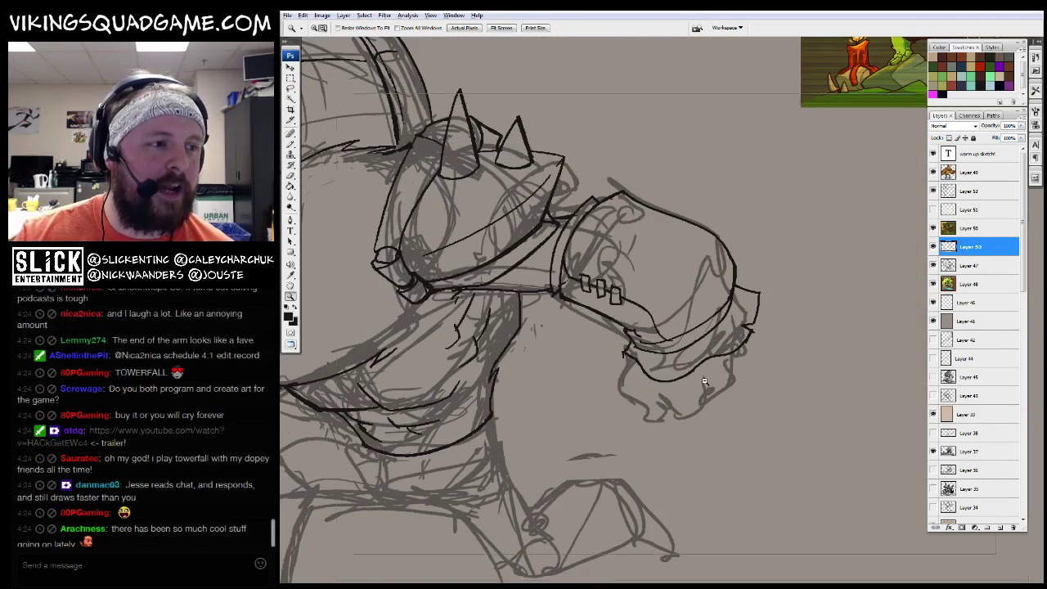
left_click(678, 336, "alt")
left_click(678, 336, "alt")
left_click(686, 335, "alt")
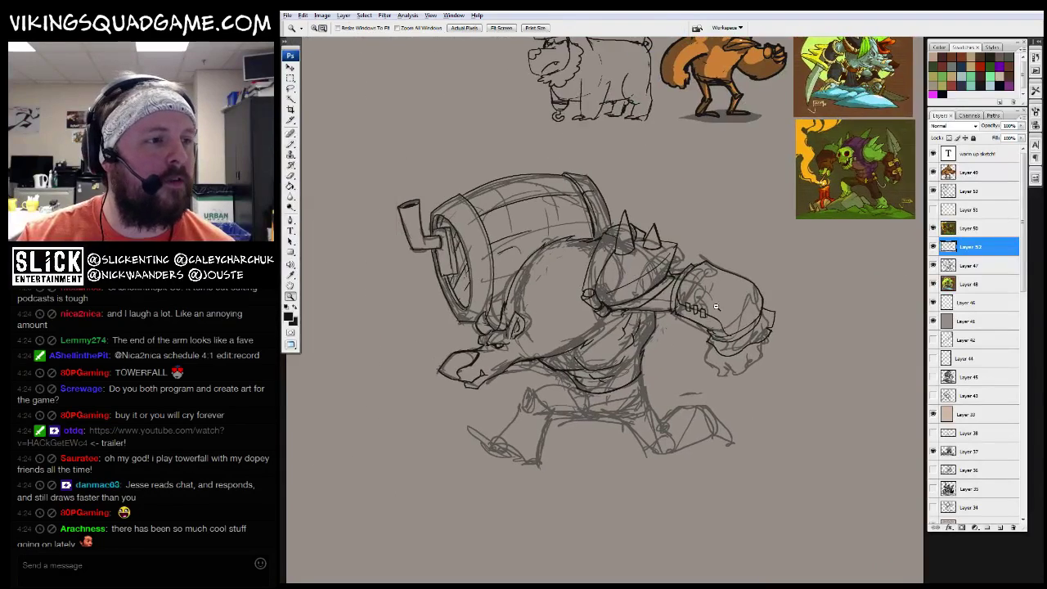
mouse_move(659, 360)
left_mouse_down()
mouse_move(666, 355)
mouse_move(663, 377)
left_mouse_up()
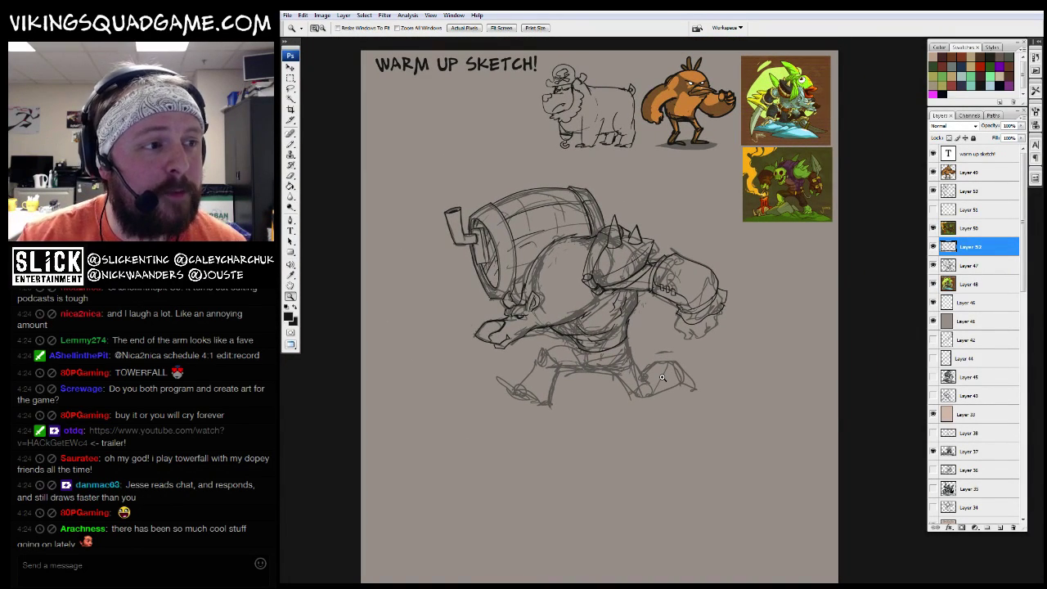
left_click_drag(671, 302, 678, 305)
left_click_drag(662, 399, 626, 474)
Add a small tick on the pauldron's lower plate rim and short accent strokes around the bases of the two front spikes
key("b")
key("ctrl+minus")
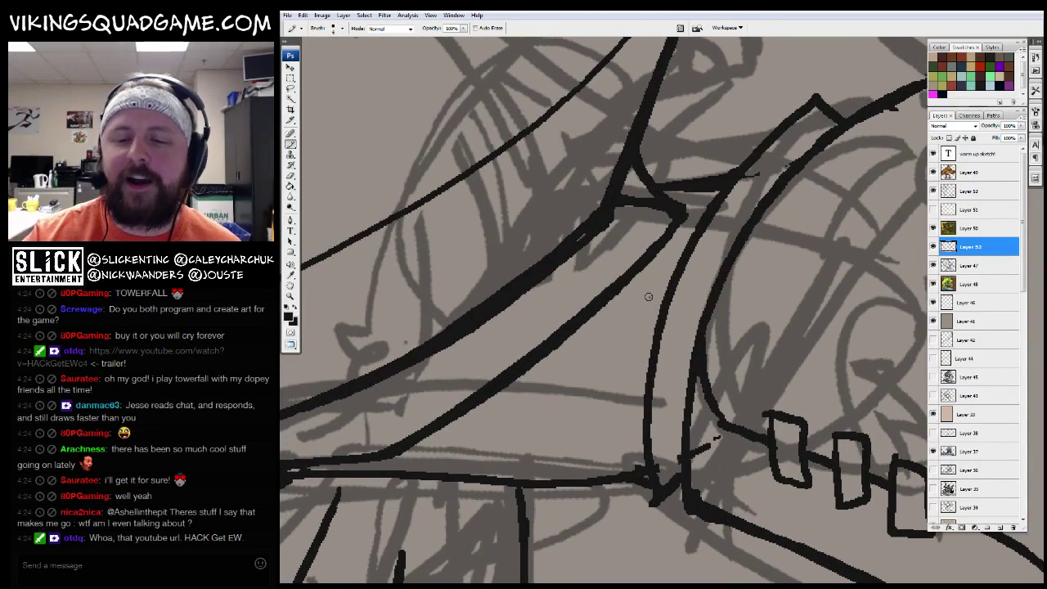
key("z")
key("ctrl+minus")
left_click(666, 252, "alt")
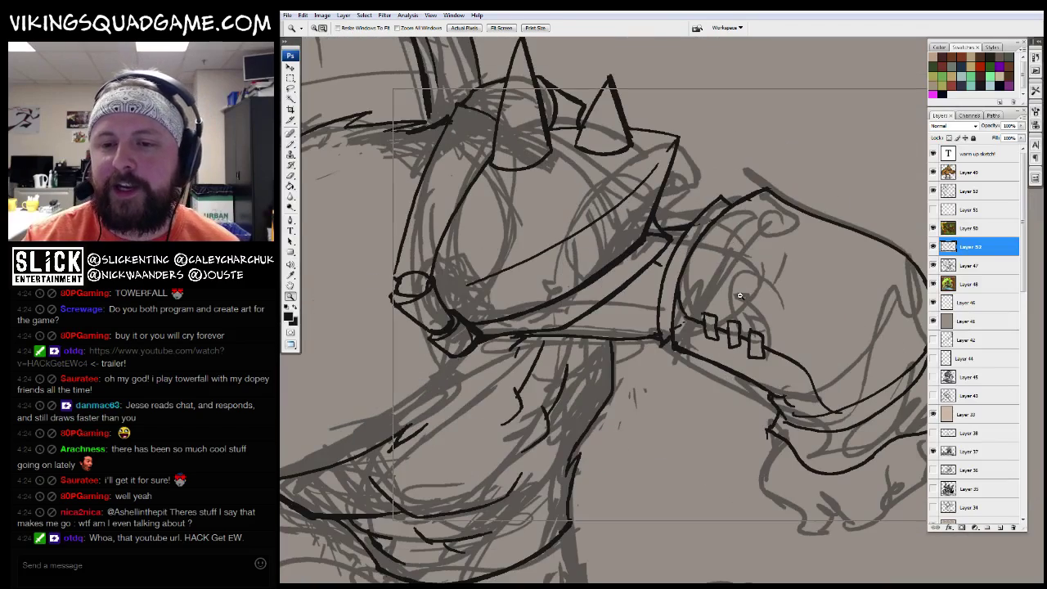
left_click(622, 246, "alt")
left_click(588, 213)
key("b")
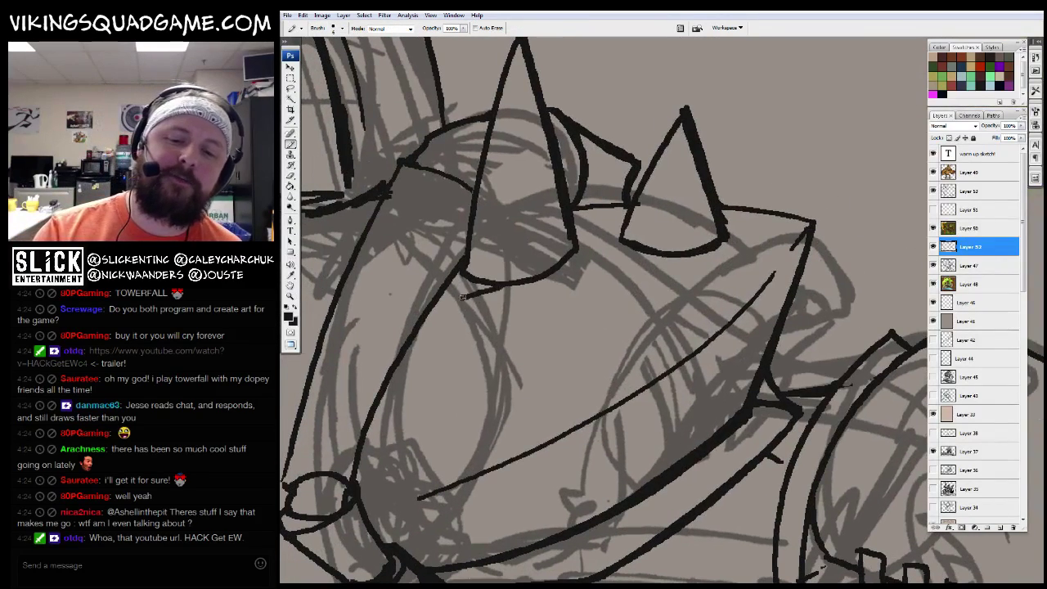
left_click_drag(660, 362, 657, 344)
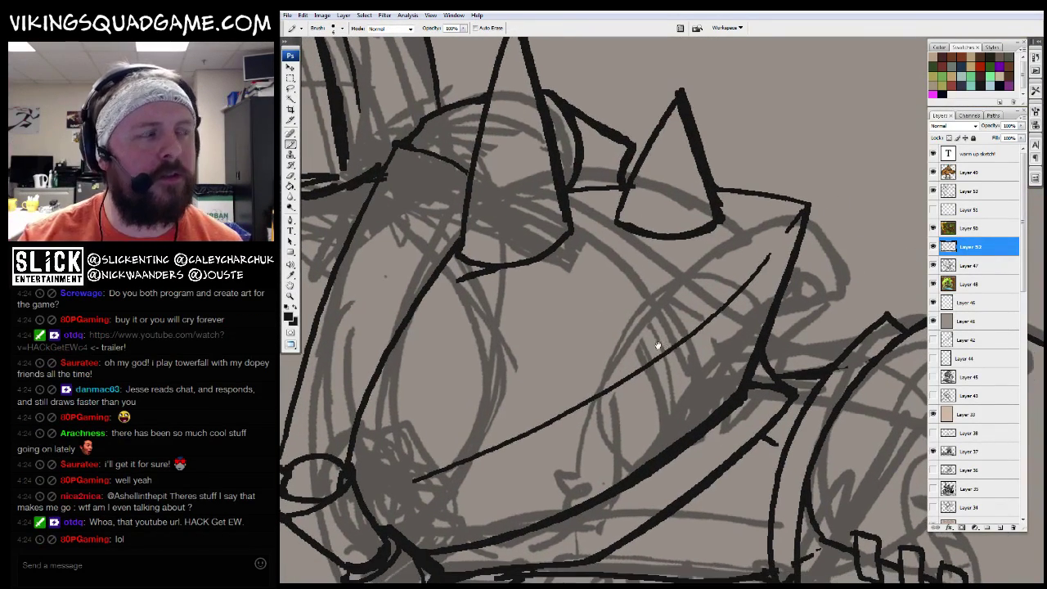
left_click_drag(671, 258, 664, 260)
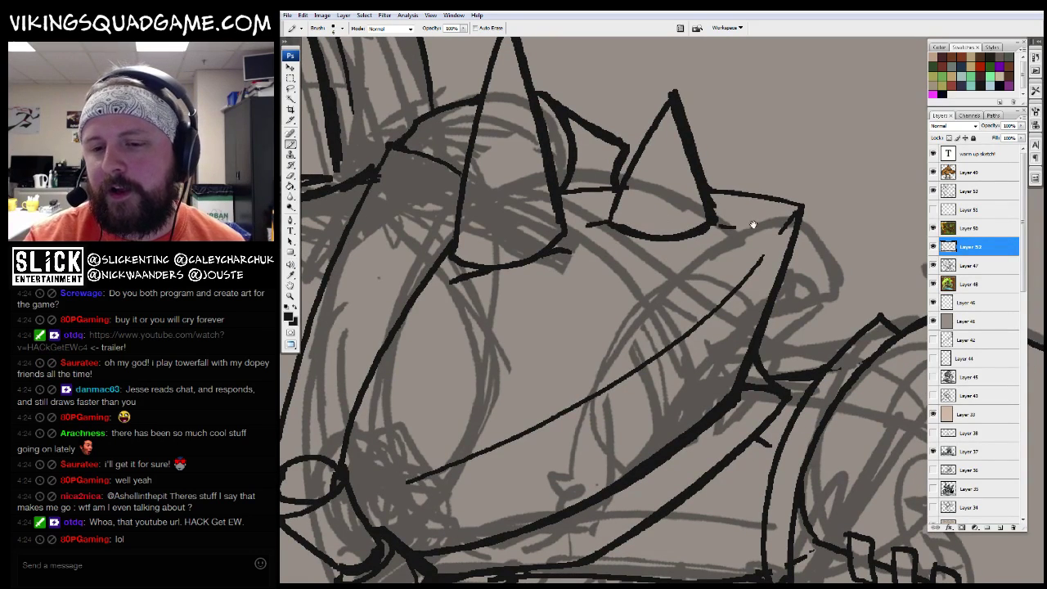
left_click_drag(752, 225, 752, 234)
Trim the tall pauldron spike and give it a blunt, angled tip
key("e")
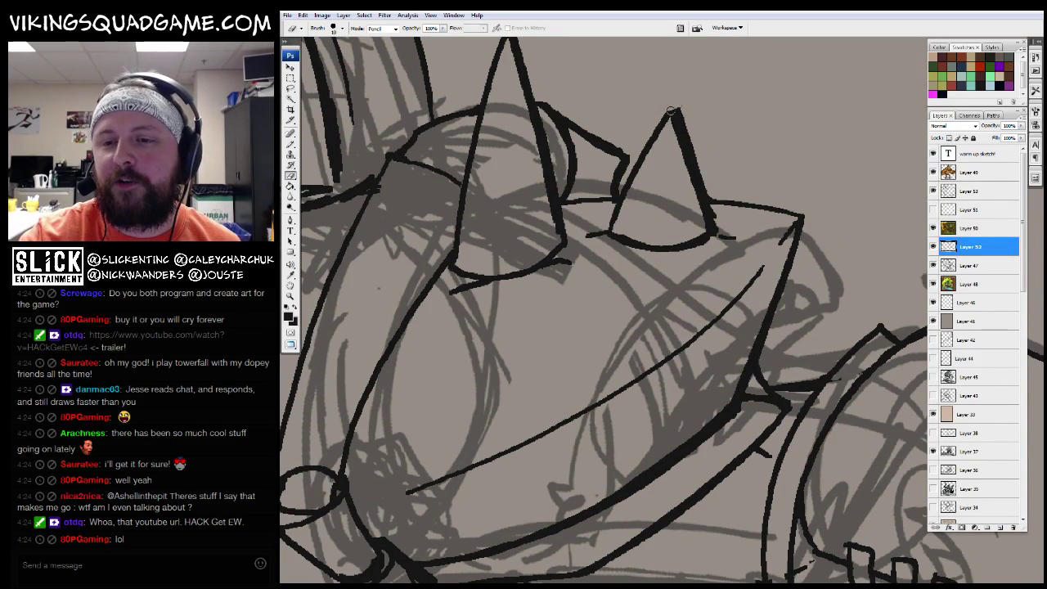
left_click_drag(671, 111, 668, 304)
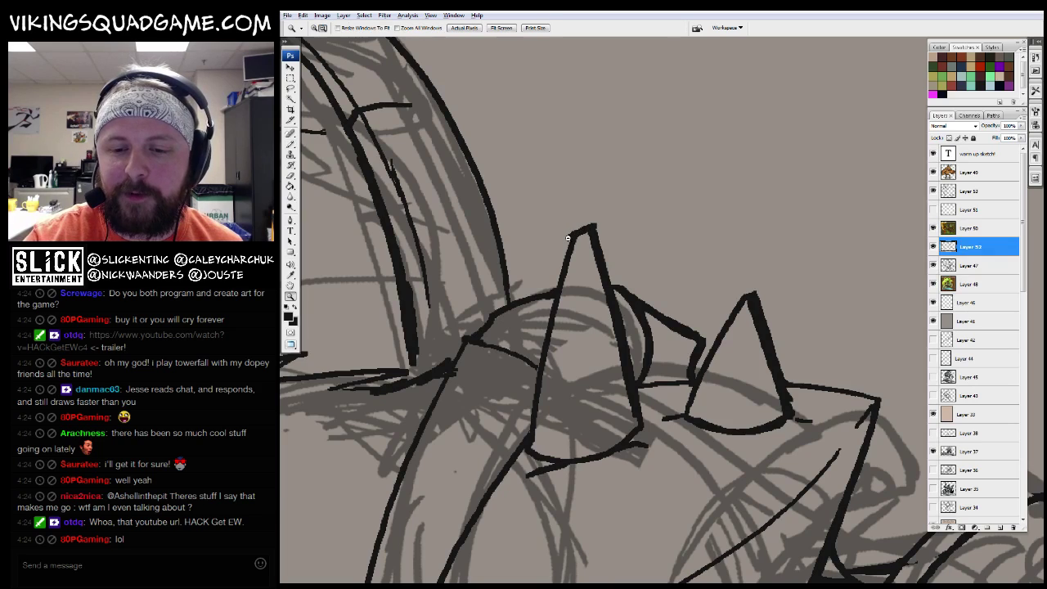
key("ctrl+minus")
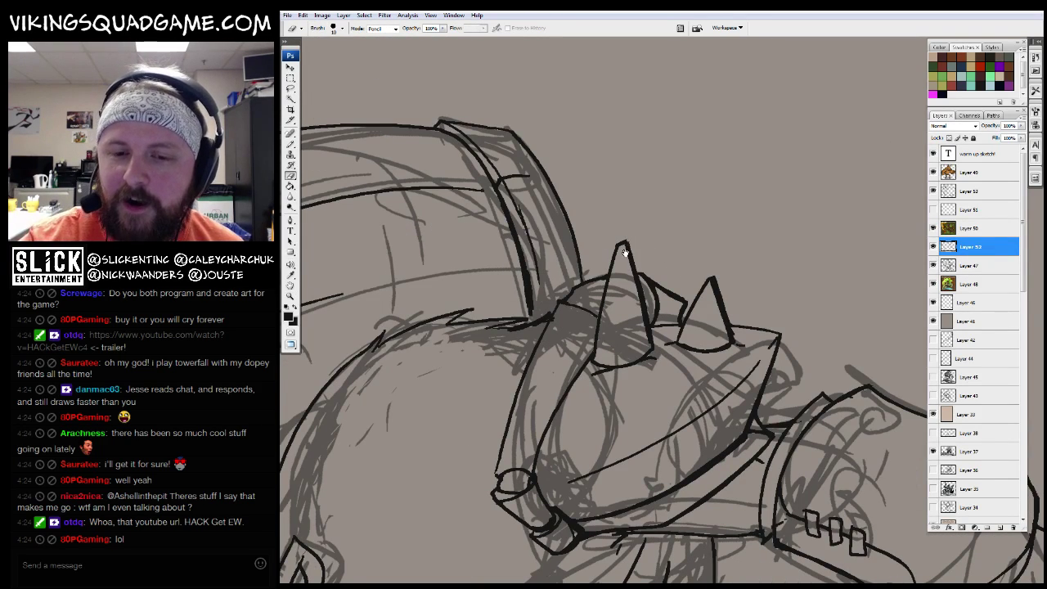
Ink short wood-grain strokes on the barrel's upper planks and a plank seam running in from its far hoop
mouse_move(625, 252)
left_mouse_down()
mouse_move(826, 361)
mouse_move(855, 282)
left_mouse_up()
key("b")
left_click_drag(723, 320, 698, 302)
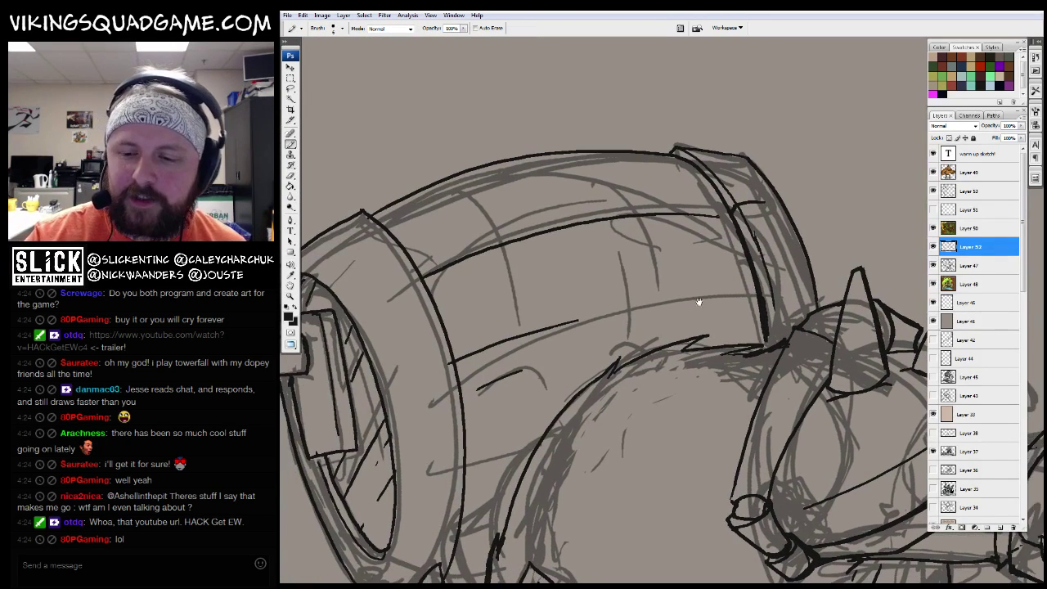
left_click_drag(555, 266, 675, 259)
left_click_drag(596, 215, 611, 202)
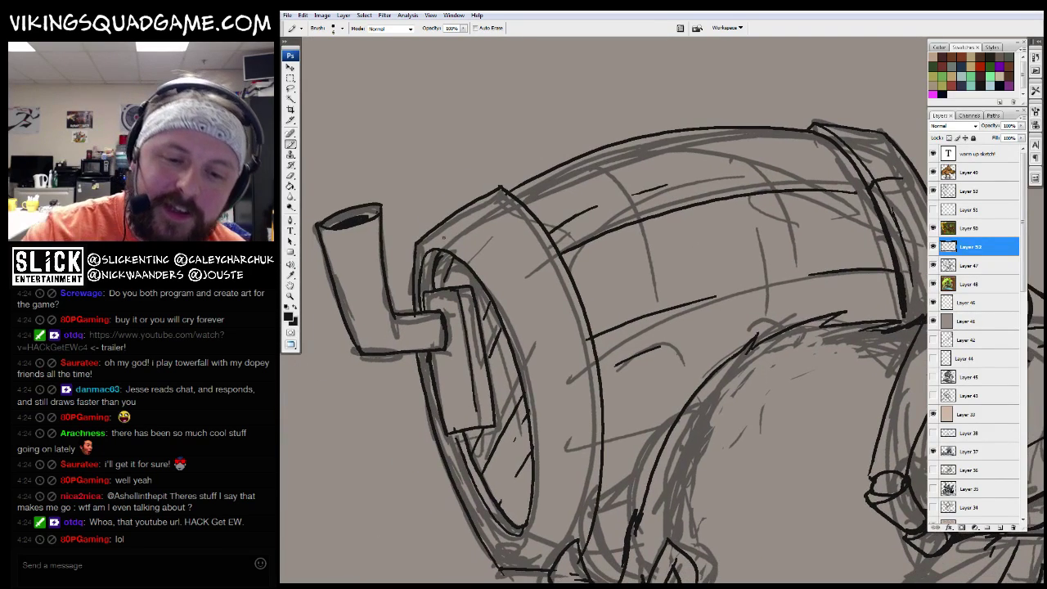
left_click_drag(494, 324, 509, 181)
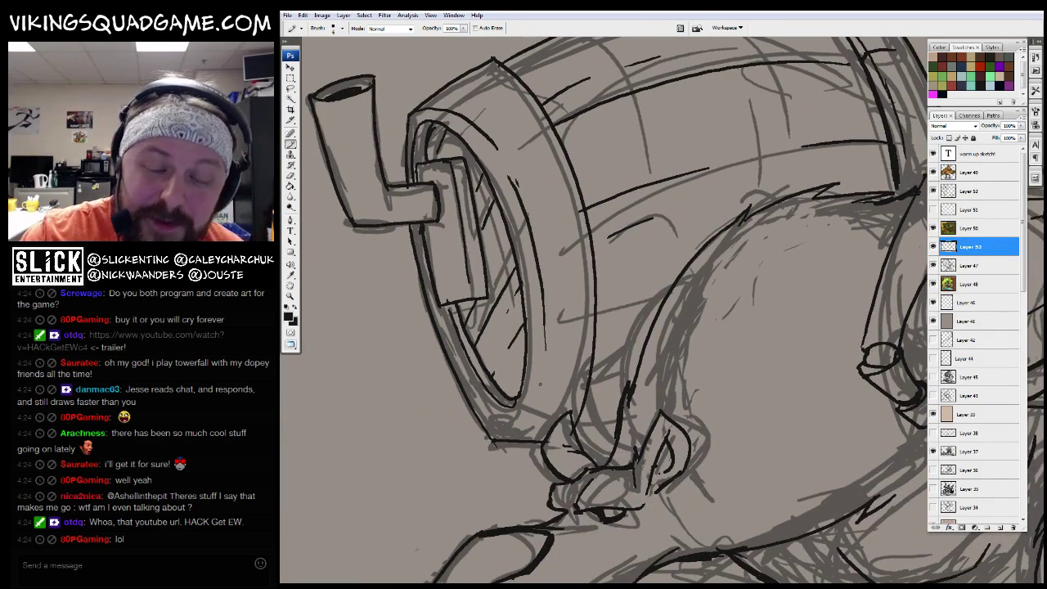
mouse_move(622, 354)
left_mouse_down()
mouse_move(640, 332)
mouse_move(546, 390)
left_mouse_up()
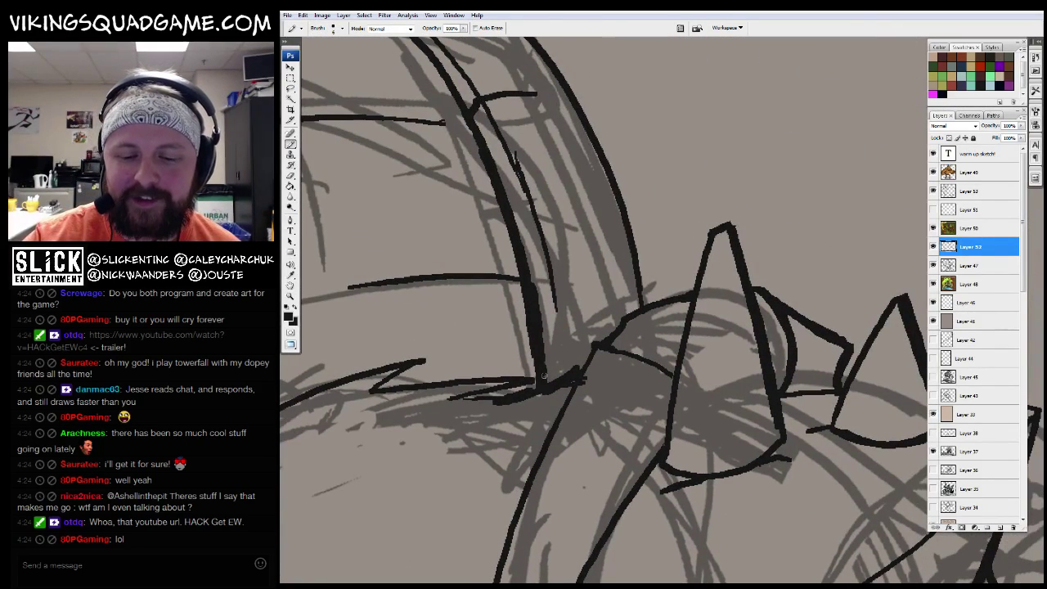
Ink a broken second contour line beneath the thick lower outline of the torso
left_click(542, 375, "ctrl+alt")
left_click_drag(661, 330, 669, 256)
mouse_move(625, 282)
left_mouse_down()
mouse_move(612, 310)
mouse_move(612, 412)
mouse_move(790, 205)
mouse_move(665, 286)
mouse_move(768, 278)
left_mouse_up()
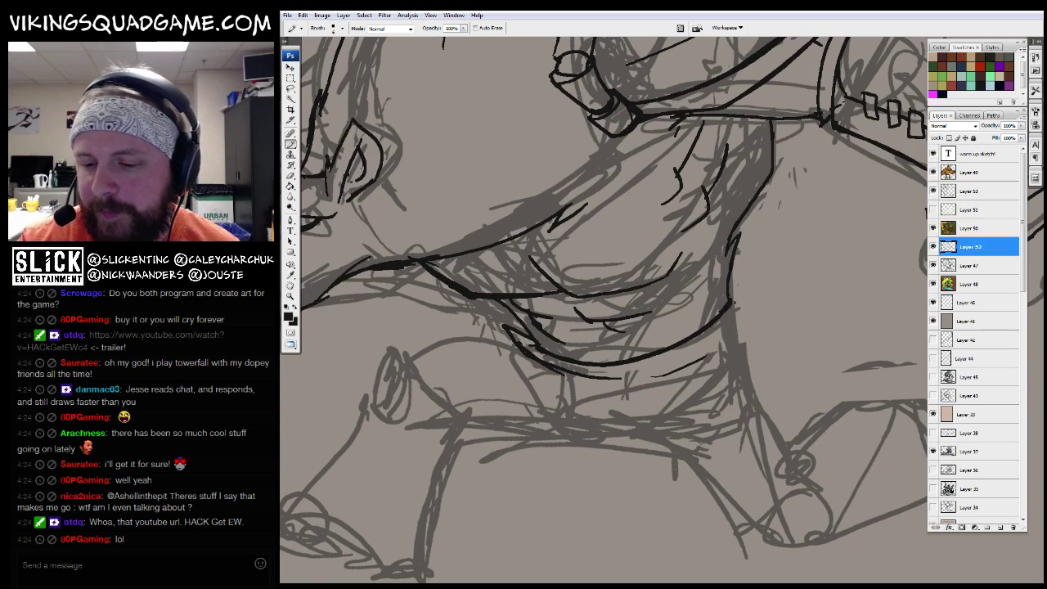
Ink a fur tuft behind the creature's hip and a hanging loincloth with a jagged hem below the torso
left_click_drag(603, 349, 656, 280)
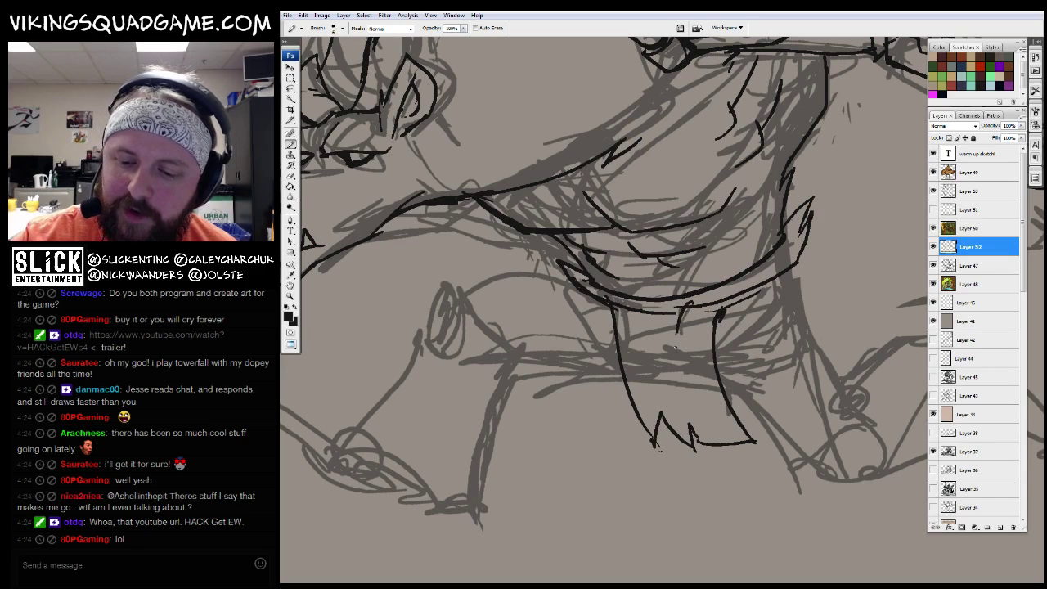
left_click(808, 330, "alt")
left_click(808, 330, "alt")
left_click(808, 330, "alt")
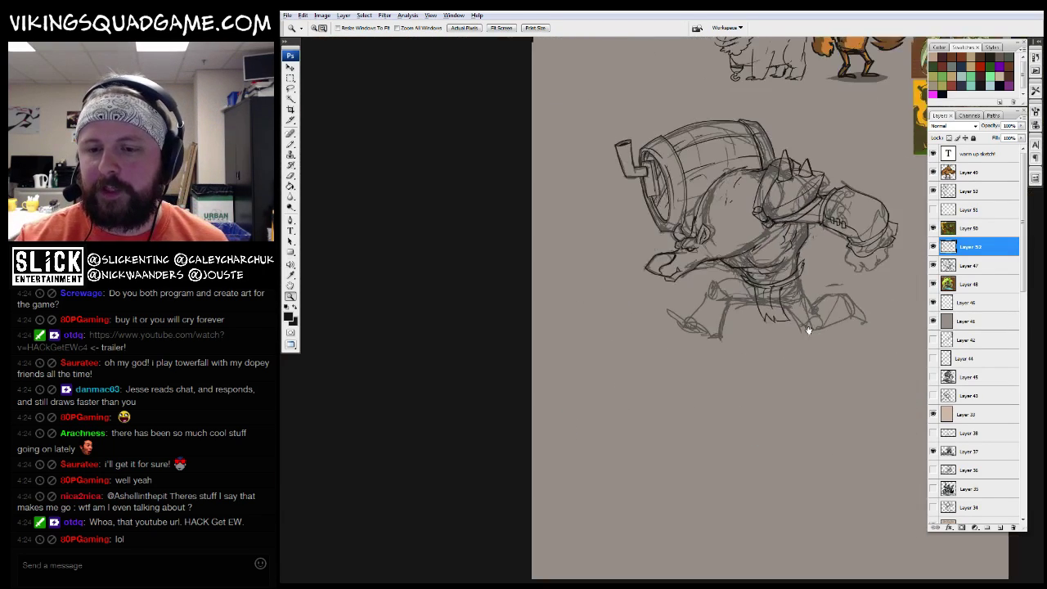
left_click(808, 330, "alt")
left_click(728, 280)
left_click(728, 280)
left_click(727, 281)
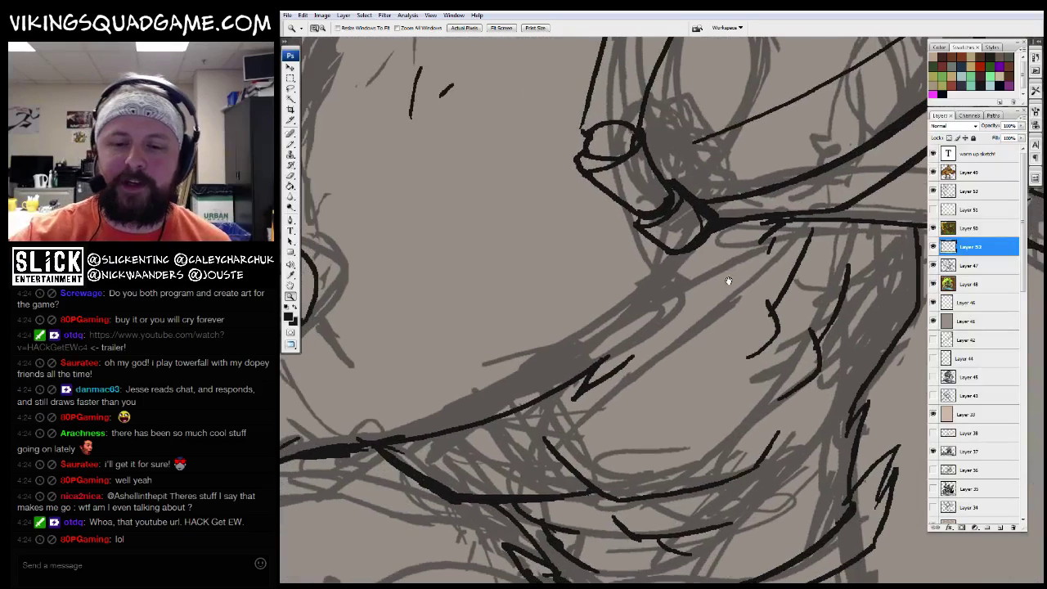
Ink the raised front thigh's upper and lower contours, the pointed kneecap and the start of the calf line
key("b")
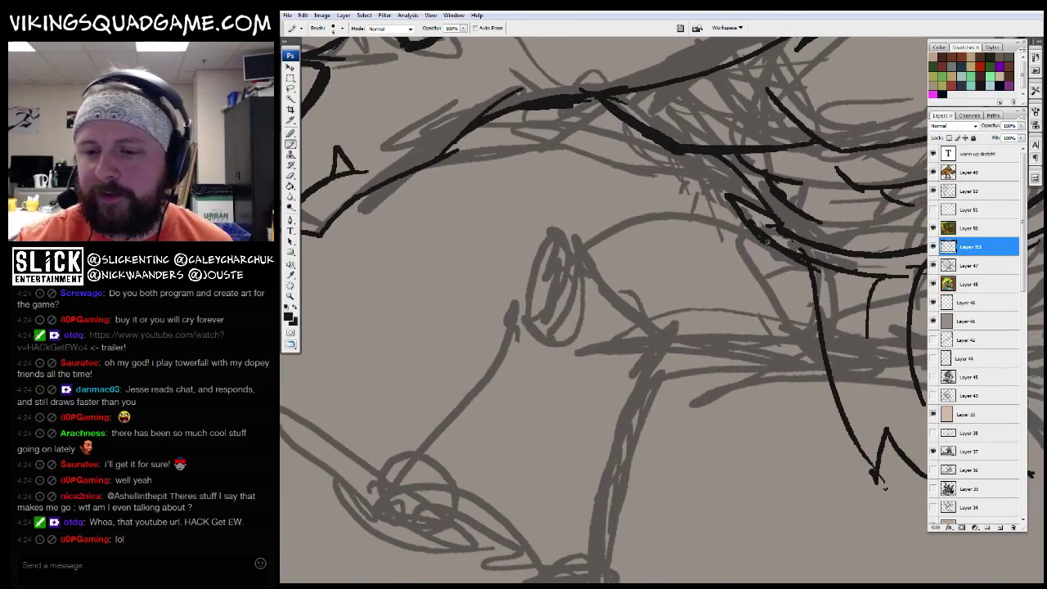
left_click_drag(761, 201, 581, 239)
mouse_move(727, 325)
left_mouse_down()
mouse_move(705, 260)
mouse_move(714, 255)
left_mouse_up()
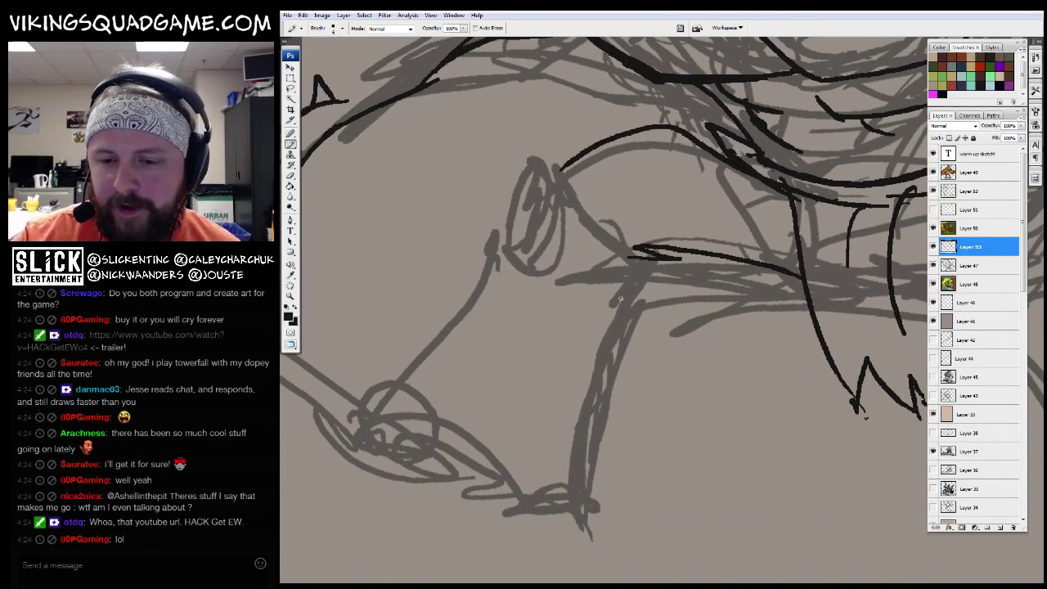
left_click_drag(650, 259, 605, 360)
mouse_move(634, 255)
left_mouse_down()
mouse_move(552, 160)
mouse_move(564, 159)
mouse_move(559, 139)
mouse_move(511, 274)
left_mouse_up()
left_click_drag(561, 204, 517, 270)
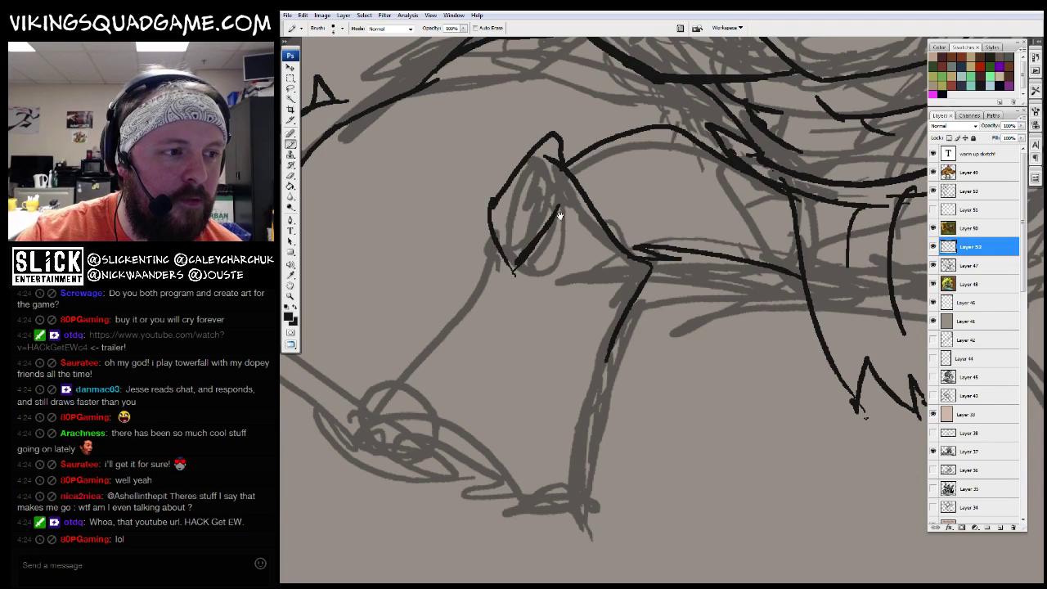
Erase the overshooting line tip where the front kneecap's lower edges meet
key("z")
left_click(700, 237, "alt")
left_click(700, 238, "alt")
left_click(665, 297, "alt")
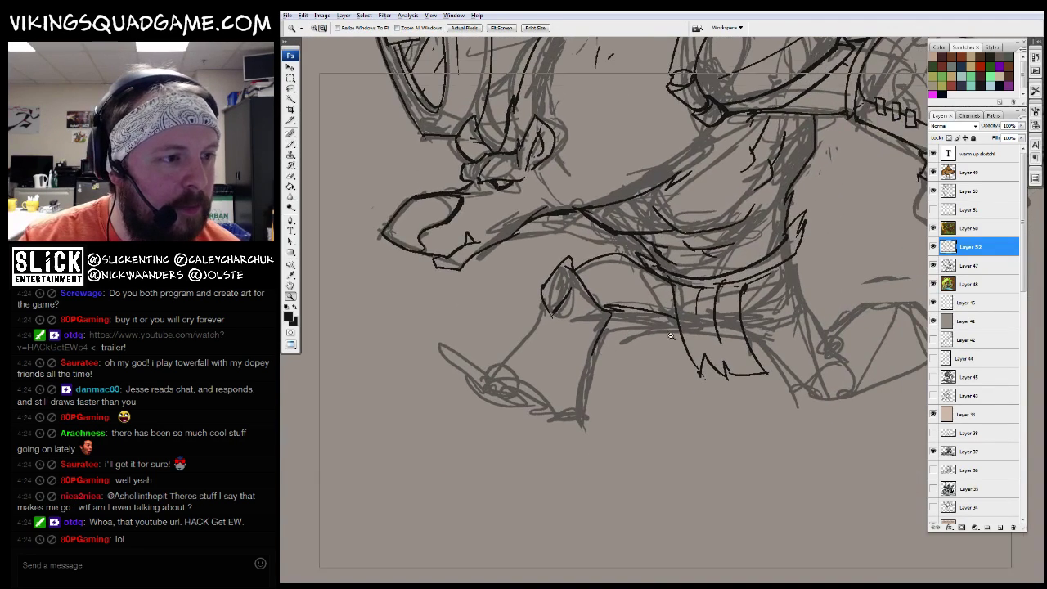
left_click(654, 327, "alt")
mouse_move(499, 395)
left_mouse_down()
mouse_move(524, 440)
mouse_move(629, 395)
left_mouse_up()
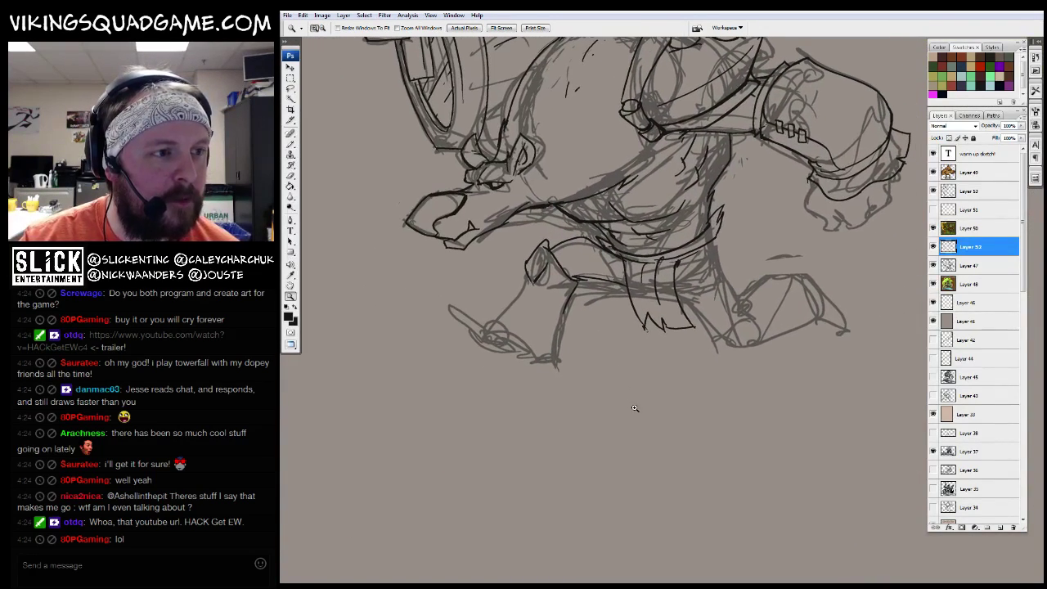
left_click_drag(689, 364, 642, 376)
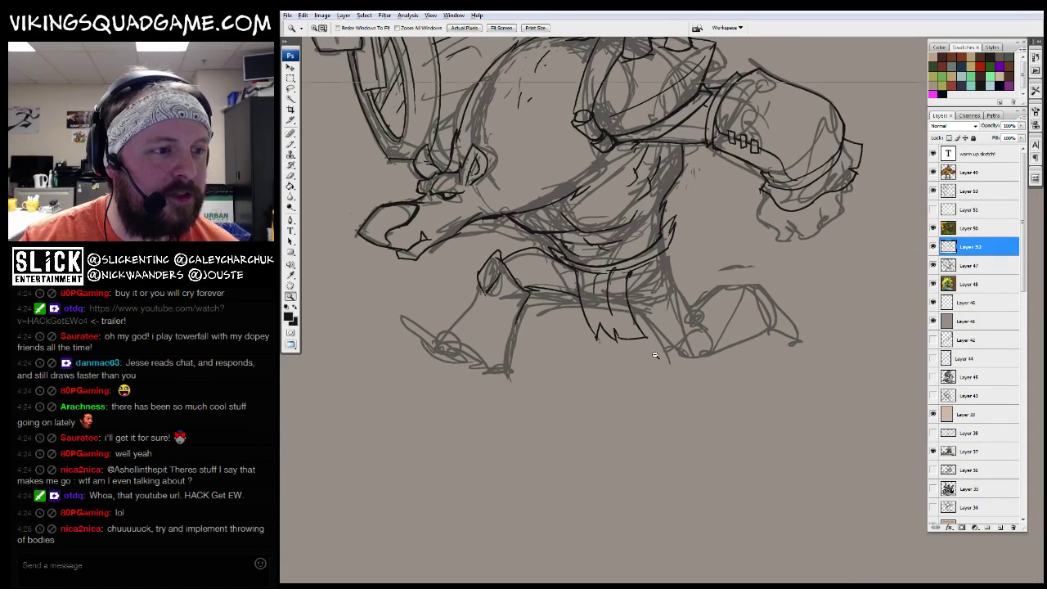
left_click(662, 355, "alt")
key("b")
scroll(681, 286, "right", 3)
key("z")
left_click(678, 320)
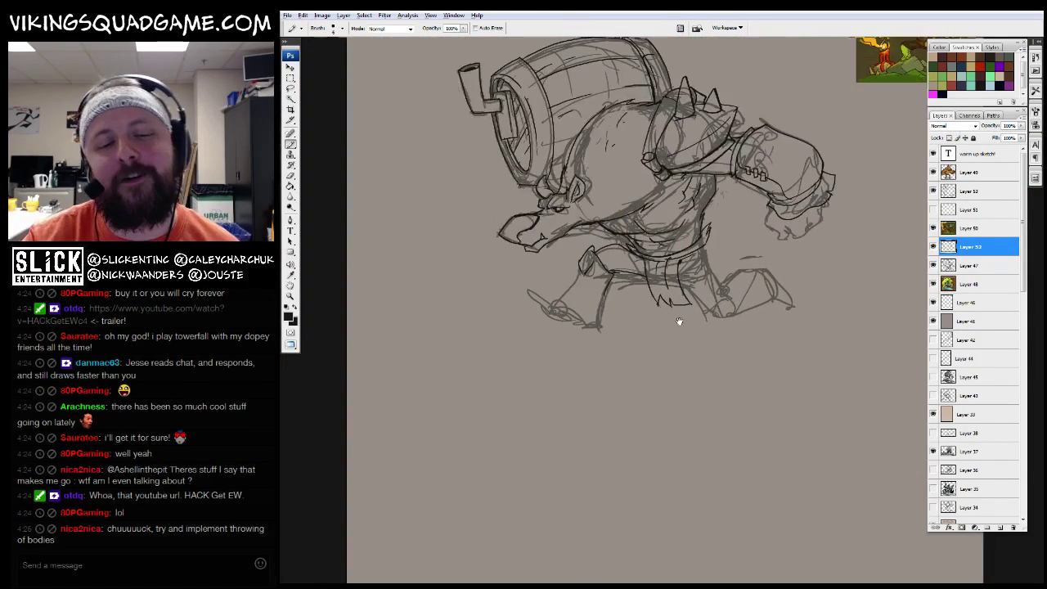
left_click(603, 350)
left_click(532, 374)
left_click(687, 344)
key("e")
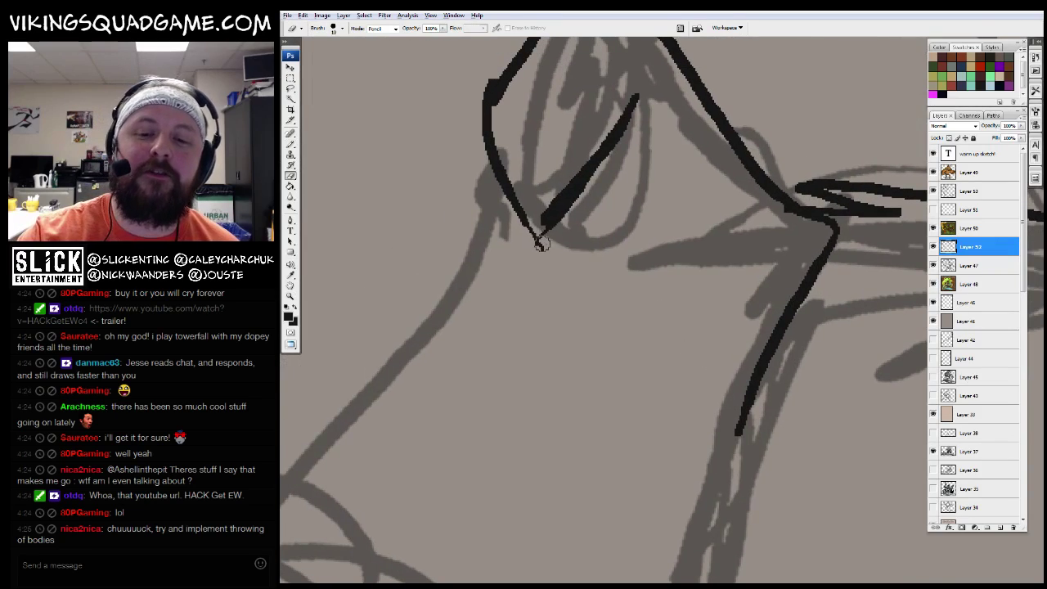
scroll(573, 250, "up", 2)
key("z")
left_click(669, 304)
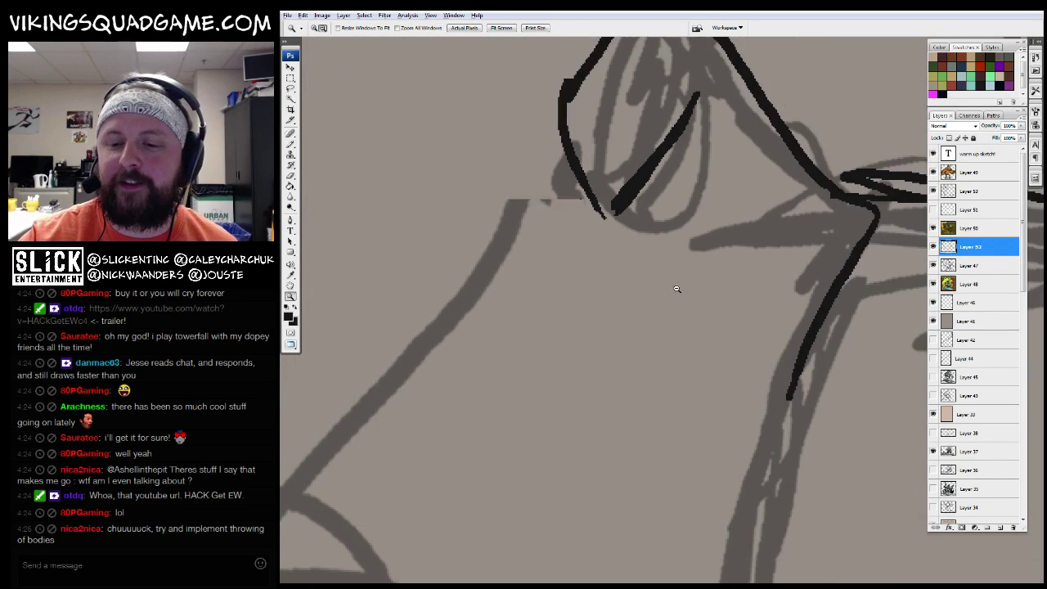
left_click(673, 278, "alt")
left_click(672, 277, "alt")
Ink the front shin down to its flared ankle hem and add a seam with three cross-stitches along the calf
key("b")
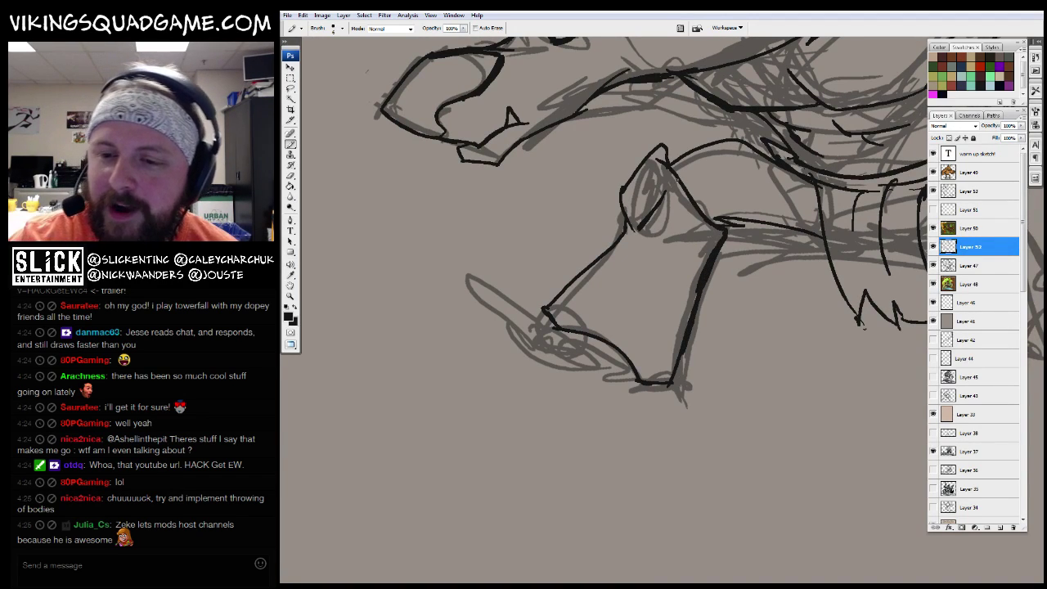
key("e")
key("b")
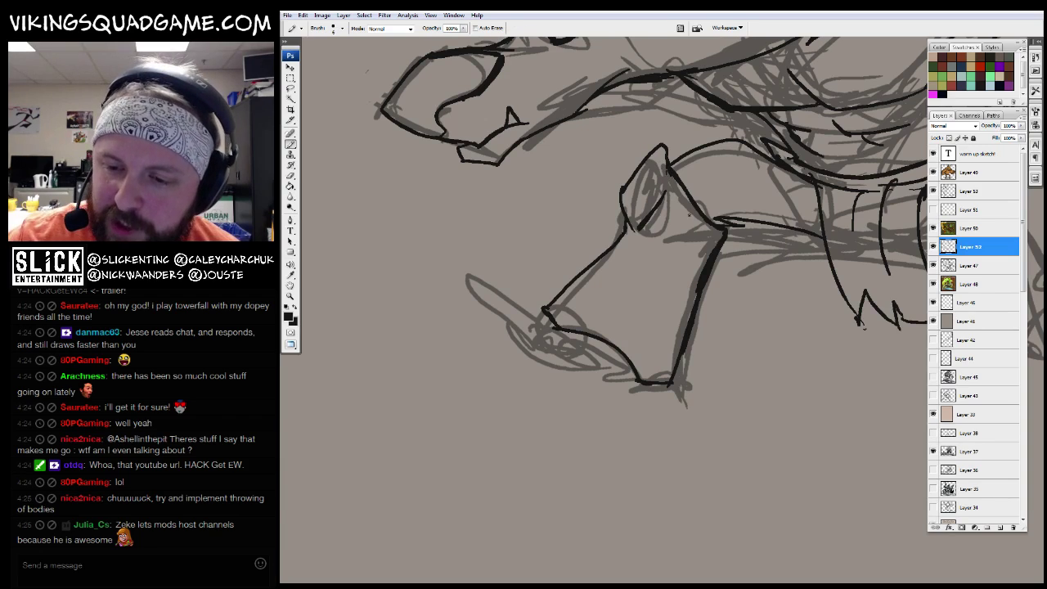
left_click_drag(663, 273, 708, 282)
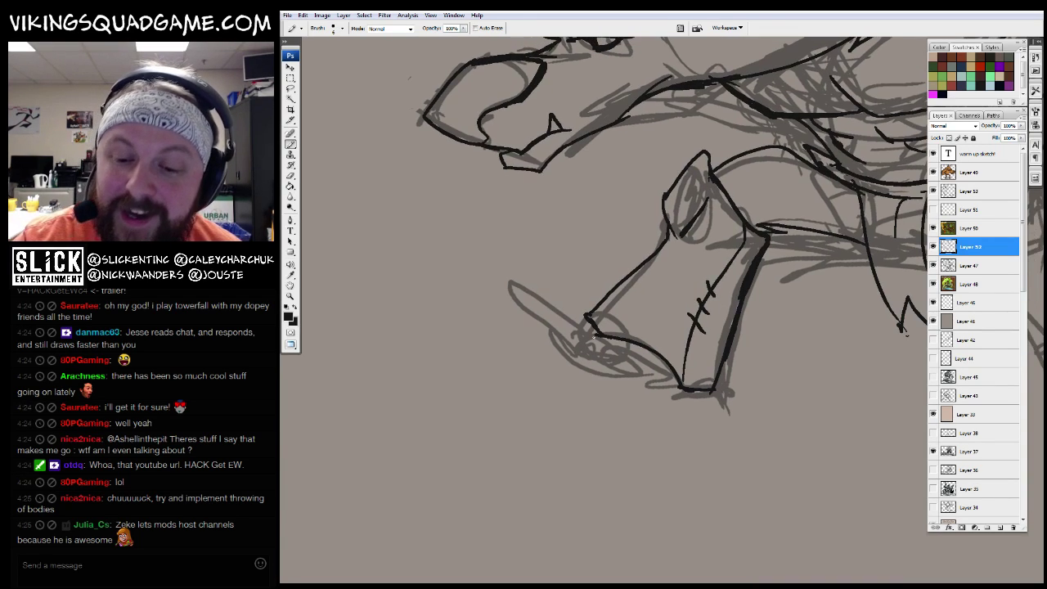
Ink a short curved stroke rising from the front corner of the ankle hem to start the foot
left_click_drag(556, 292, 583, 312)
key("e")
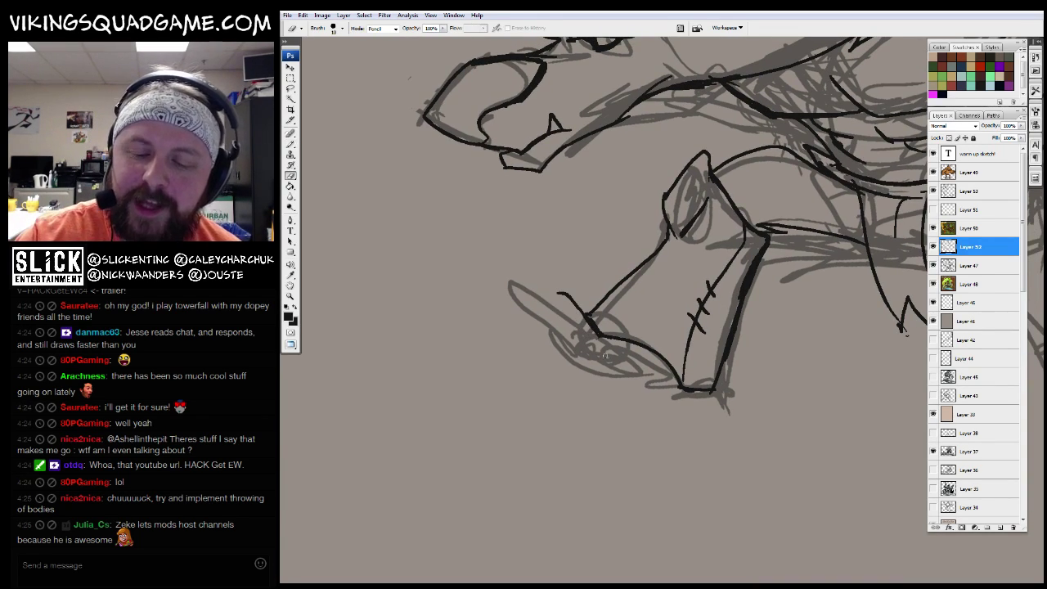
key("b")
Ink the rear thigh's back and front contours, with a curved fold and a double-lined hem wrapping around it
mouse_move(799, 300)
left_mouse_down()
mouse_move(542, 414)
mouse_move(530, 497)
mouse_move(544, 514)
left_mouse_up()
left_click_drag(564, 319, 561, 273)
left_click_drag(728, 345, 613, 214)
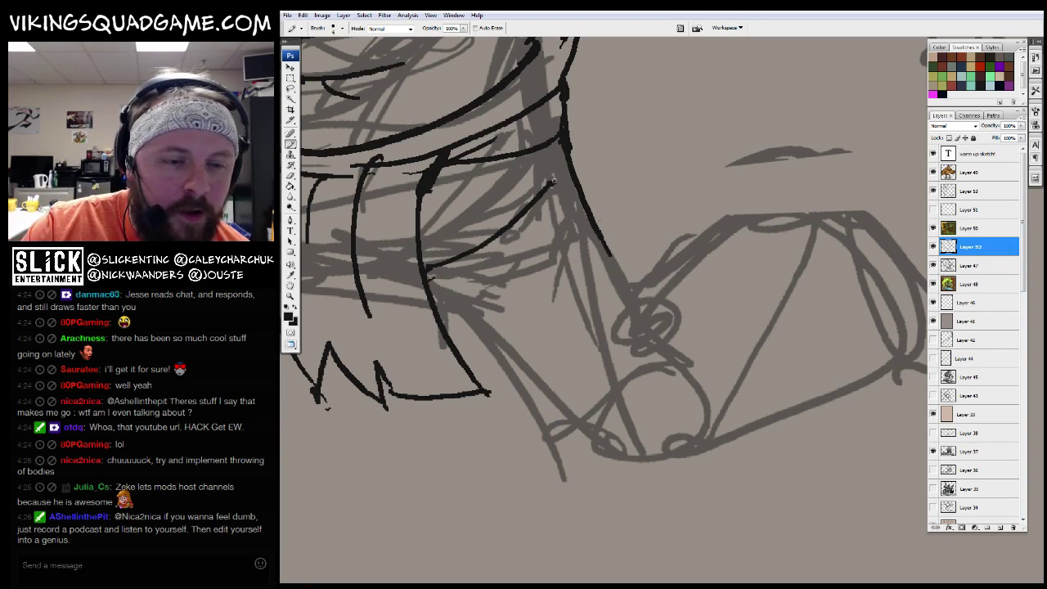
mouse_move(553, 182)
left_mouse_down()
mouse_move(639, 278)
mouse_move(643, 303)
left_mouse_up()
key("b")
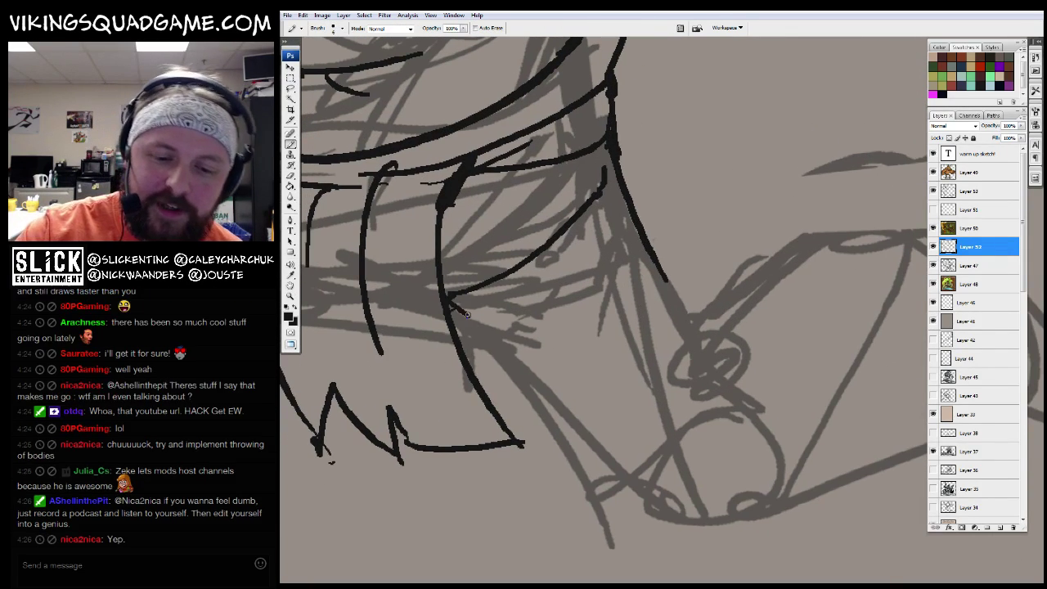
mouse_move(448, 298)
left_mouse_down()
mouse_move(514, 368)
mouse_move(642, 237)
mouse_move(516, 363)
left_mouse_up()
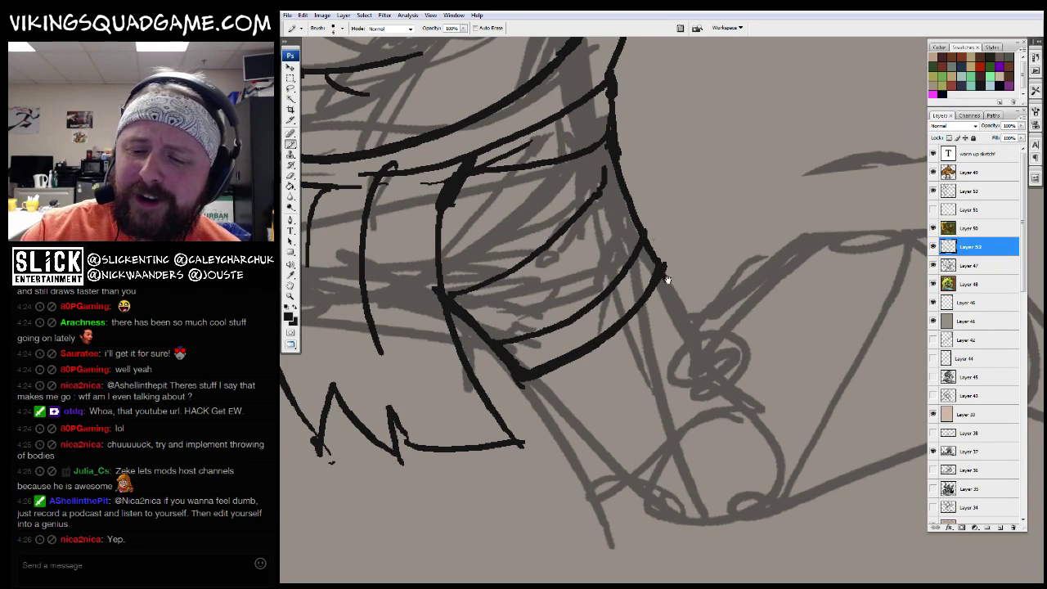
Continue the rear leg below the thigh hem and ink the knee and the lower leg's closed outline out to the ankle
mouse_move(667, 279)
left_mouse_down()
mouse_move(646, 266)
mouse_move(682, 356)
left_mouse_up()
left_click_drag(512, 353, 535, 377)
left_click_drag(573, 409, 540, 377)
mouse_move(577, 423)
left_mouse_down()
mouse_move(606, 450)
mouse_move(597, 458)
left_mouse_up()
mouse_move(588, 304)
left_mouse_down()
mouse_move(626, 437)
mouse_move(589, 474)
left_mouse_up()
mouse_move(549, 327)
left_mouse_down()
mouse_move(759, 191)
mouse_move(857, 395)
left_mouse_up()
mouse_move(859, 398)
left_mouse_down()
mouse_move(572, 484)
mouse_move(748, 416)
mouse_move(843, 404)
left_mouse_up()
left_click_drag(825, 266, 643, 262)
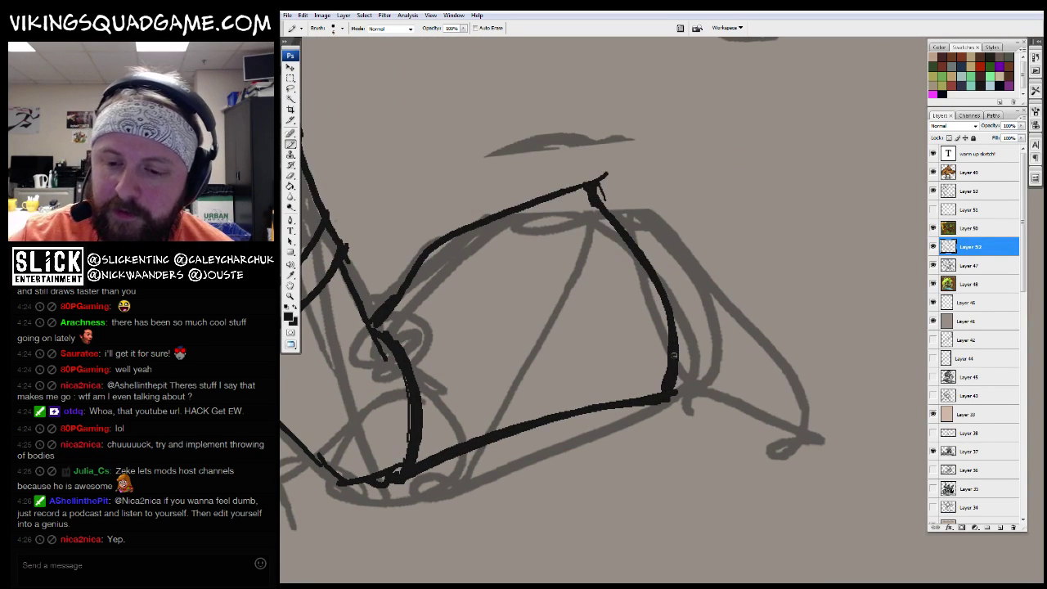
Clean up the rear ankle hem and ink the foot extending past it with pointed, clawed toes
key("e")
mouse_move(674, 354)
left_mouse_down()
mouse_move(605, 175)
mouse_move(566, 161)
left_mouse_up()
key("b")
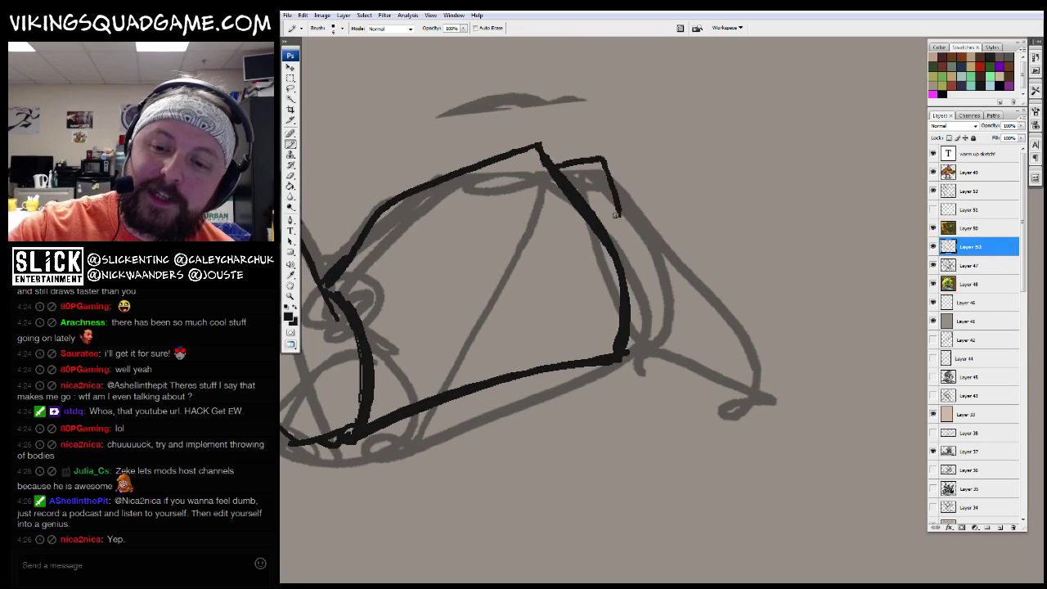
left_click_drag(618, 211, 681, 286)
mouse_move(627, 355)
left_mouse_down()
mouse_move(698, 317)
mouse_move(687, 402)
left_mouse_up()
scroll(607, 361, "down", 6)
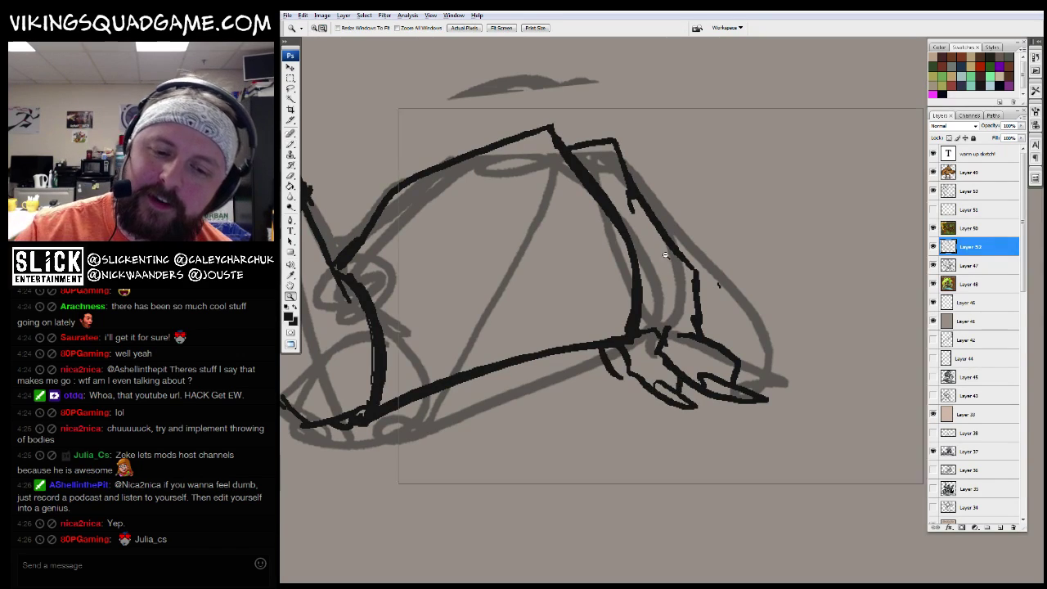
scroll(568, 477, "up", 6)
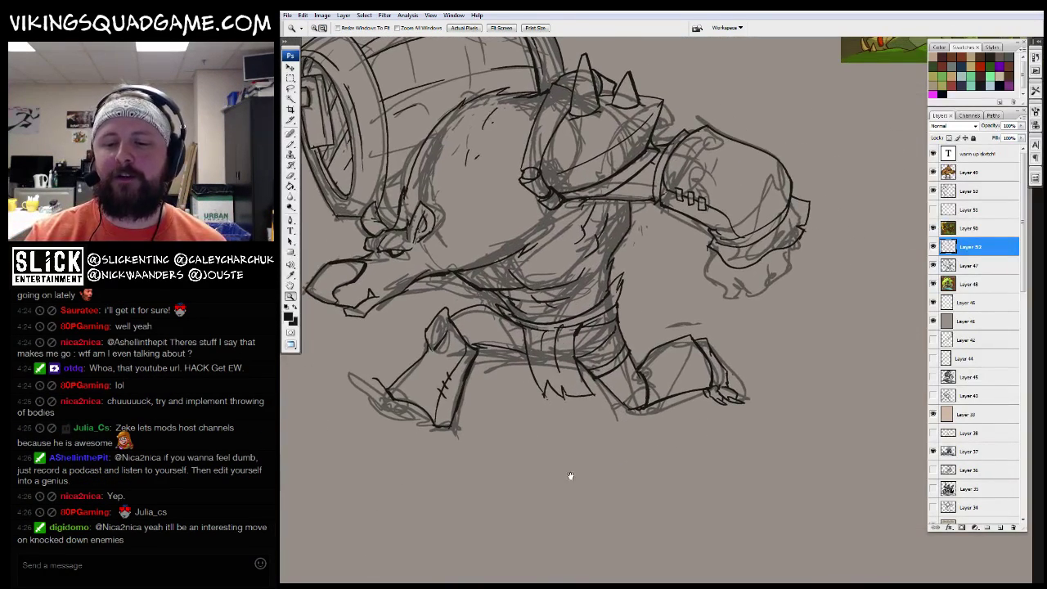
Erase the upper stretch of the front ankle hem where the foot overlaps it
scroll(734, 255, "down", 1)
key("e")
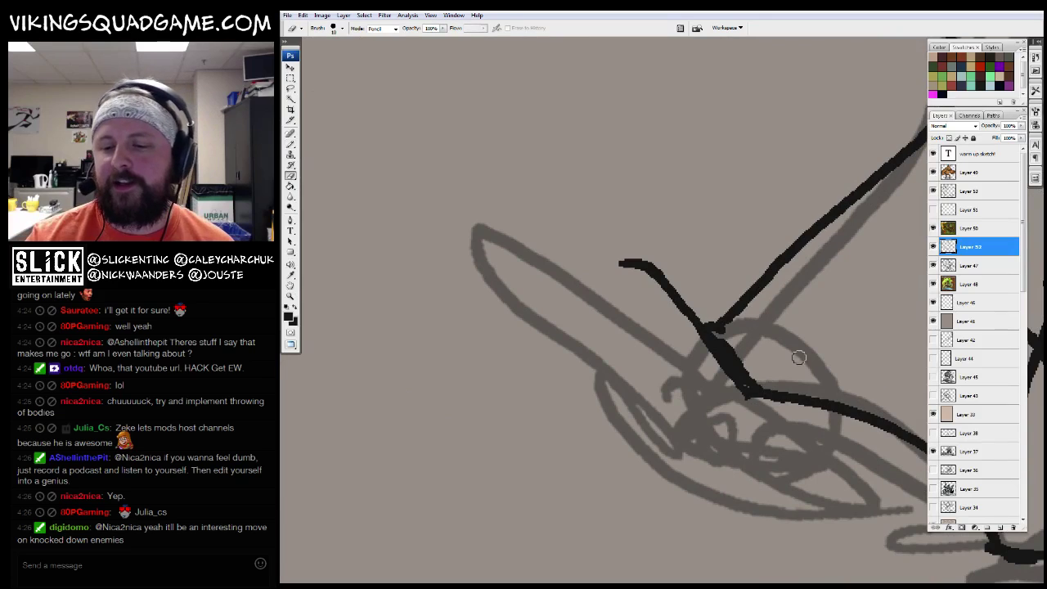
mouse_move(708, 340)
left_mouse_down()
mouse_move(773, 398)
mouse_move(818, 405)
left_mouse_up()
Look through the other open artwork windows, minimise the green creature and draugr images, and return the sketch to full screen
key("f")
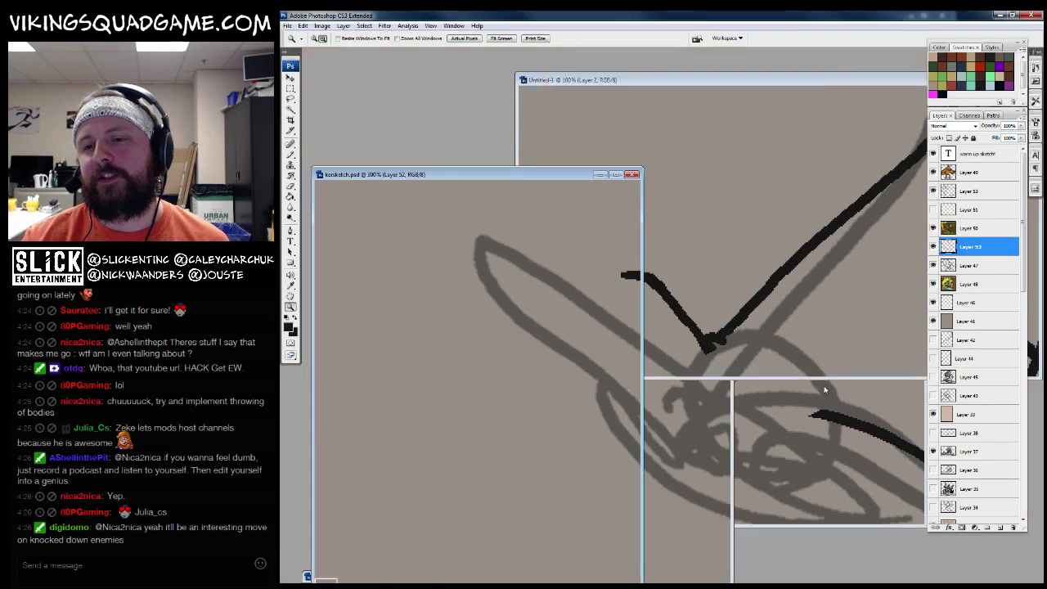
left_click(729, 462)
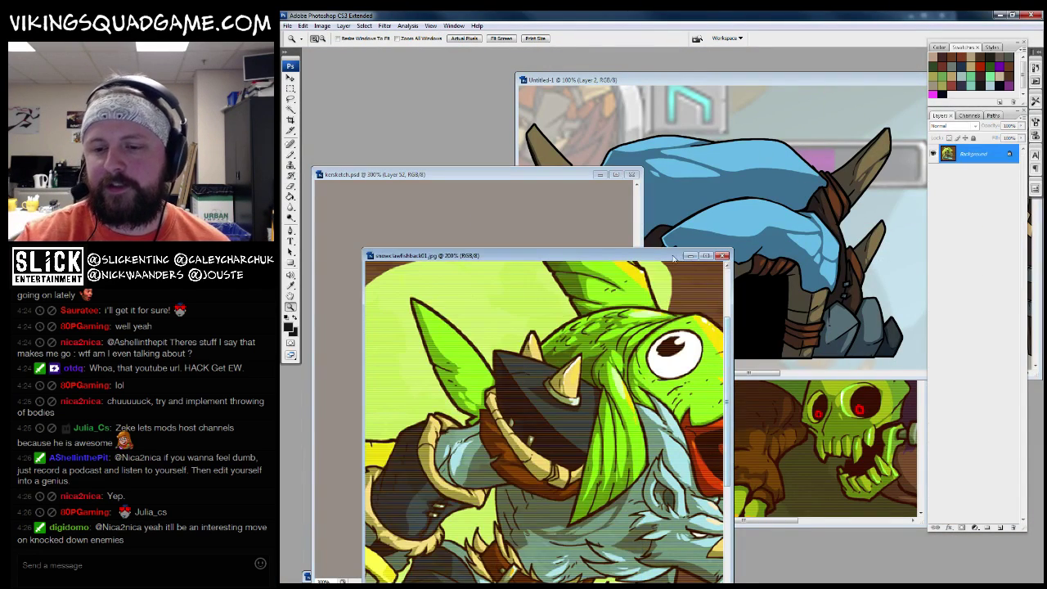
left_click_drag(674, 259, 802, 124)
key("ctrl+Tab")
left_click(842, 523)
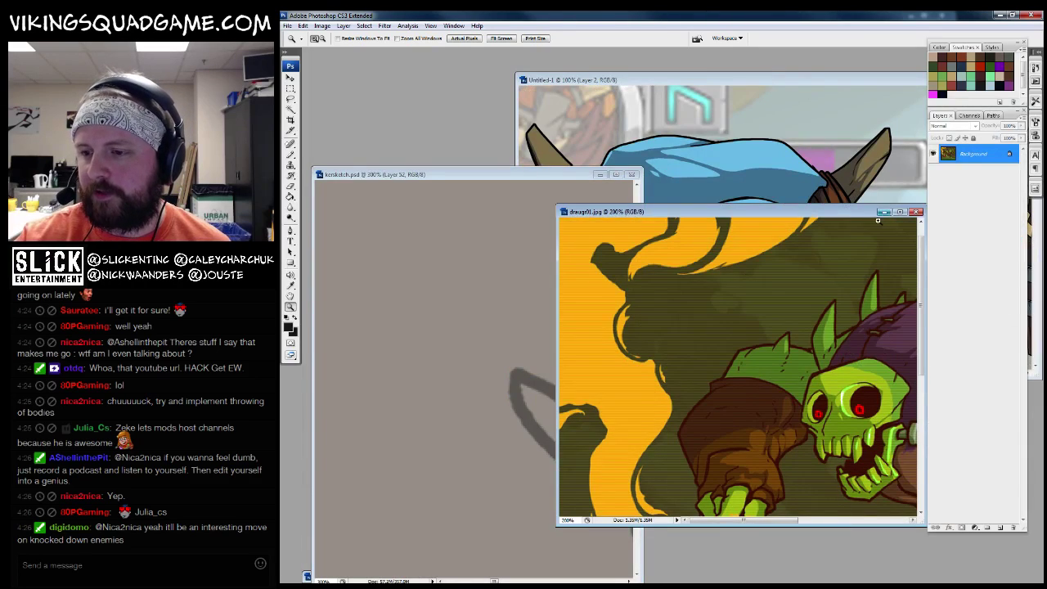
left_click(883, 212)
left_click(354, 577)
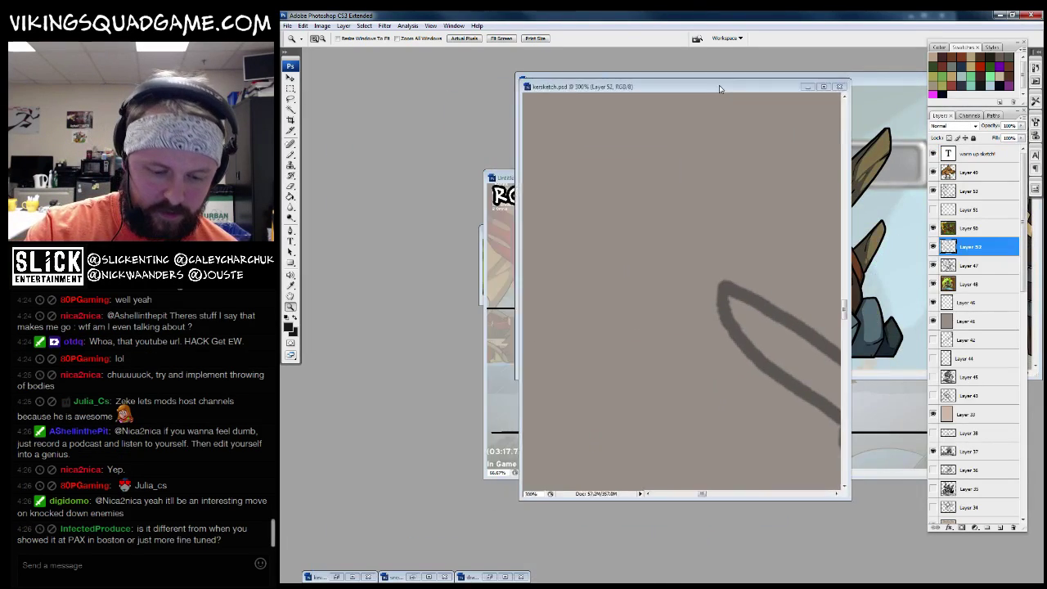
left_click(354, 577)
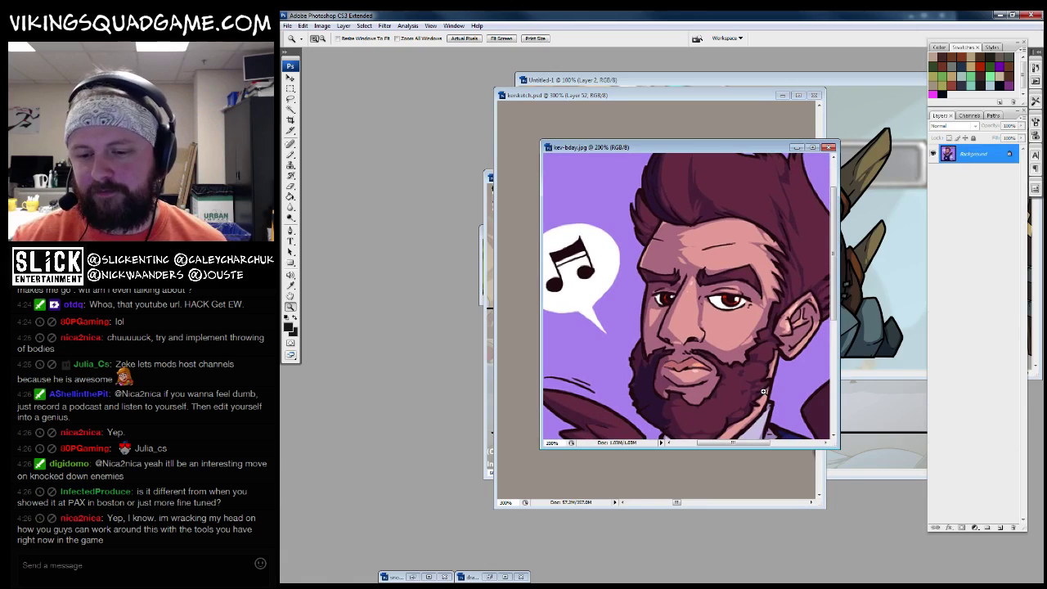
key("ctrl+Tab")
key("f")
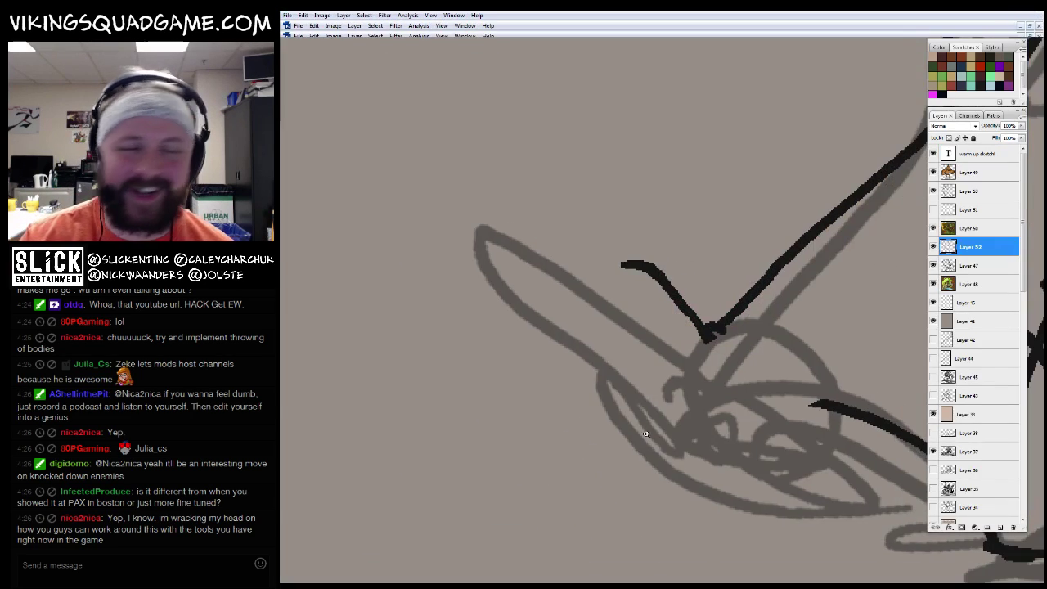
Extend the front foot's top line to a pointed claw tip and ink a short stroke dividing the claw from the toe
left_click_drag(744, 333, 690, 356)
key("b")
mouse_move(591, 276)
left_mouse_down()
mouse_move(556, 300)
mouse_move(546, 278)
mouse_move(503, 321)
left_mouse_up()
mouse_move(701, 362)
left_mouse_down()
mouse_move(597, 330)
mouse_move(632, 271)
mouse_move(587, 292)
mouse_move(601, 329)
left_mouse_up()
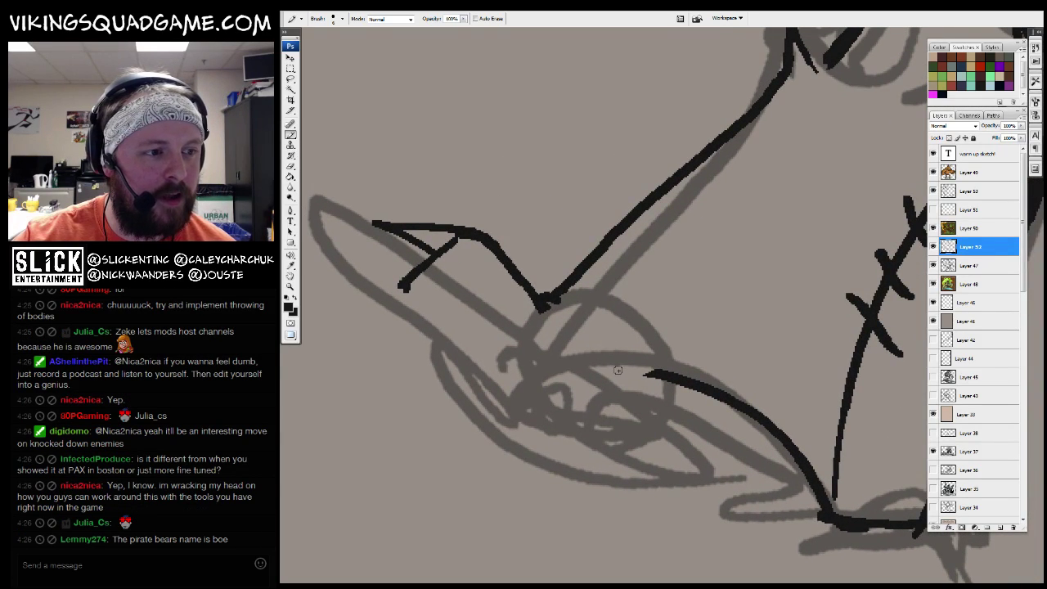
On Layer 53, draw a four-sided name tag with a small square clip on the pirate bear's flank
key("z")
left_click(618, 369)
left_click(618, 400)
left_click(619, 431)
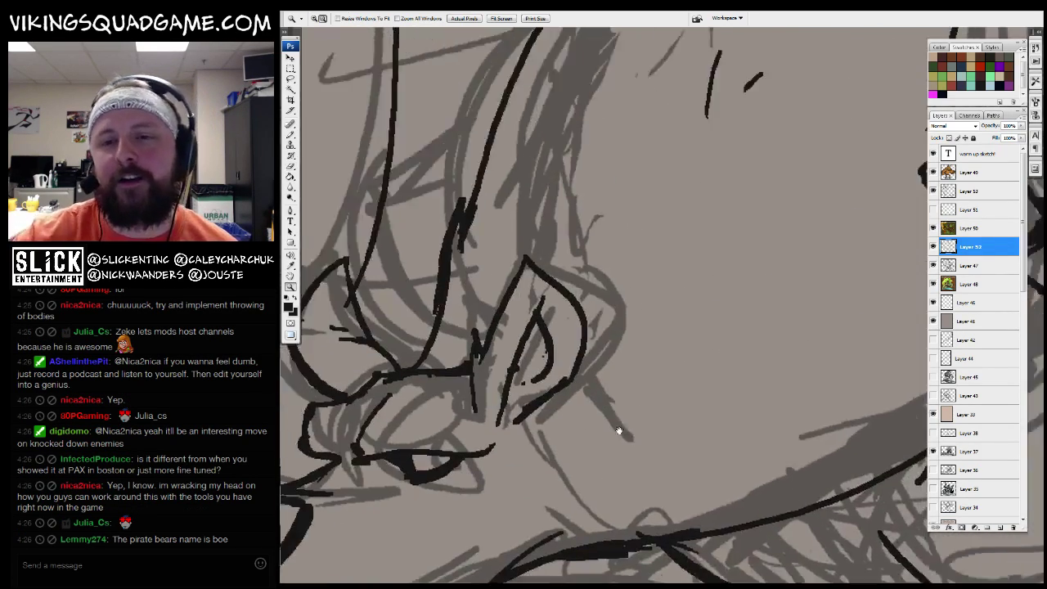
left_click(619, 417, "alt")
left_click(620, 402, "alt")
left_click(621, 388, "alt")
left_click(622, 373, "alt")
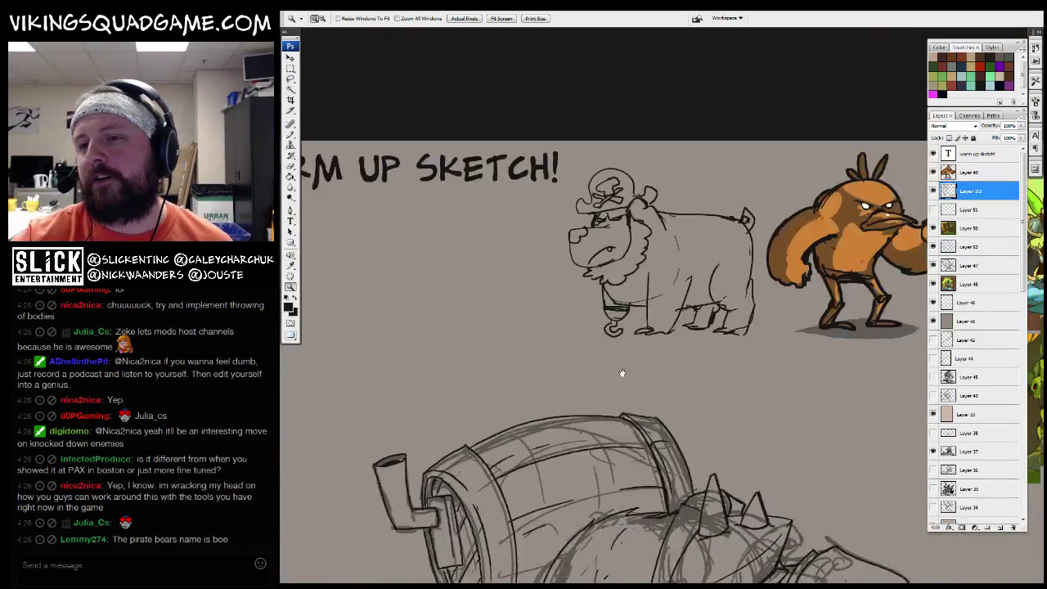
left_click(622, 269)
left_click_drag(717, 311, 596, 281)
key("b")
mouse_move(546, 222)
left_mouse_down()
mouse_move(626, 369)
mouse_move(722, 213)
mouse_move(545, 220)
left_mouse_up()
key("e")
key("b")
left_click_drag(617, 204, 657, 226)
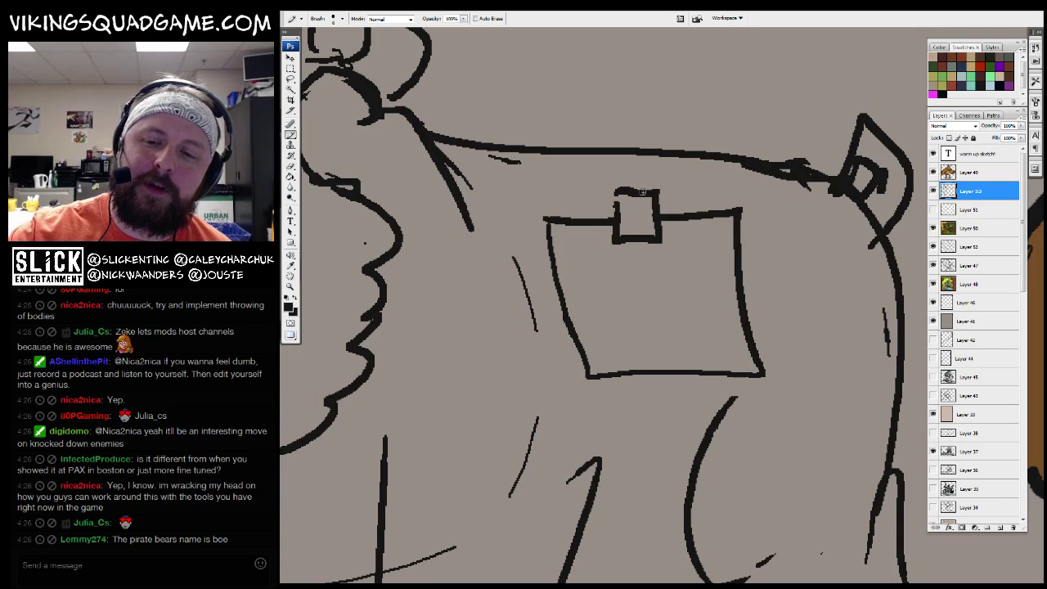
Letter "BOE" in brush strokes across the pirate bear's name tag
mouse_move(592, 274)
left_mouse_down()
mouse_move(603, 264)
mouse_move(646, 305)
left_mouse_up()
left_click_drag(605, 255, 648, 266)
left_click_drag(672, 270, 673, 273)
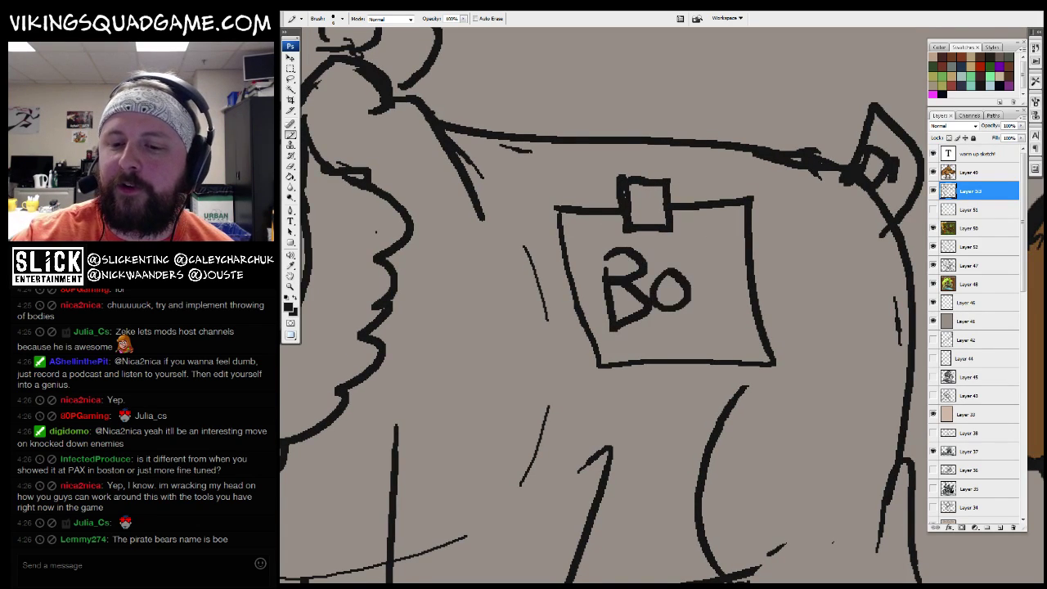
key("z")
left_click(701, 280, "alt")
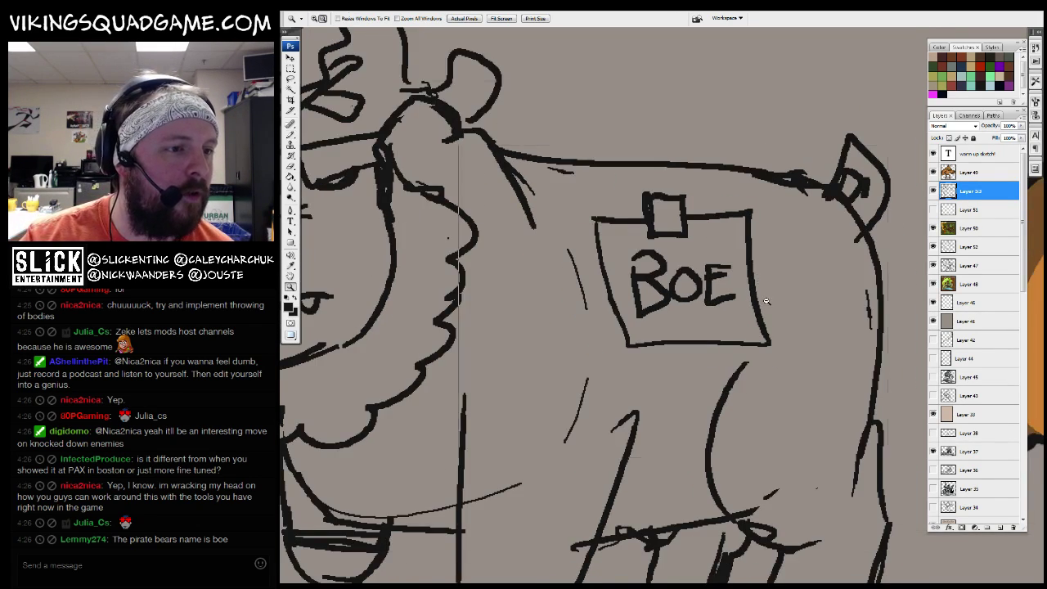
left_click_drag(776, 403, 704, 317)
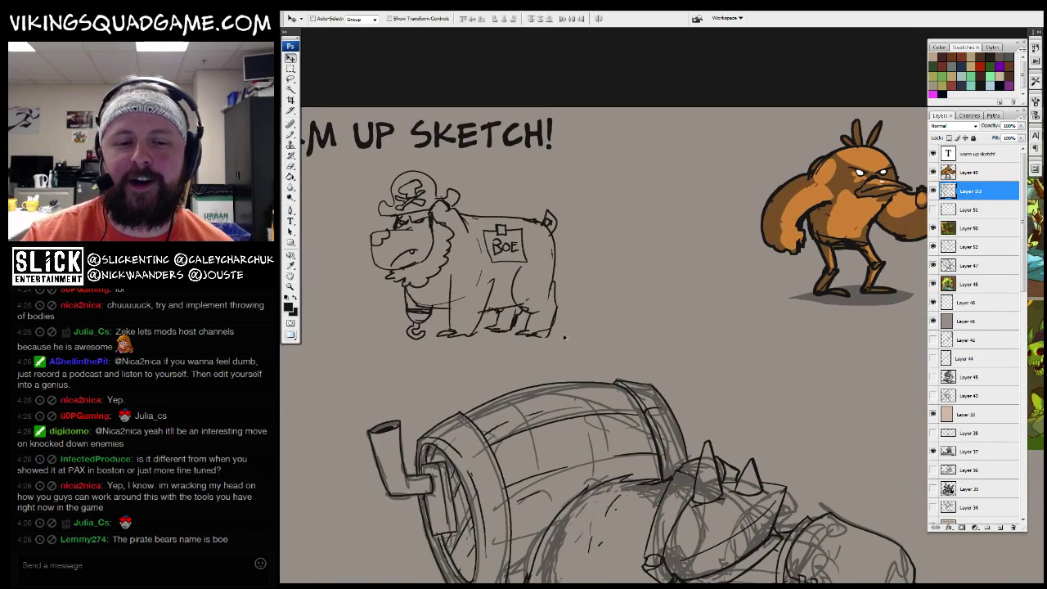
Examine the tagged pirate bear and the barrel-carrying creature at close and wide magnification
key("w")
left_click(752, 361)
key("b")
scroll(696, 421, "down", 5)
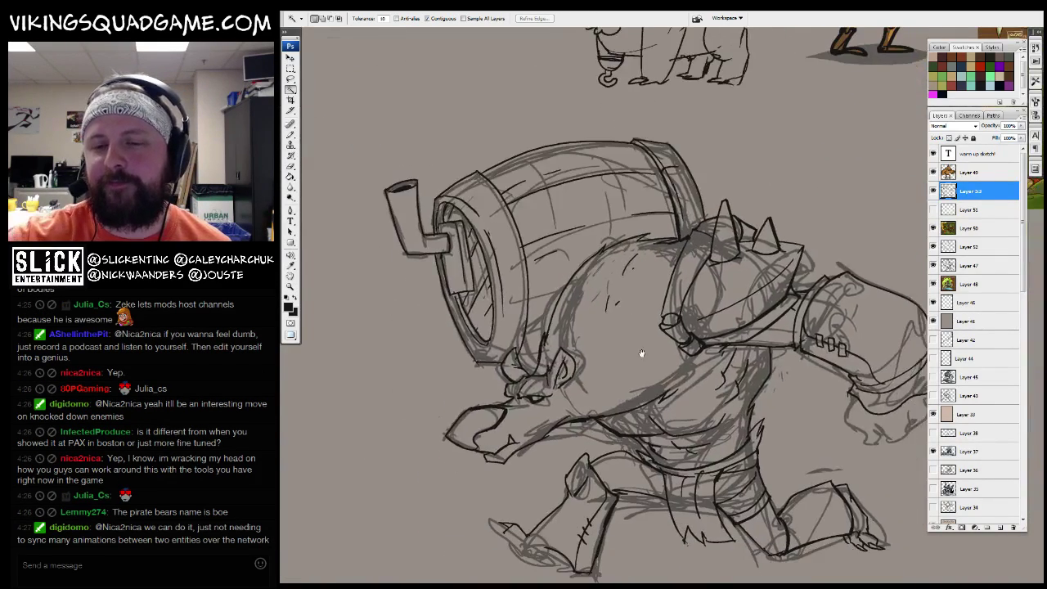
scroll(642, 355, "up", 5)
scroll(638, 245, "up", 3)
key("z")
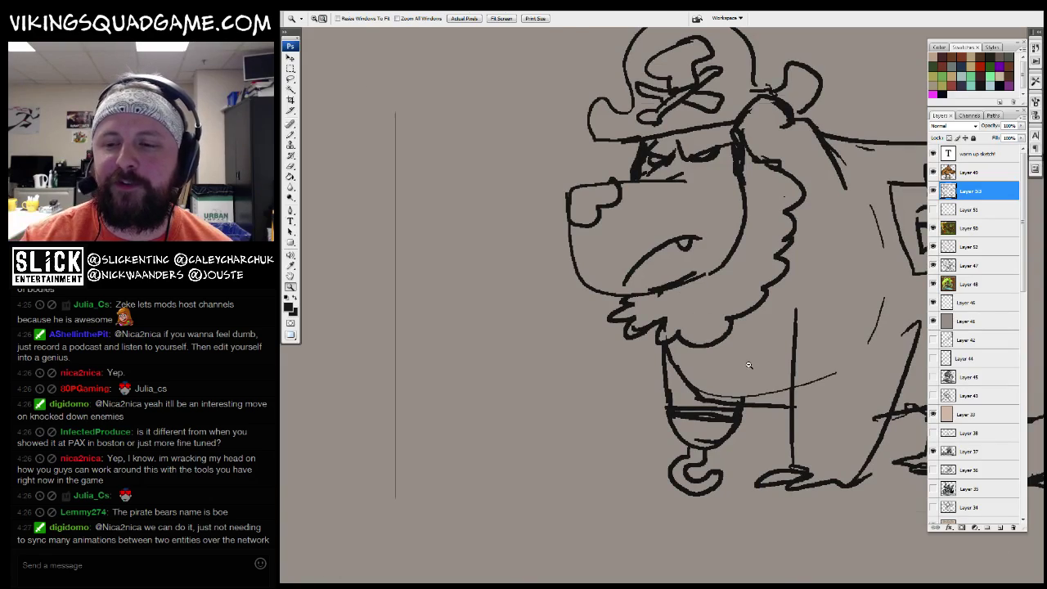
left_click(748, 367, "alt")
left_click(600, 236)
left_click(672, 312)
left_click(673, 312, "alt")
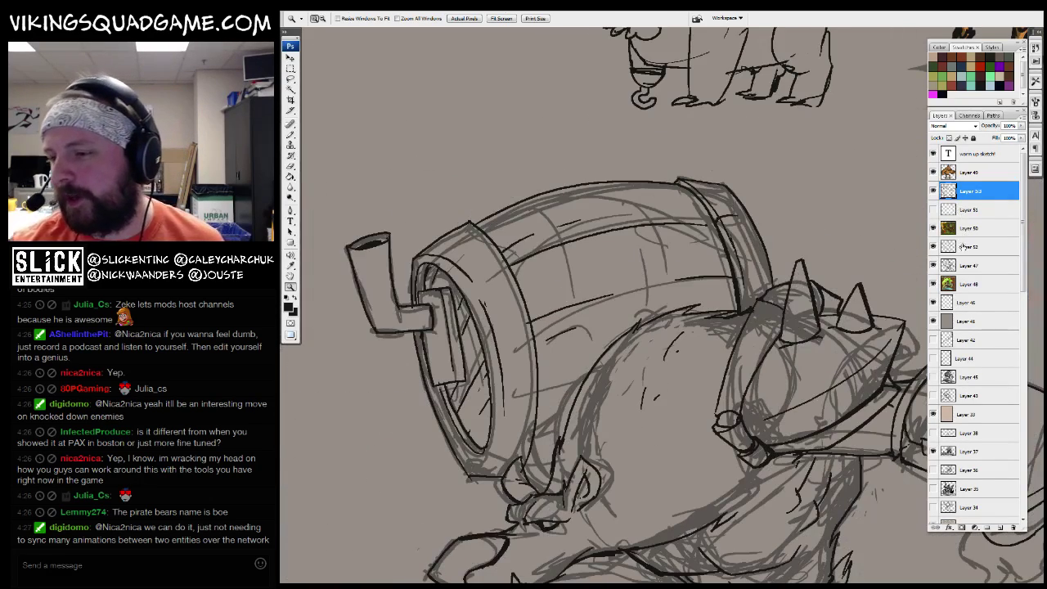
On Layer 52, trim the front ankle line behind the foot and ink the large overlapping toe with its pointed claw
left_click(969, 247)
scroll(646, 439, "down", 2)
left_click(647, 440)
scroll(516, 419, "up", 3)
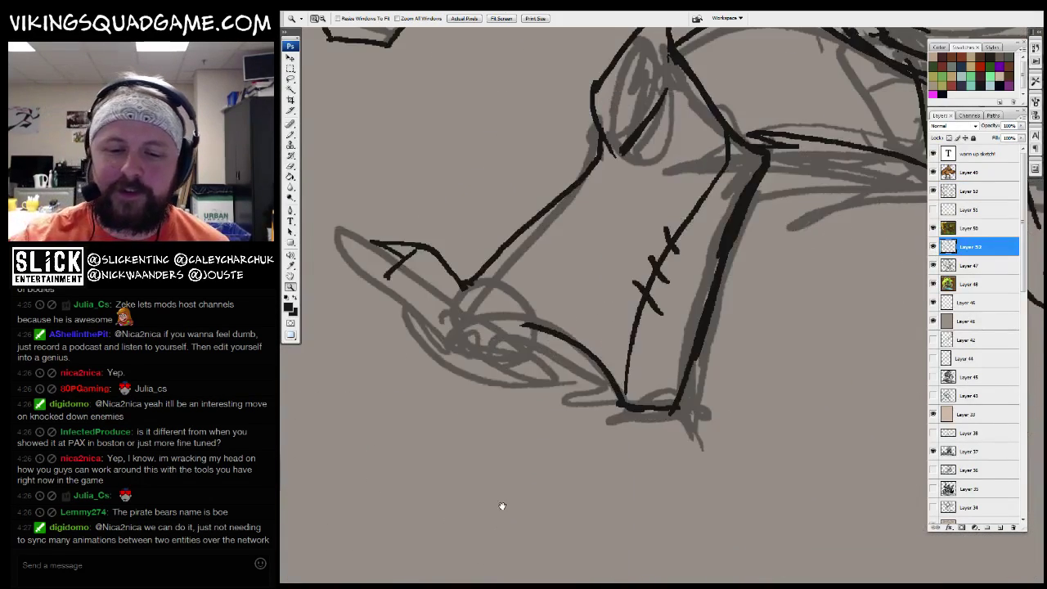
key("e")
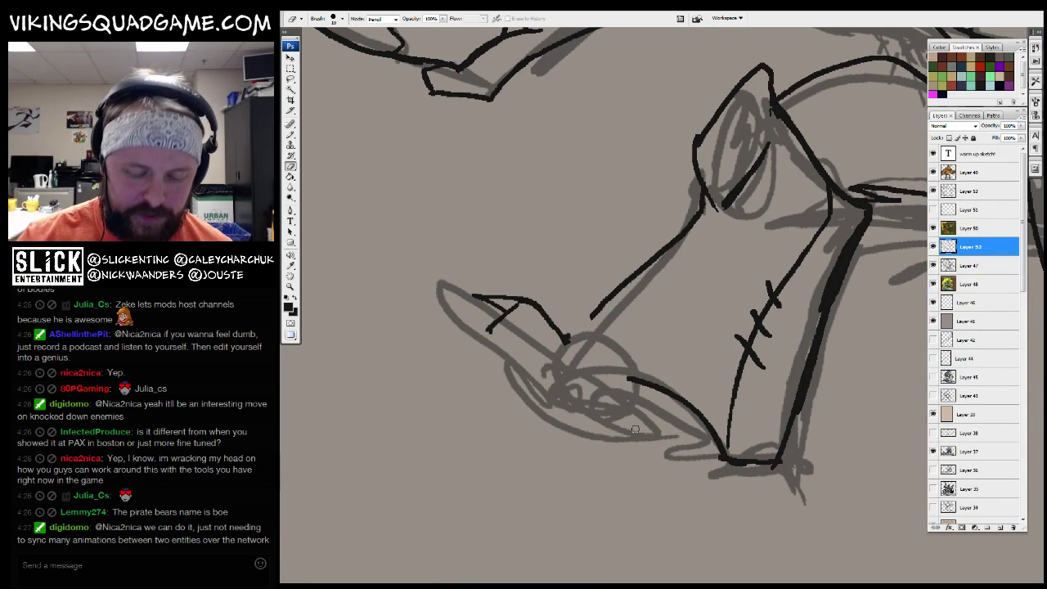
key("b")
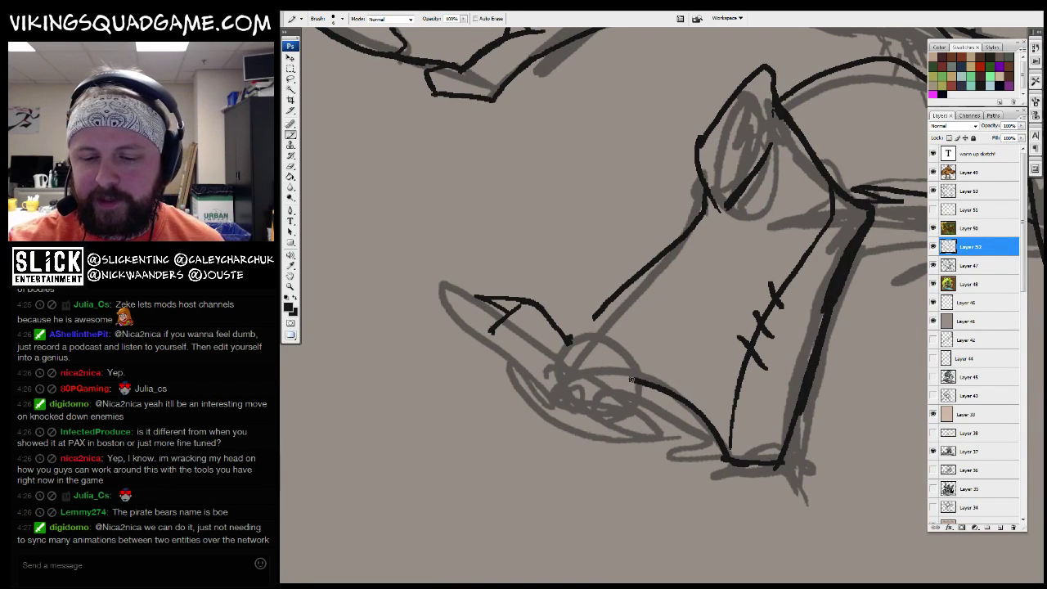
mouse_move(630, 358)
left_mouse_down()
mouse_move(546, 276)
mouse_move(574, 317)
mouse_move(563, 384)
mouse_move(614, 401)
left_mouse_up()
key("e")
left_click_drag(636, 345, 676, 306)
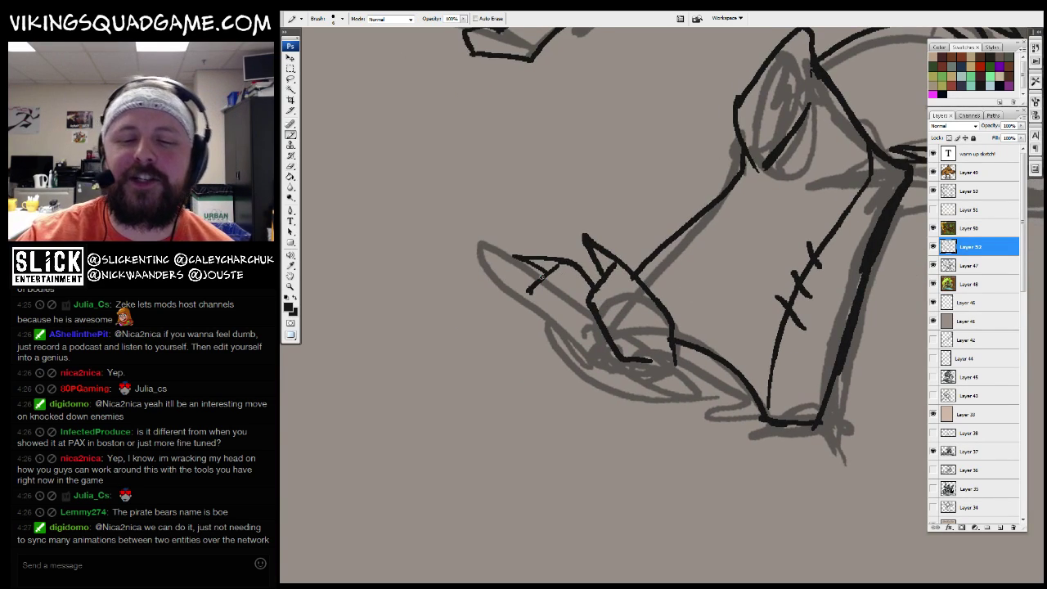
Ink the front foot's remaining toes with a second pointed claw, and run the sole outline back to the heel
mouse_move(532, 282)
left_mouse_down()
mouse_move(566, 332)
mouse_move(597, 339)
left_mouse_up()
left_click_drag(496, 296, 533, 303)
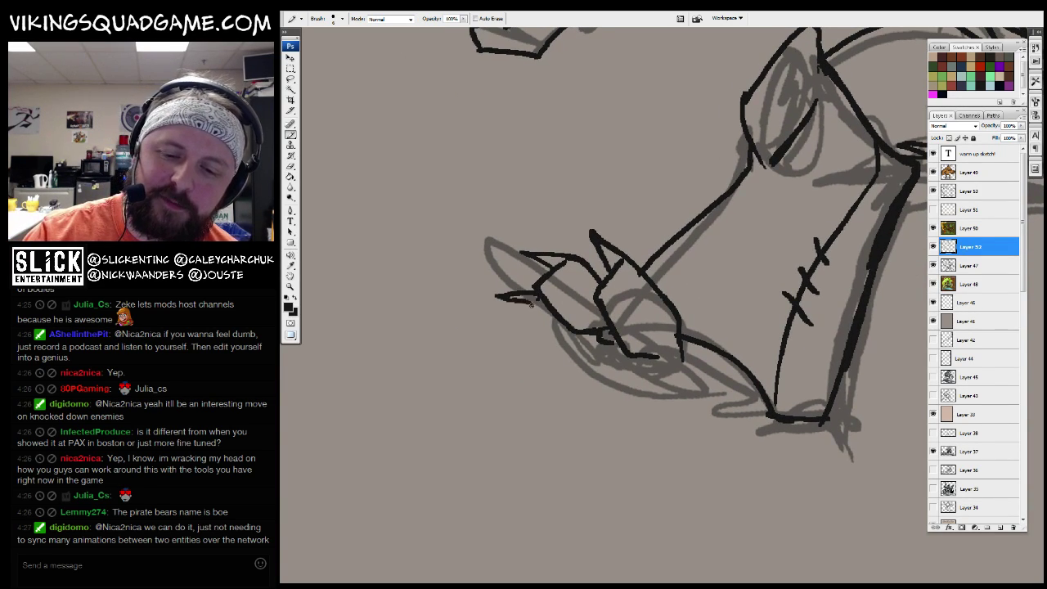
mouse_move(592, 360)
left_mouse_down()
mouse_move(648, 370)
mouse_move(581, 362)
mouse_move(636, 393)
mouse_move(730, 373)
left_mouse_up()
left_click_drag(667, 392, 727, 429)
left_click_drag(785, 410, 735, 428)
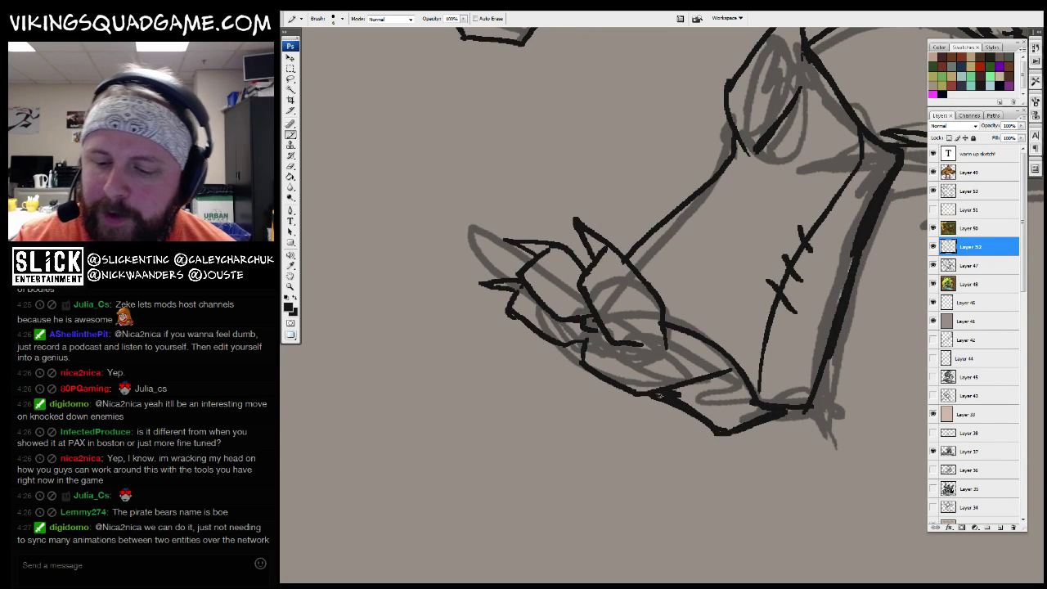
Thicken the underside line of the front thigh from the loincloth to the knee
mouse_move(801, 409)
left_mouse_down()
mouse_move(681, 446)
mouse_move(659, 487)
left_mouse_up()
left_click_drag(744, 265, 662, 348)
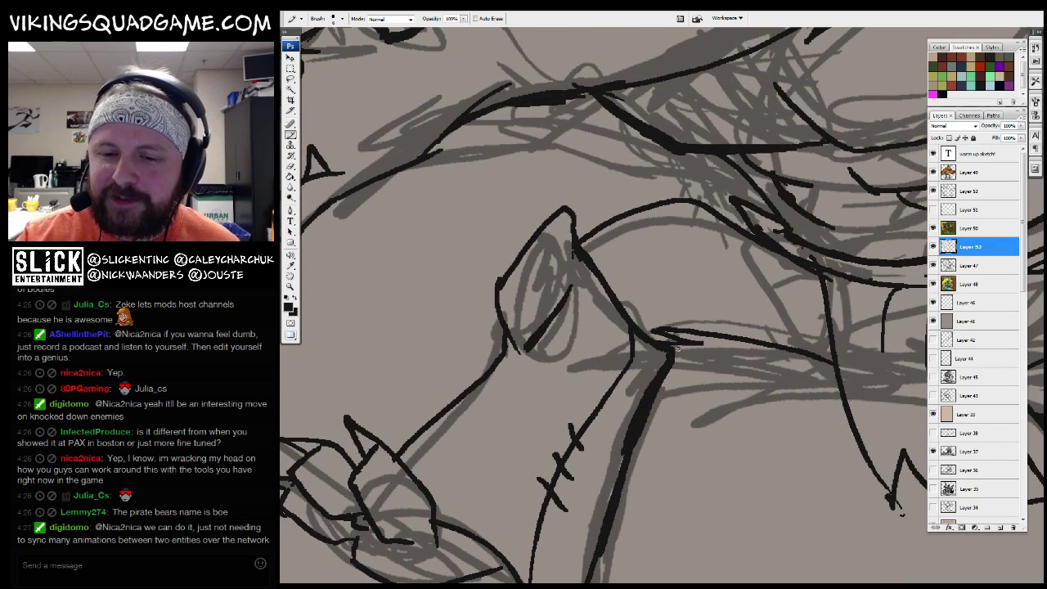
left_click_drag(774, 261, 671, 273)
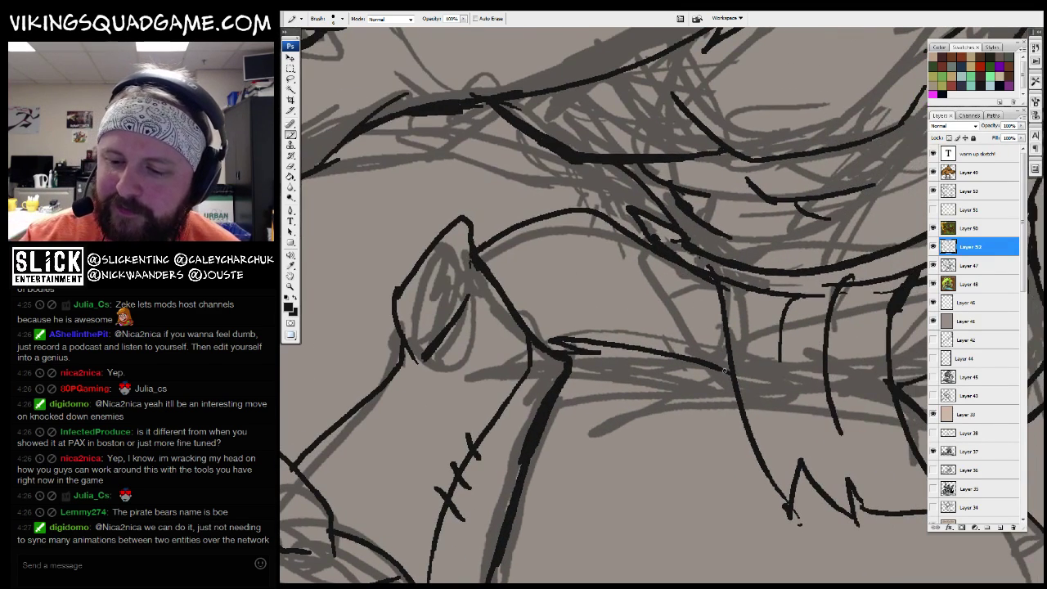
left_click_drag(731, 372, 563, 338)
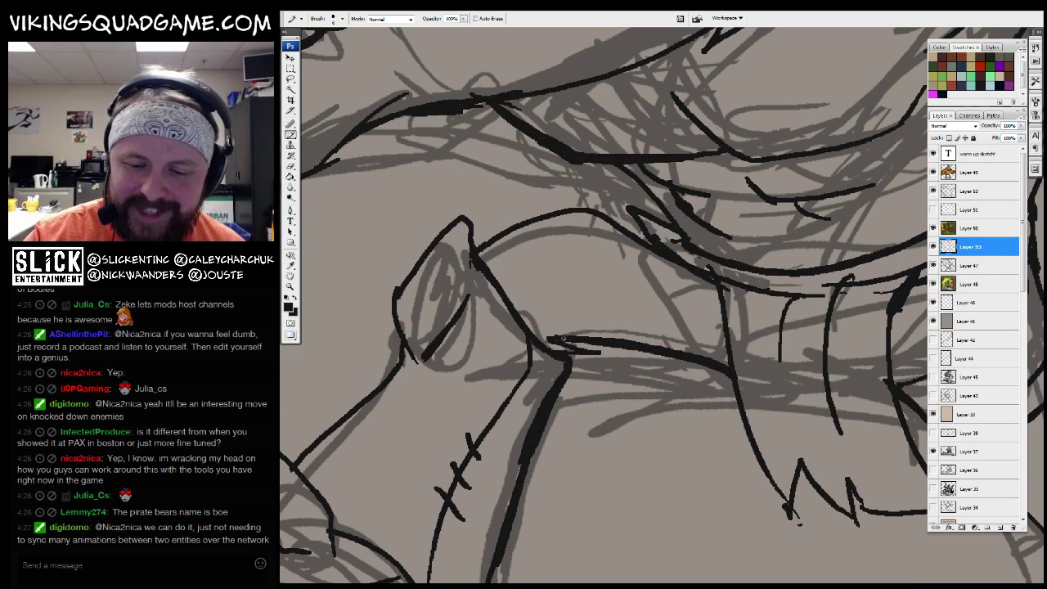
Review the whole creature drawing at several magnifications alongside the bear and the reference artwork
key("ctrl+minus")
key("z")
left_click(733, 280, "alt")
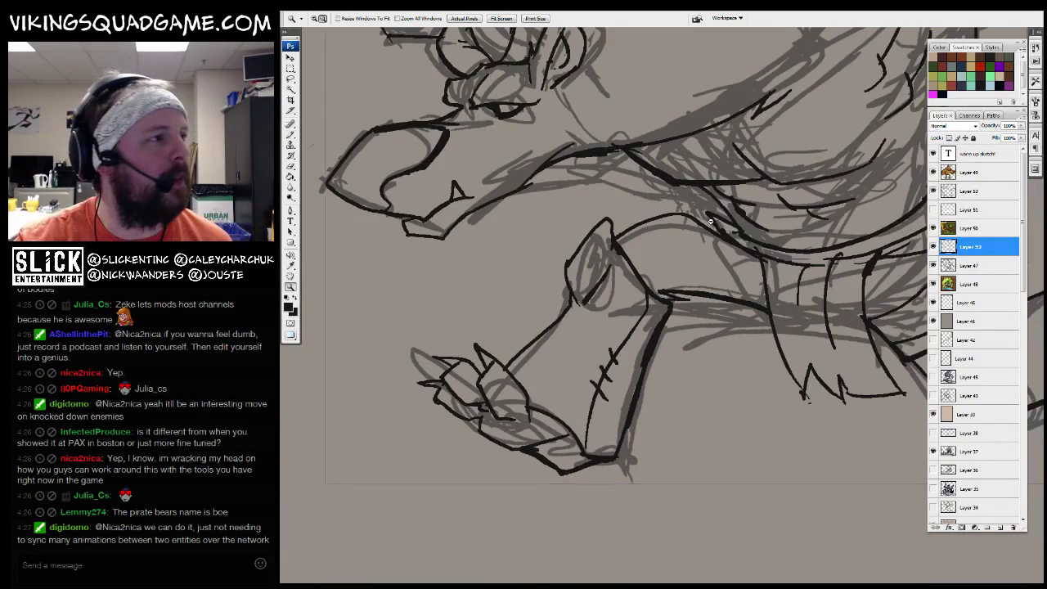
left_click(734, 281, "alt")
left_click(734, 280)
left_click(712, 310, "alt")
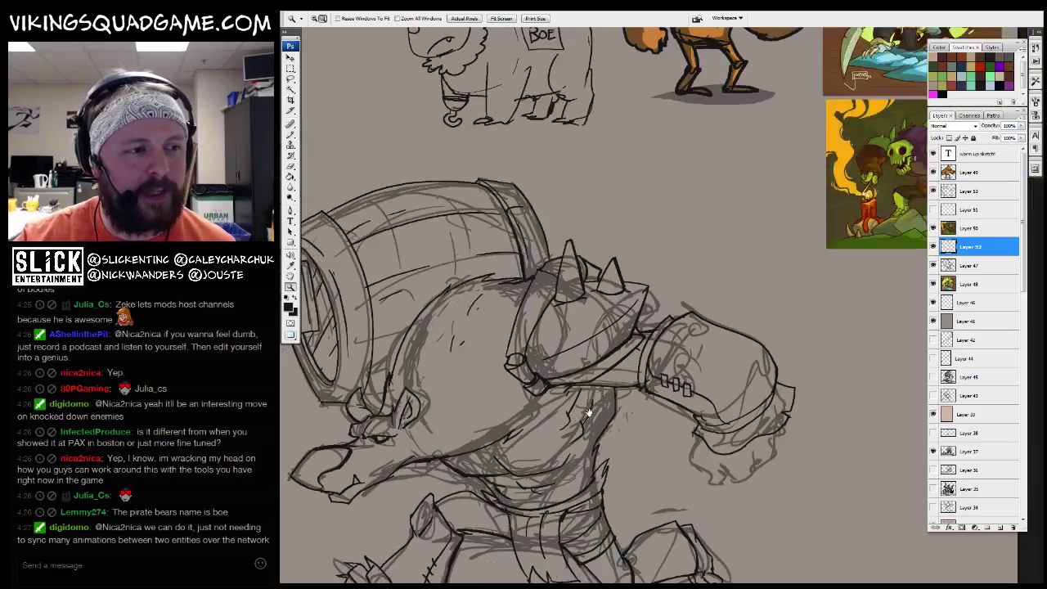
left_click_drag(645, 364, 691, 330)
key("ctrl+minus")
key("ctrl+minus")
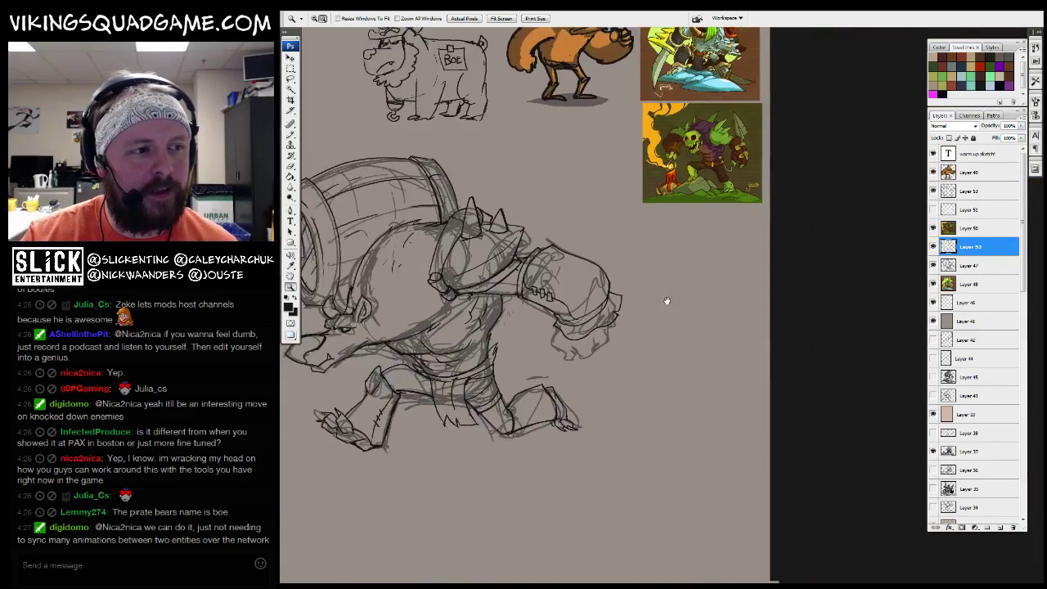
key("ctrl+minus")
key("b")
key("z")
left_click(698, 301)
left_click(640, 342)
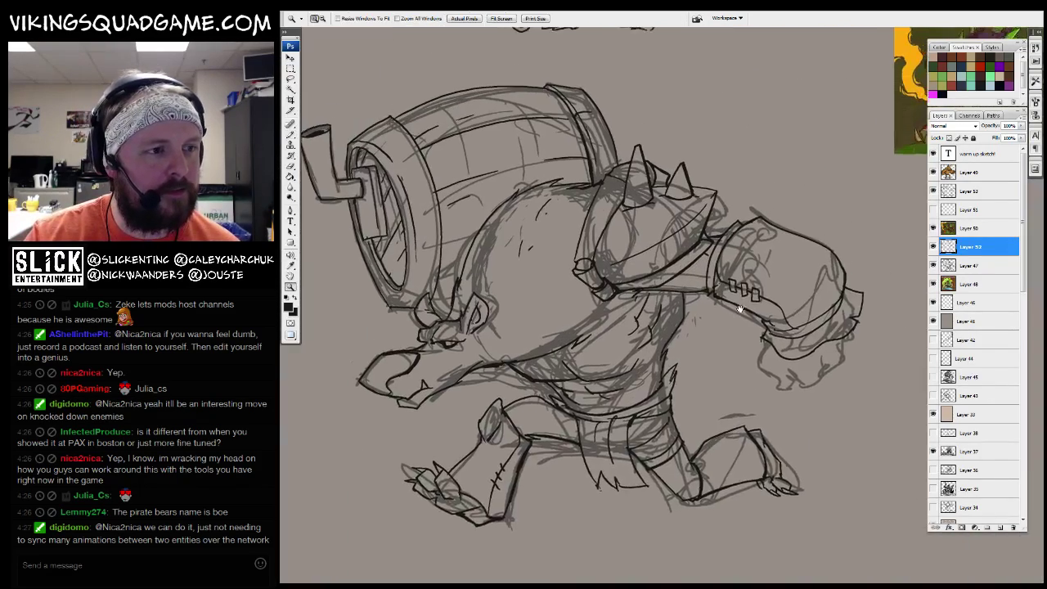
left_click(695, 363, "alt")
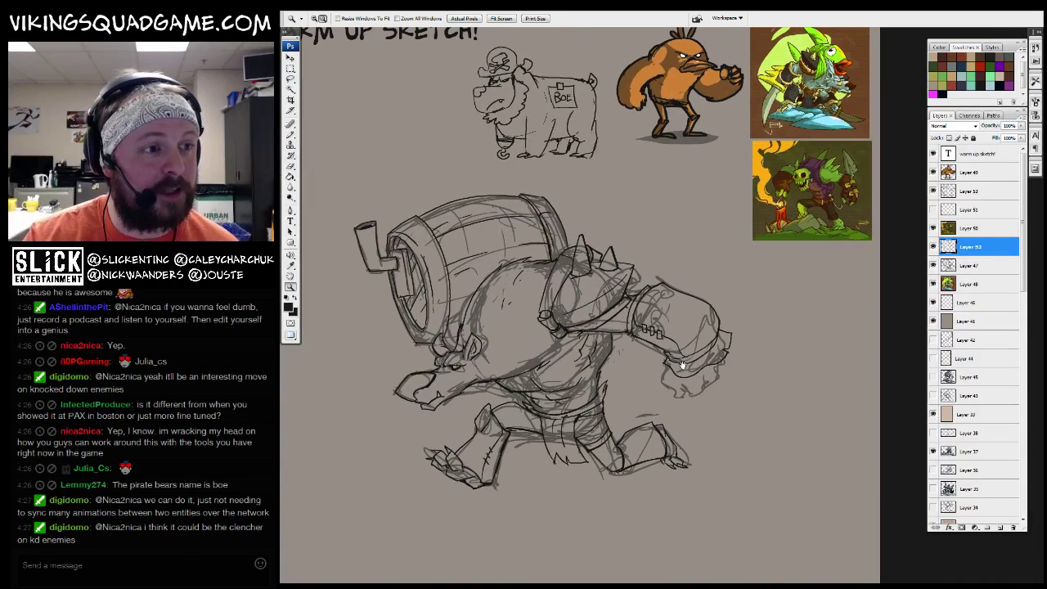
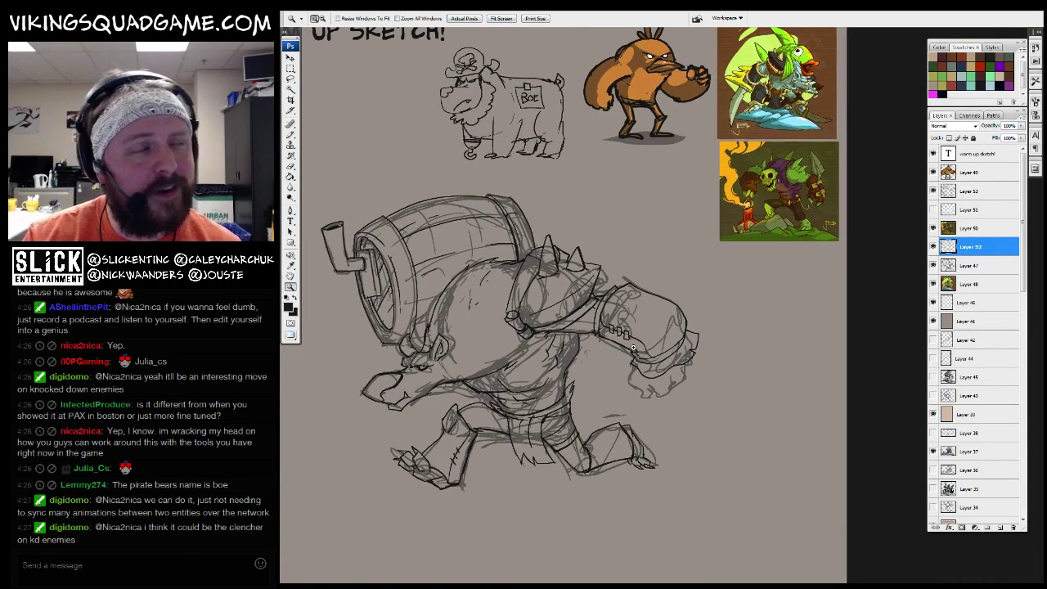
Toggle the rough sketch on Layer 47 to compare it with the clean line art
key("b")
left_click(933, 265)
left_click(933, 265)
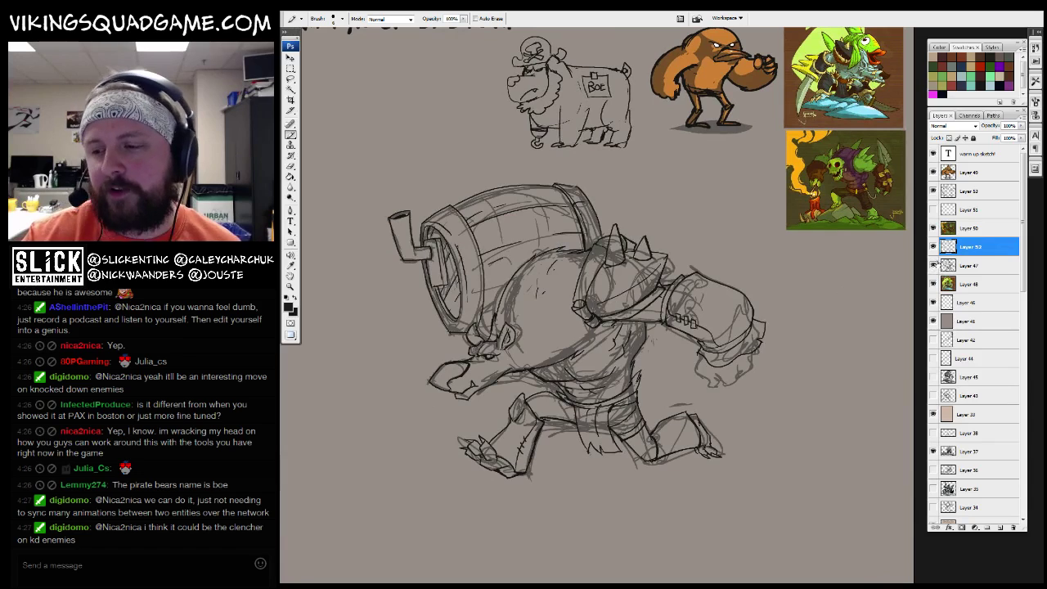
left_click(933, 265)
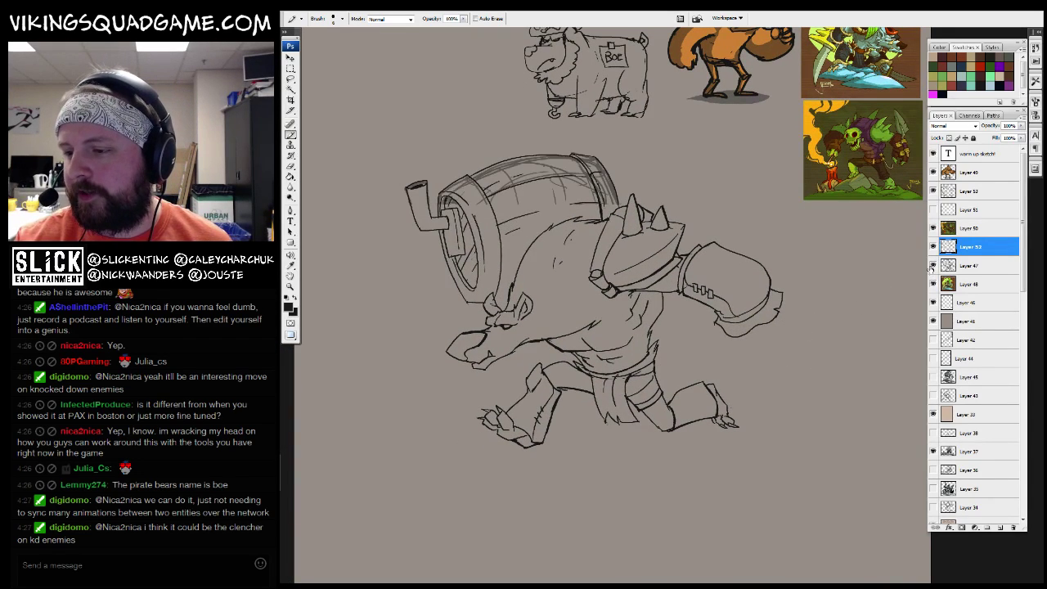
Ink the creature's fist below the torn glove cuff, adding short strokes for the curled fingers
left_click(789, 357, "ctrl")
mouse_move(575, 262)
left_mouse_down()
mouse_move(596, 361)
mouse_move(628, 341)
left_mouse_up()
mouse_move(704, 296)
left_mouse_down()
mouse_move(701, 319)
mouse_move(625, 364)
left_mouse_up()
key("r")
left_click_drag(537, 577, 563, 554)
key("e")
key("b")
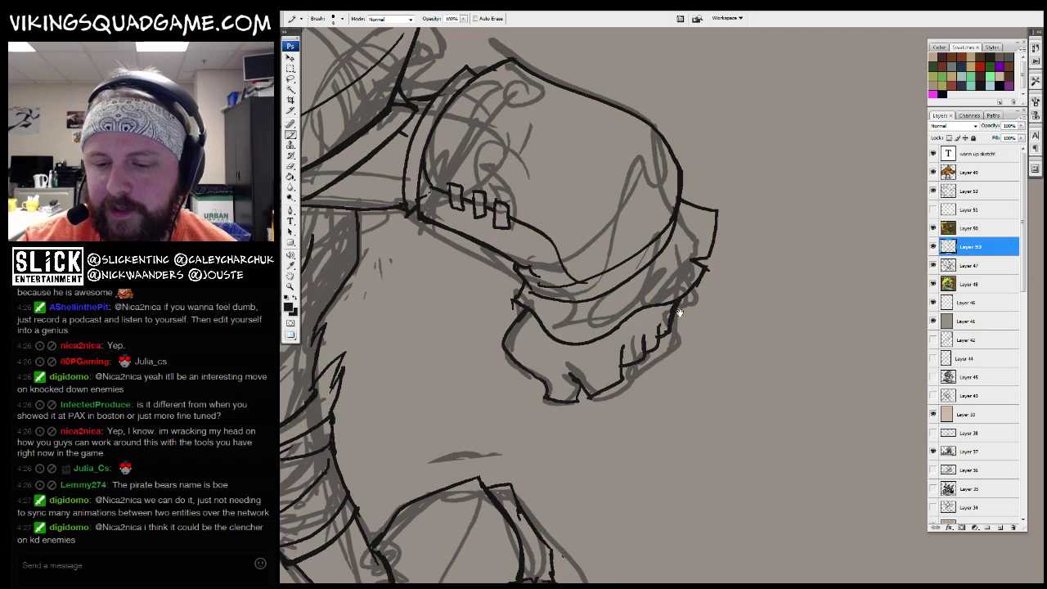
Ink an armour plate over the forearm guard with a thicker front edge, a lower edge line and round rivets
mouse_move(679, 313)
left_mouse_down()
mouse_move(606, 372)
mouse_move(573, 455)
left_mouse_up()
key("z")
key("b")
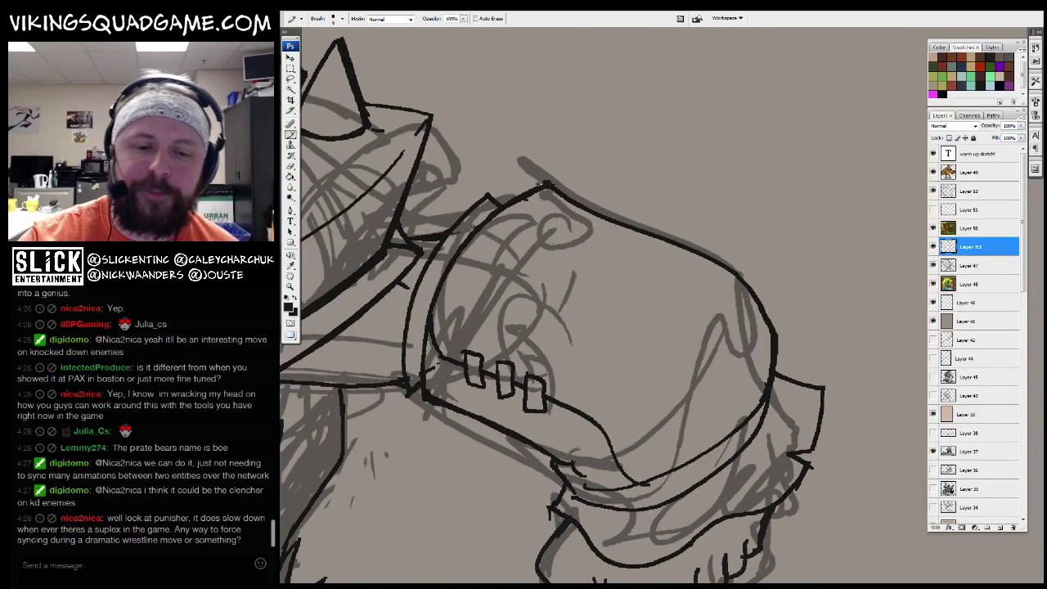
mouse_move(429, 307)
left_mouse_down()
mouse_move(687, 393)
mouse_move(769, 346)
mouse_move(751, 389)
mouse_move(790, 327)
mouse_move(766, 289)
mouse_move(557, 188)
mouse_move(579, 212)
mouse_move(577, 182)
mouse_move(580, 195)
mouse_move(532, 208)
left_mouse_up()
left_click_drag(482, 250, 481, 254)
Erase the old outline inside the armour plate's pointed corner and ink two short crease strokes along its edges
key("e")
left_click_drag(768, 322, 746, 292)
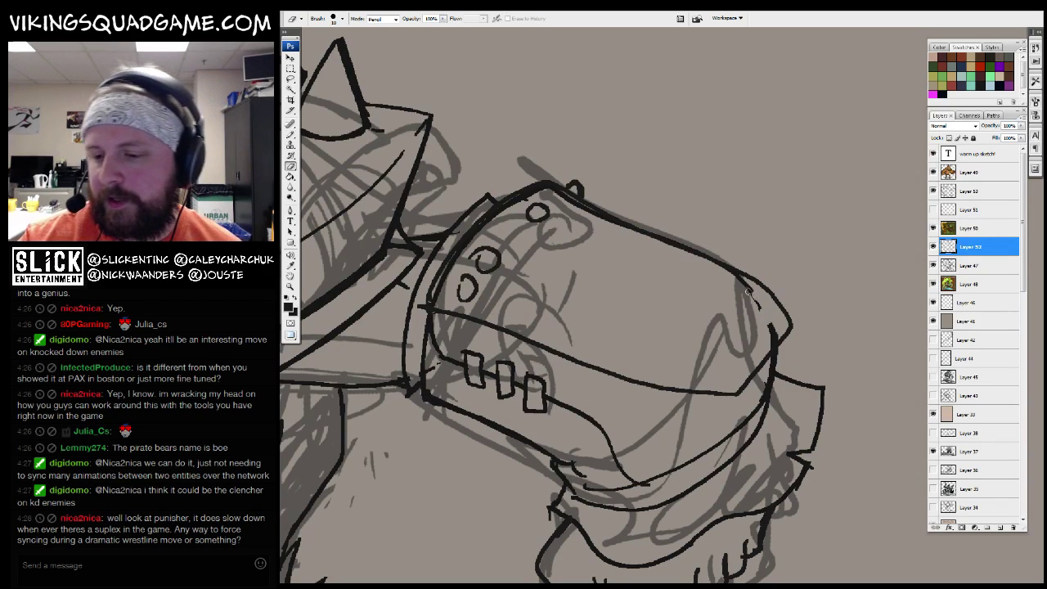
left_click_drag(768, 339, 697, 313)
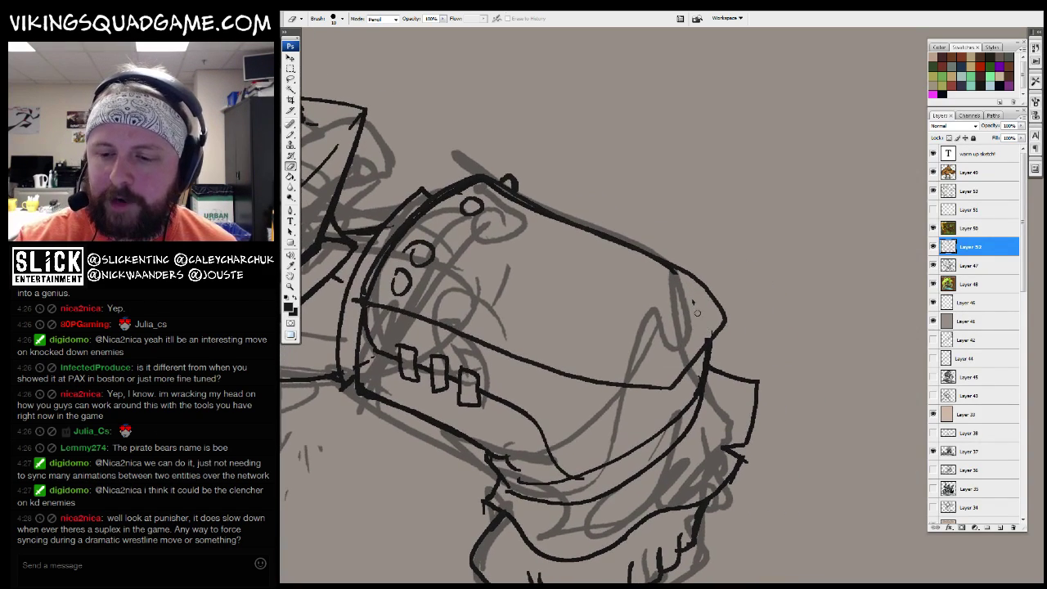
key("b")
key("z")
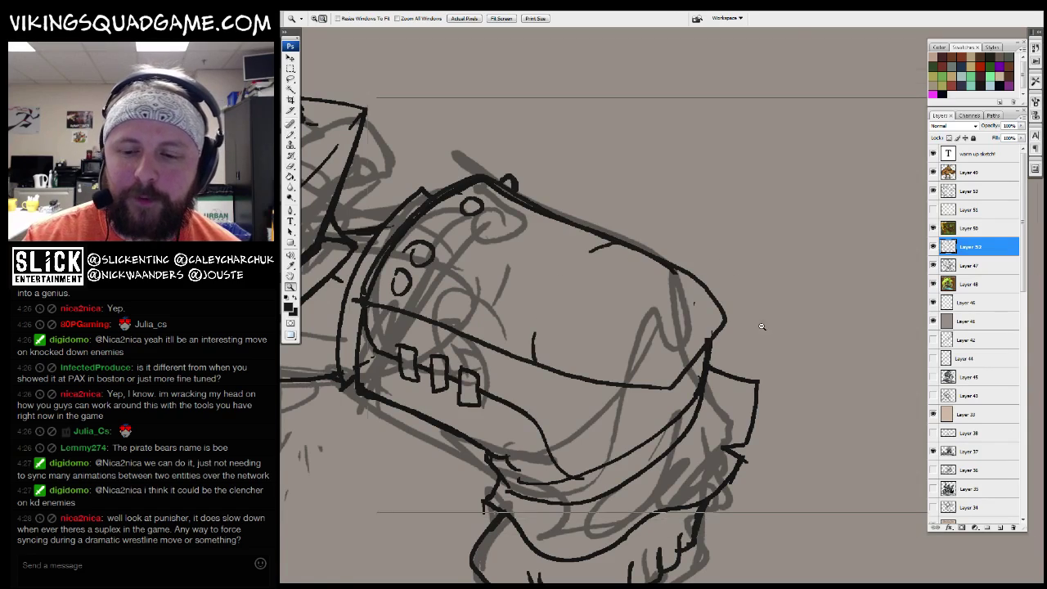
mouse_move(761, 360)
left_mouse_down()
mouse_move(734, 409)
mouse_move(729, 374)
left_mouse_up()
key("w")
left_click(753, 319)
key("z")
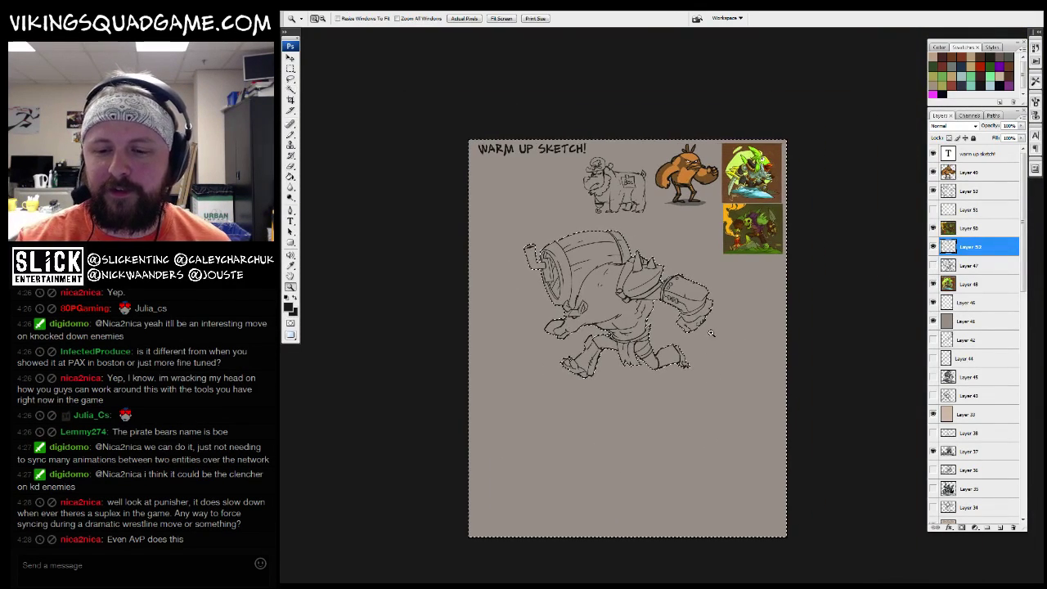
left_click_drag(753, 319, 768, 396)
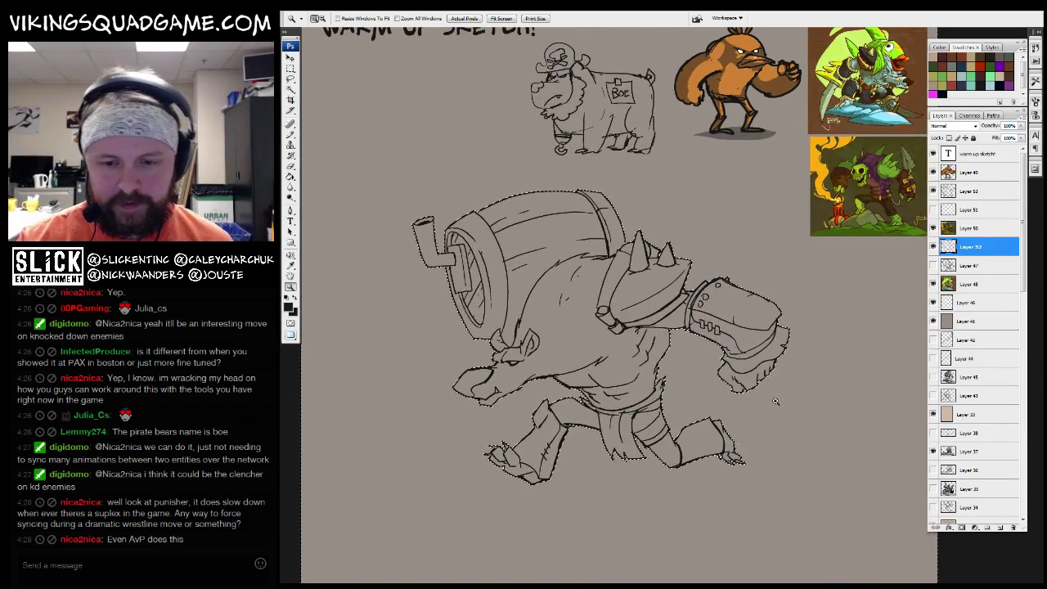
key("b")
key("ctrl+d")
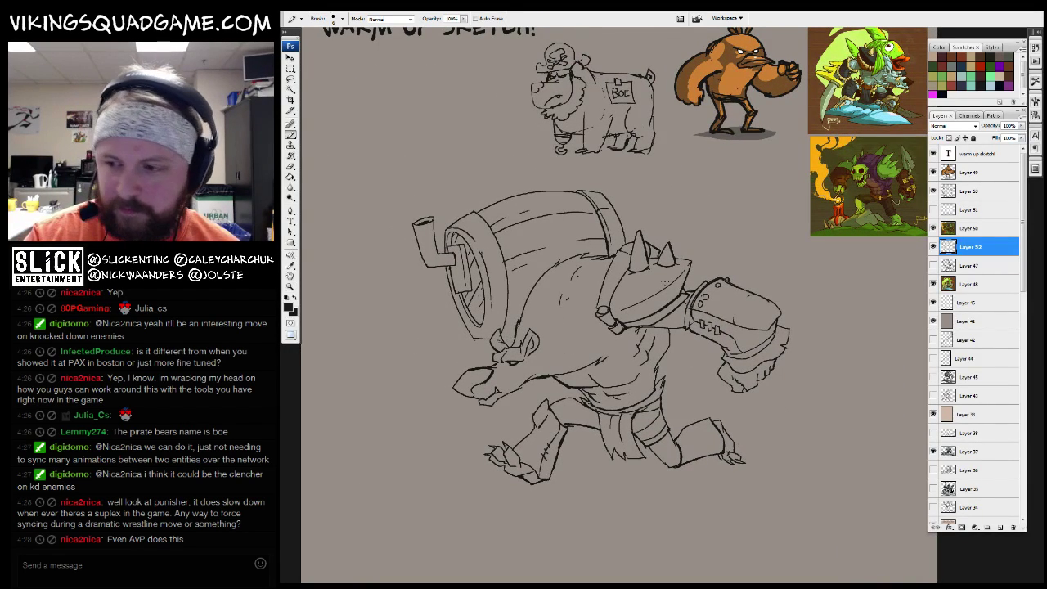
Select the empty background around the creature's line art with the Magic Wand
left_click_drag(682, 265, 698, 255)
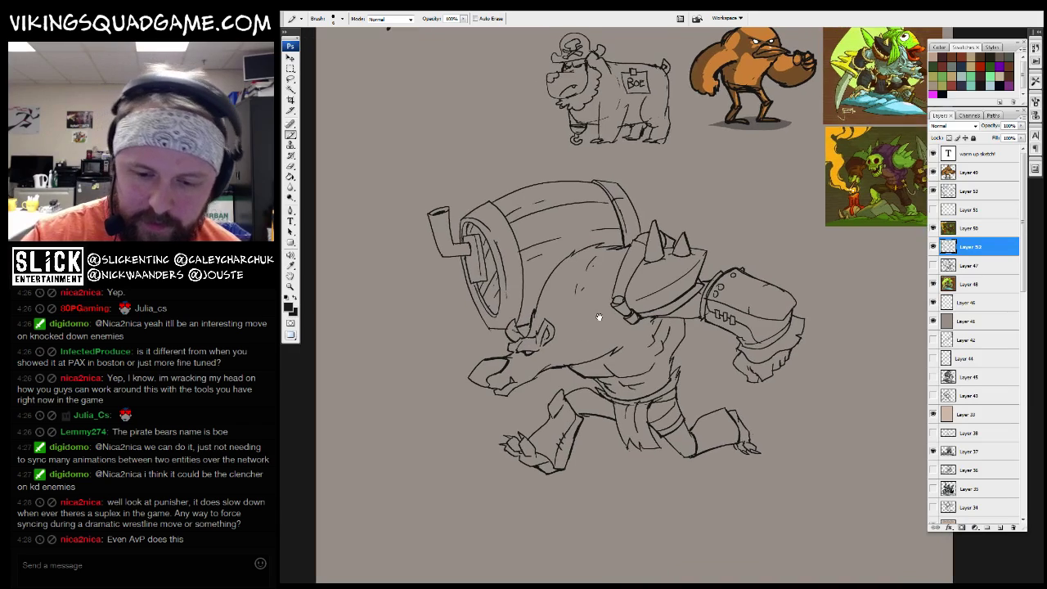
key("z")
key("ctrl+minus")
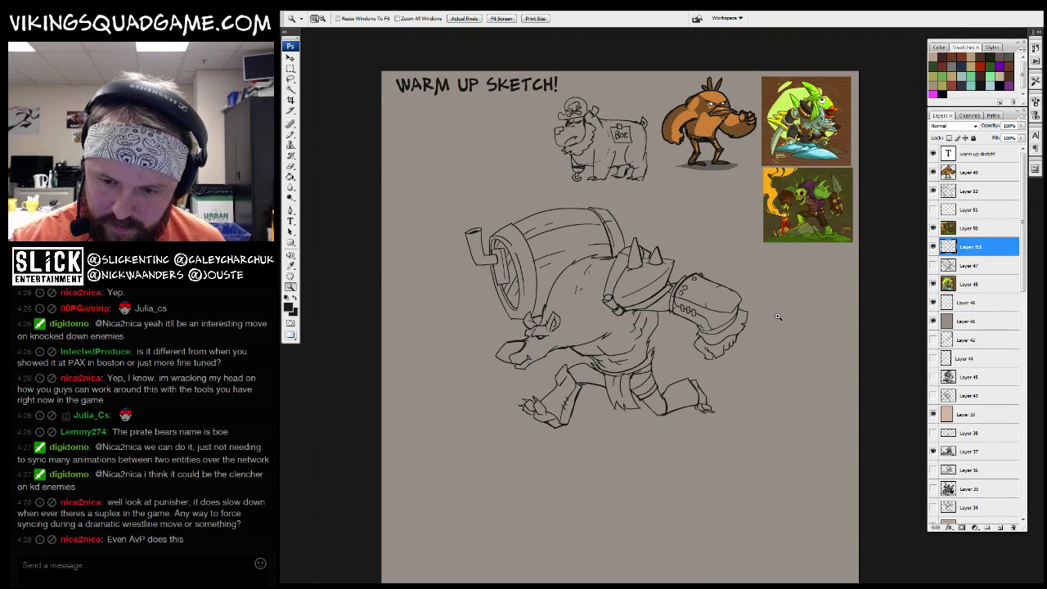
key("w")
left_click(728, 250)
left_click_drag(728, 251, 665, 324)
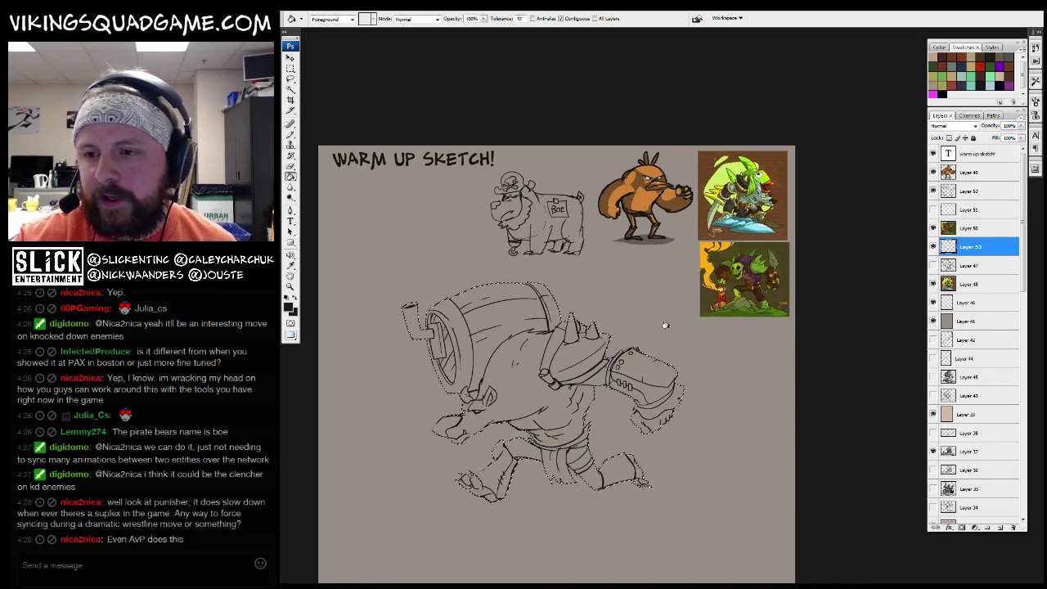
Set the foreground colour to the light blue from the fish-hat warrior artwork
key("z")
left_click(747, 180)
left_click(557, 379, "alt")
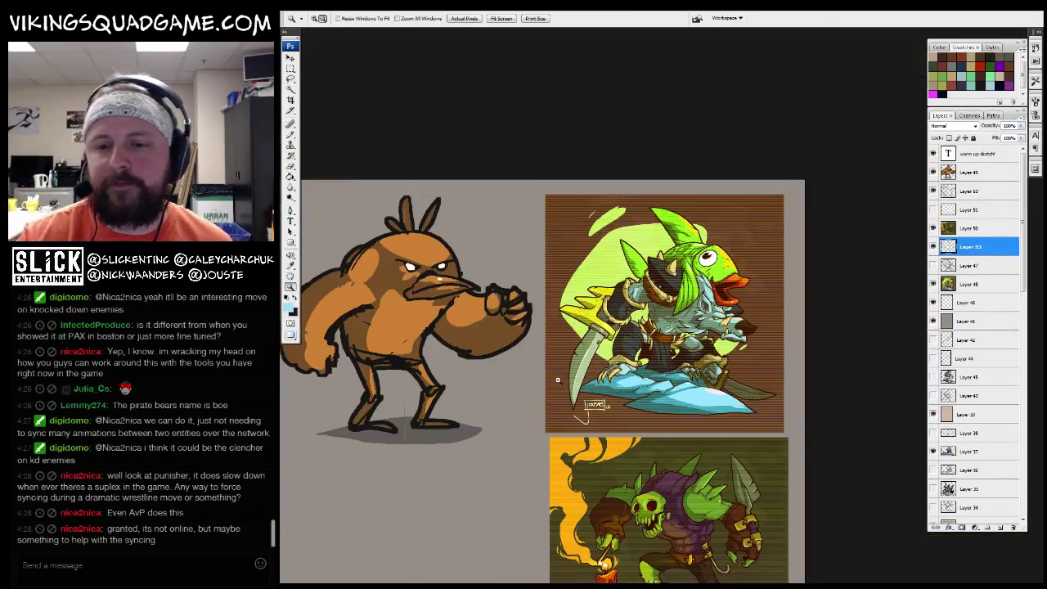
Add a layer directly beneath the line art and fill the creature's selected silhouette with light blue using the Paint Bucket
left_click(557, 379, "alt")
left_click(533, 437)
left_click(981, 265)
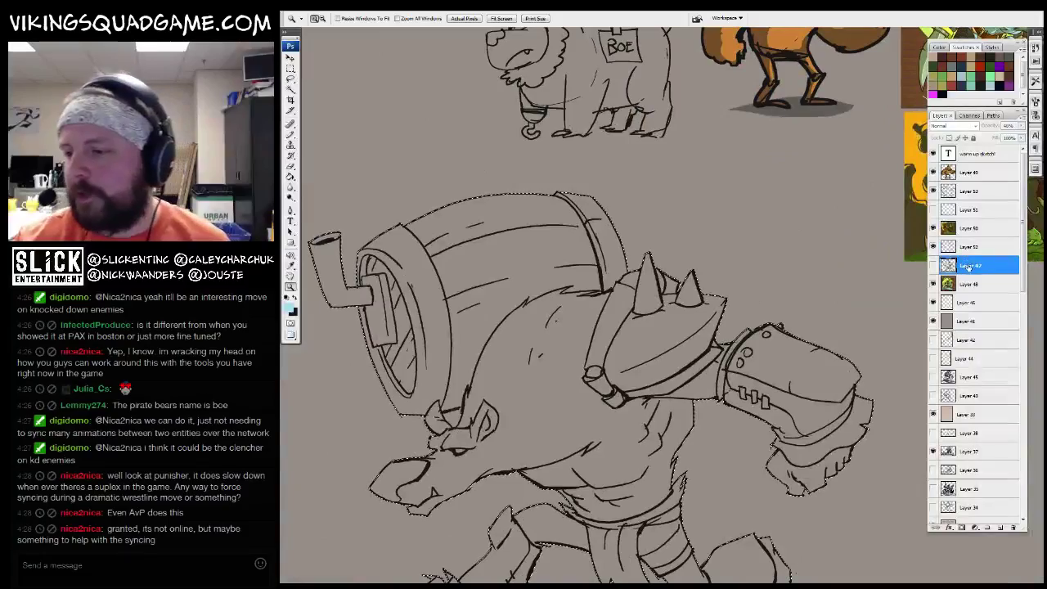
left_click(998, 528)
key("g")
left_click(572, 368)
scroll(783, 323, "right", 5)
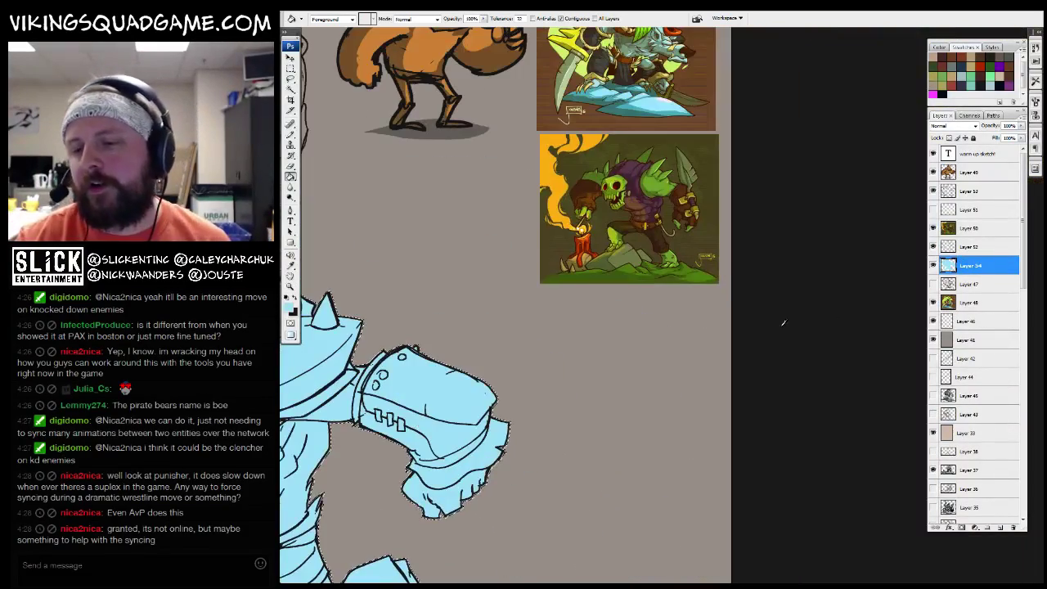
Add another layer beneath the light blue fill and fill the creature's silhouette with black on it
scroll(783, 323, "down", 3)
key("ctrl+shift+alt+n")
scroll(832, 282, "up", 2)
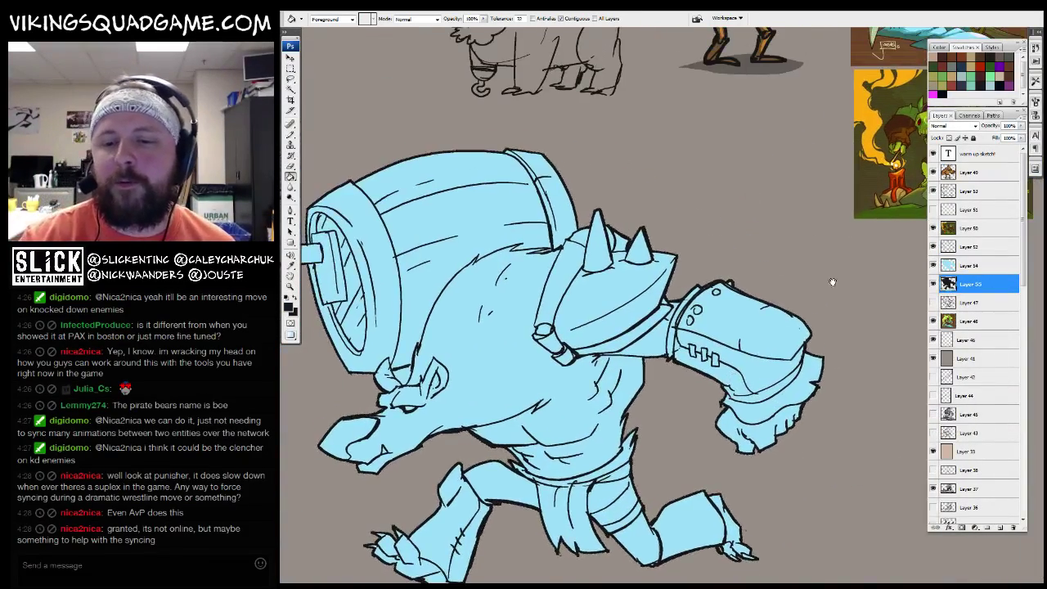
Thicken the outlines of both shoulder-armour spikes on Layer 52 with a larger round brush preset
left_click_drag(833, 282, 547, 446)
left_click(970, 246)
key("b")
scroll(418, 241, "up", 3)
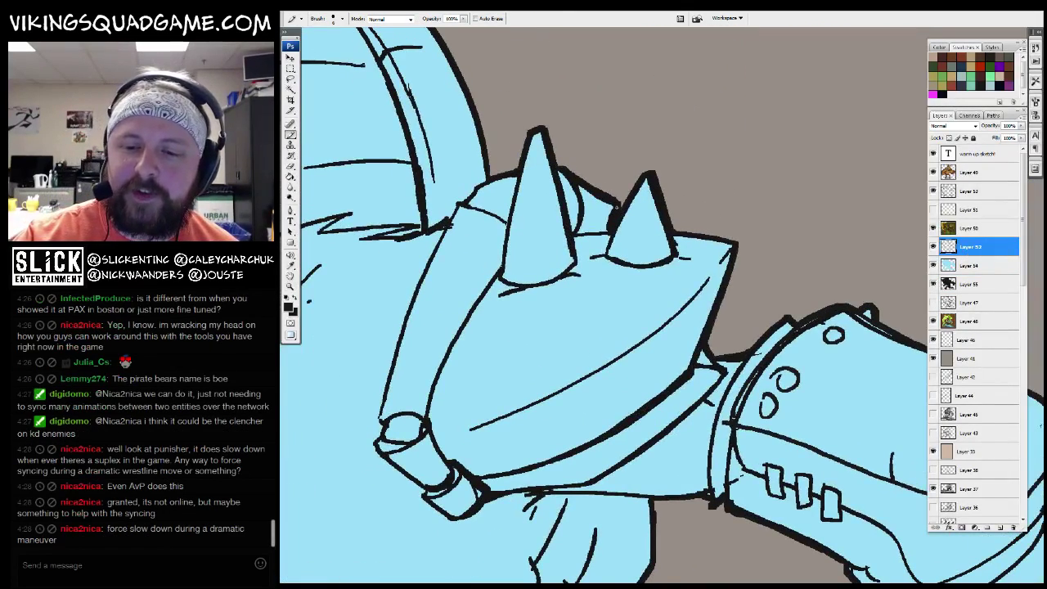
right_click(622, 260)
left_click_drag(725, 413, 725, 355)
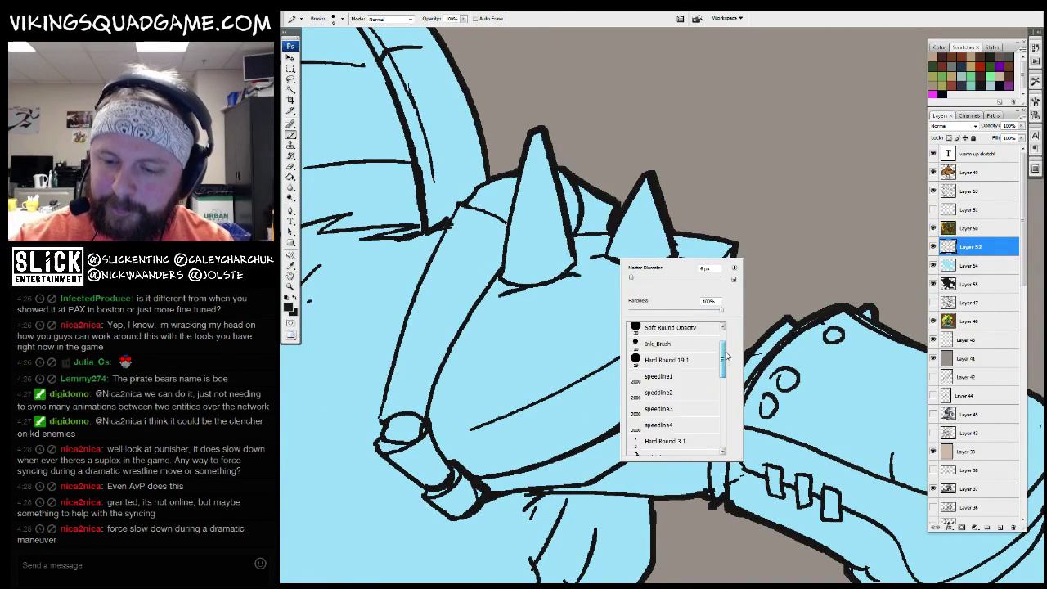
double_click(662, 383)
left_click_drag(569, 340, 573, 359)
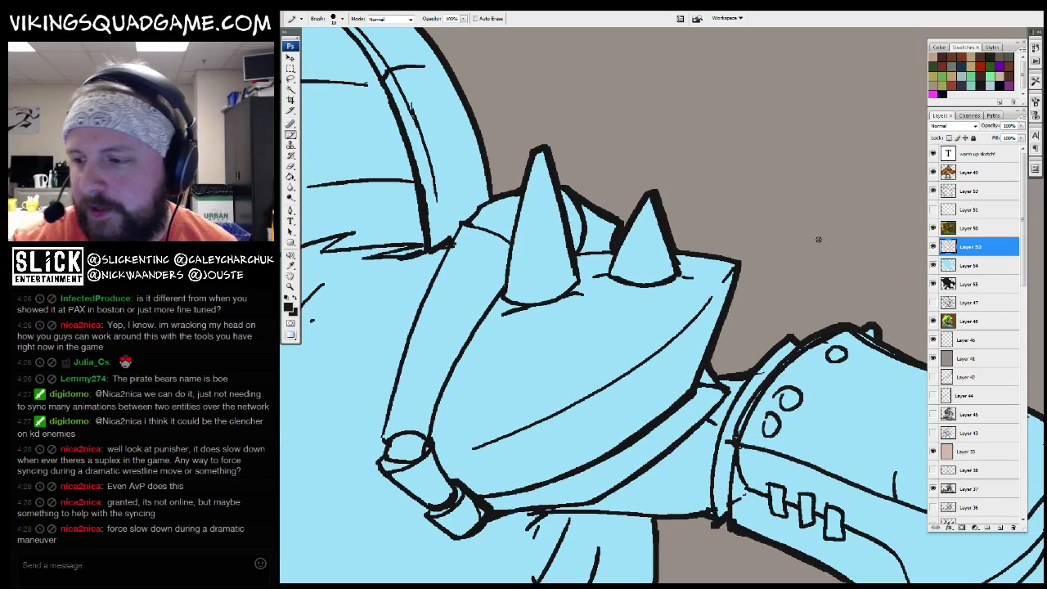
left_click_drag(617, 244, 639, 248)
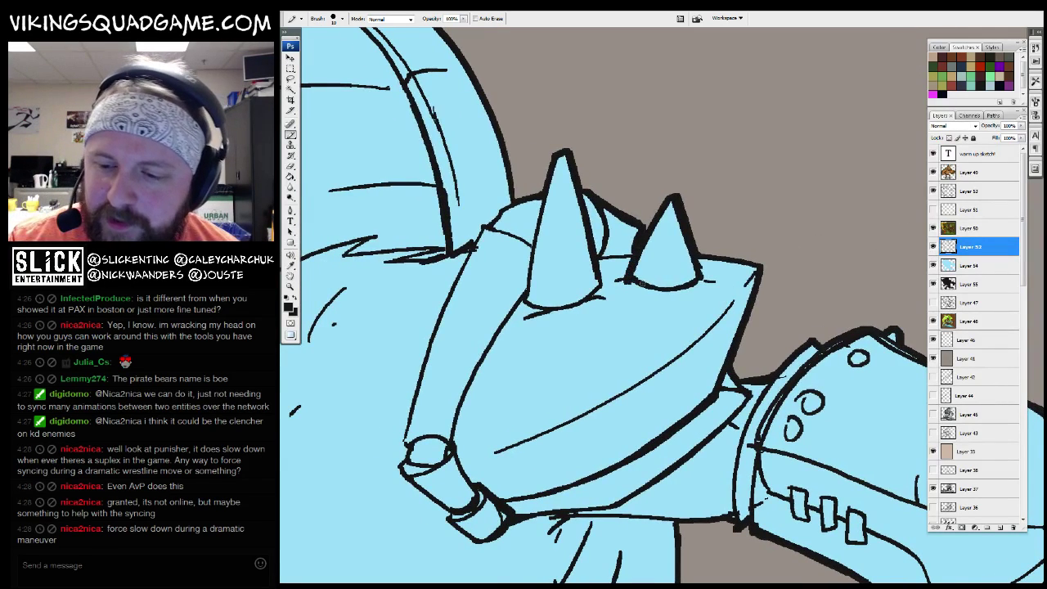
left_click_drag(687, 273, 698, 285)
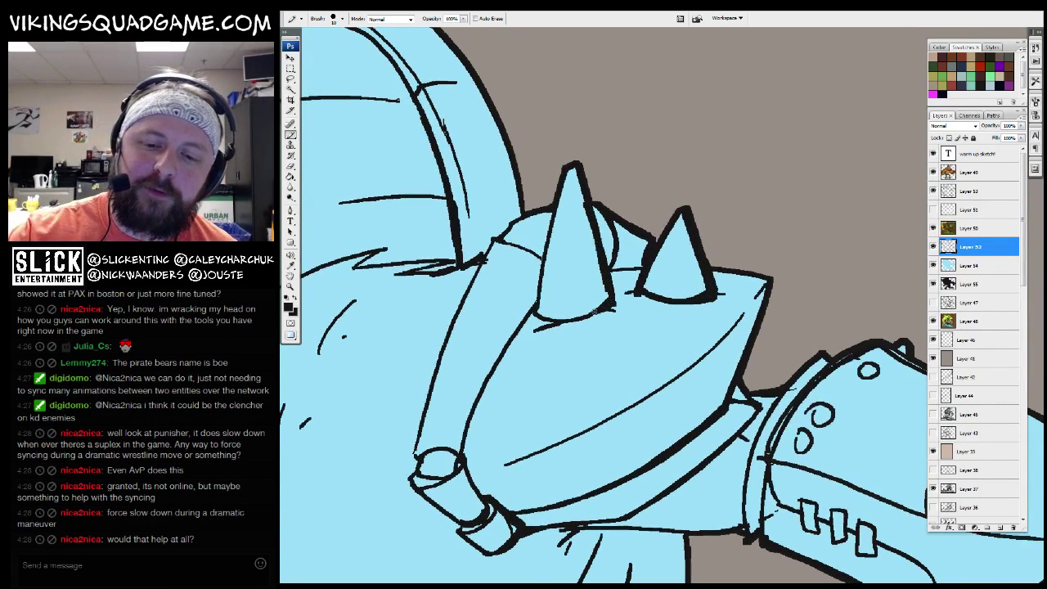
left_click_drag(525, 215, 592, 155)
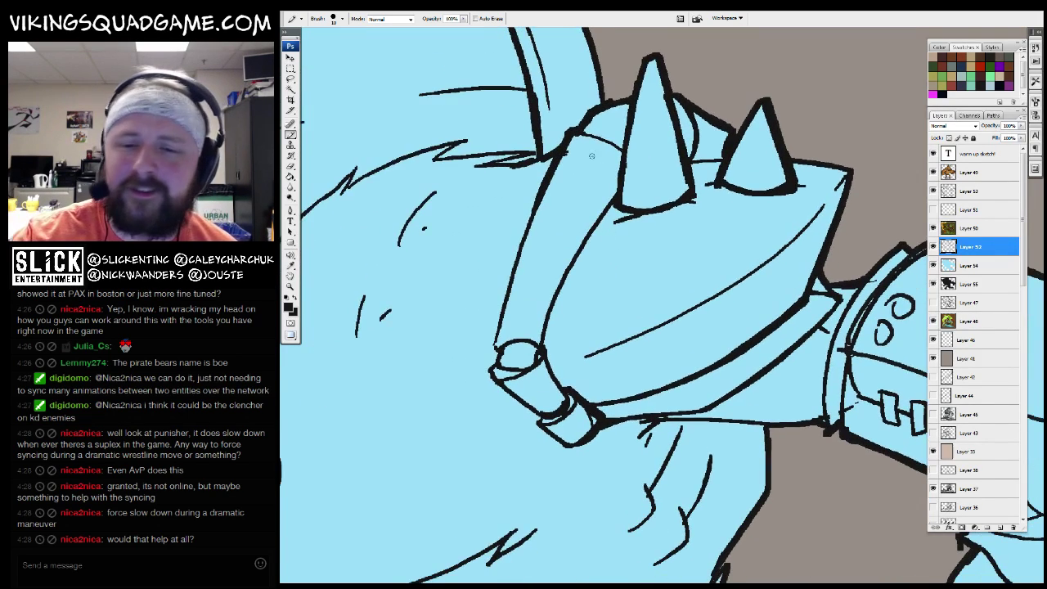
Thicken the shoulder armour's inner edge, strap tube and lower rim, plus the cuff edge of the forearm guard
key("z")
left_click(619, 270, "alt")
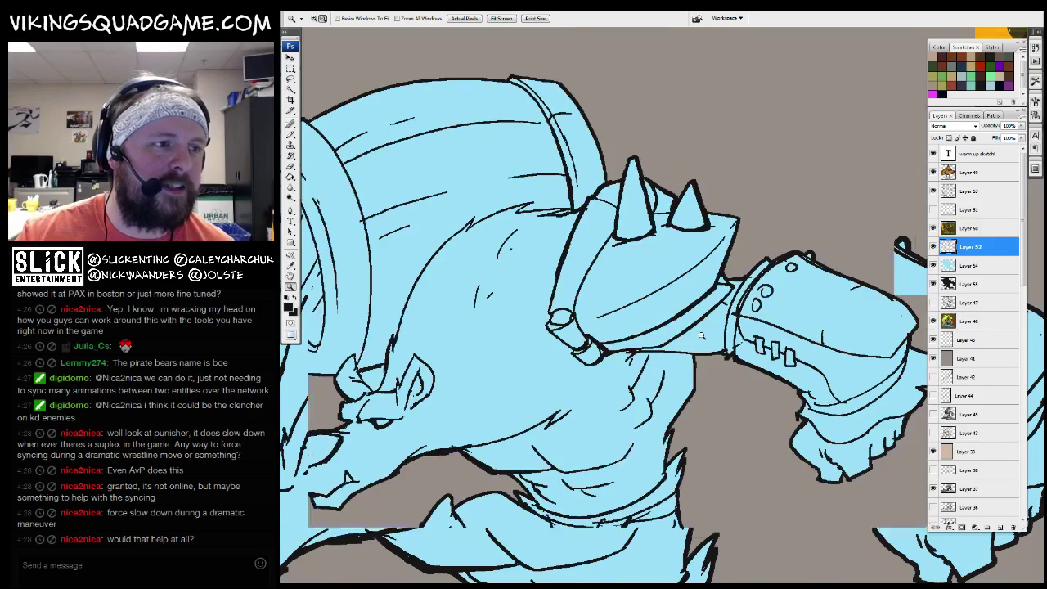
left_click(631, 390)
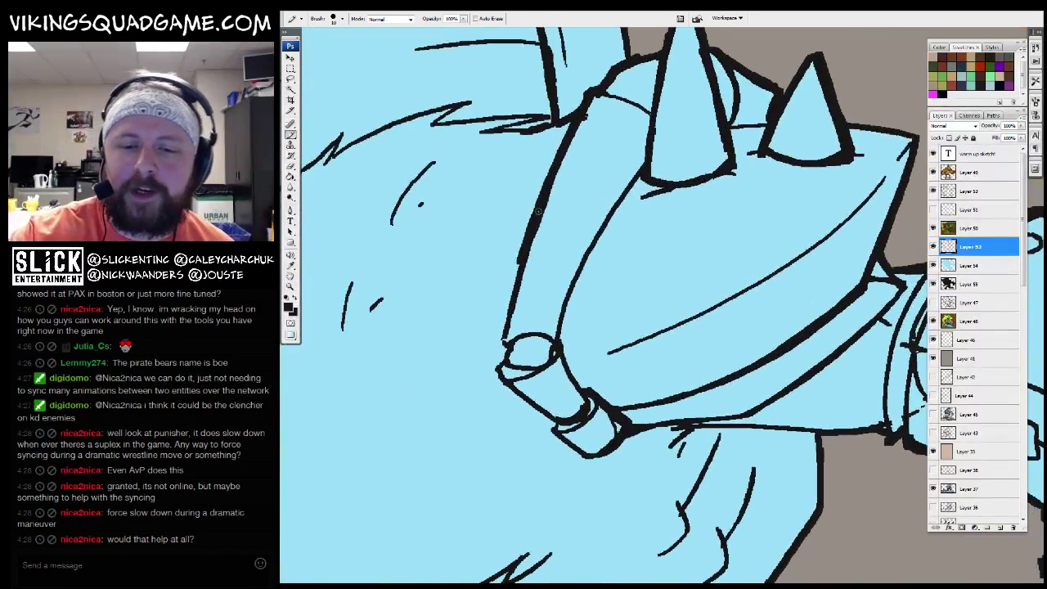
key("b")
mouse_move(499, 359)
left_mouse_down()
mouse_move(481, 295)
mouse_move(529, 358)
mouse_move(579, 393)
mouse_move(547, 370)
mouse_move(571, 391)
mouse_move(628, 360)
mouse_move(761, 345)
mouse_move(775, 255)
left_mouse_up()
scroll(634, 355, "right", 3)
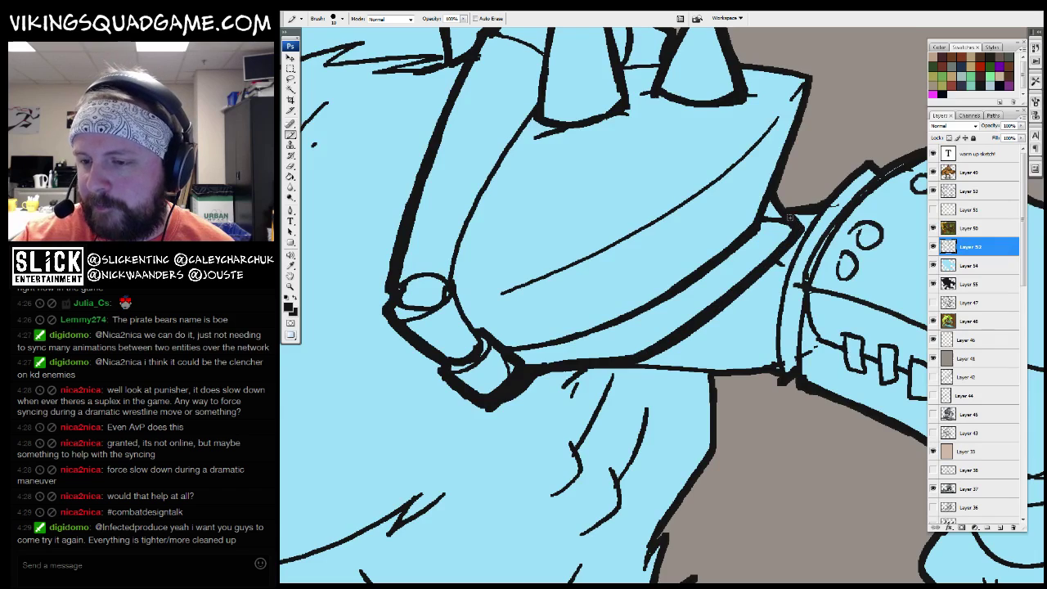
mouse_move(789, 216)
left_mouse_down()
mouse_move(659, 286)
mouse_move(664, 254)
mouse_move(610, 346)
mouse_move(613, 332)
mouse_move(600, 392)
left_mouse_up()
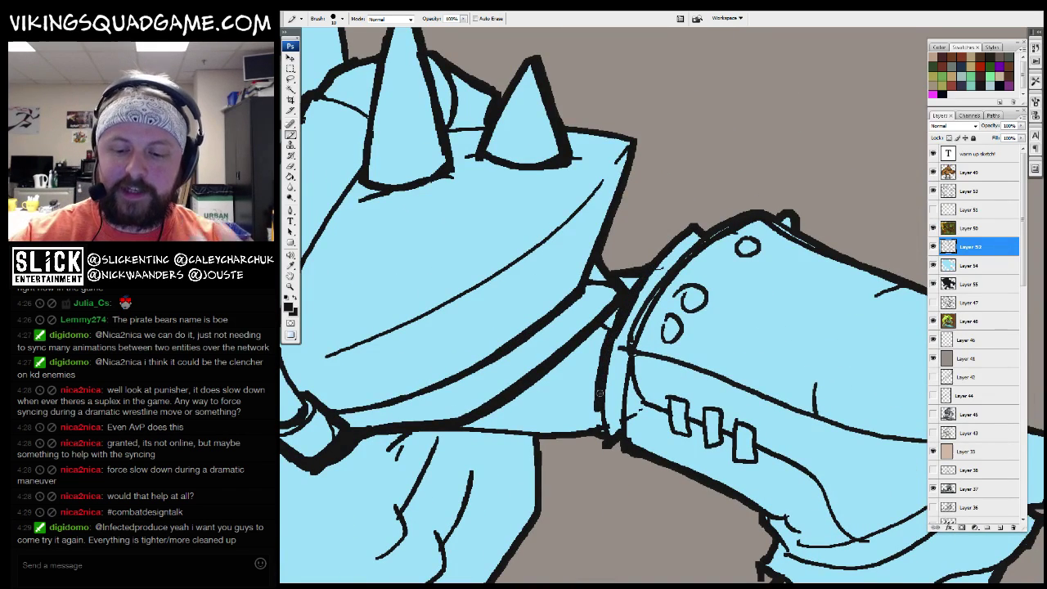
mouse_move(632, 352)
left_mouse_down()
mouse_move(617, 430)
mouse_move(705, 243)
left_mouse_up()
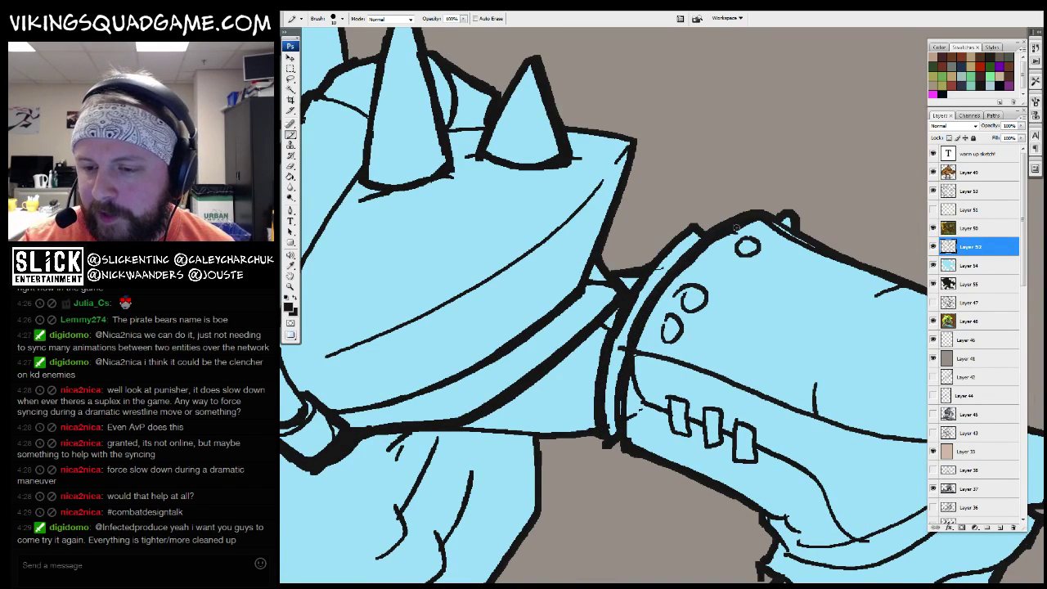
Add weight to the muscle creases below the shoulder armour, the belly folds and the waistline
left_click_drag(533, 323, 770, 312)
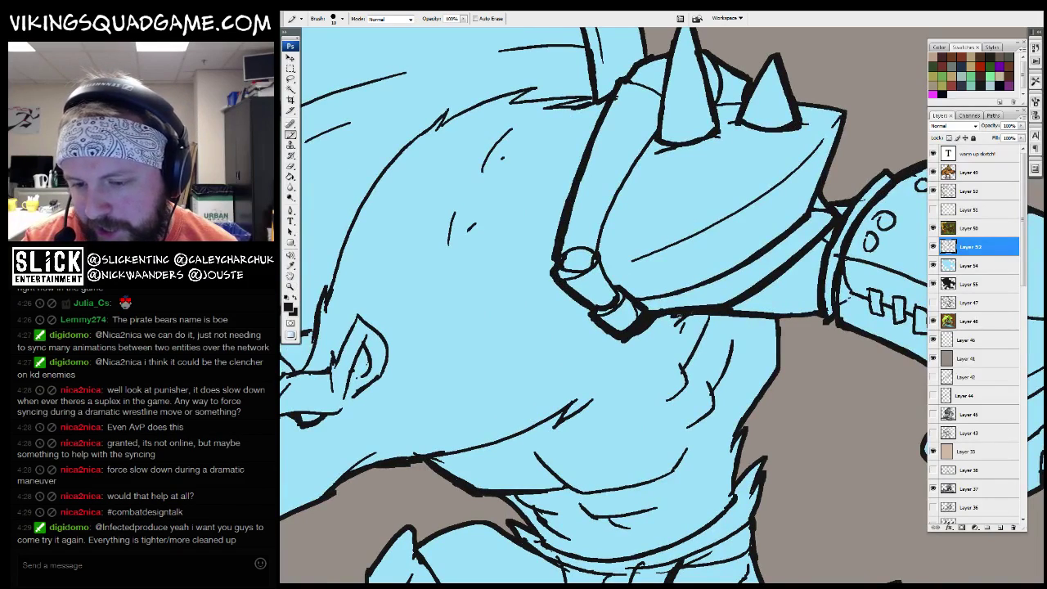
left_click_drag(693, 346, 676, 287)
left_click_drag(697, 340, 679, 360)
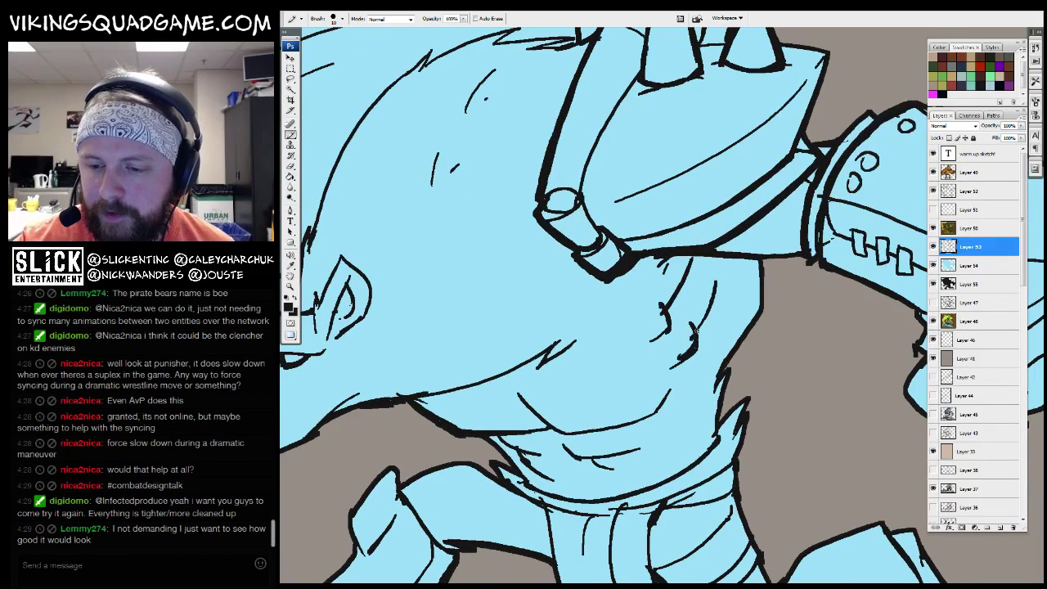
left_click_drag(699, 322, 690, 347)
left_click_drag(718, 275, 695, 334)
left_click_drag(712, 371, 732, 342)
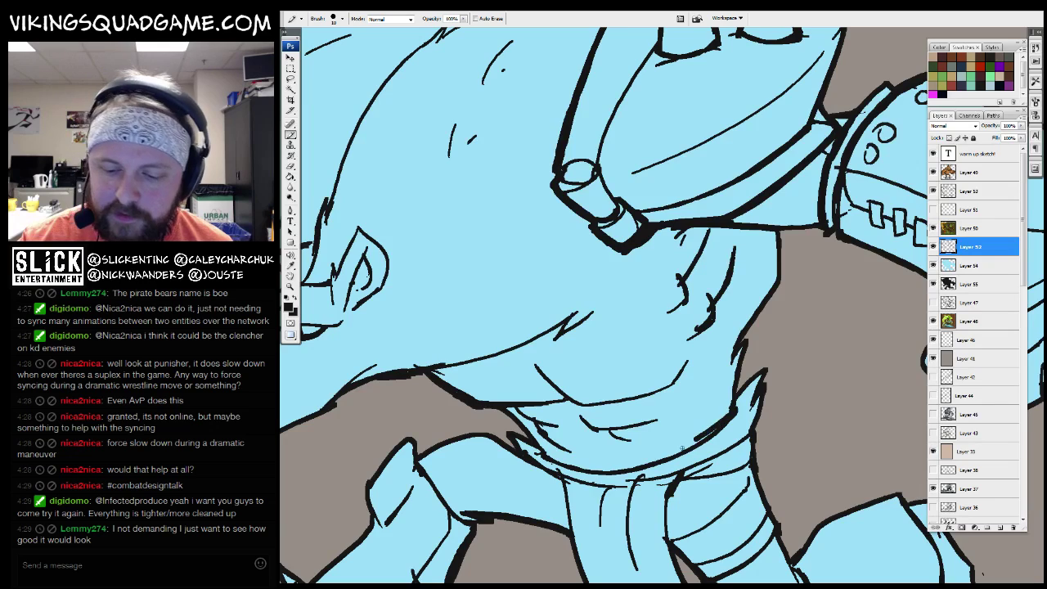
left_click_drag(681, 447, 688, 440)
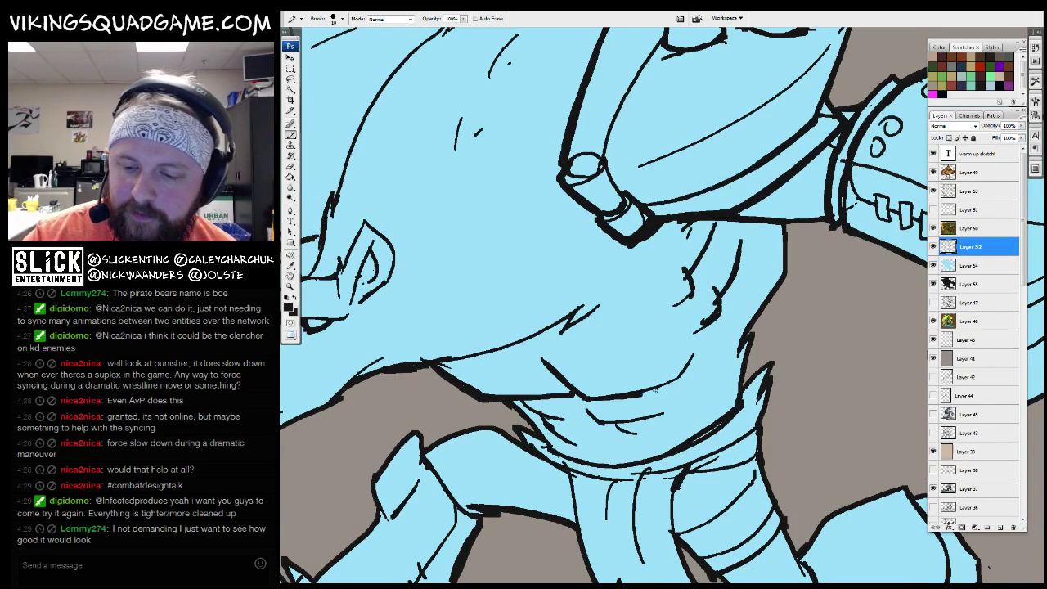
Thicken the lower contour of the creature's neck and the fur tufts where it meets the chest
left_click_drag(737, 278, 827, 290)
left_click_drag(515, 361, 615, 328)
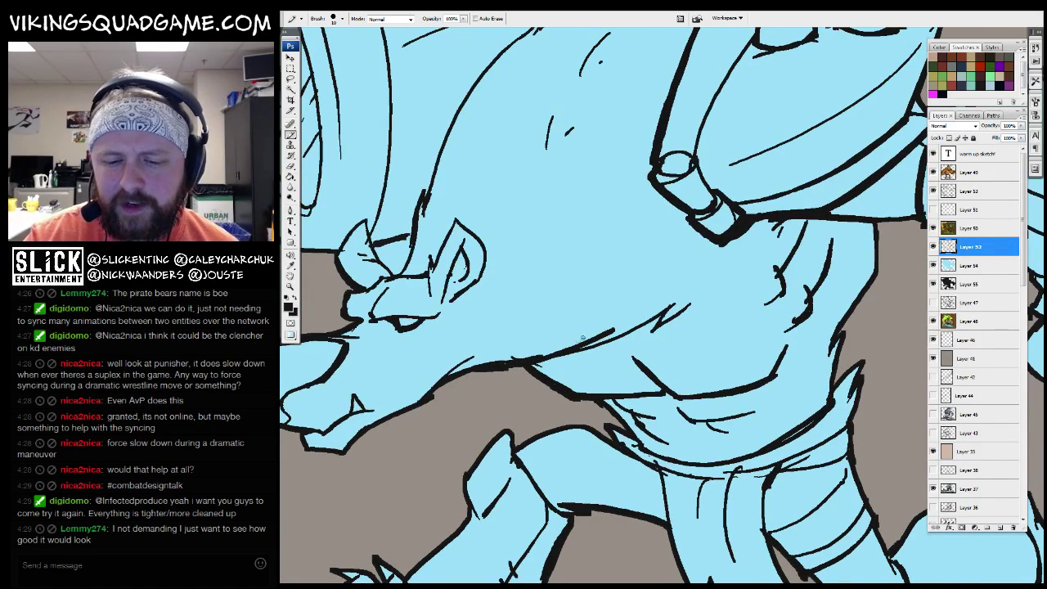
key("ctrl+z")
mouse_move(532, 364)
left_mouse_down()
mouse_move(640, 343)
mouse_move(629, 391)
mouse_move(642, 448)
left_mouse_up()
key("ctrl+minus")
key("ctrl+minus")
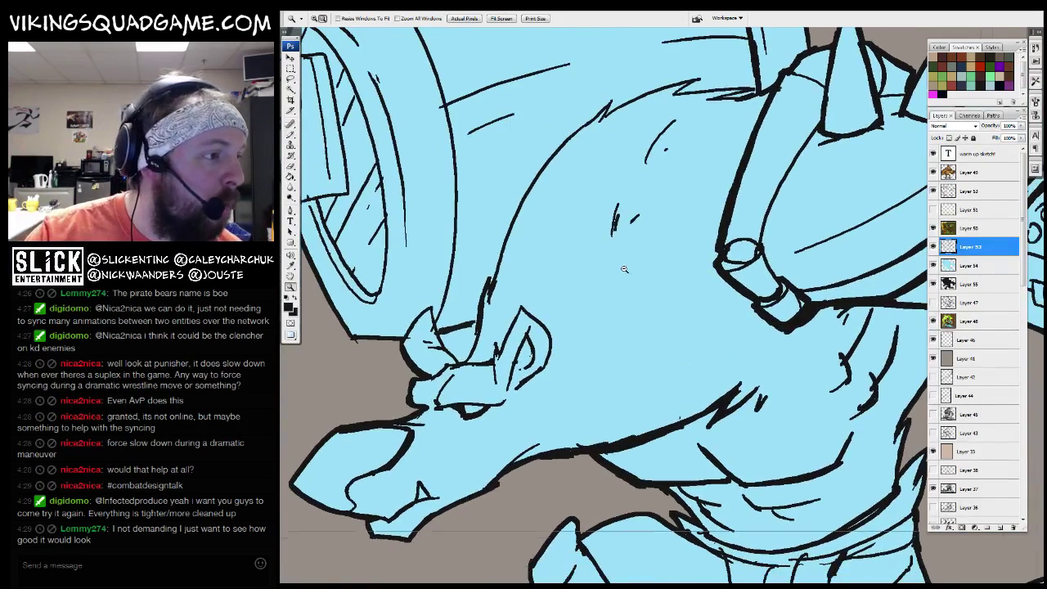
key("ctrl+plus")
key("ctrl+plus")
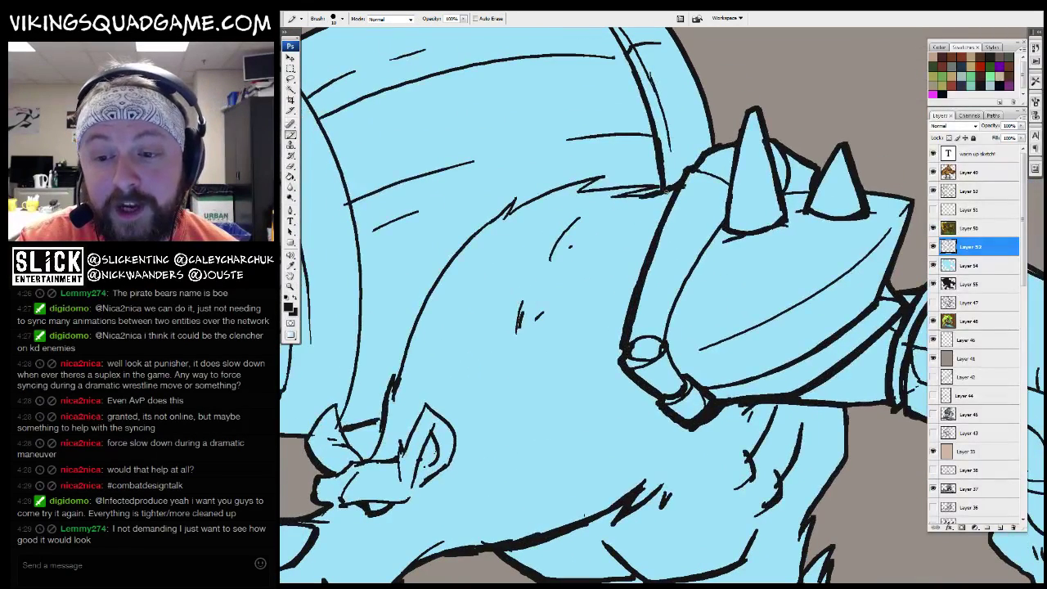
Thicken the fur tufts and the back contour from the shoulder armour down to the head
left_click_drag(669, 185, 577, 187)
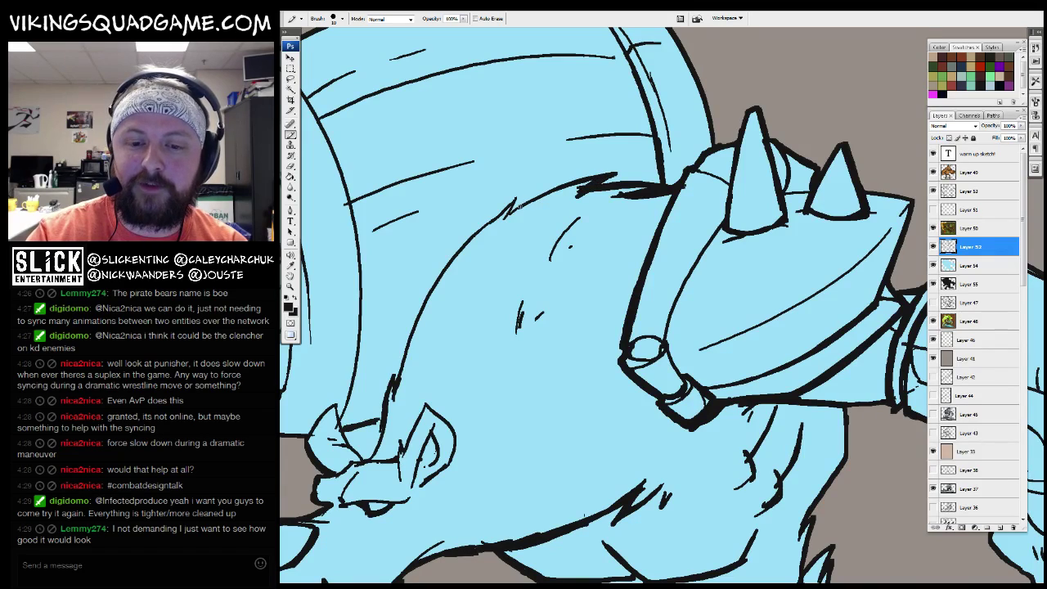
left_click_drag(508, 210, 561, 155)
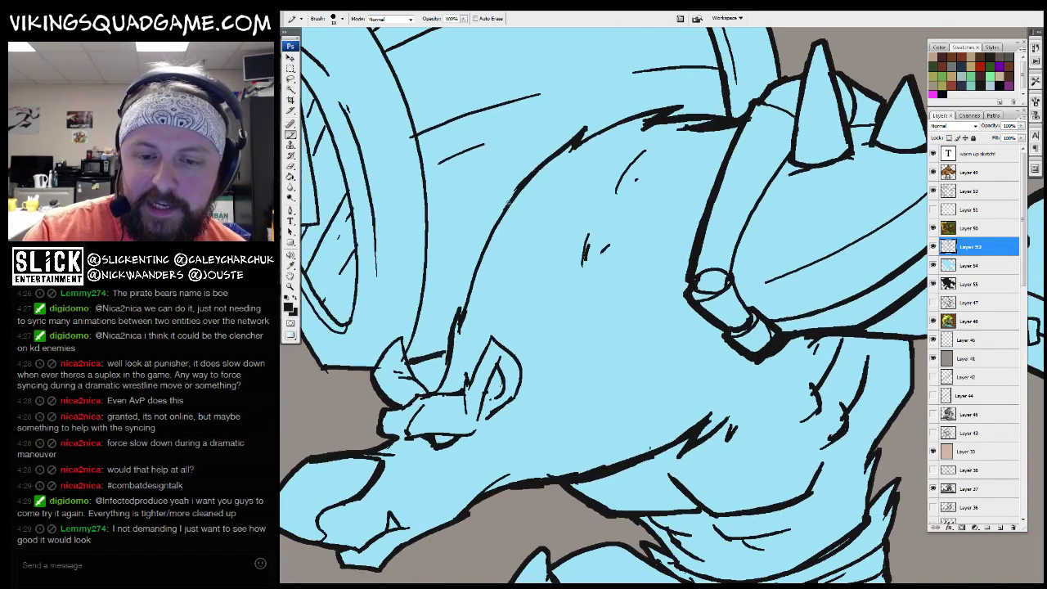
left_click_drag(460, 304, 469, 273)
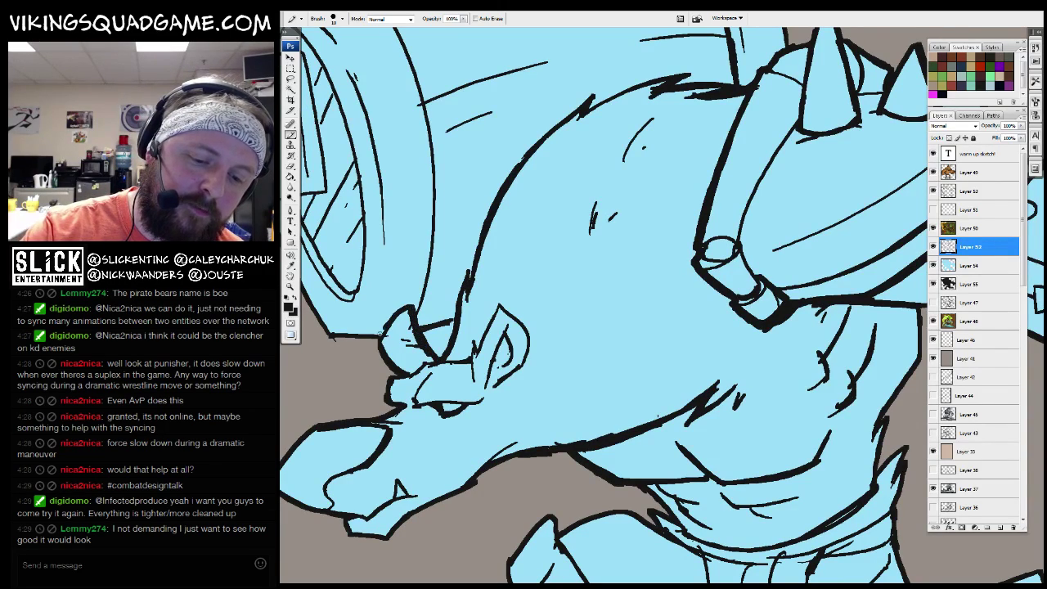
Thicken the barrel opening's inner rim, the outline of the plate inside it and the pipe's upper edge
left_click_drag(352, 237, 490, 366)
mouse_move(489, 425)
left_mouse_down()
mouse_move(468, 237)
mouse_move(406, 172)
left_mouse_up()
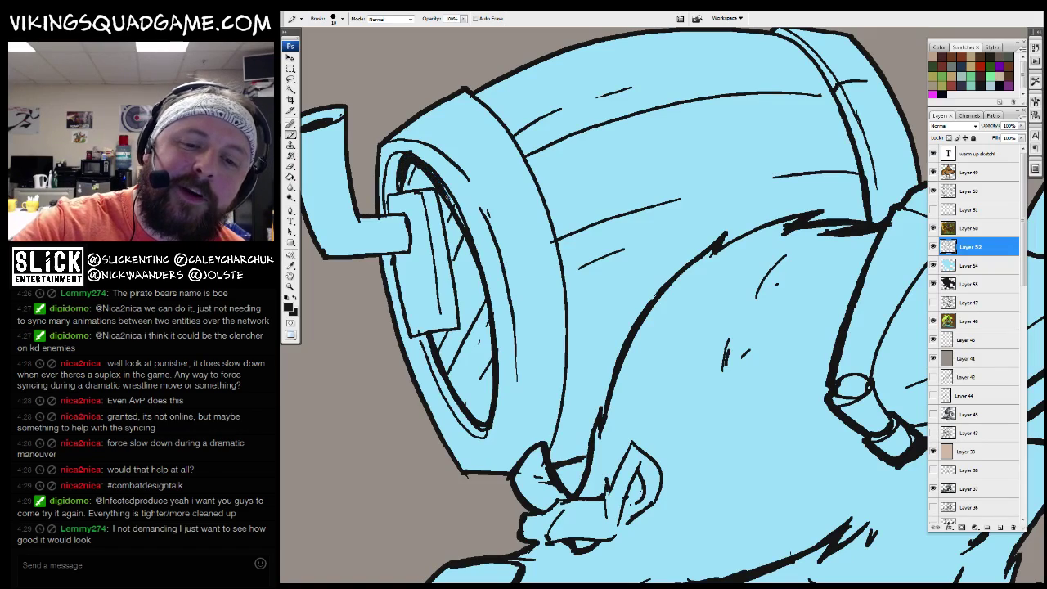
left_click_drag(401, 191, 413, 177)
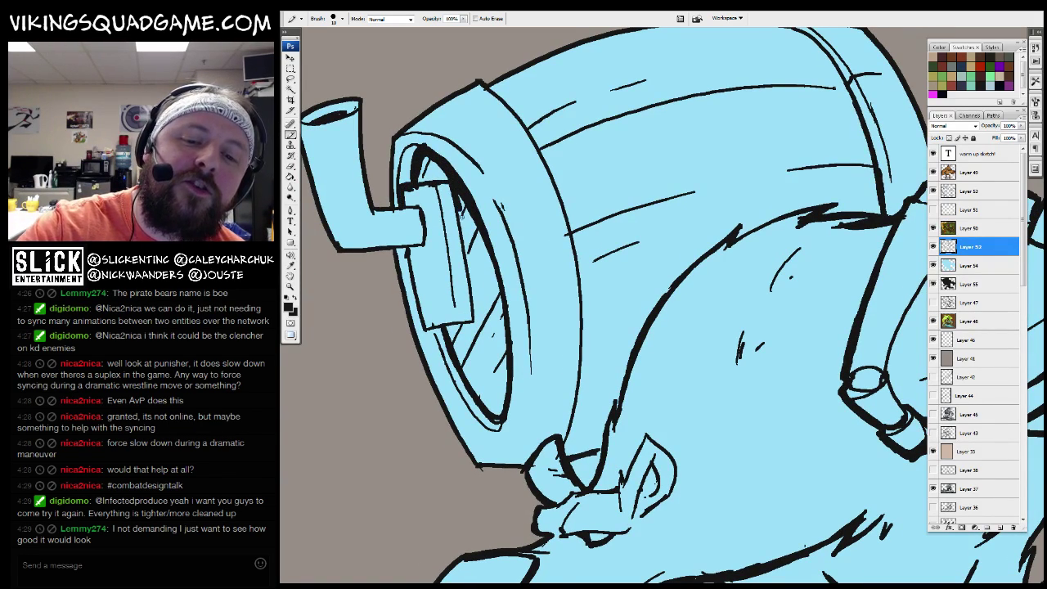
left_click_drag(462, 212, 478, 324)
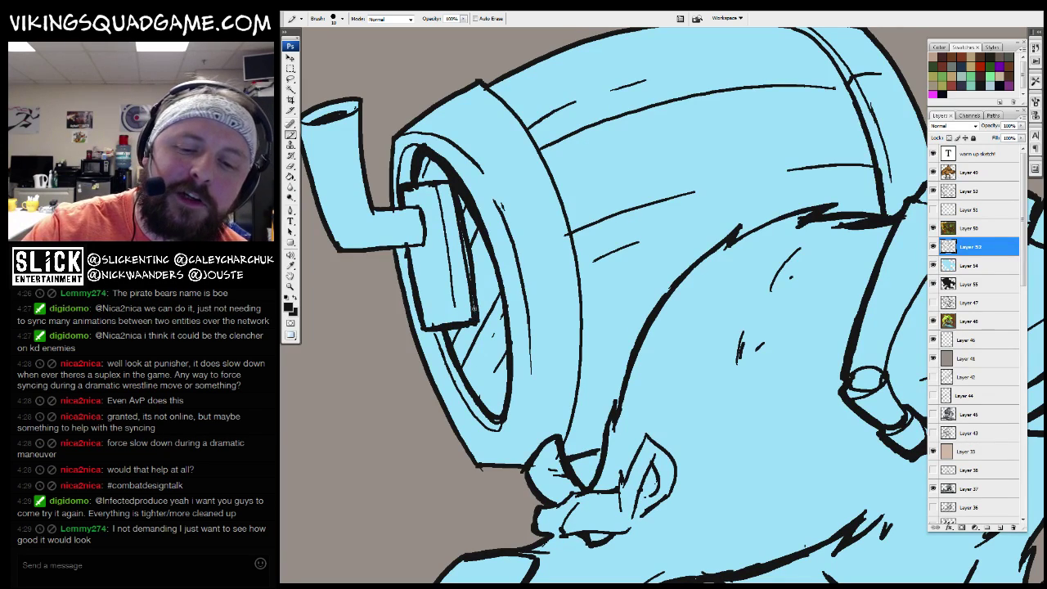
left_click_drag(463, 234, 501, 275)
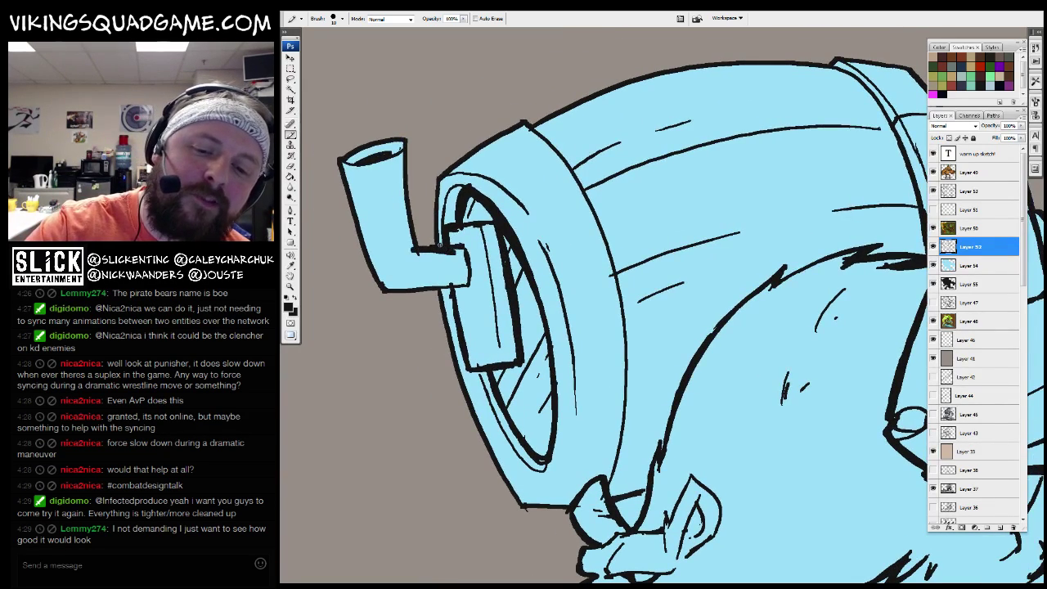
scroll(466, 286, "down", 6)
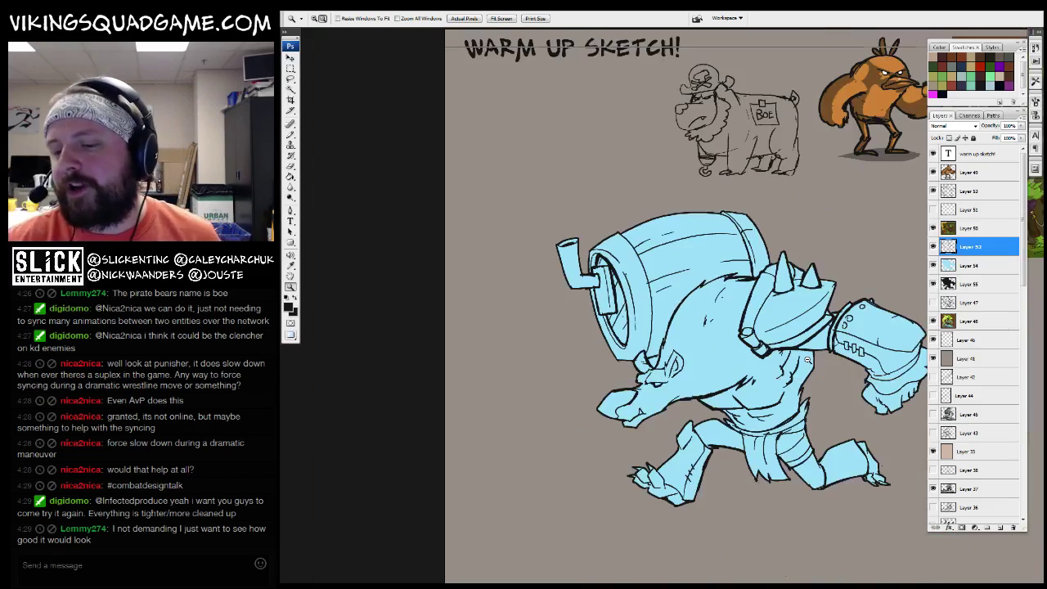
Examine the inked lines around the creature's face and waist up close for spots that need more weight
scroll(788, 399, "up", 6)
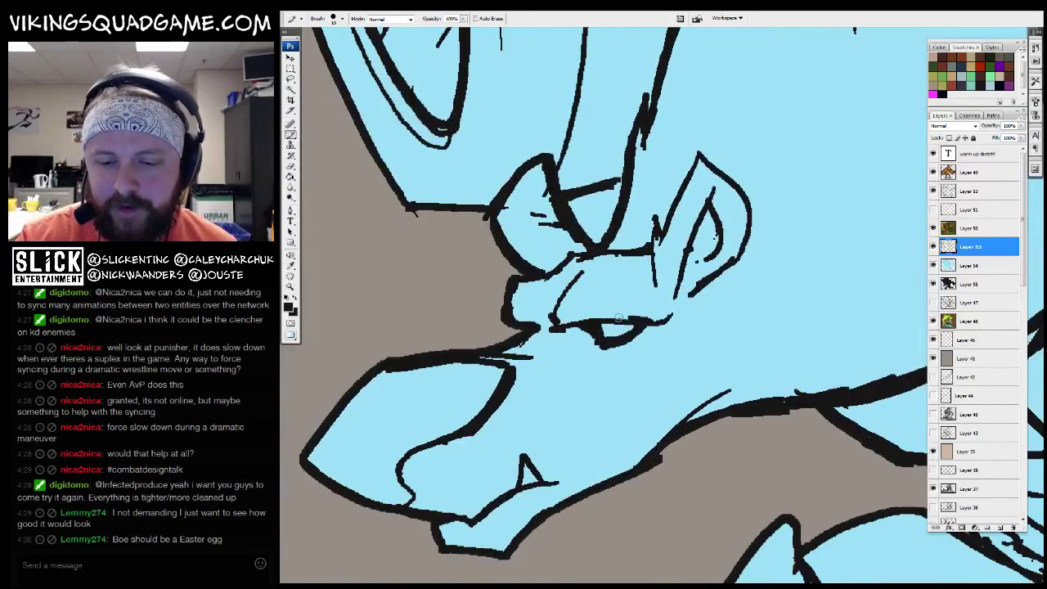
scroll(685, 294, "up", 8)
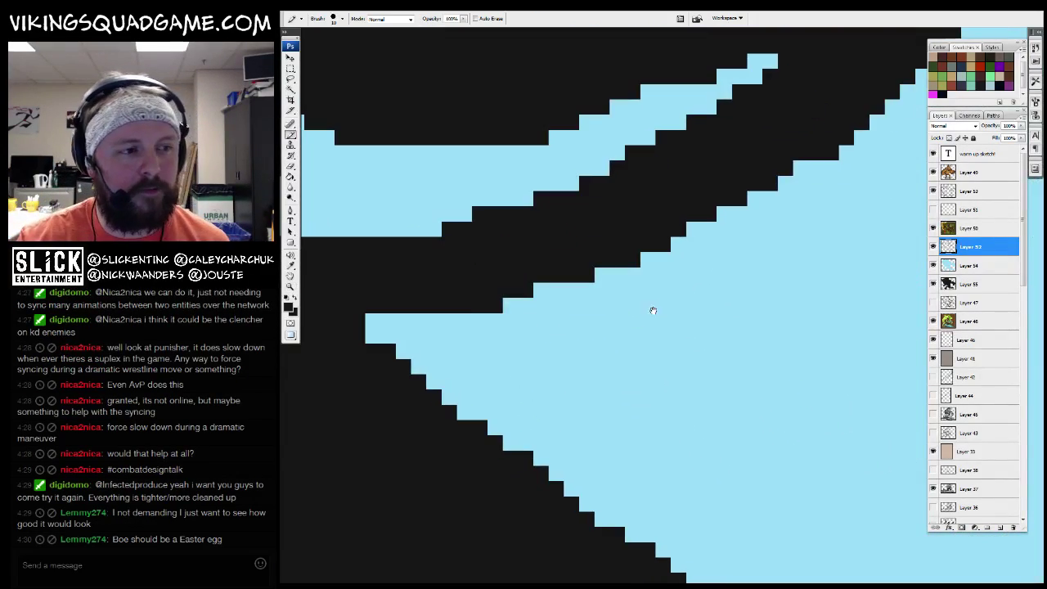
right_click(665, 269)
left_click(696, 286)
scroll(656, 480, "down", 4)
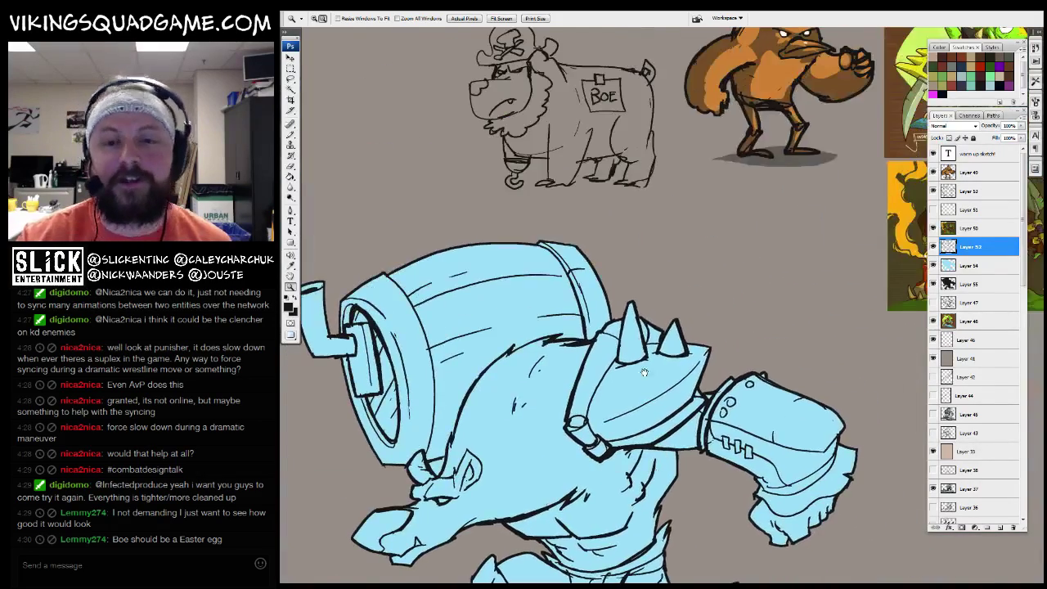
scroll(656, 480, "up", 8)
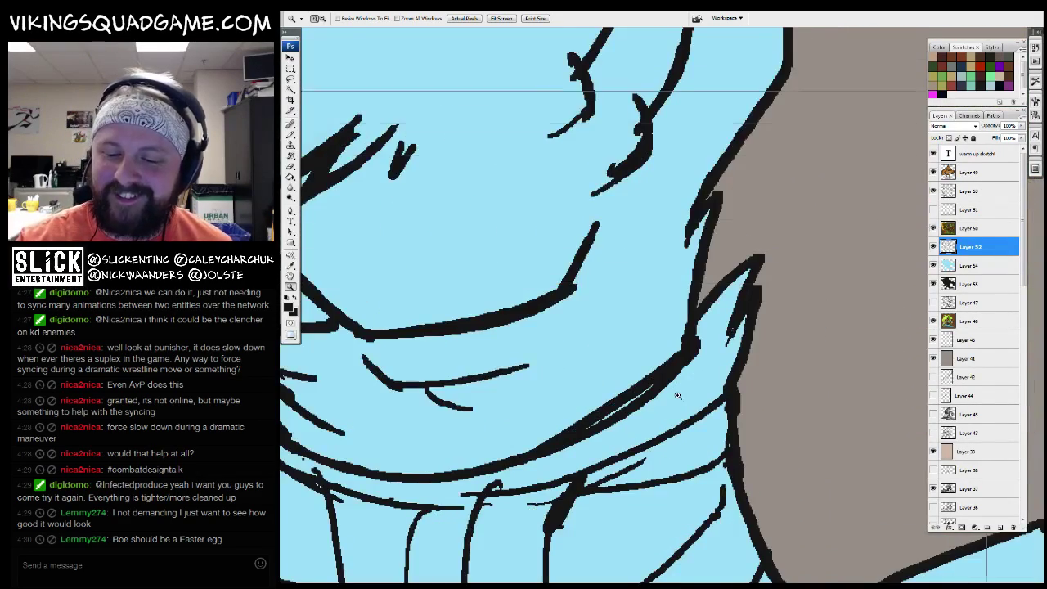
scroll(677, 396, "up", 1)
left_click_drag(600, 415, 601, 417)
right_click(695, 339)
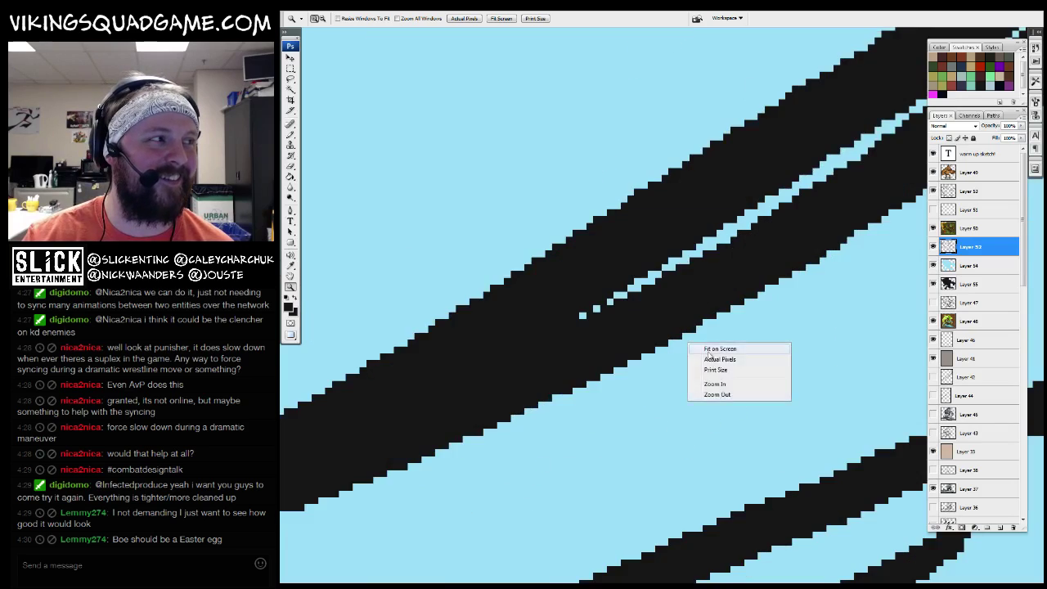
left_click(712, 345)
scroll(719, 266, "down", 1)
scroll(719, 266, "up", 4)
scroll(719, 266, "up", 3)
key("b")
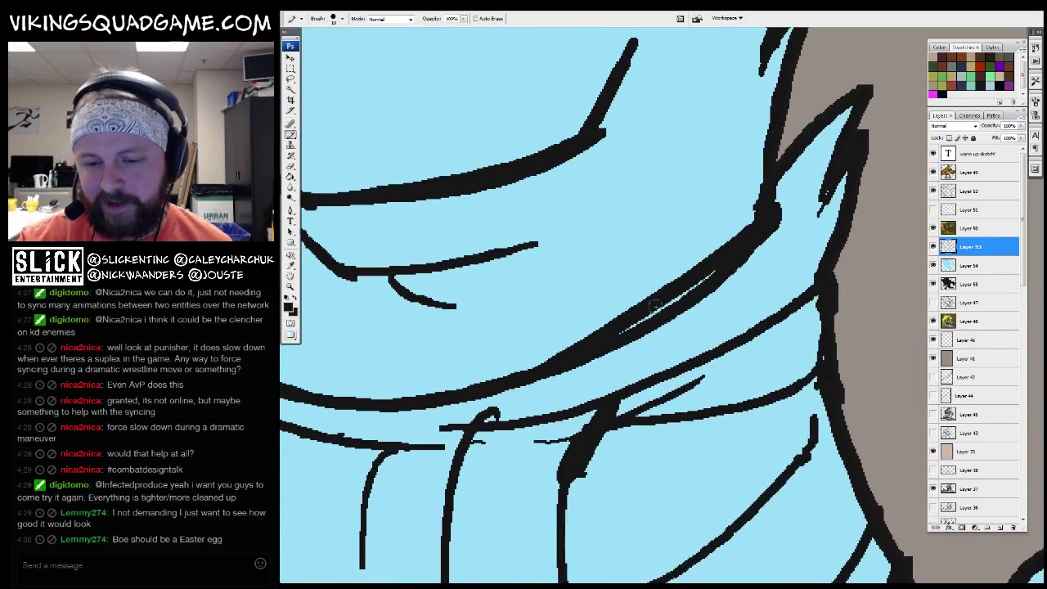
Fill the gap in the waistband's upper contour to make one heavy line and thicken the loincloth's left edge
left_click_drag(623, 348, 711, 282)
scroll(657, 260, "down", 1)
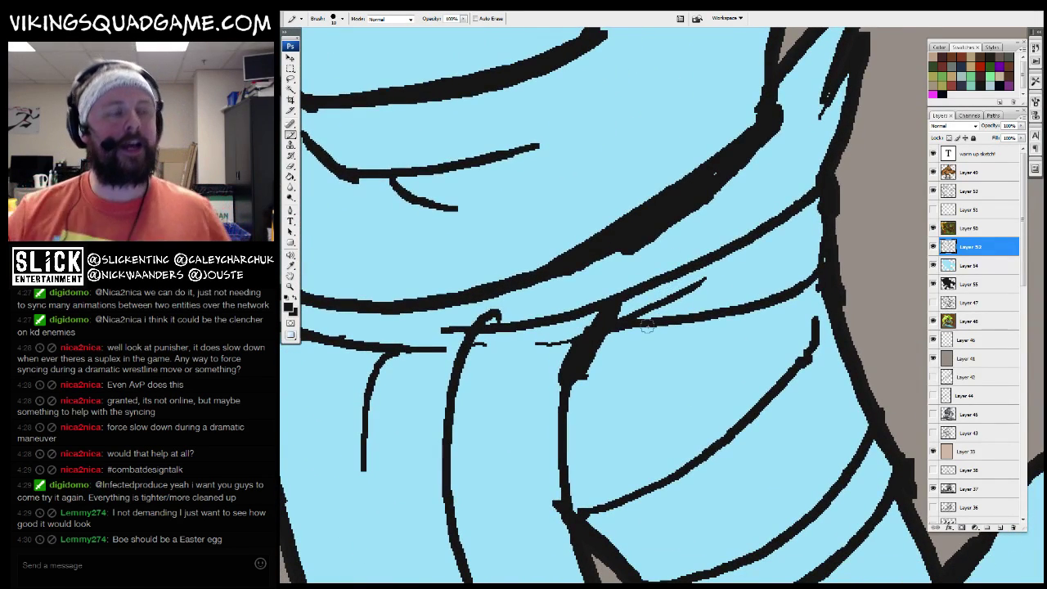
mouse_move(646, 326)
left_mouse_down()
mouse_move(631, 316)
mouse_move(770, 246)
mouse_move(754, 195)
mouse_move(703, 323)
mouse_move(802, 384)
left_mouse_up()
mouse_move(503, 381)
left_mouse_down()
mouse_move(484, 229)
mouse_move(431, 193)
left_mouse_up()
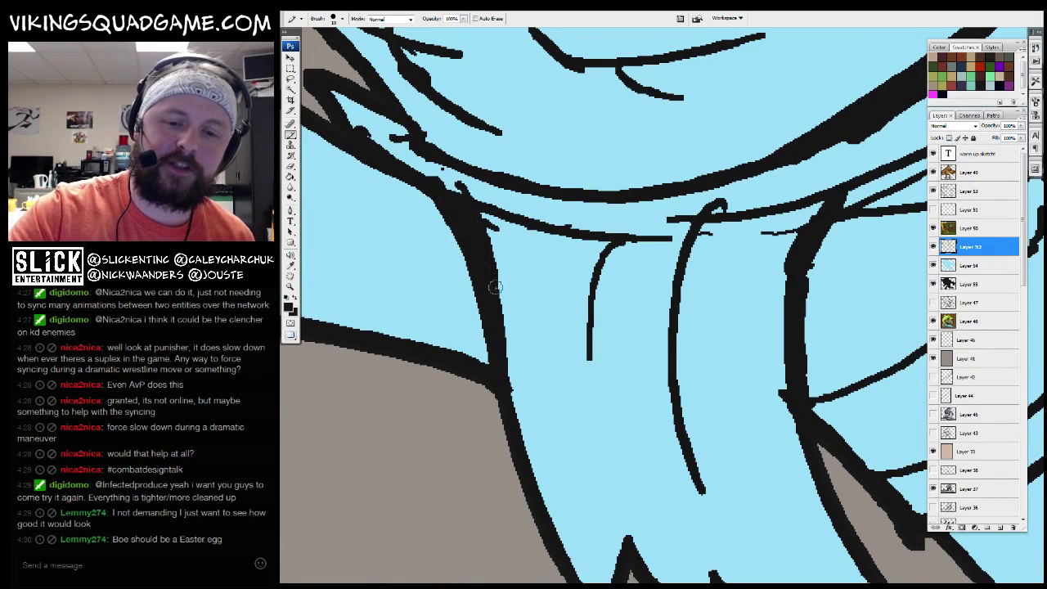
Review the whole creature and examine the line weight in the finished green skull-faced warrior illustration
key("z")
scroll(792, 354, "down", 6)
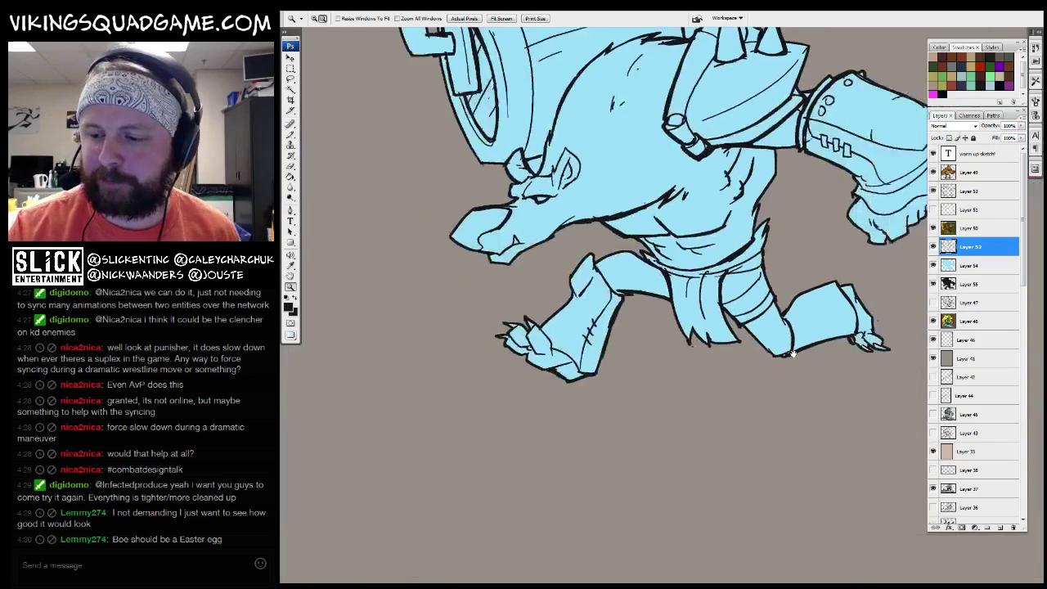
left_click_drag(791, 354, 645, 341)
key("b")
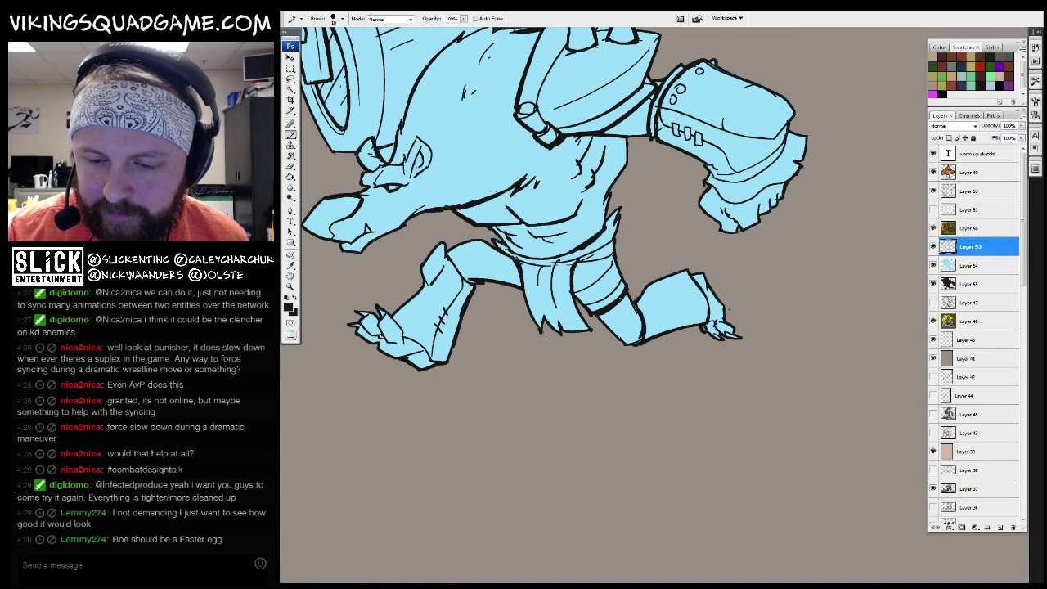
left_click_drag(599, 247, 524, 354)
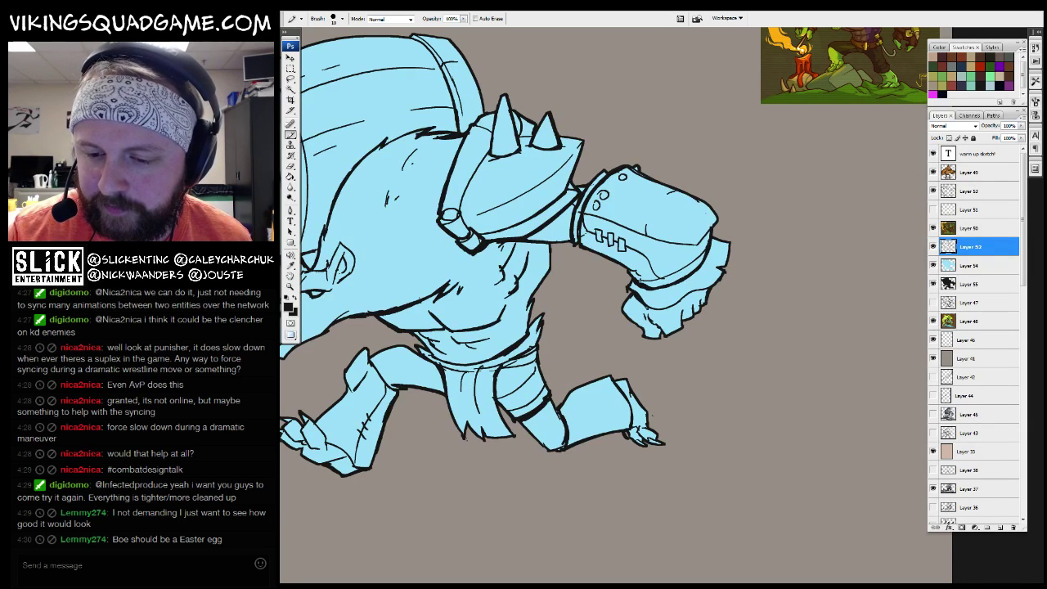
left_click_drag(736, 204, 520, 352)
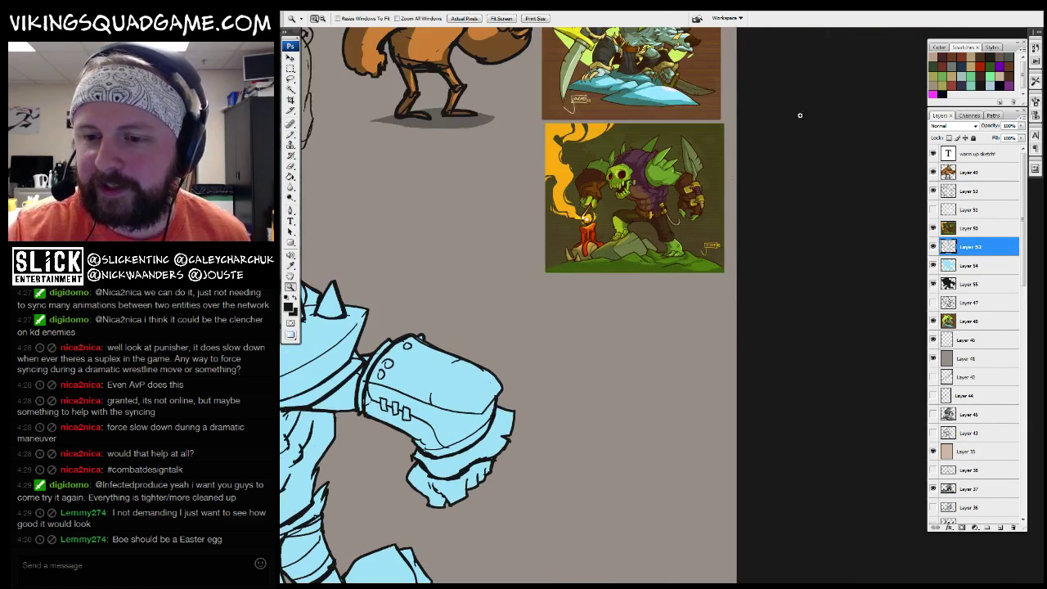
key("z")
scroll(687, 315, "up", 5)
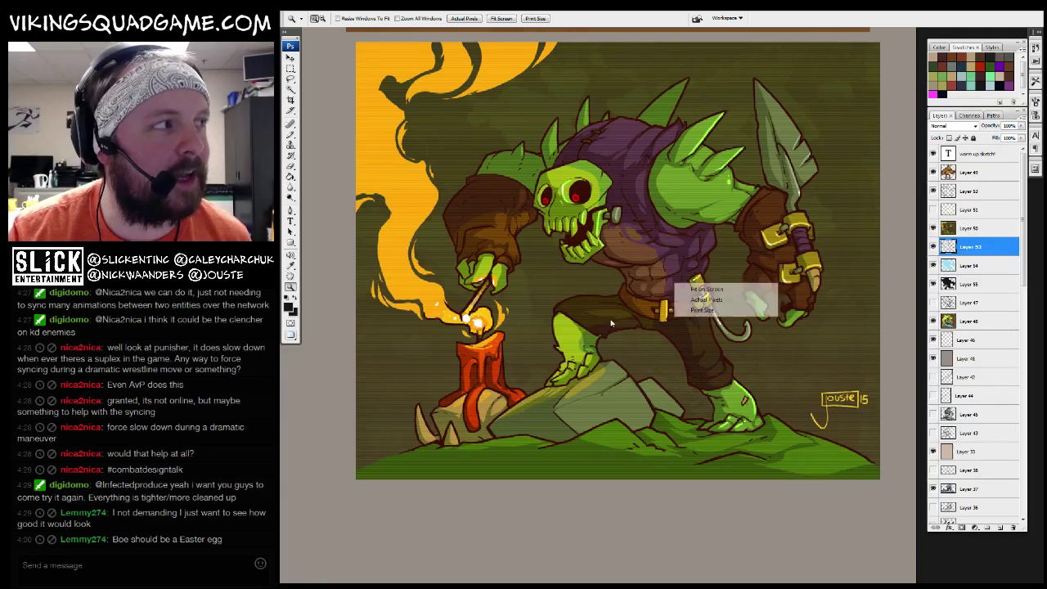
scroll(731, 250, "down", 2)
scroll(730, 249, "down", 2)
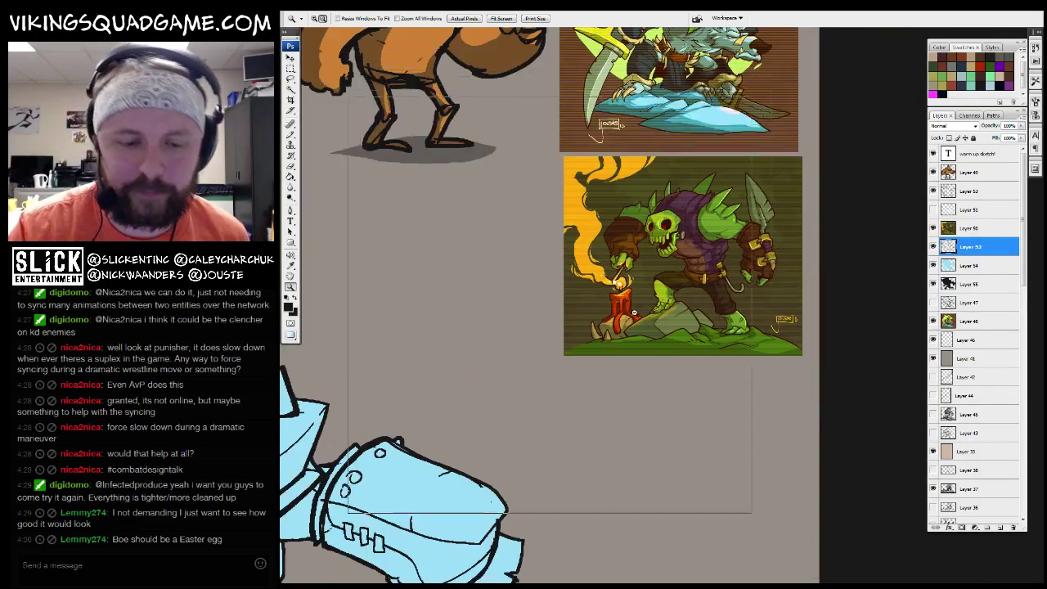
Thicken the inner contour of the shoulder armour plate from the base of the large spike down to its strap
scroll(493, 434, "up", 6)
key("b")
scroll(511, 342, "up", 3)
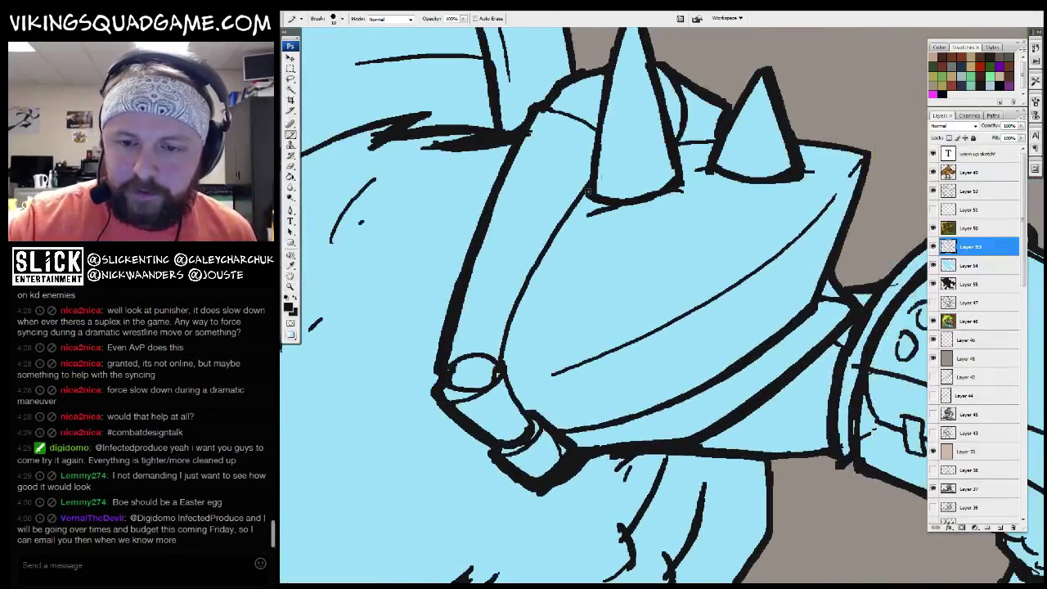
key("z")
scroll(511, 342, "down", 1)
key("b")
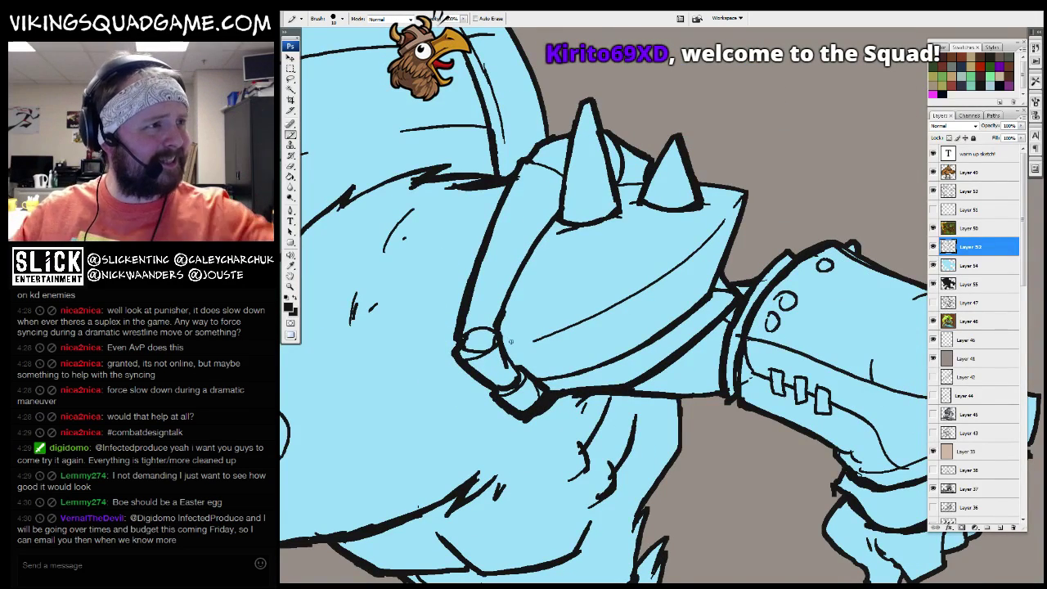
scroll(511, 341, "up", 1)
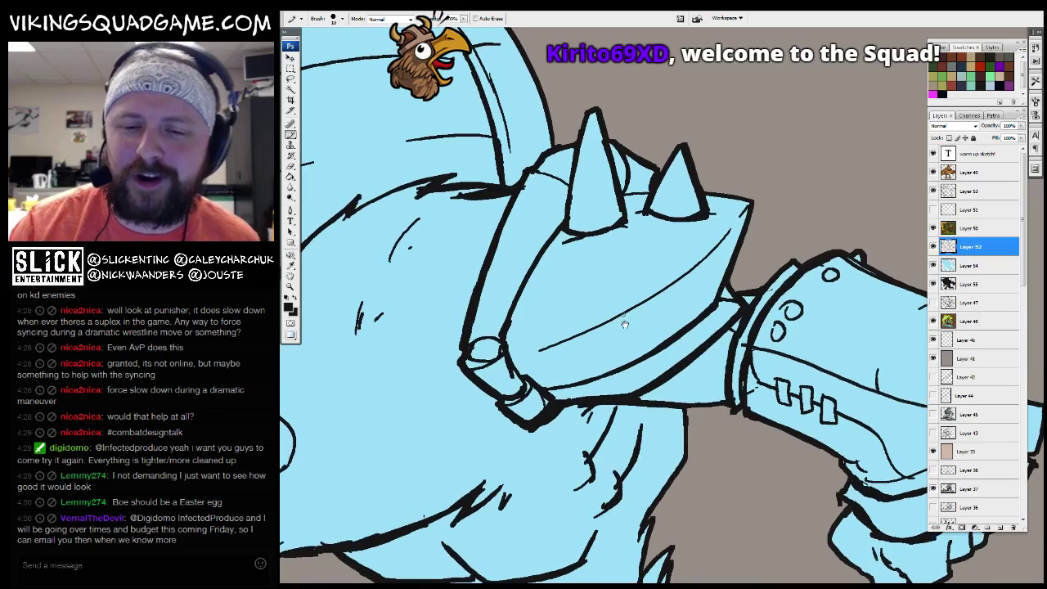
scroll(670, 237, "up", 2)
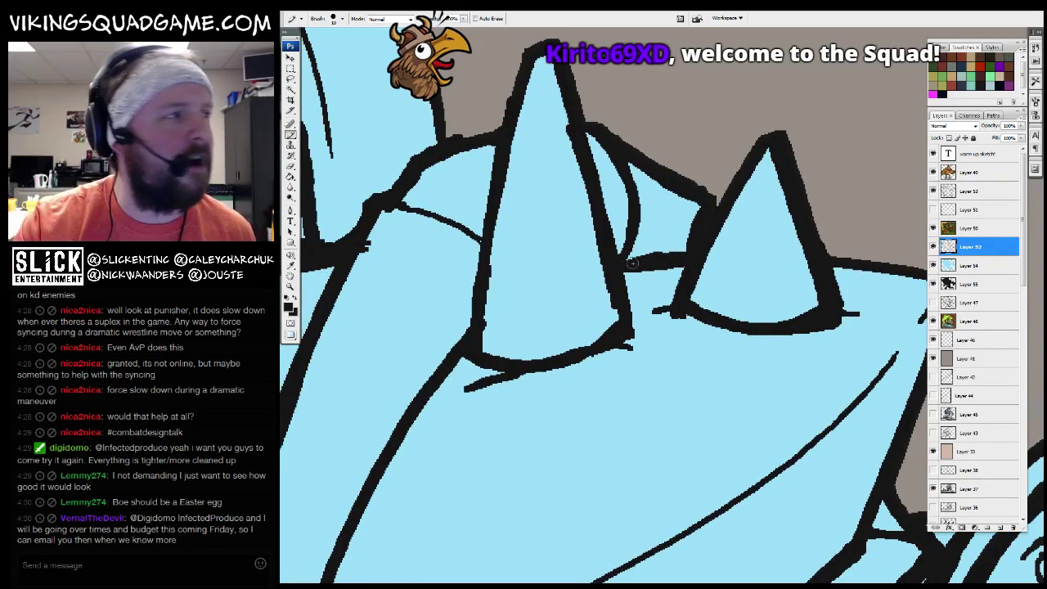
key("z")
scroll(692, 377, "down", 3)
scroll(692, 377, "up", 1)
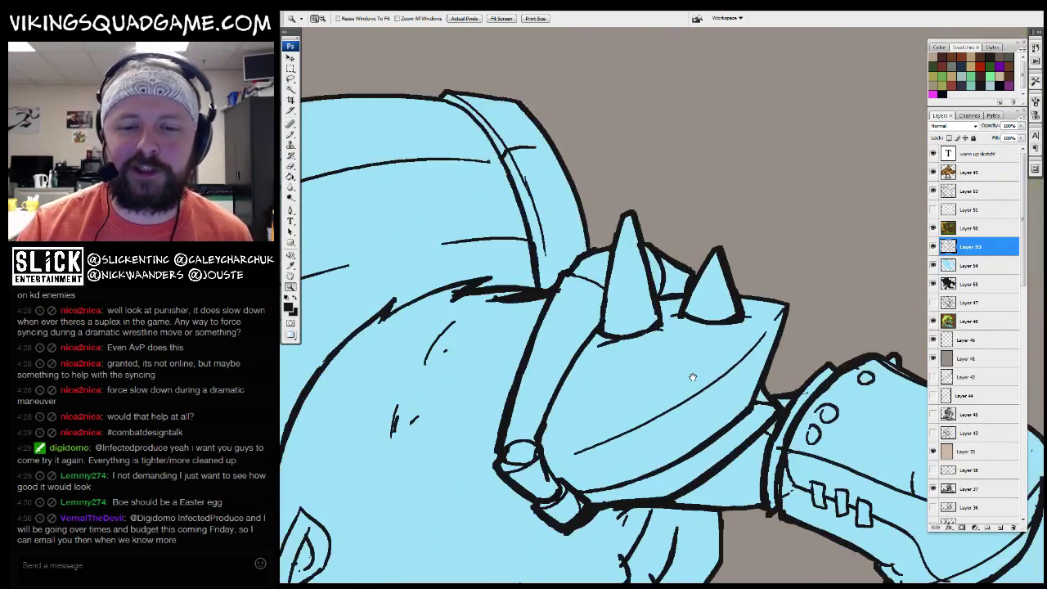
Draw plank lines on the barrel's front rim and across the strip between the barrel and the creature's back
scroll(692, 377, "down", 3)
key("b")
scroll(693, 318, "up", 2)
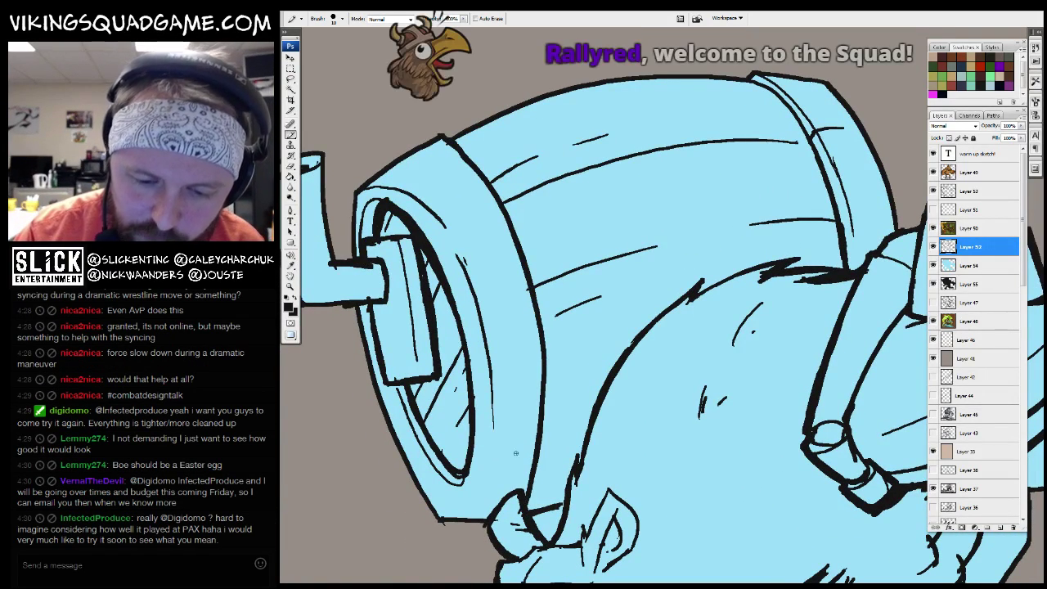
scroll(515, 452, "up", 1)
left_click_drag(562, 327, 609, 327)
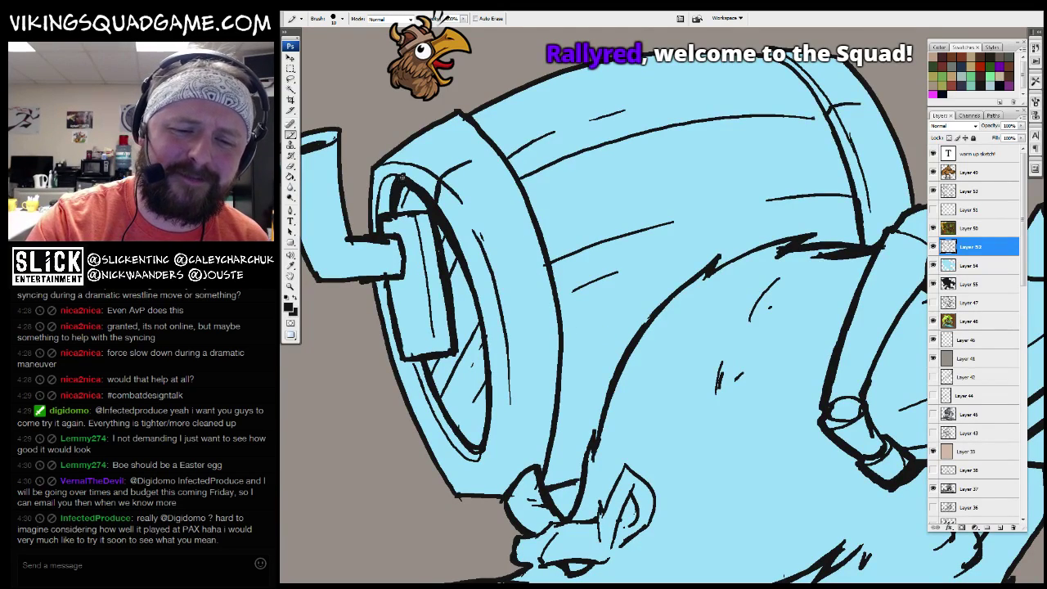
left_click_drag(395, 211, 450, 190)
mouse_move(507, 346)
left_mouse_down()
mouse_move(620, 228)
mouse_move(488, 395)
left_mouse_up()
key("b")
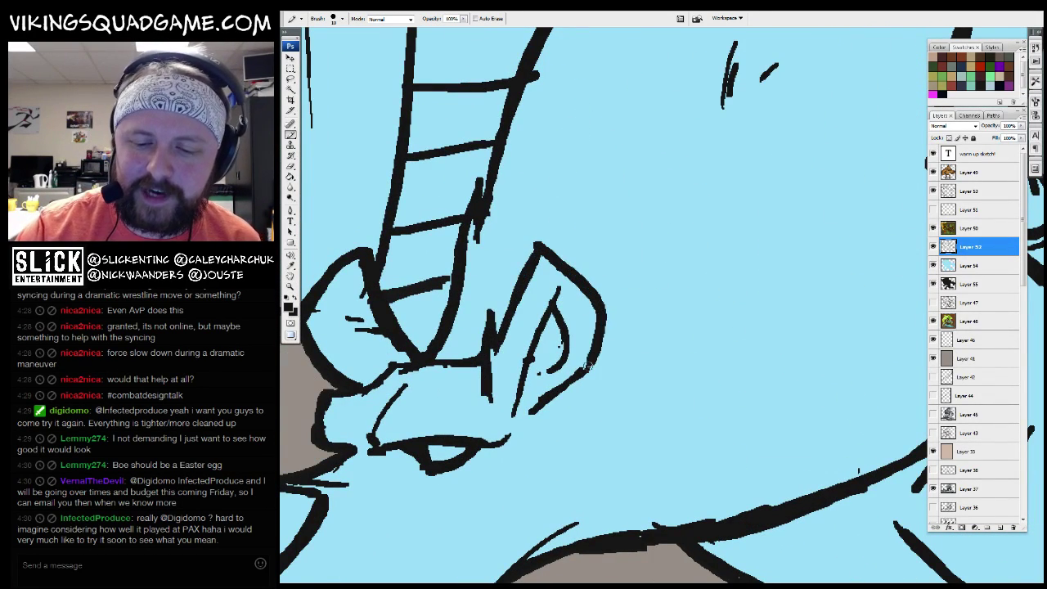
mouse_move(587, 368)
left_mouse_down()
mouse_move(658, 348)
mouse_move(631, 360)
left_mouse_up()
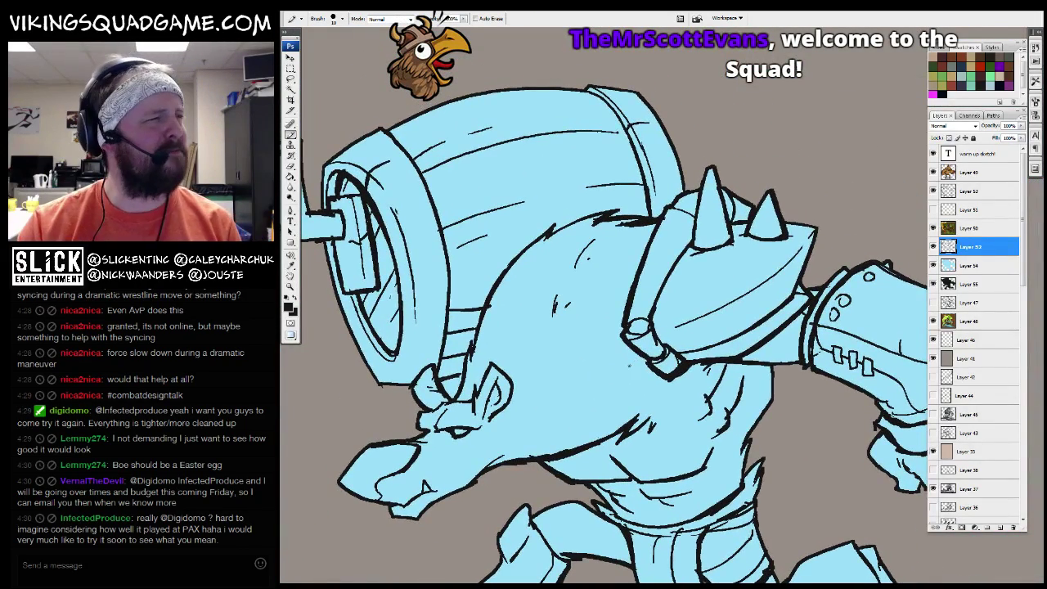
Add short wood-grain strokes along the barrel's upper side and front rim
left_click_drag(628, 365, 631, 378)
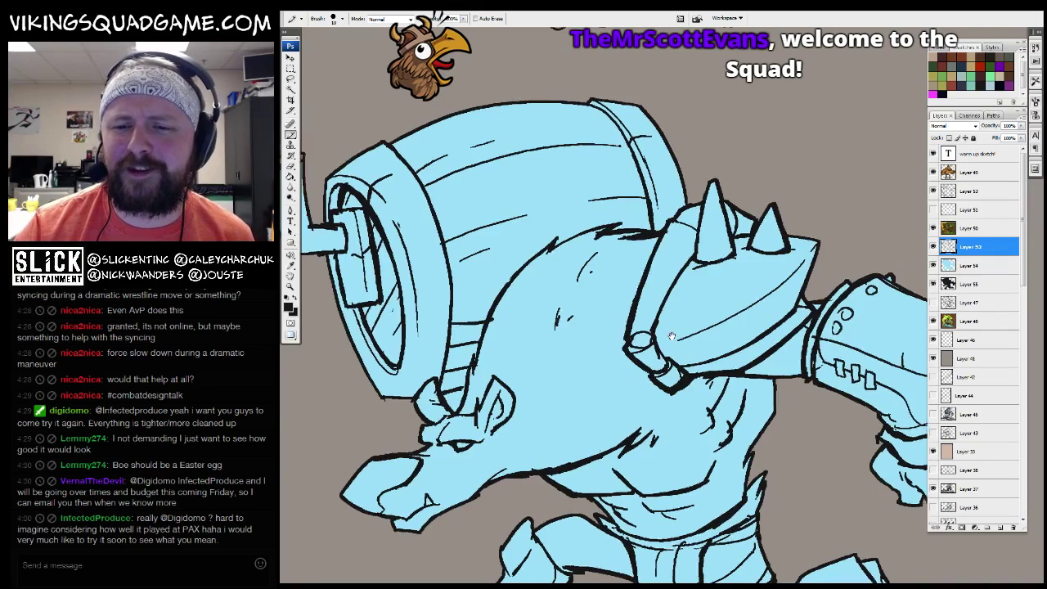
scroll(627, 235, "up", 2)
left_click_drag(628, 234, 550, 244)
key("z")
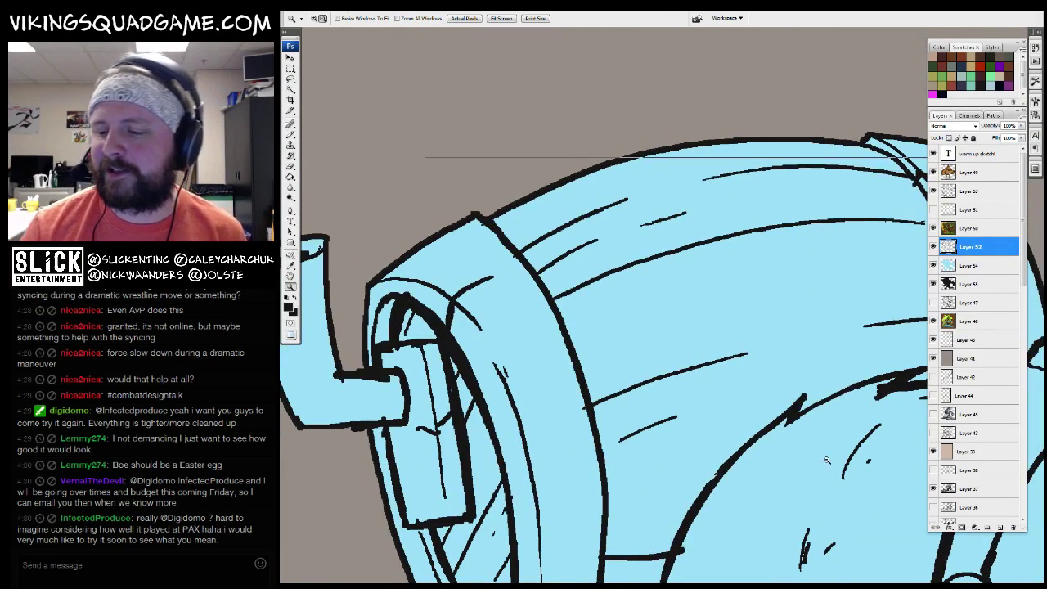
Draw curved wrap bands around the creature's front and rear thighs
left_click(872, 514, "alt")
left_click(872, 513, "alt")
left_click_drag(873, 514, 700, 342)
left_click(697, 338, "alt")
left_click(696, 338)
key("b")
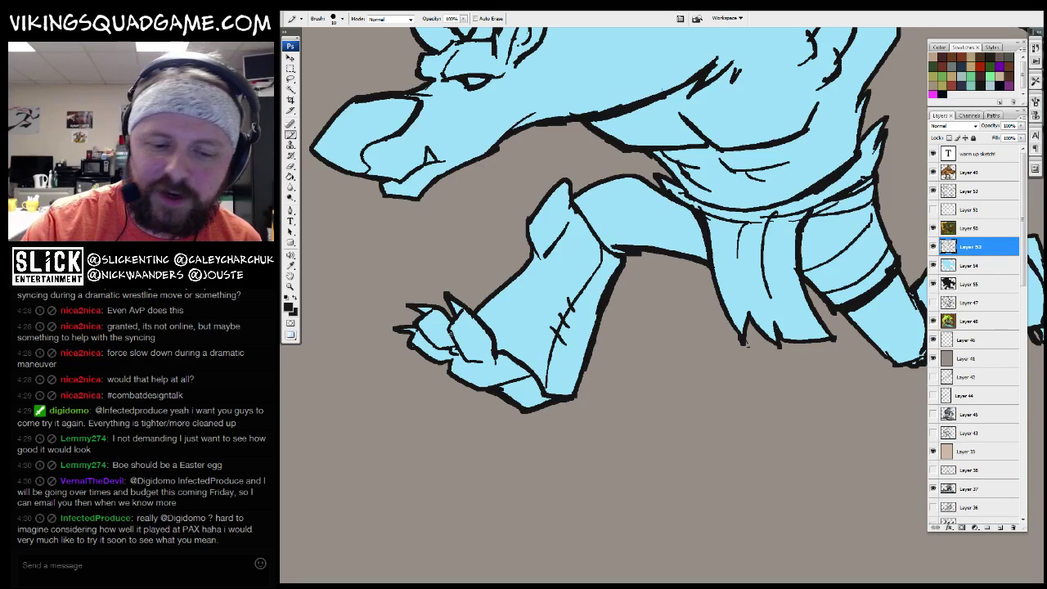
left_click_drag(512, 338, 518, 335)
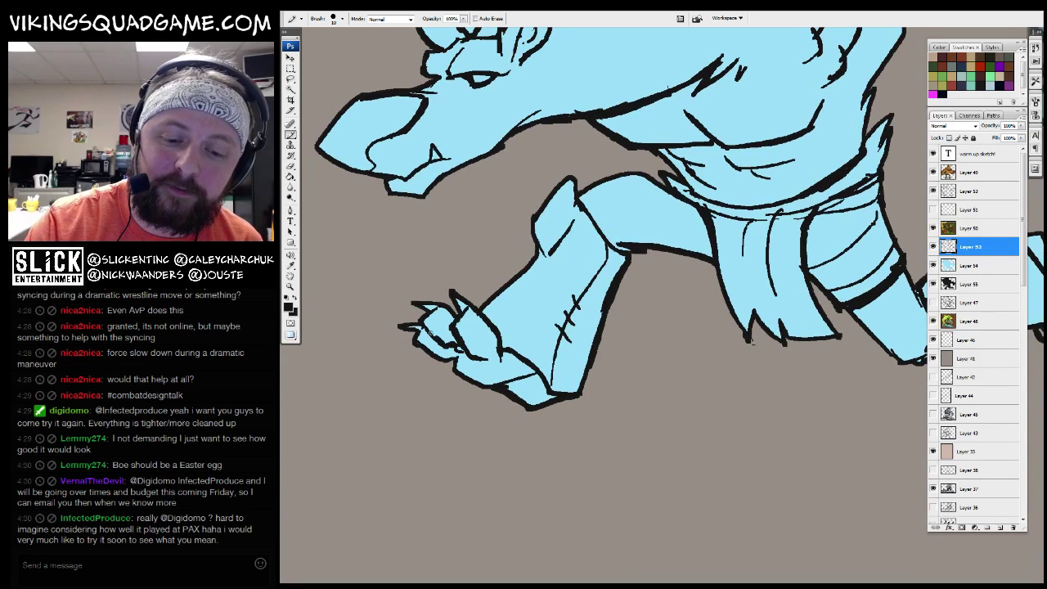
mouse_move(716, 234)
left_mouse_down()
mouse_move(709, 257)
mouse_move(693, 260)
left_mouse_up()
left_click_drag(839, 268, 663, 256)
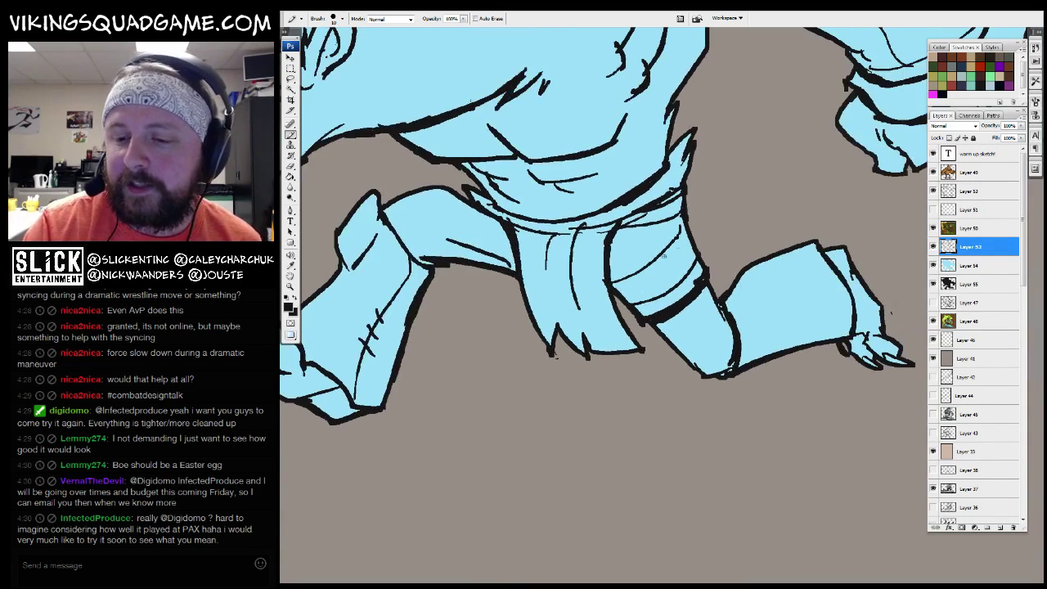
key("z")
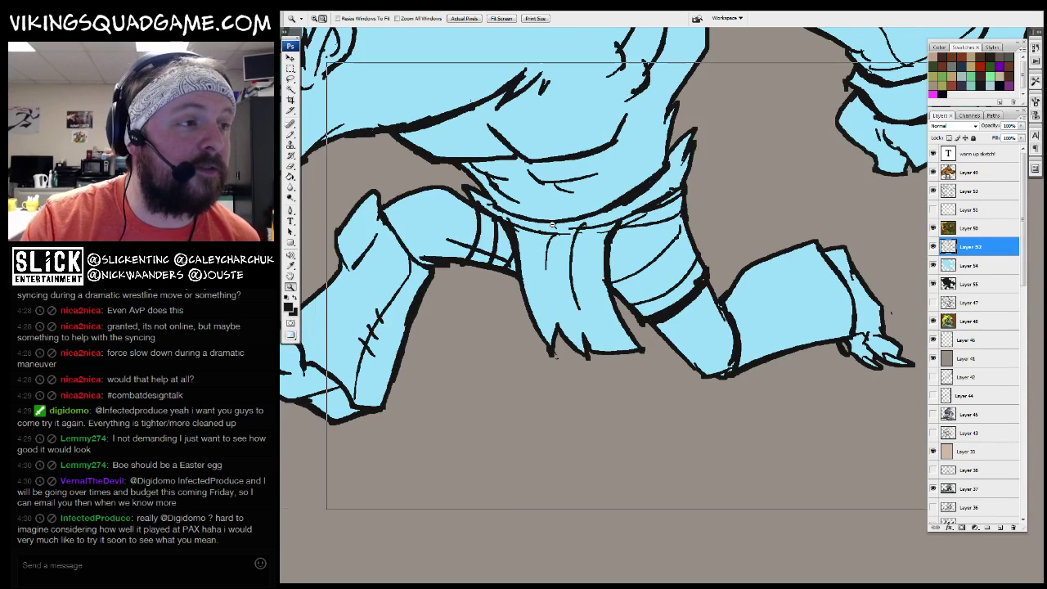
left_click(720, 368, "alt")
left_click_drag(593, 290, 601, 337)
key("b")
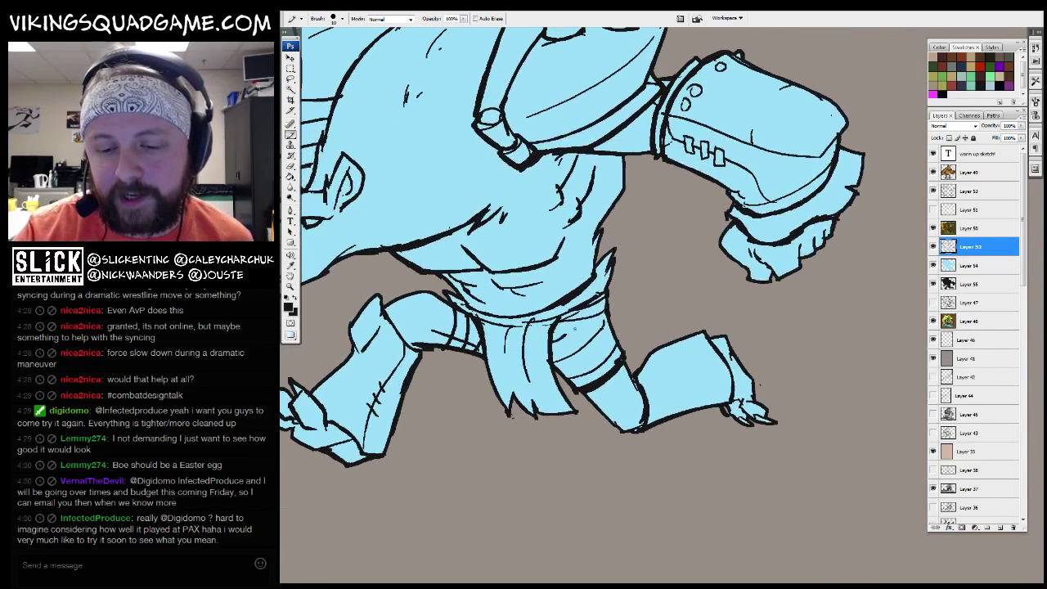
Compare the creature's line art with the finished coloured illustrations and the brown bird character
key("z")
left_click(518, 428, "alt")
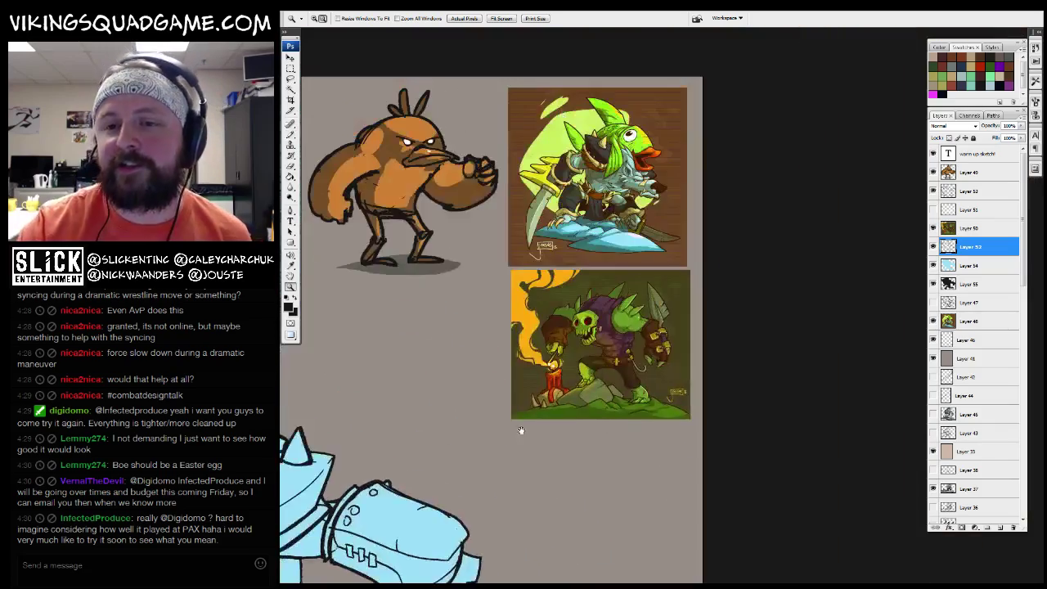
mouse_move(518, 428)
left_mouse_down()
mouse_move(525, 401)
mouse_move(554, 409)
left_mouse_up()
left_click(554, 409, "alt")
left_click_drag(613, 313, 736, 314)
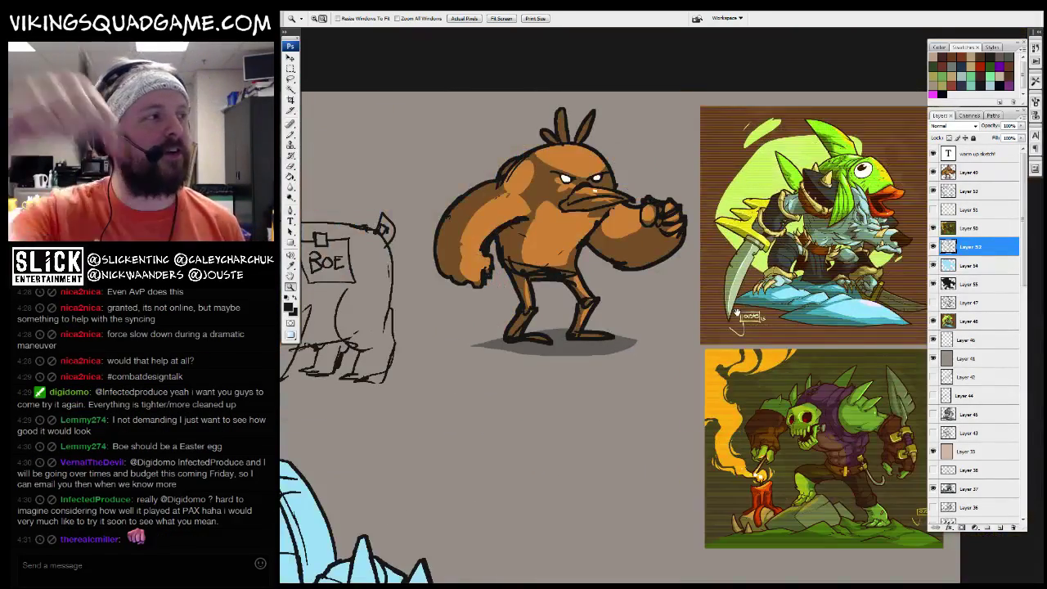
left_click_drag(641, 351, 676, 315)
left_click(676, 315, "alt")
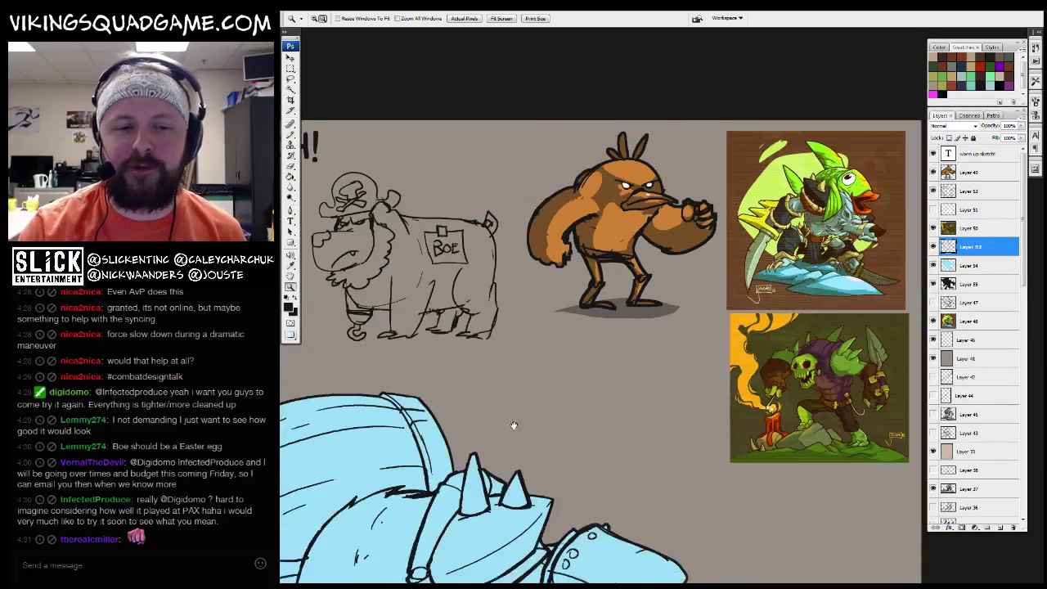
left_click(514, 428)
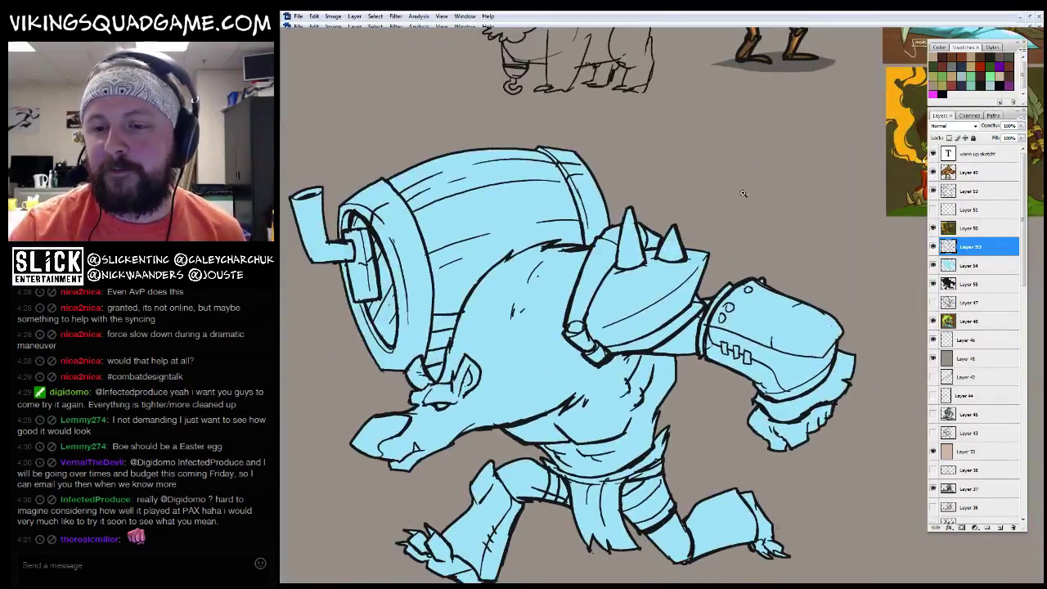
View the open birthday portrait document and return to the creature drawing
key("ctrl+Tab")
key("ctrl+Tab")
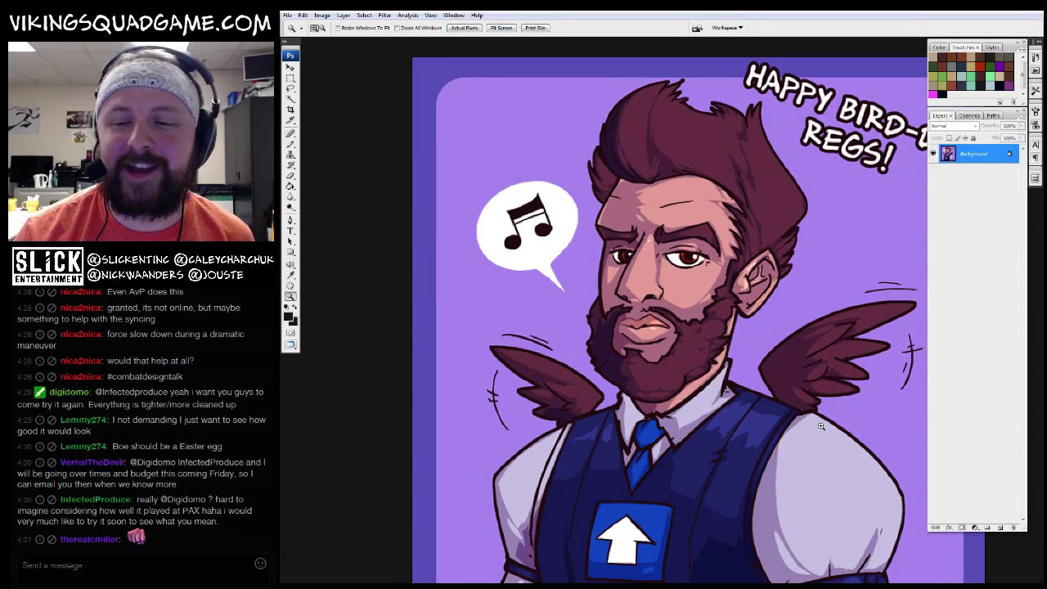
key("ctrl+Tab")
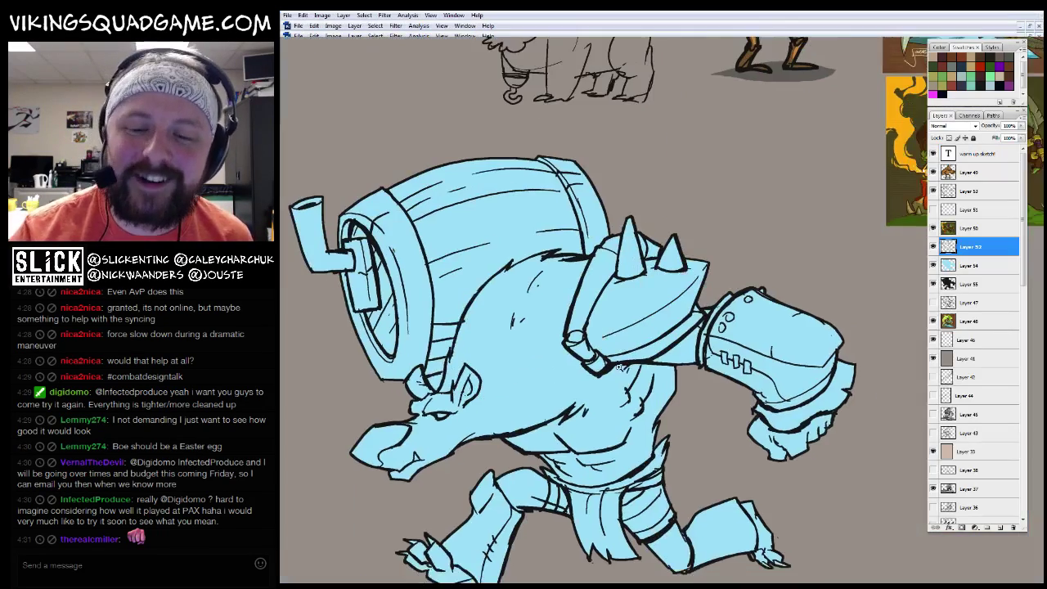
Draw facet lines branching from the ridge on the shoulder armour plate below its spikes
scroll(685, 211, "up", 2)
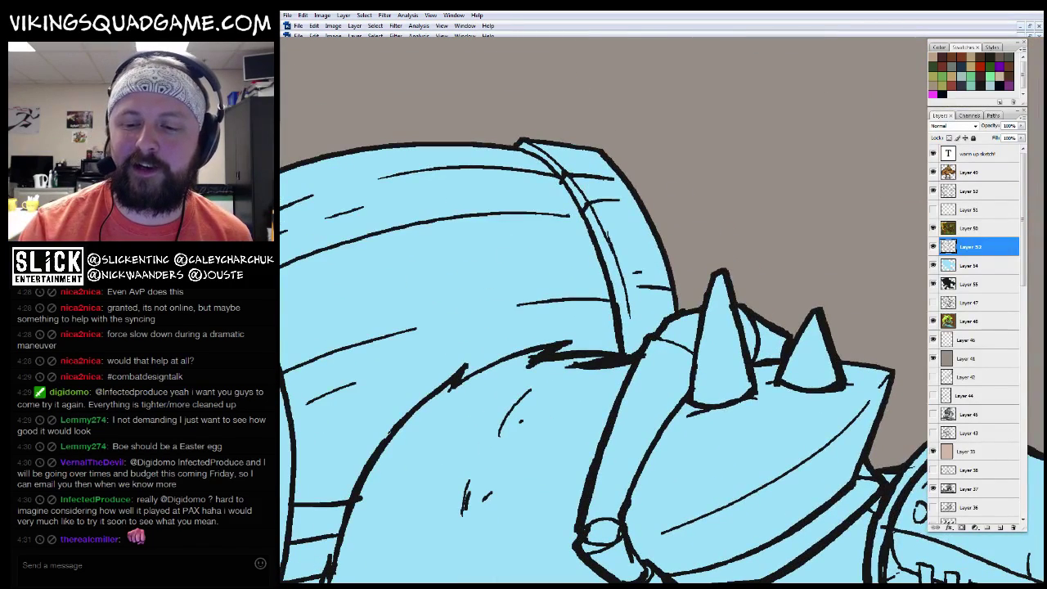
scroll(586, 383, "down", 3)
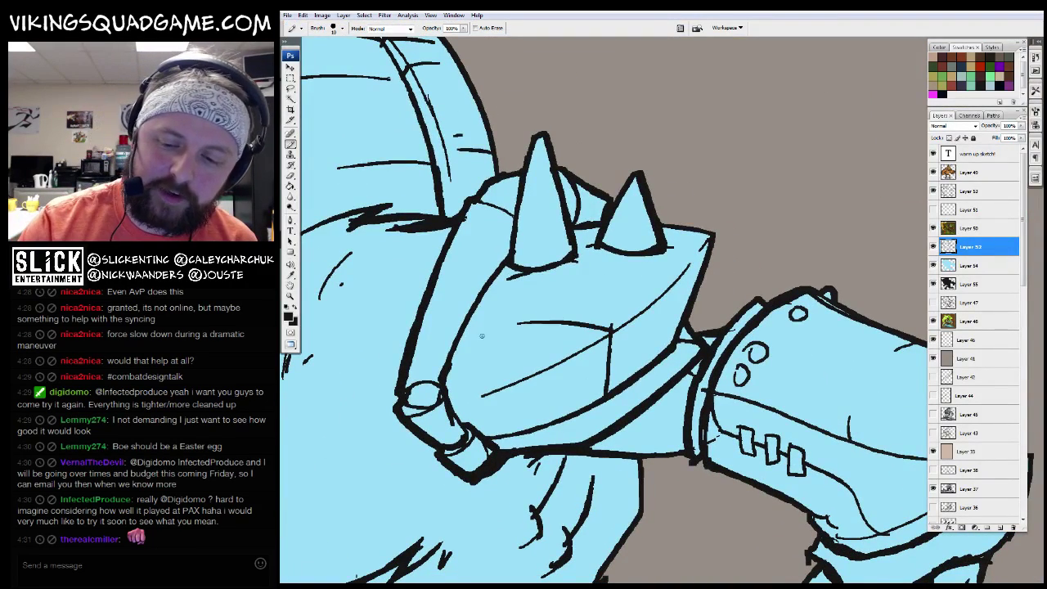
scroll(685, 375, "down", 5)
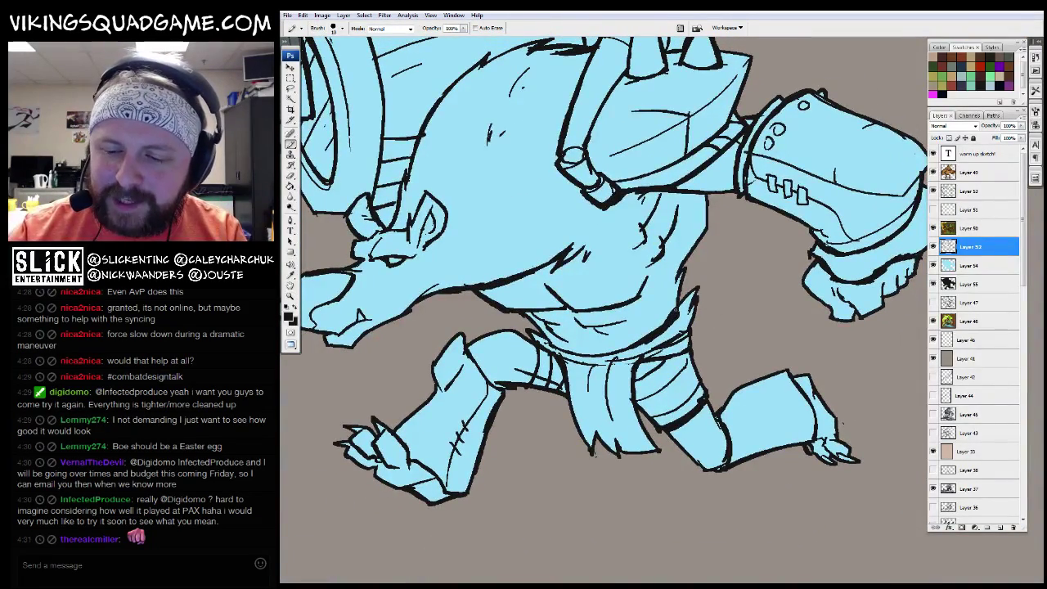
Strengthen the curved contour along the waistband and add short crease lines to the creature's belly
left_click_drag(675, 364, 692, 354)
scroll(753, 305, "down", 4)
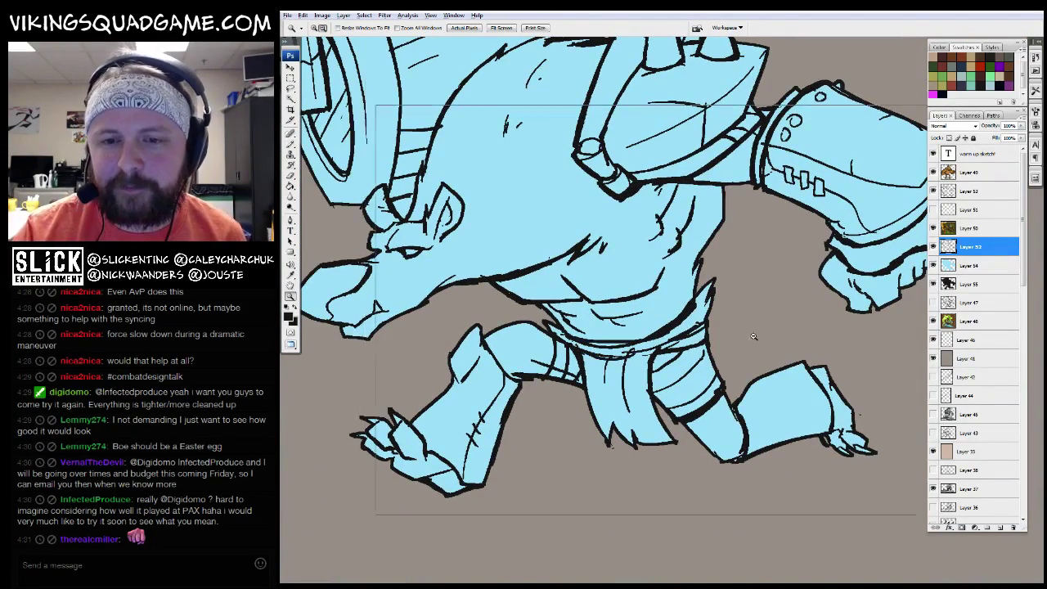
scroll(753, 305, "up", 6)
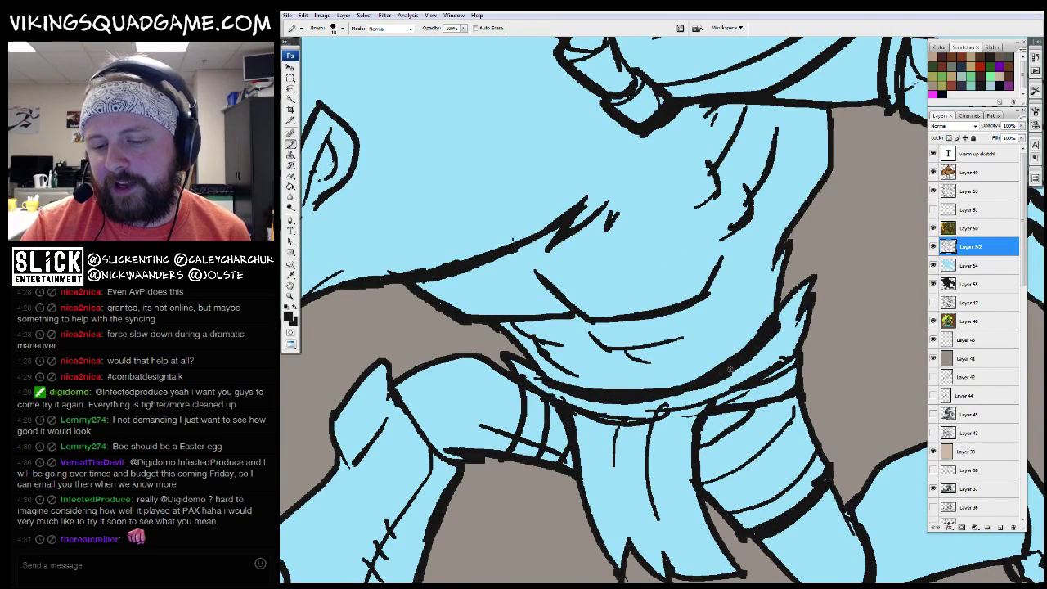
scroll(654, 381, "down", 2)
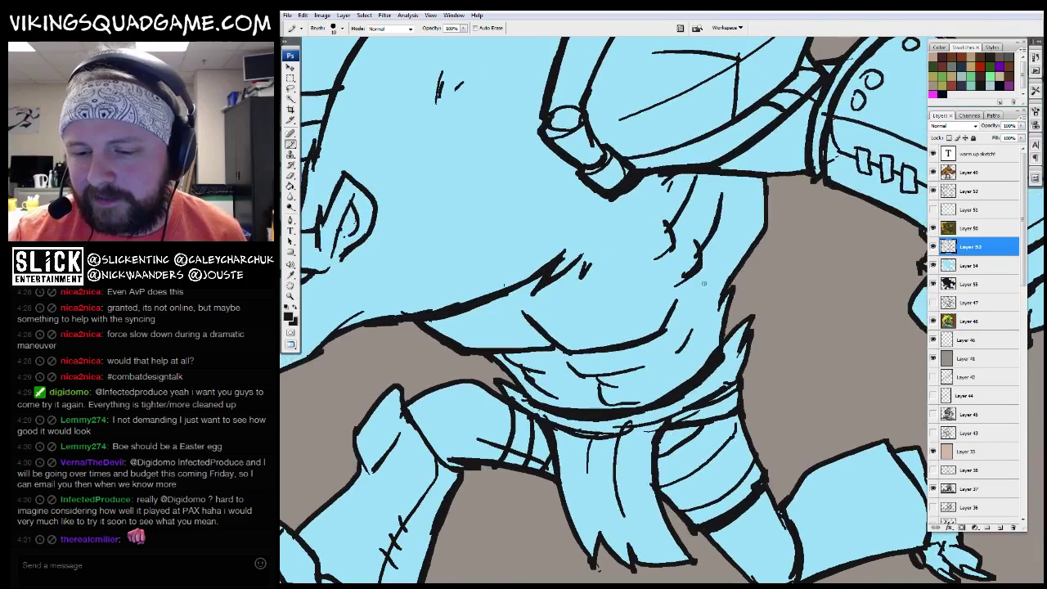
Examine the line art of the shoulder armour, gauntlet, torso and the whole creature
scroll(703, 283, "down", 3)
scroll(584, 348, "up", 5)
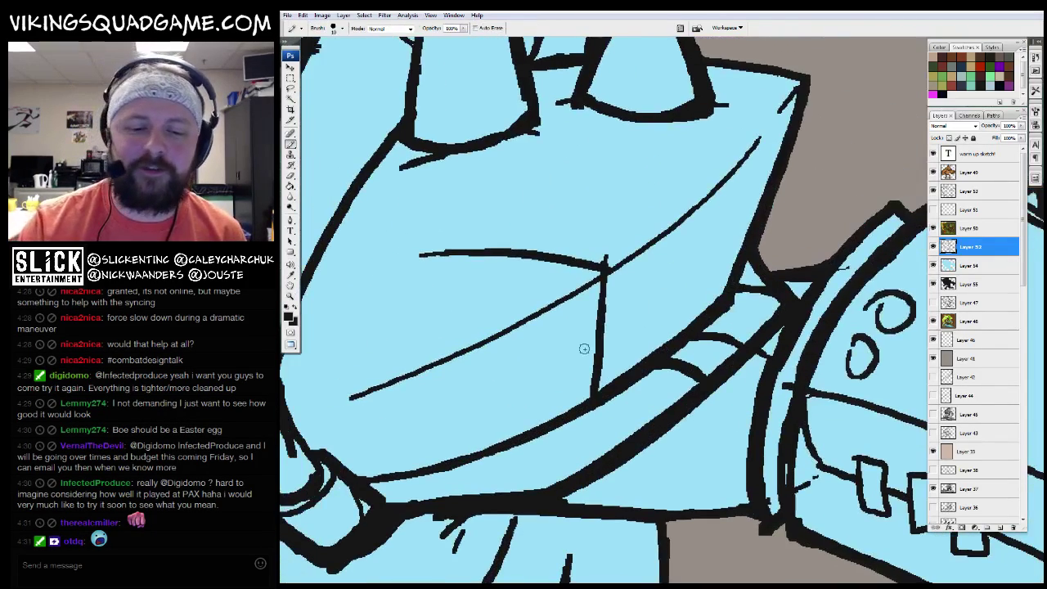
left_click_drag(584, 349, 684, 221)
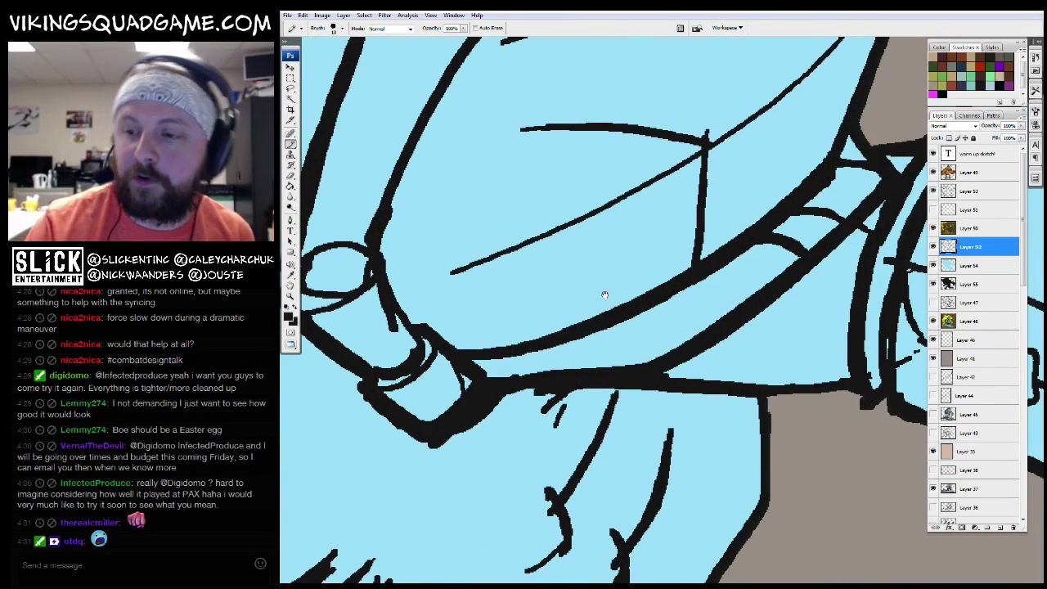
scroll(605, 294, "down", 5)
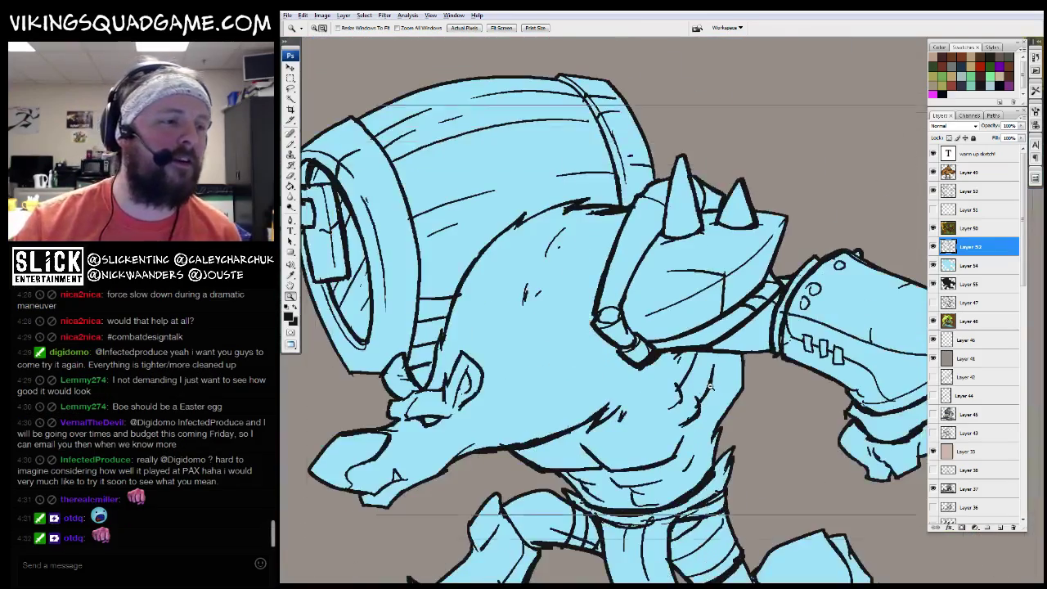
scroll(710, 386, "down", 3)
scroll(647, 357, "up", 3)
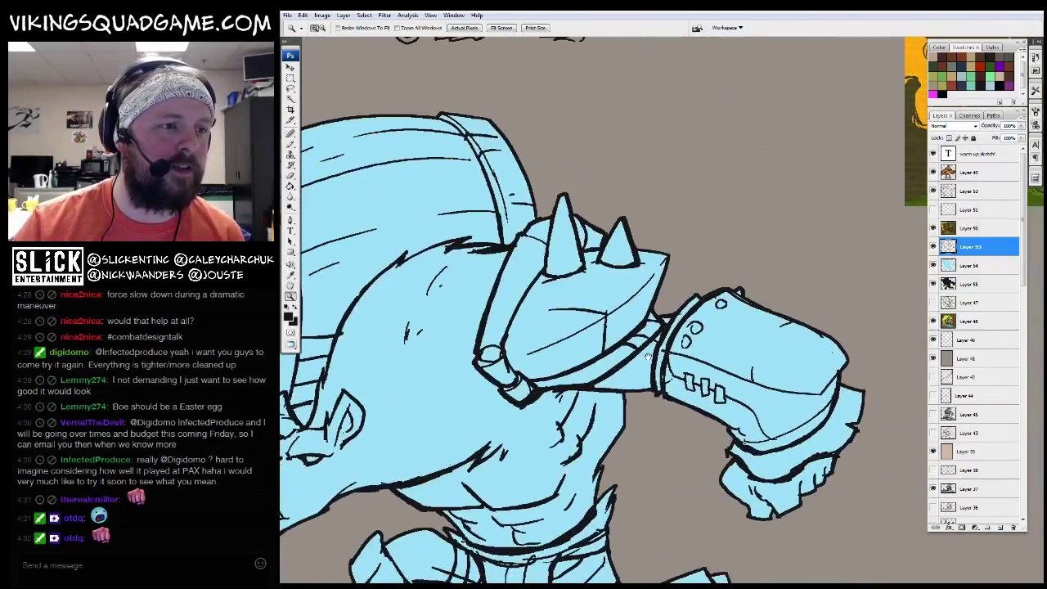
scroll(647, 355, "down", 1)
scroll(629, 343, "down", 3)
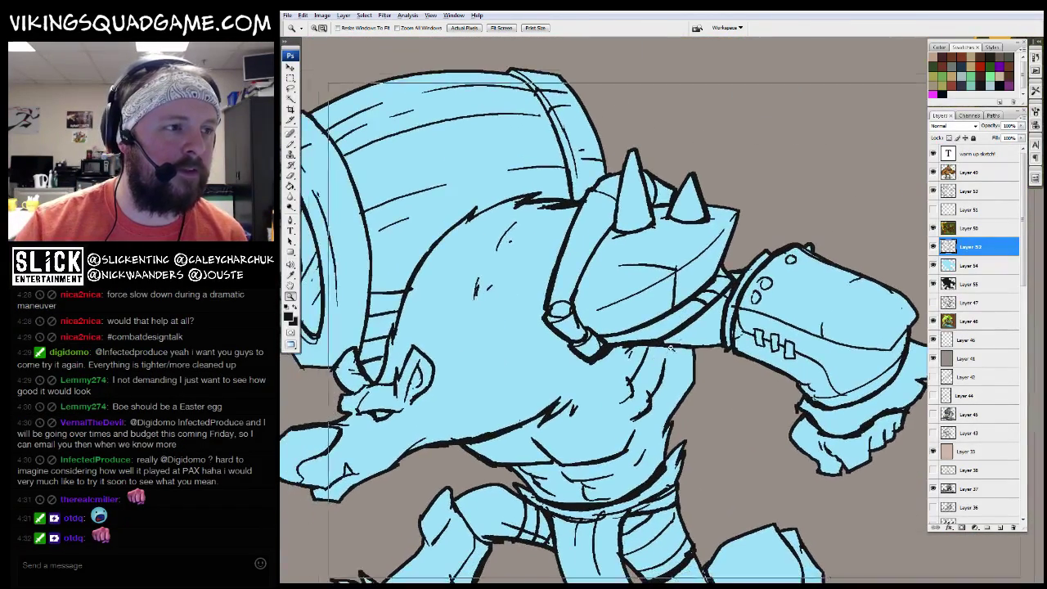
scroll(709, 409, "down", 4)
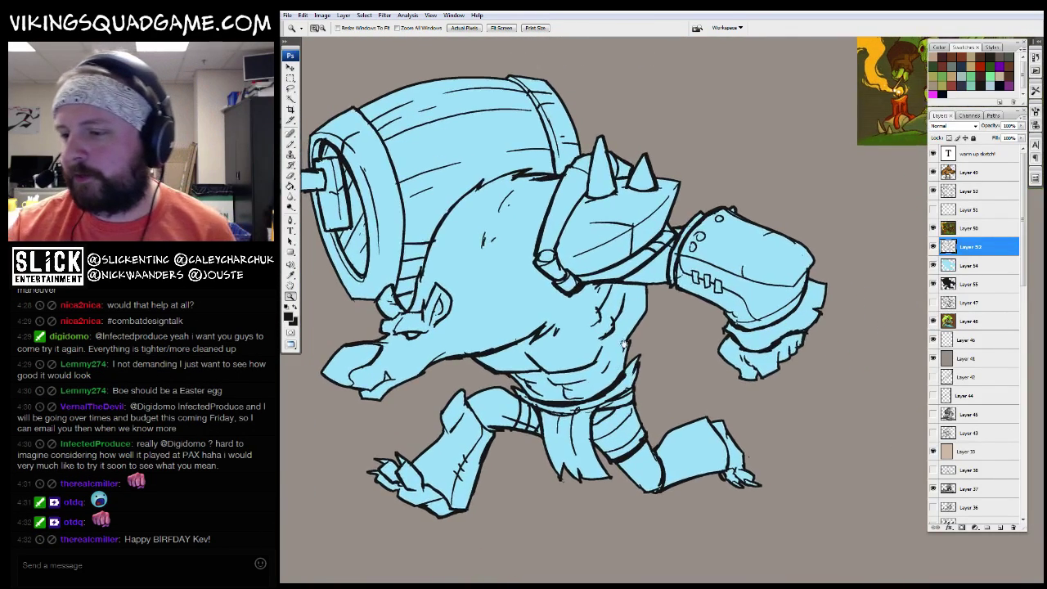
Add a dark navy-filled layer above the light-blue silhouette, clip it to the silhouette, and set its opacity to 40%
left_click(998, 526)
key("g")
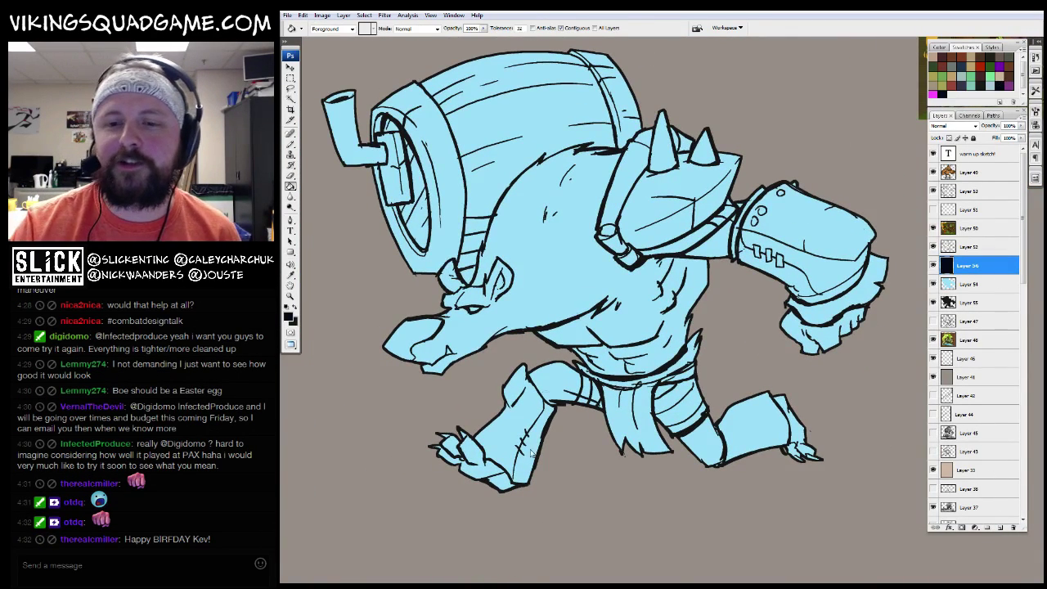
left_click(853, 318)
left_click(973, 275, "alt")
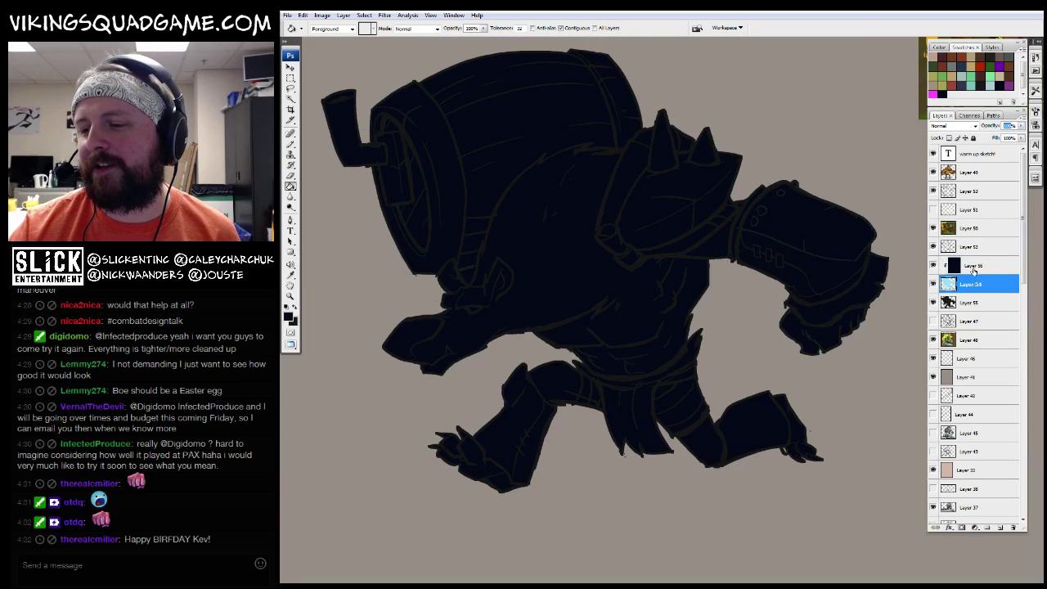
type("40")
key("Return")
Lasso the lit areas of the gauntlet, fist, spiked shoulder armour and barrel top, and clear them from the shadow layer
key("l")
scroll(563, 221, "up", 5)
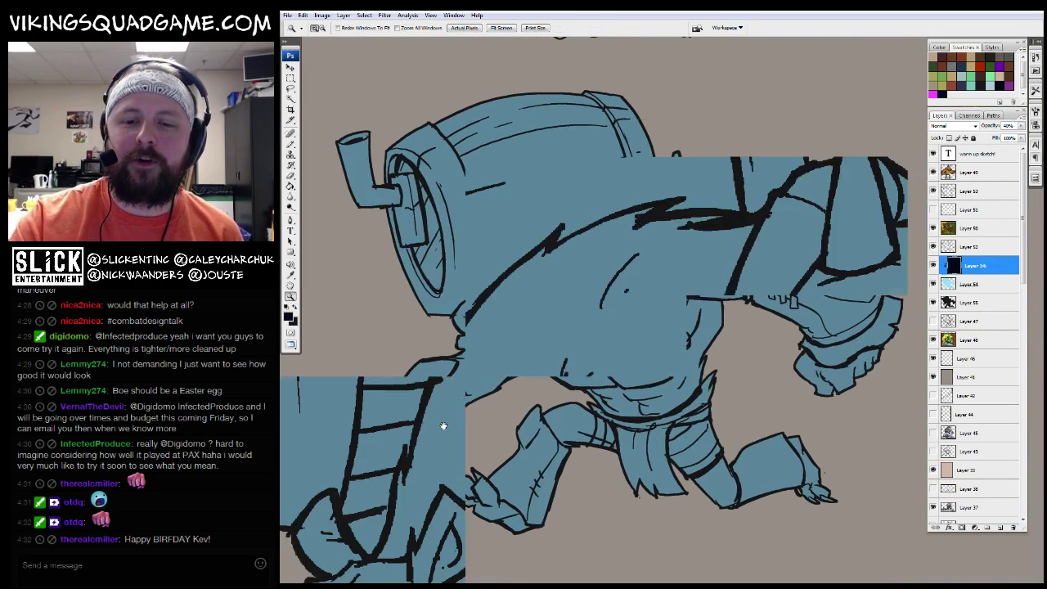
scroll(562, 220, "down", 3)
key("z")
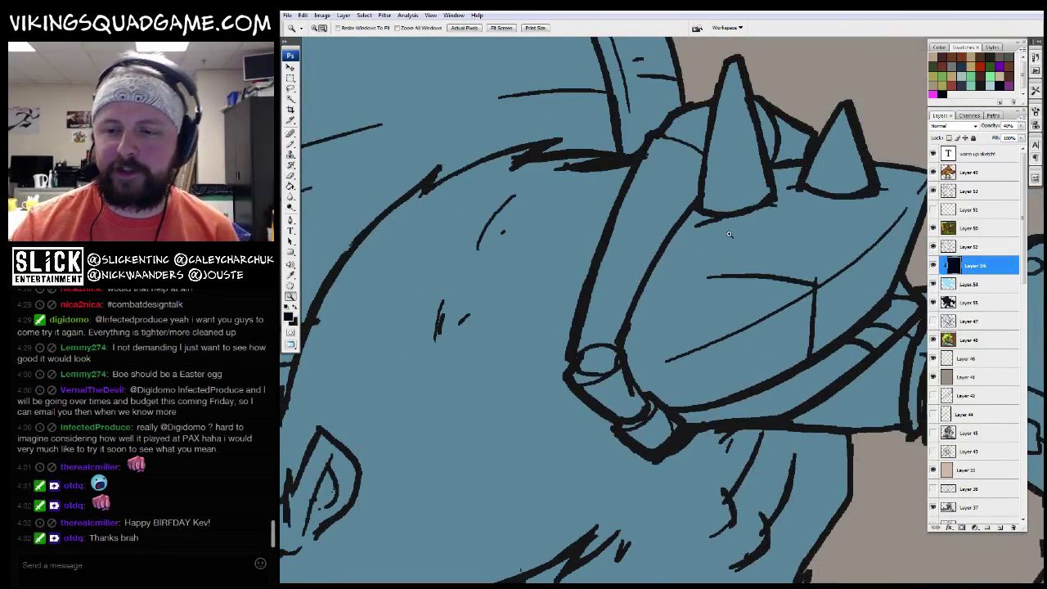
left_click(635, 301)
scroll(694, 266, "down", 5)
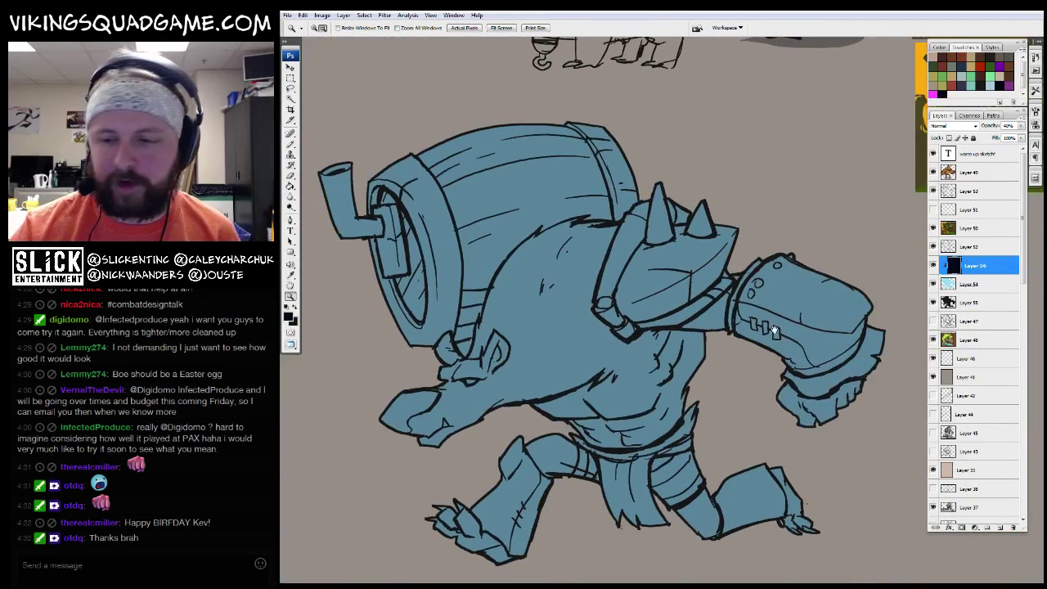
scroll(687, 242, "up", 1)
key("l")
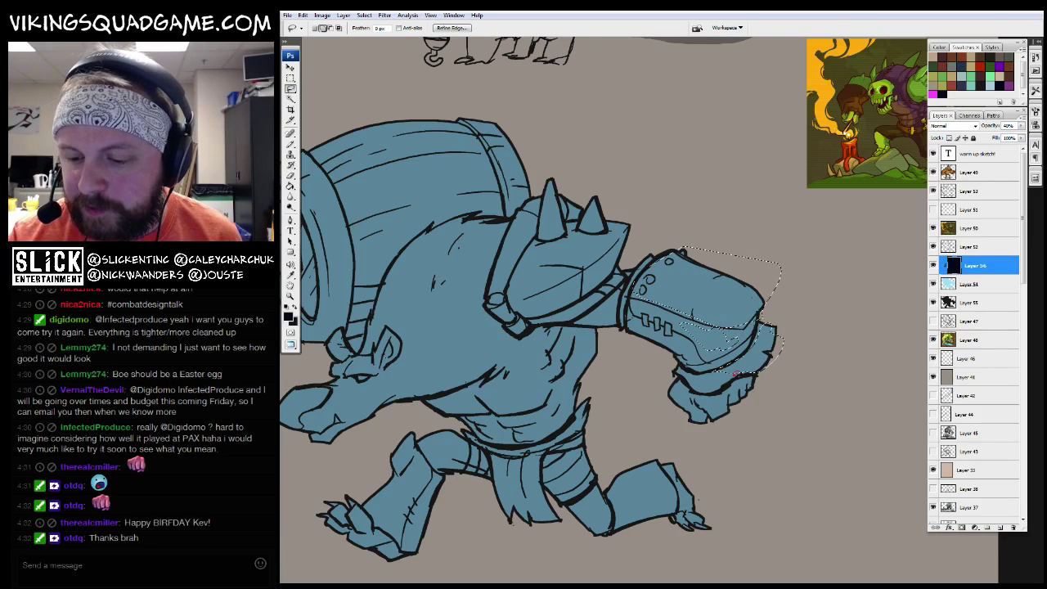
left_click_drag(735, 373, 724, 413)
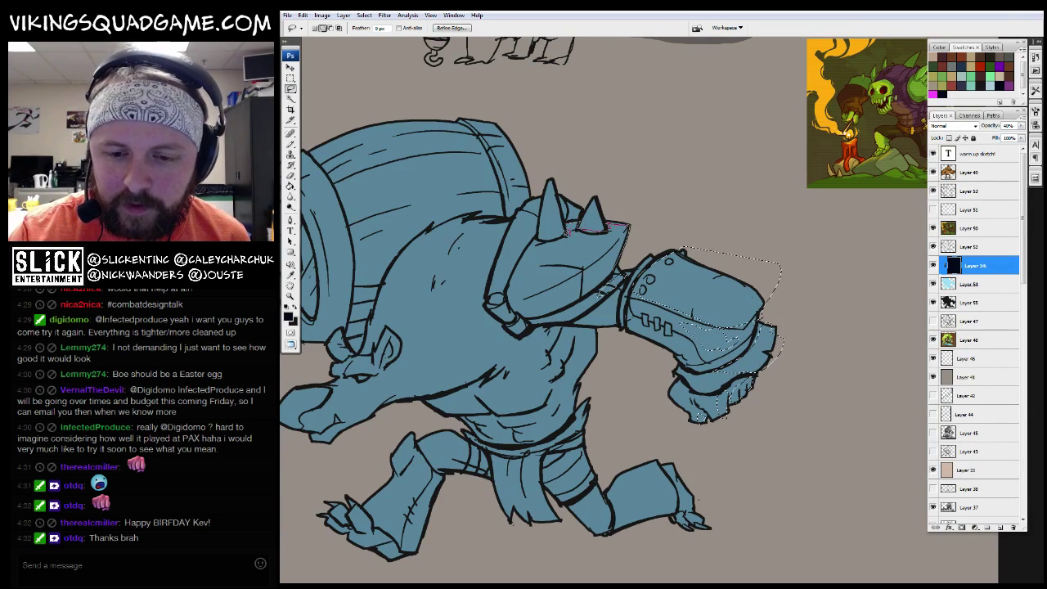
mouse_move(603, 255)
left_mouse_down()
mouse_move(600, 200)
mouse_move(639, 219)
left_mouse_up()
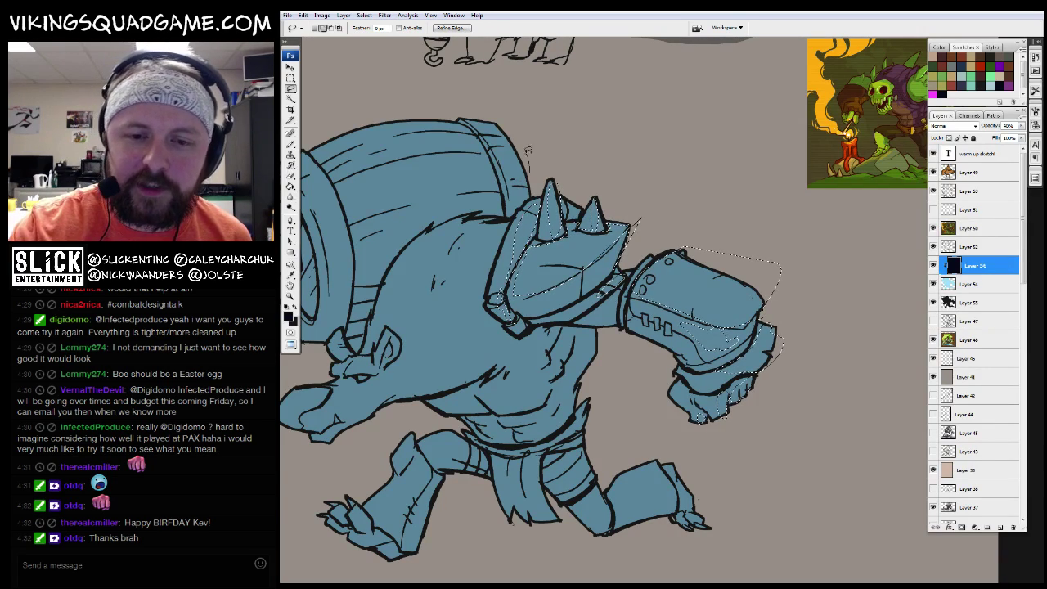
key("ctrl+0")
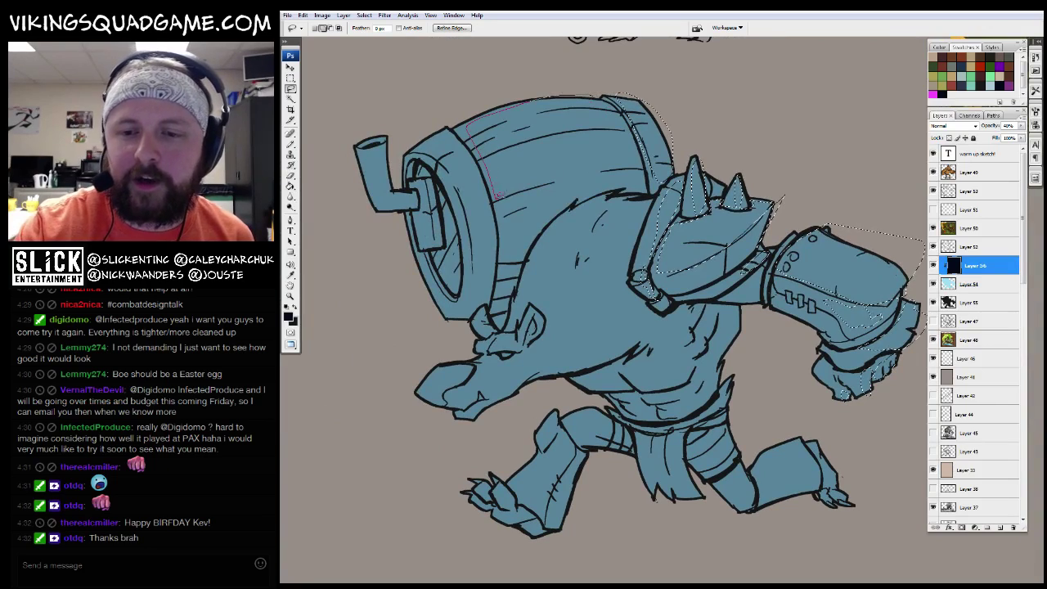
key("Delete")
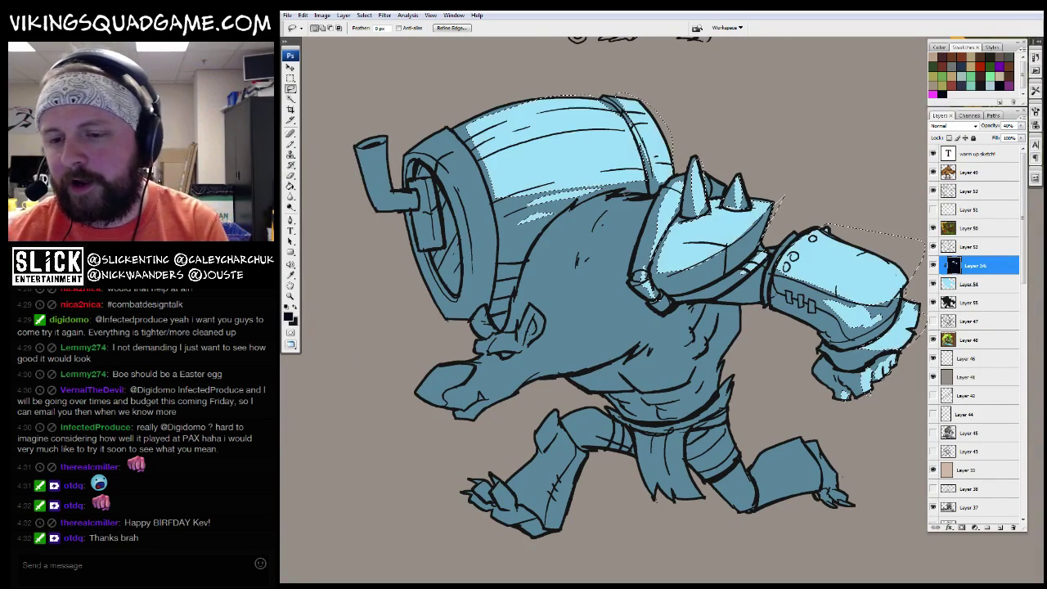
key("ctrl+d")
Cut a lit area with jagged fur-like edges out of the shadow along the creature's upper back
key("ctrl+plus")
key("z")
key("ctrl+0")
left_click(656, 245)
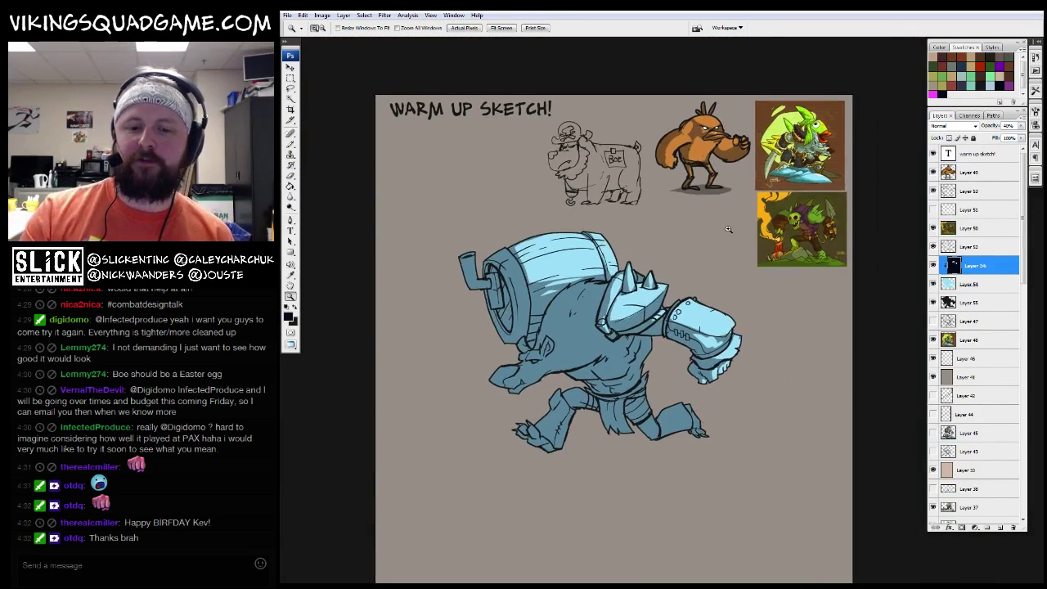
left_click(656, 246)
key("l")
left_click_drag(624, 203, 571, 214)
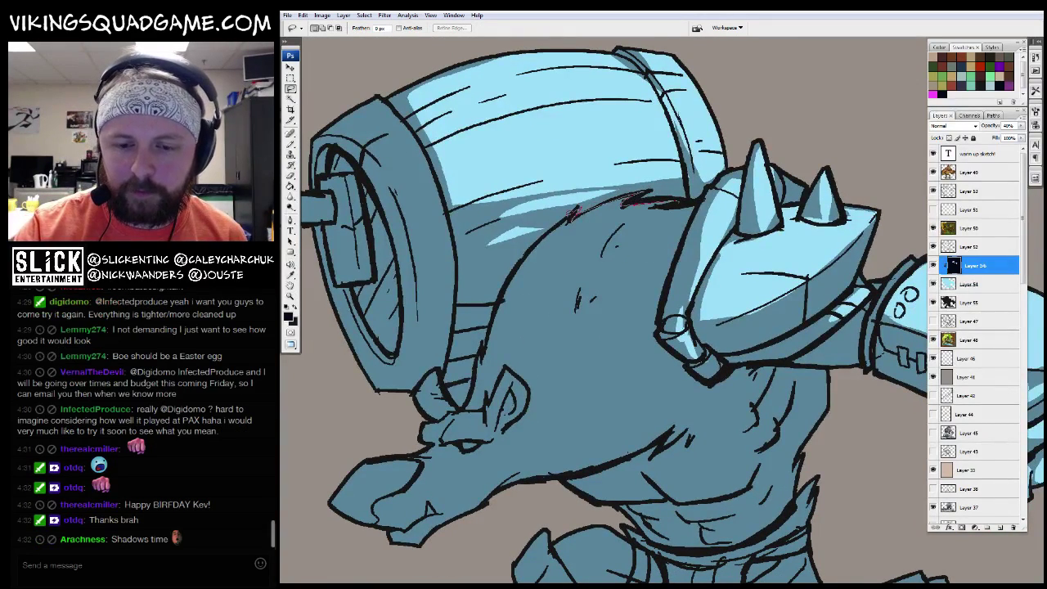
mouse_move(580, 323)
left_mouse_down()
mouse_move(646, 243)
mouse_move(682, 229)
mouse_move(604, 310)
left_mouse_up()
key("z")
left_click(604, 311)
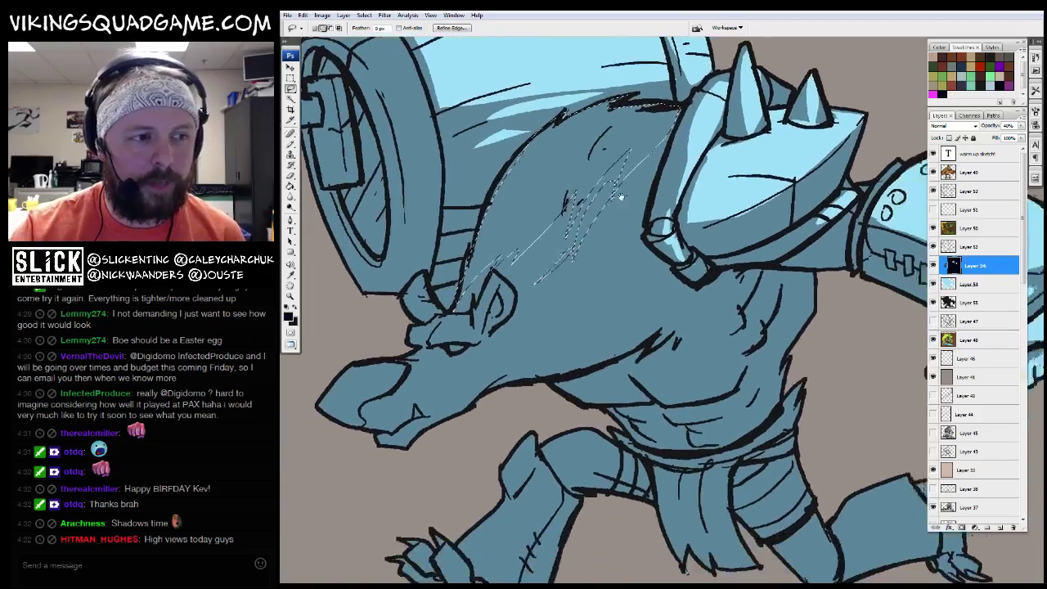
left_click(638, 323, "alt")
left_click(679, 330, "alt")
left_click(680, 331, "alt")
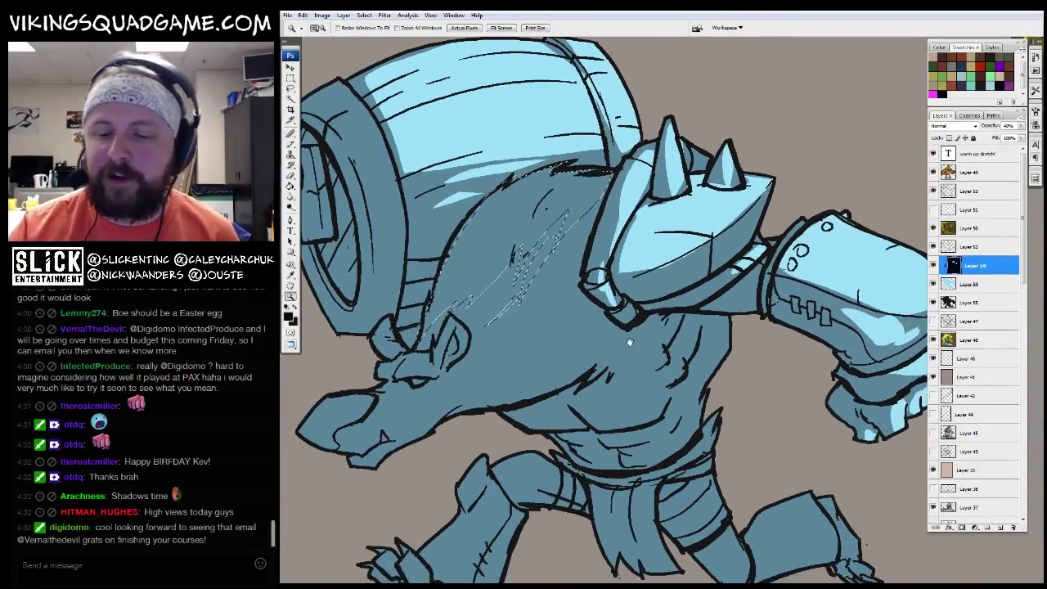
left_click(617, 331)
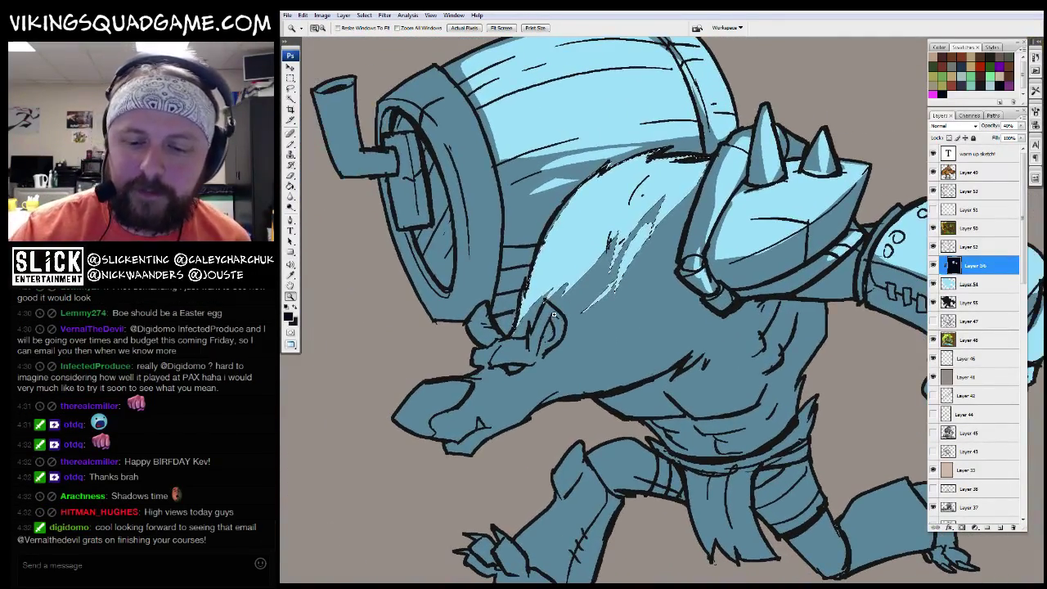
Lasso lit areas on the barrel's front rim, the bent pipe, the barrel's side and the creature's back fur
key("l")
left_click_drag(421, 67, 507, 169)
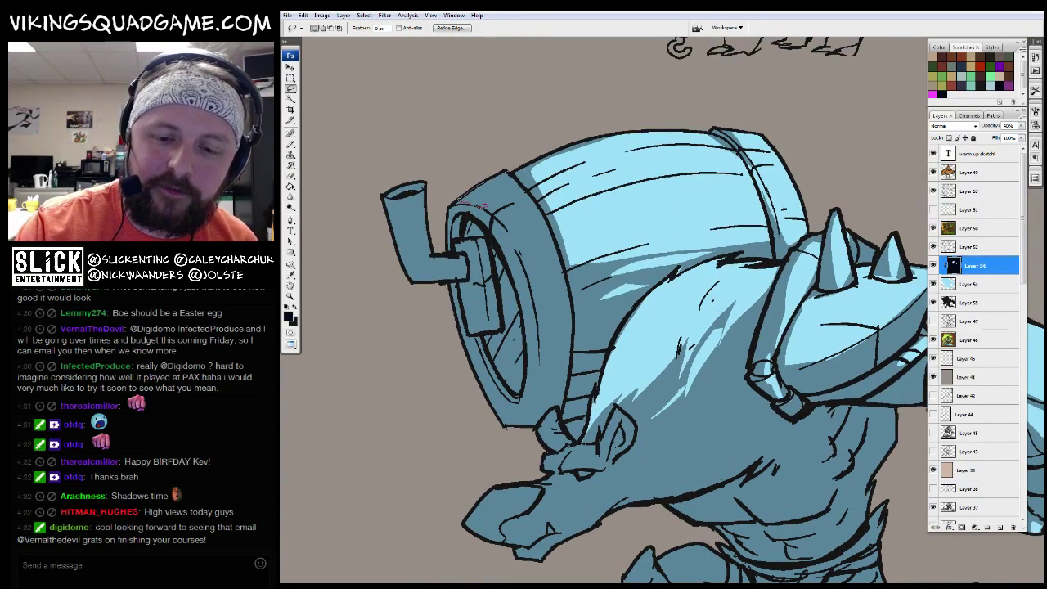
mouse_move(572, 353)
left_mouse_down()
mouse_move(573, 309)
mouse_move(489, 298)
mouse_move(496, 325)
mouse_move(464, 249)
mouse_move(435, 247)
mouse_move(429, 190)
left_mouse_up()
mouse_move(419, 261)
left_mouse_down()
mouse_move(448, 263)
mouse_move(407, 162)
left_mouse_up()
scroll(473, 301, "down", 1)
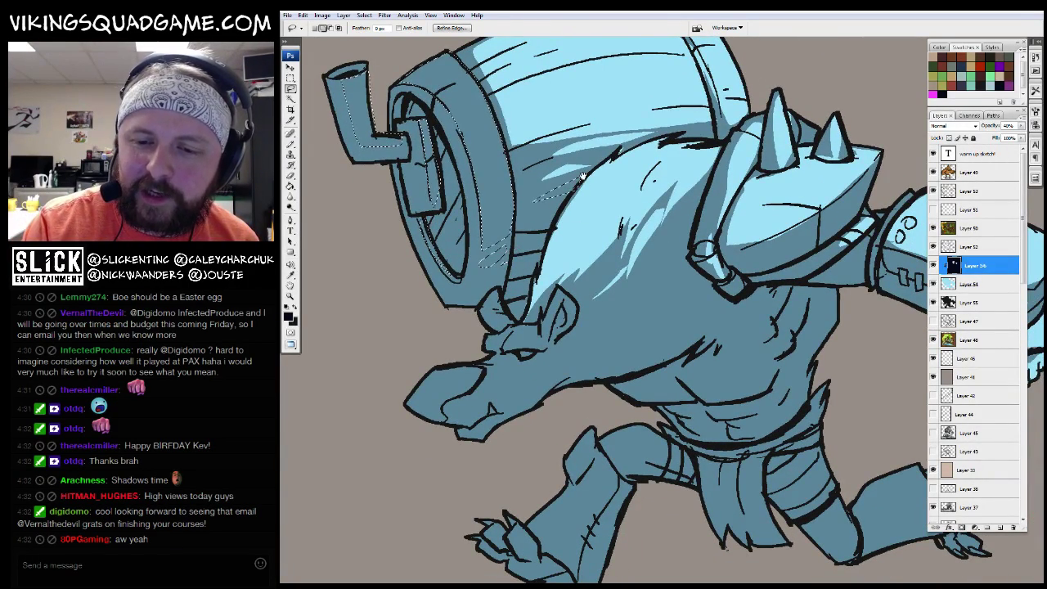
left_click_drag(572, 188, 505, 169)
left_click_drag(543, 289, 593, 236)
scroll(593, 236, "down", 1)
Add the lit areas of the torso, loincloth and rear leg to the selection
mouse_move(687, 274)
left_mouse_down()
mouse_move(679, 313)
mouse_move(707, 297)
mouse_move(700, 327)
mouse_move(723, 283)
mouse_move(689, 341)
mouse_move(680, 314)
mouse_move(669, 367)
mouse_move(728, 378)
left_mouse_up()
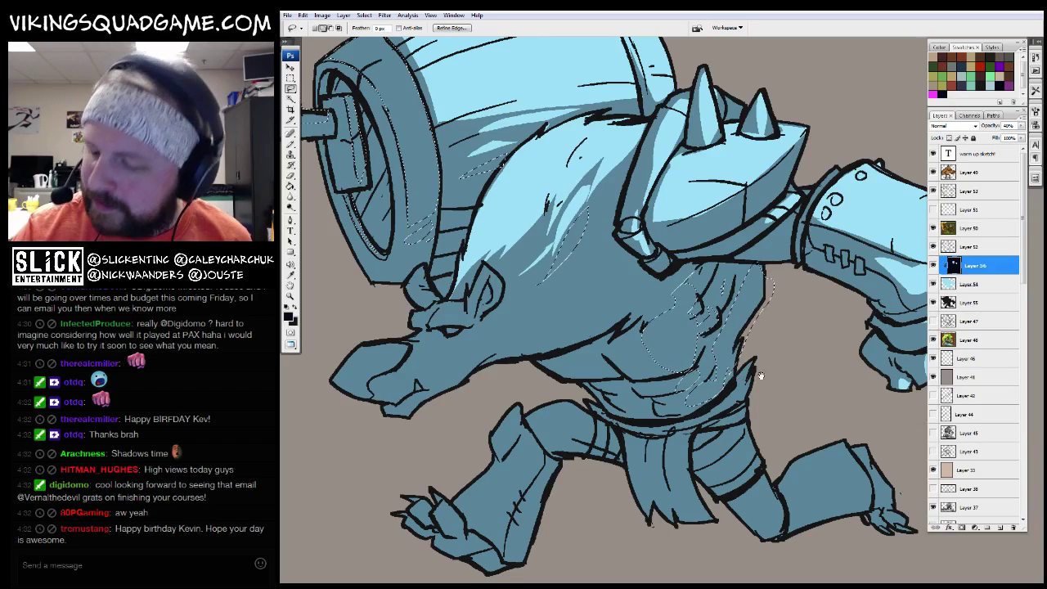
scroll(719, 359, "down", 1)
mouse_move(674, 408)
left_mouse_down()
mouse_move(670, 461)
mouse_move(734, 401)
left_mouse_up()
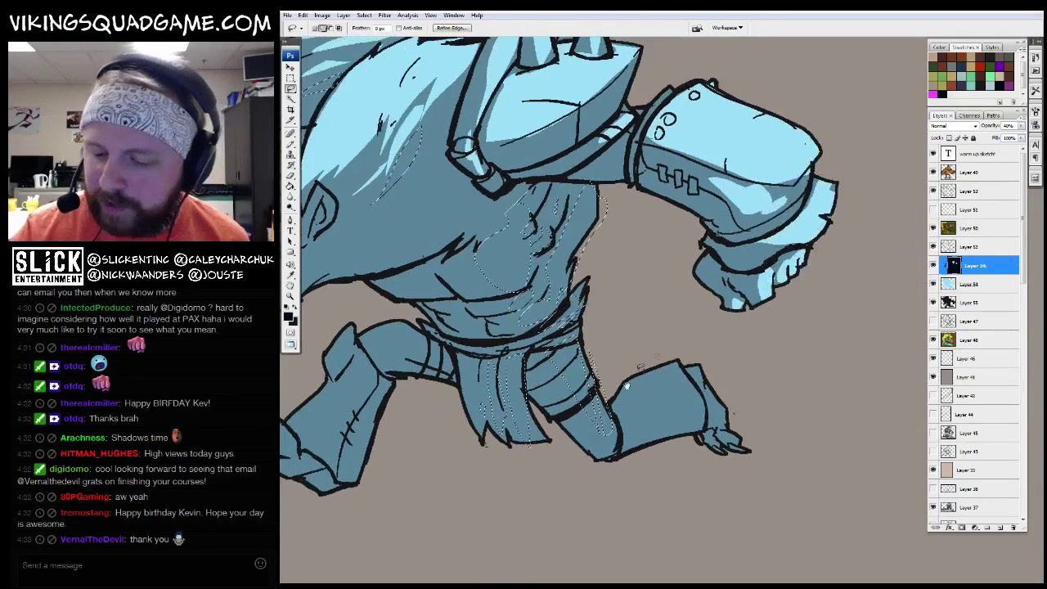
left_click_drag(769, 479, 608, 432)
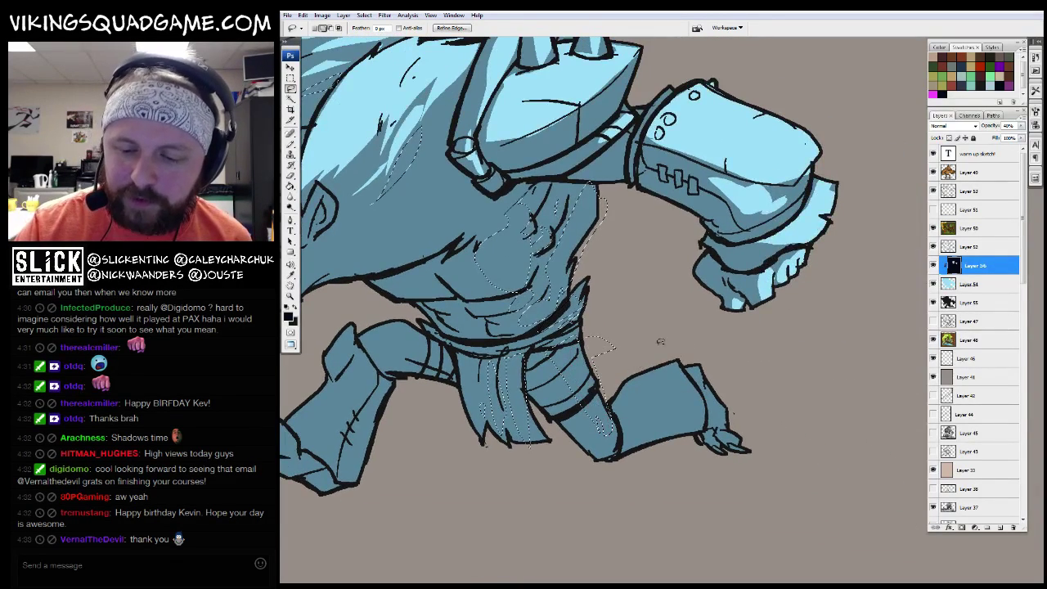
Add the front leg, snout, brow and ear highlights to the selection, and clear all selected areas from the shadow layer
mouse_move(409, 345)
left_mouse_down()
mouse_move(593, 313)
mouse_move(528, 291)
left_mouse_up()
left_click_drag(549, 342, 538, 371)
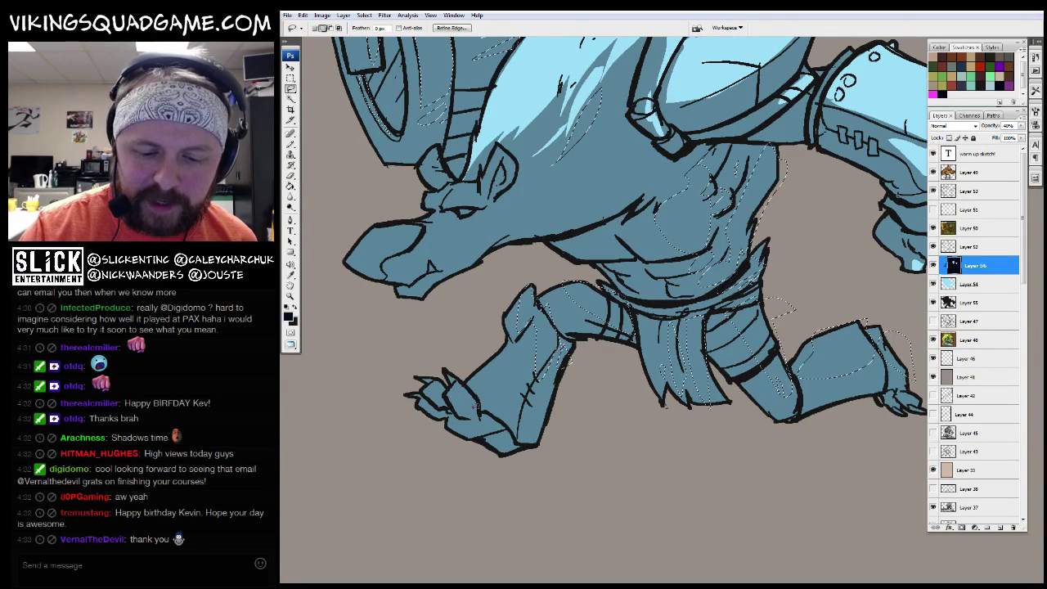
left_click_drag(473, 405, 466, 391)
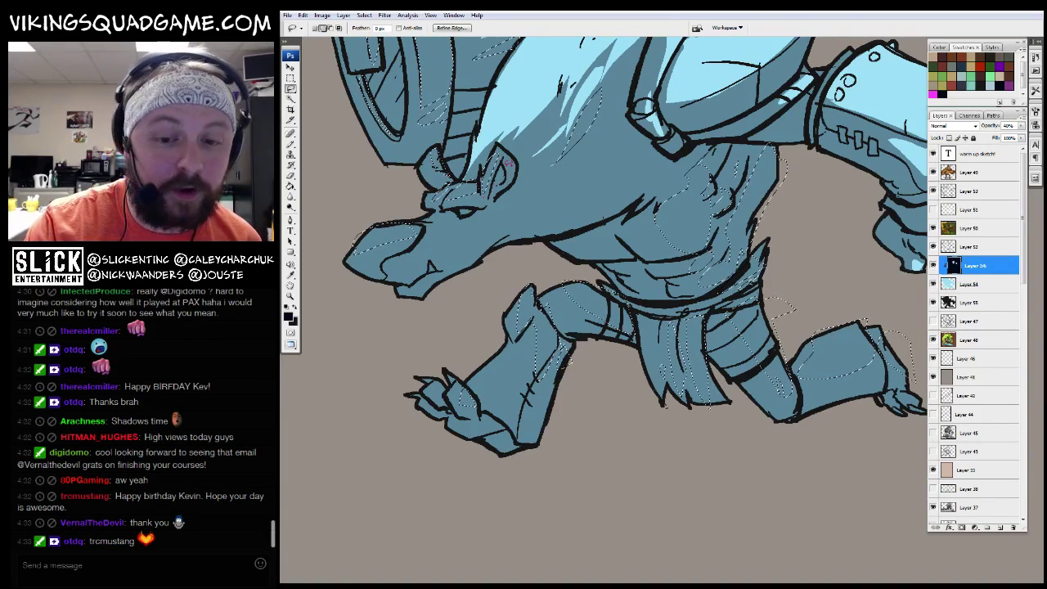
mouse_move(450, 163)
left_mouse_down()
mouse_move(479, 190)
mouse_move(405, 247)
left_mouse_up()
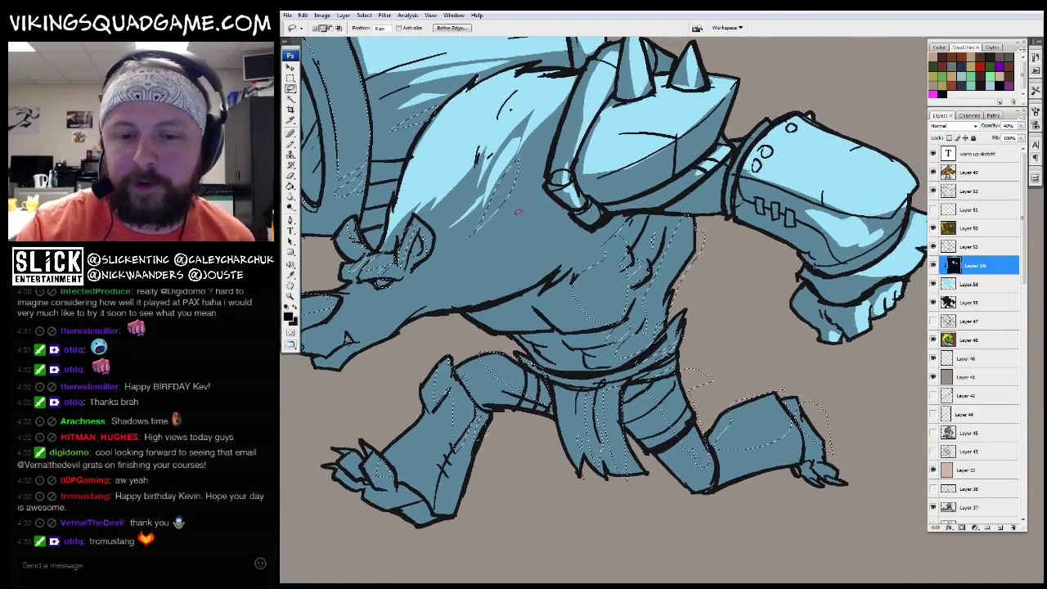
key("z")
left_click(769, 301, "alt")
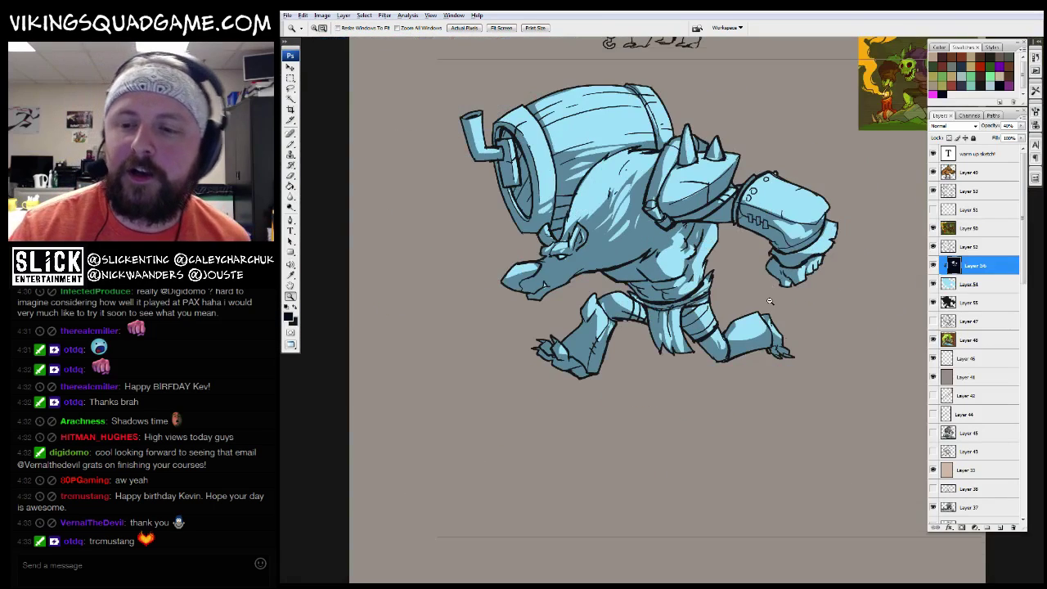
left_click(769, 301, "alt")
Create a new layer directly beneath the creature's black silhouette layer, Layer 55
left_click(973, 283)
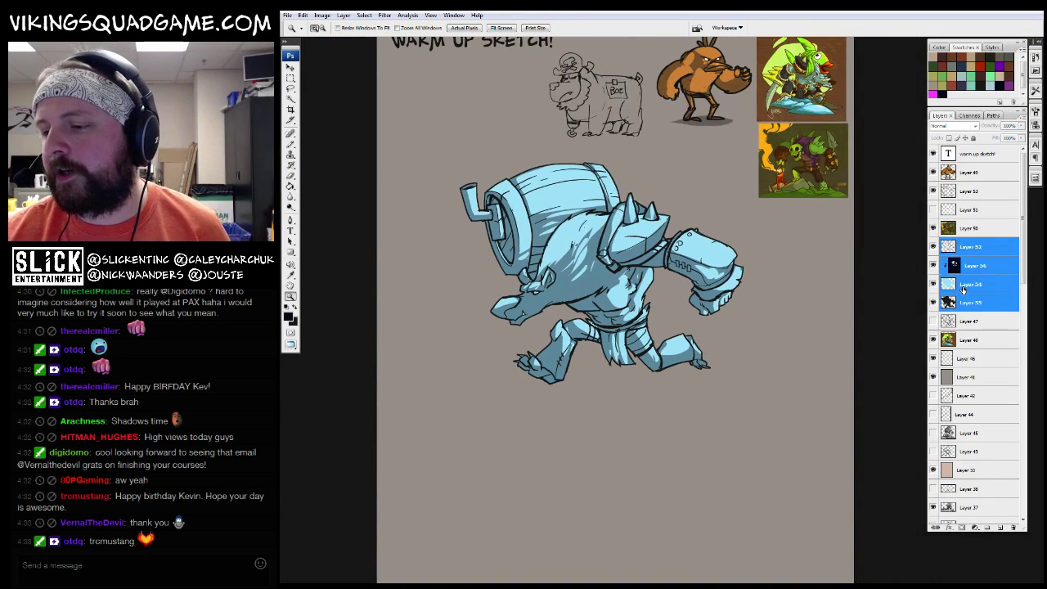
left_click_drag(839, 66, 812, 144)
key("g")
key("z")
left_click(586, 342)
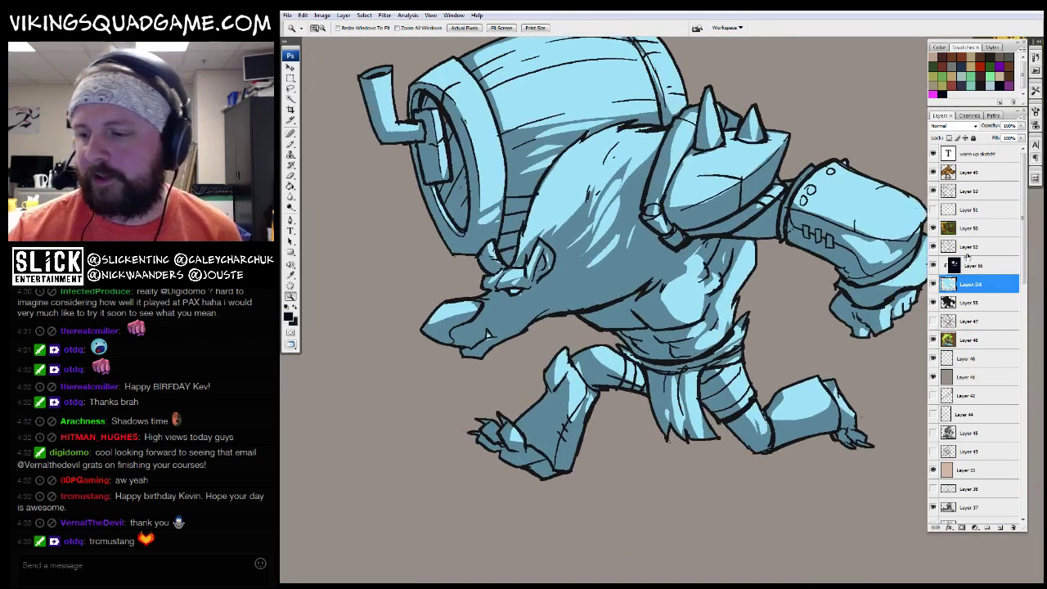
key("alt+bracketleft")
key("alt+bracketleft")
left_click(1000, 527)
Lasso a flat elliptical ground shadow beneath the running creature, fill it with near-black, and set its layer opacity to 40%
left_click_drag(657, 501, 612, 357)
key("l")
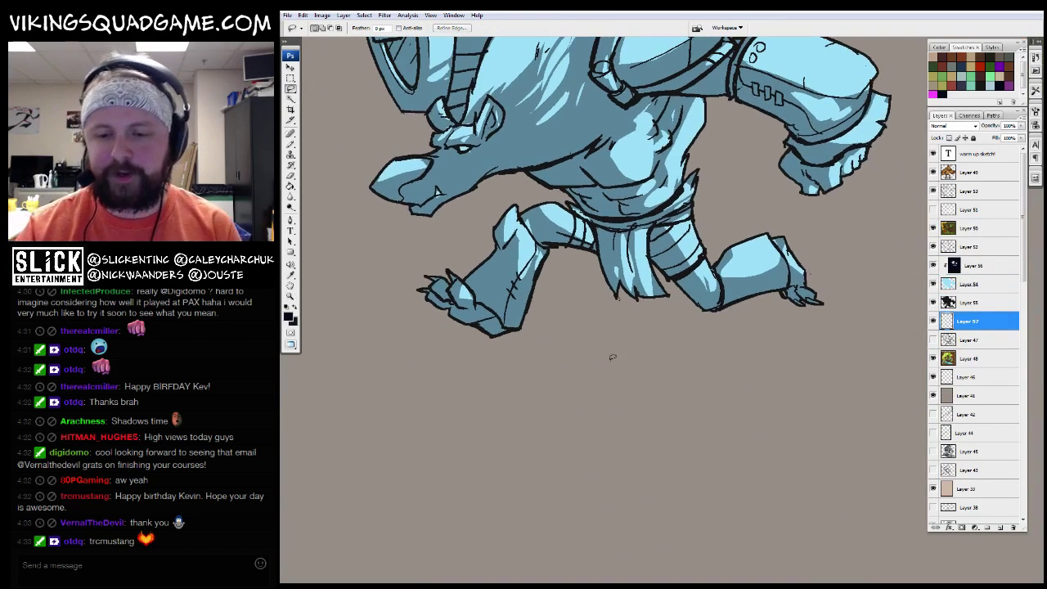
left_click_drag(826, 358, 827, 361)
key("g")
left_click(696, 355)
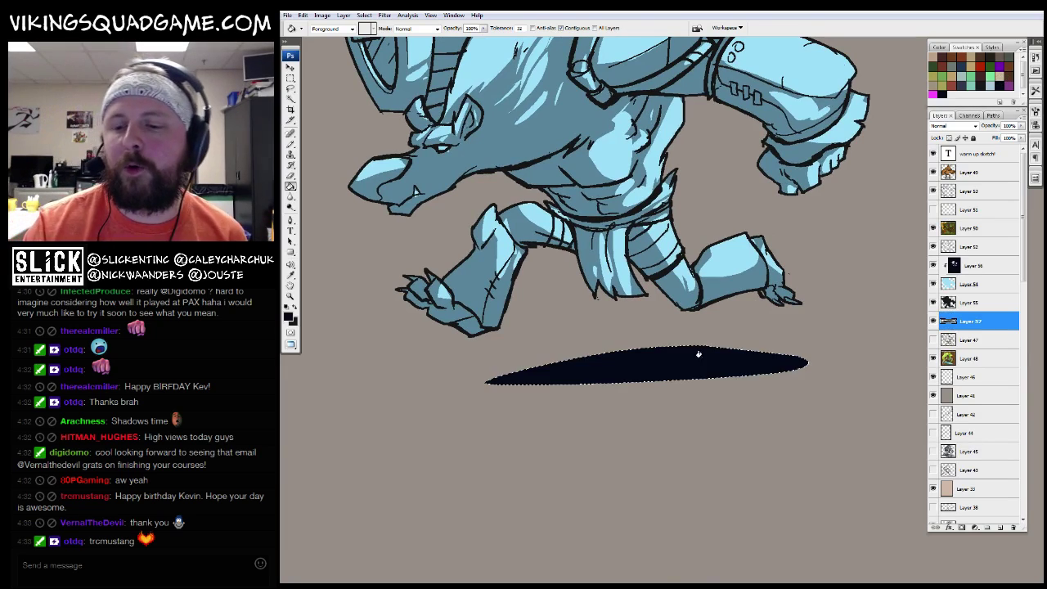
key("z")
key("4")
left_click_drag(710, 406, 701, 448)
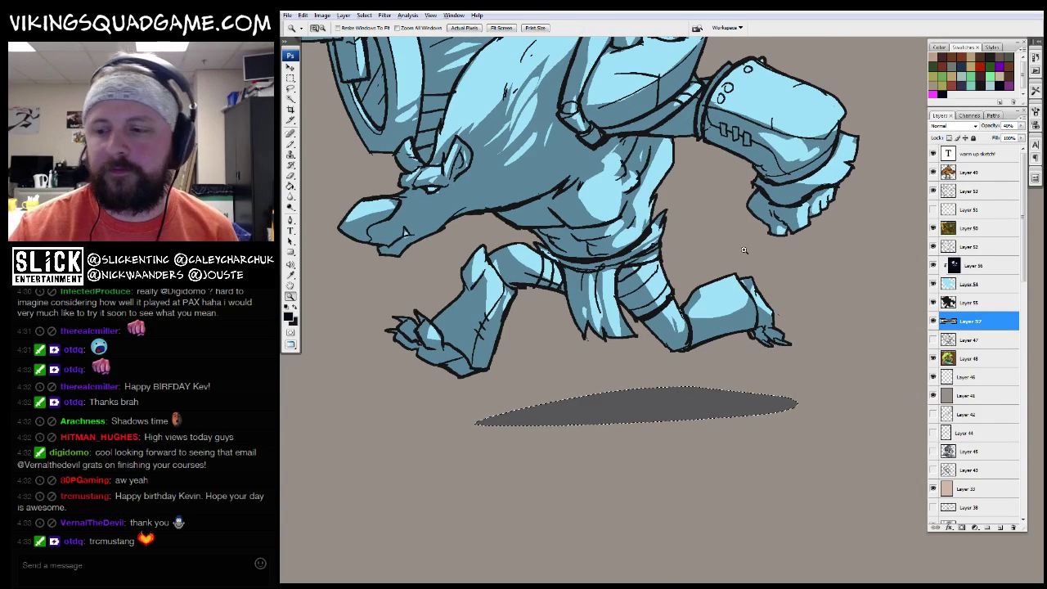
key("ctrl+d")
Merge the creature's line, shading, colour and silhouette layers with the ground shadow into a single layer
left_click(969, 246, "shift")
key("ctrl+e")
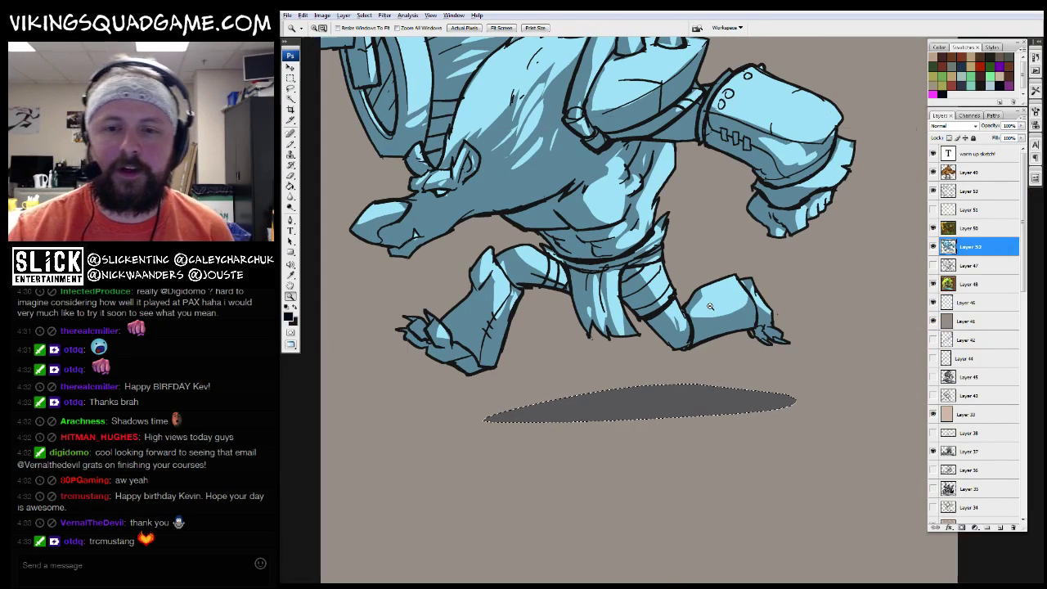
left_click(686, 391, "alt")
key("v")
left_click_drag(685, 391, 711, 388)
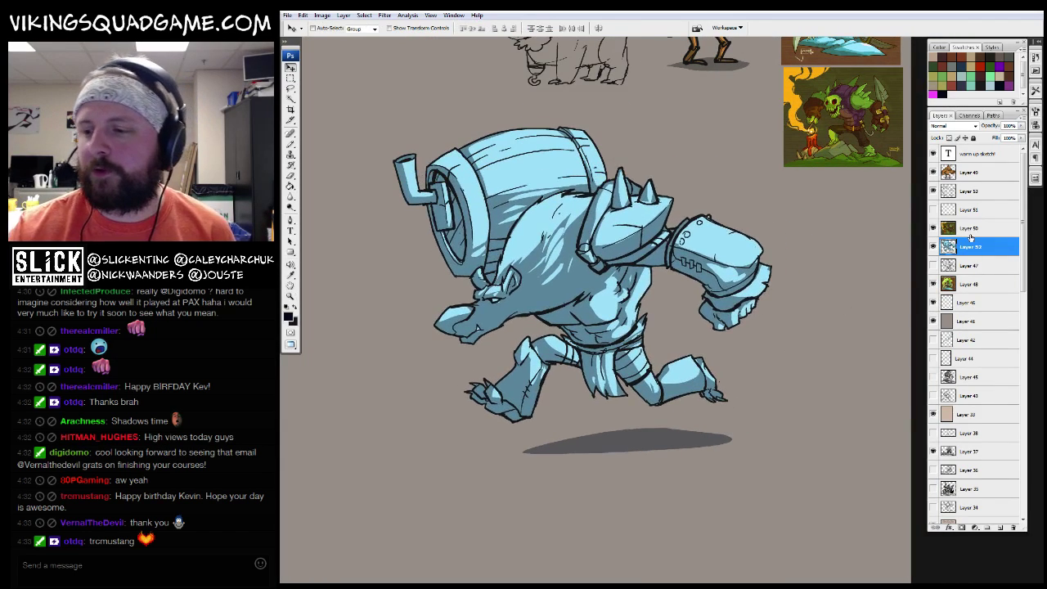
left_click(933, 246)
Add a new layer above the merged creature layer and clip it to that layer
left_click(999, 527)
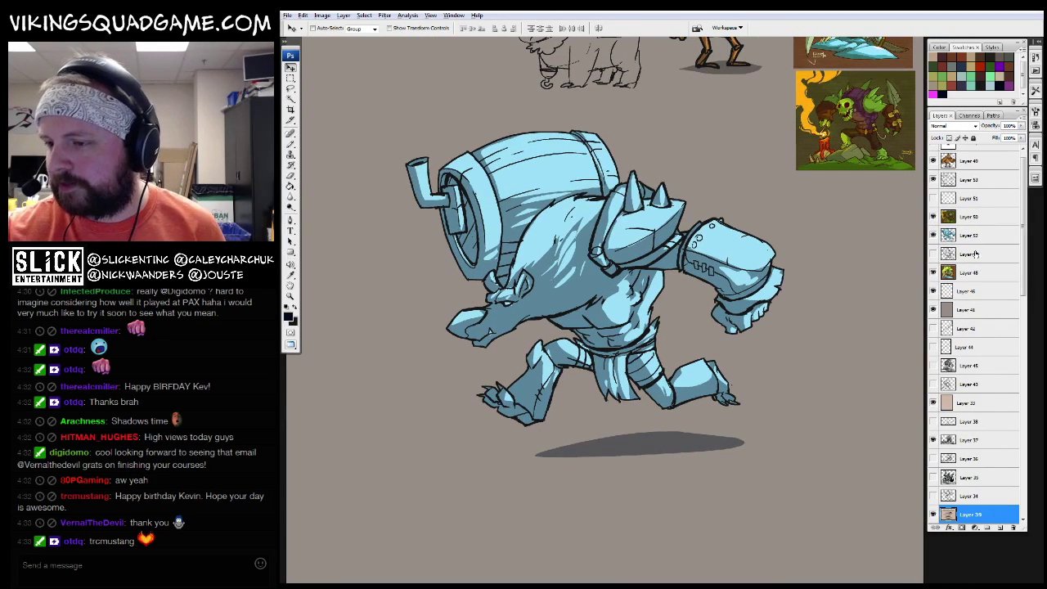
left_click(985, 251)
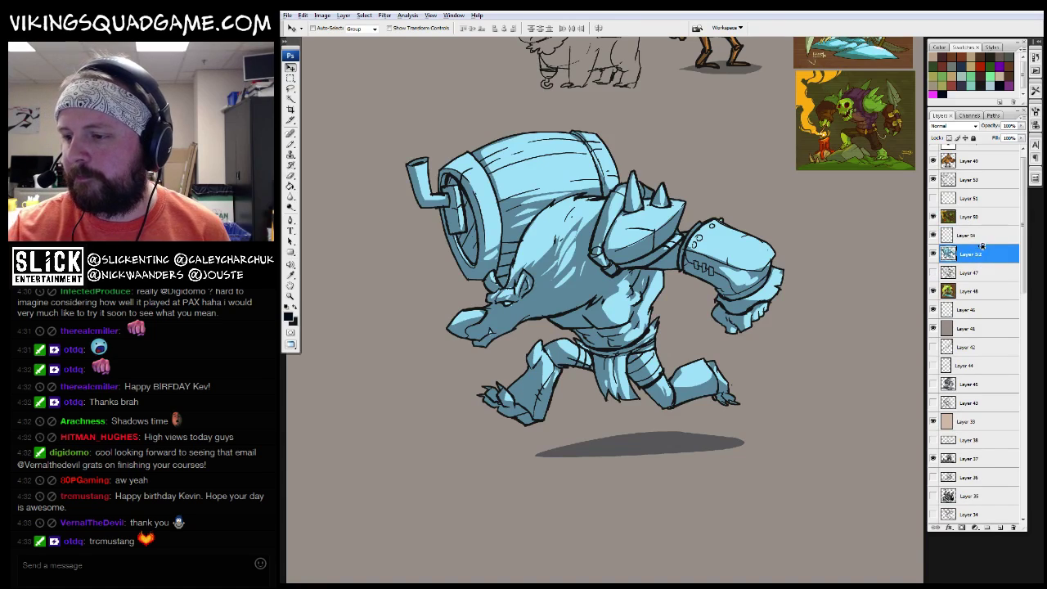
left_click_drag(983, 246, 984, 229)
Lasso around the barrel on the clipped layer, tracing its boundary with the creature's back and head
left_click_drag(596, 259, 681, 247)
key("m")
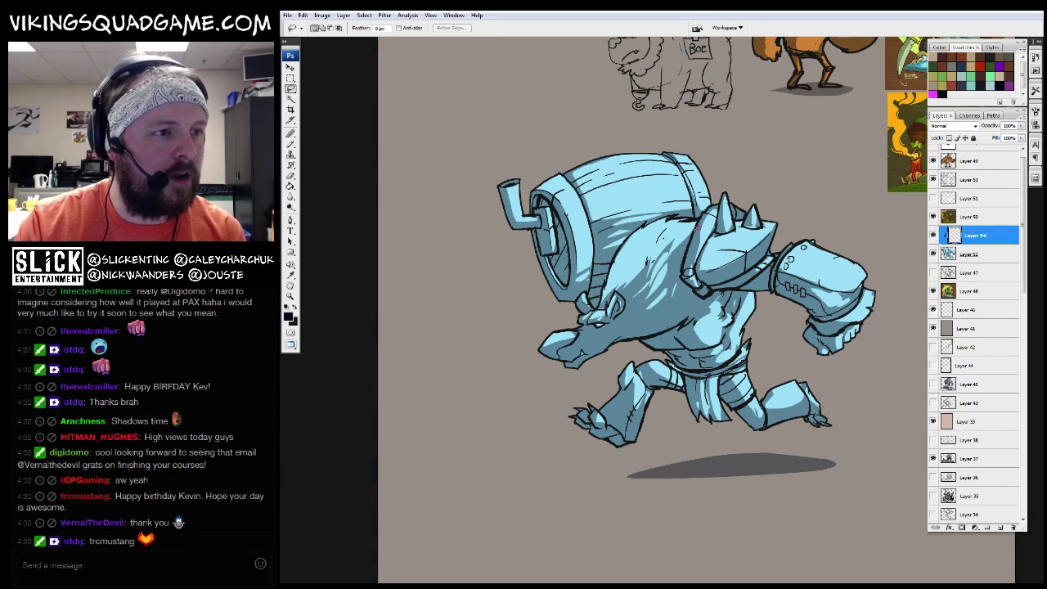
left_click_drag(694, 233, 703, 234)
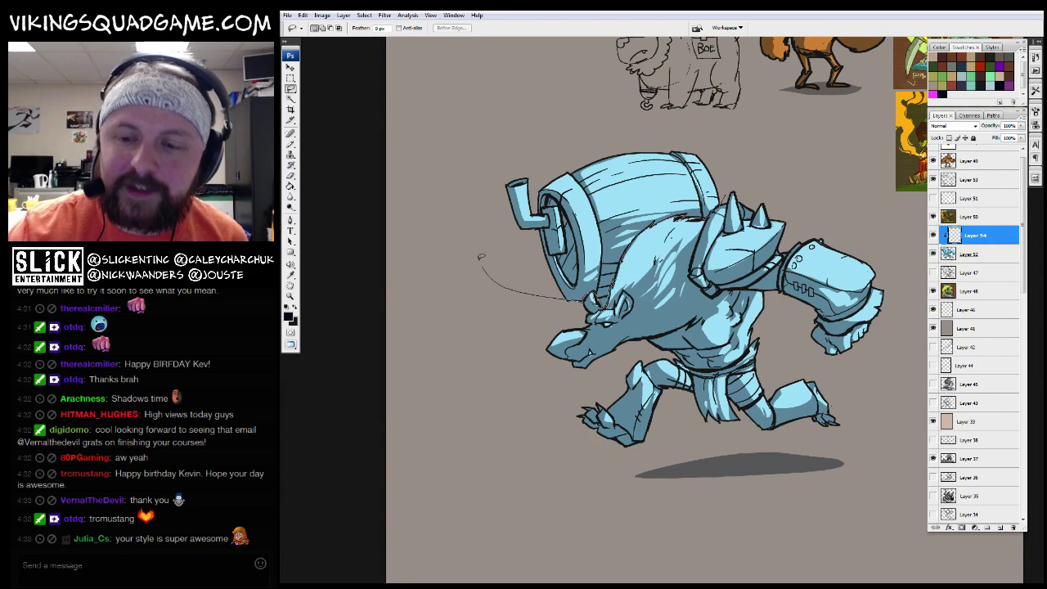
Select the barrel, fill it with black on the clipped Layer 54, and set that layer's opacity to 40%
left_click_drag(573, 300, 582, 302)
key("g")
left_click(605, 213)
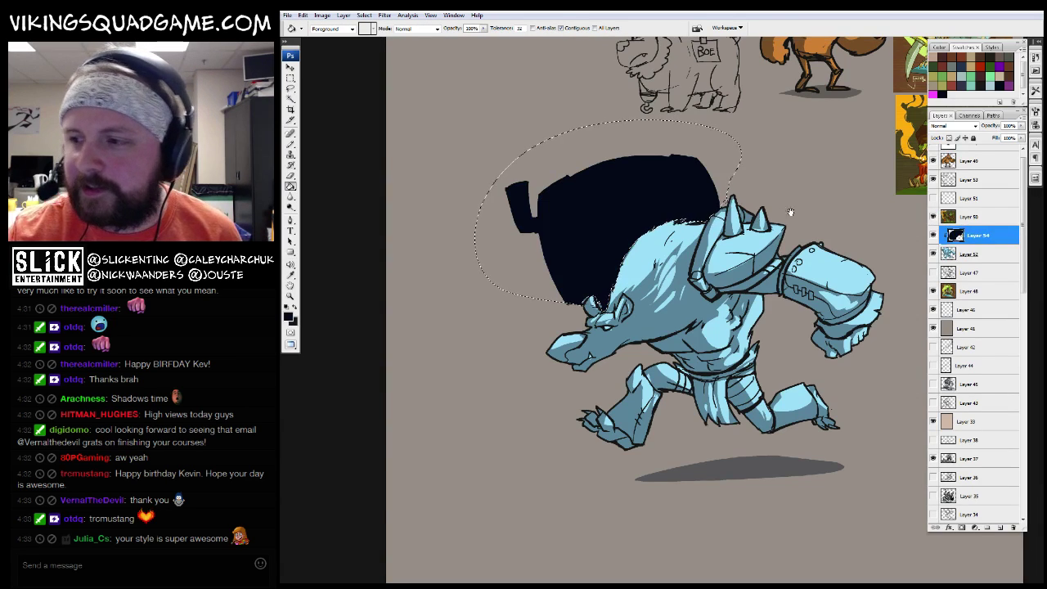
type("40")
key("Return")
key("ctrl+d")
Fill shadow over the belly below the creature's chest and outline a selection along the underside of its jaw and neck
key("z")
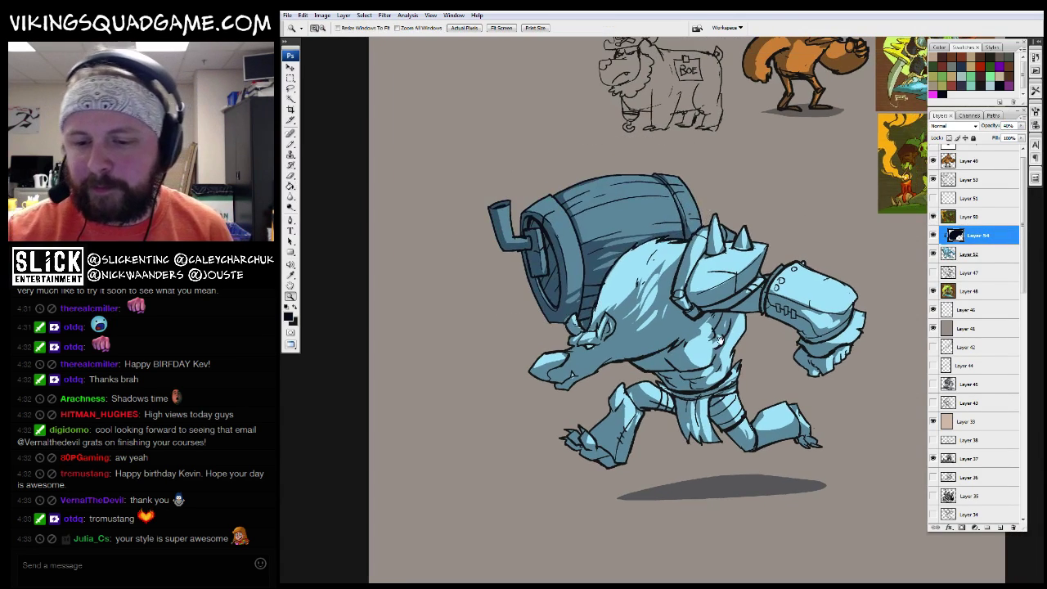
left_click(685, 345)
key("l")
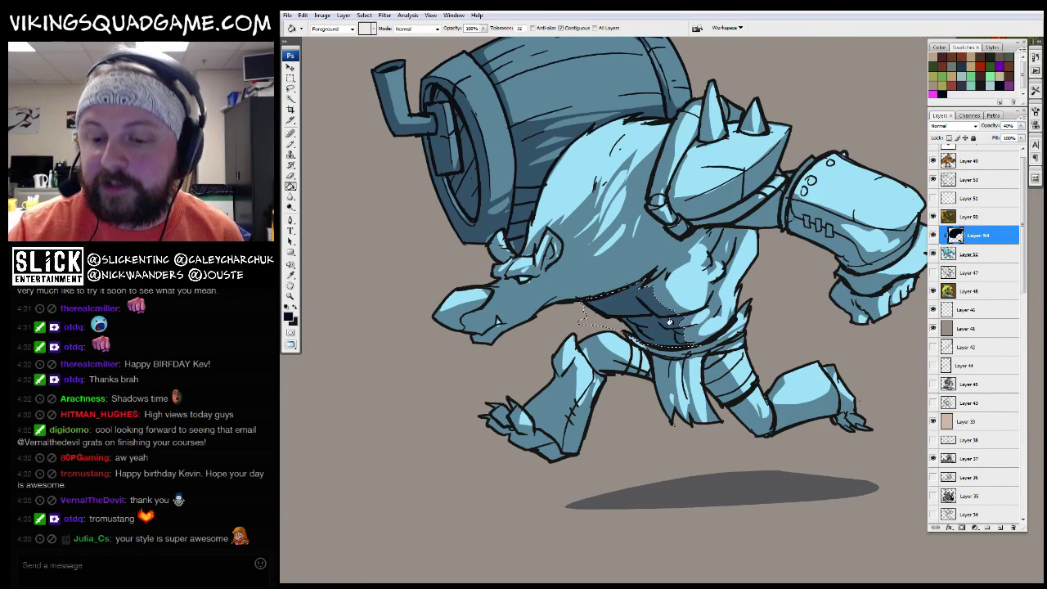
key("g")
left_click(643, 316)
key("b")
mouse_move(764, 276)
left_mouse_down()
mouse_move(757, 249)
mouse_move(703, 245)
mouse_move(691, 264)
left_mouse_up()
key("h")
key("l")
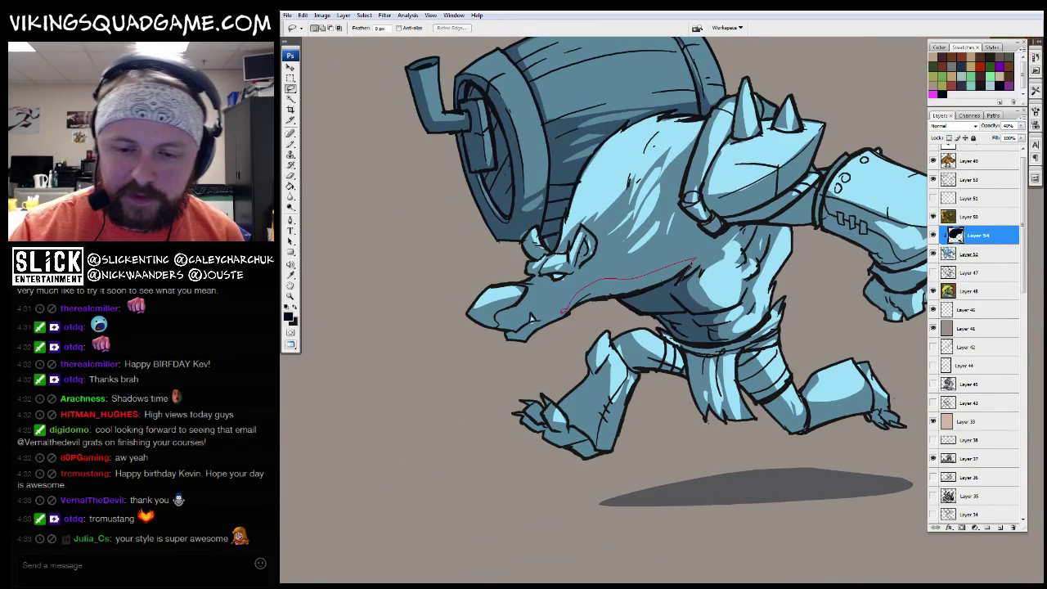
key("z")
left_click(701, 315, "alt")
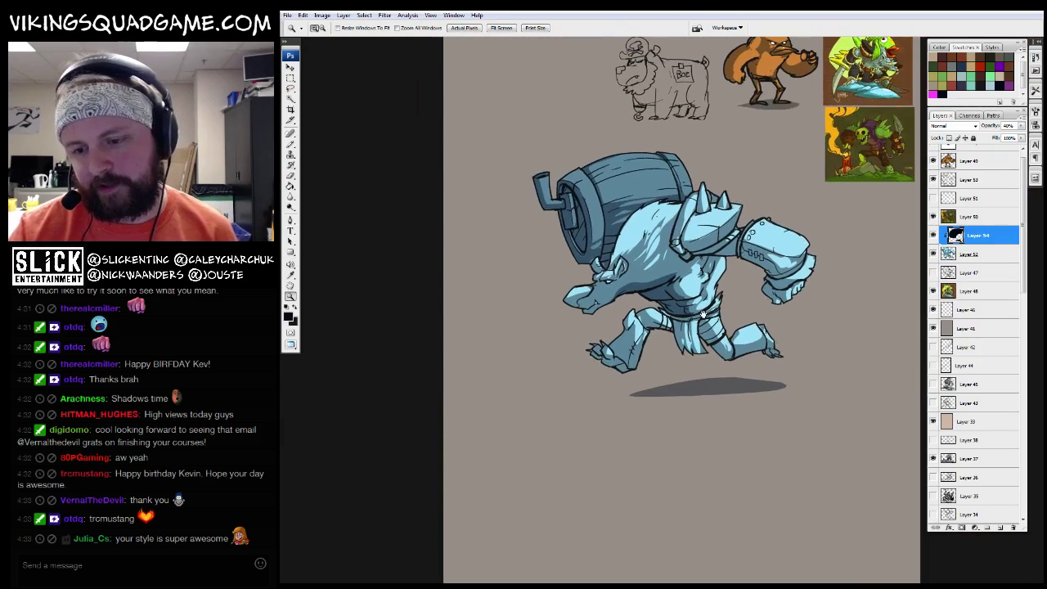
Shade the creature's forward leg by selecting it and filling it on the shadow layer
key("l")
key("ctrl+d")
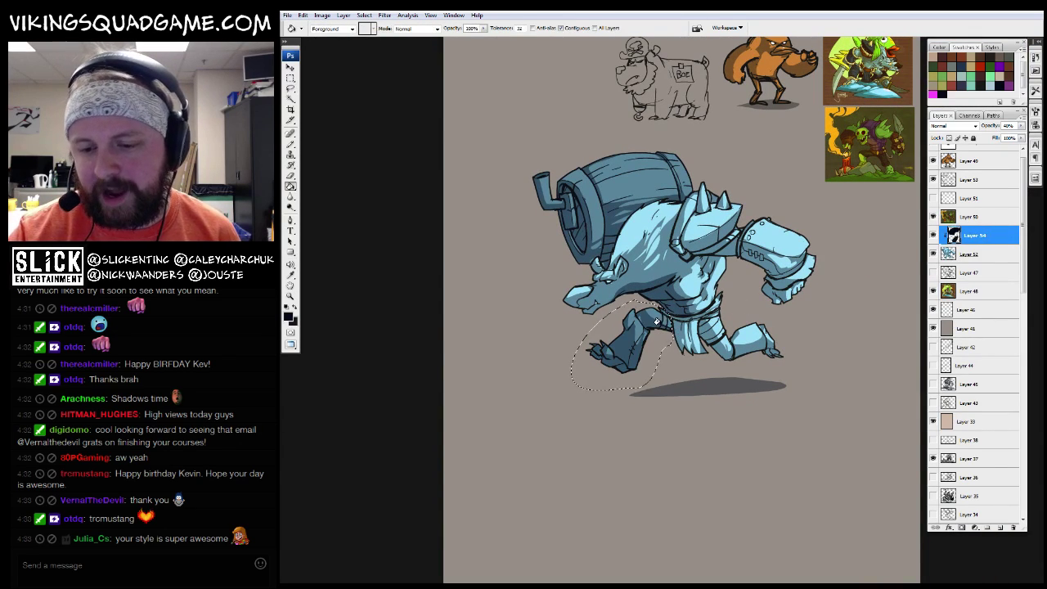
key("z")
left_click(670, 352, "alt")
Merge the shadow layer down into Layer 52 and rotate the blue creature about 4.5 degrees clockwise
left_click(970, 216)
left_click(954, 235)
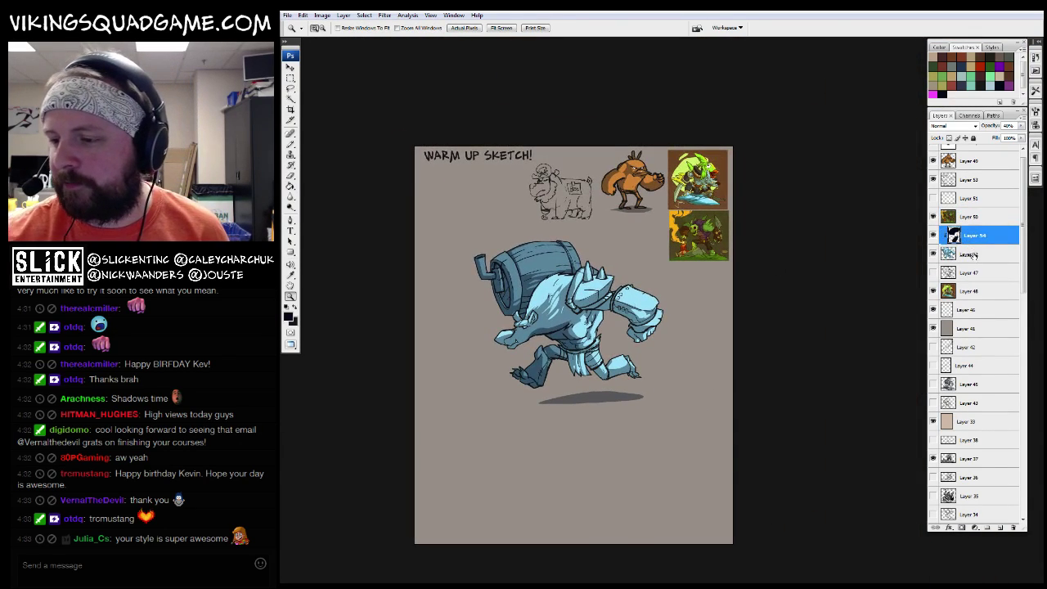
key("ctrl+e")
key("ctrl+t")
left_click_drag(651, 376, 644, 387)
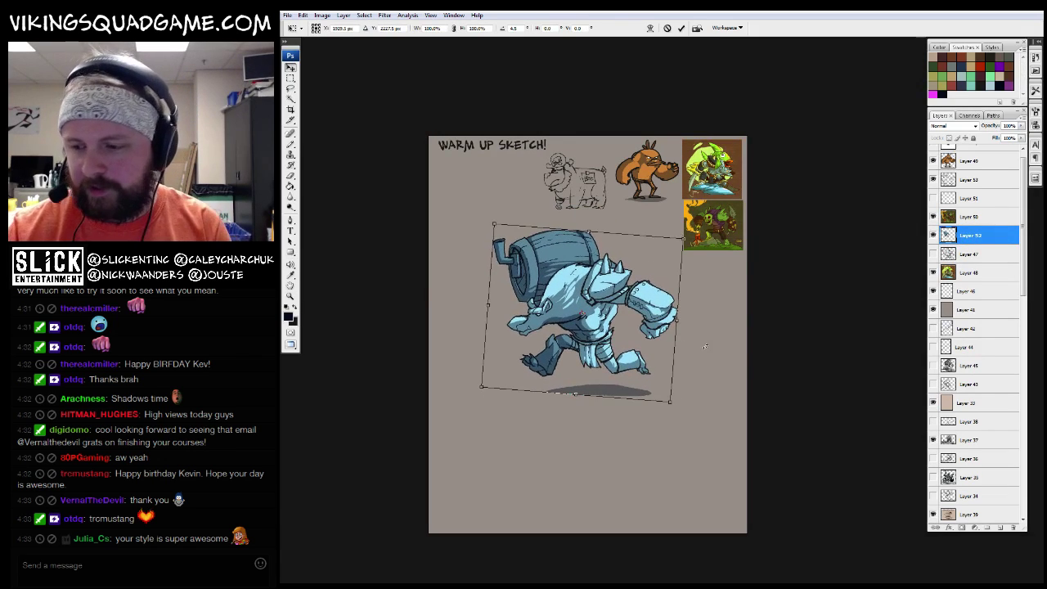
key("Return")
Raise Layer 45 directly above Layer 41 and move its coffin-carrying figure to the lower right of the canvas
left_click_drag(958, 365, 966, 310)
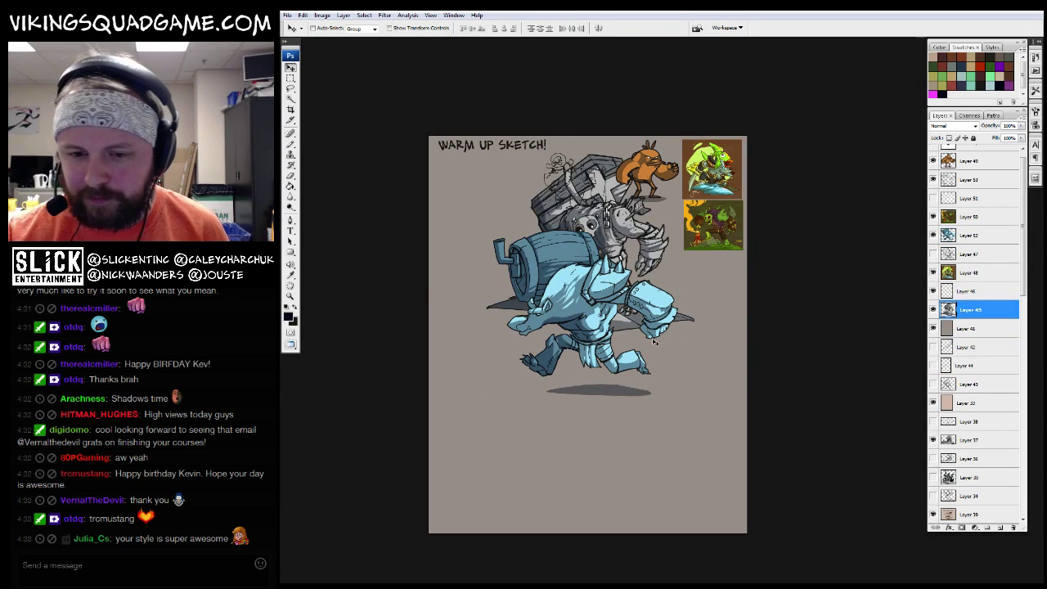
left_click_drag(597, 164, 638, 409)
key("z")
left_click_drag(689, 478, 574, 390)
left_click(574, 390)
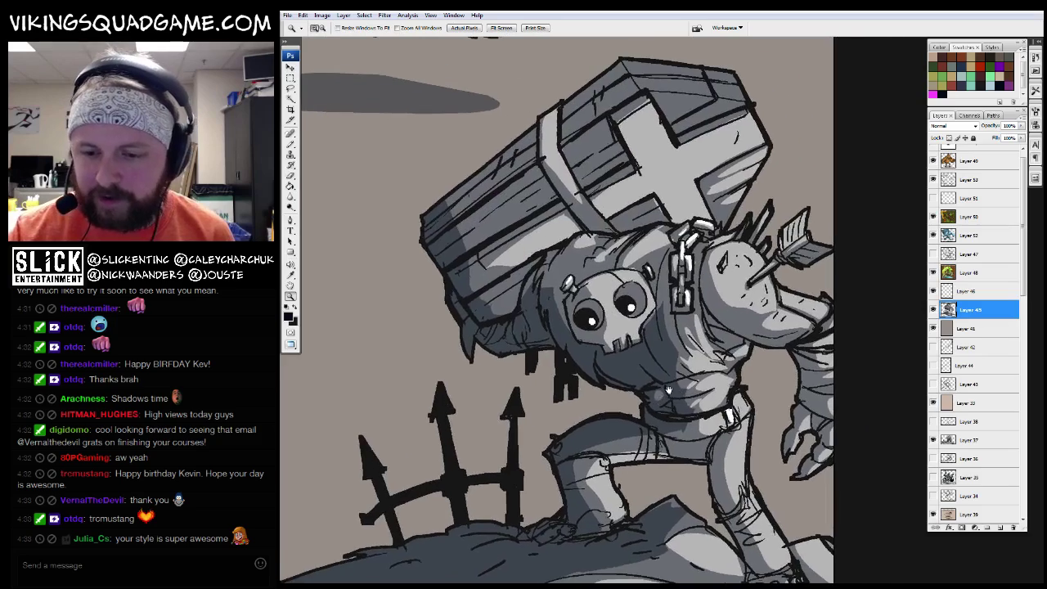
Raise Layer 37 directly above Layer 41 and place its maned creature with the fish beside the coffin carrier
key("v")
left_click(966, 440)
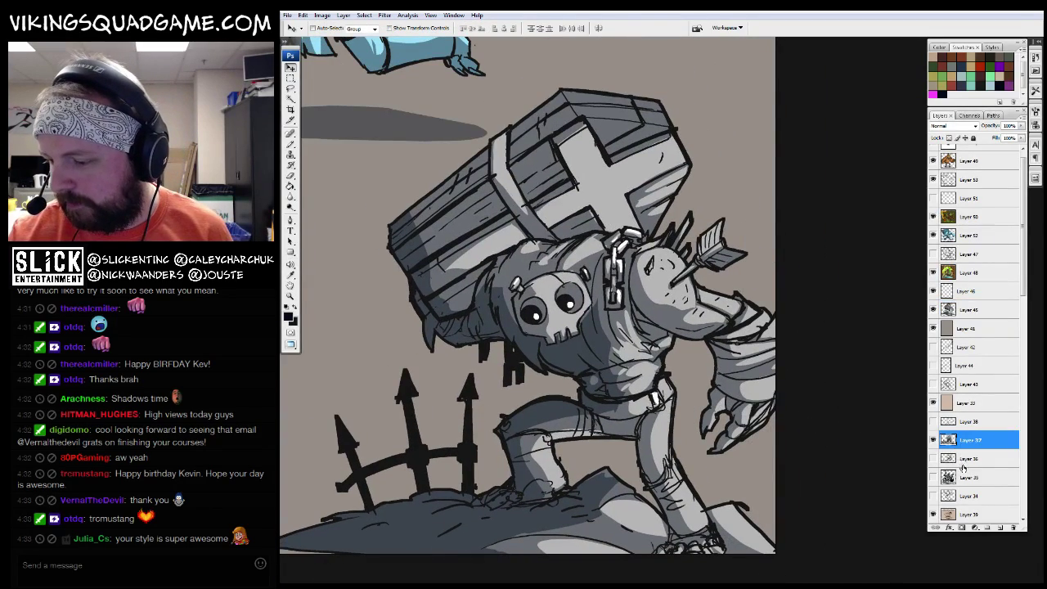
left_click_drag(962, 331, 962, 328)
key("z")
left_click_drag(823, 352, 666, 440)
scroll(687, 442, "down", 5)
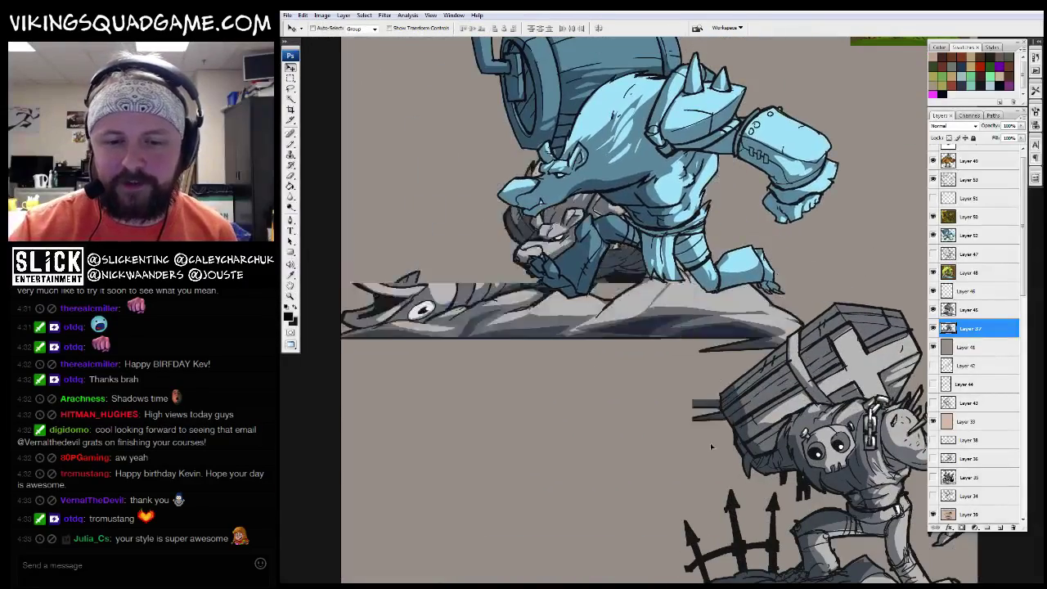
key("v")
left_click_drag(785, 462, 924, 311)
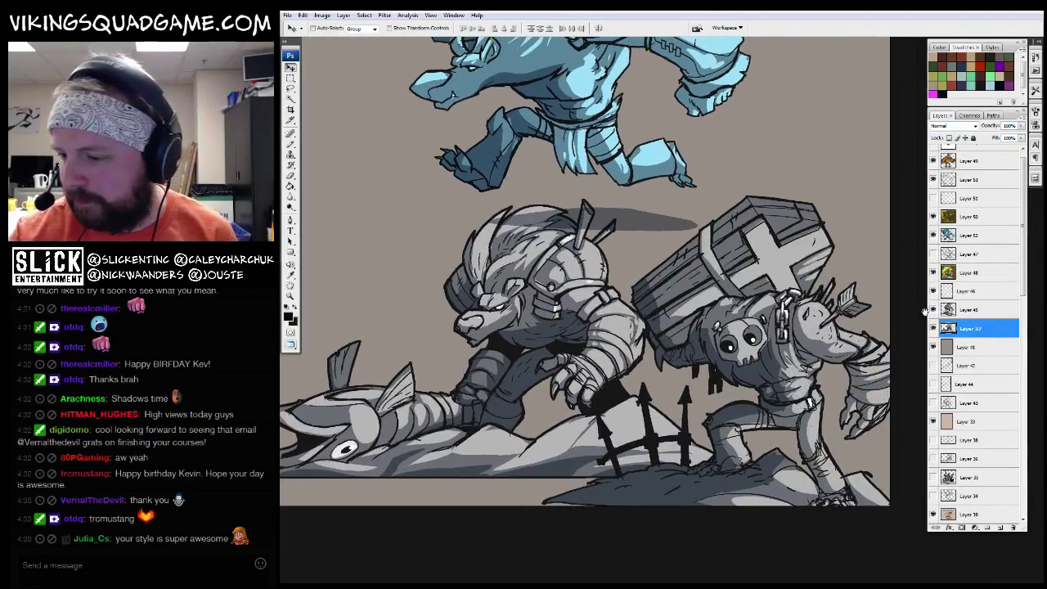
Raise Layer 35 directly above Layer 41, then show it and hide Layer 52
left_click_drag(967, 477, 968, 340)
left_click_drag(826, 262, 898, 373)
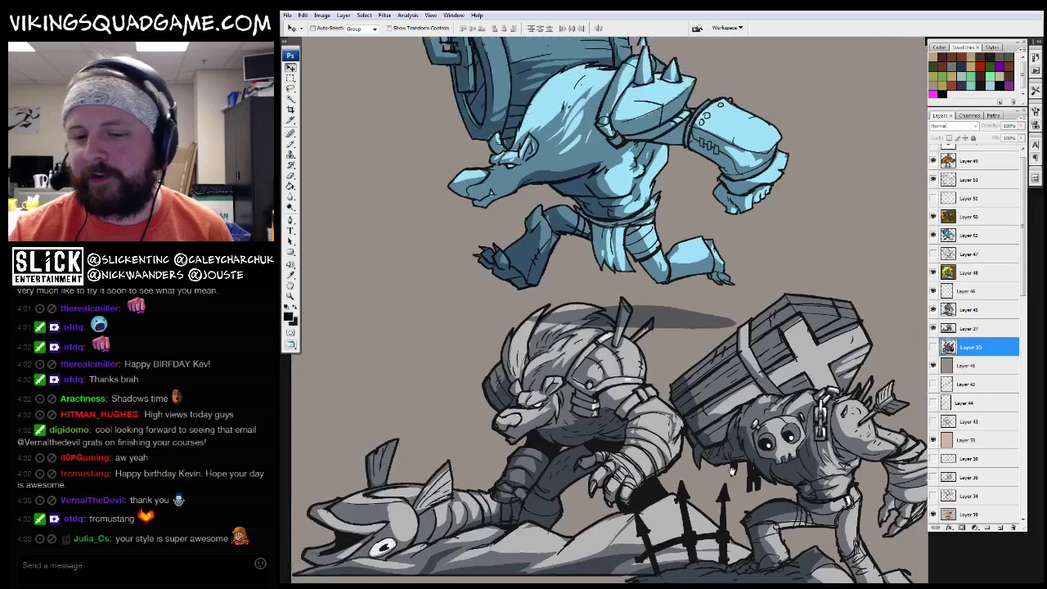
left_click(932, 347)
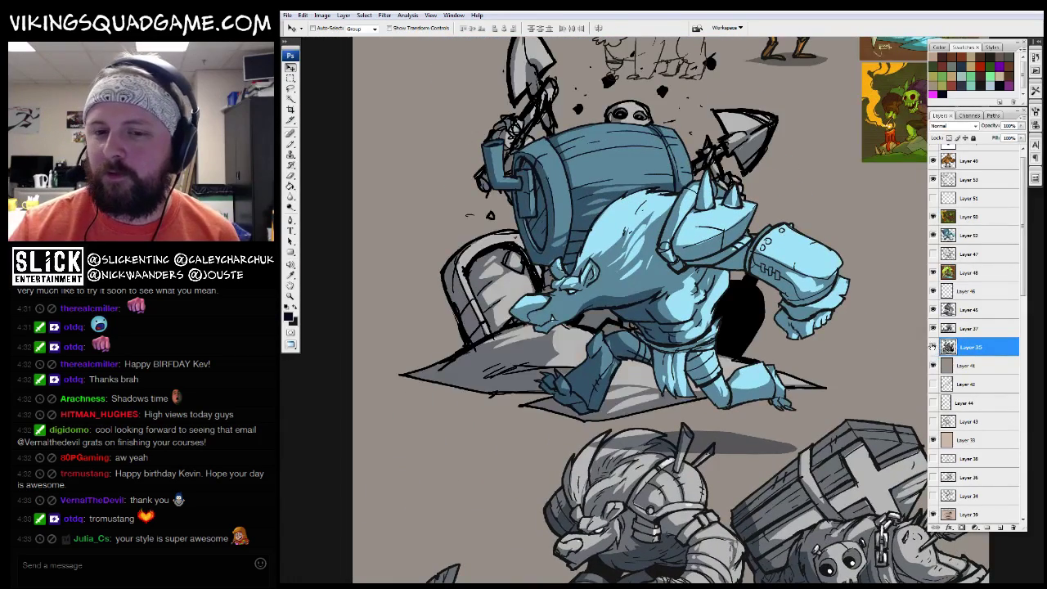
left_click(932, 235)
left_click_drag(681, 331, 665, 418)
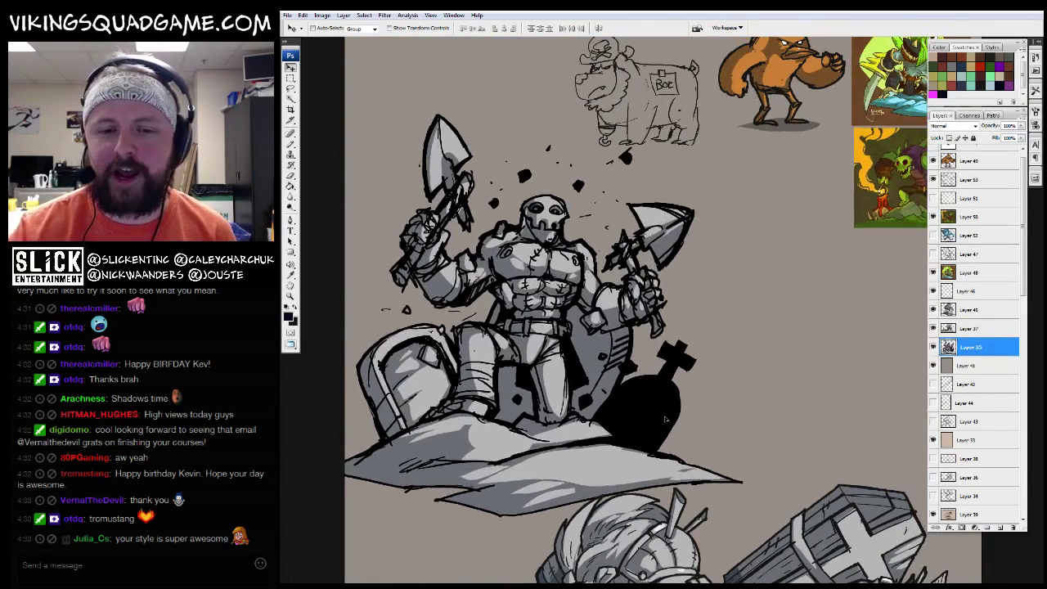
Examine the skull-masked figure with the two shovels up close
key("z")
left_click(726, 389)
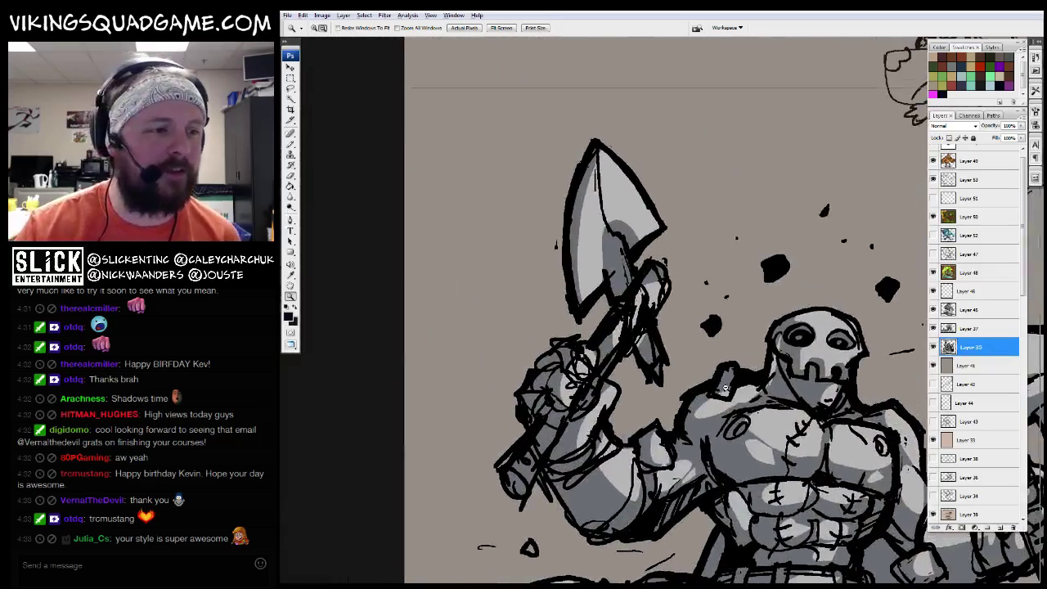
left_click(725, 388, "alt")
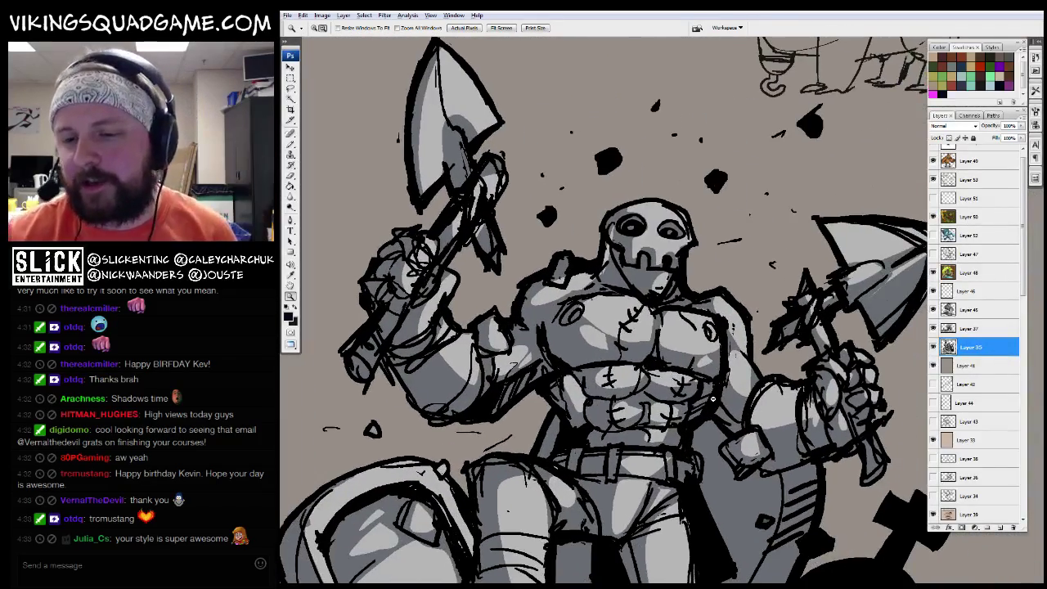
left_click(711, 400, "alt")
left_click(713, 395, "alt")
Clear the birthday image window out of the way and return the warm-up sketch to full-screen view
key("f")
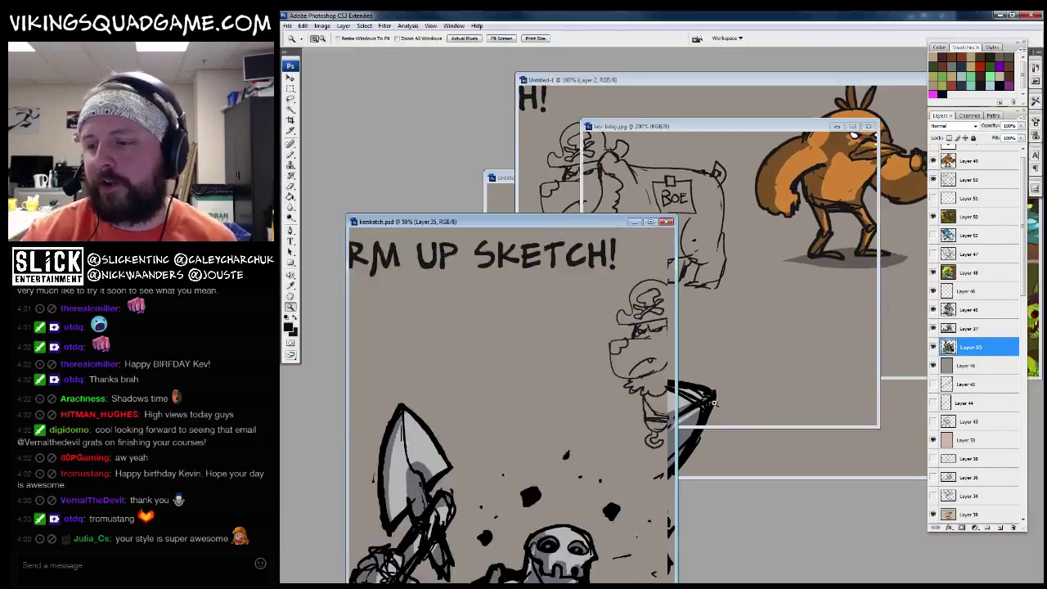
left_click(761, 128)
left_click_drag(761, 127, 630, 147)
left_click(540, 223)
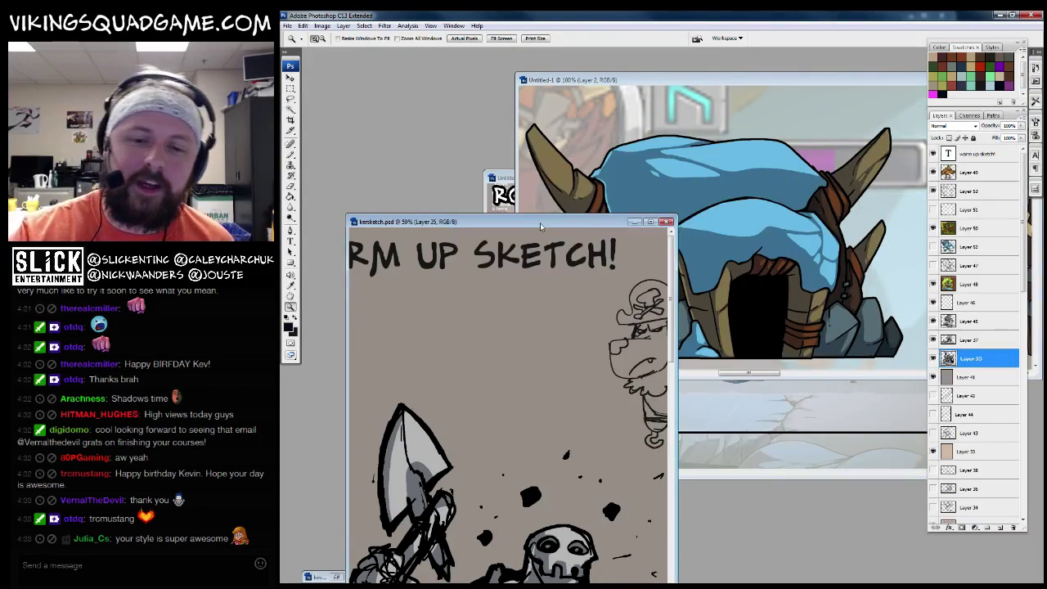
key("f")
key("ctrl+plus")
key("ctrl+minus")
key("ctrl+minus")
key("ctrl+minus")
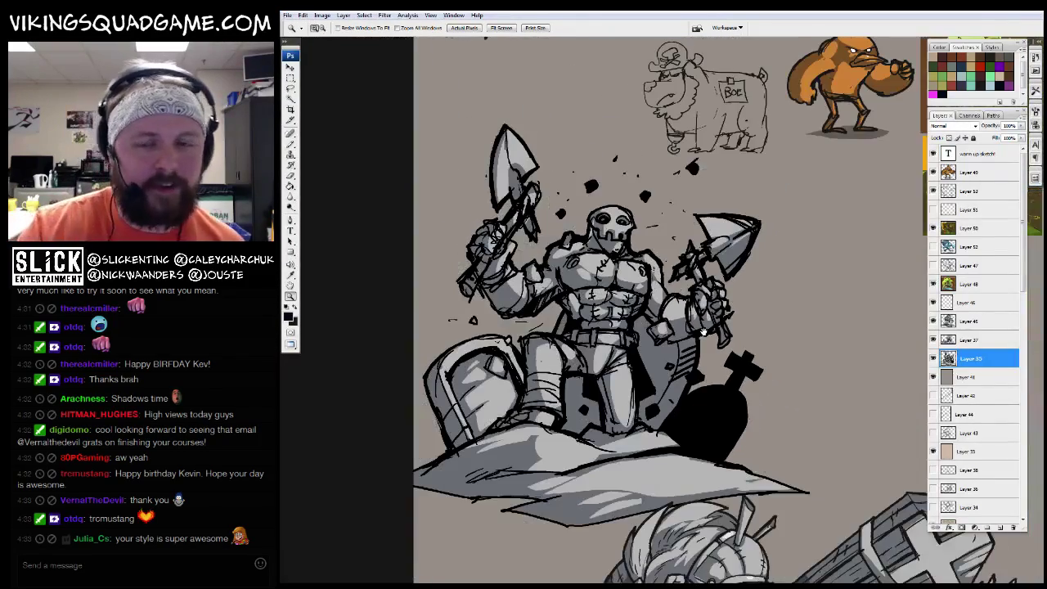
Hide Layer 35, show Layer 52 again, and shift the maned creature with the fish on Layer 37 slightly lower
left_click(933, 358)
key("v")
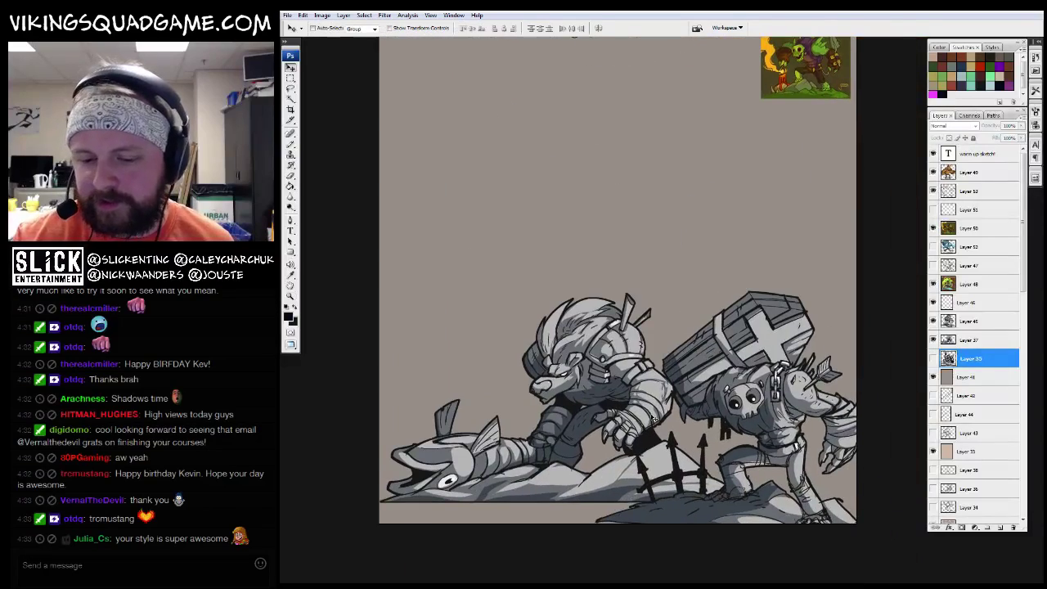
left_click(973, 339)
left_click_drag(458, 409, 629, 458)
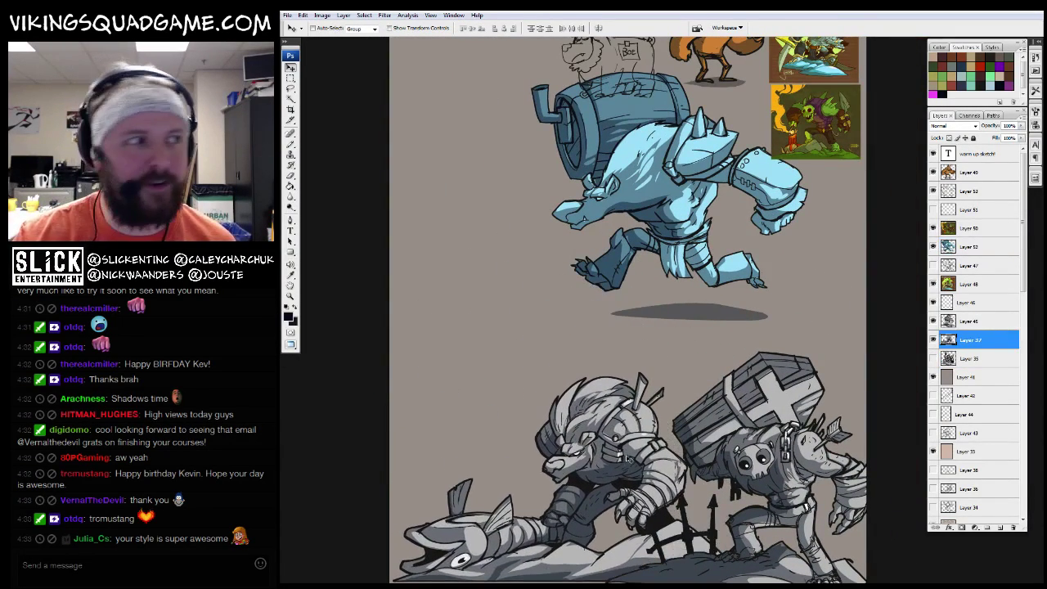
Make Layer 52 active, check the blue-roofed hut document, and return to the warm-up sketch in full-screen view
left_click(678, 360, "alt")
key("v")
left_click(969, 246)
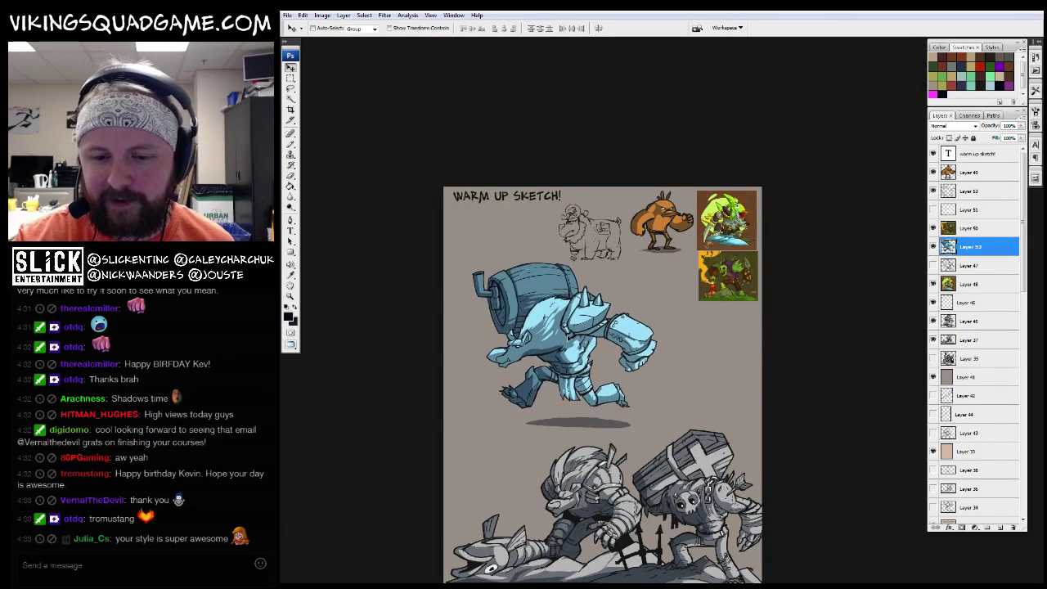
key("z")
left_click(622, 334)
left_click(585, 403)
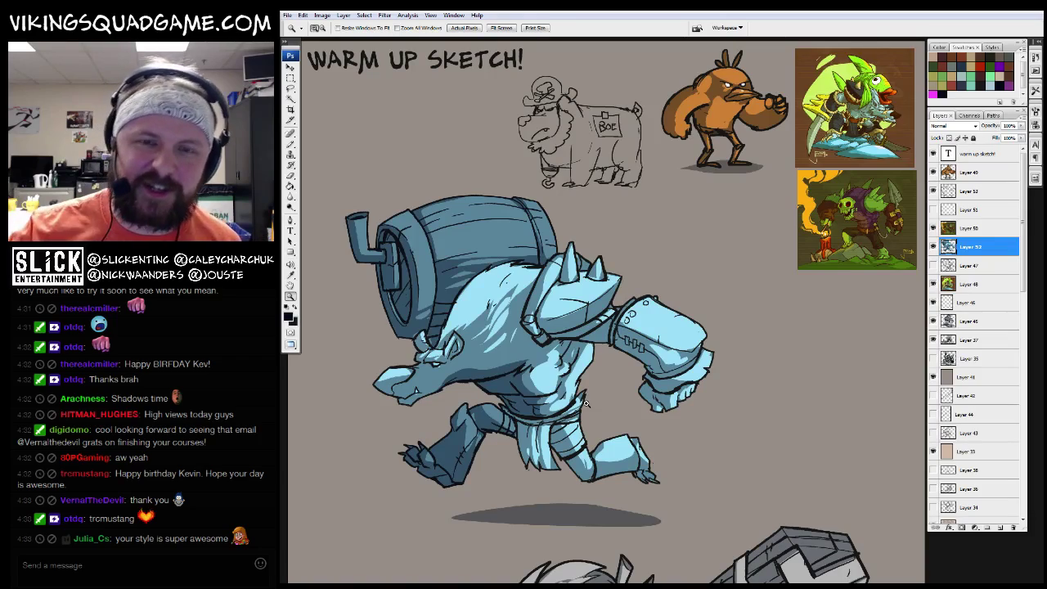
key("f")
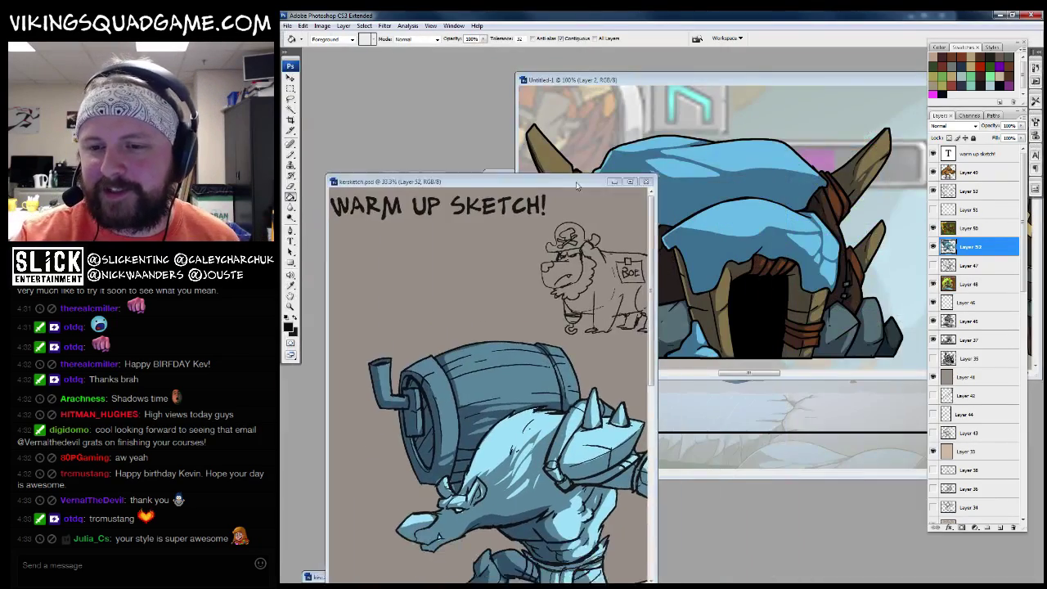
left_click(743, 82)
key("ctrl+Tab")
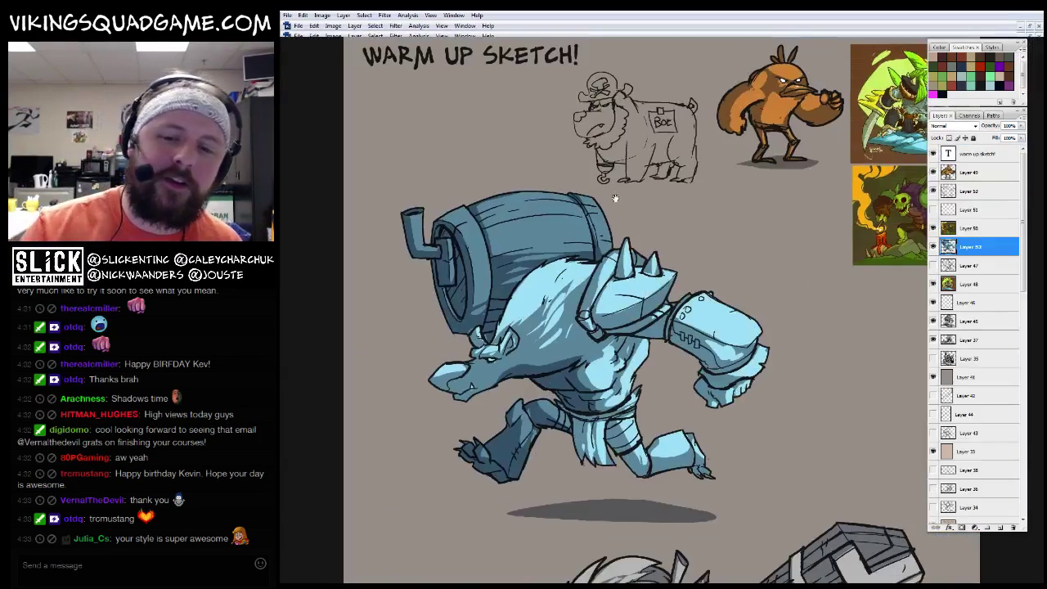
Rotate the blue creature slightly clockwise and dab a few black specks around its barrel with the brush
key("ctrl+t")
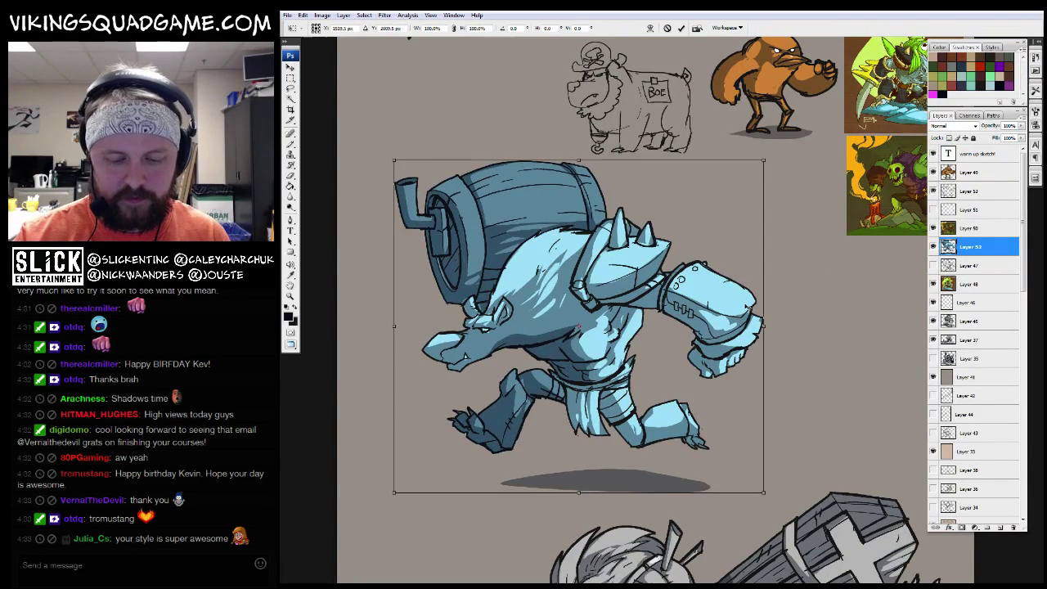
left_click_drag(776, 314, 775, 327)
key("Return")
key("b")
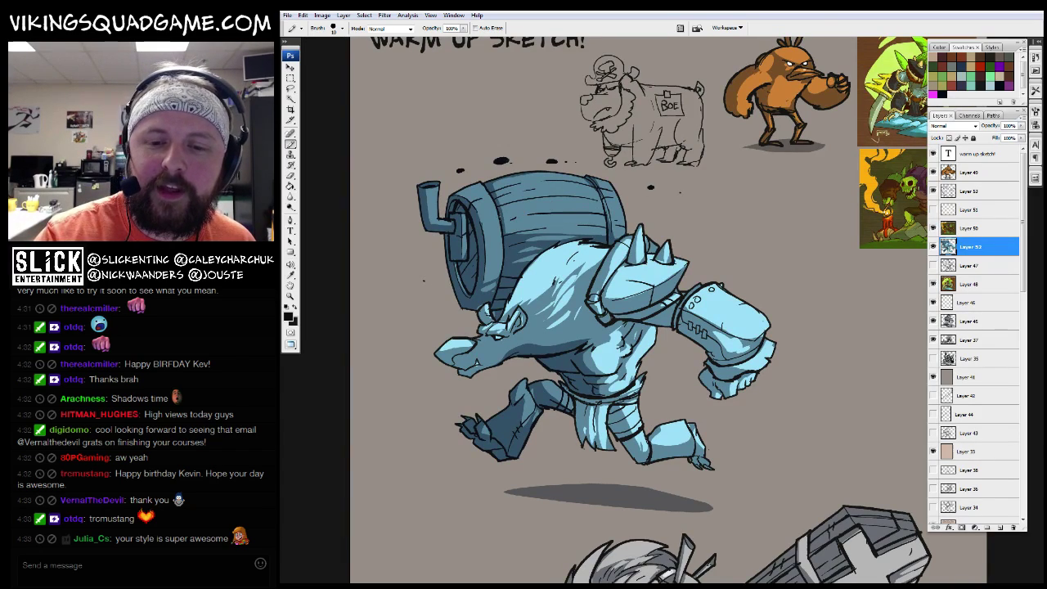
Trace the yellow spikes and the blade edge on the fish-headed reference character with black brush strokes and undo them
scroll(600, 246, "right", 5)
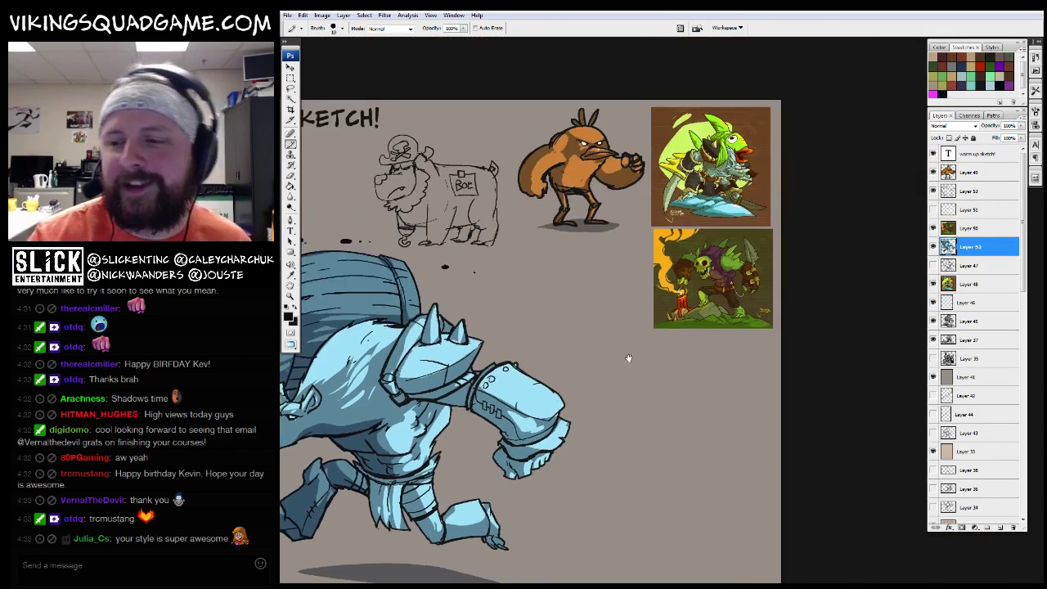
key("z")
left_click(603, 387)
left_click_drag(602, 387, 691, 266)
key("b")
mouse_move(719, 92)
left_mouse_down()
mouse_move(515, 155)
mouse_move(442, 205)
left_mouse_up()
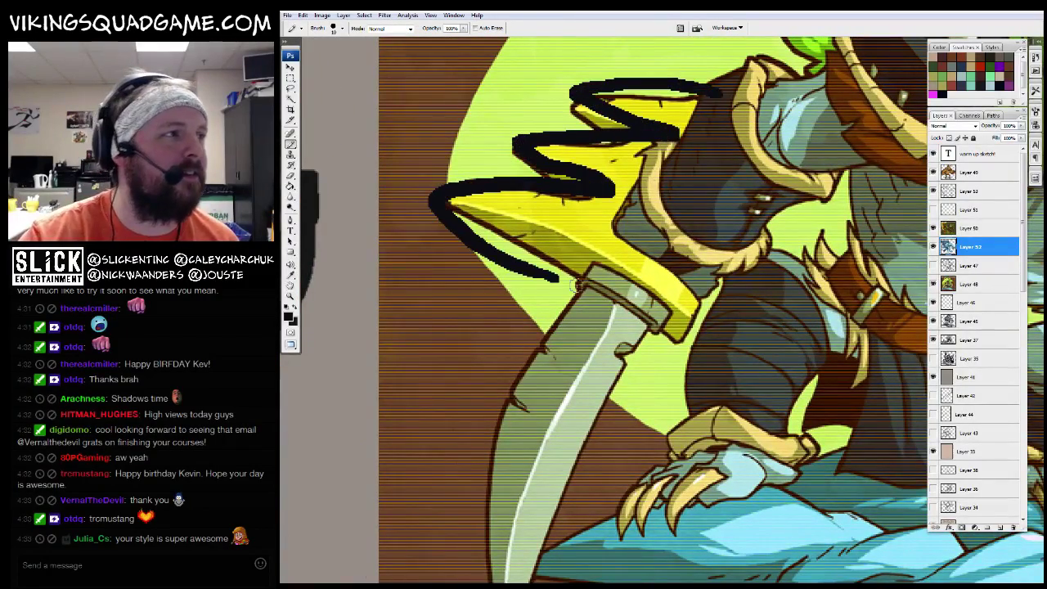
key("ctrl+z")
mouse_move(572, 310)
left_mouse_down()
mouse_move(531, 217)
mouse_move(478, 544)
left_mouse_up()
key("ctrl+z")
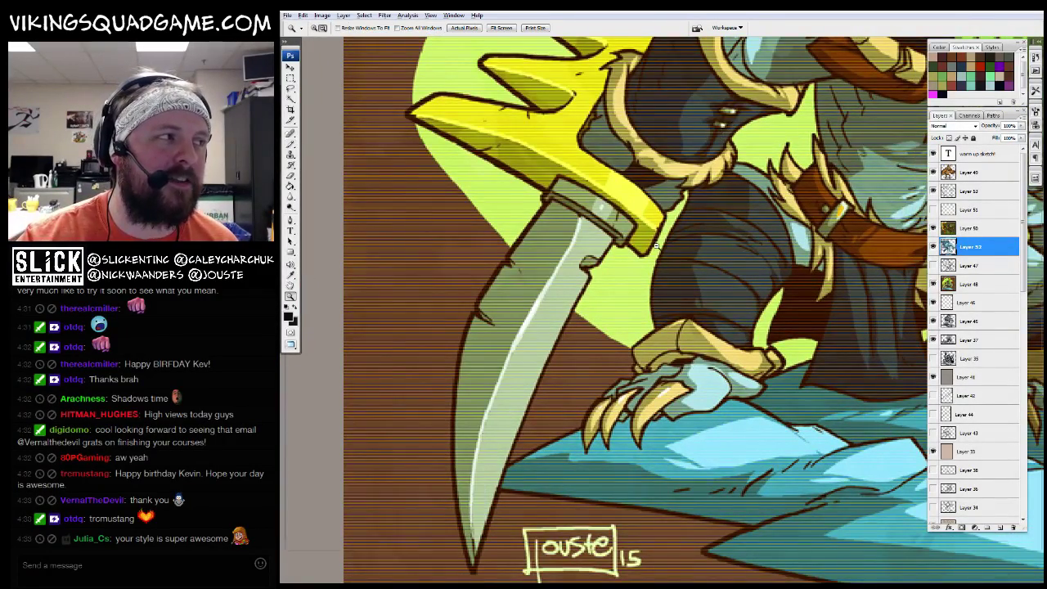
Examine the blade, claws and signature of the fish-headed reference painting, both up close and at full size
scroll(655, 245, "down", 2)
scroll(644, 302, "up", 1)
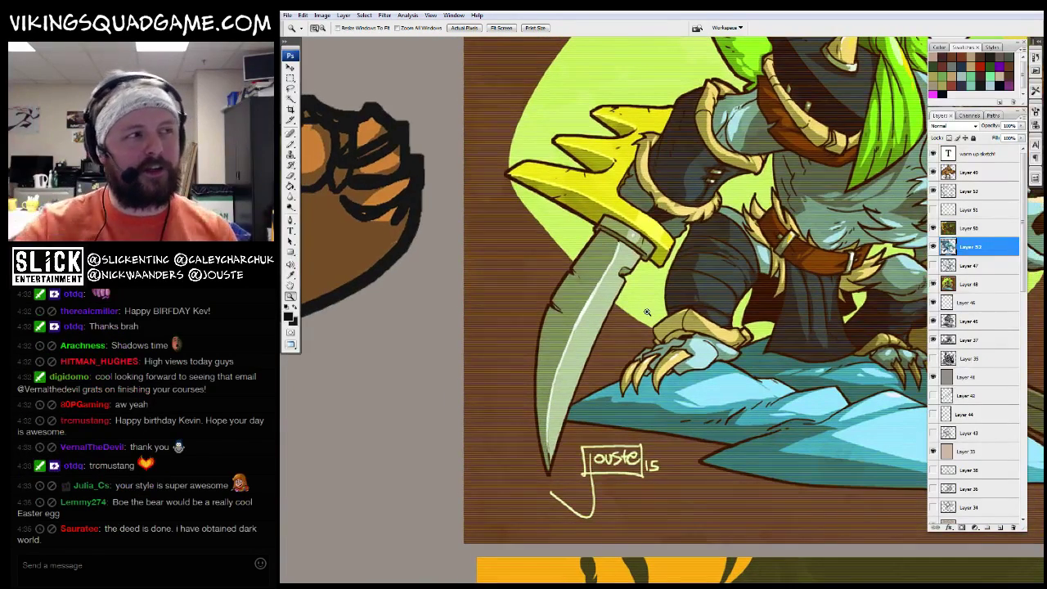
scroll(646, 312, "down", 3)
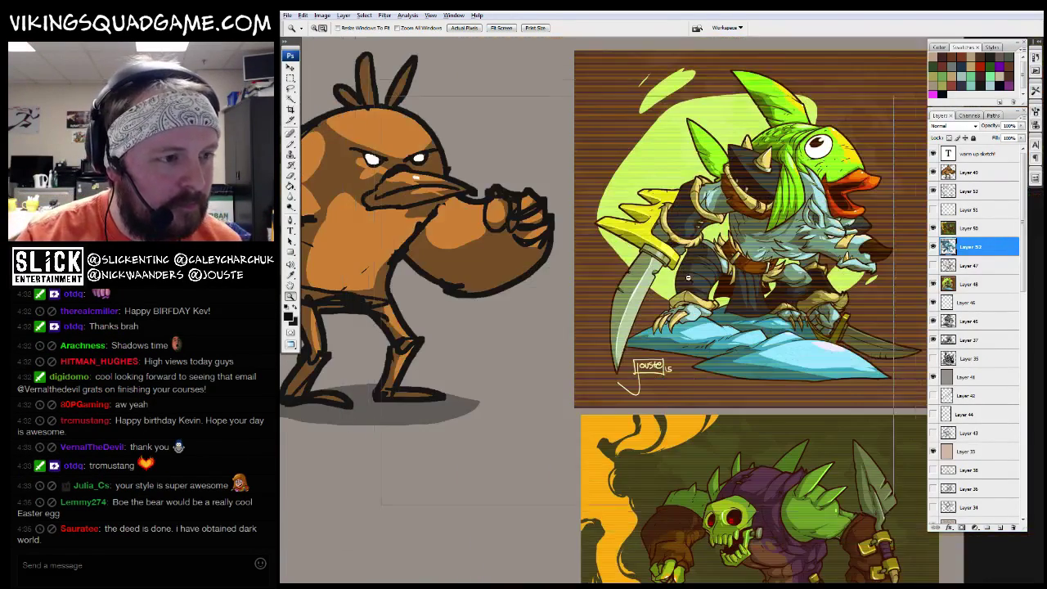
scroll(472, 359, "up", 4)
key("b")
key("z")
scroll(622, 327, "down", 3)
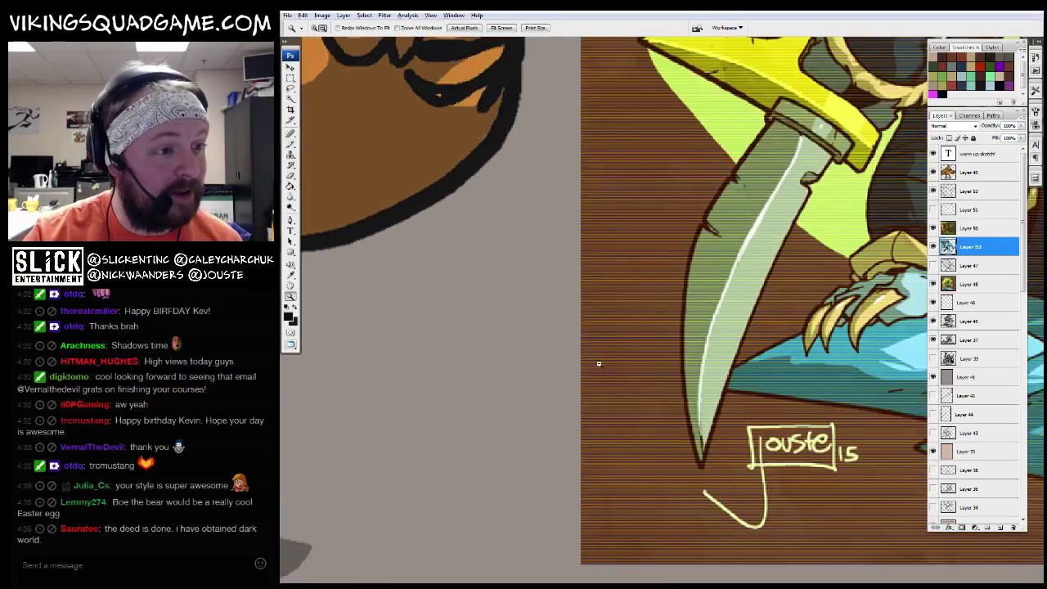
Examine the fish-headed reference, the orange bird and the blue creature's barrel and back, both up close and at full size
scroll(705, 372, "up", 2)
scroll(705, 372, "down", 3)
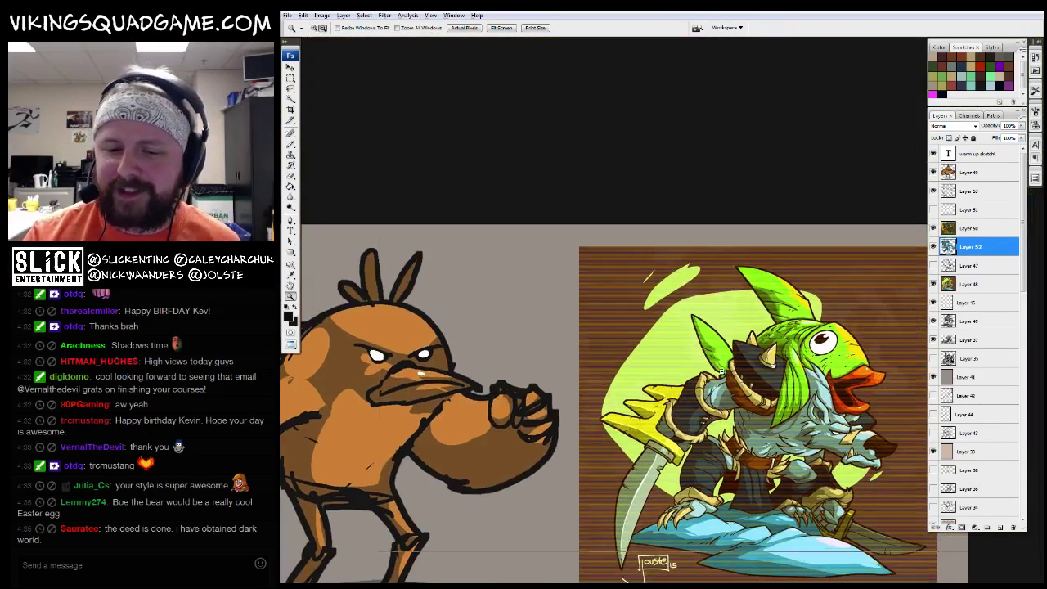
scroll(687, 319, "up", 3)
scroll(687, 319, "down", 2)
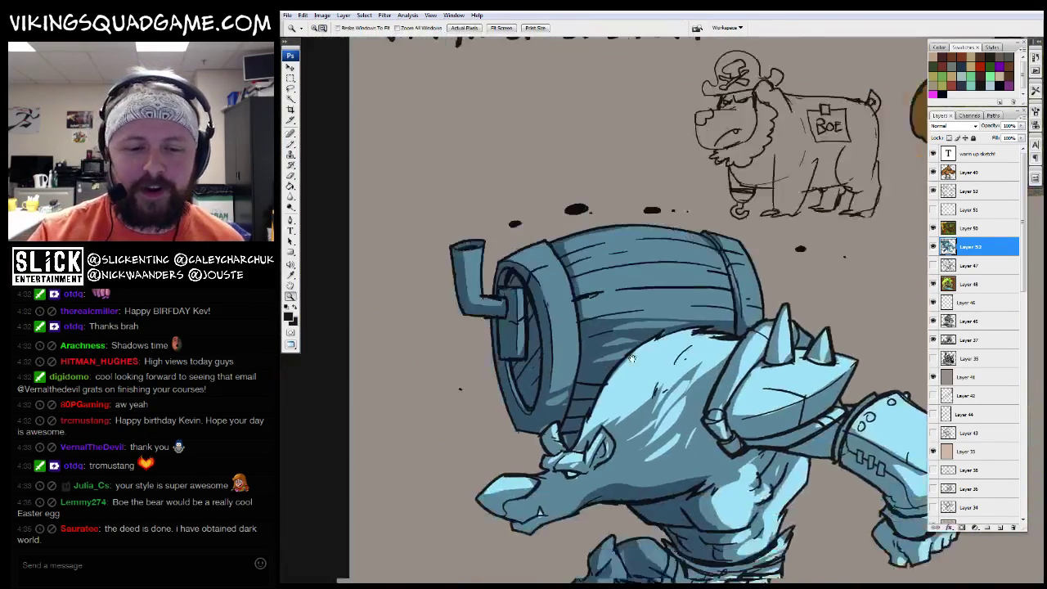
scroll(523, 327, "up", 3)
key("b")
left_click_drag(734, 341, 586, 276)
scroll(722, 187, "up", 3)
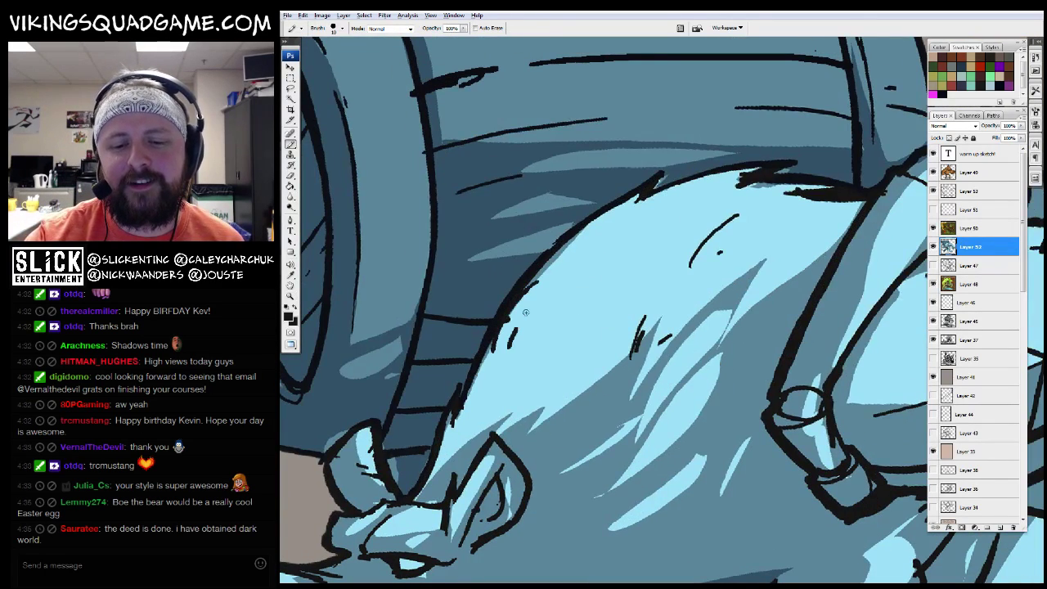
scroll(894, 246, "up", 5)
scroll(735, 324, "down", 8)
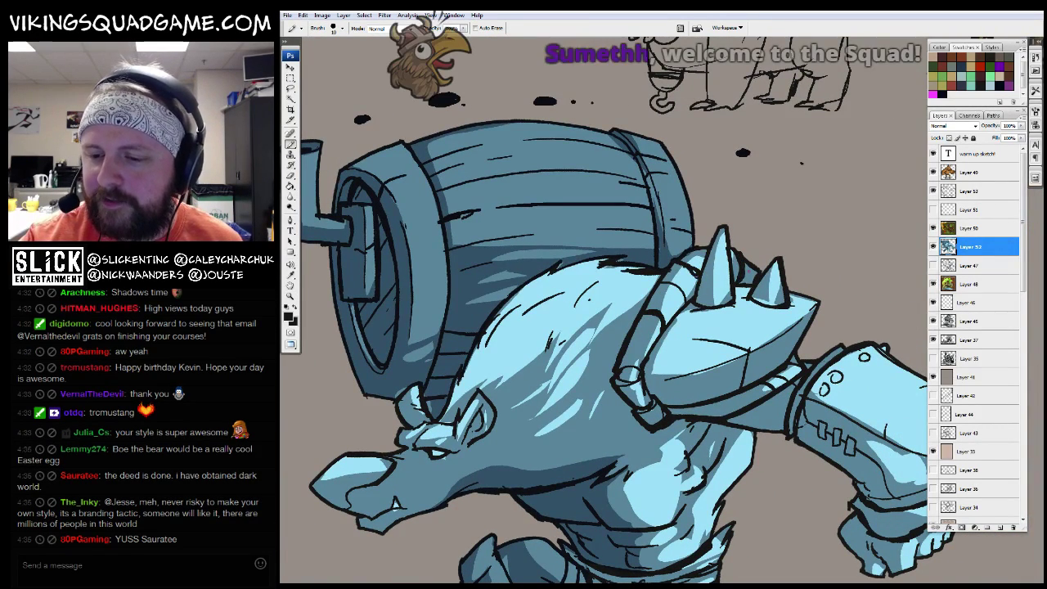
key("z")
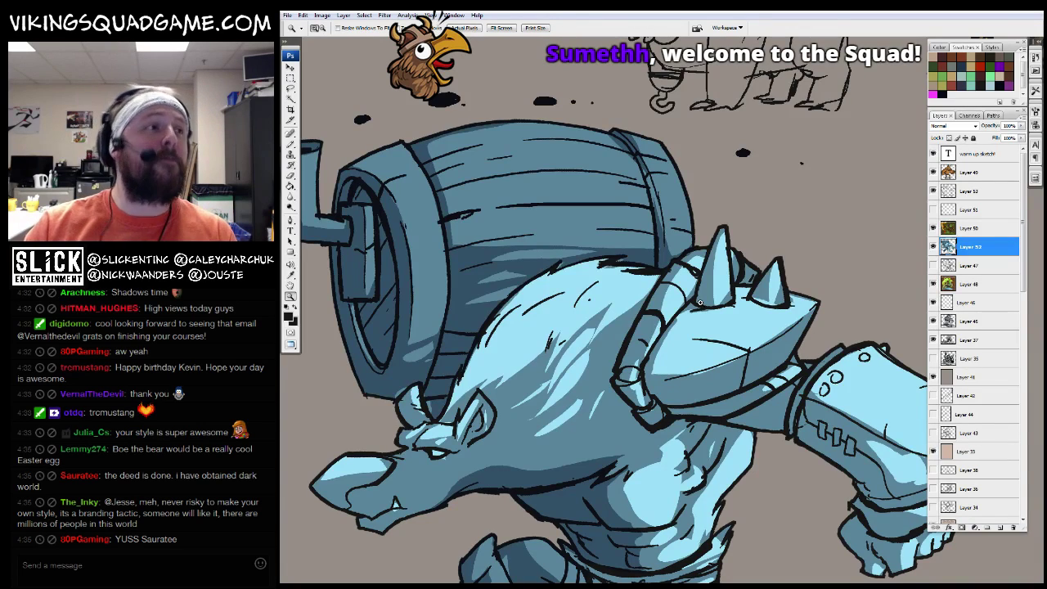
left_click_drag(574, 345, 647, 367)
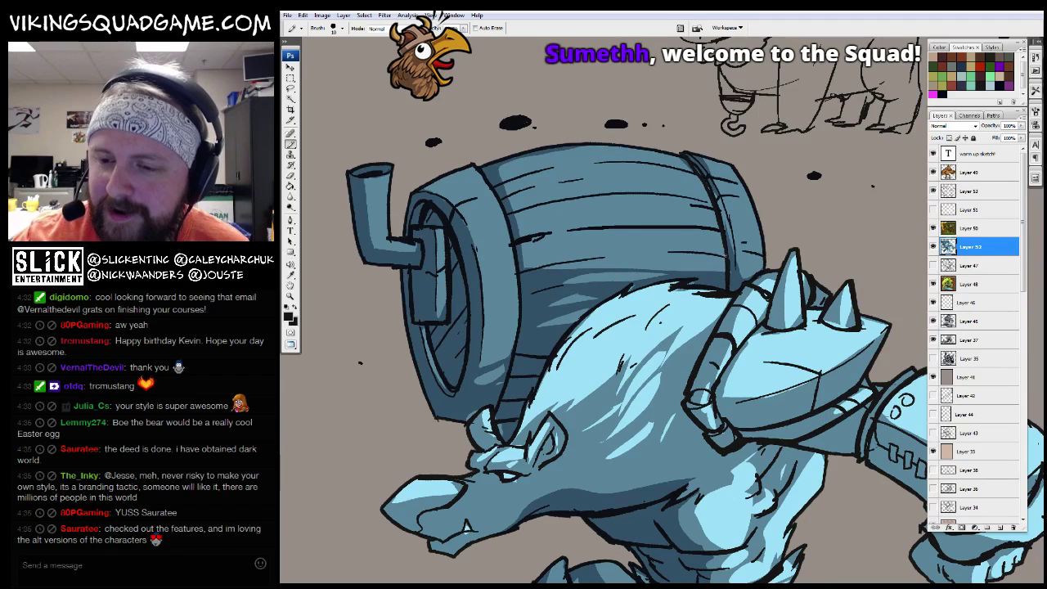
key("z")
left_click(714, 378, "alt")
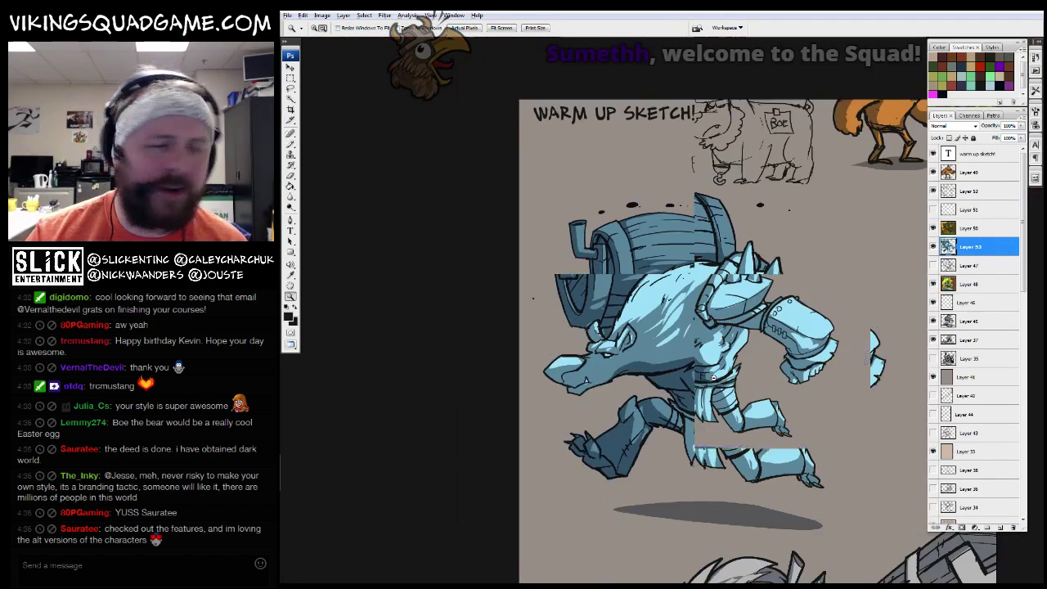
Select the ground shadow beneath the blue creature and rotate it slightly counterclockwise
key("v")
left_click_drag(679, 332, 727, 357)
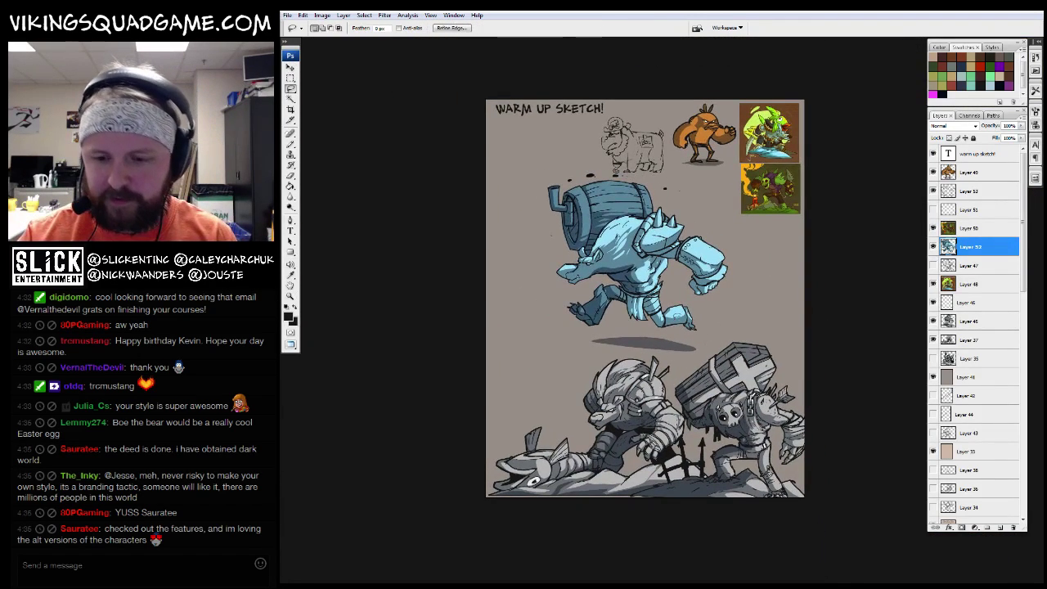
key("ctrl+t")
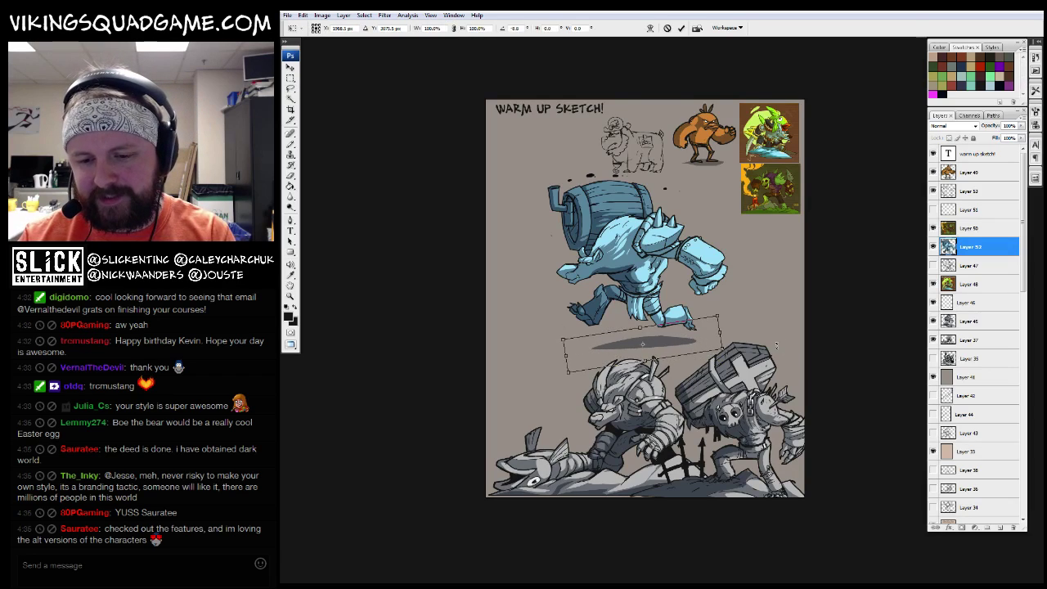
key("Return")
key("l")
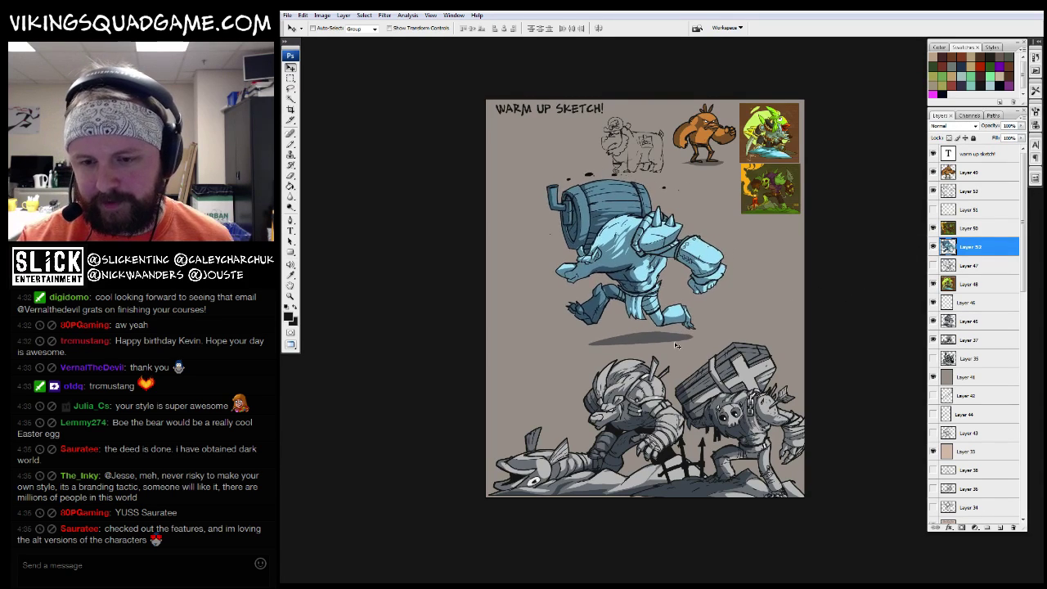
Make the BOE bear sketch's layer active and shift the bear slightly upward
key("z")
left_click(649, 357)
key("ctrl+equal")
key("ctrl+equal")
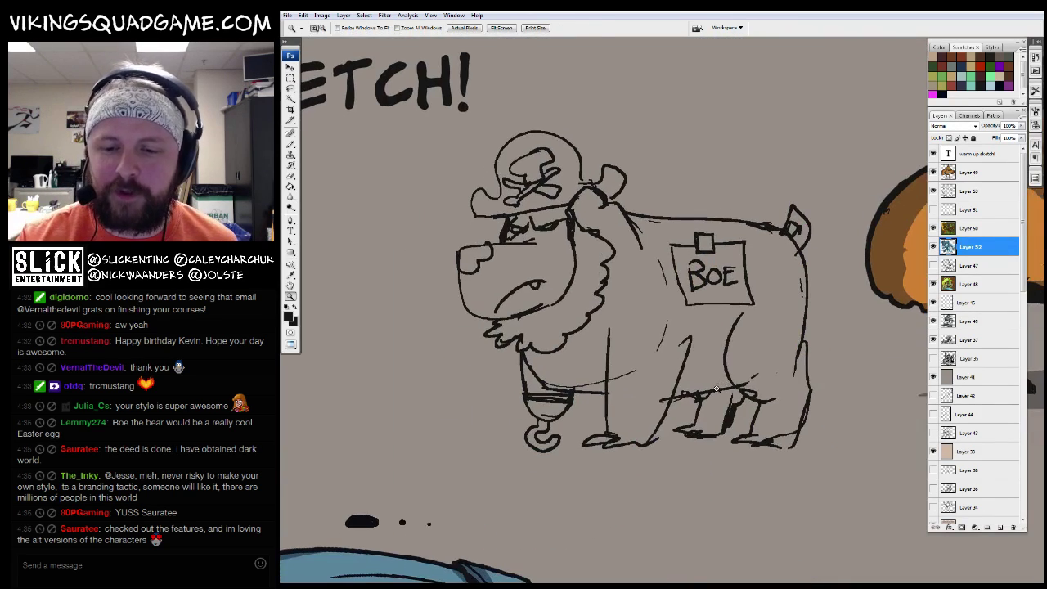
left_click(726, 398, "ctrl")
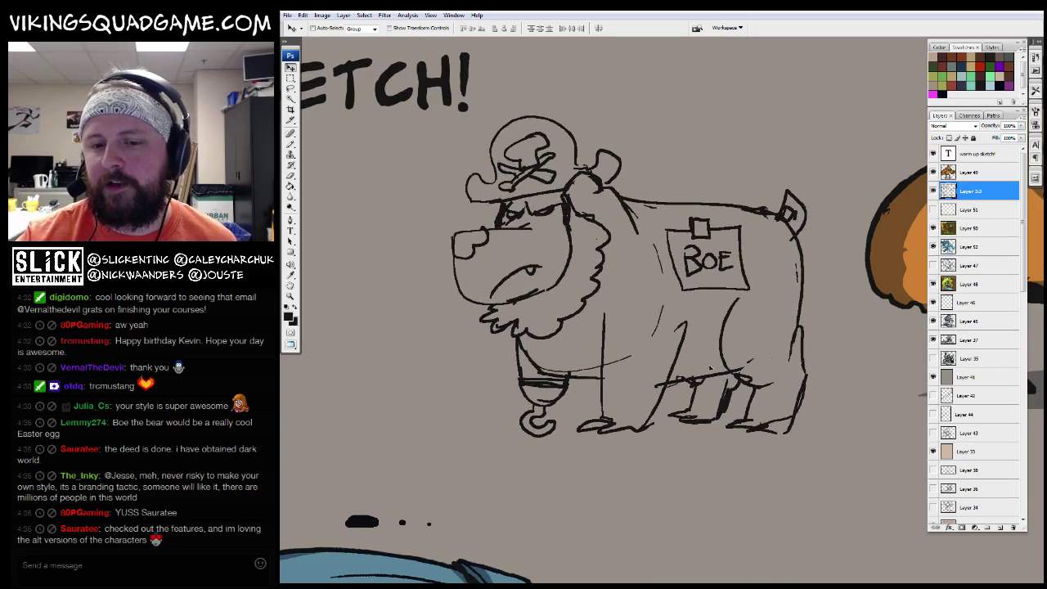
key("z")
Examine the running blue creature and the fish-headed reference painting up close
scroll(712, 393, "down", 5)
left_click(736, 401)
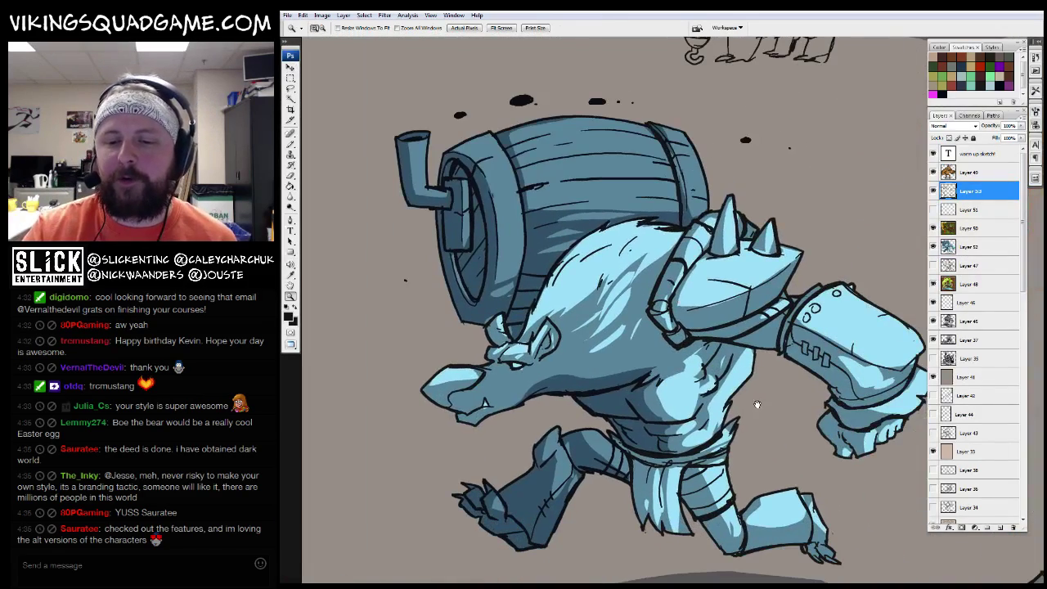
left_click(757, 404, "alt")
left_click(756, 404, "alt")
scroll(756, 404, "down", 5)
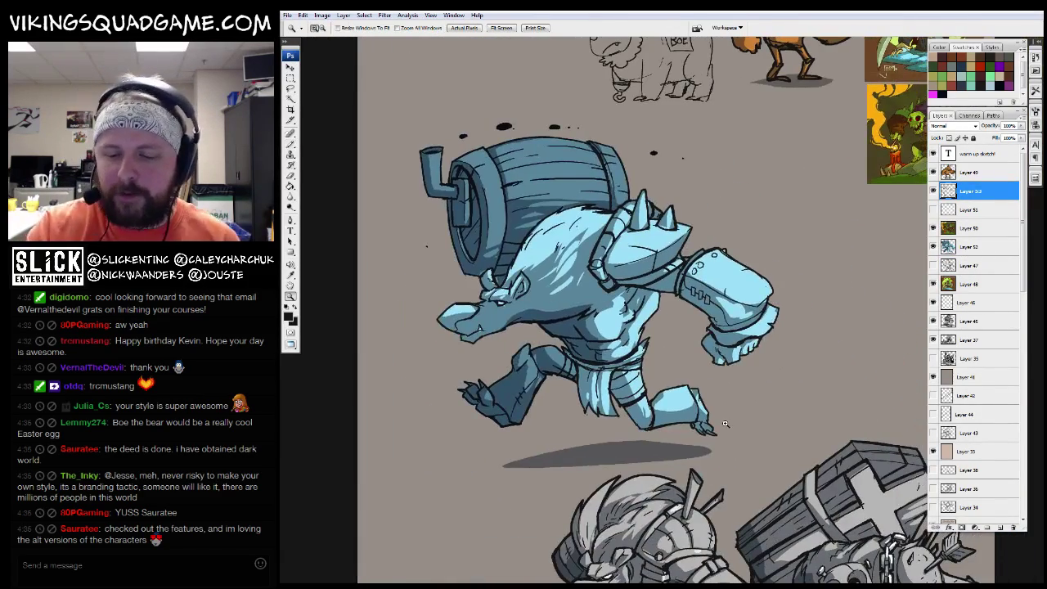
left_click_drag(799, 193, 570, 487)
left_click_drag(601, 136, 726, 255)
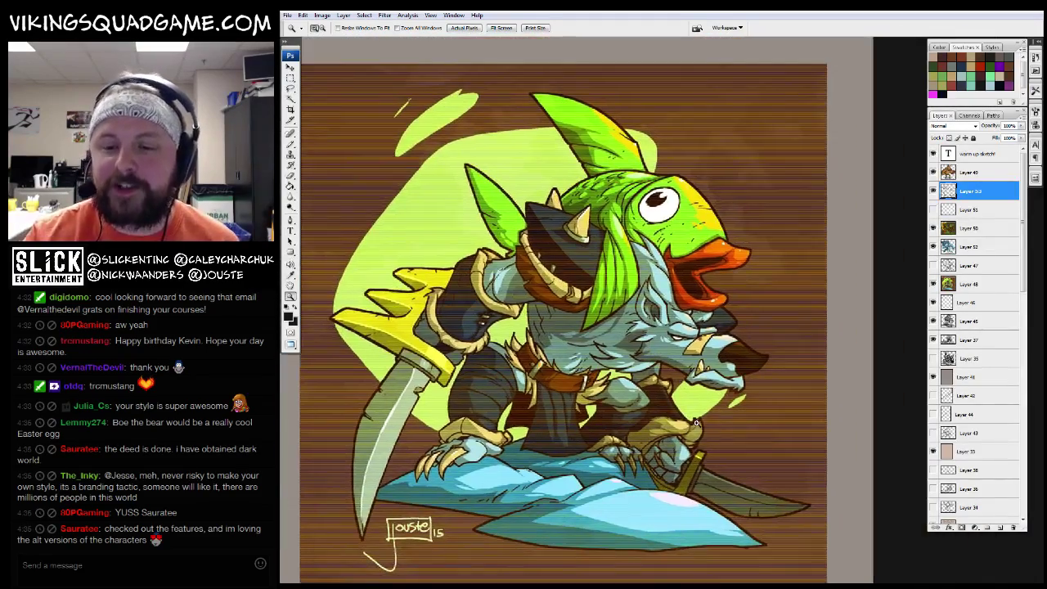
Switch to the blue-roofed hut document and examine its huts, snowy tree, fish lanterns, mugs and food props
key("ctrl+Tab")
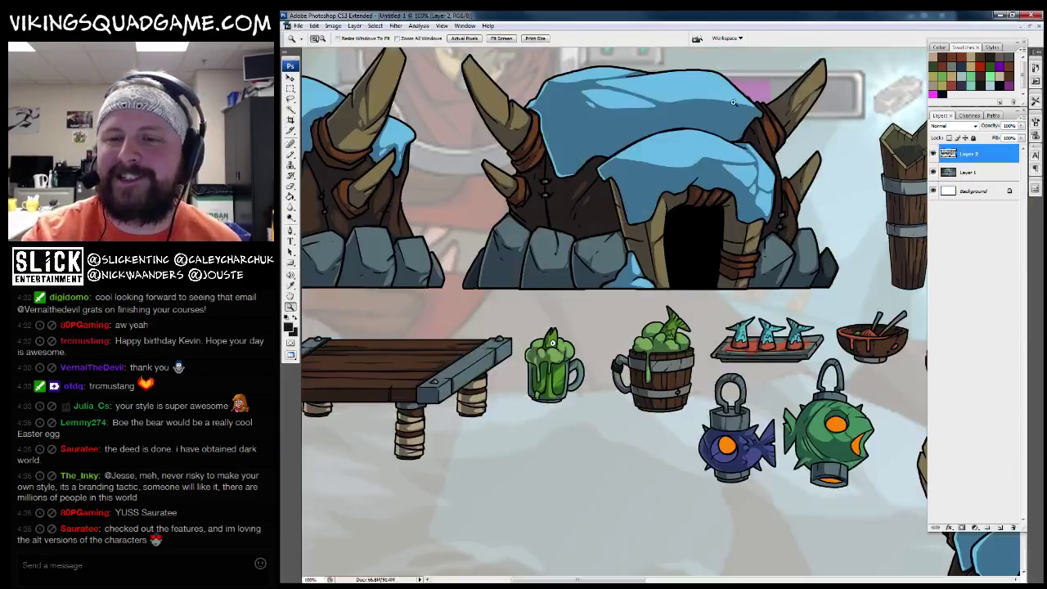
left_click_drag(875, 148, 791, 370)
scroll(791, 371, "down", 3)
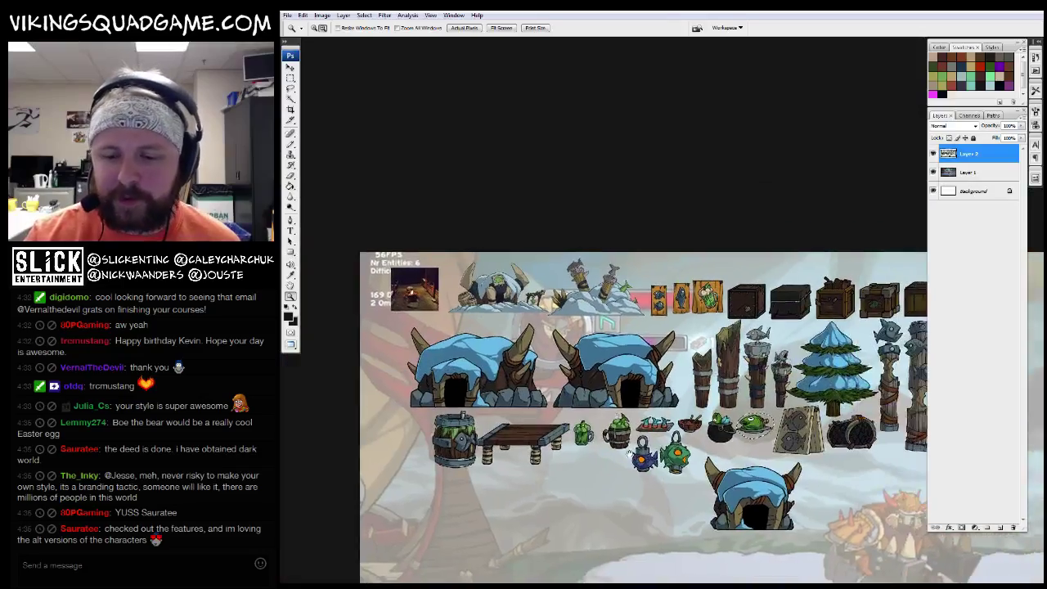
scroll(817, 291, "up", 3)
scroll(730, 357, "left", 8)
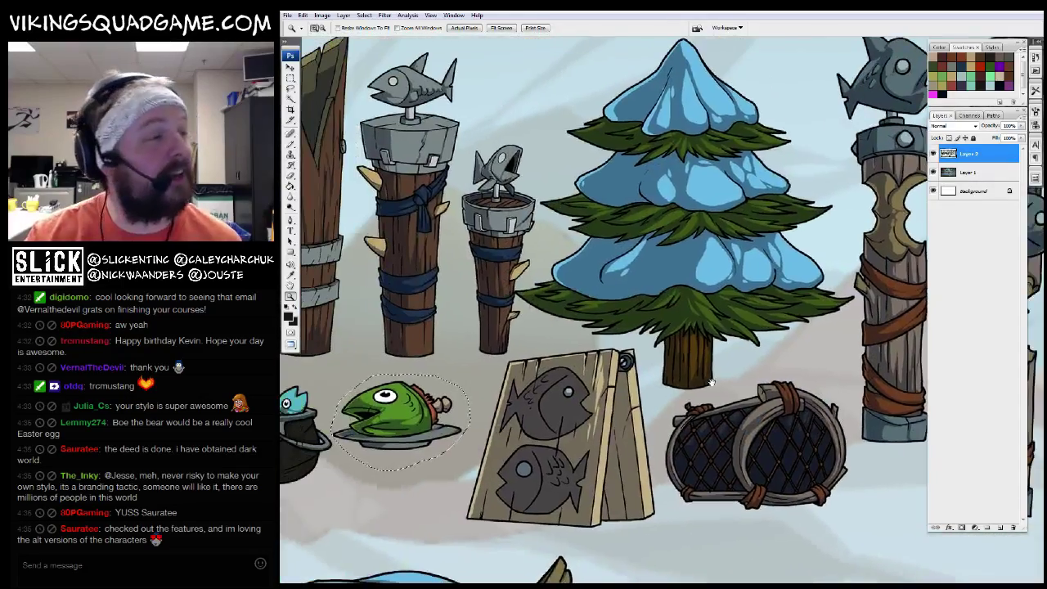
scroll(730, 357, "down", 1)
scroll(580, 416, "left", 6)
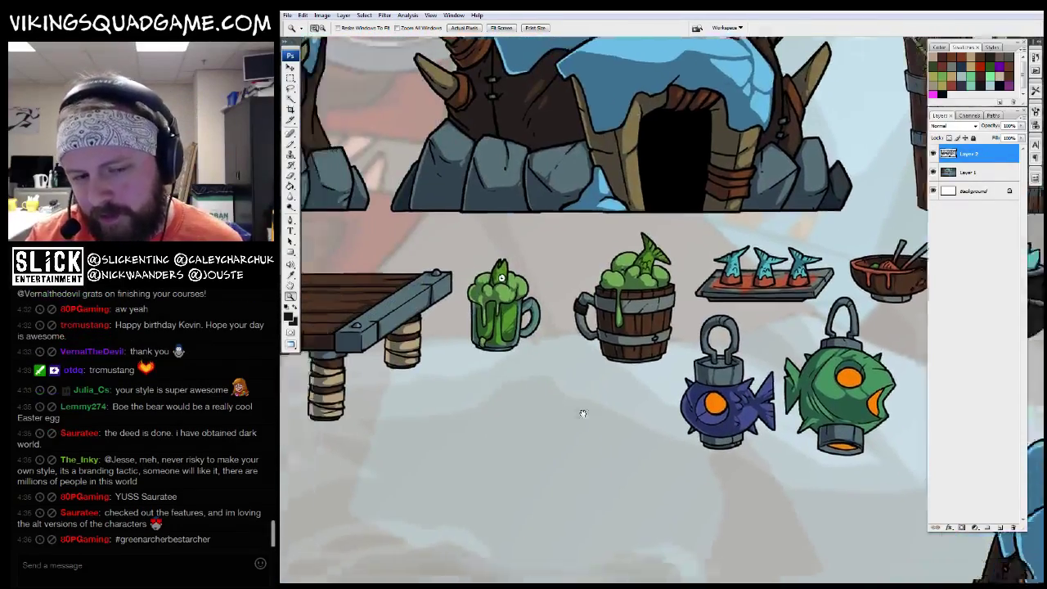
scroll(706, 441, "up", 3)
scroll(706, 441, "up", 3)
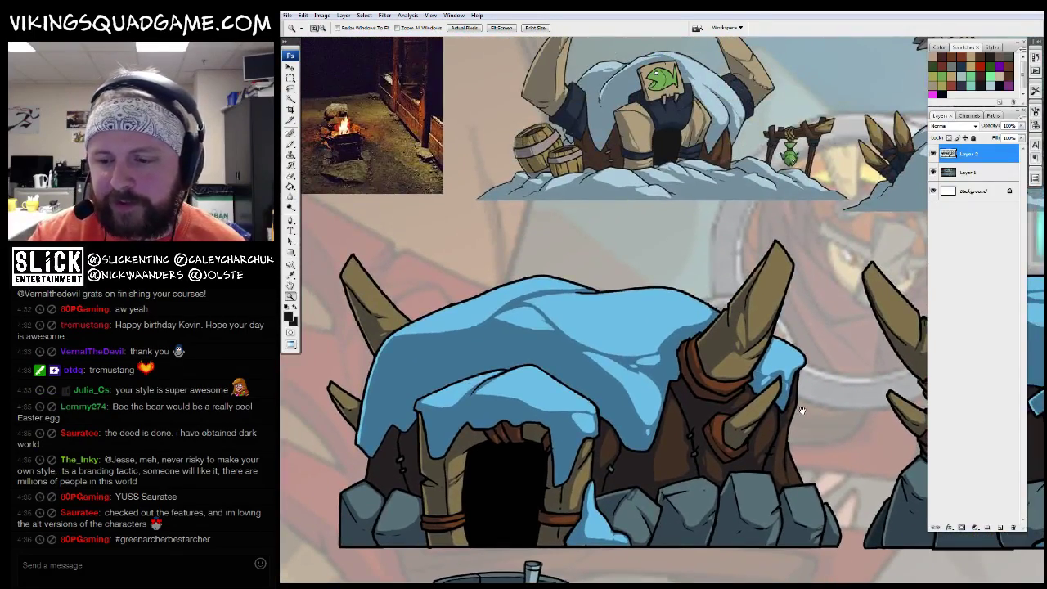
Examine the snow-covered hut with the green fish sign and its surrounding barrels and fish rack
left_click_drag(801, 409, 573, 458)
scroll(783, 363, "up", 3)
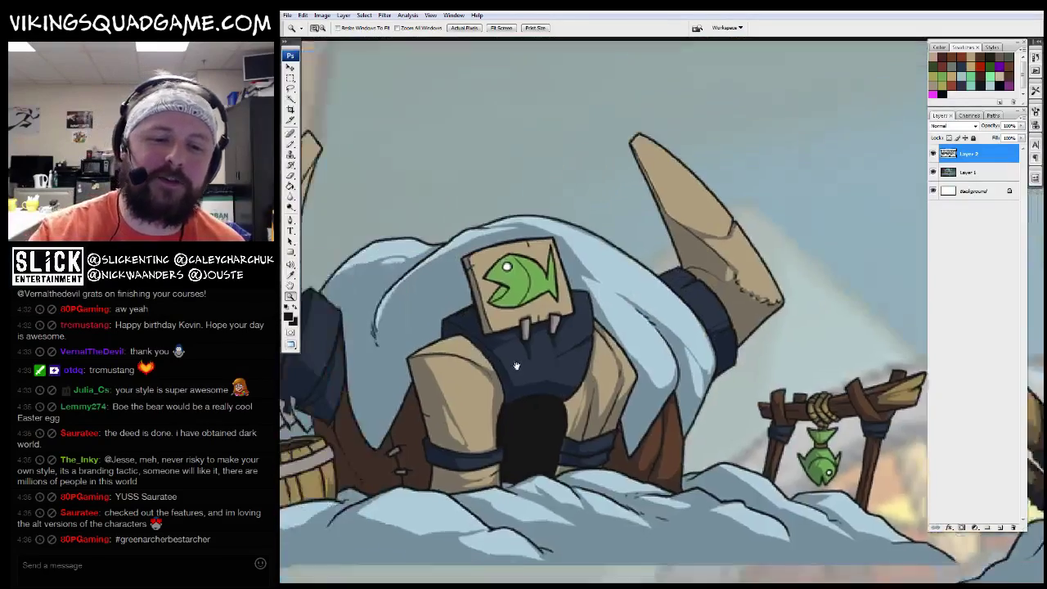
left_click_drag(783, 363, 736, 411)
scroll(736, 410, "down", 2)
left_click_drag(699, 337, 582, 413)
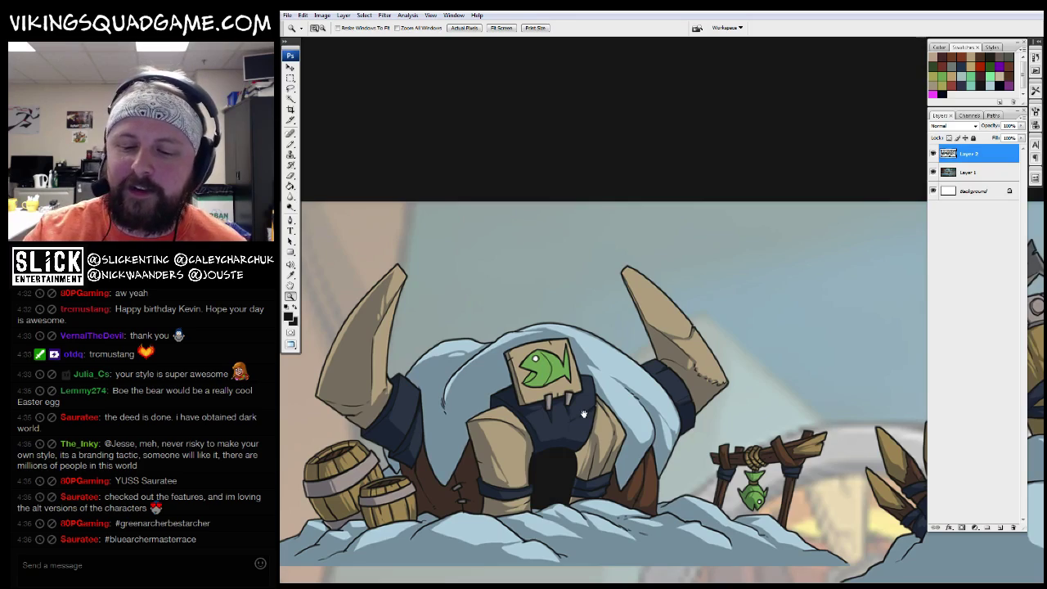
scroll(583, 414, "down", 4)
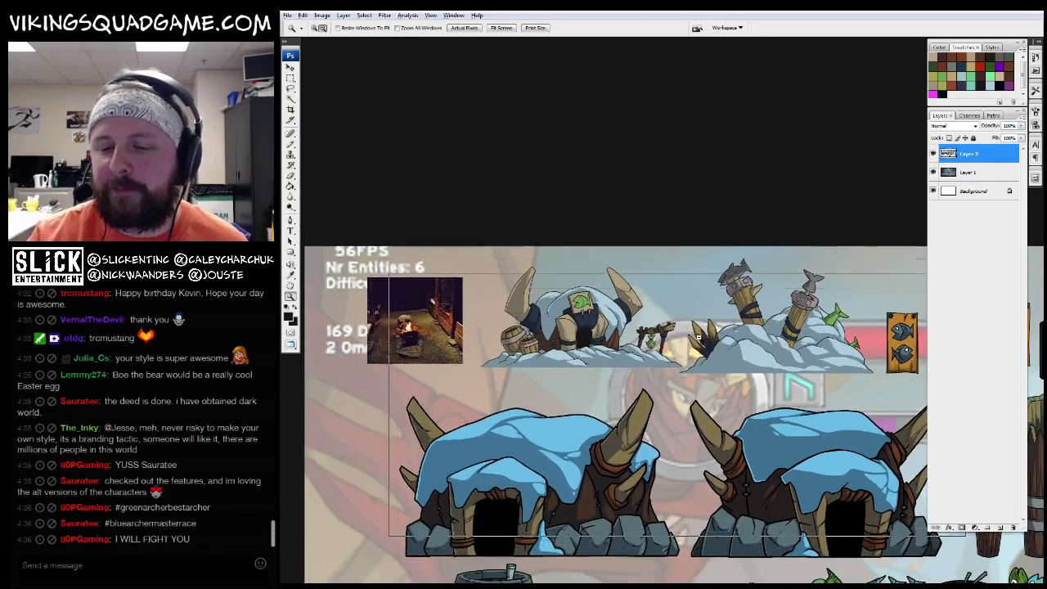
View the prop sheet at actual pixels and examine its crates, wooden posts and fish dishes
scroll(697, 337, "down", 6)
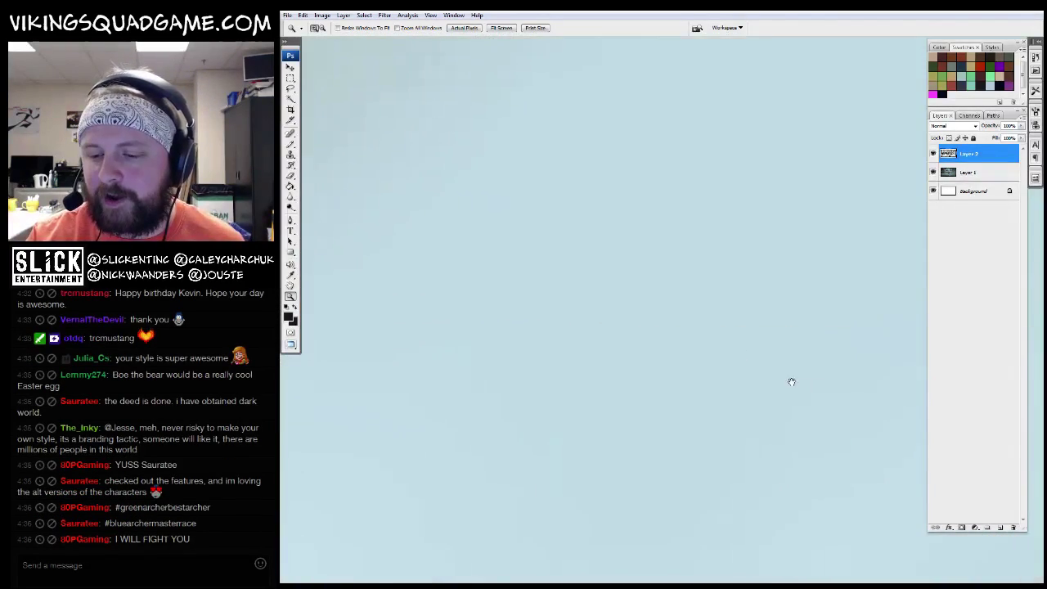
right_click(720, 350)
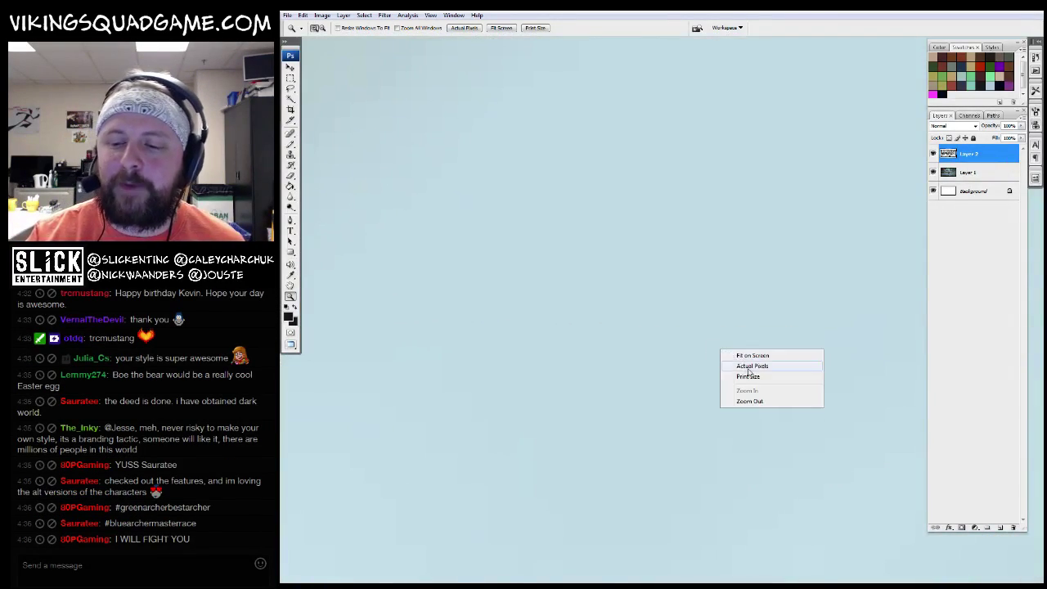
left_click(748, 365)
scroll(713, 358, "down", 1)
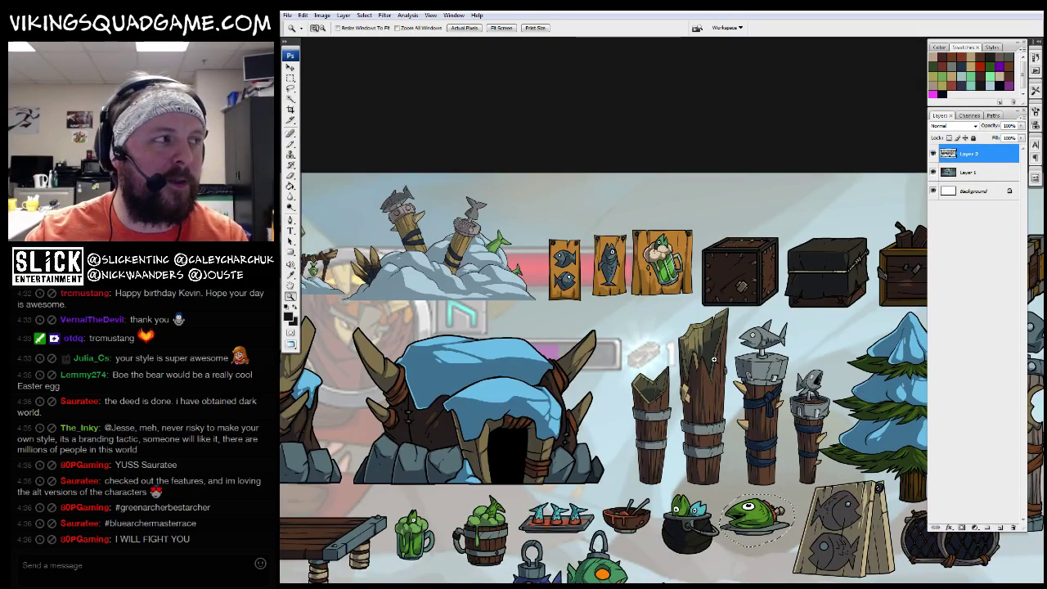
scroll(772, 372, "down", 3)
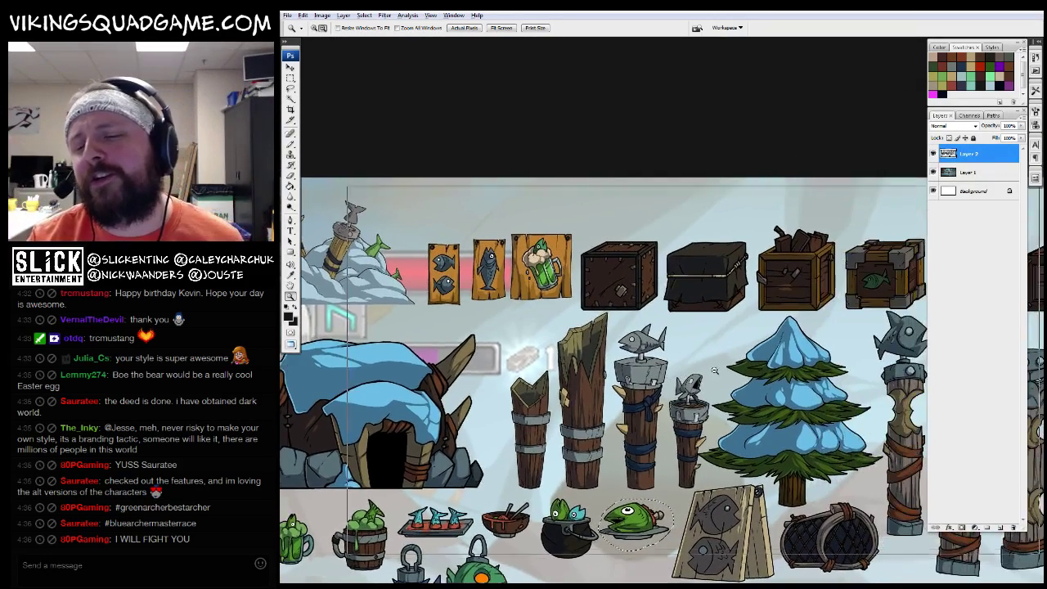
scroll(640, 343, "up", 3)
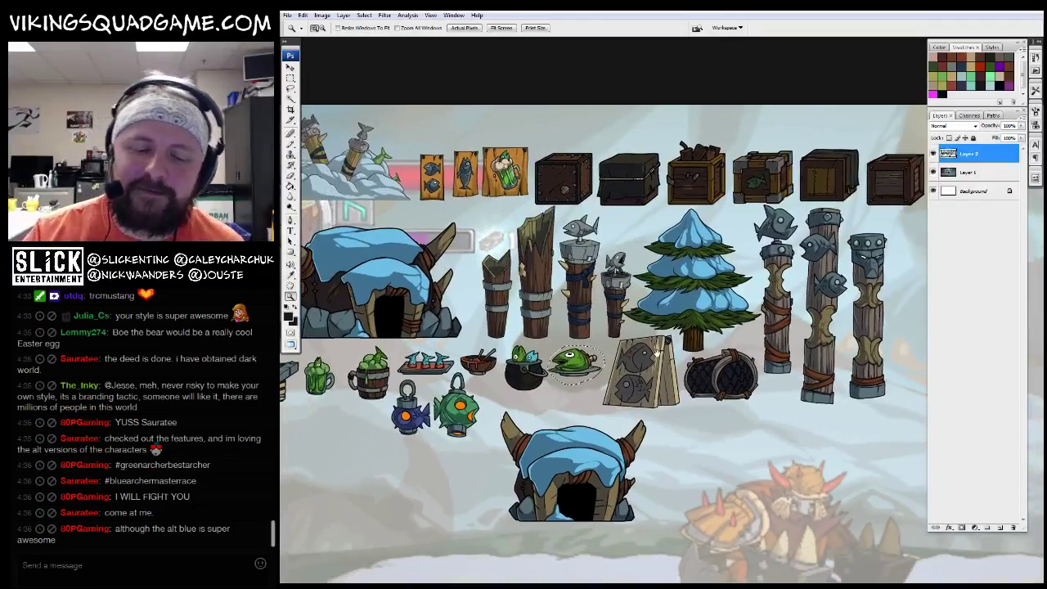
left_click_drag(677, 292, 532, 401)
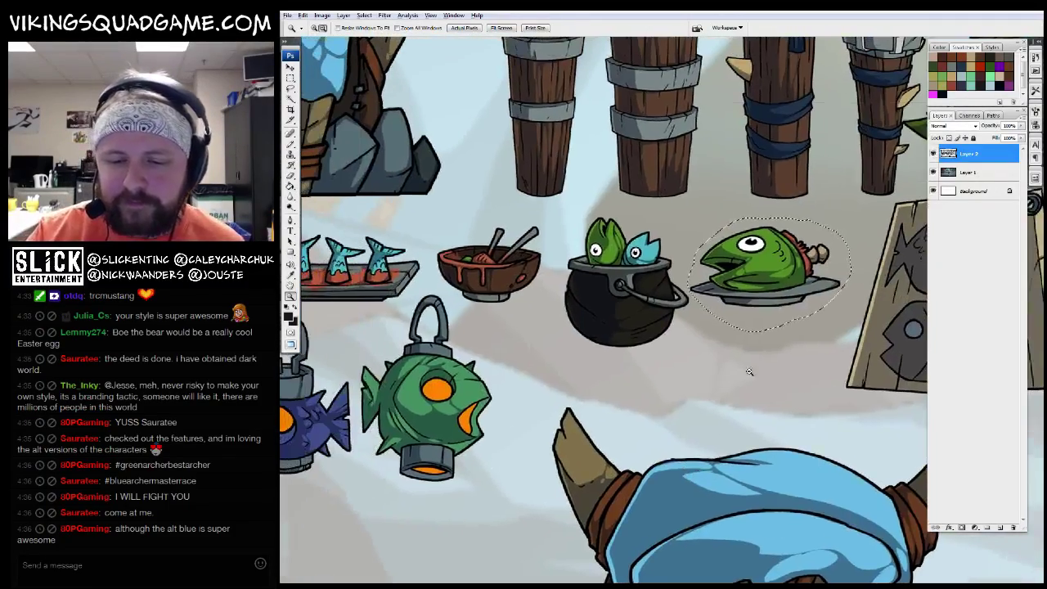
scroll(638, 368, "down", 3)
scroll(654, 372, "down", 2)
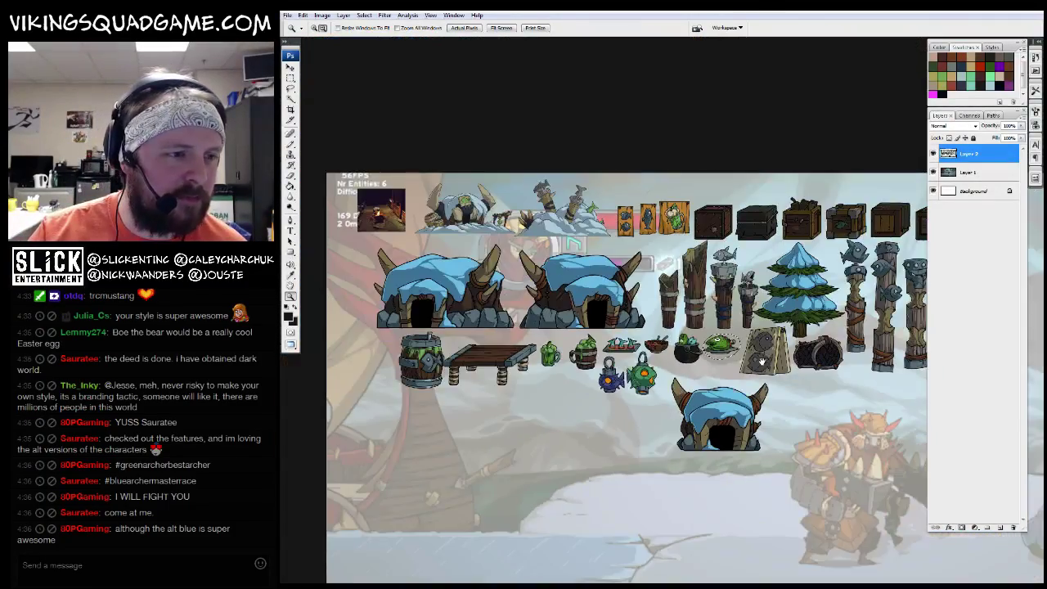
Examine the carved fish pillars and the huts across the prop sheet, ending with the campfire reference photo up close
scroll(695, 372, "up", 4)
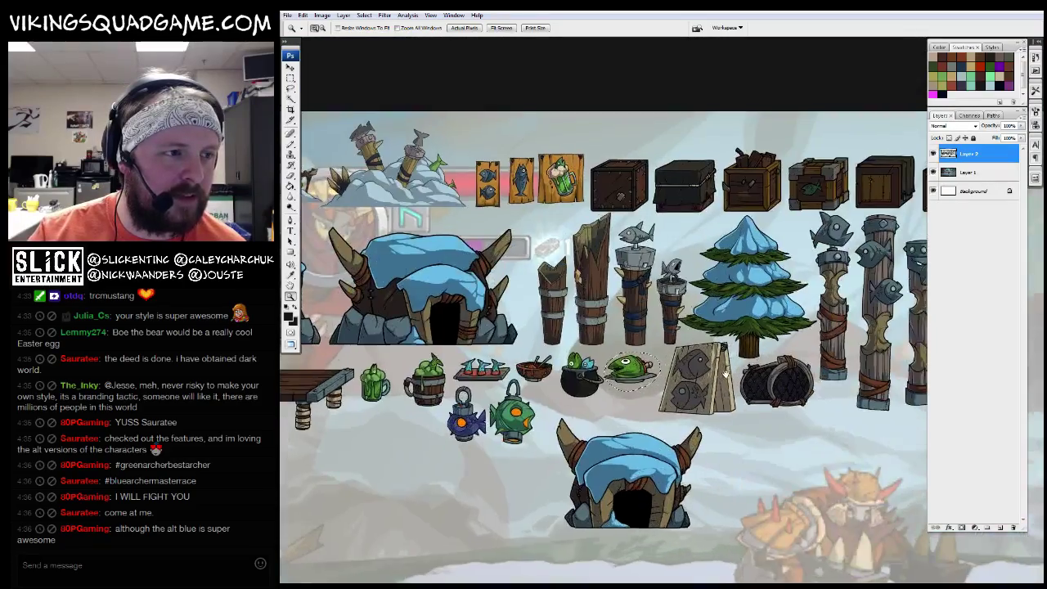
left_click_drag(725, 372, 701, 413)
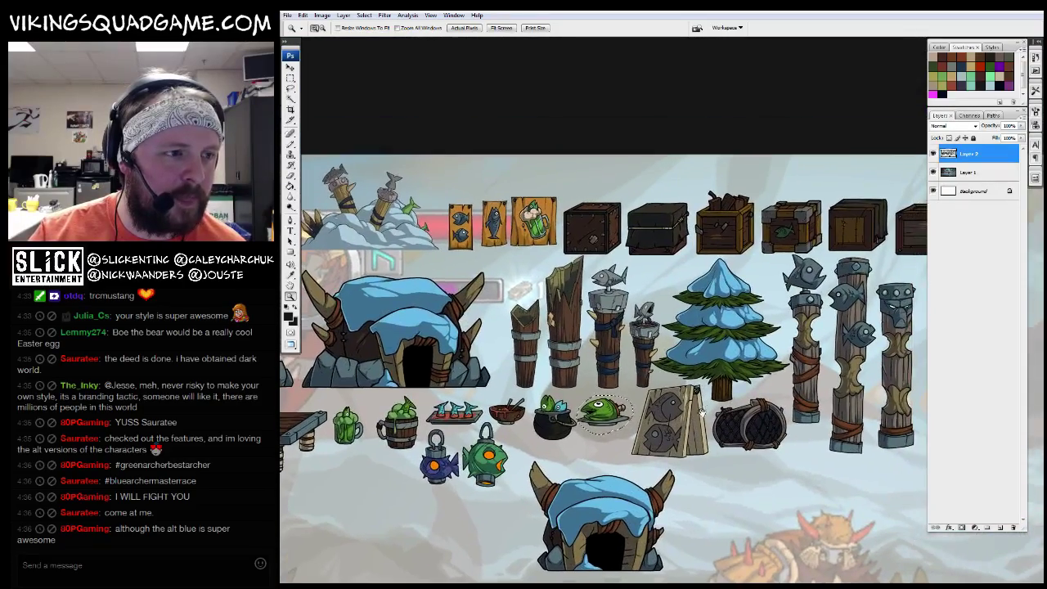
scroll(696, 413, "down", 2)
scroll(781, 365, "up", 3)
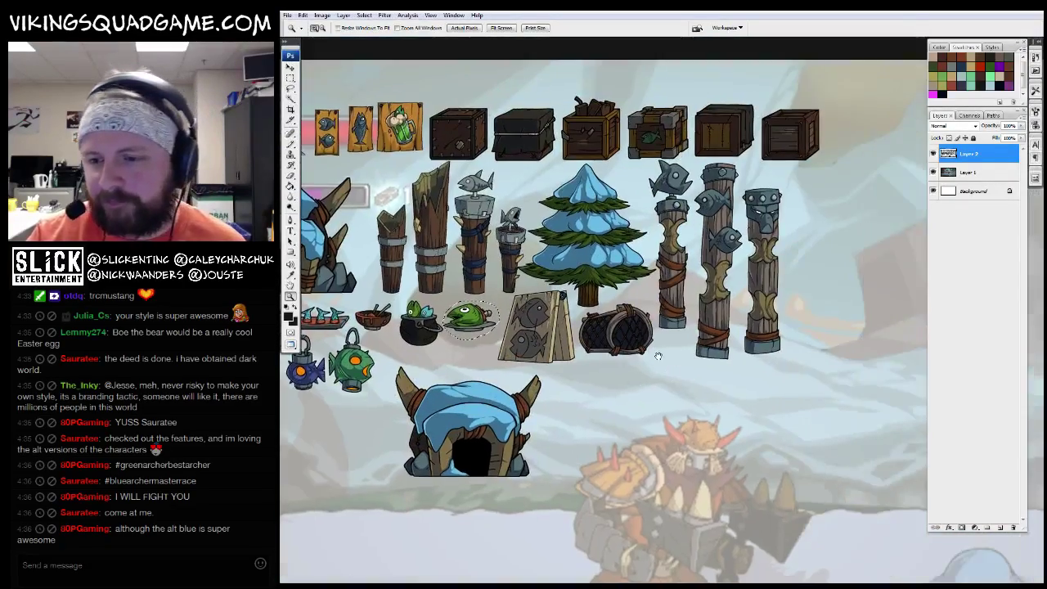
scroll(781, 366, "down", 1)
scroll(599, 278, "up", 2)
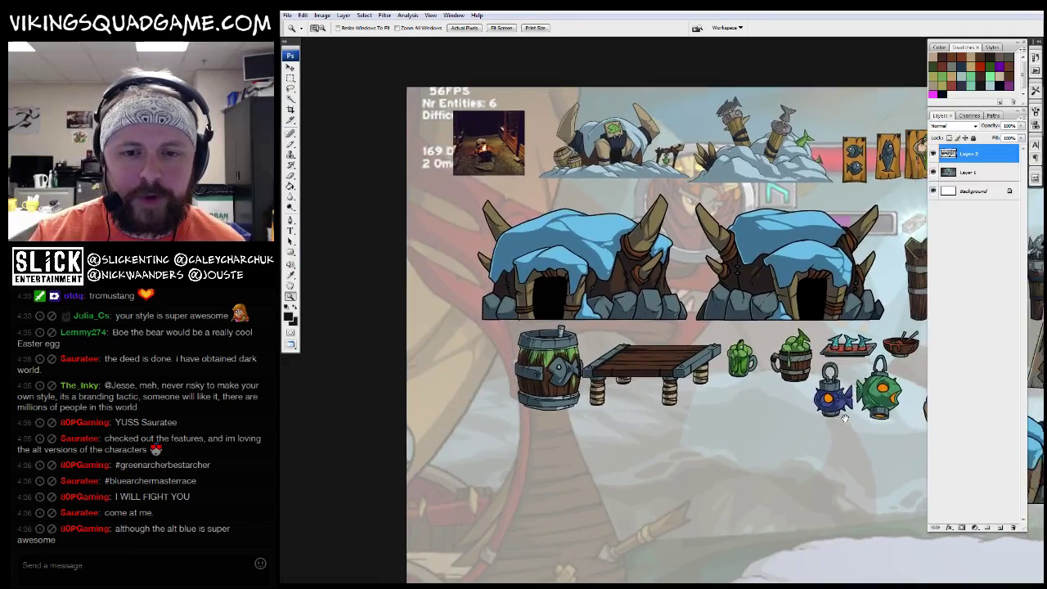
scroll(598, 279, "up", 4)
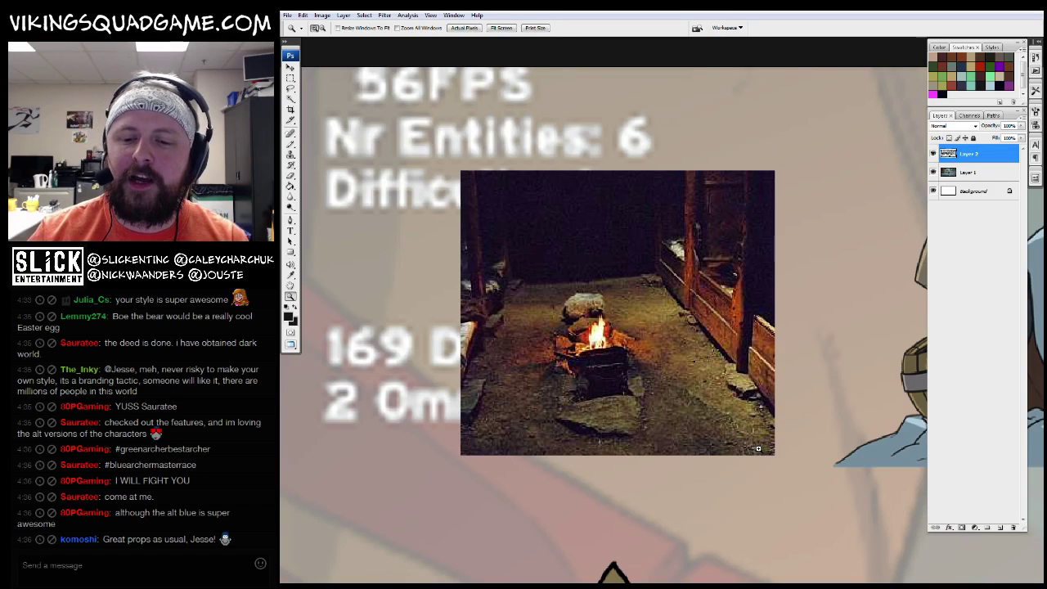
Examine the hut entrances, wooden table, green mugs and fish lanterns on the prop sheet
scroll(730, 378, "down", 3)
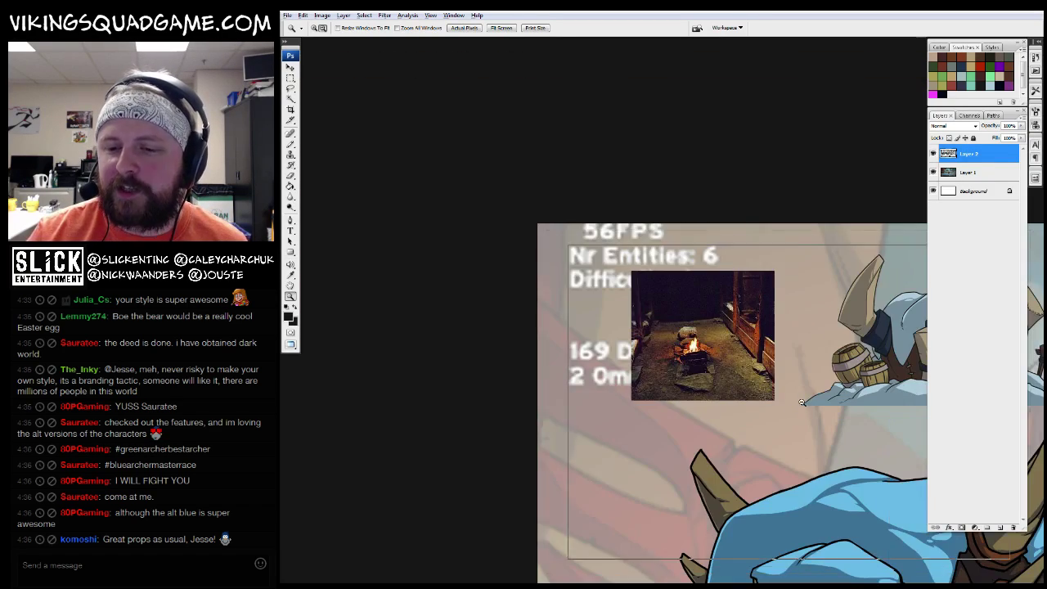
scroll(487, 372, "up", 3)
scroll(487, 373, "up", 2)
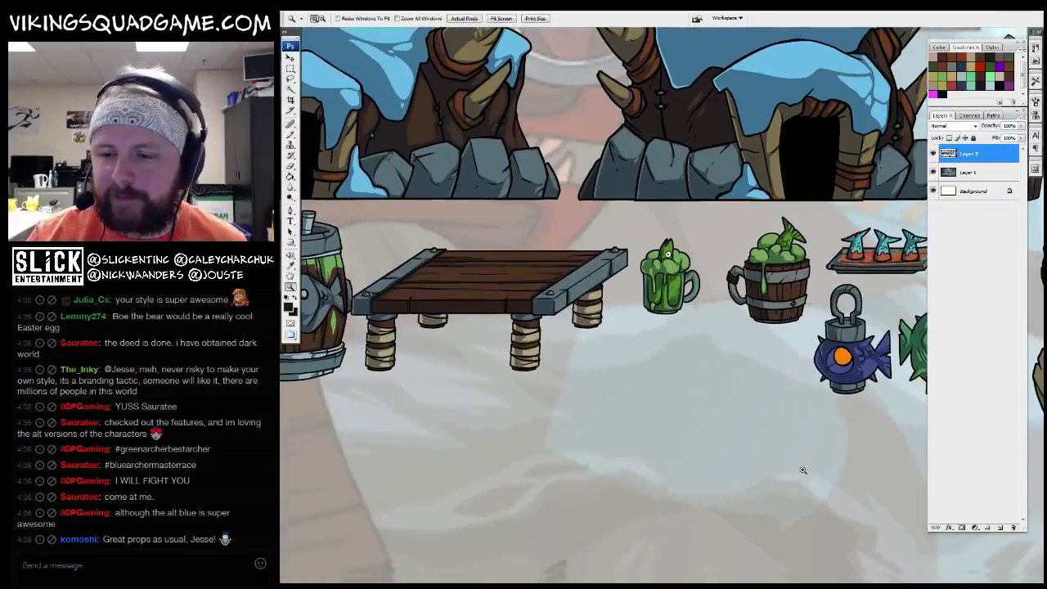
Return the prop sheet to a floating window, restore the bearded portrait document and place it beside the rough background window
key("f")
left_click(478, 188)
mouse_move(477, 188)
left_mouse_down()
mouse_move(551, 166)
mouse_move(605, 280)
mouse_move(585, 234)
left_mouse_up()
left_click(652, 164)
left_click(338, 577)
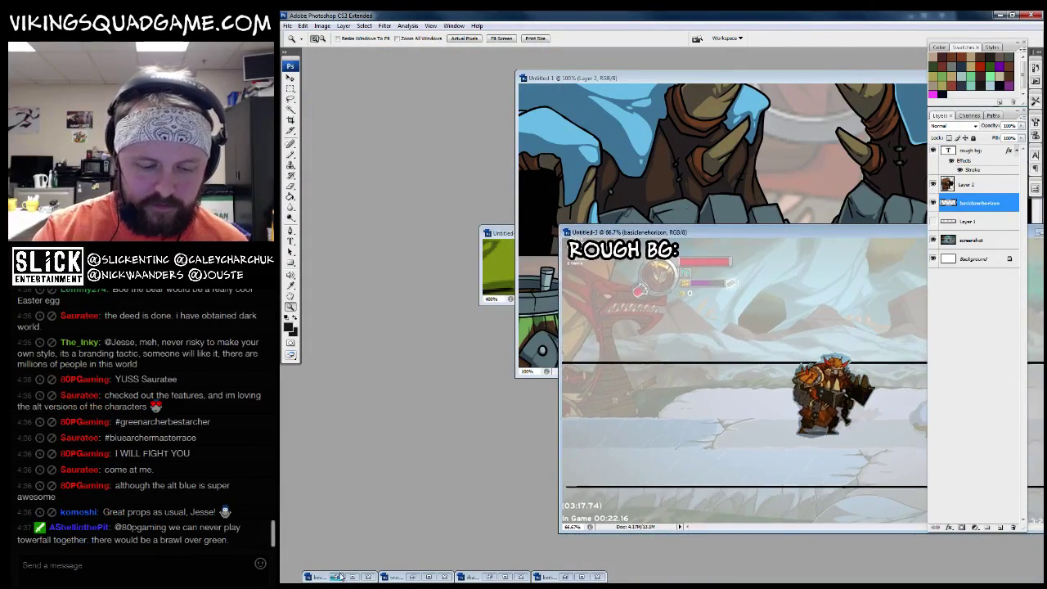
left_click_drag(665, 225, 466, 222)
key("ctrl+plus")
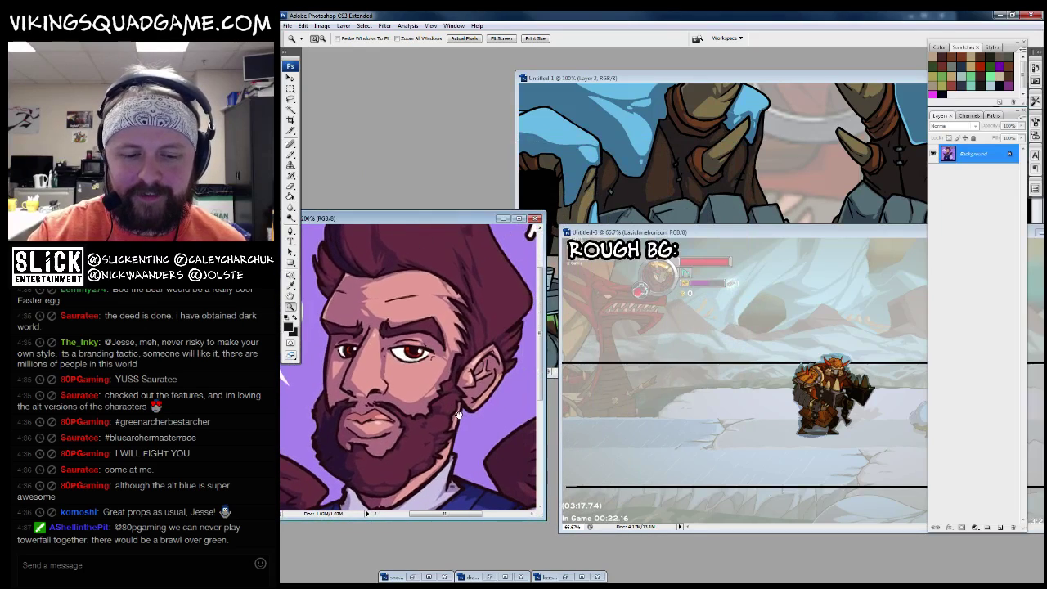
left_click_drag(791, 232, 772, 201)
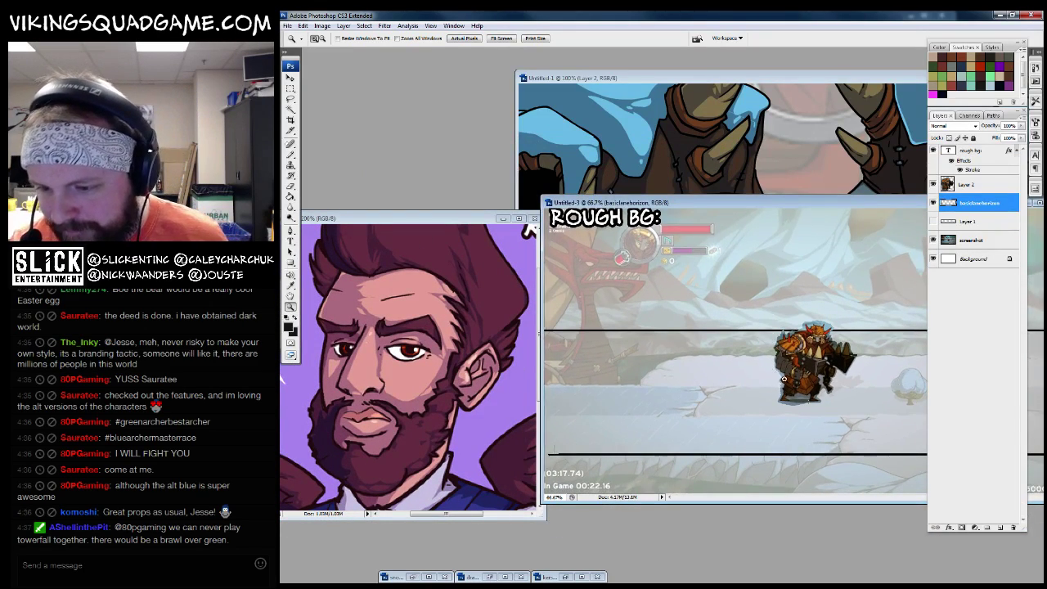
Show the rough background document full screen and examine the armoured viking against the snowy lanes and horizon lines
key("f")
key("f")
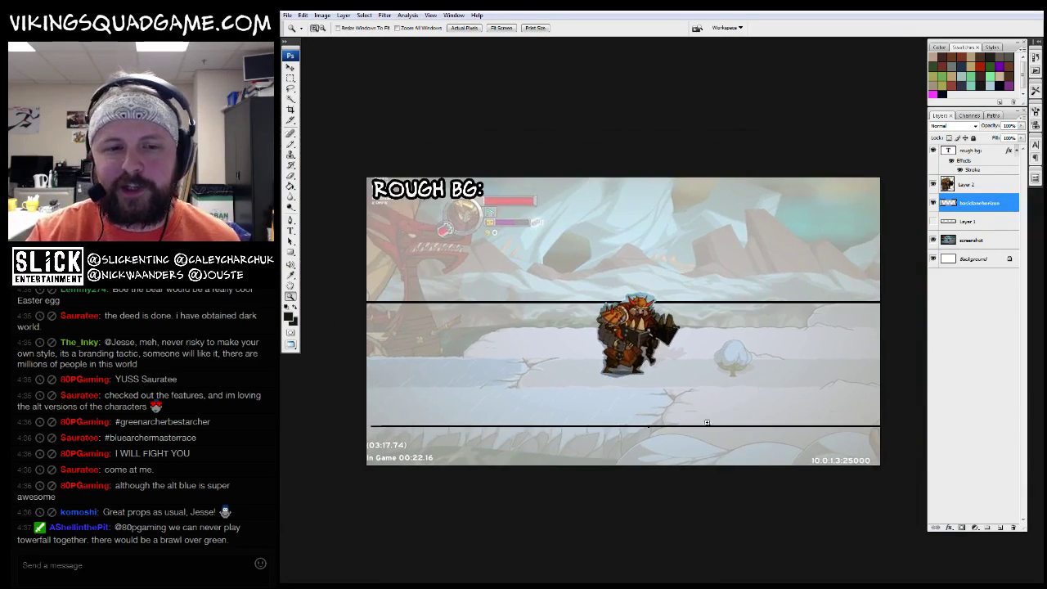
key("ctrl+plus")
left_click_drag(752, 391, 733, 412)
key("v")
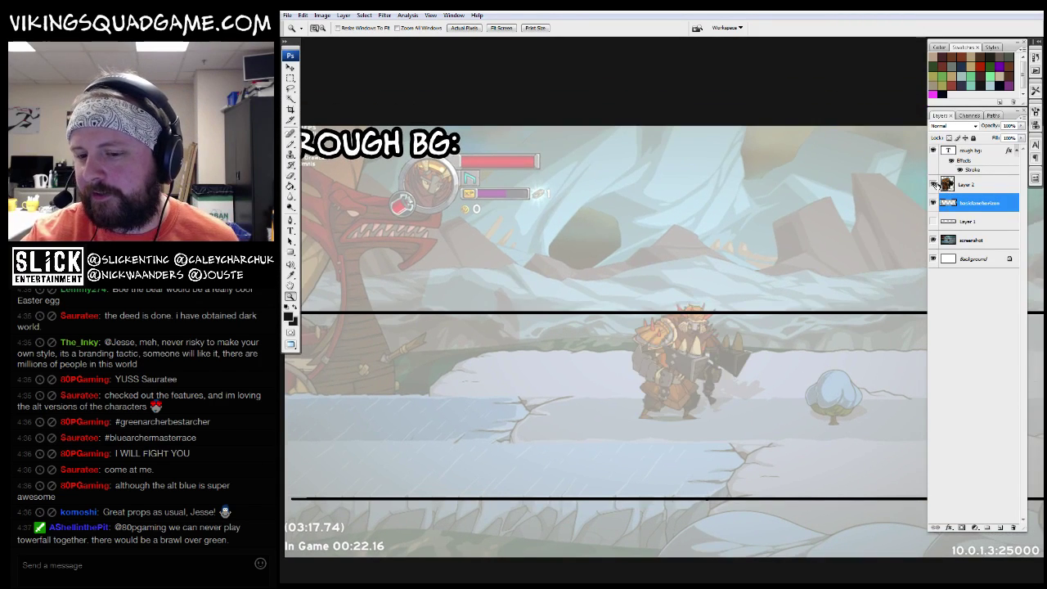
left_click(734, 411)
mouse_move(734, 458)
left_mouse_down()
mouse_move(499, 459)
mouse_move(809, 450)
mouse_move(731, 451)
left_mouse_up()
key("z")
left_click(762, 384, "alt")
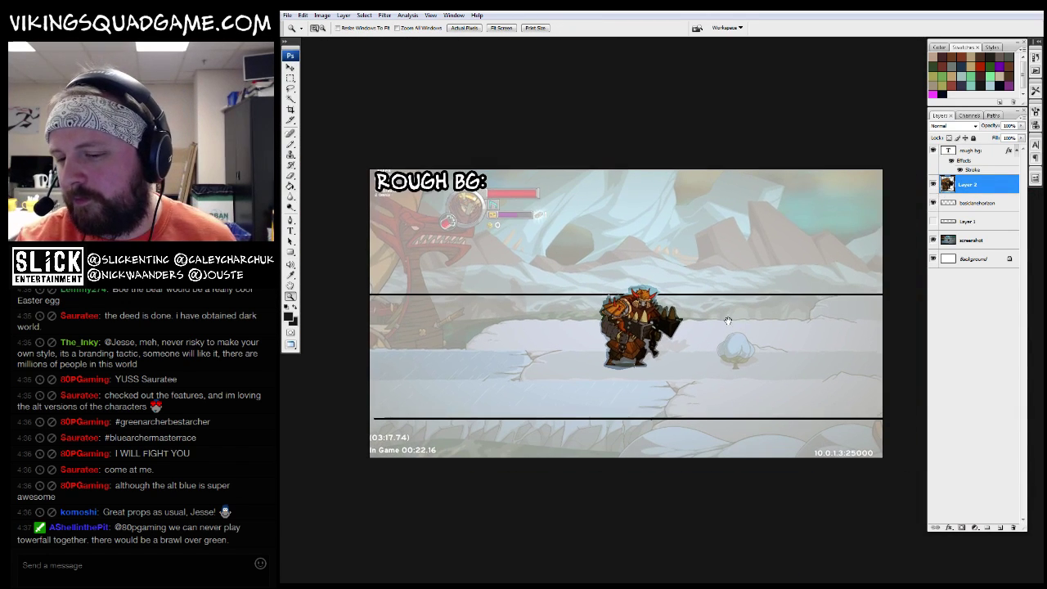
left_click(698, 355, "alt")
Return the rough background to a shifted floating window and bring the hut prop sheet up full screen
key("f")
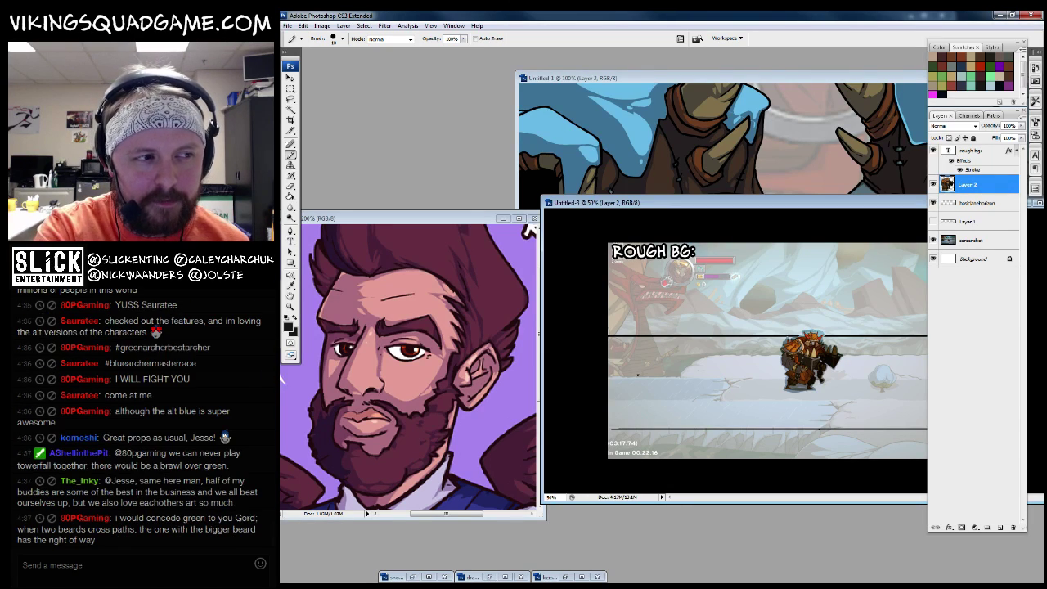
key("f")
key("f")
key("f")
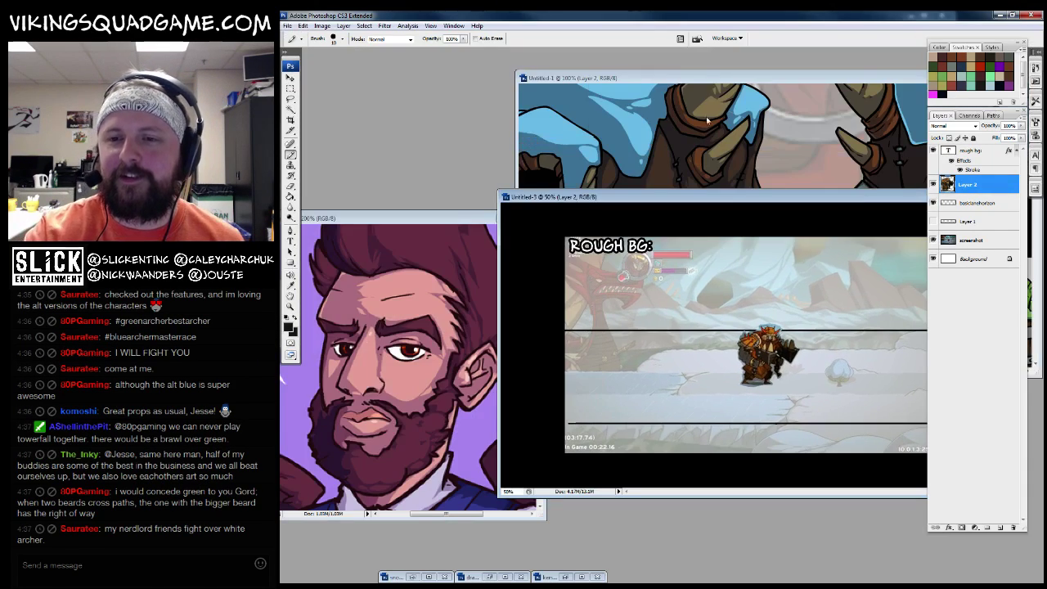
left_click(738, 122)
key("f")
key("f")
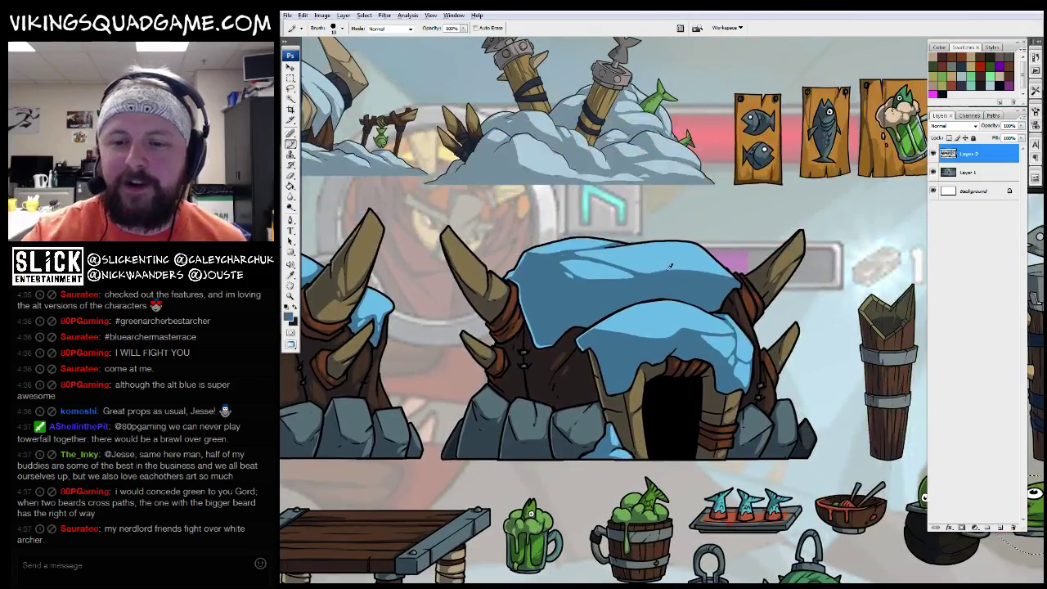
Examine the whole prop sheet at reduced zoom, comparing its huts, crates, posts and food props with the viking behind
scroll(668, 399, "down", 4)
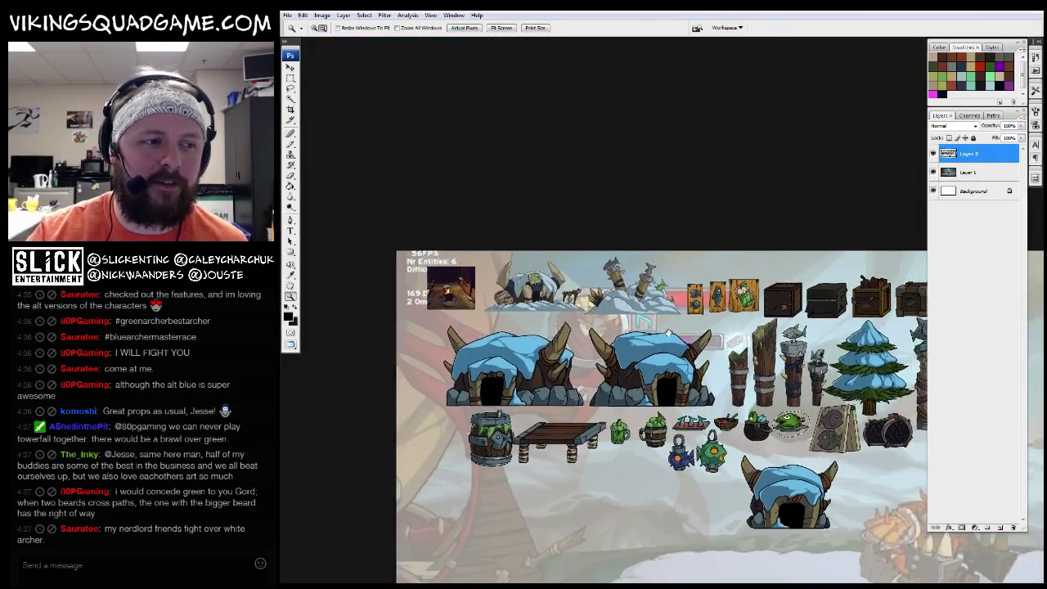
key("f")
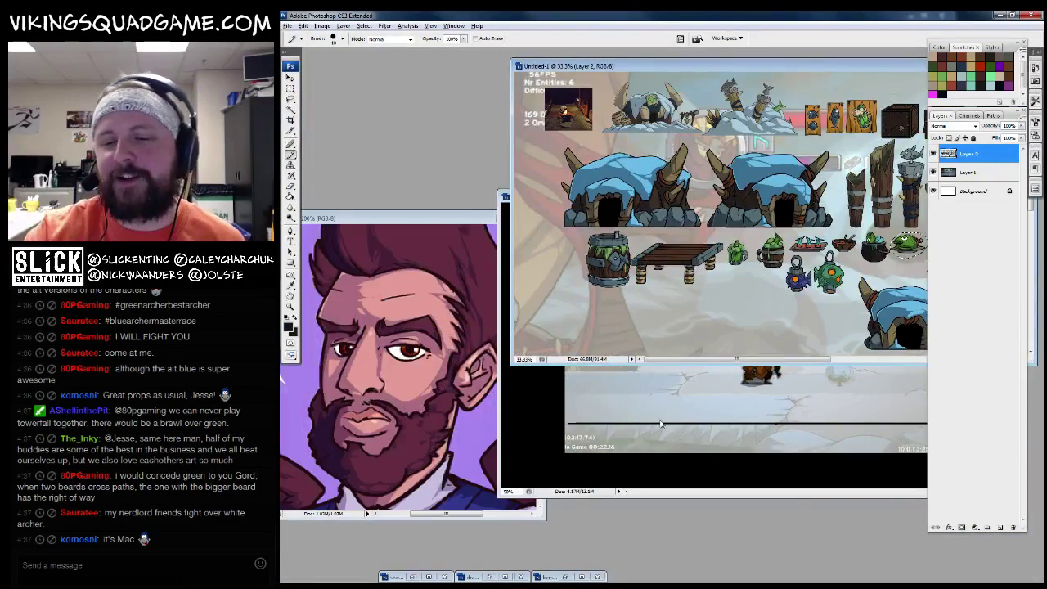
key("f")
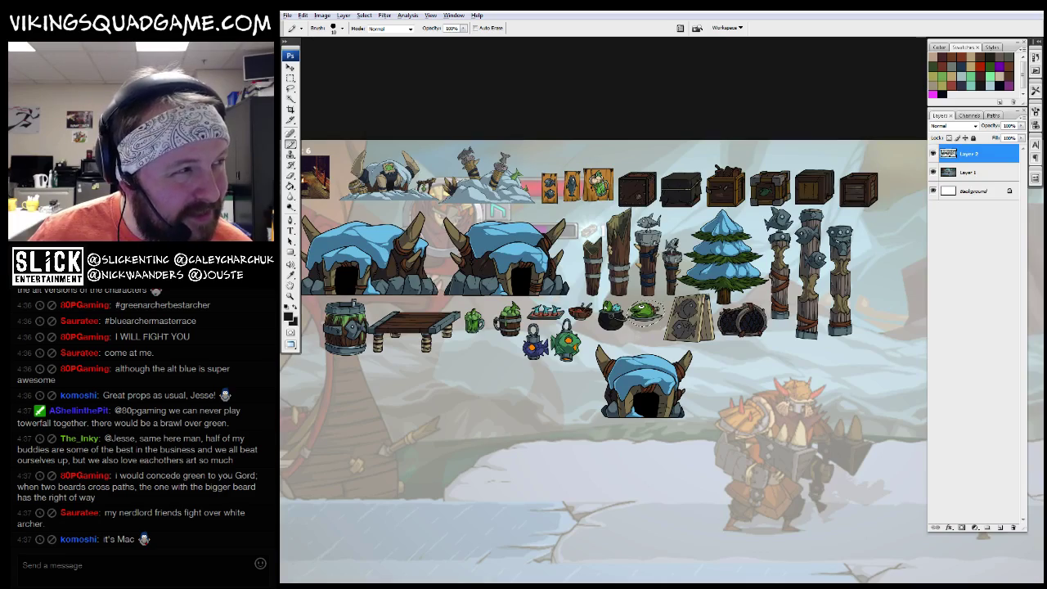
key("f")
key("f")
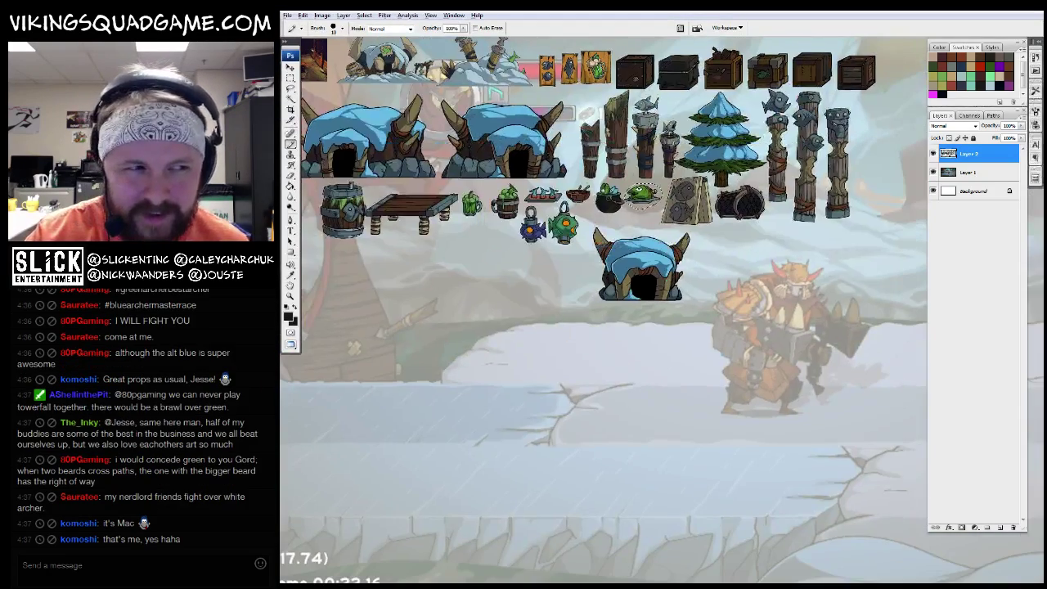
key("z")
left_click(674, 349, "alt")
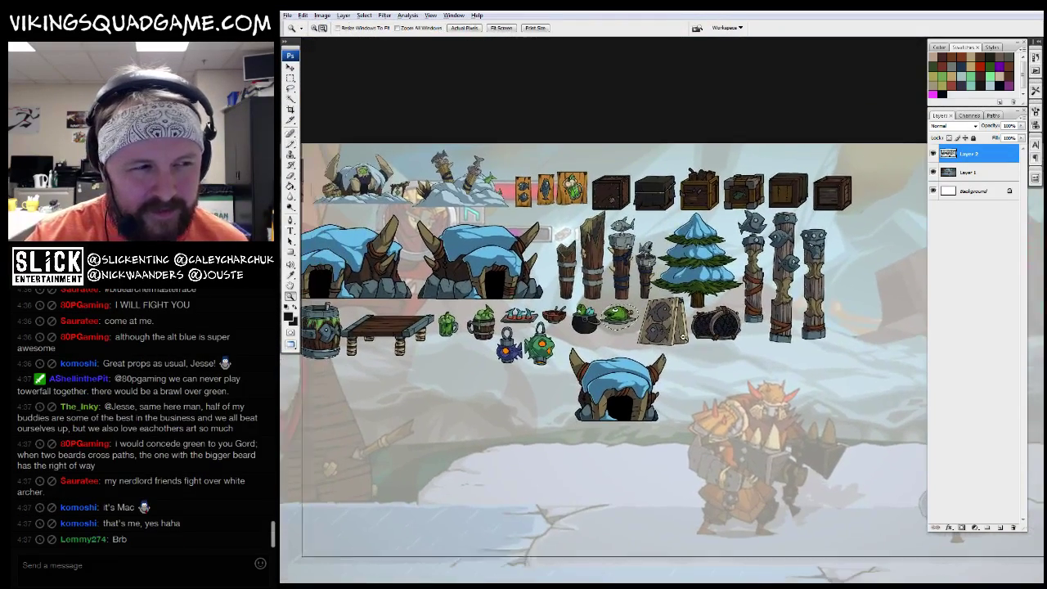
left_click(675, 350, "alt")
Examine the campfire interior reference photo on the prop sheet up close
left_click(478, 325)
left_click(479, 325)
left_click(480, 351)
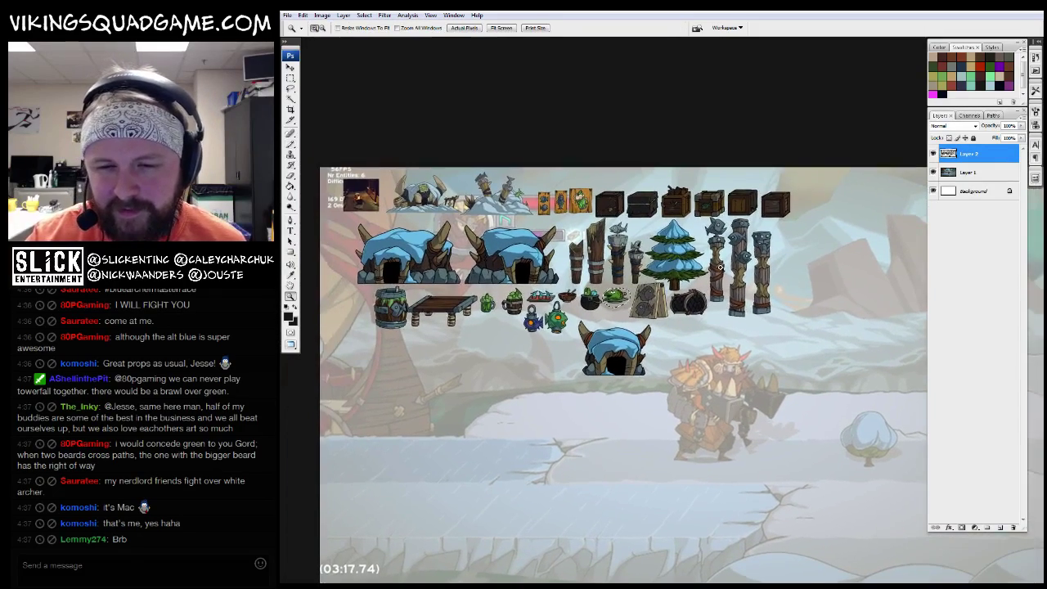
left_click(480, 381)
left_click_drag(517, 431, 679, 554)
left_click(512, 231)
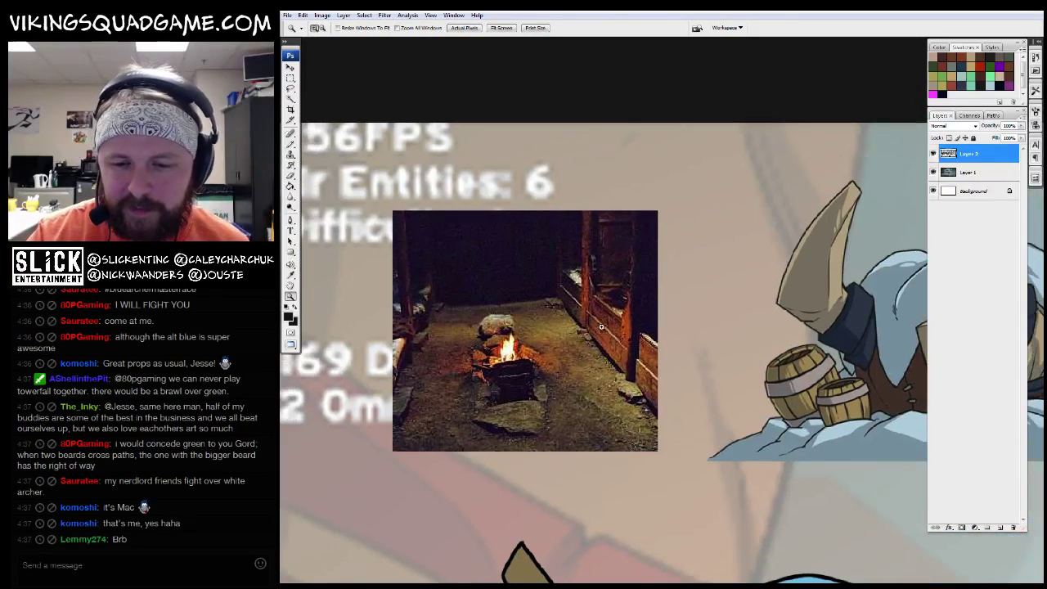
key("b")
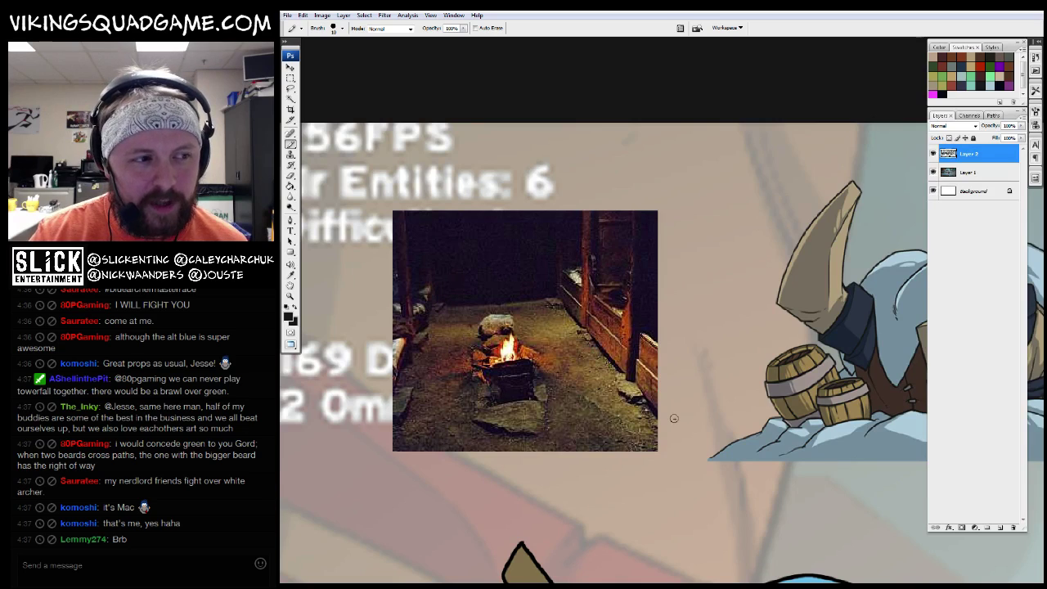
key("z")
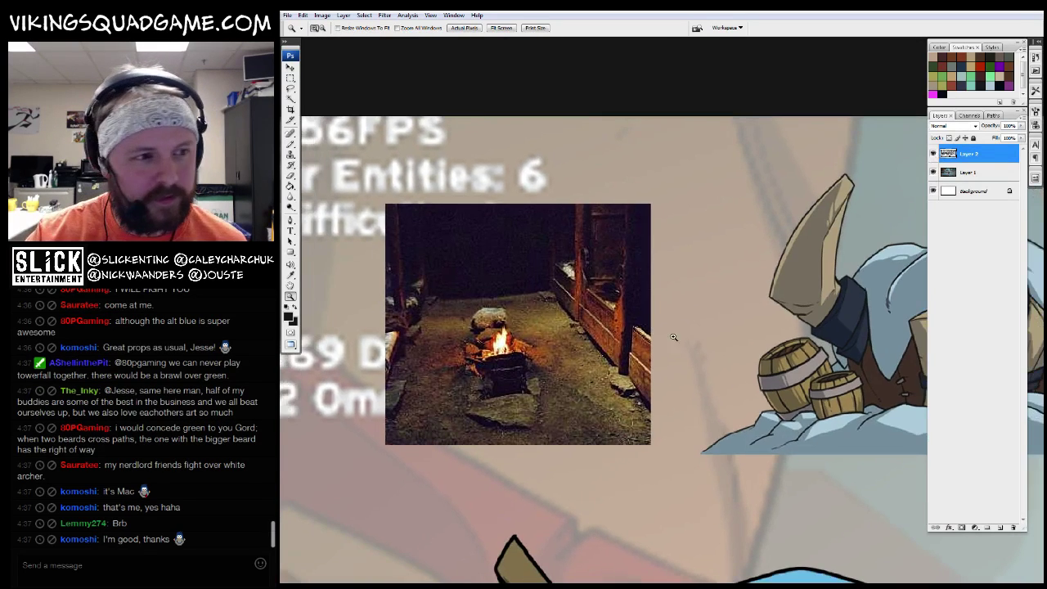
Switch back to the rough background document in full screen and add a new layer above the basiclanehorizon layer
key("shift+f")
key("shift+f")
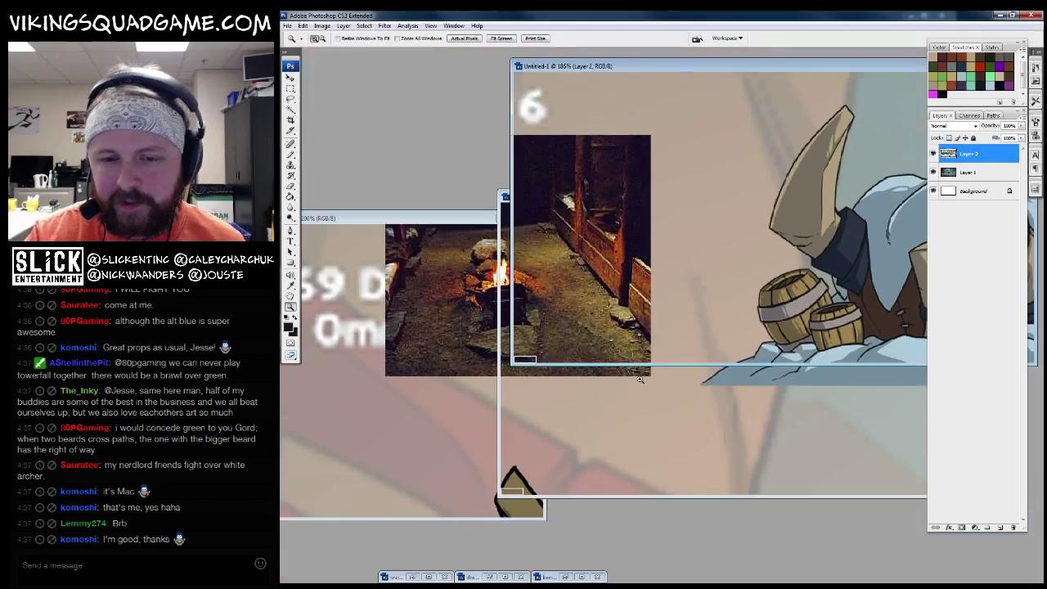
key("ctrl+Tab")
key("ctrl+Tab")
key("f")
key("ctrl+plus")
key("b")
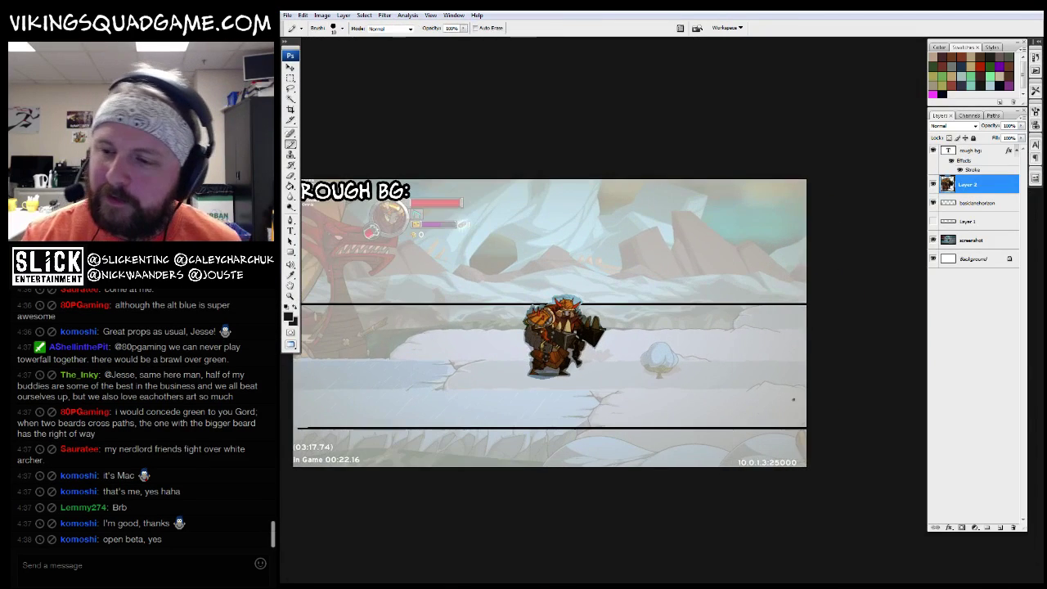
left_click(969, 202)
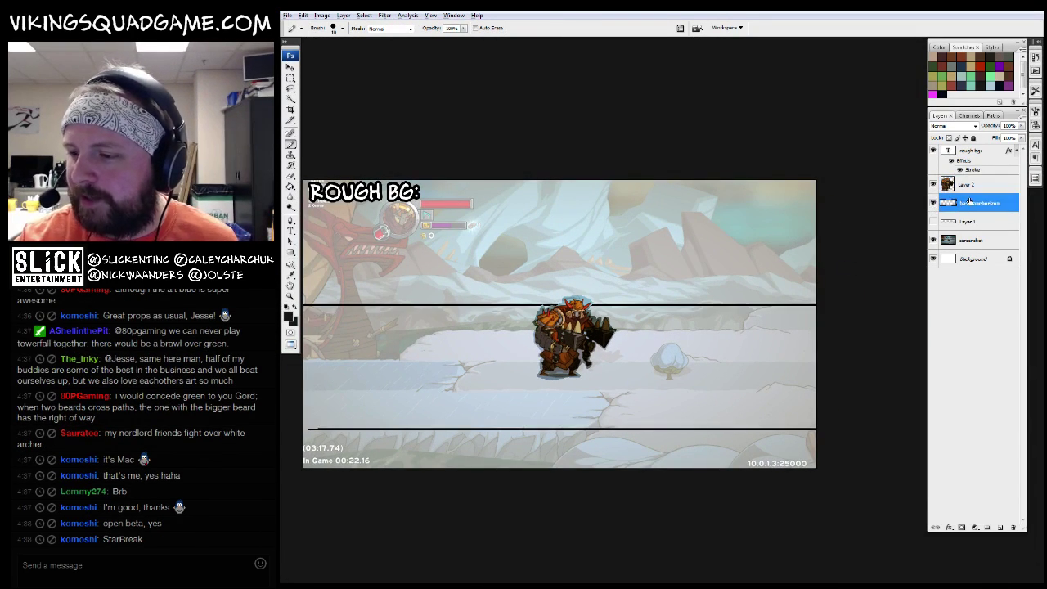
left_click(999, 528)
Examine the rough background up close and as a whole, around the viking, the small snowy tree and the lane lines
key("ctrl+plus")
key("ctrl+plus")
key("g")
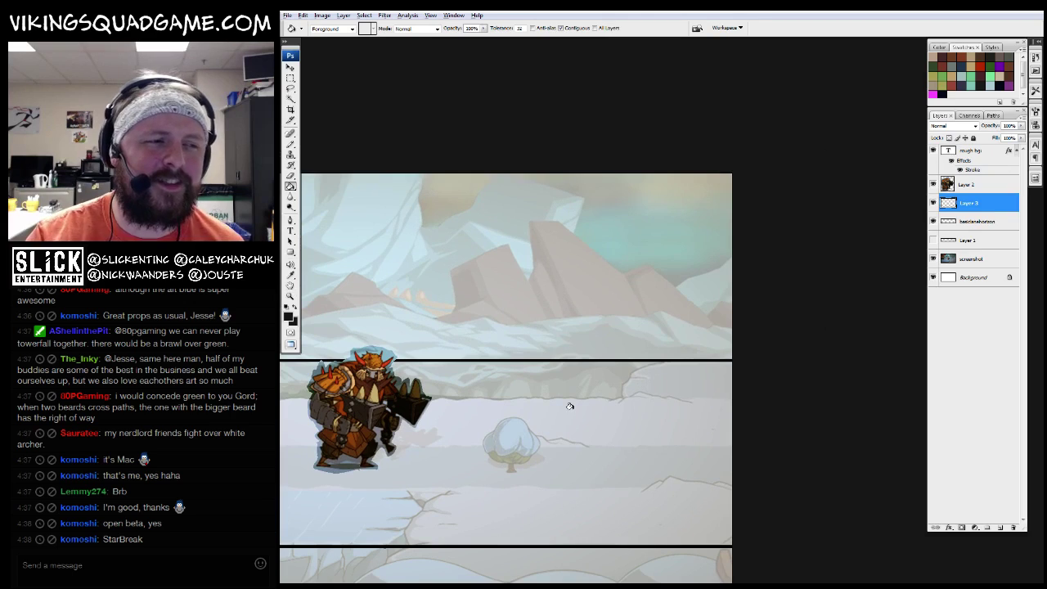
key("b")
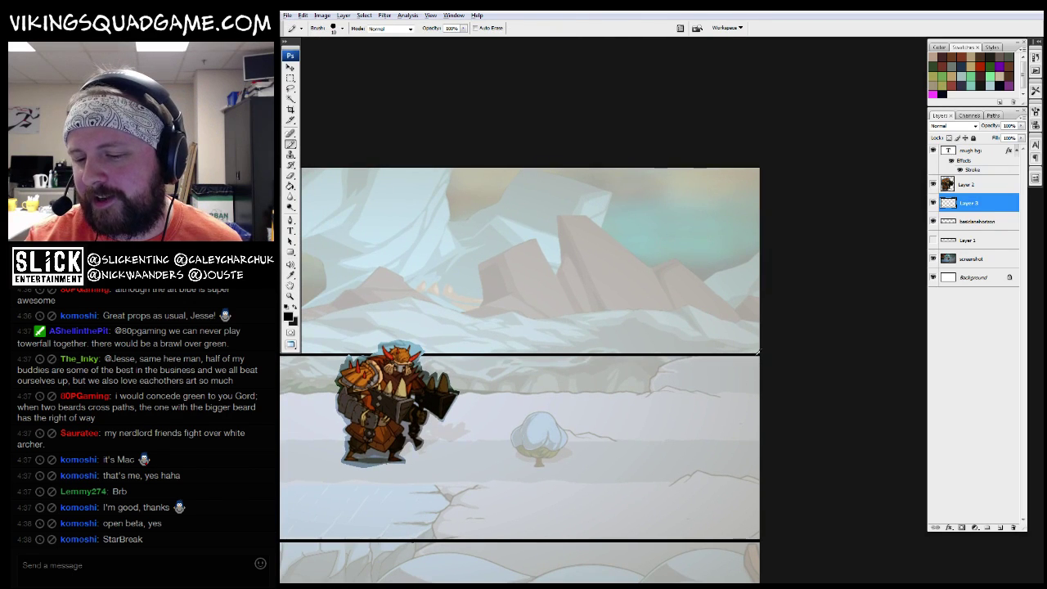
key("z")
left_click(712, 385, "alt")
left_click(696, 396)
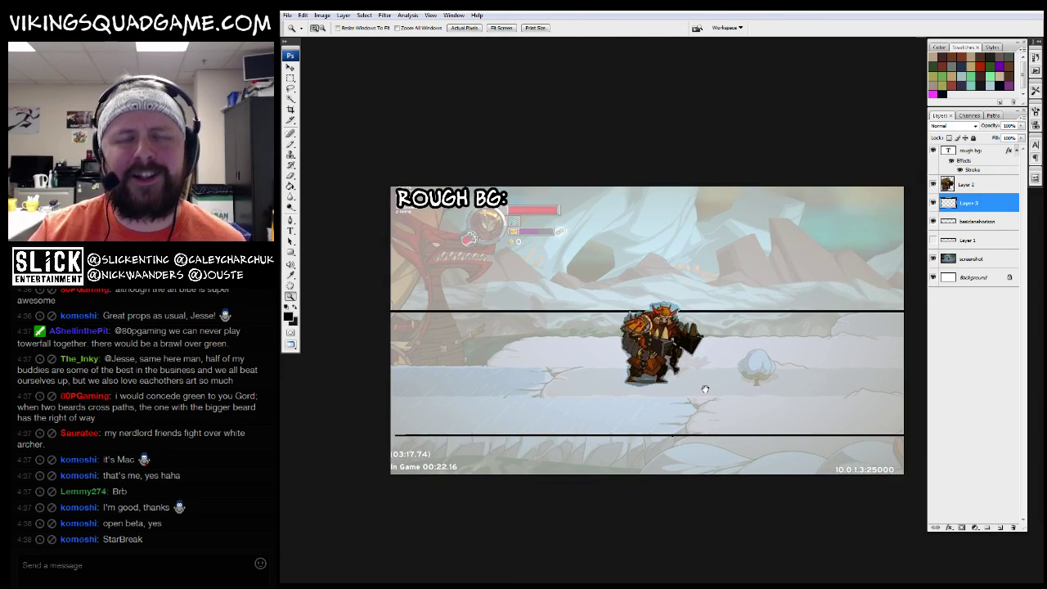
left_click_drag(705, 389, 686, 391)
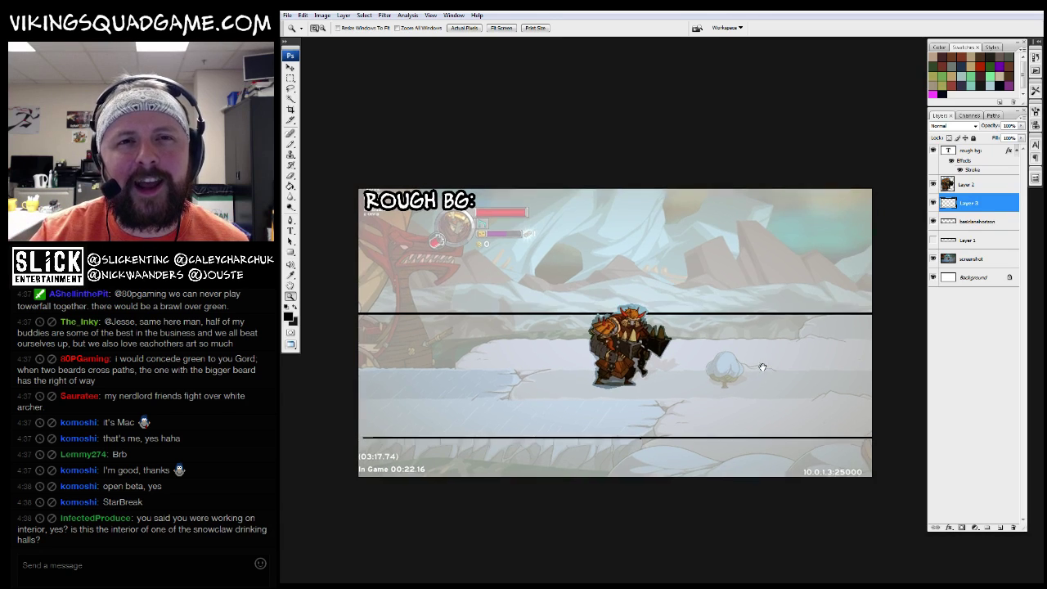
key("g")
key("b")
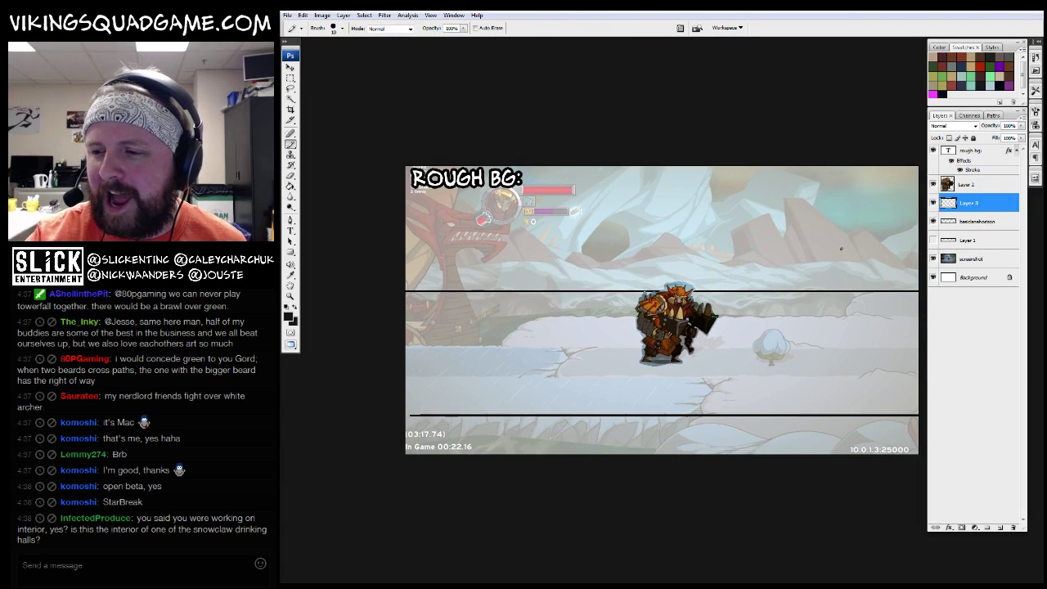
key("z")
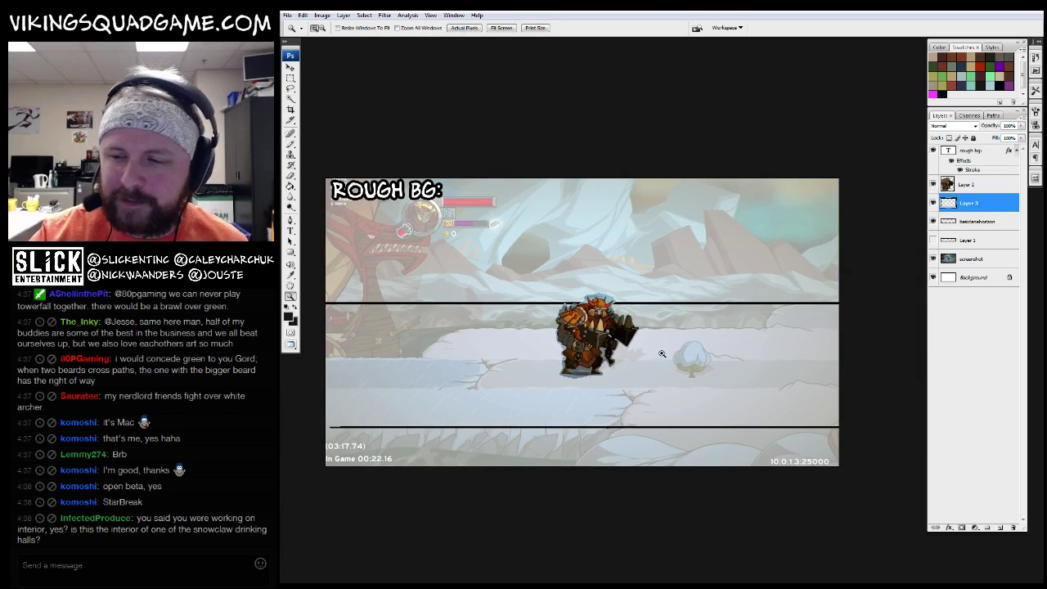
key("ctrl+plus")
left_click_drag(613, 354, 661, 373)
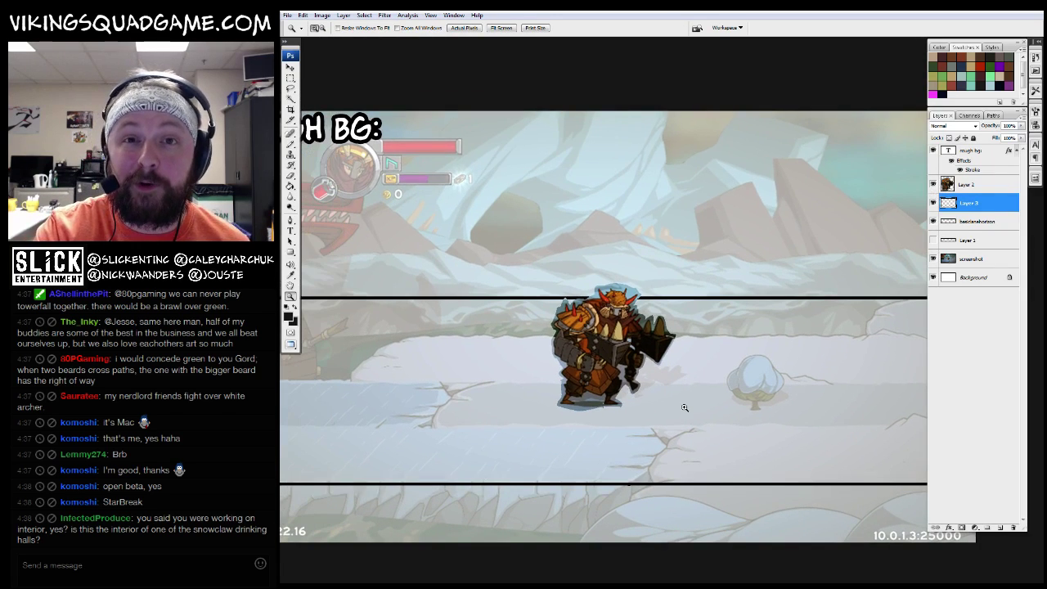
Erase the light blue fringe above the viking's helmet on Layer 2
key("b")
left_click(955, 185)
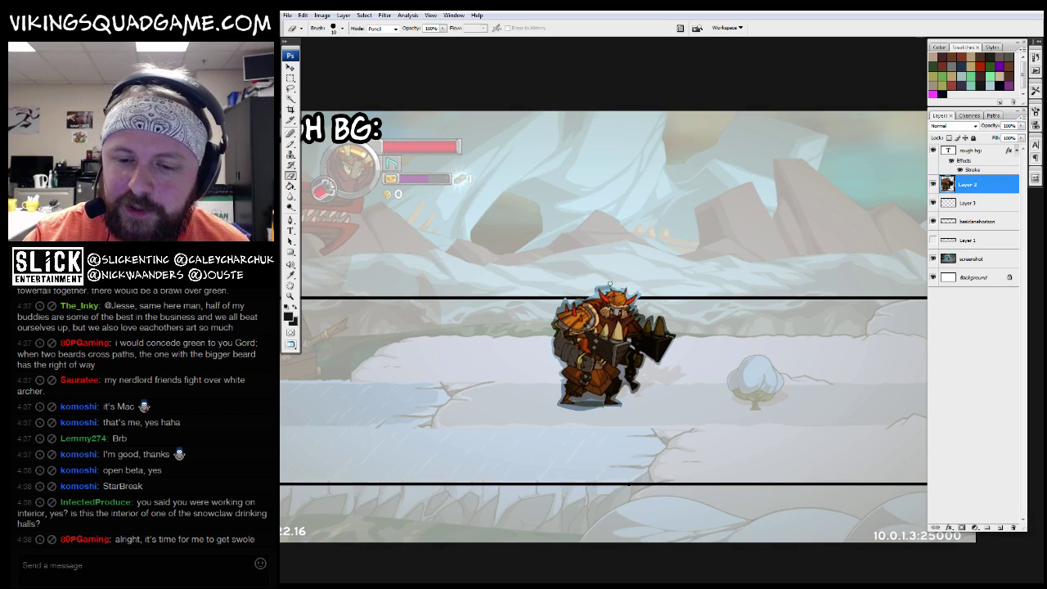
key("b")
scroll(602, 285, "down", 2)
mouse_move(663, 330)
left_mouse_down()
mouse_move(616, 386)
mouse_move(577, 374)
left_mouse_up()
scroll(577, 374, "up", 2)
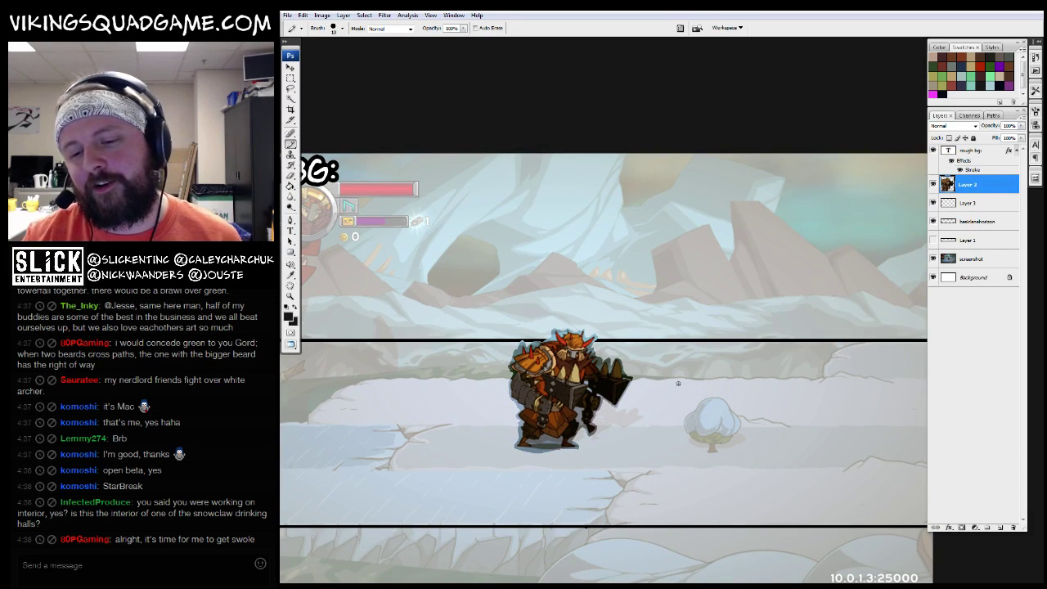
Check the viking's size against the full background scene, ending with a closer view of the character
scroll(701, 341, "down", 2)
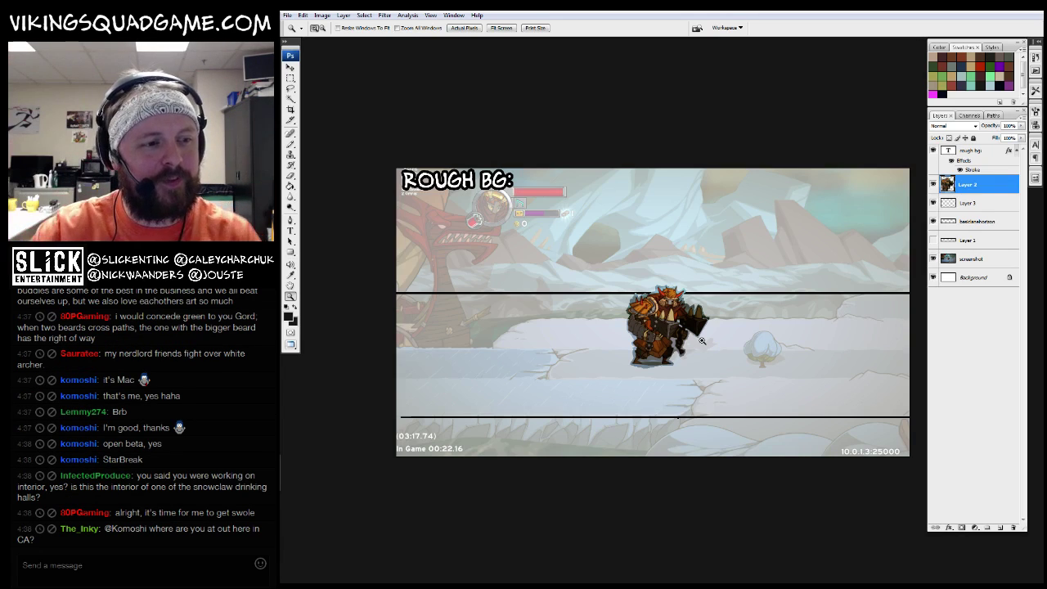
left_click_drag(702, 341, 670, 349)
scroll(669, 349, "down", 1)
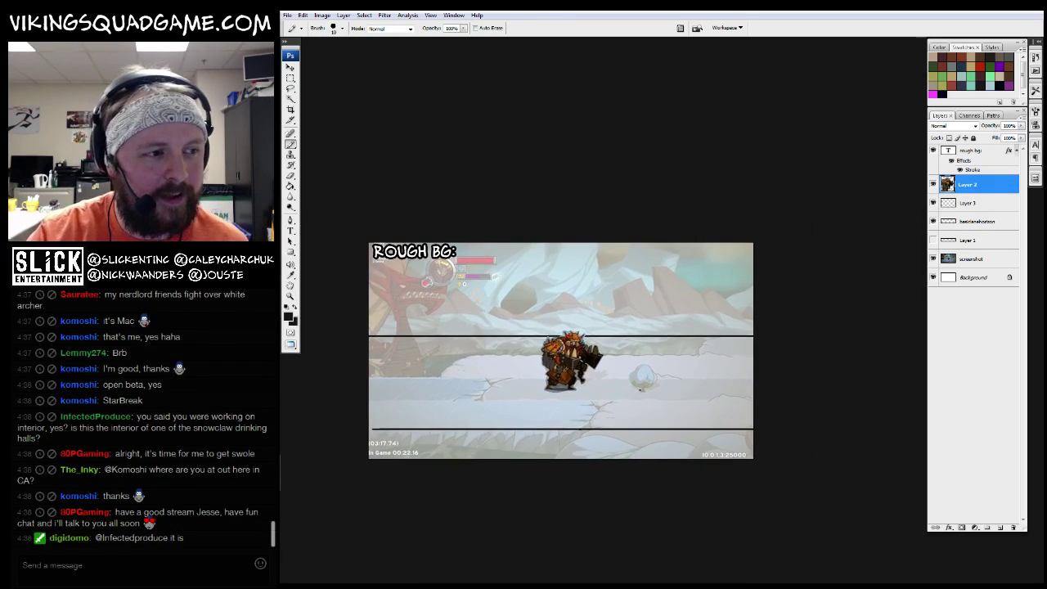
key("b")
key("z")
left_click(612, 378)
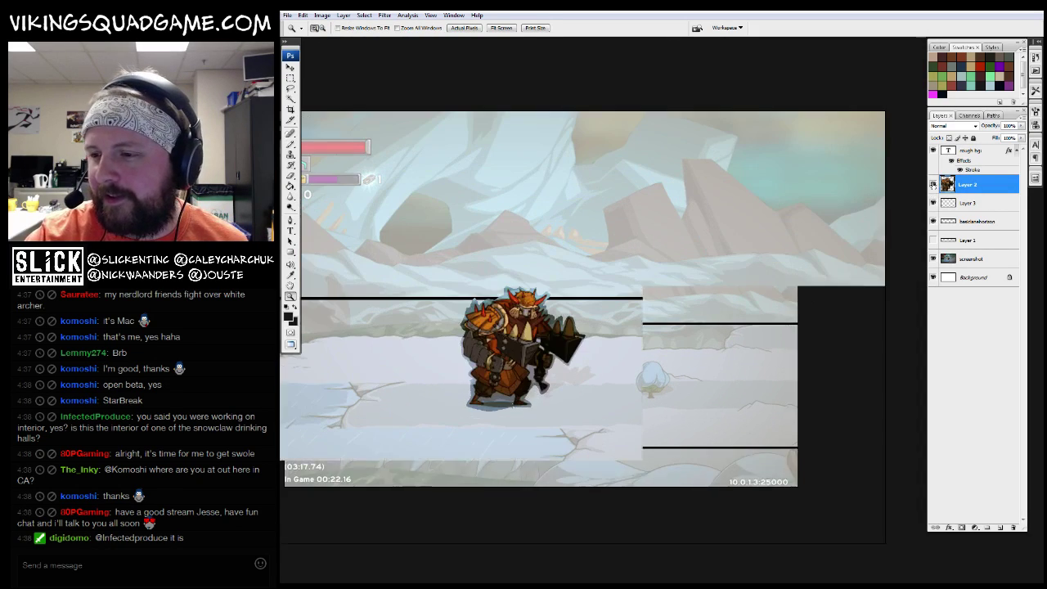
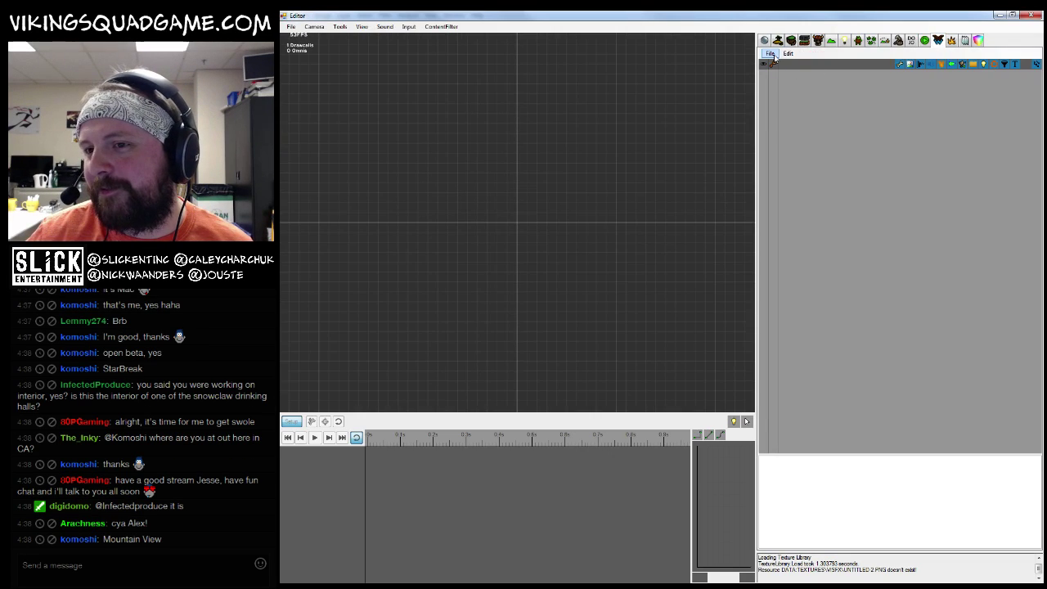
Open the SNOWFIELD_TRAINER puppet from the Decoration folder in the game Editor
left_click(770, 54)
left_click(774, 72)
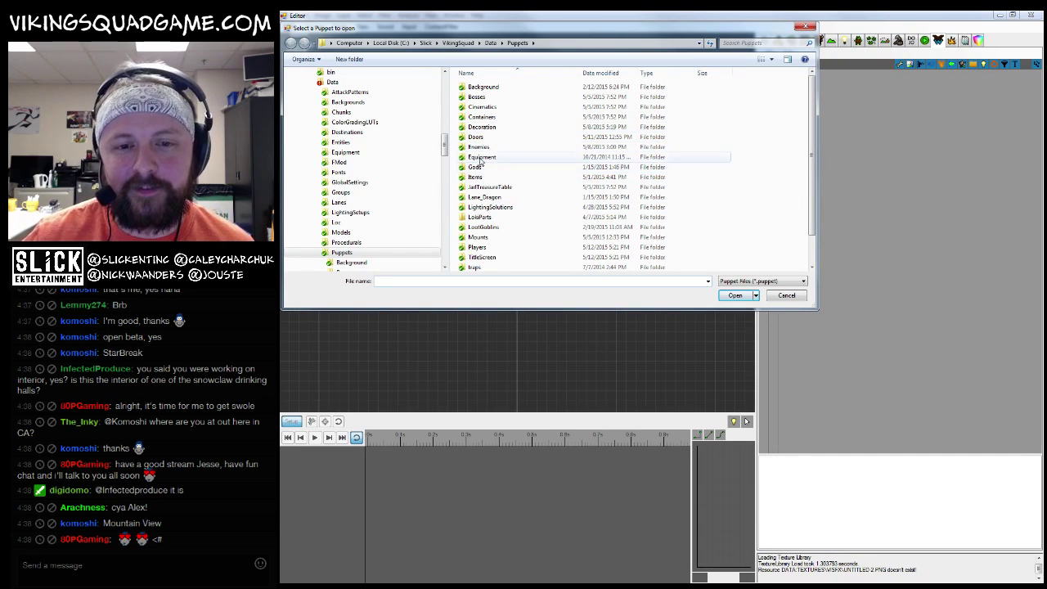
double_click(482, 127)
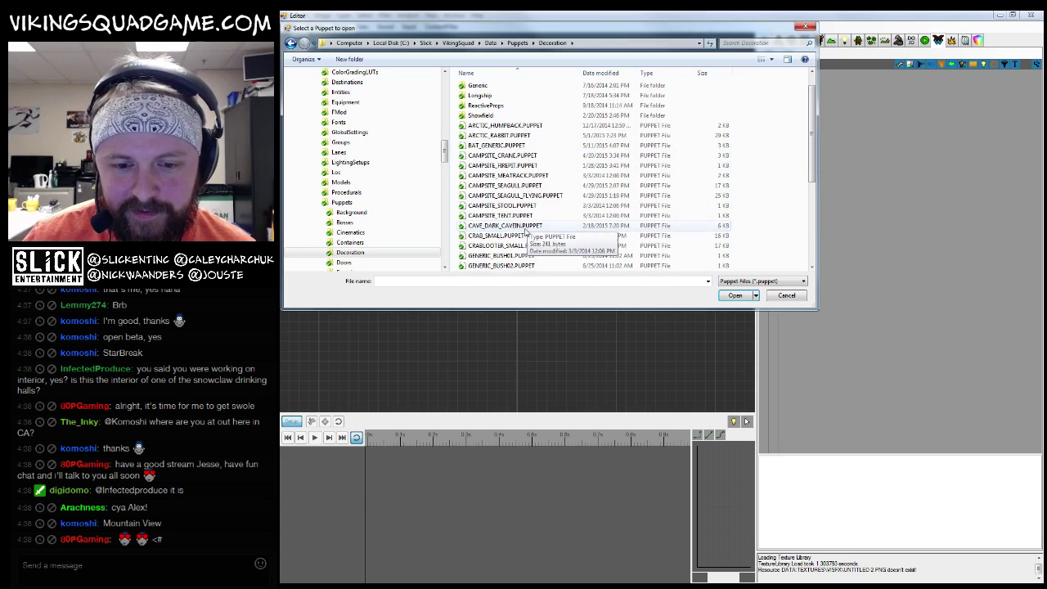
scroll(540, 242, "down", 3)
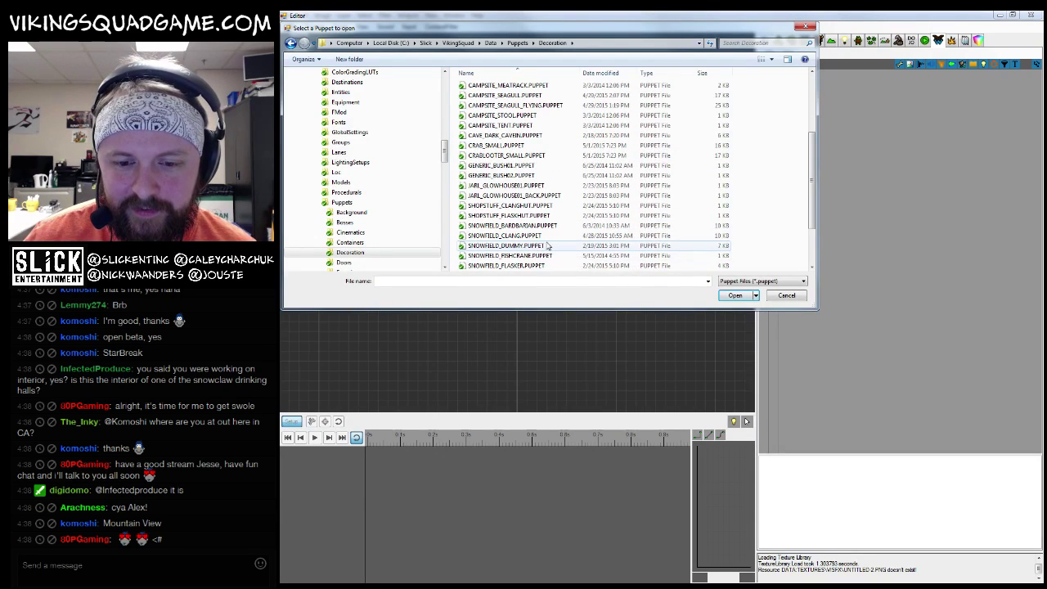
scroll(535, 245, "down", 2)
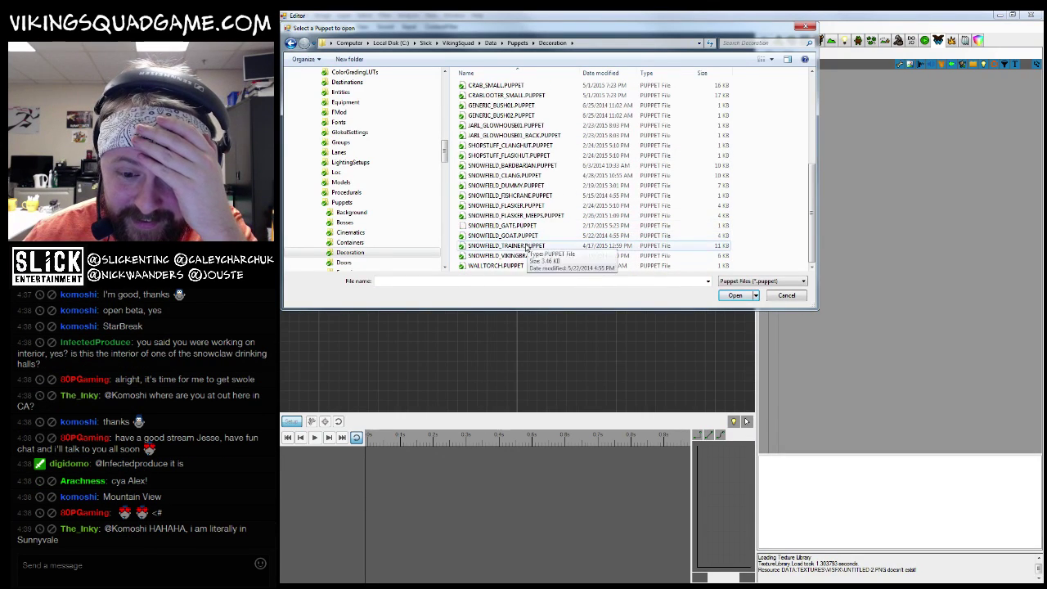
left_click(528, 246)
left_click(730, 294)
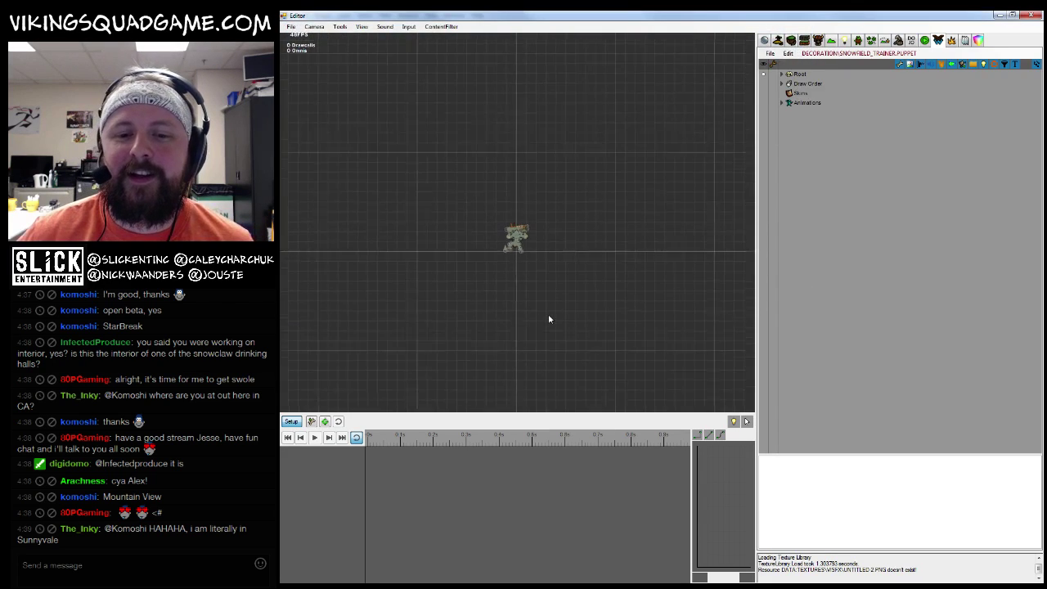
Leave setup mode to play the trainer puppet's Idle animation and view the character up close
mouse_move(755, 279)
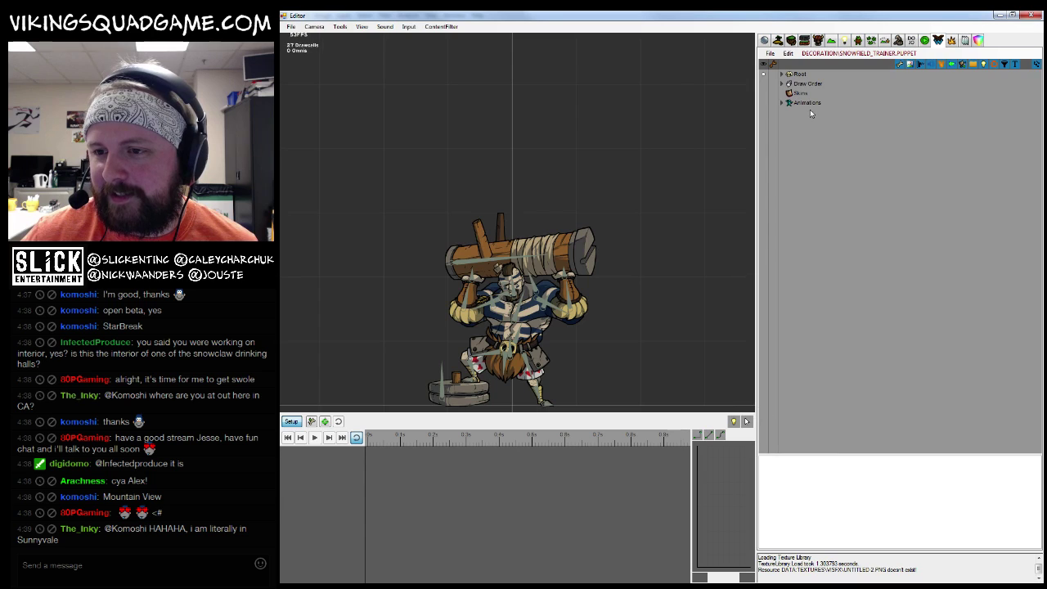
left_click(292, 422)
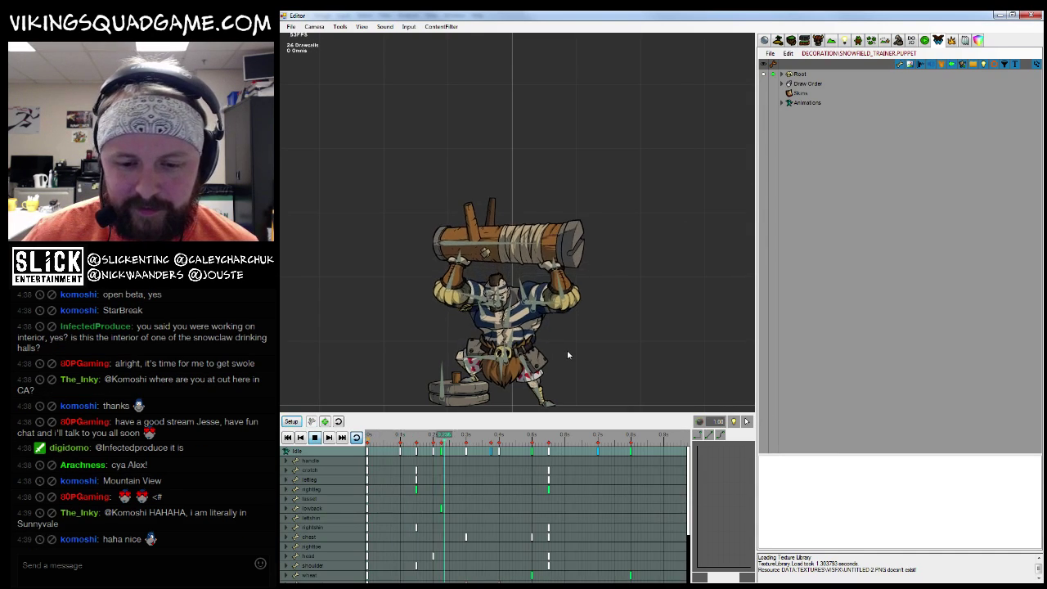
mouse_move(755, 279)
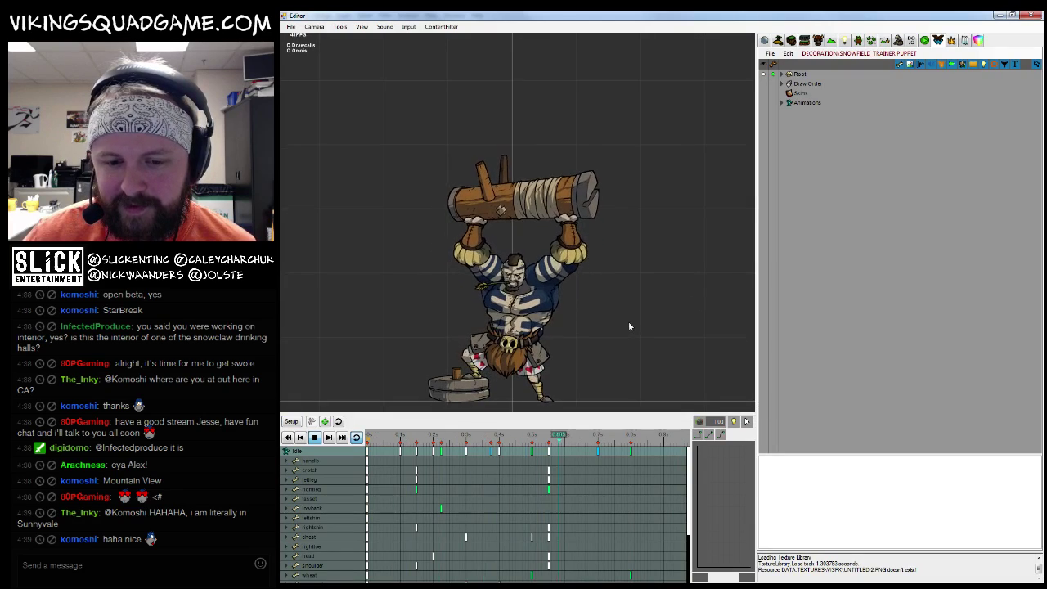
scroll(638, 312, "up", 5)
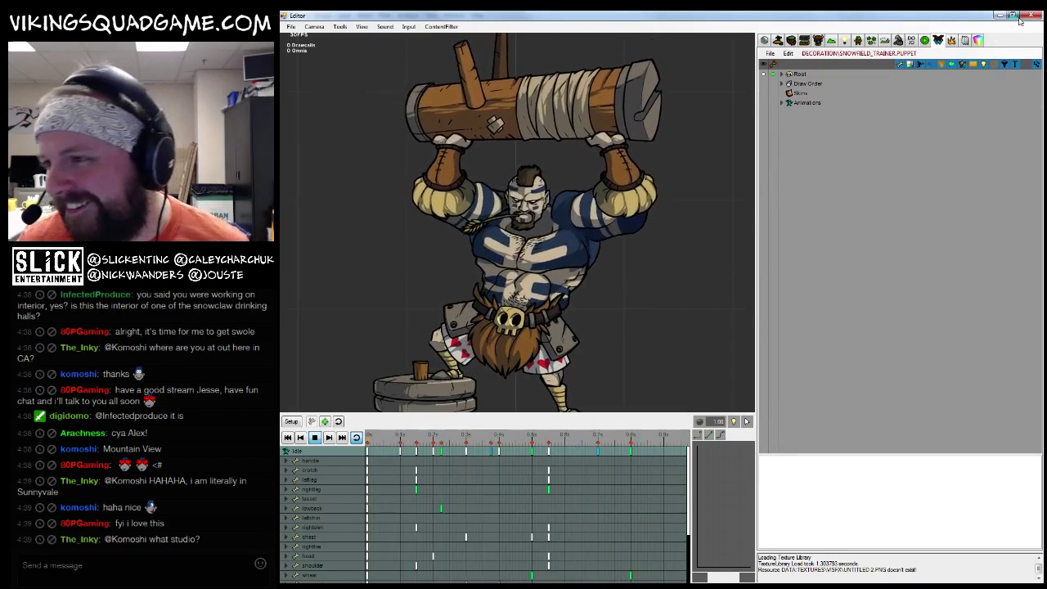
Switch back to Photoshop, show the Untitled-1 prop sheet in full screen and examine the stone base of the hut
key("alt+Tab")
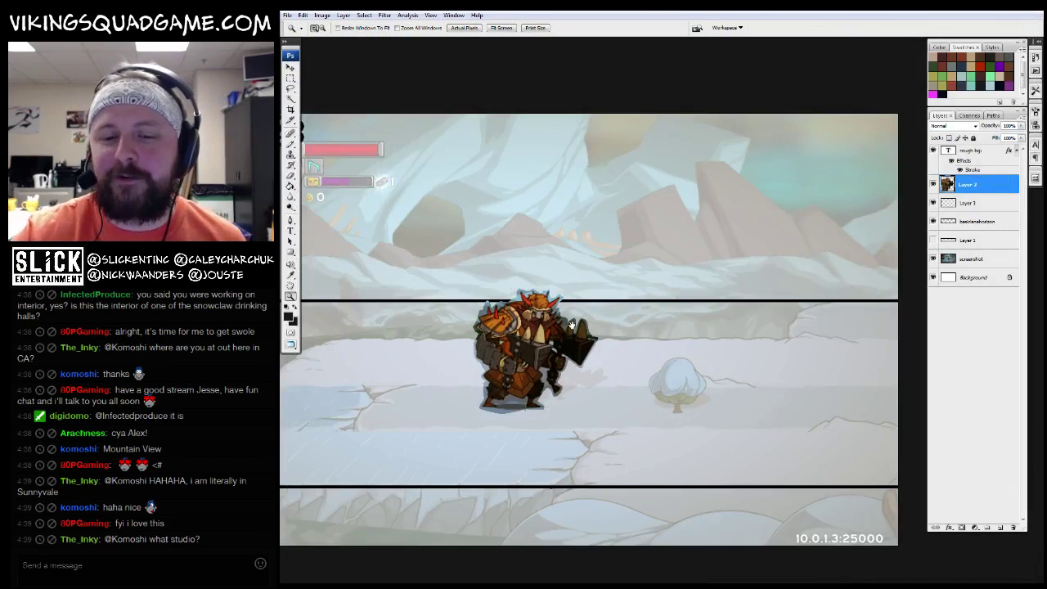
key("shift+f")
key("shift+f")
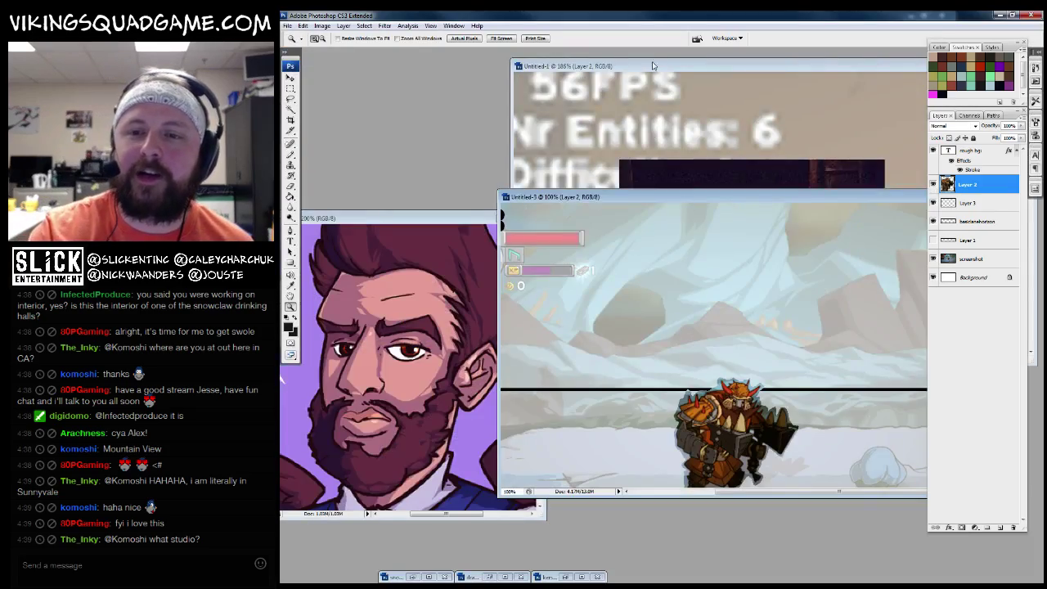
left_click(653, 65)
key("f")
left_click_drag(637, 122, 622, 302)
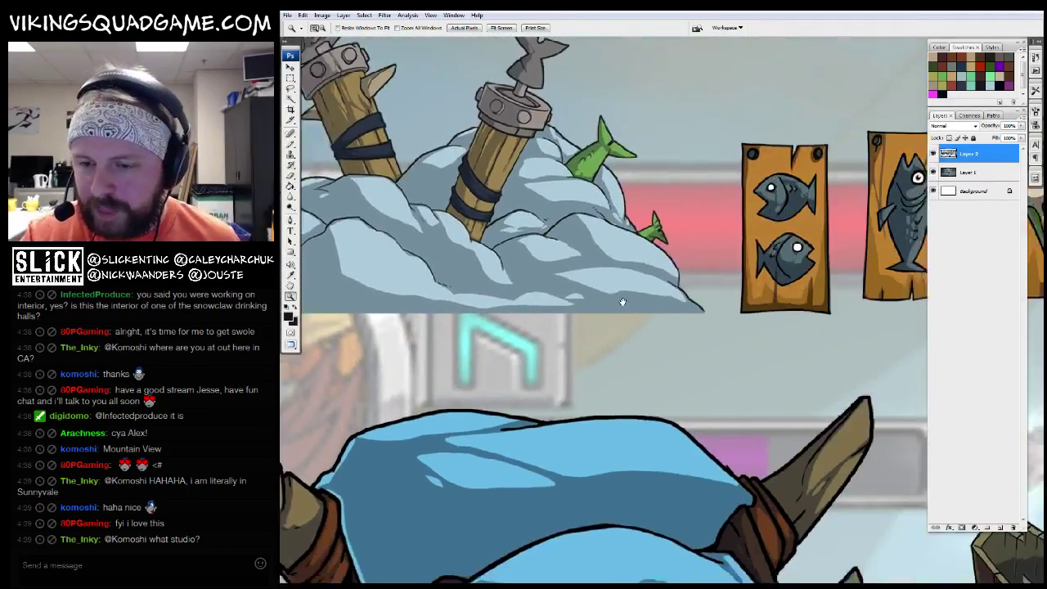
scroll(622, 302, "up", 1)
scroll(623, 301, "down", 2)
scroll(654, 343, "down", 2)
scroll(688, 400, "up", 3)
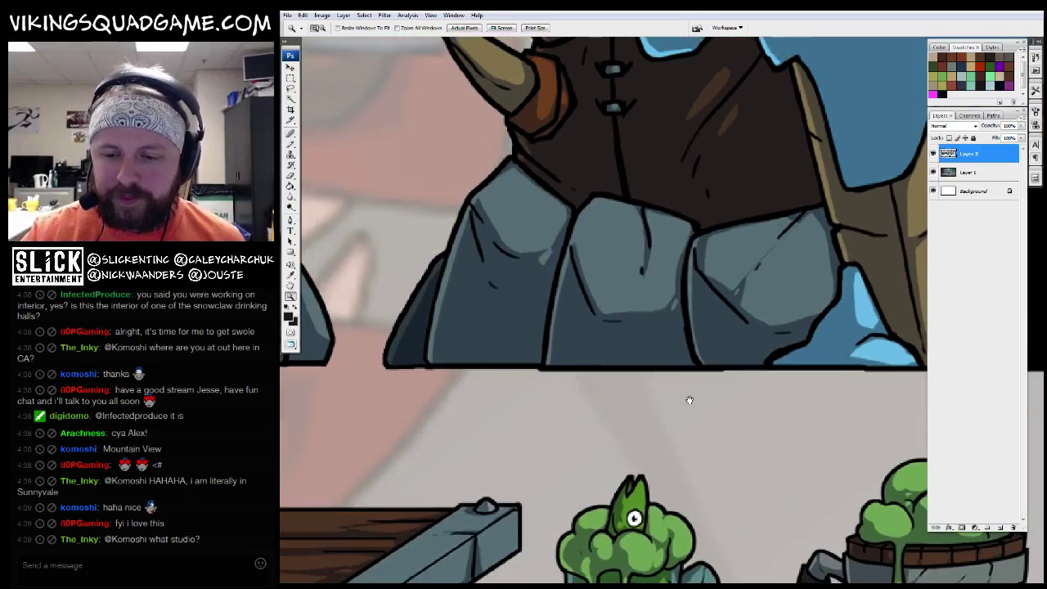
left_click_drag(688, 400, 684, 443)
scroll(817, 123, "up", 2)
Circle the hut's stone base with a brush in light blue sampled from the snow roof, and undo the strokes
key("b")
left_click(818, 123, "alt")
mouse_move(736, 237)
left_mouse_down()
mouse_move(320, 286)
mouse_move(481, 192)
mouse_move(556, 130)
left_mouse_up()
key("ctrl+z")
mouse_move(834, 209)
left_mouse_down()
mouse_move(362, 240)
mouse_move(871, 217)
mouse_move(745, 300)
left_mouse_up()
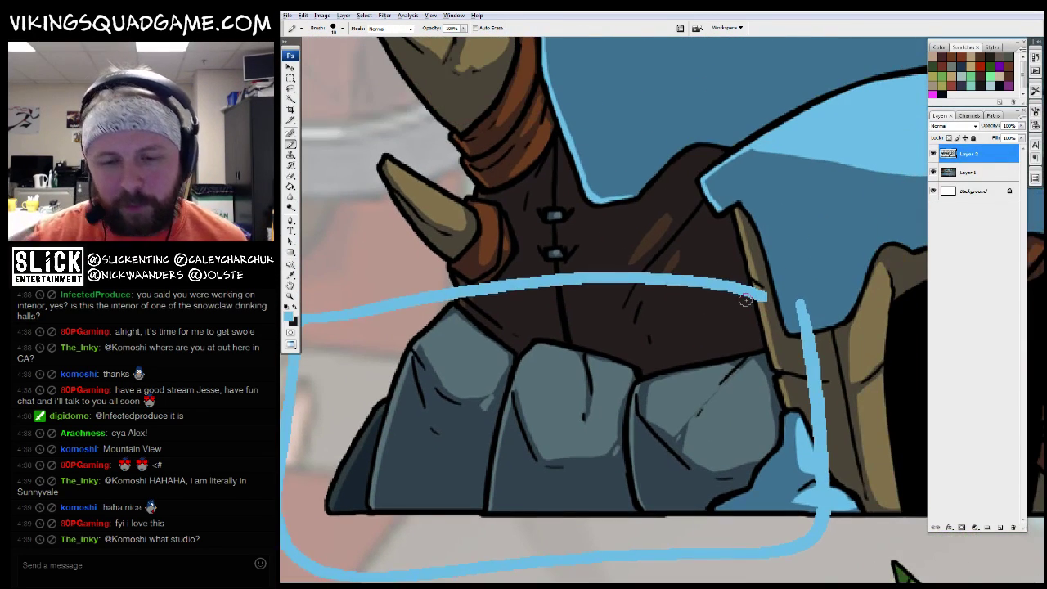
key("ctrl+z")
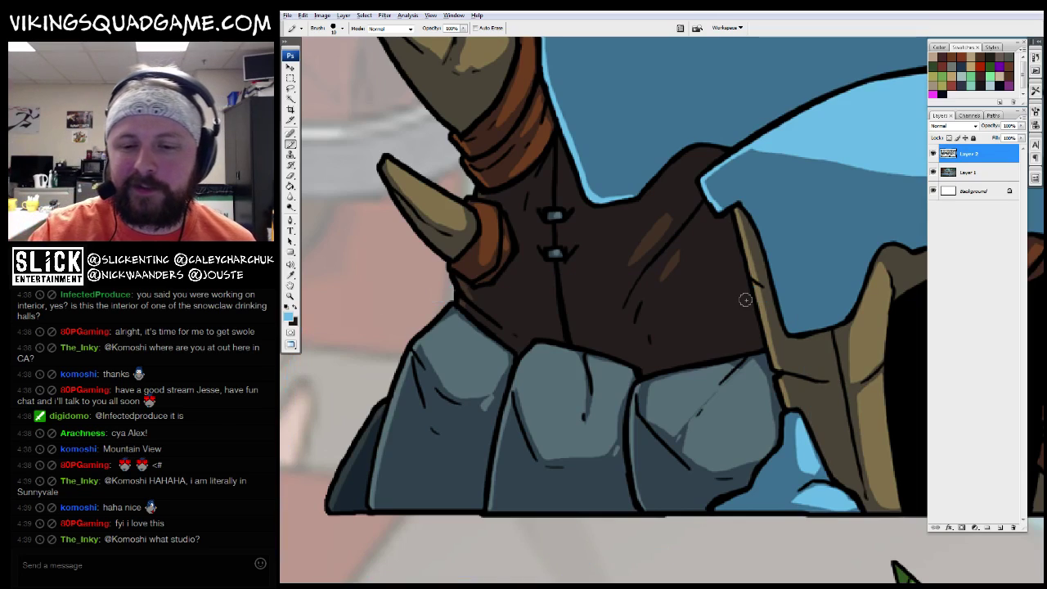
Examine the two large snow-covered huts and the surrounding props, both up close and across the whole sheet
key("z")
left_click(727, 287, "alt")
left_click(708, 327, "alt")
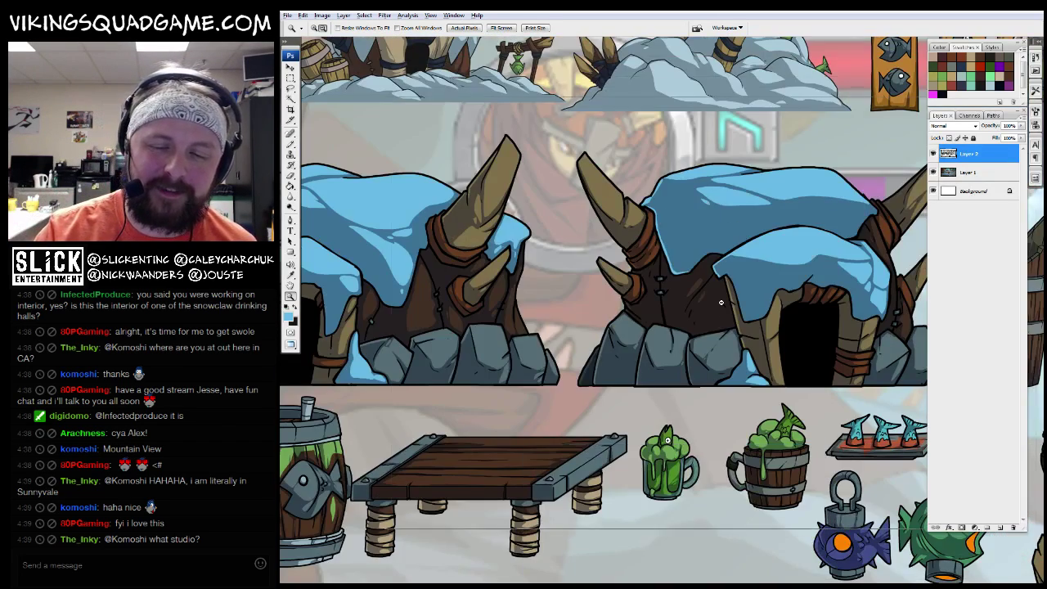
left_click(691, 375, "alt")
left_click(689, 379, "alt")
left_click(688, 379, "alt")
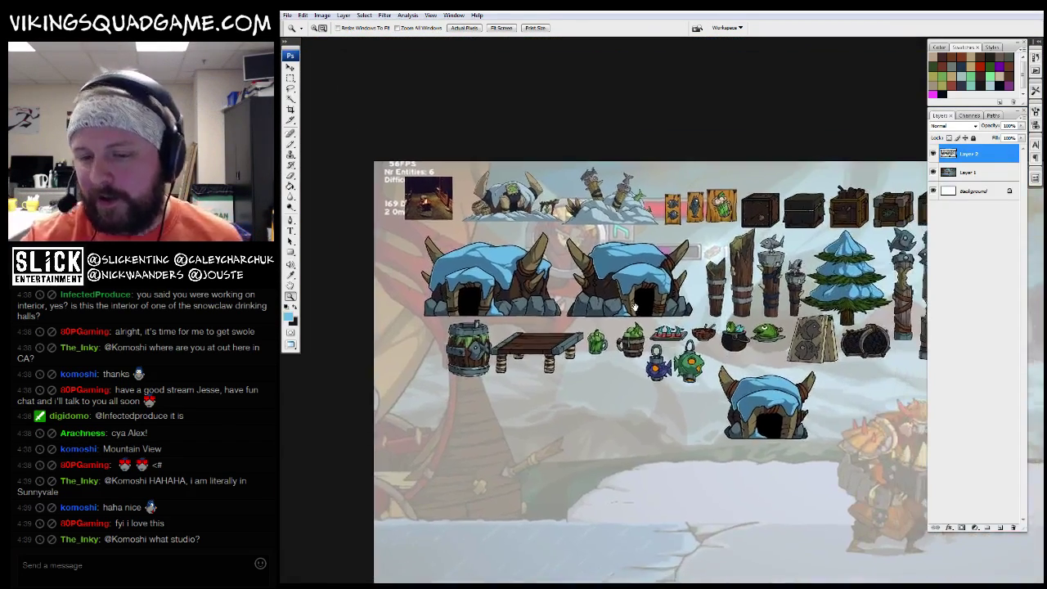
left_click(635, 307)
key("b")
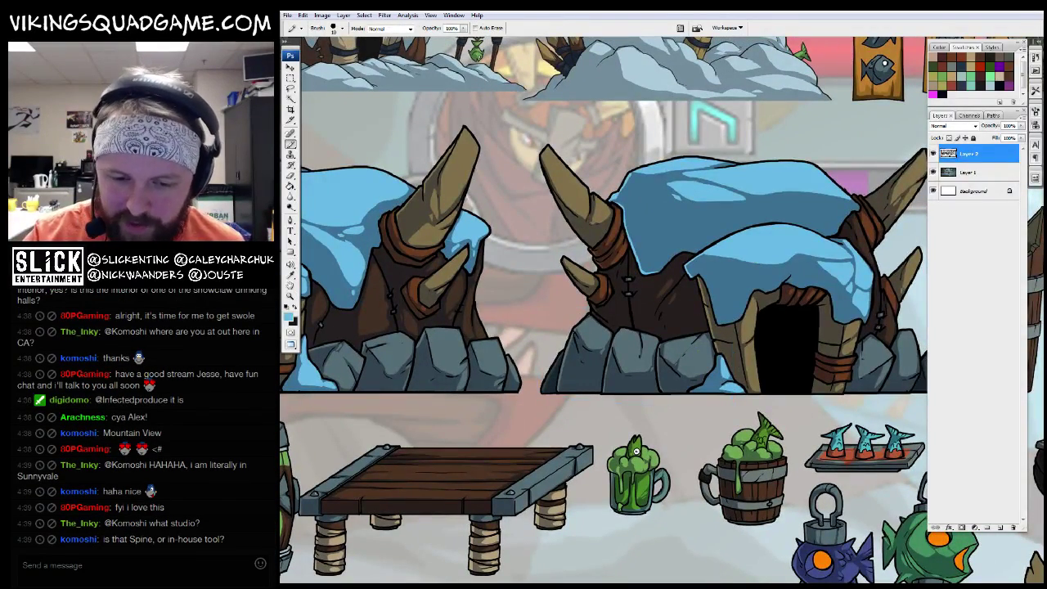
left_click_drag(541, 372, 798, 358)
scroll(744, 358, "up", 5)
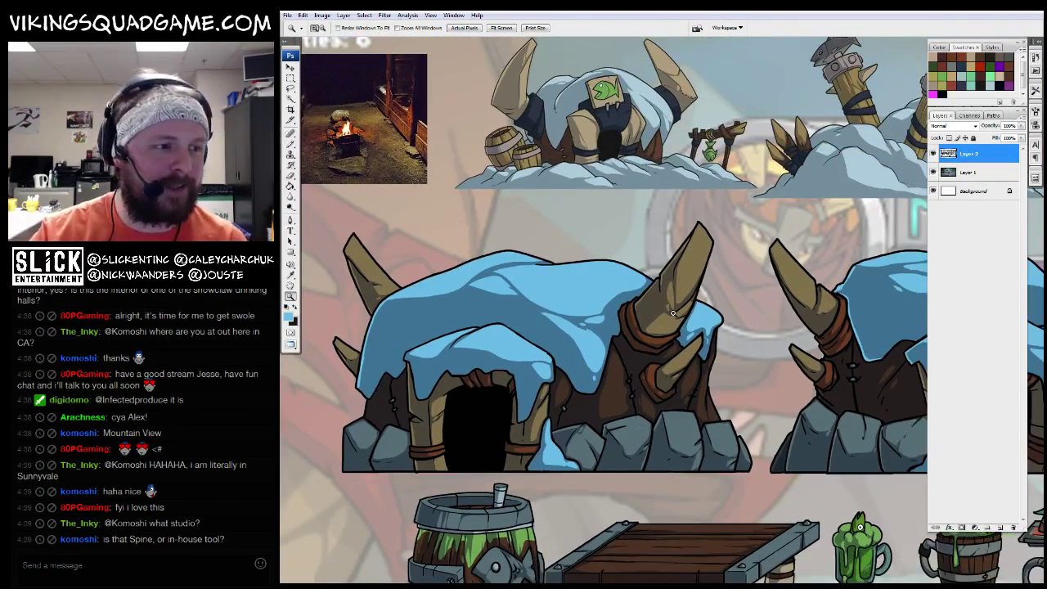
key("z")
left_click(701, 360, "alt")
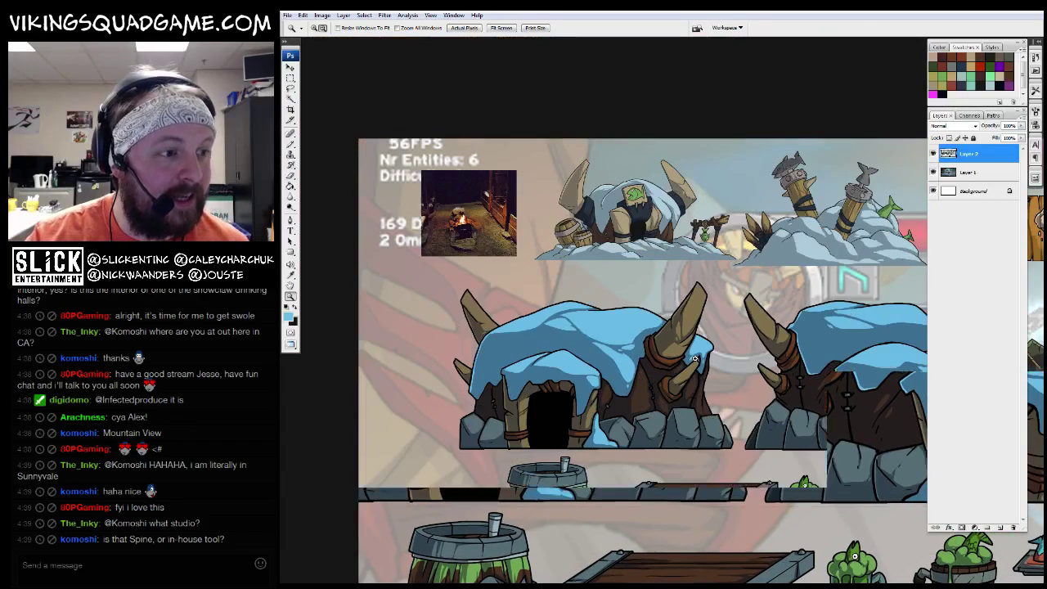
Switch from the prop sheet to the rough background document and show it in full screen
key("f")
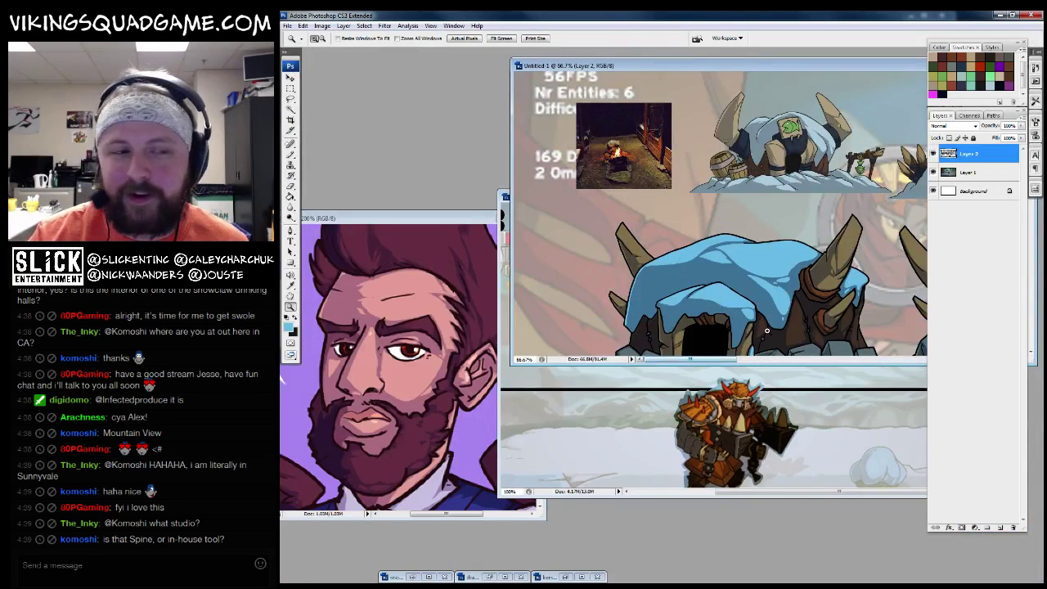
left_click(751, 402)
key("f")
key("b")
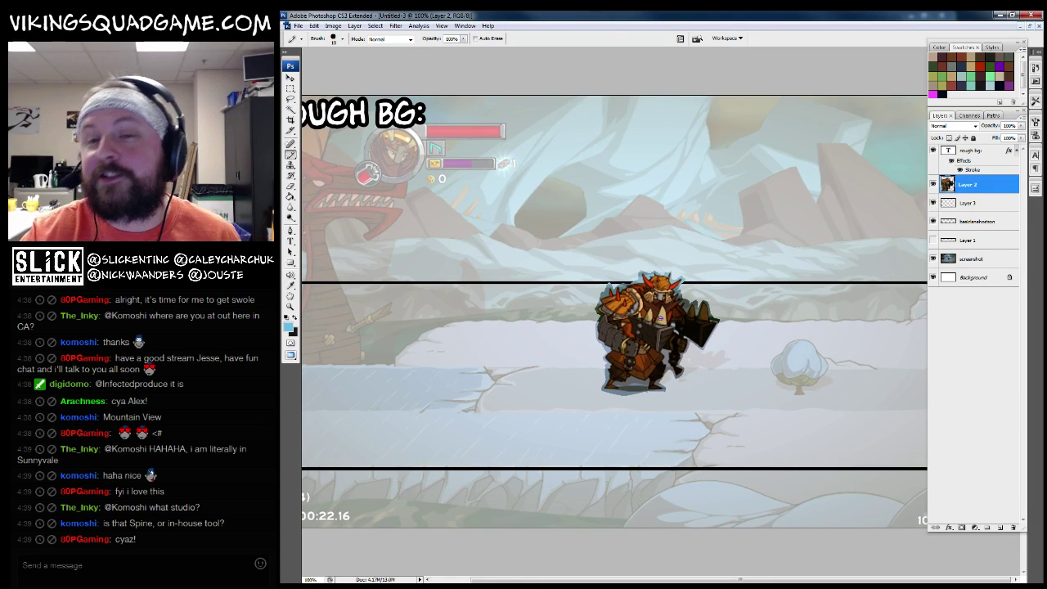
key("f")
key("f")
key("f")
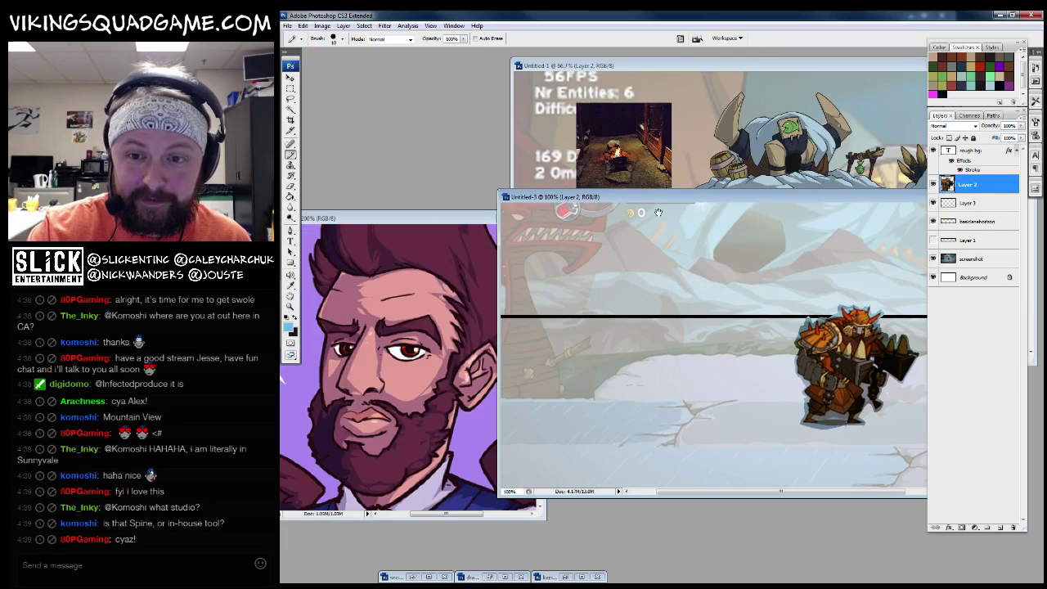
key("f")
key("f")
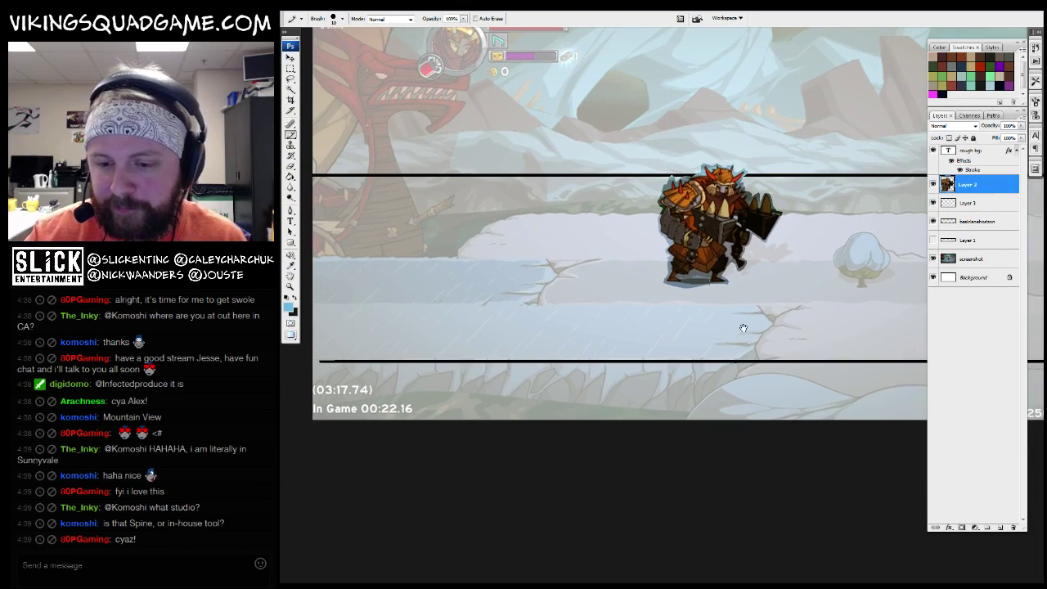
Reduce the opacity of the basiclanehorizon layer to soften the lane lines, and toggle its visibility to compare
key("ctrl+minus")
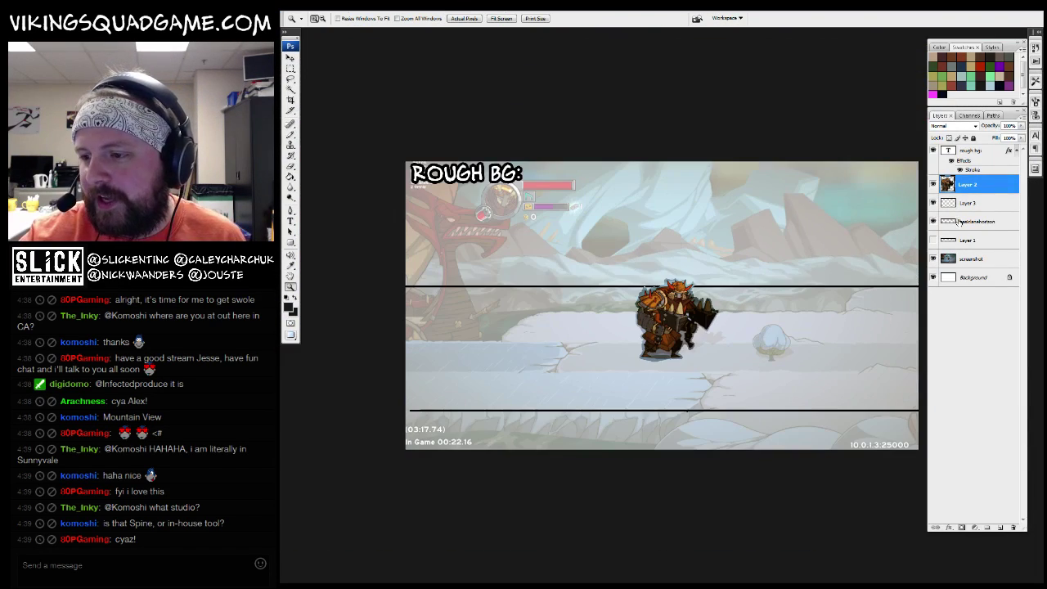
left_click(941, 221)
left_click_drag(1021, 126, 1004, 137)
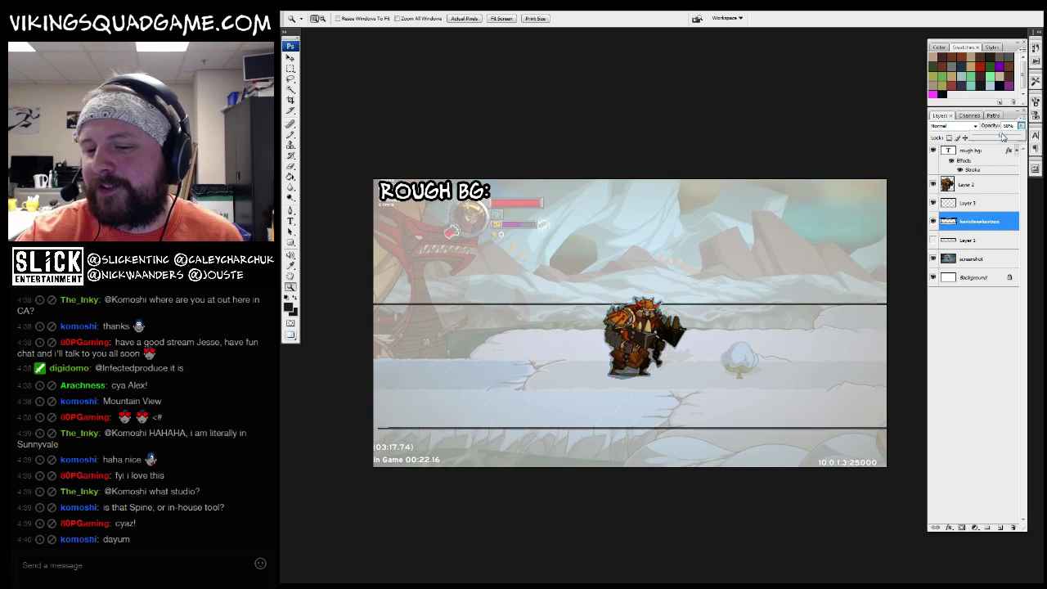
left_click(934, 221)
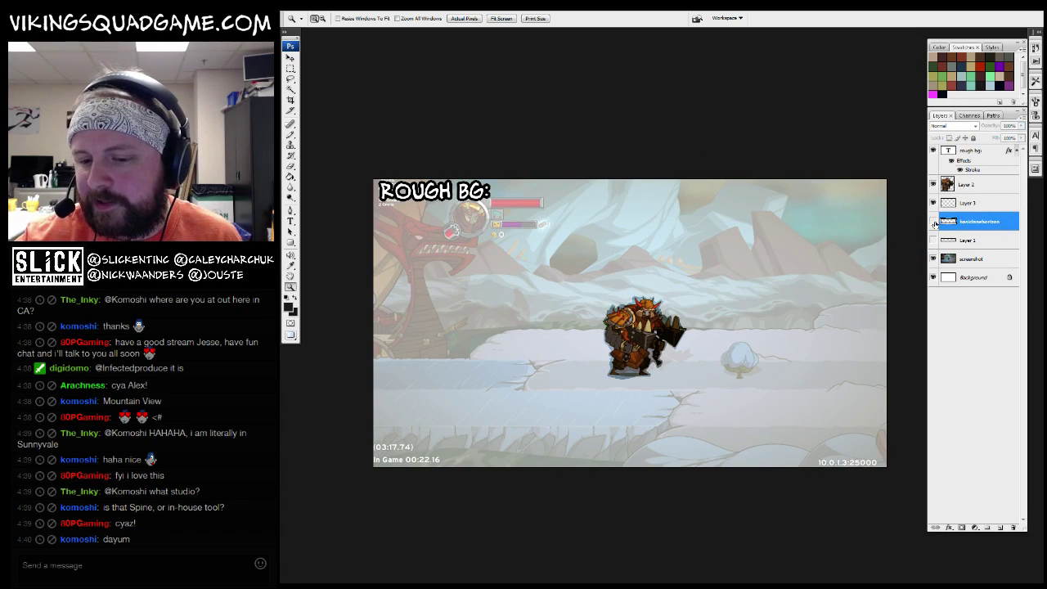
left_click(933, 221)
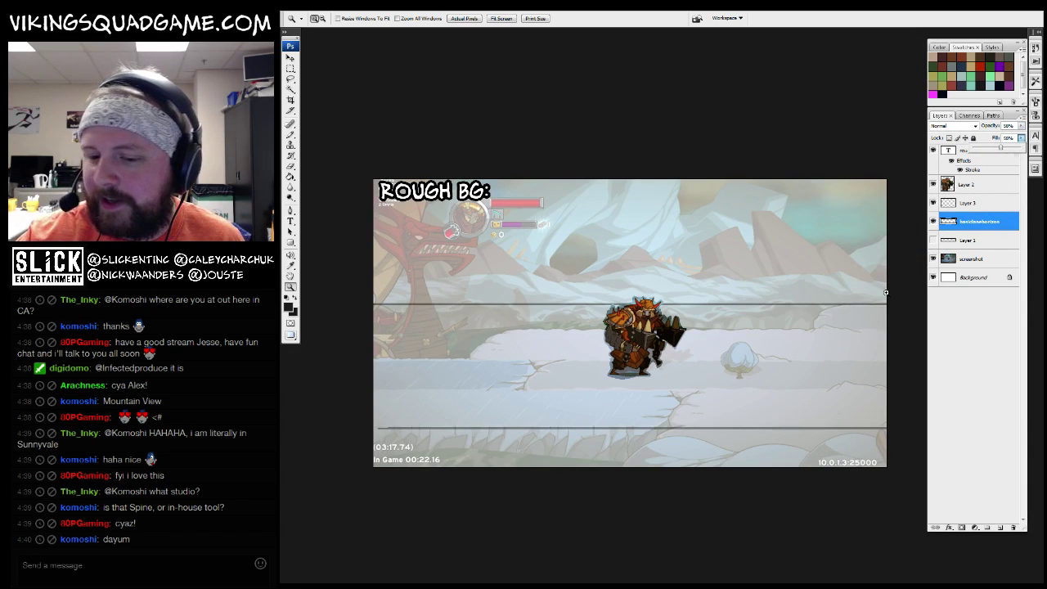
Sketch a small black box on Layer 3 with the brush, at the horizon line beside the scene's far edge beyond the tree
left_click(958, 203)
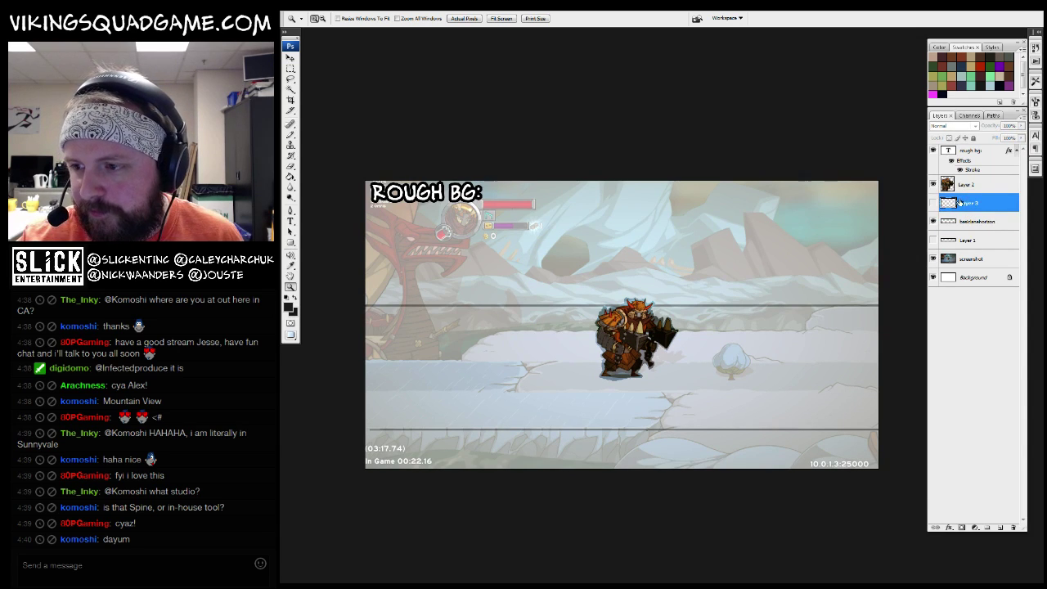
left_click(933, 203)
key("b")
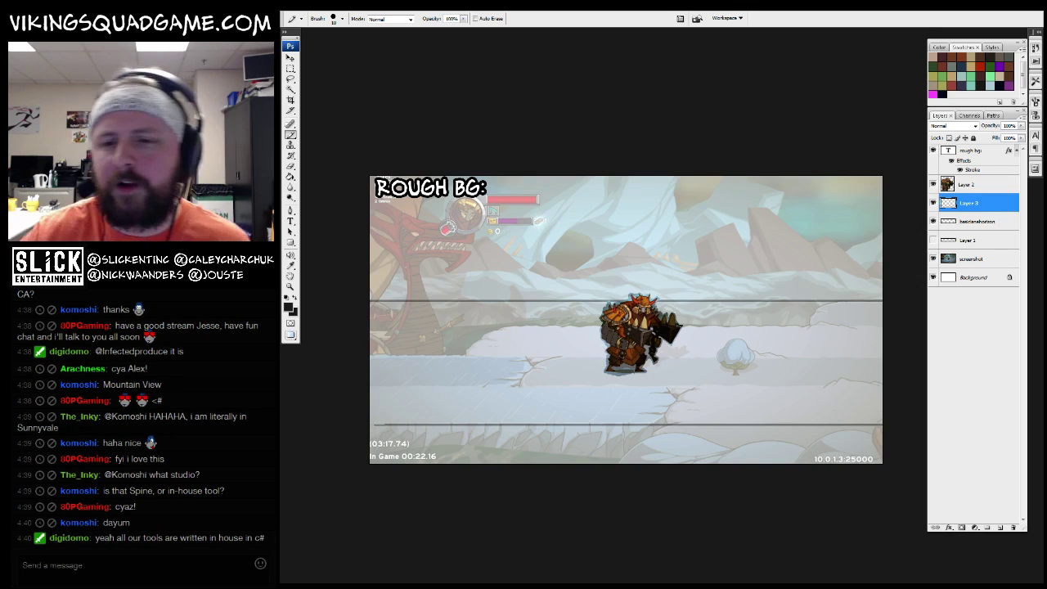
key("z")
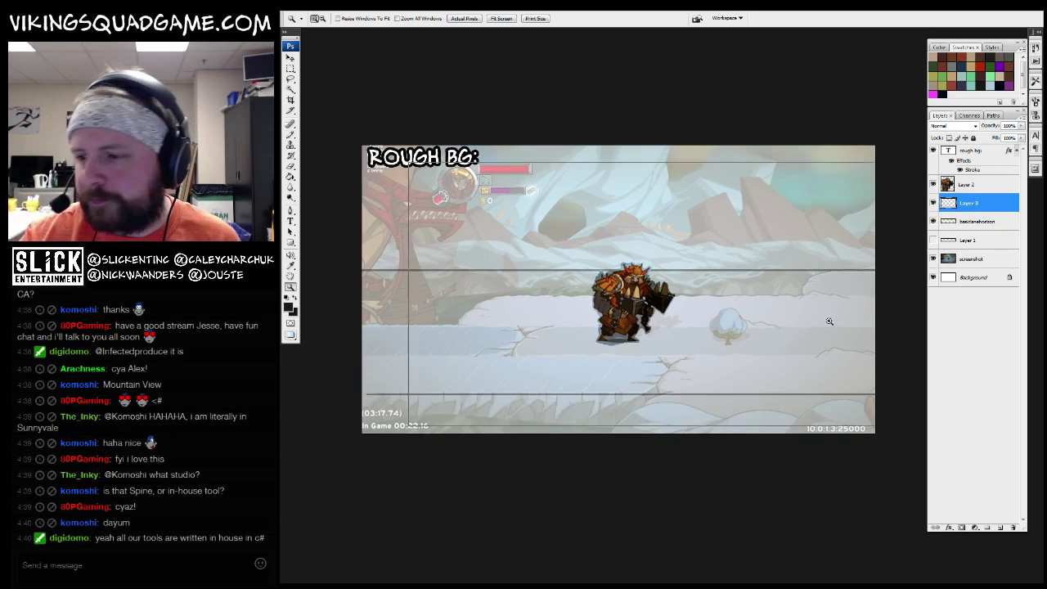
left_click(724, 306)
key("ctrl+minus")
key("b")
left_click_drag(688, 332, 703, 334)
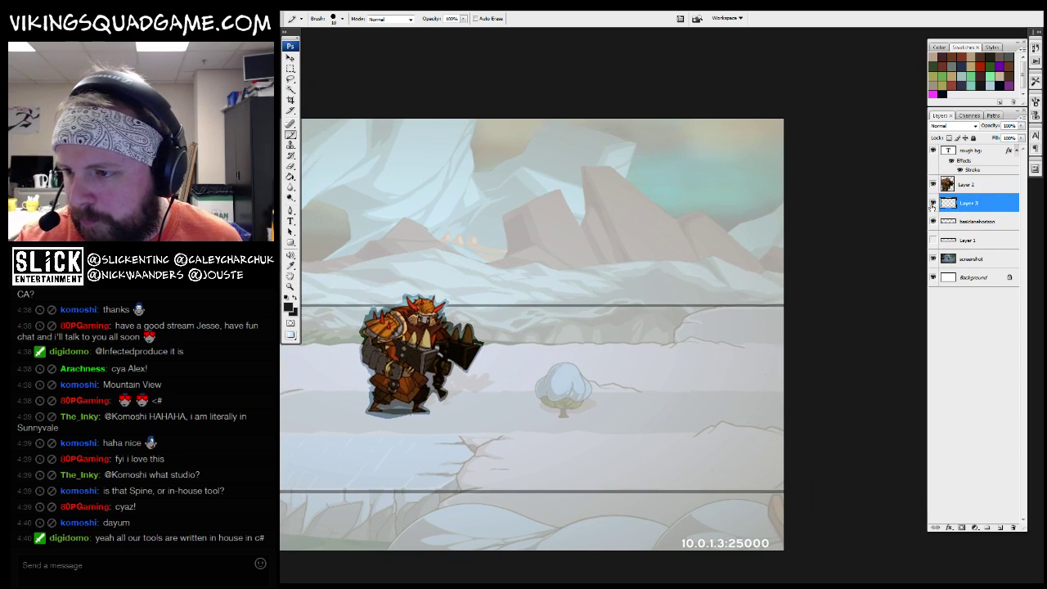
left_click_drag(772, 311, 962, 295)
Bring up the hut prop sheet in full screen and look over the hut and campfire reference
key("f")
left_click(632, 93)
key("f")
left_click_drag(697, 339, 681, 295)
Leave the prop sheet's full-screen view and return to the rough background document in full screen
key("f")
left_click(397, 222)
left_click_drag(397, 222, 385, 213)
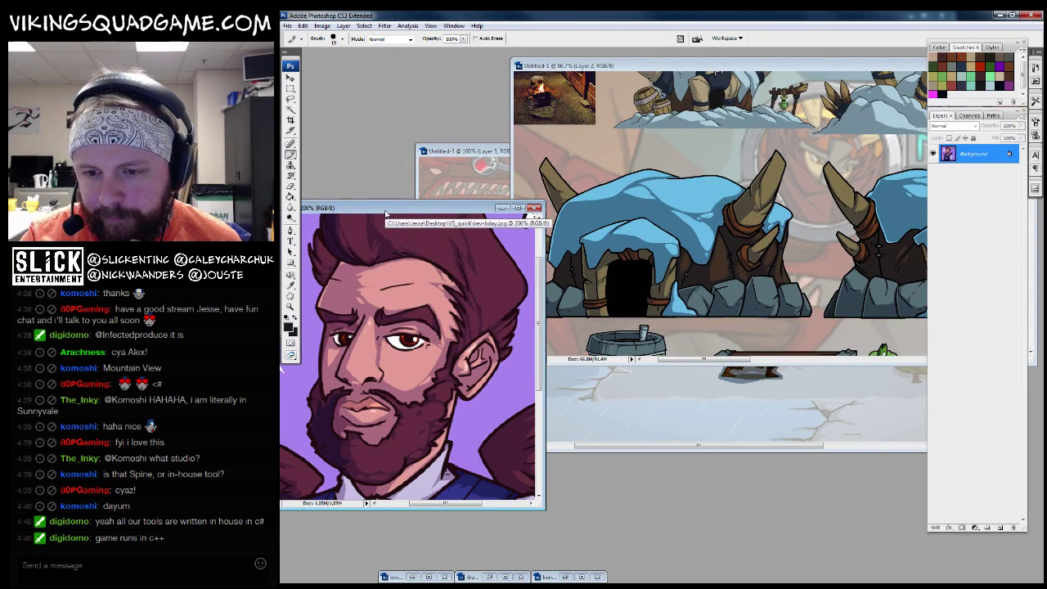
left_click(458, 152)
key("f")
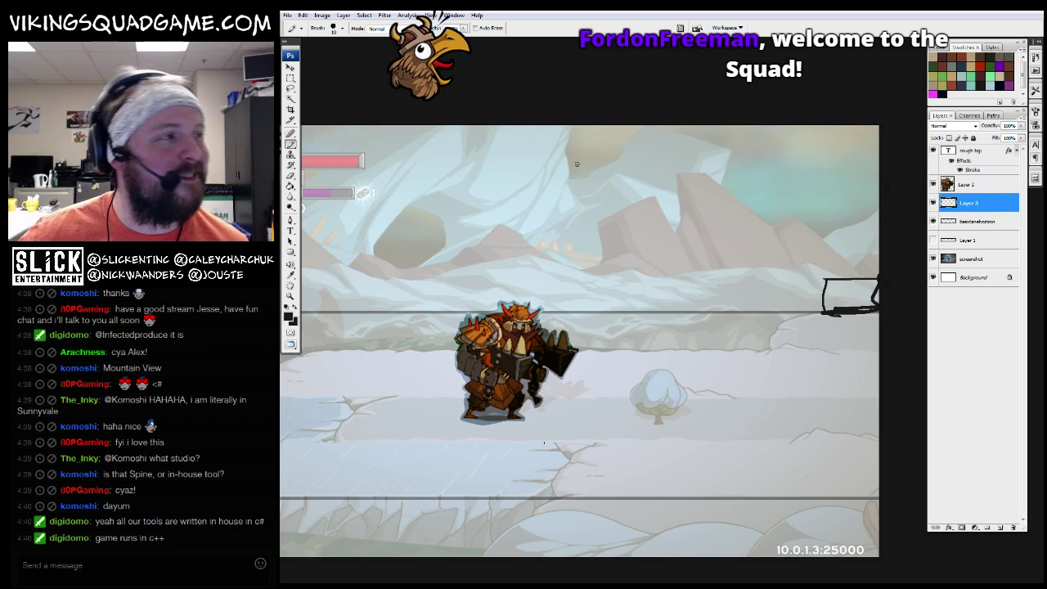
Sketch a row of rough black stones along the horizon line from the scene's far edge back toward the viking
mouse_move(823, 280)
left_mouse_down()
mouse_move(779, 309)
mouse_move(746, 313)
left_mouse_up()
mouse_move(786, 292)
left_mouse_down()
mouse_move(749, 275)
mouse_move(759, 311)
left_mouse_up()
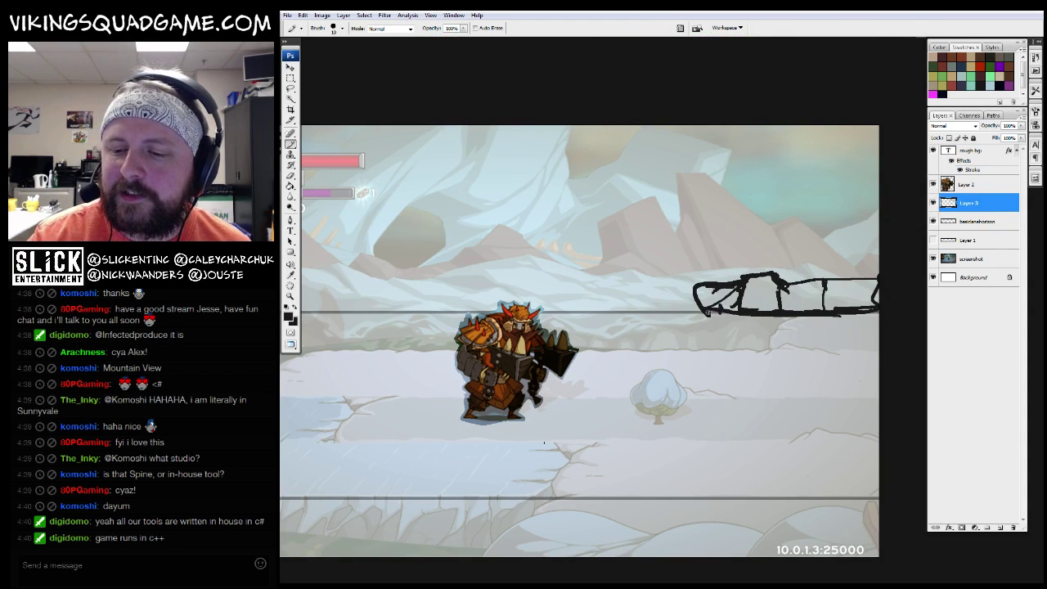
left_click_drag(695, 314, 574, 313)
left_click_drag(696, 282, 630, 321)
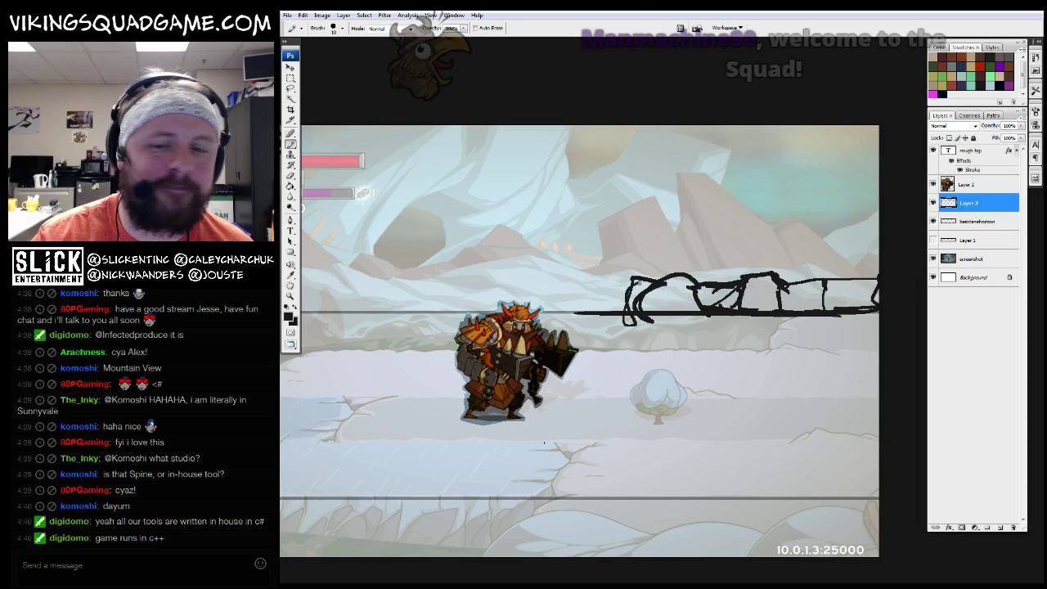
left_click_drag(615, 278, 594, 302)
scroll(595, 303, "up", 1)
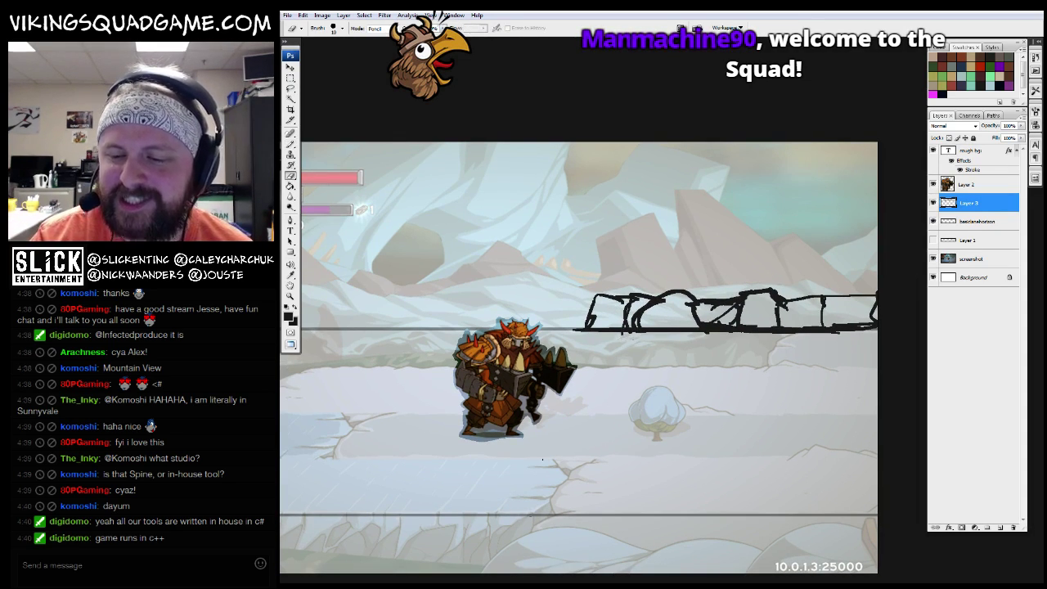
Sketch the first few stones on the horizon line in front of the dragon ship, starting at the canvas edge
scroll(618, 307, "up", 1)
scroll(605, 319, "left", 10)
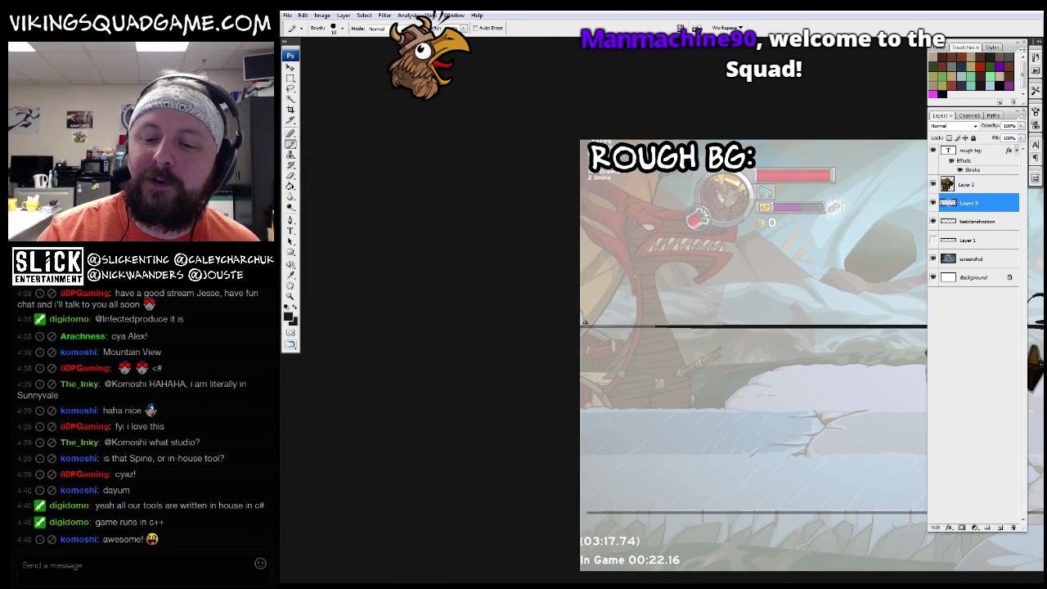
scroll(584, 323, "right", 2)
mouse_move(517, 302)
left_mouse_down()
mouse_move(546, 280)
mouse_move(565, 319)
left_mouse_up()
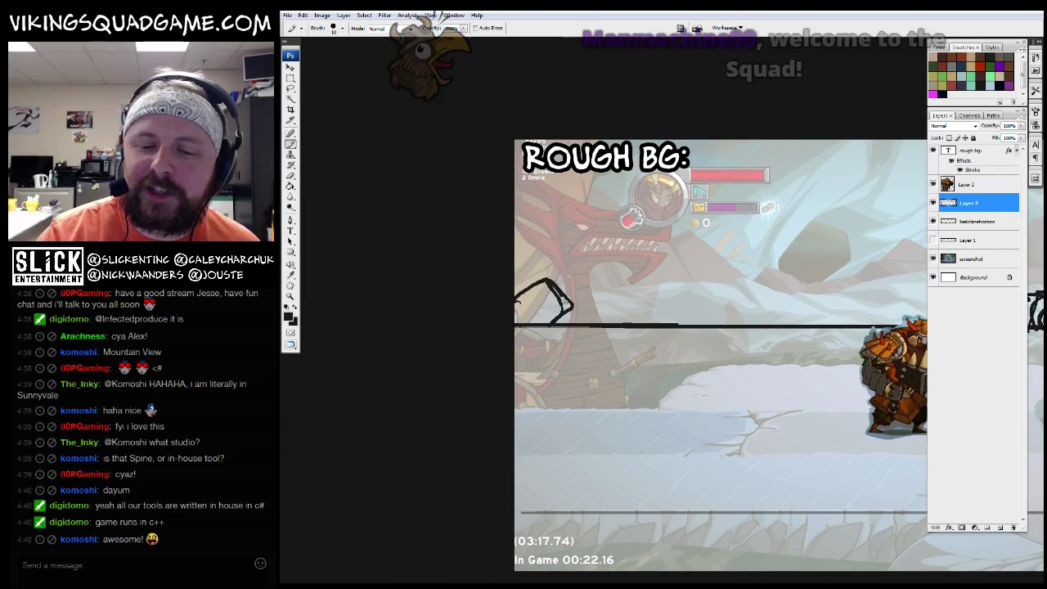
left_click_drag(611, 294, 622, 318)
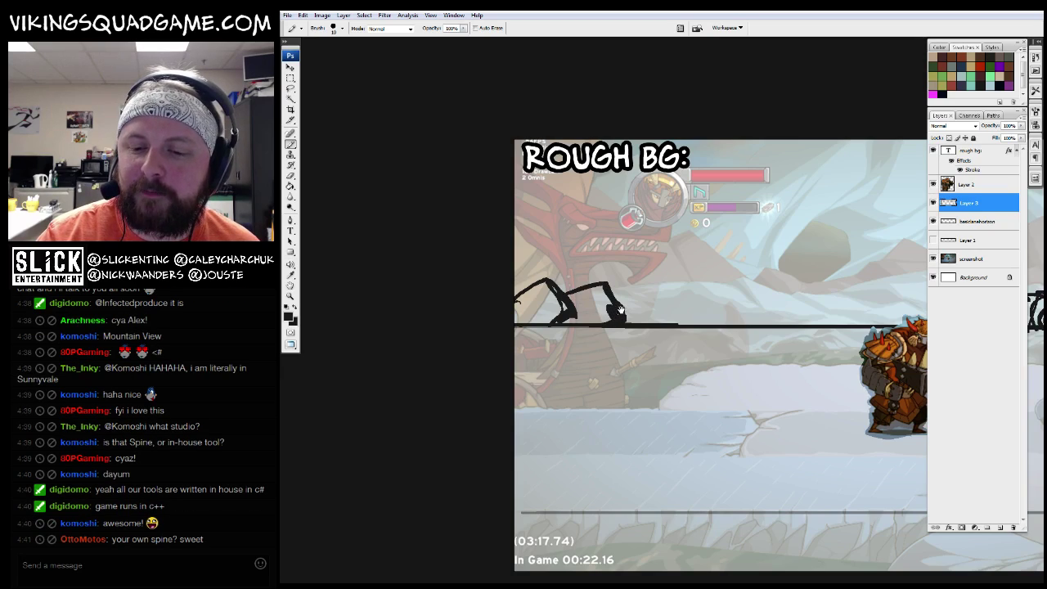
left_click_drag(658, 288, 668, 323)
left_click_drag(612, 286, 664, 288)
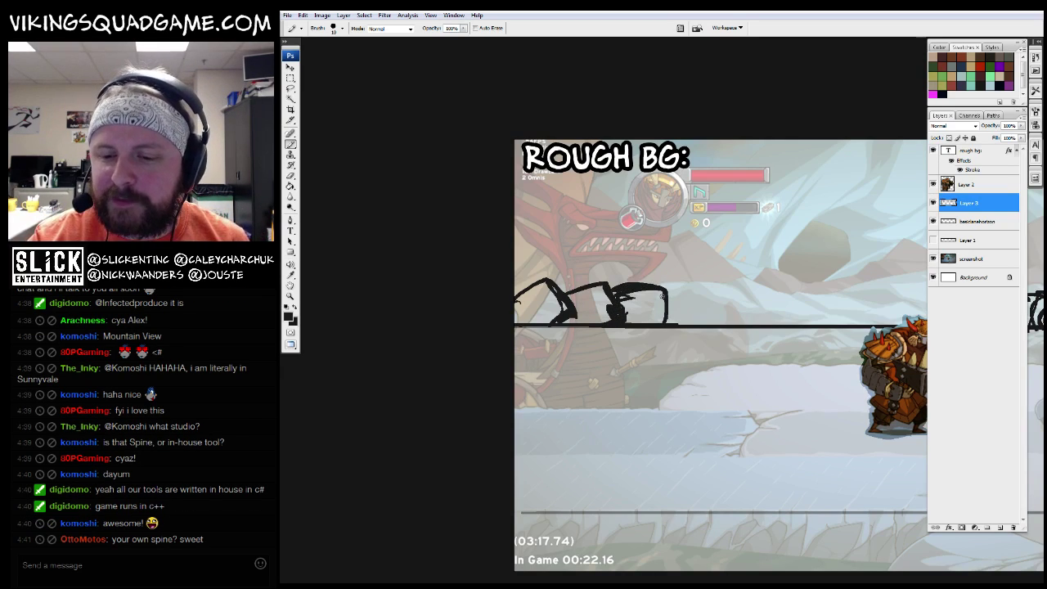
Continue the stone row along the horizon from the dragon ship past the viking until both rows join
scroll(723, 326, "right", 2)
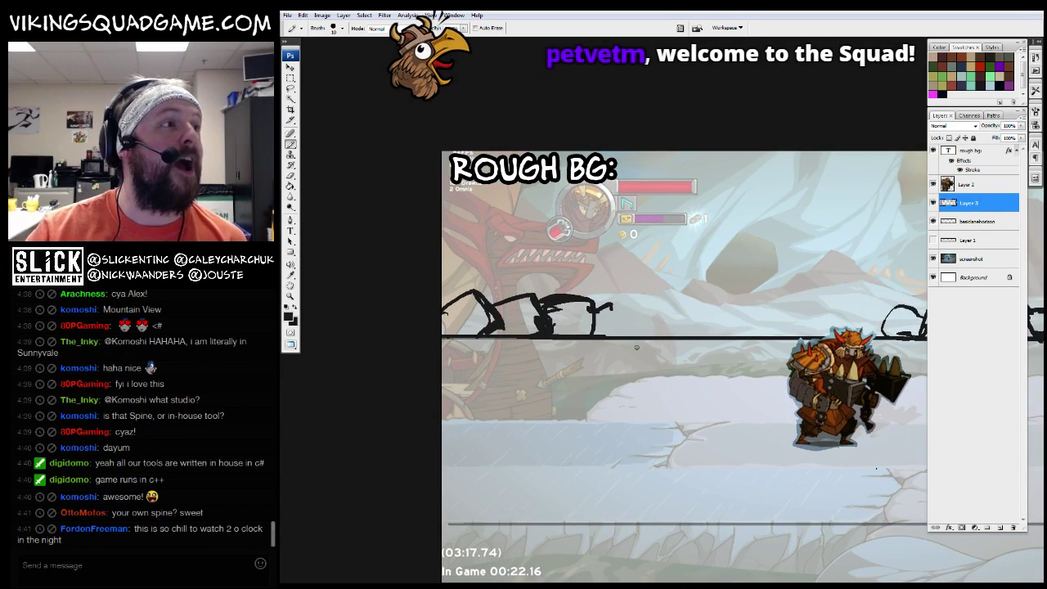
scroll(636, 347, "down", 1)
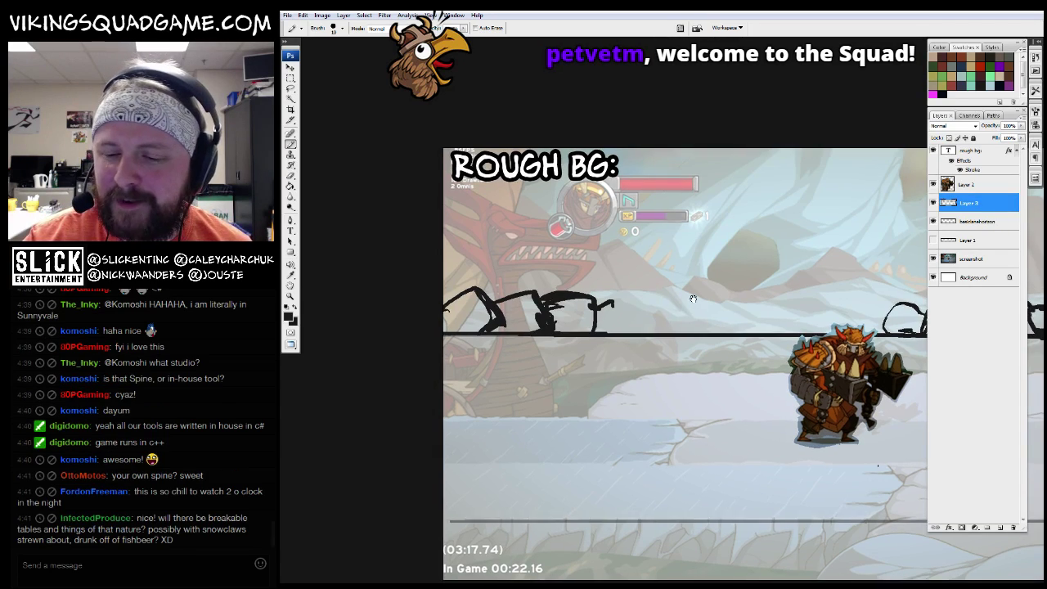
left_click_drag(612, 303, 650, 301)
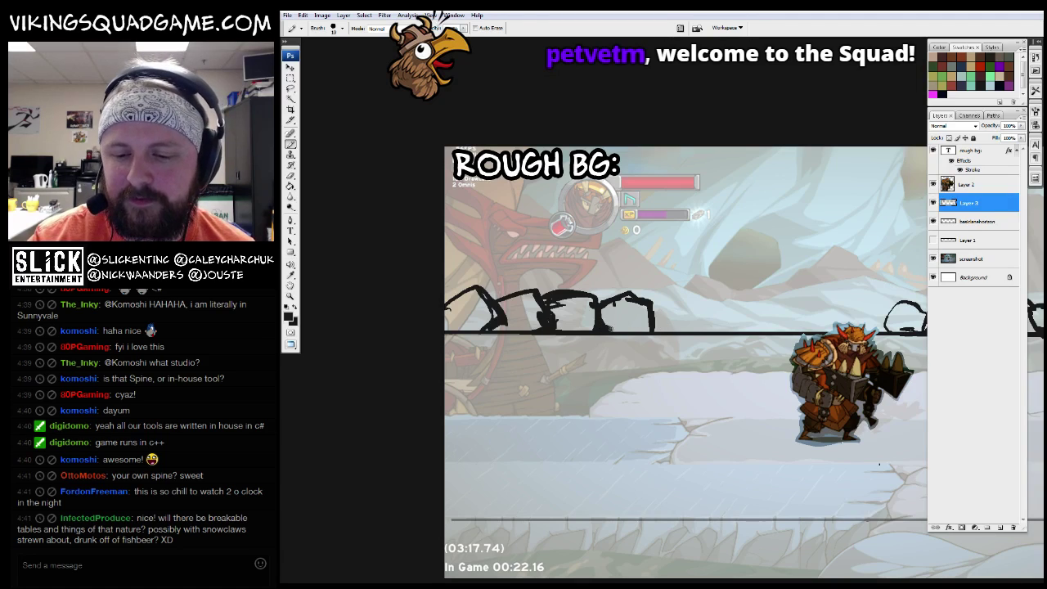
left_click_drag(695, 323, 670, 308)
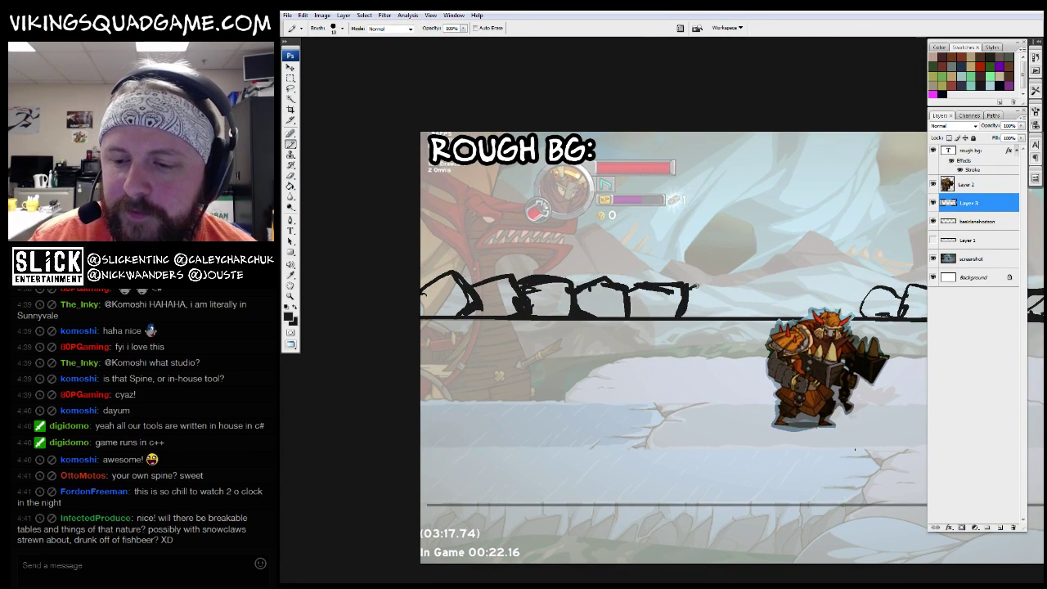
mouse_move(697, 286)
left_mouse_down()
mouse_move(662, 289)
mouse_move(727, 286)
left_mouse_up()
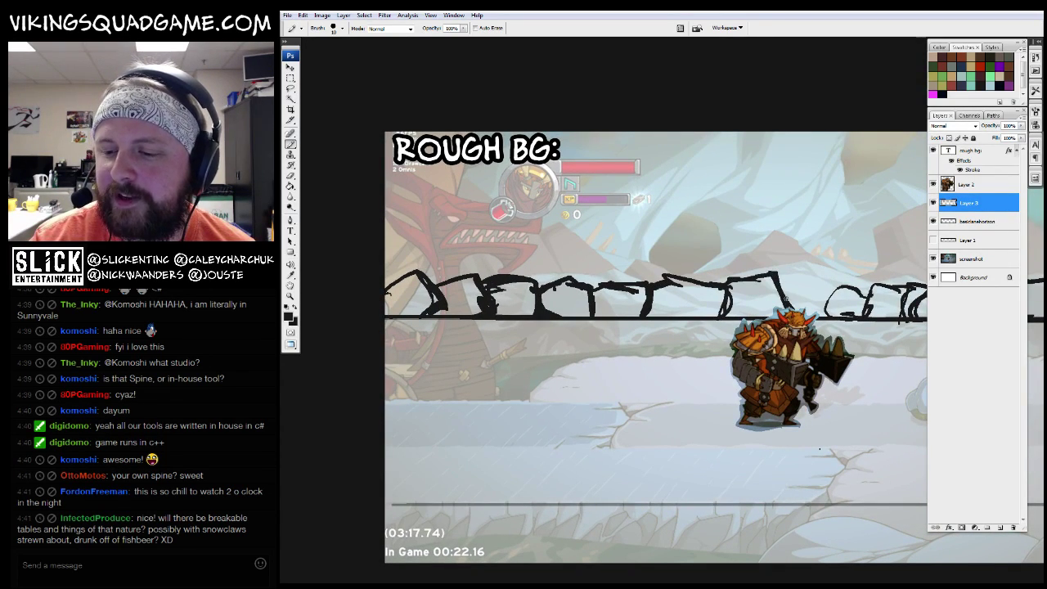
left_click_drag(874, 299, 685, 314)
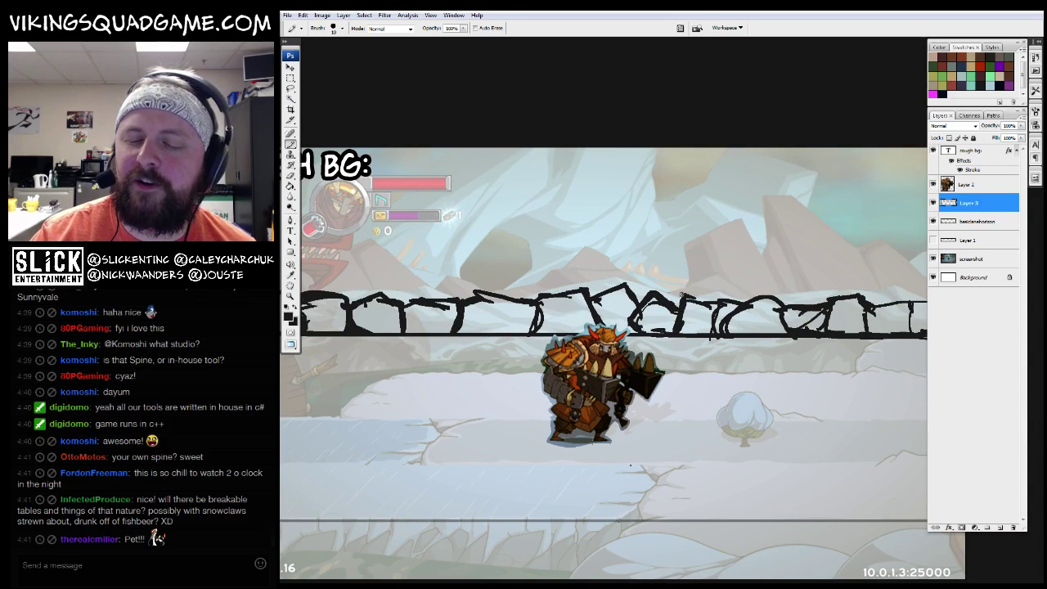
Replace the flat box at the far end of the stone row with a pointed stone and erase its leftover lines
left_click_drag(423, 280, 714, 267)
left_click_drag(503, 319, 455, 319)
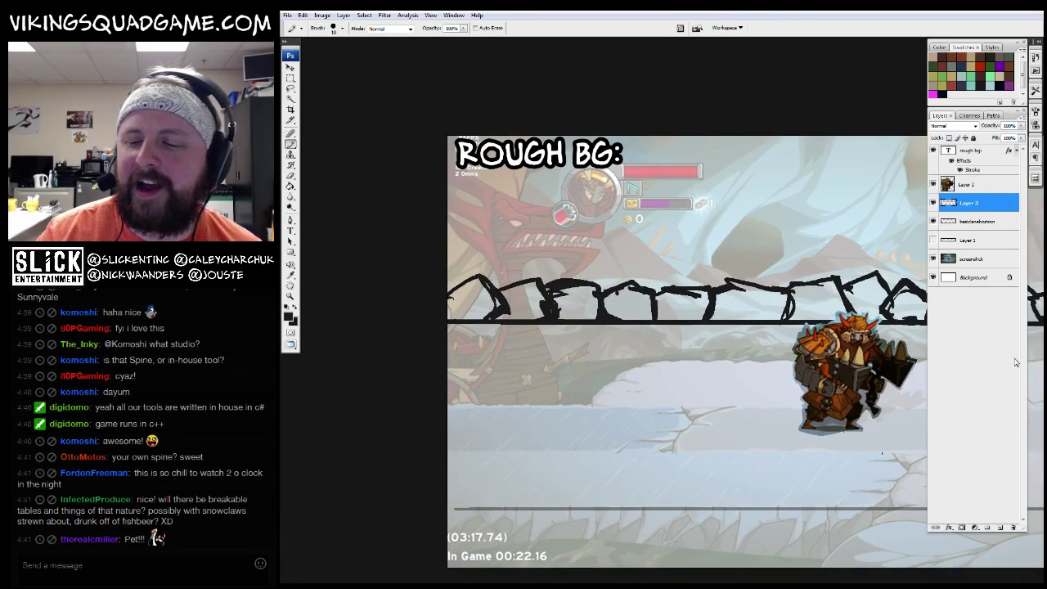
left_click_drag(908, 278, 603, 273)
left_click_drag(869, 272, 717, 341)
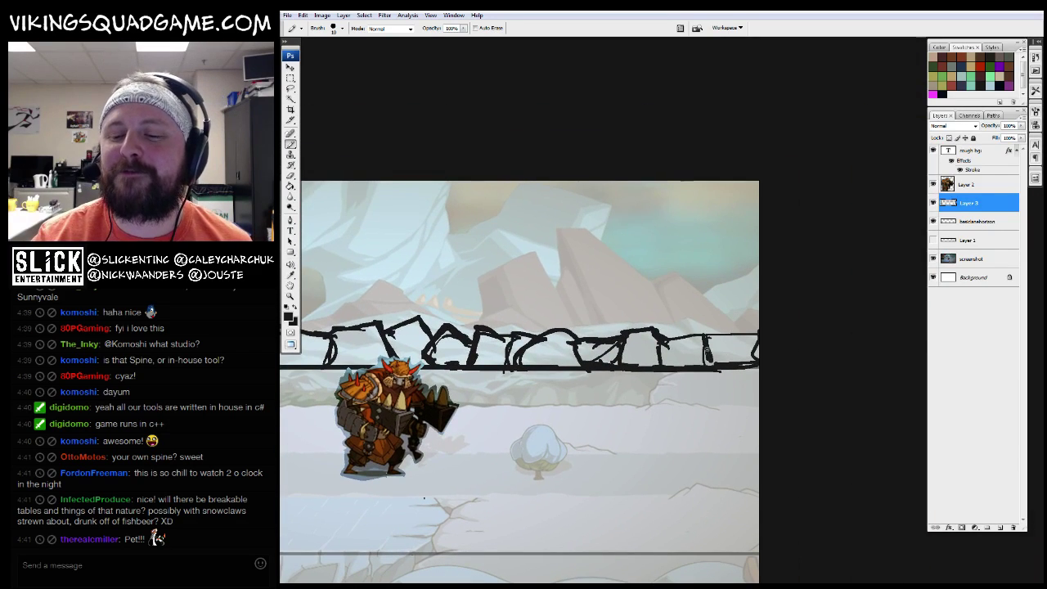
key("e")
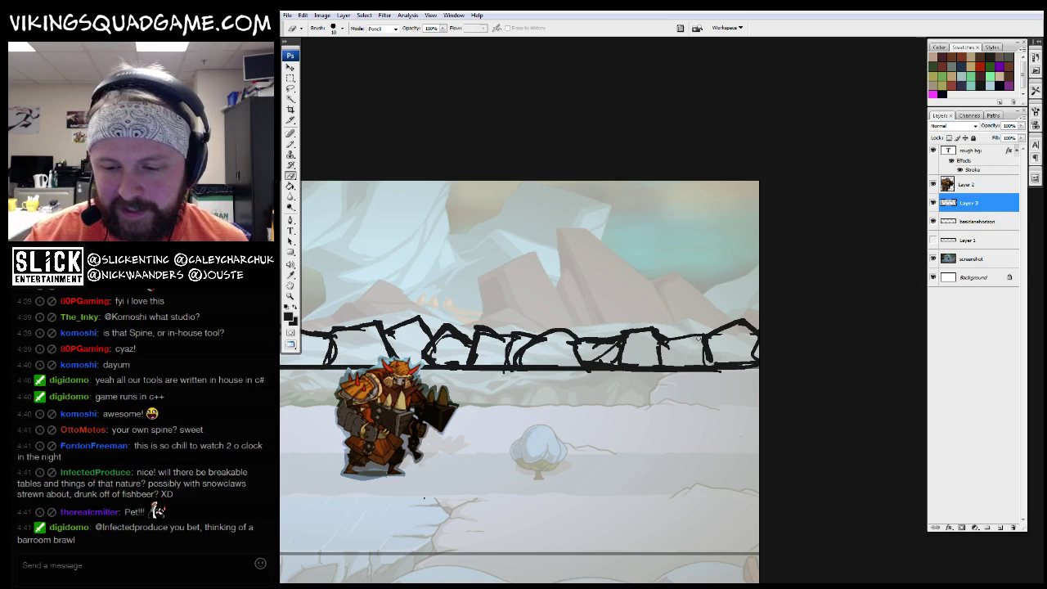
left_click_drag(643, 358, 667, 310)
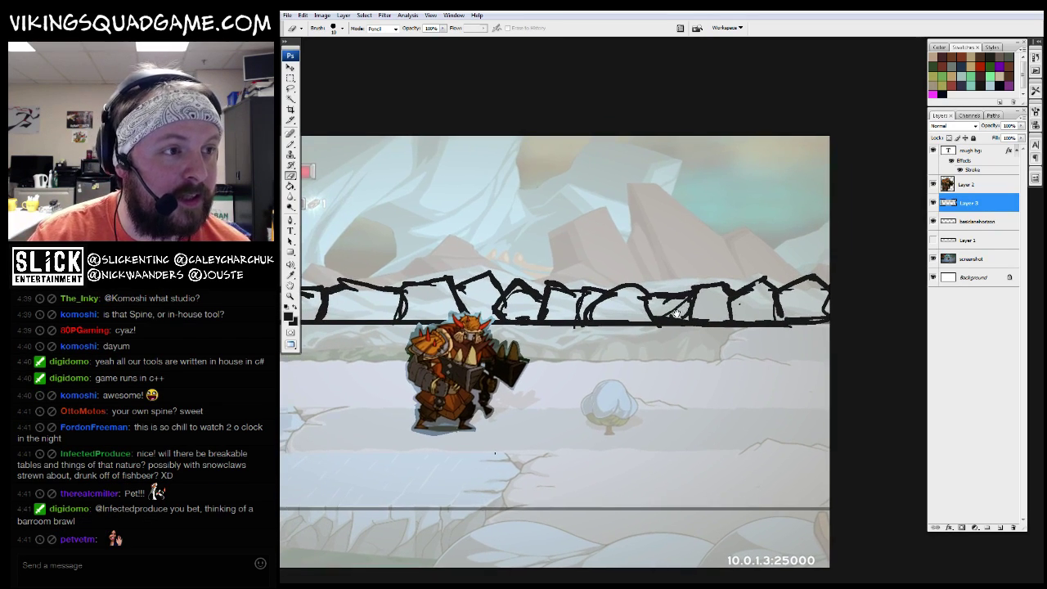
Sketch short upright posts rising from the stone row between the dragon ship and the viking
key("z")
left_click(666, 333, "alt")
left_click(666, 333)
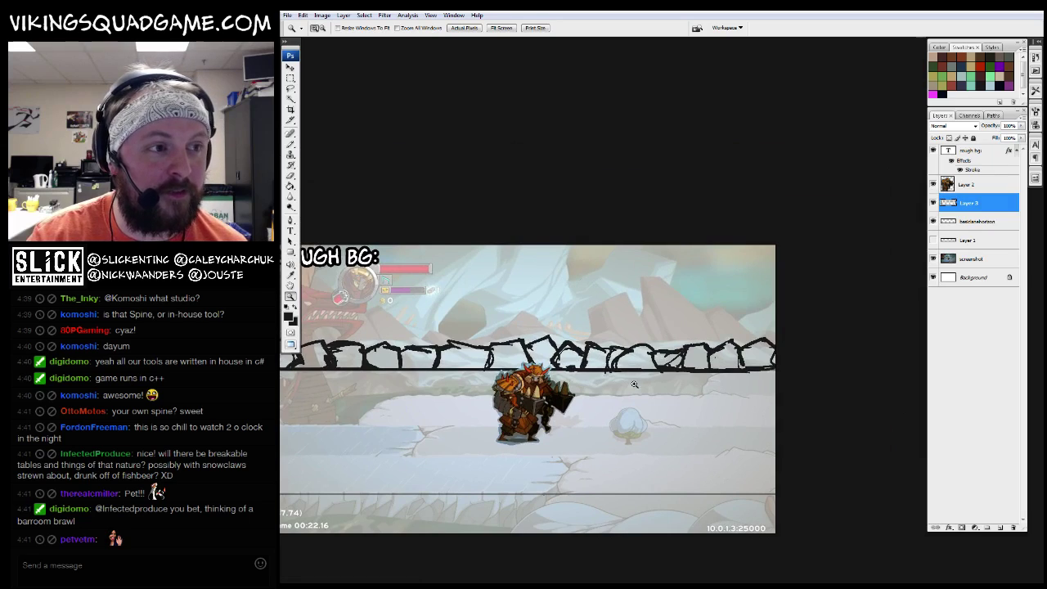
key("b")
left_click_drag(693, 352, 1000, 356)
left_click_drag(639, 316, 586, 321)
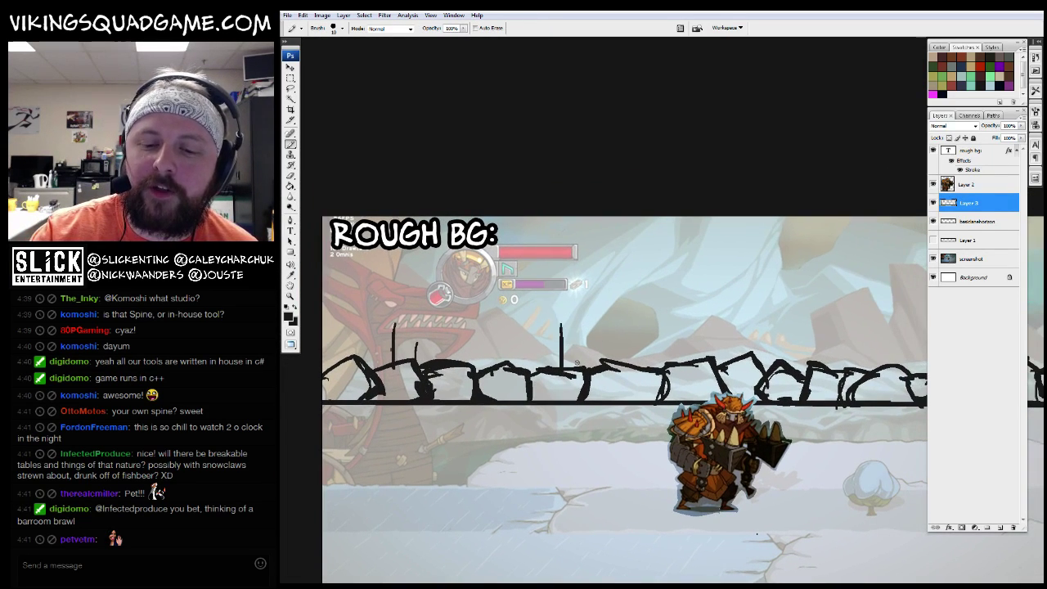
left_click_drag(578, 367, 577, 342)
left_click_drag(577, 342, 543, 323)
Add a short post above the viking and a tall pole with short cross ticks reaching the canvas edge beside it
left_click_drag(701, 361, 701, 304)
left_click_drag(803, 279, 768, 293)
left_click_drag(603, 357, 602, 210)
left_click_drag(620, 314, 510, 290)
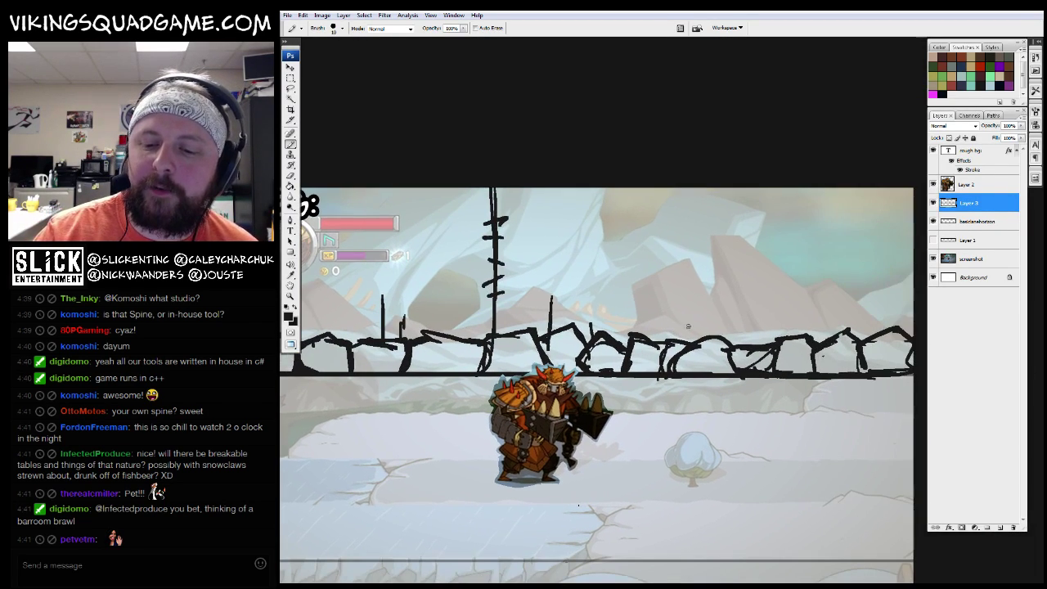
Sketch tall vertical posts on the stone row beyond the viking, and another ticked pole near the dragon ship
left_click_drag(691, 344, 697, 229)
left_click_drag(766, 337, 763, 188)
left_click_drag(805, 336, 806, 321)
left_click_drag(827, 340, 828, 235)
left_click_drag(762, 217, 1035, 209)
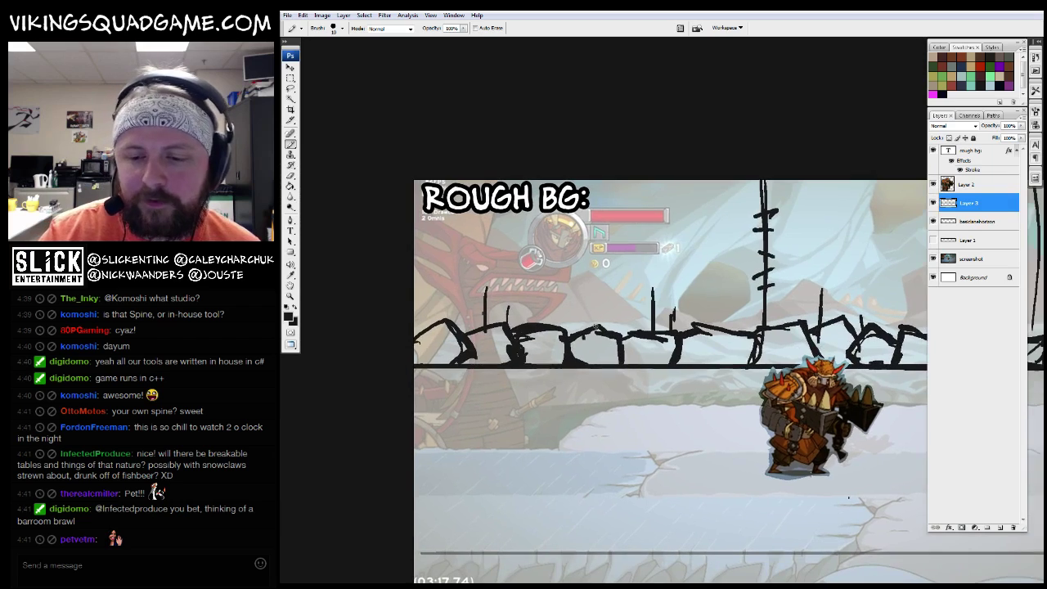
key("ctrl+minus")
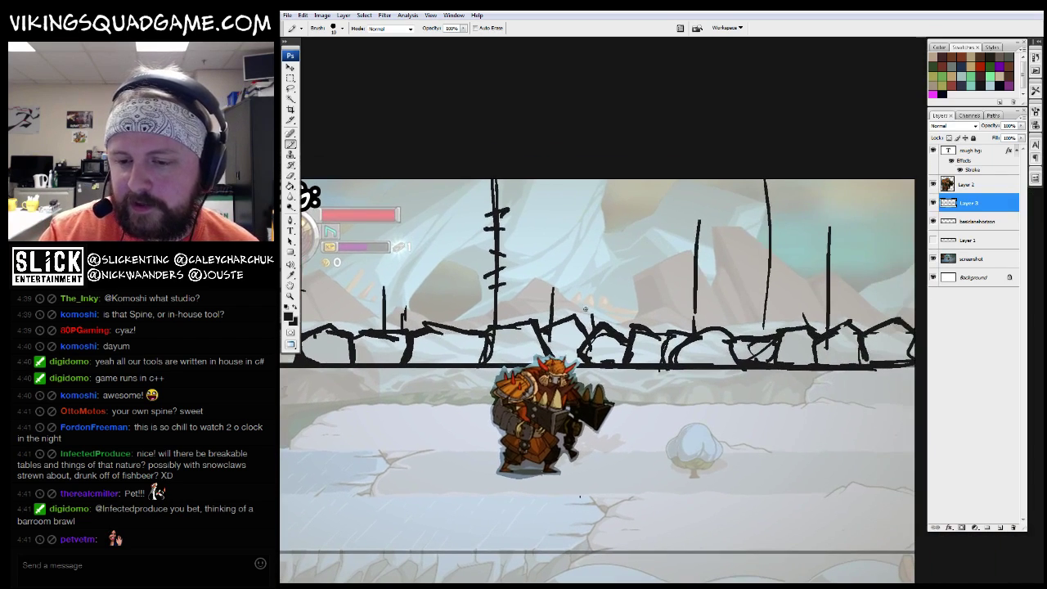
left_click_drag(398, 222, 916, 533)
Duplicate the screenshot layer and place the copy above all other layers
mouse_move(961, 257)
left_mouse_down()
mouse_move(982, 514)
mouse_move(999, 528)
mouse_move(983, 153)
left_mouse_up()
left_click_drag(860, 281, 605, 367)
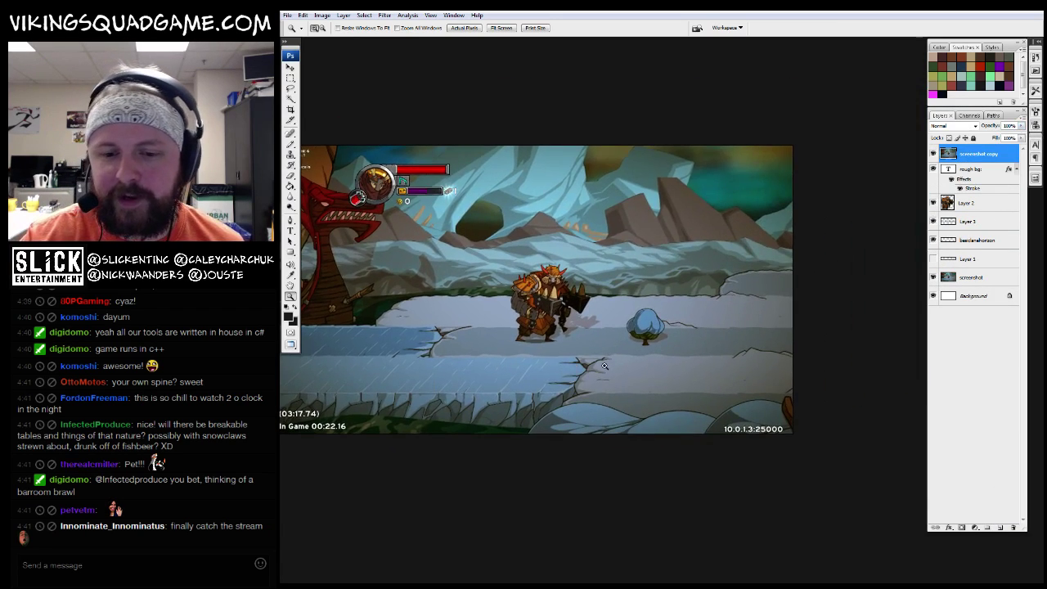
Examine the viking and the snowy background in the full-colour screenshot, both close up and as a whole scene
key("ctrl+plus")
key("ctrl+plus")
key("ctrl+plus")
key("ctrl+minus")
key("ctrl+minus")
key("ctrl+minus")
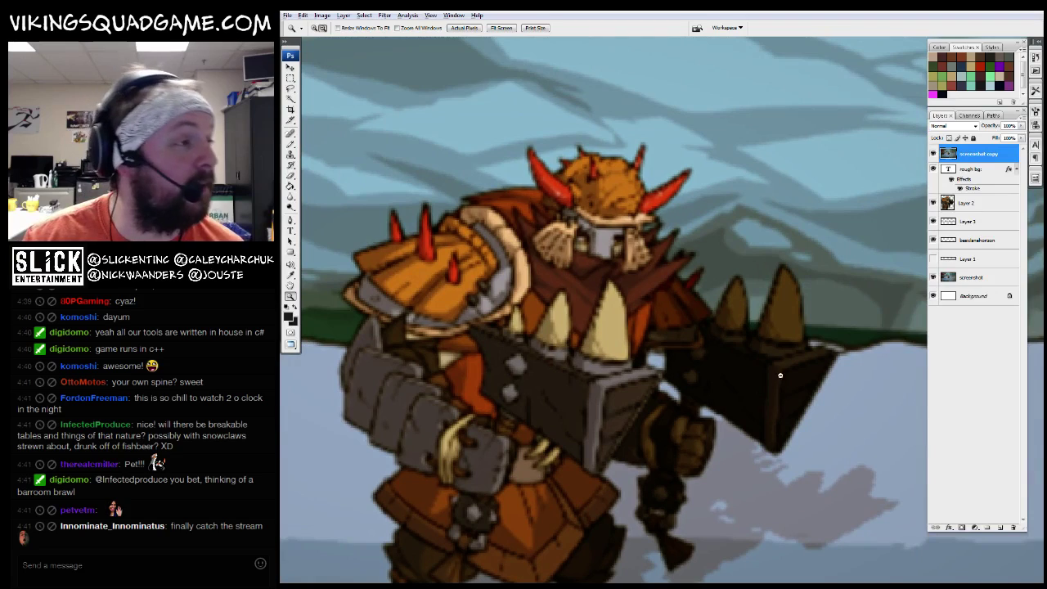
key("ctrl+plus")
key("ctrl+plus")
key("ctrl+plus")
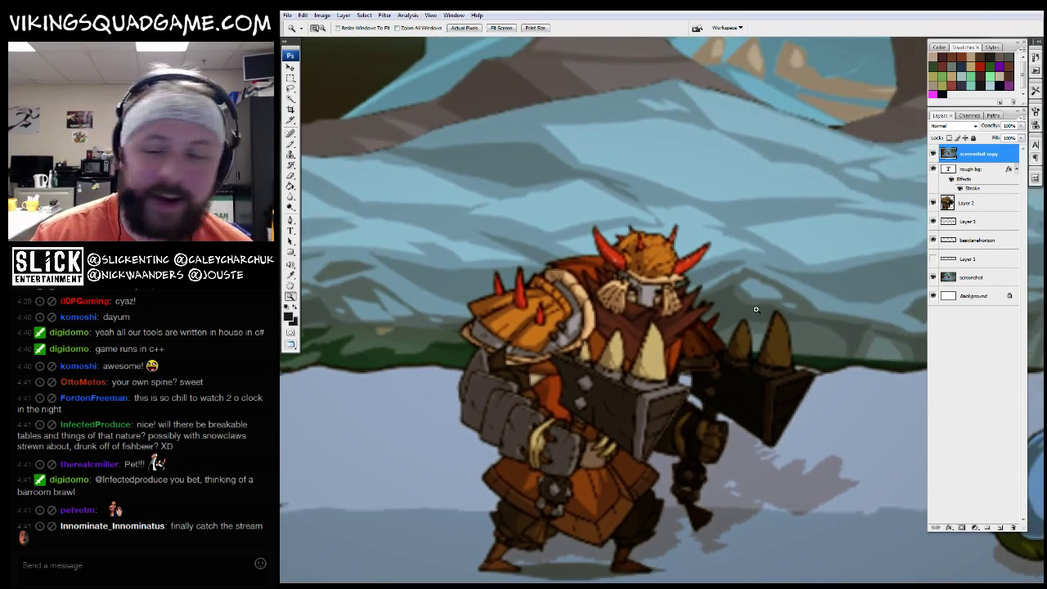
key("ctrl+minus")
key("ctrl+minus")
key("ctrl+minus")
key("ctrl+minus")
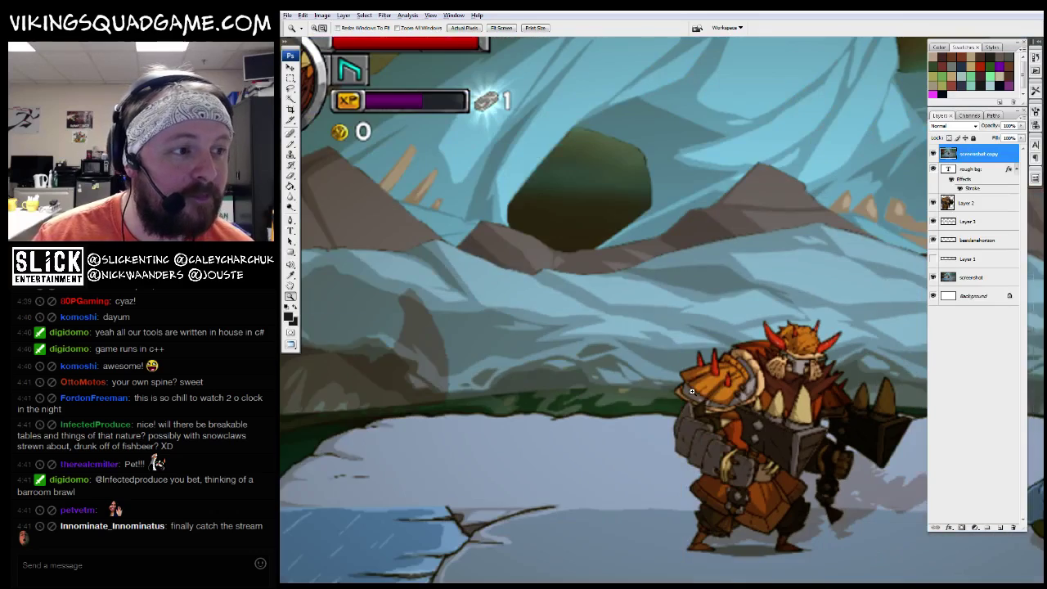
left_click_drag(691, 392, 651, 372)
key("ctrl+minus")
key("ctrl+minus")
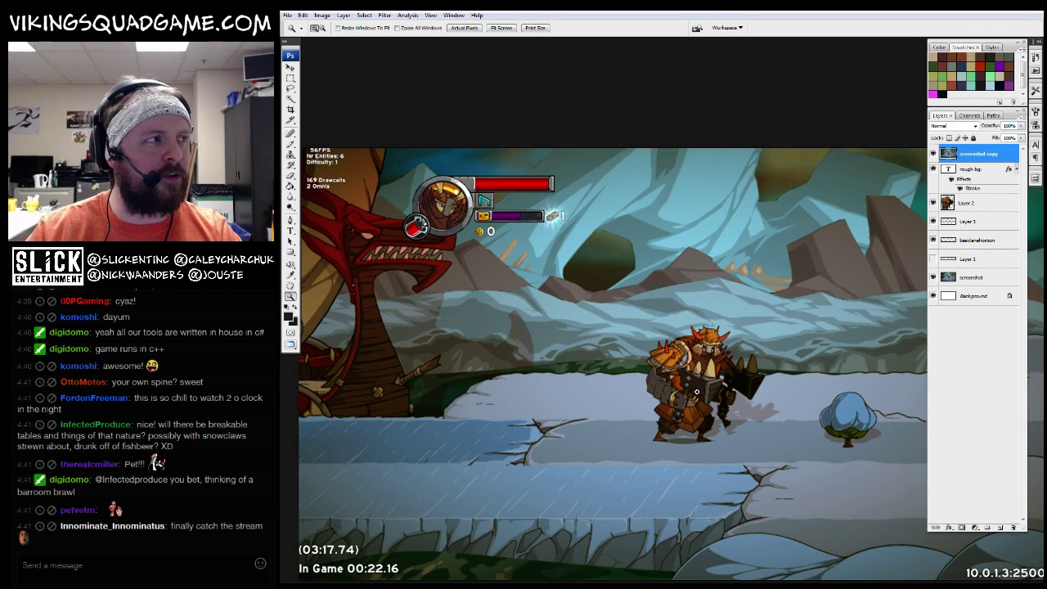
key("ctrl+minus")
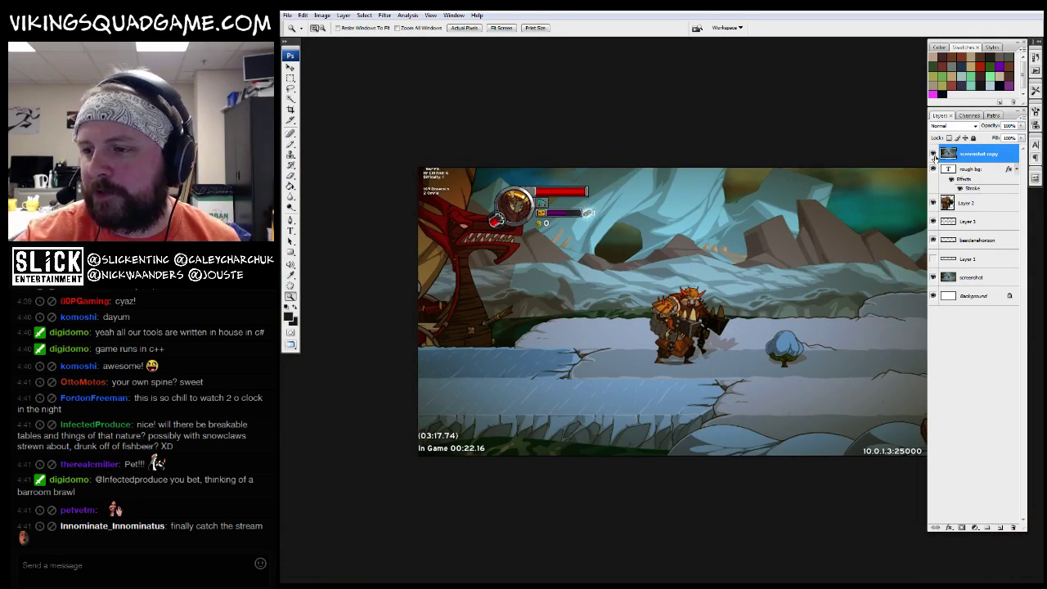
Toggle the visibility of the screenshot copy layer to compare it with the rough sketch, leaving it shown
left_click(933, 153)
left_click(934, 153)
left_click(933, 153)
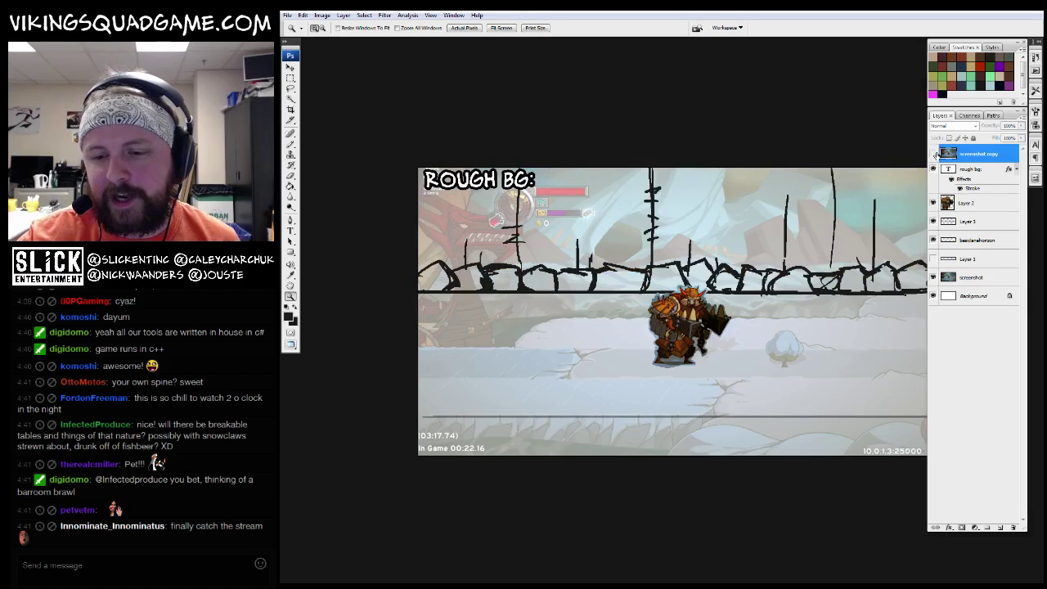
left_click(933, 154)
key("b")
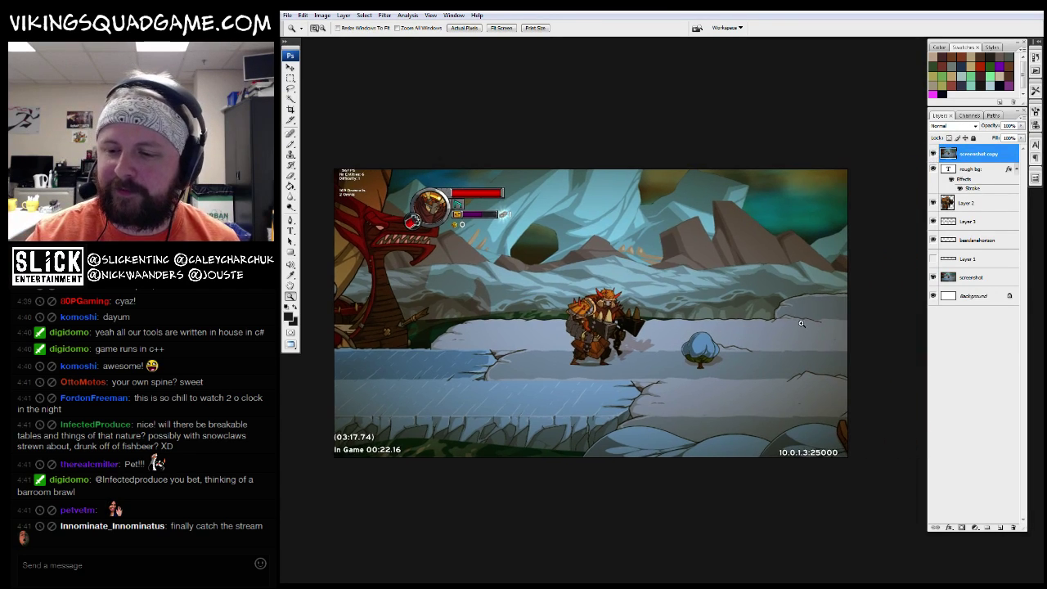
Create a new layer above the screenshot copy and draw a straight light grey line along the front edge of the lowest walkable lane
left_click_drag(766, 350, 751, 353)
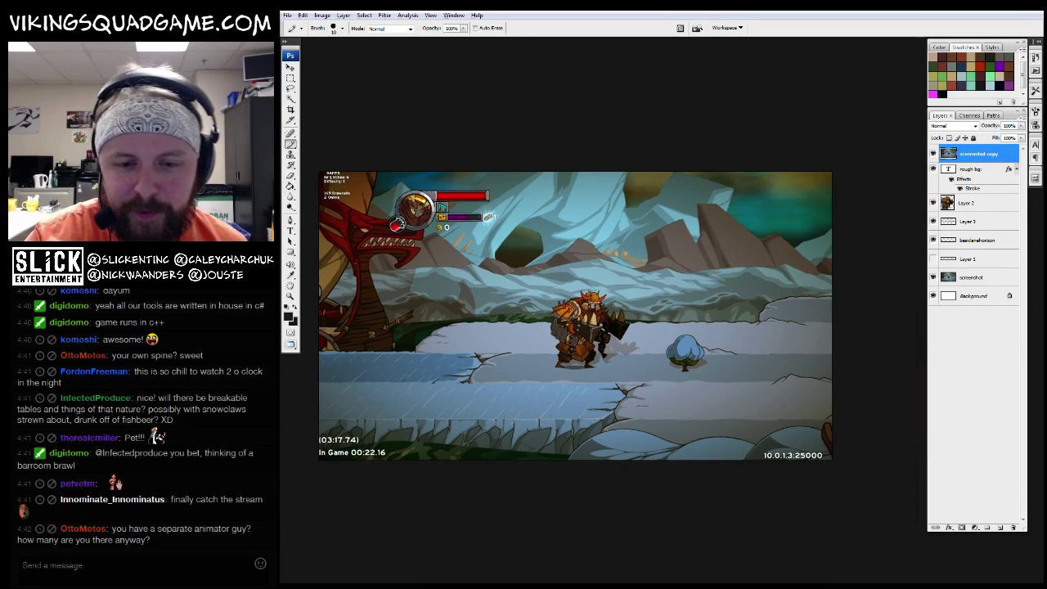
left_click(999, 527)
left_click_drag(692, 299, 831, 299)
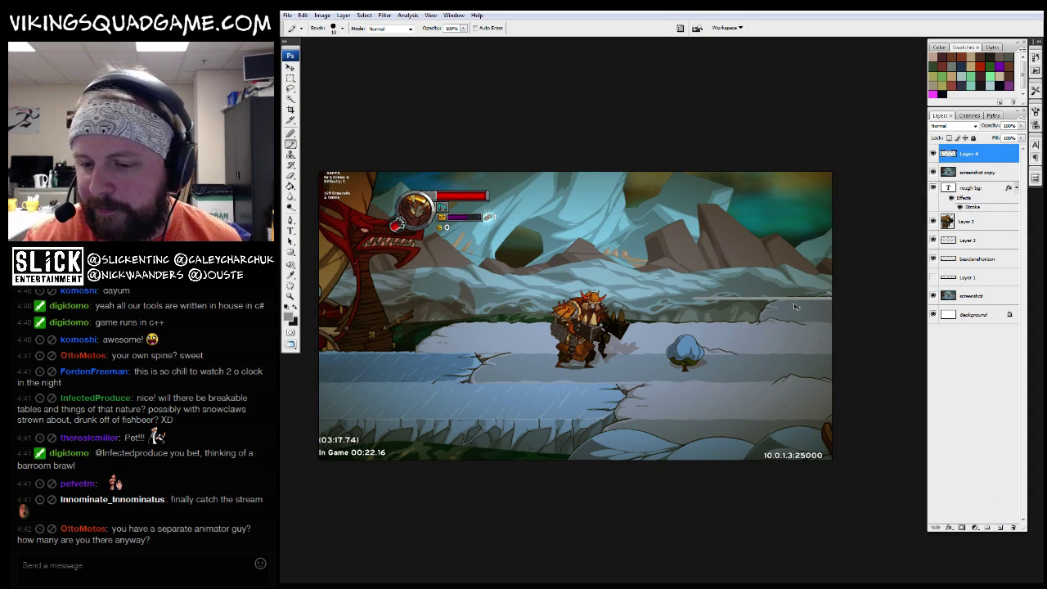
key("ctrl+z")
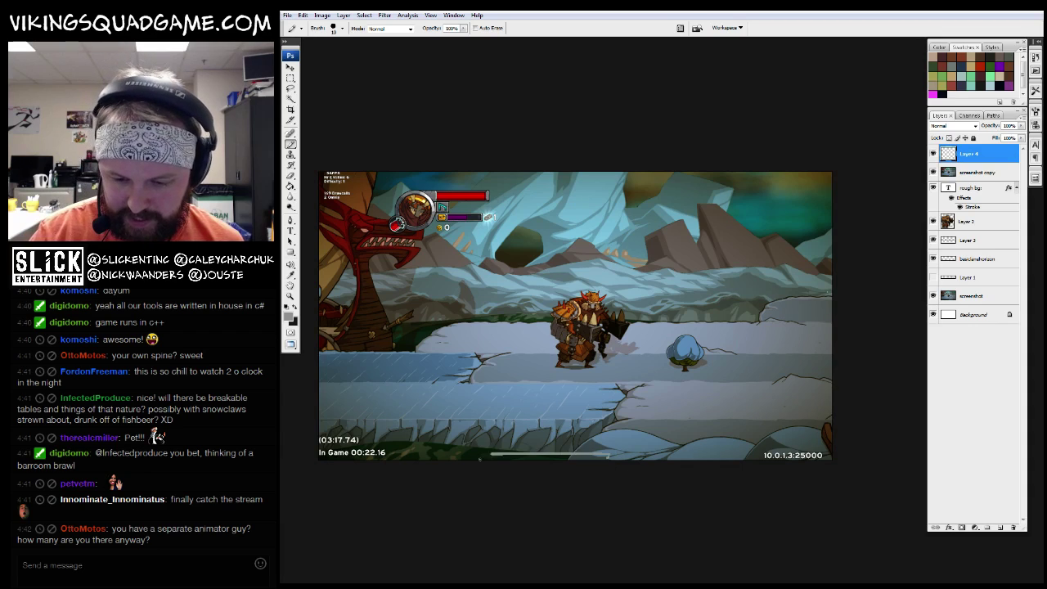
left_click_drag(479, 460, 832, 455)
key("ctrl+z")
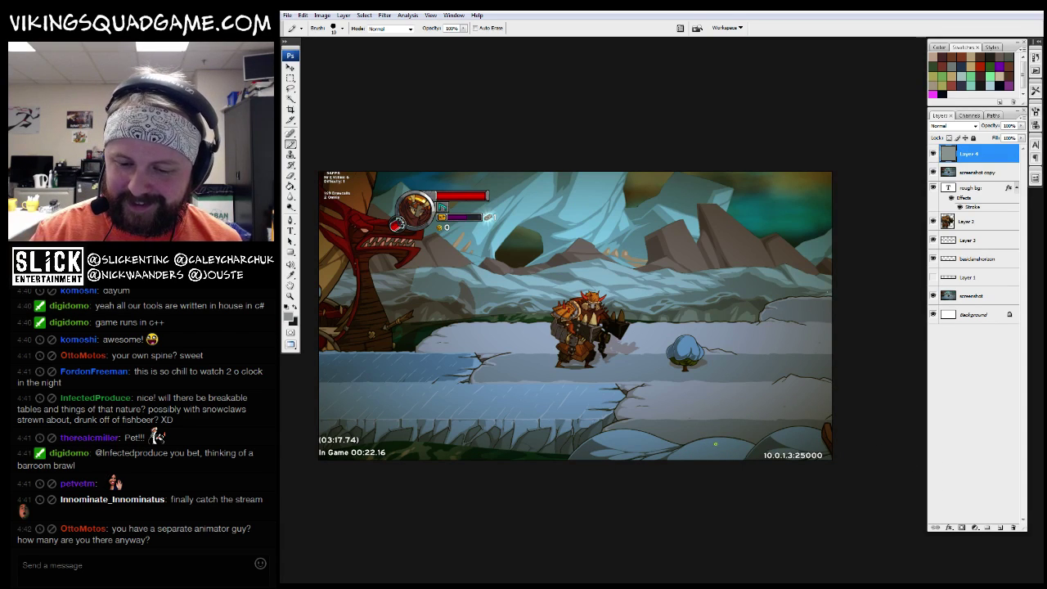
scroll(426, 431, "left", 5)
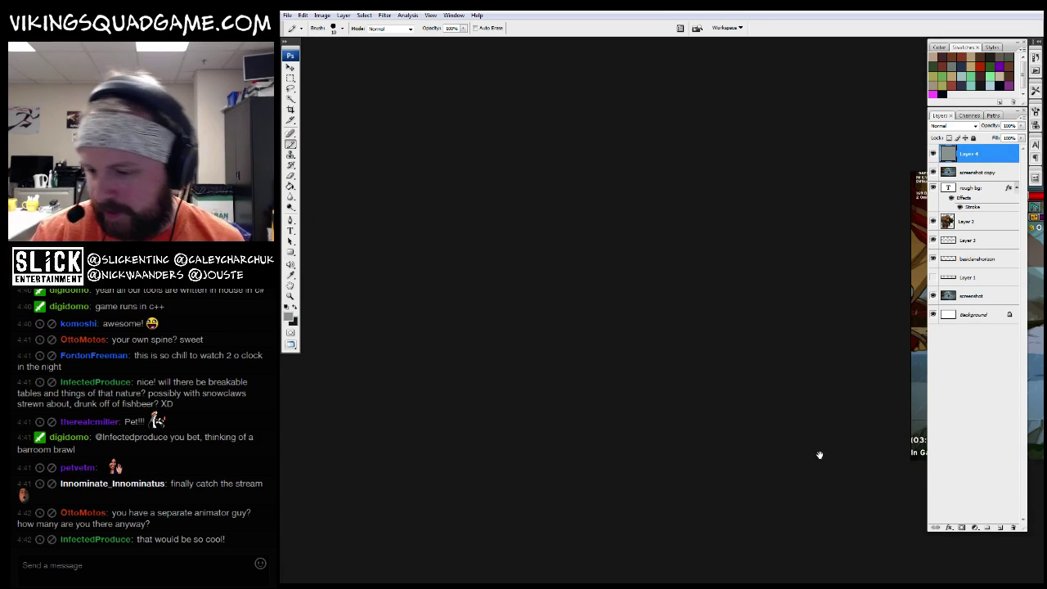
scroll(819, 454, "right", 5)
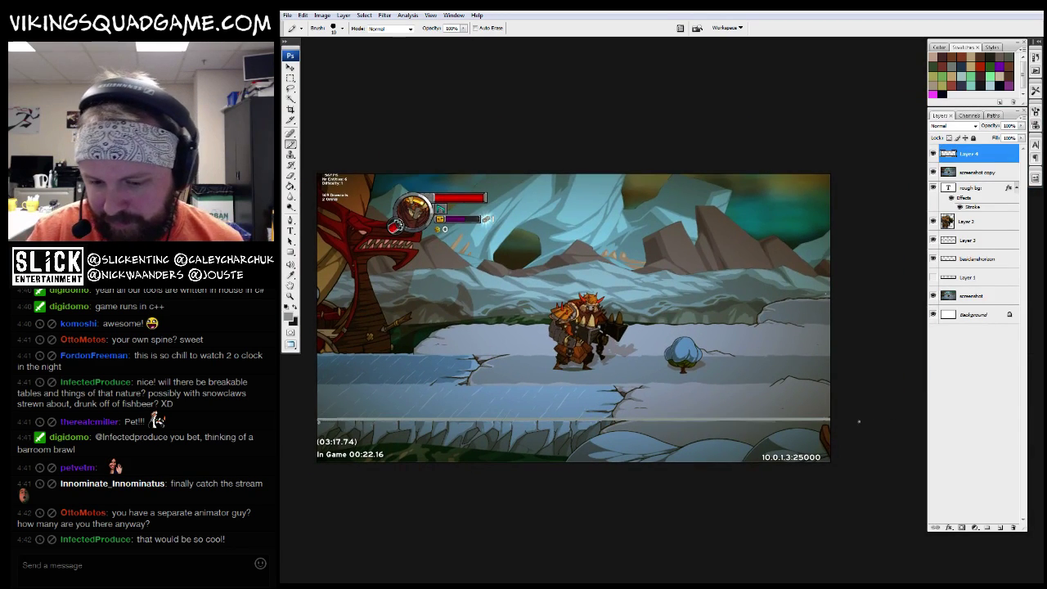
Hide the screenshot copy layer and make the stone wall sketch layer active
left_click(965, 239)
left_click(932, 172)
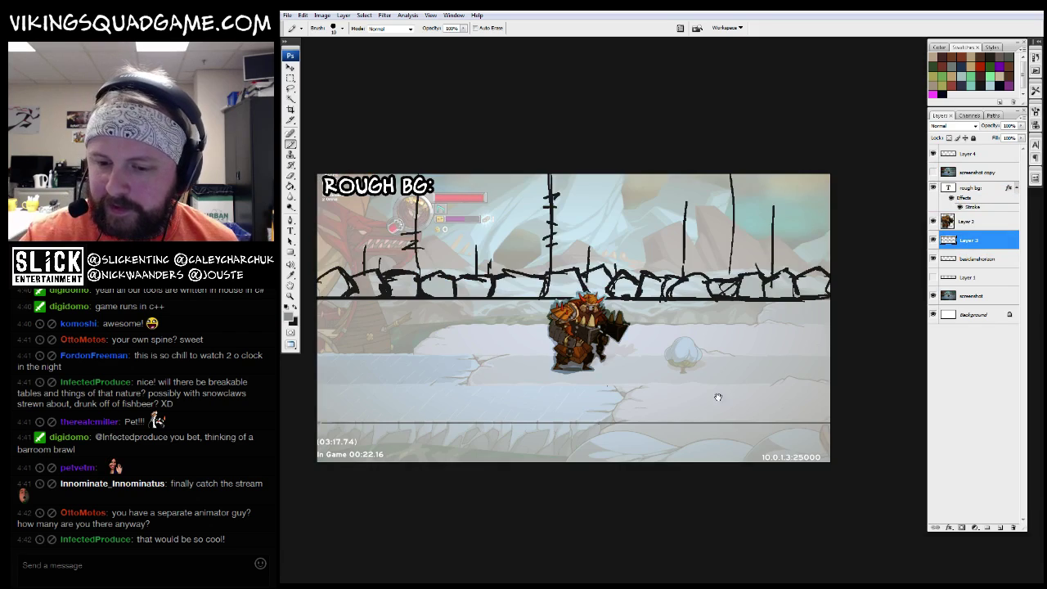
scroll(718, 396, "down", 1)
Toggle the stone wall sketch and lane line layers to compare them with the faded screenshot, leaving both shown
left_click(932, 240)
left_click(932, 240)
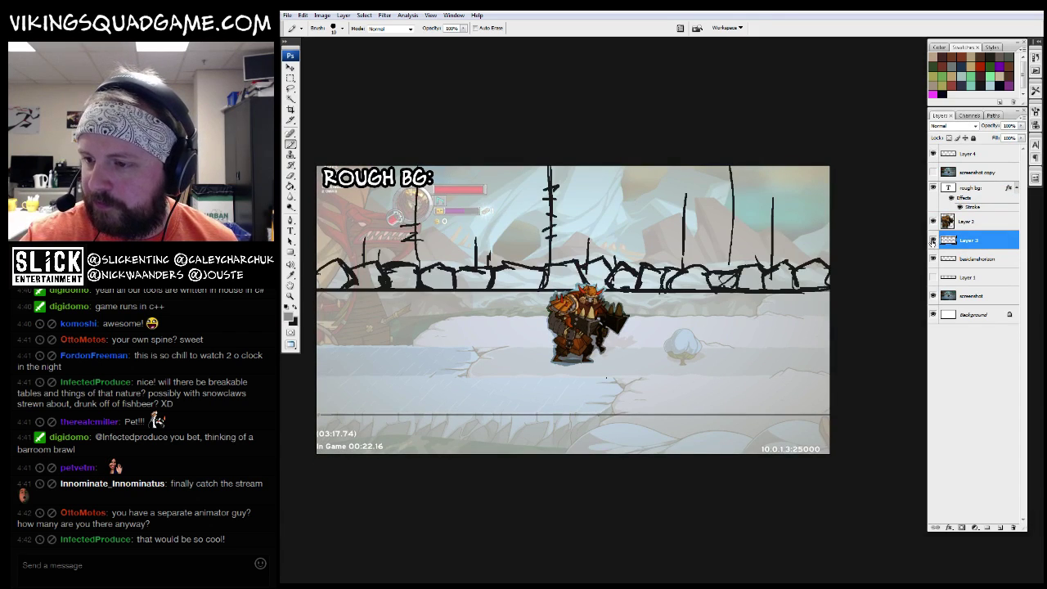
left_click(932, 259)
left_click(933, 258)
left_click(933, 258)
left_click(933, 239)
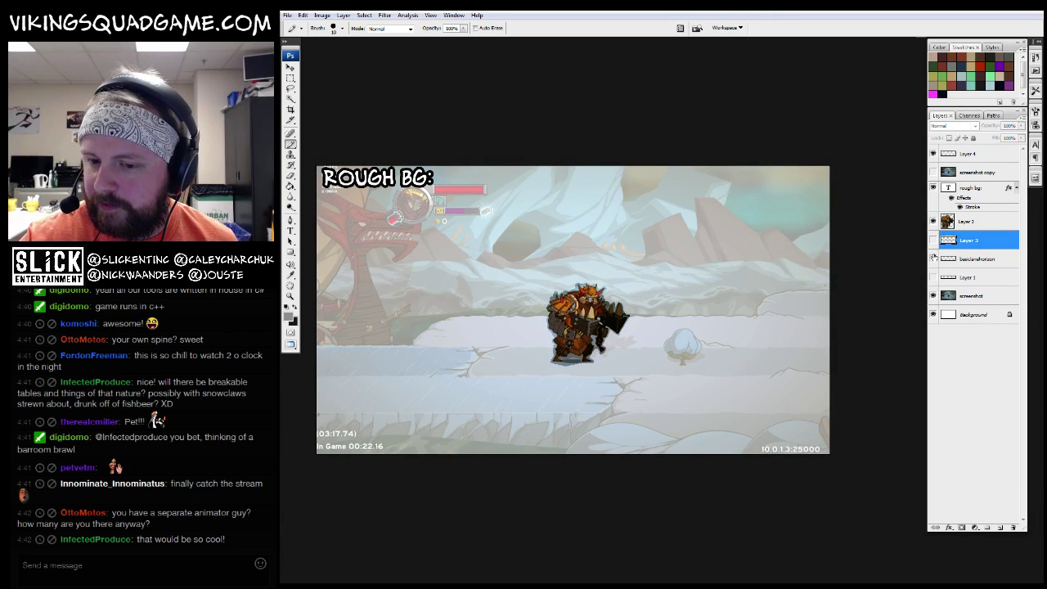
left_click(933, 258)
left_click(933, 257)
left_click(933, 257)
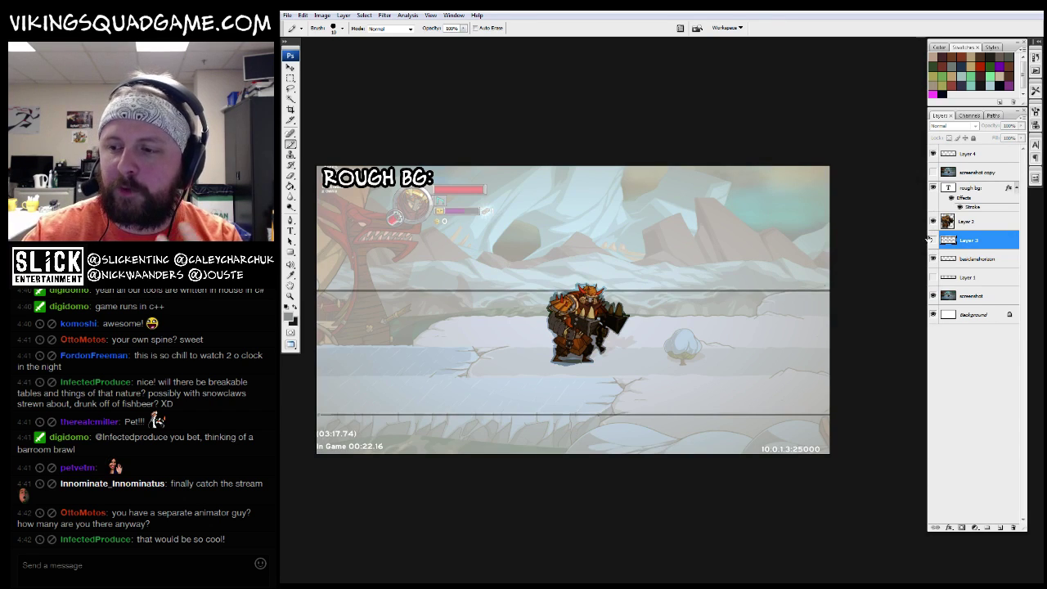
left_click(932, 239)
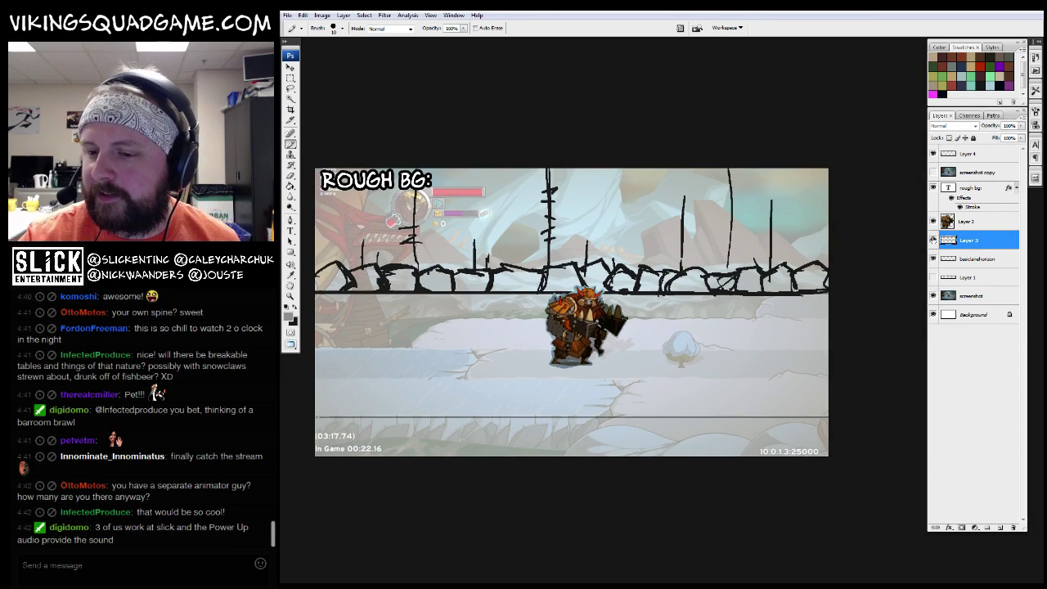
Select the sketch area above the horizon line and sample a dark brown from the snowy hut artwork in the other document
key("z")
key("f")
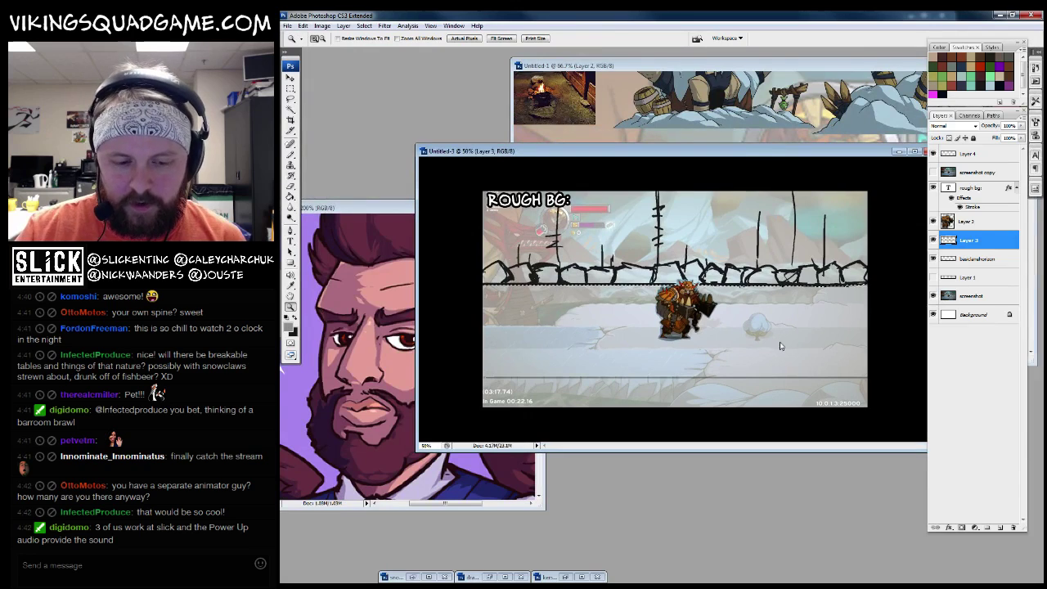
key("g")
left_click_drag(708, 69, 708, 91)
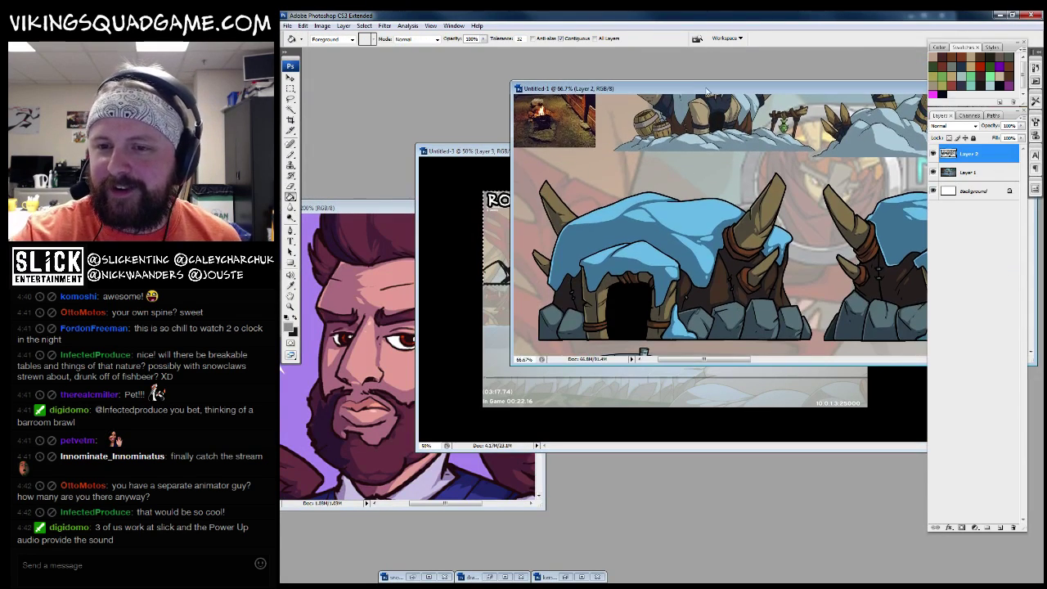
key("ctrl+Tab")
key("f")
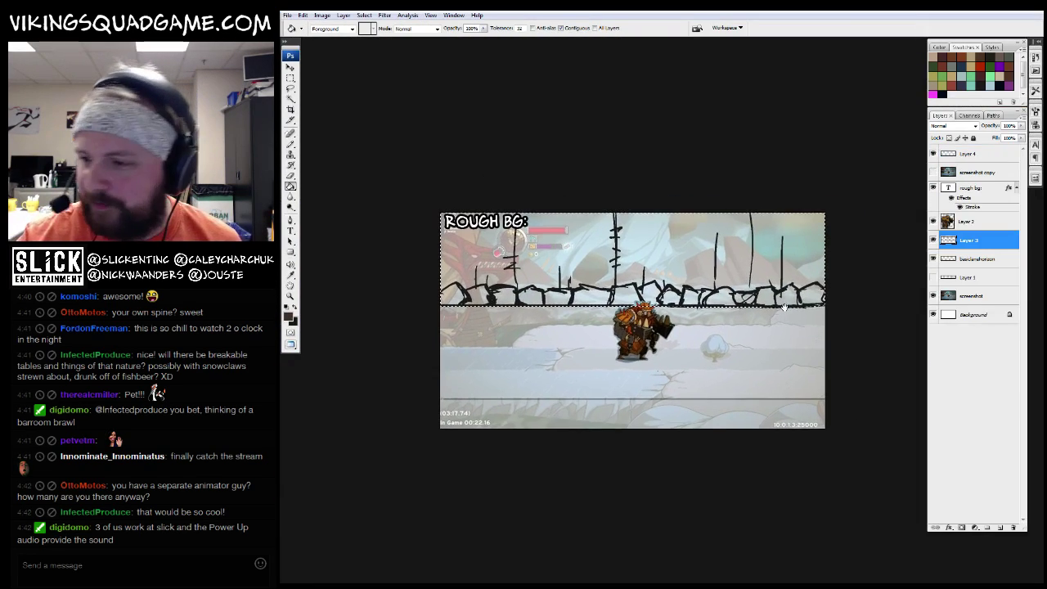
Fill the selected wall area with dark brown on a new layer beneath the sketch, and lighten the fill with Hue/Saturation
left_click(969, 258)
left_click(999, 526)
left_click(762, 246)
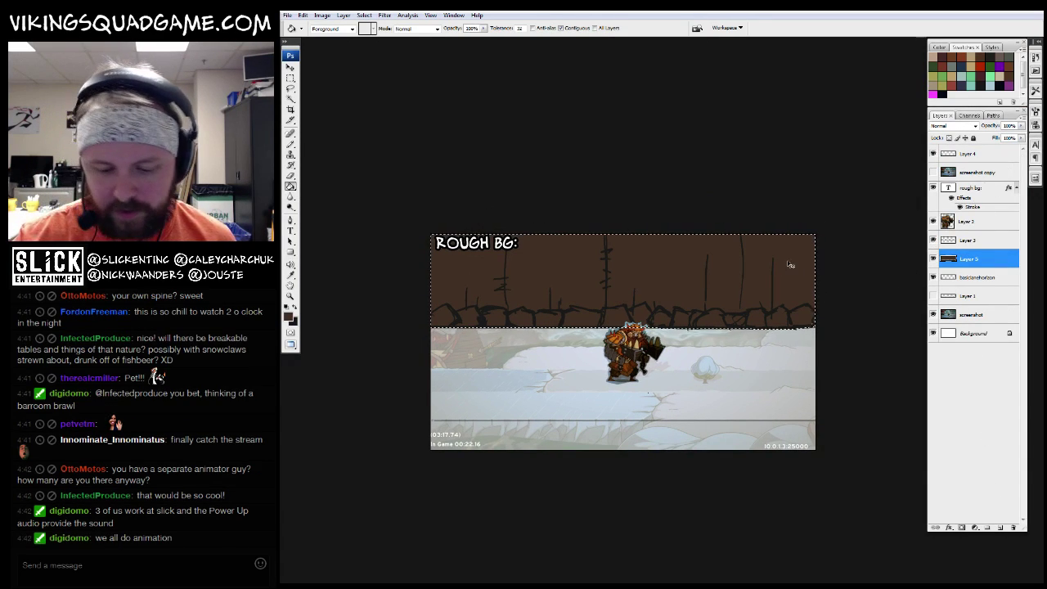
key("ctrl+u")
left_click_drag(798, 193, 798, 198)
key("Return")
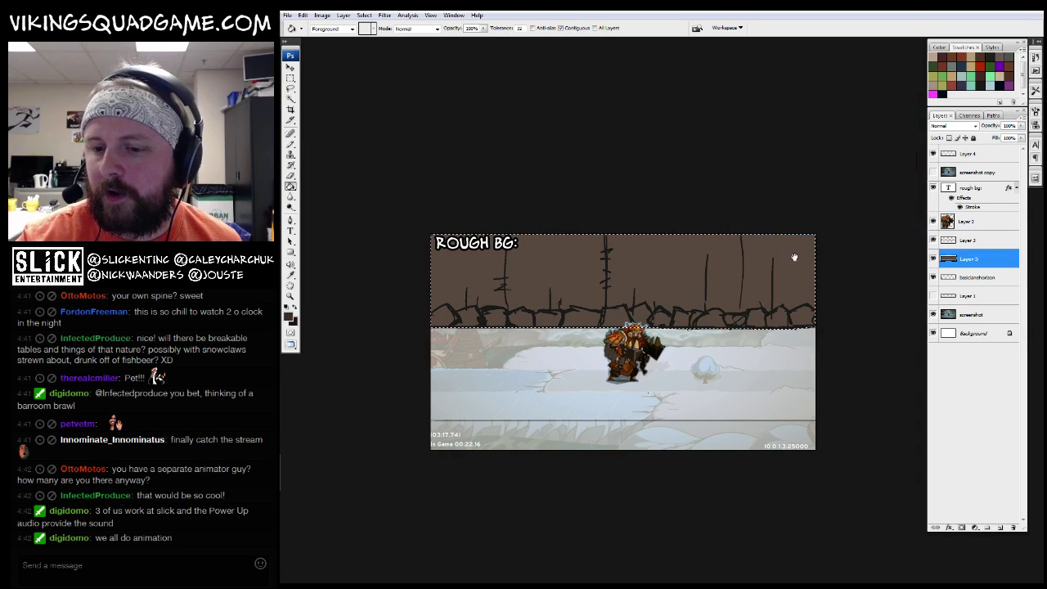
Sample the blue-grey stone colour from the snowy hut artwork and return to the rough background document
left_click(662, 286)
key("ctrl+minus")
key("ctrl+minus")
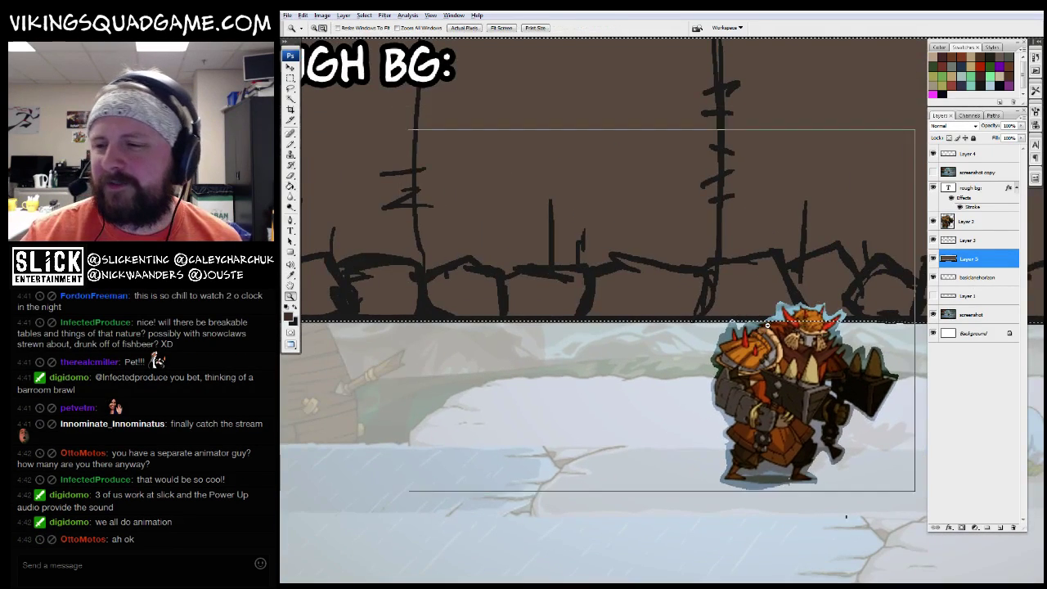
key("f")
key("ctrl+Tab")
key("f")
key("g")
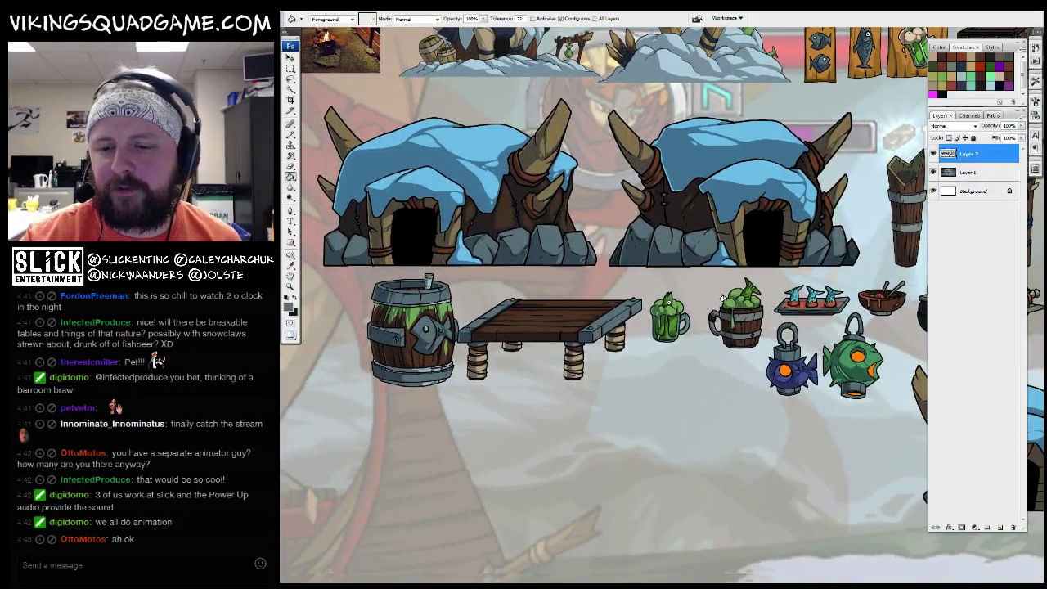
key("shift+f")
key("ctrl+Tab")
key("f")
key("ctrl+minus")
key("ctrl+minus")
Select the open wall areas above the stone row on the sketch layer with the Magic Wand
key("w")
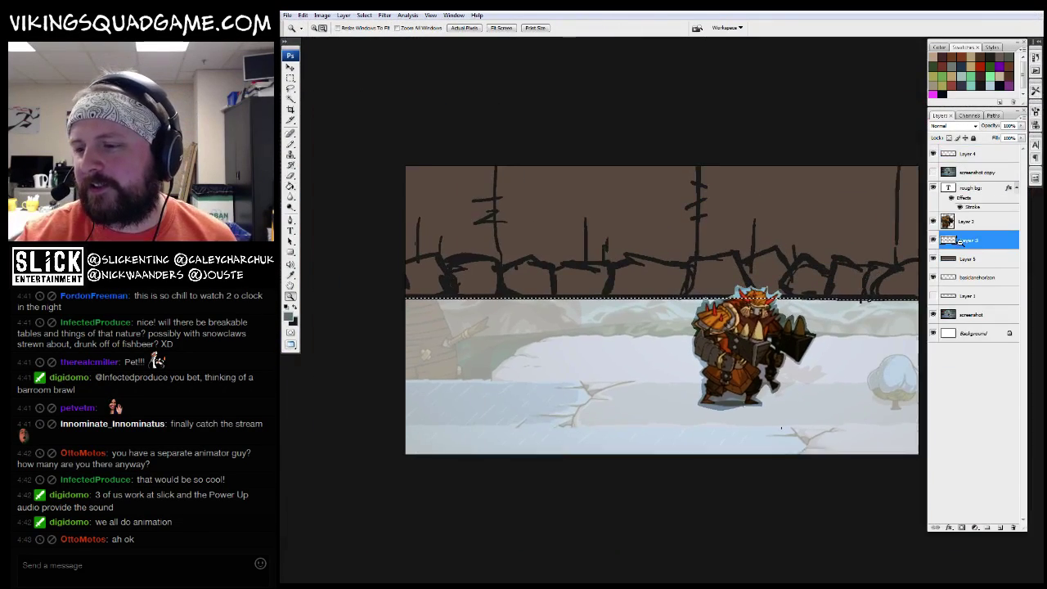
left_click(547, 278)
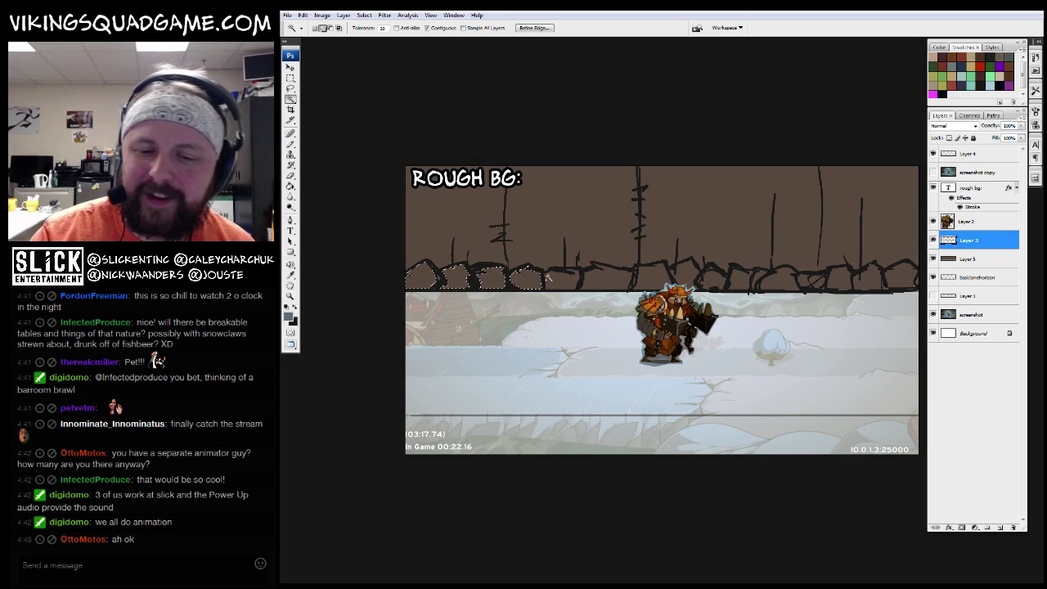
left_click(687, 273, "shift")
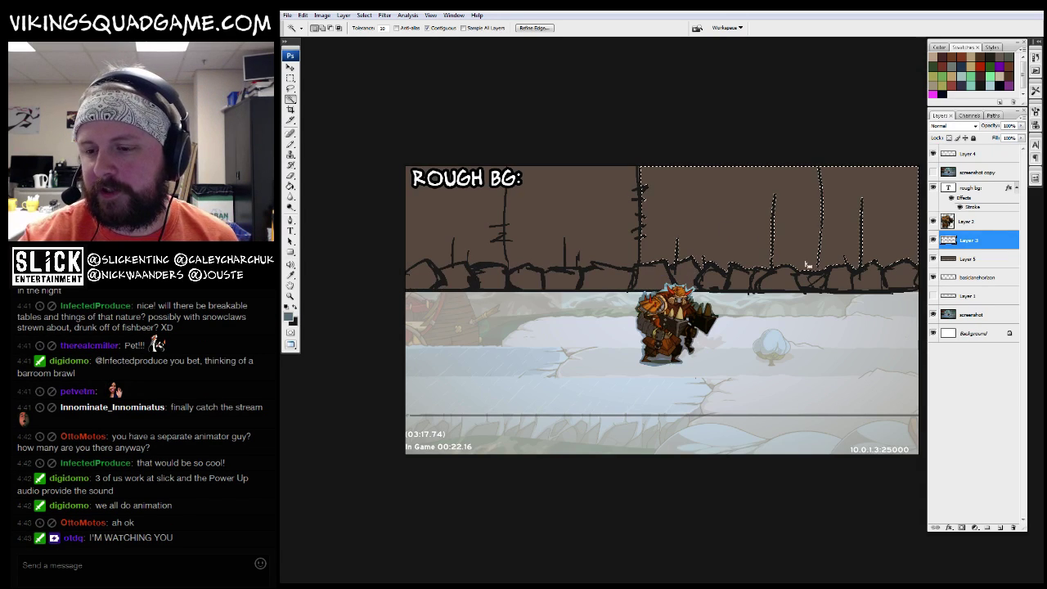
left_click(488, 216, "alt")
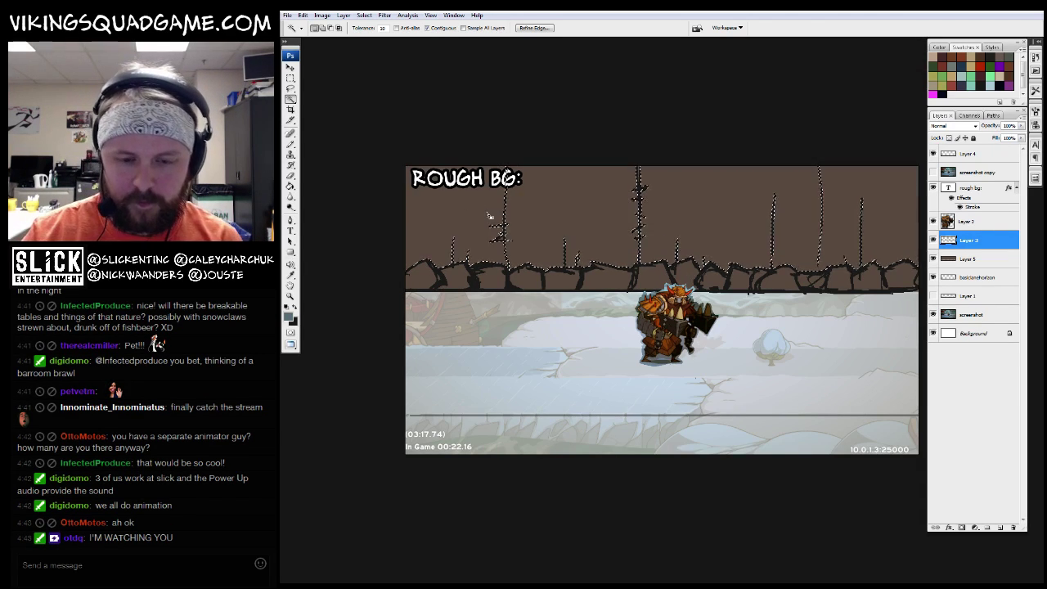
Invert the selection and fill the stone row with blue-grey on a new layer clipped to the brown wall layer
key("g")
left_click(973, 258)
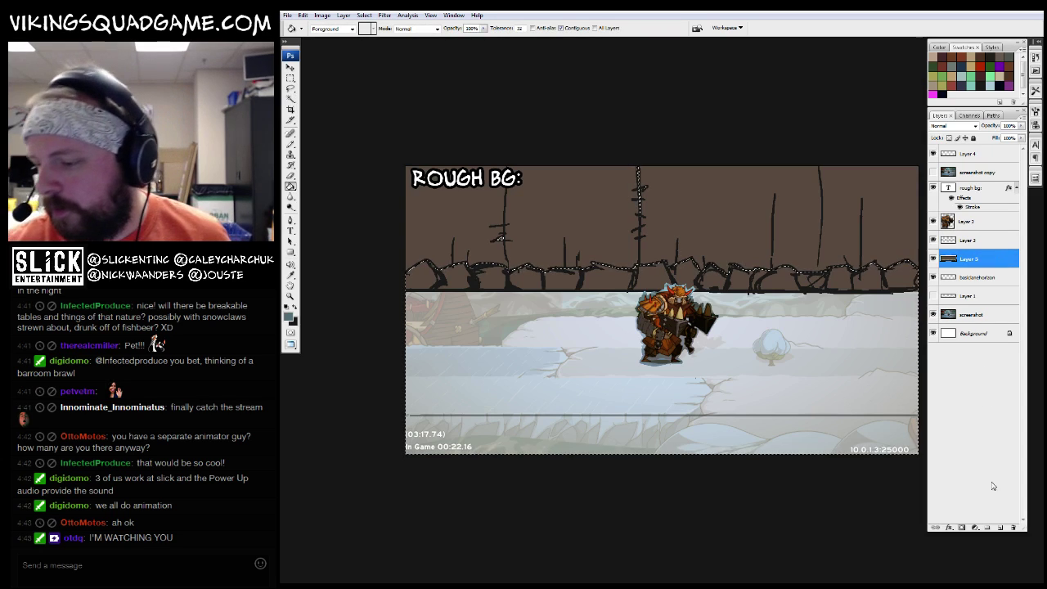
left_click(887, 276)
key("ctrl+z")
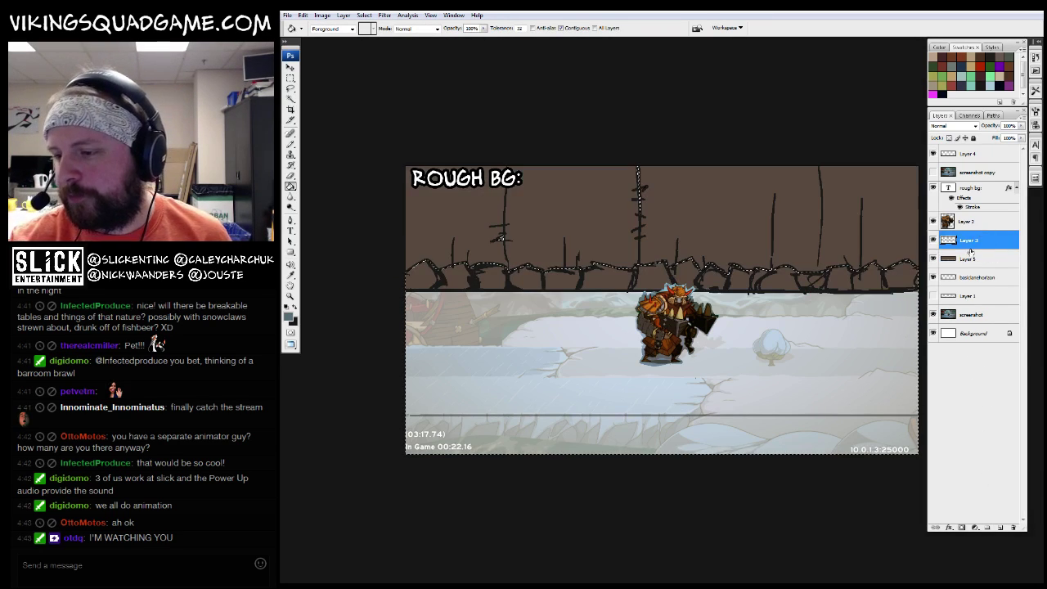
left_click(998, 525)
left_click(679, 274)
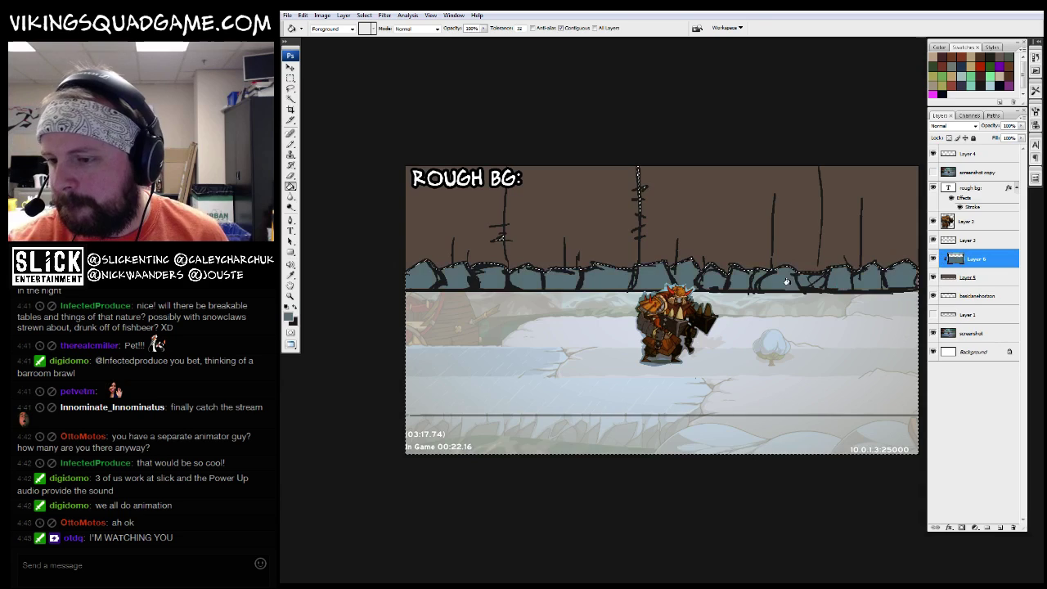
key("z")
left_click(752, 337, "alt")
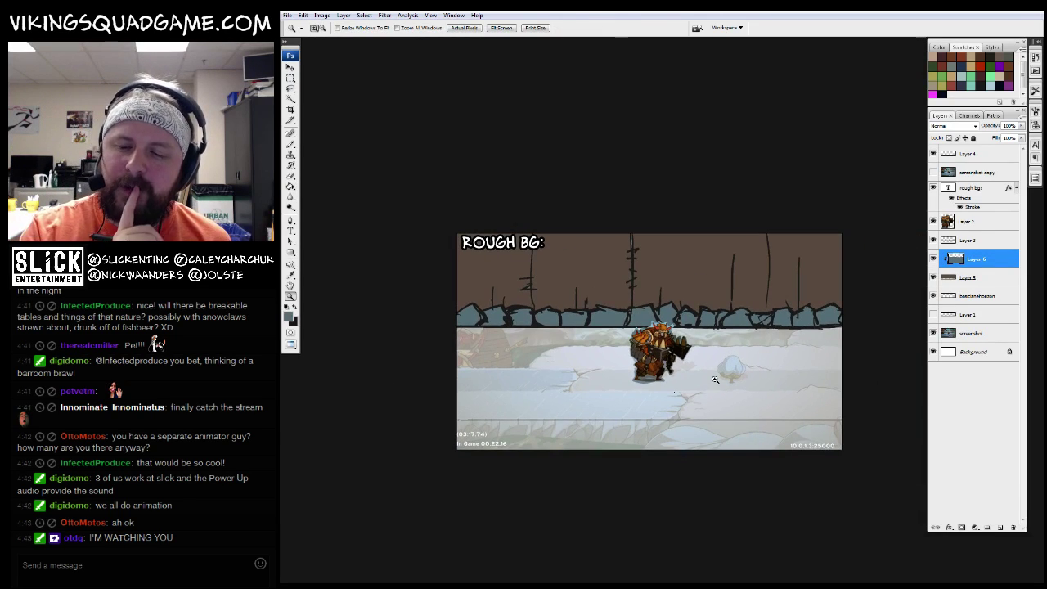
Return to the stone wall sketch layer and set up the Pencil with black for more line work
left_click(969, 240)
key("ctrl+alt+0")
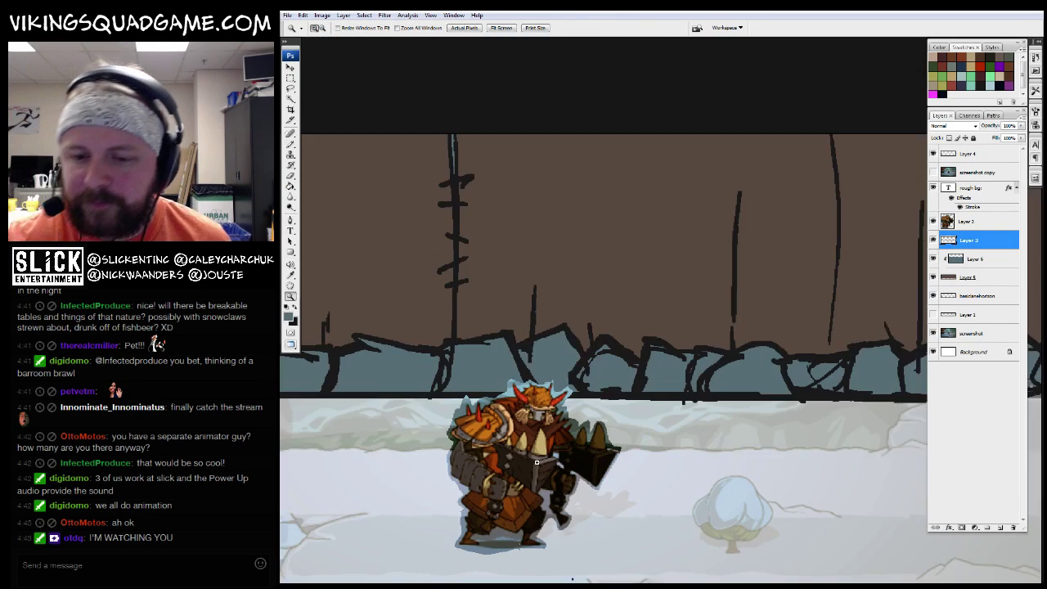
left_click_drag(592, 360, 657, 330)
key("b")
key("ctrl+minus")
key("ctrl+minus")
key("ctrl+minus")
key("ctrl+minus")
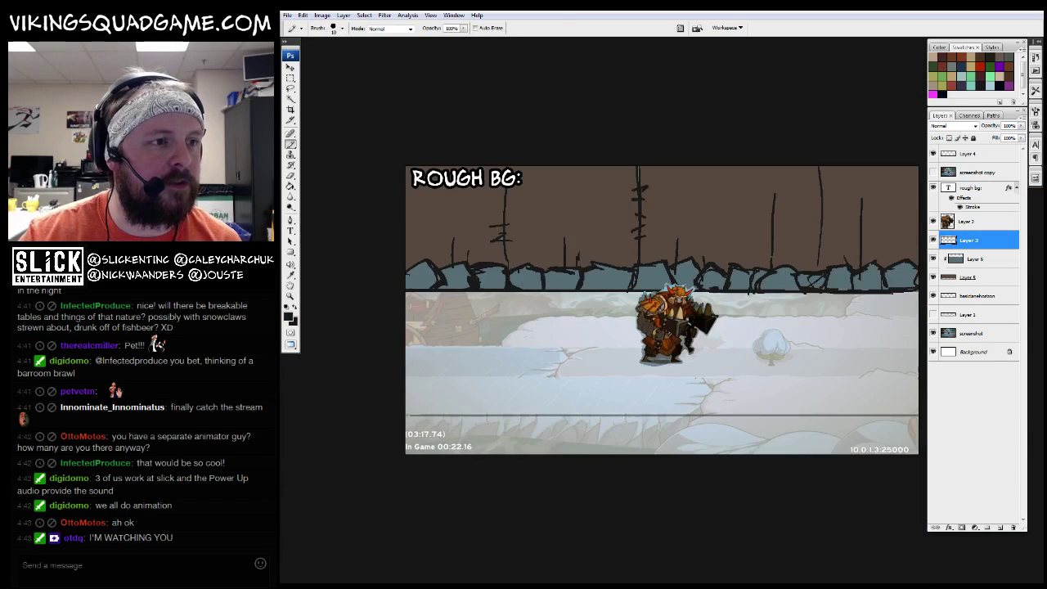
left_click_drag(721, 258, 686, 323)
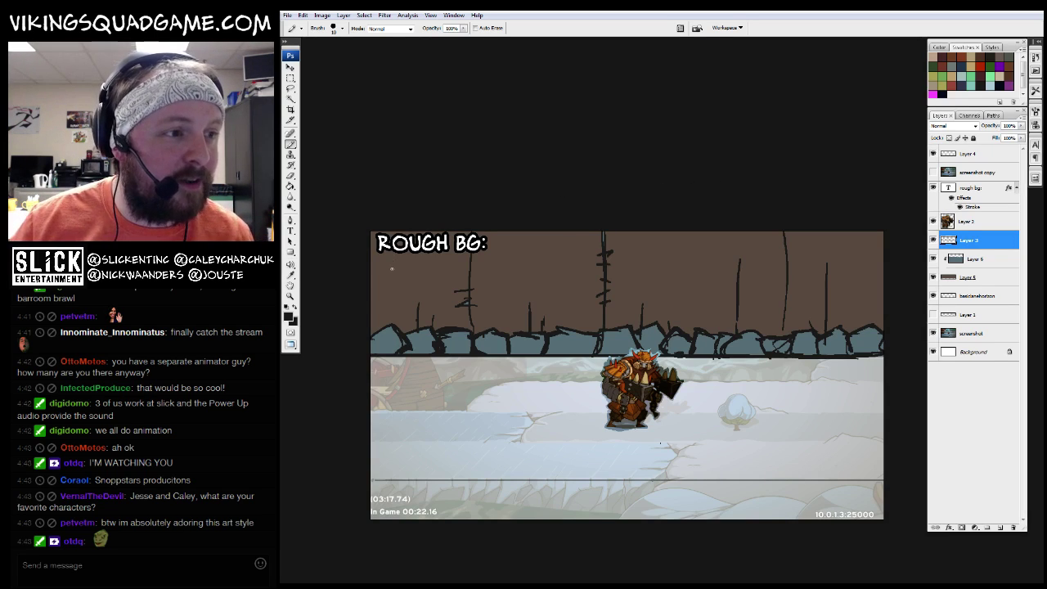
Leave the full-screen view and rearrange the portrait, rough background and snowy hut artwork windows to show them together
key("z")
key("ctrl+alt+0")
key("f")
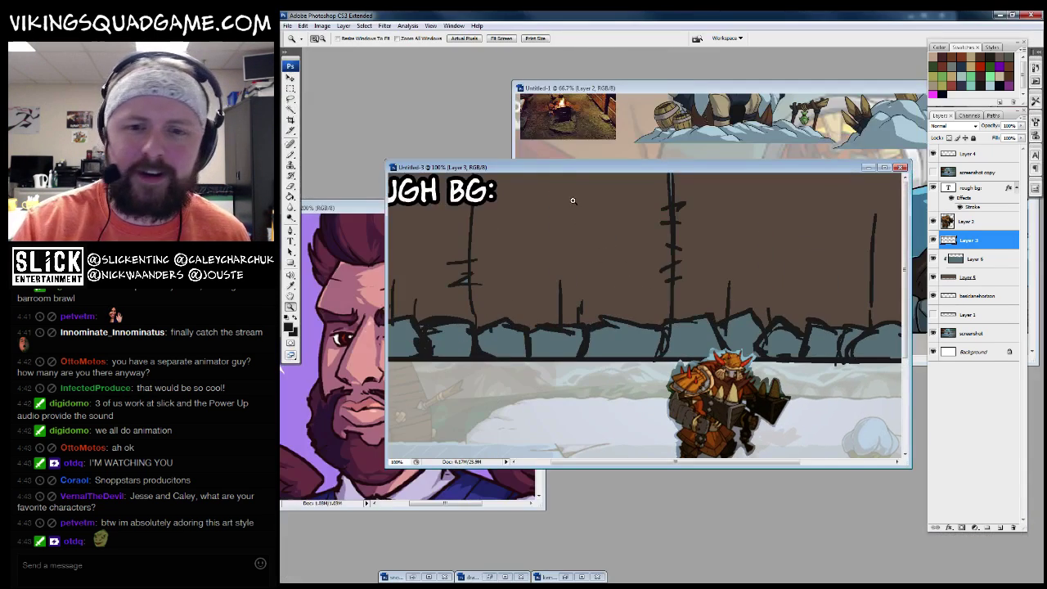
left_click(352, 213)
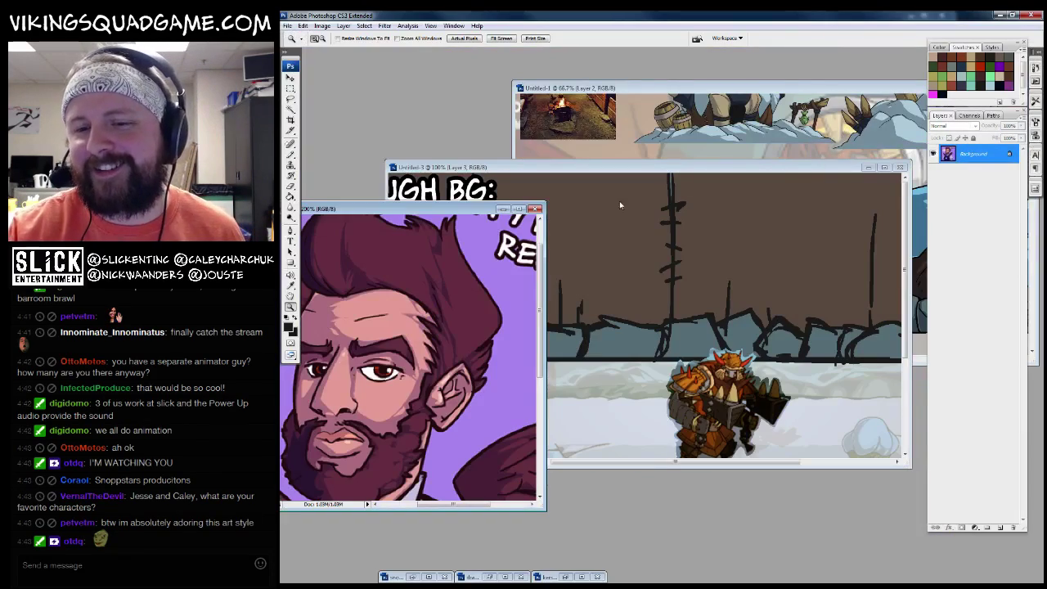
left_click_drag(640, 173, 514, 317)
left_click_drag(793, 88, 665, 69)
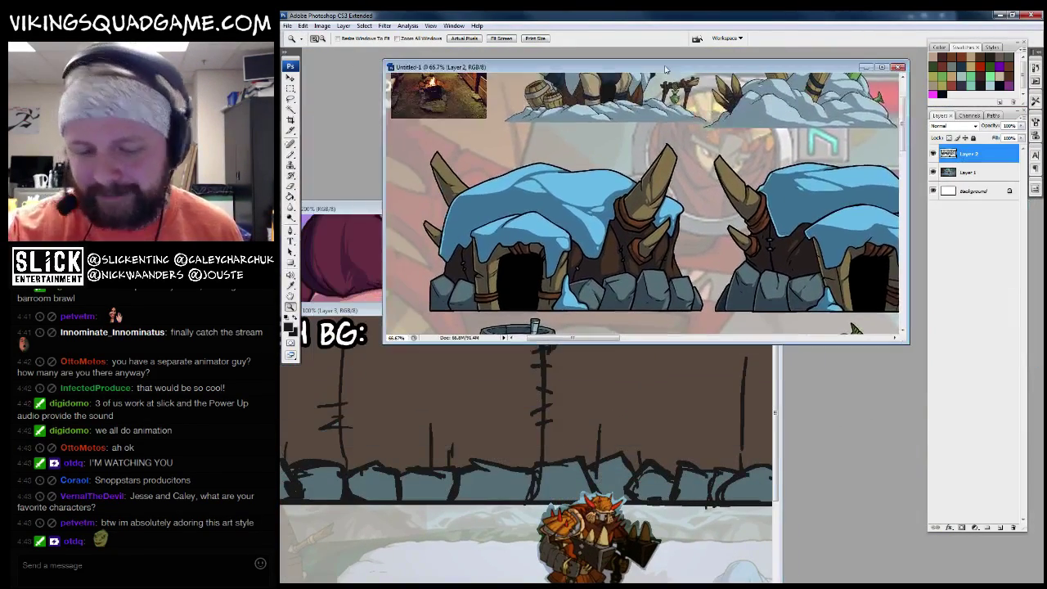
left_click_drag(362, 313, 648, 130)
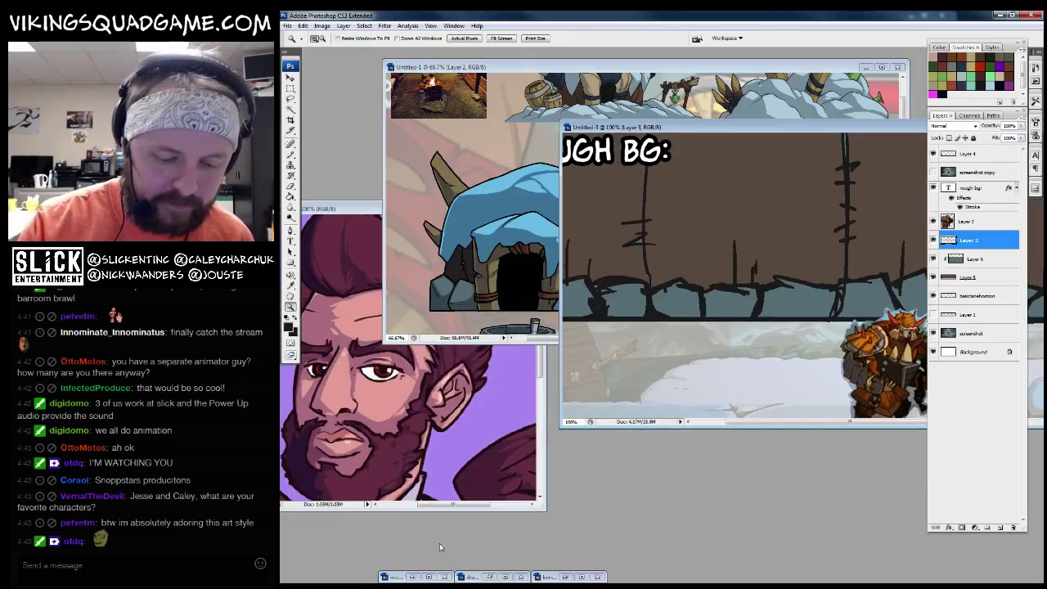
Restore the minimised draugr01.jpg and warm-up sketch documents to view their character art, showing the latter full-screen
left_click(489, 578)
left_click(799, 368)
left_click_drag(760, 352, 803, 424)
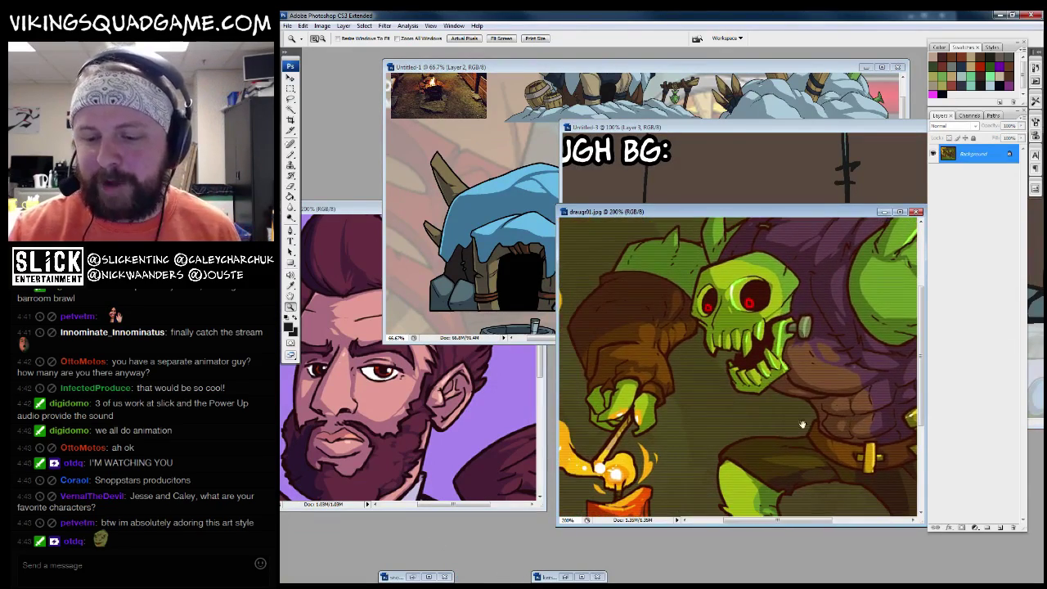
left_click(565, 577)
key("f")
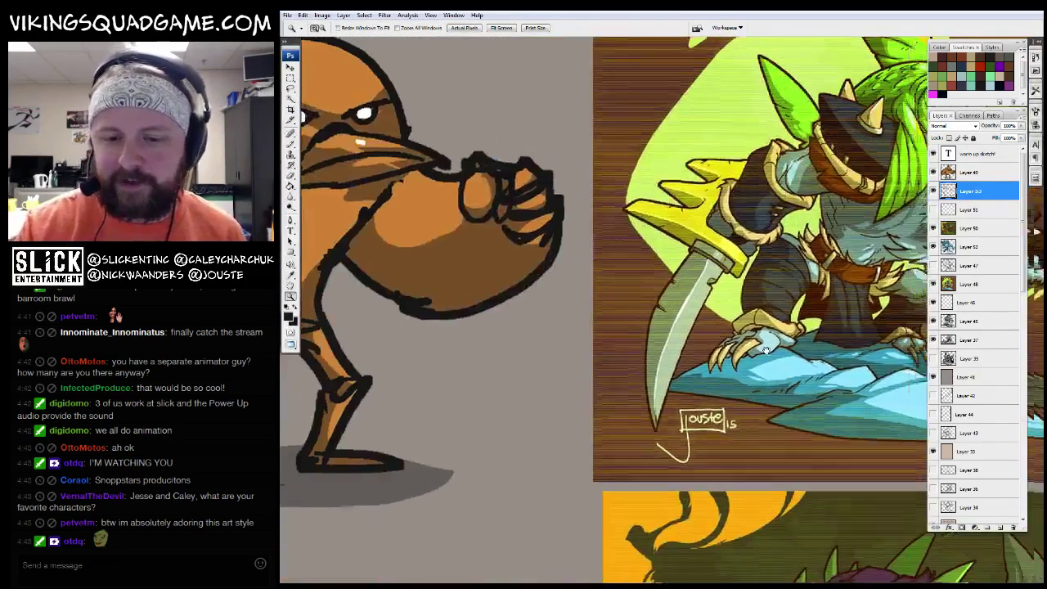
Locate the blue barrel-carrying creature in the warm-up sketch document and select its artwork layer
scroll(517, 449, "down", 10)
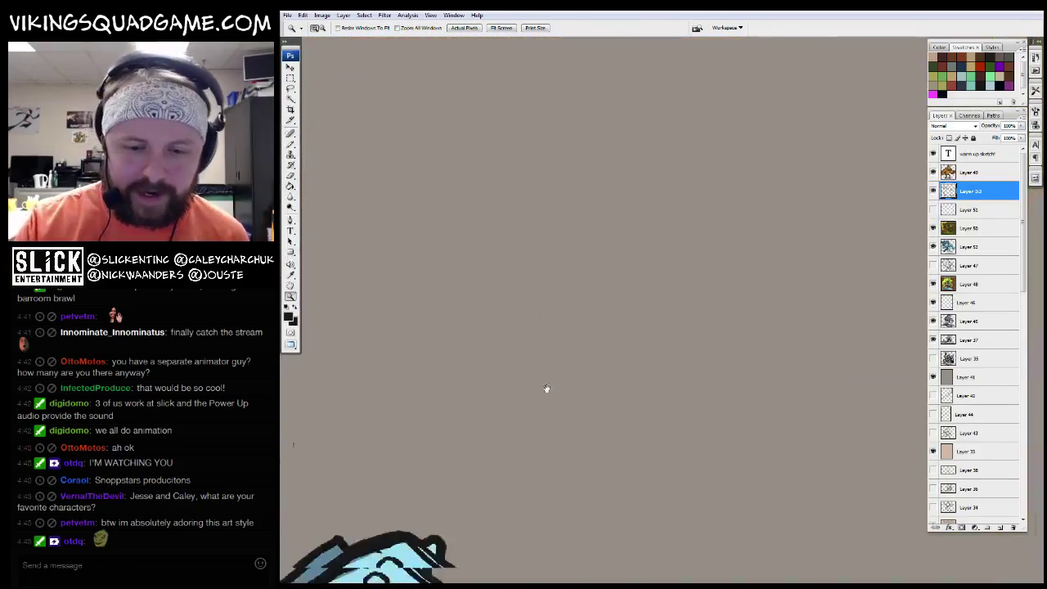
left_click(707, 319)
key("ctrl+minus")
key("ctrl+minus")
key("ctrl+minus")
key("ctrl+minus")
key("ctrl+minus")
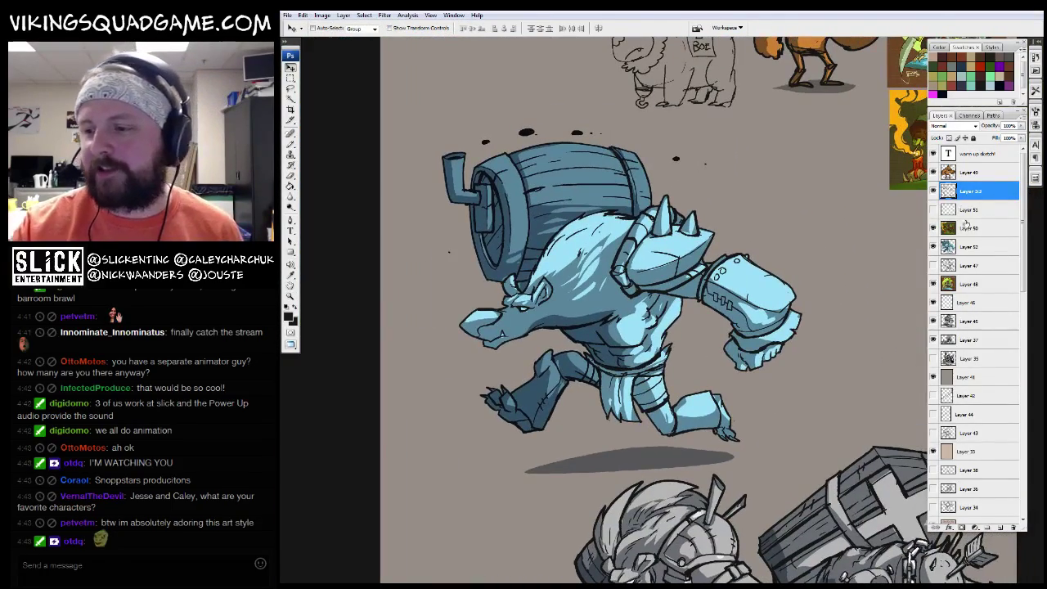
left_click(969, 246)
Leave the full-screen view, copy the whole creature layer and cycle through the open documents towards the rough background
key("f")
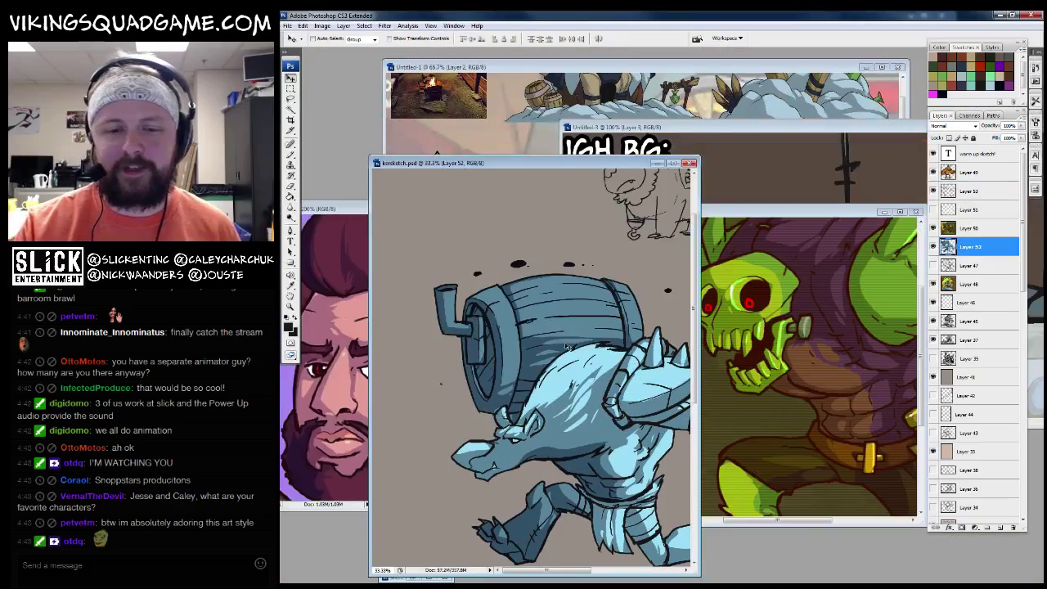
left_click_drag(605, 163, 648, 178)
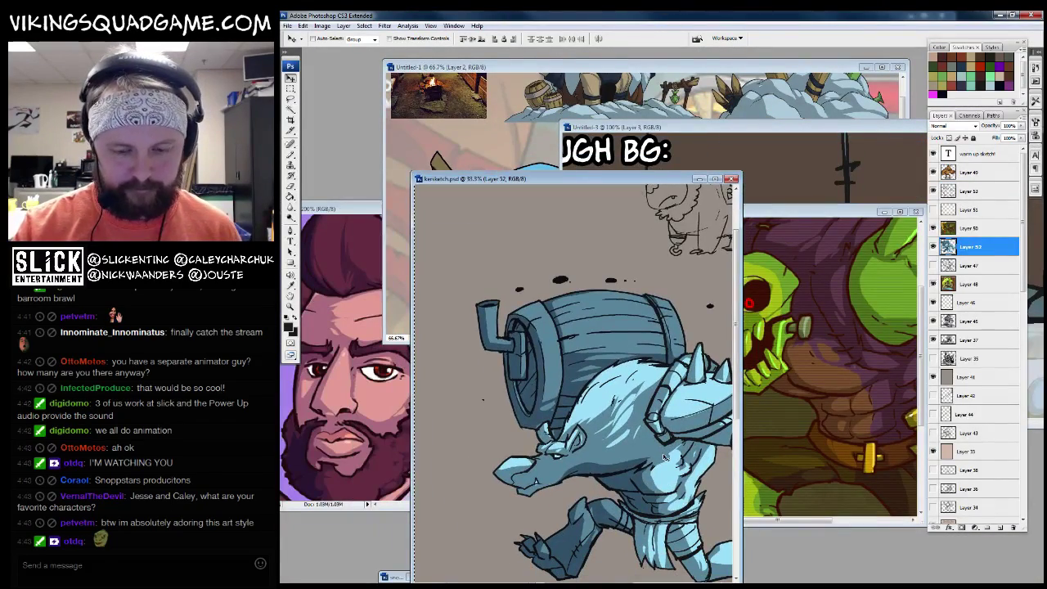
left_click_drag(573, 179, 389, 292)
key("ctrl+Tab")
key("ctrl+Tab")
key("ctrl+Tab")
key("ctrl+Tab")
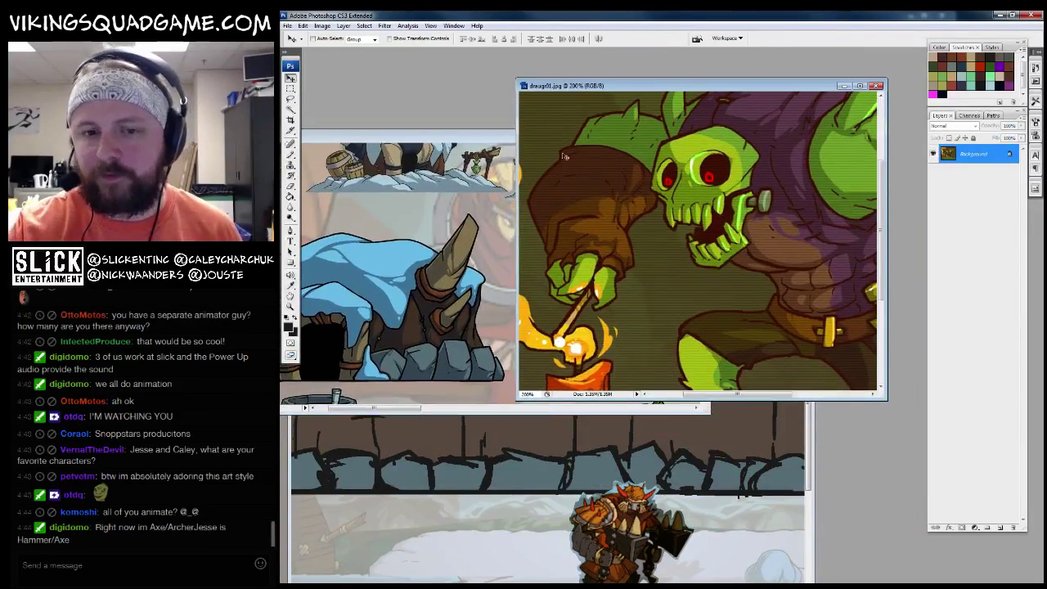
key("ctrl+Tab")
key("ctrl+Tab")
key("ctrl+Tab")
key("ctrl+Tab")
key("ctrl+Tab")
key("ctrl+Tab")
key("ctrl+Tab")
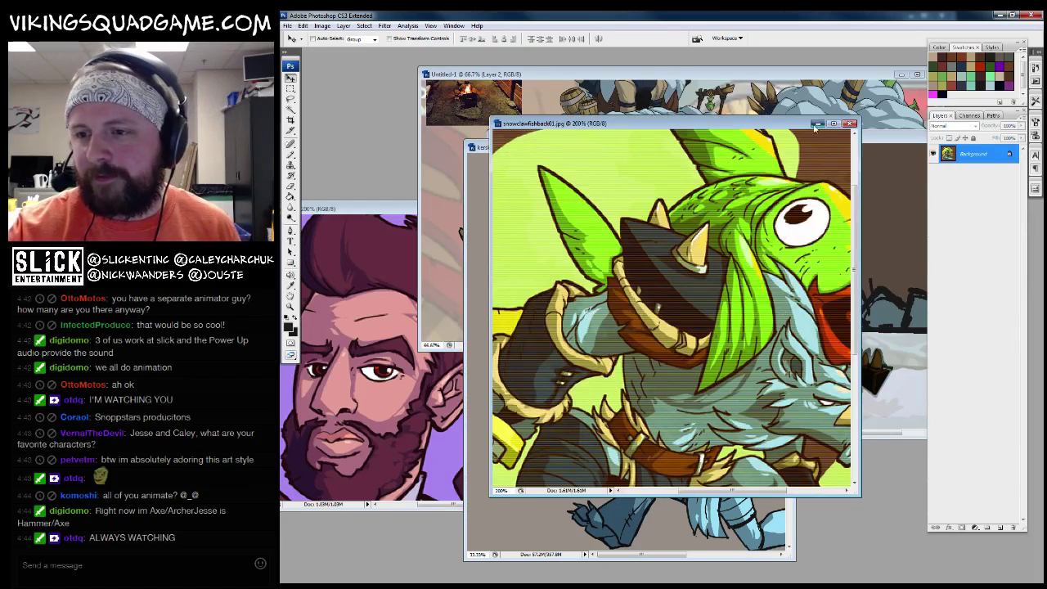
Paste the barrel-carrying creature into the rough background as a new layer beneath the viking and show that document full-screen
key("ctrl+Tab")
key("ctrl+Tab")
key("f")
key("z")
left_click(782, 300, "alt")
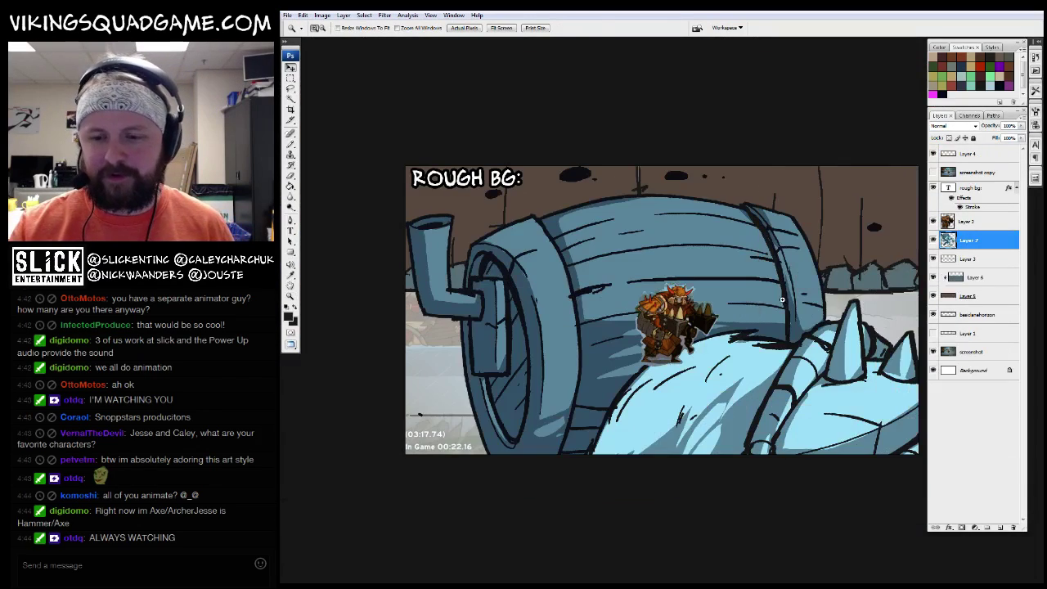
Scale the pasted creature down to suit the viking and place it on the ground facing him
key("ctrl+t")
key("ctrl+minus")
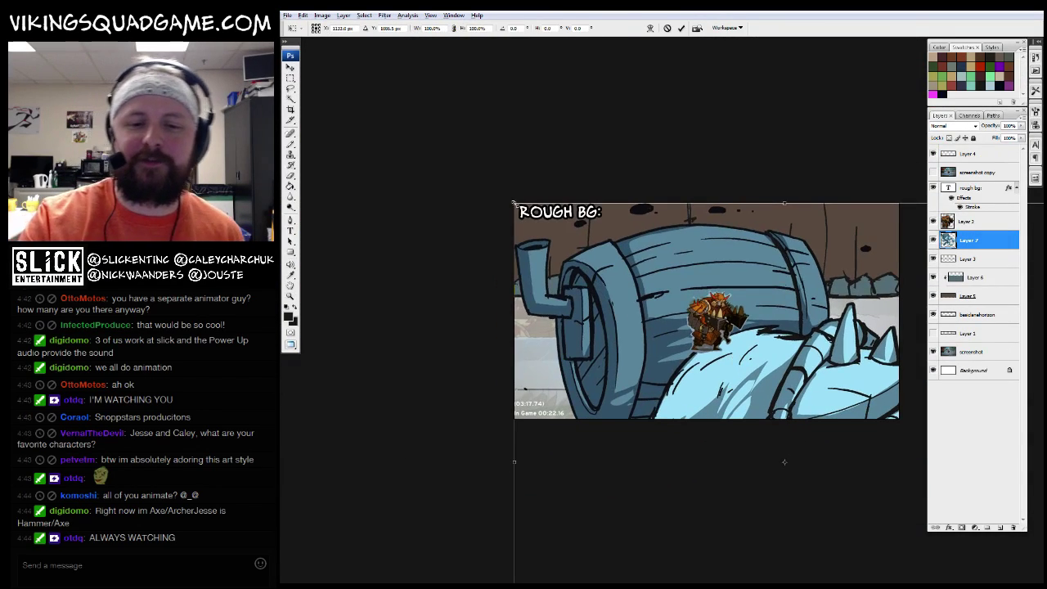
left_click_drag(513, 202, 720, 400)
left_click_drag(842, 405, 867, 303)
key("Return")
key("v")
left_click_drag(744, 343, 720, 340)
Examine the creature up close and compare its size with the viking in the full-screen scene
key("z")
left_click_drag(524, 318, 539, 332)
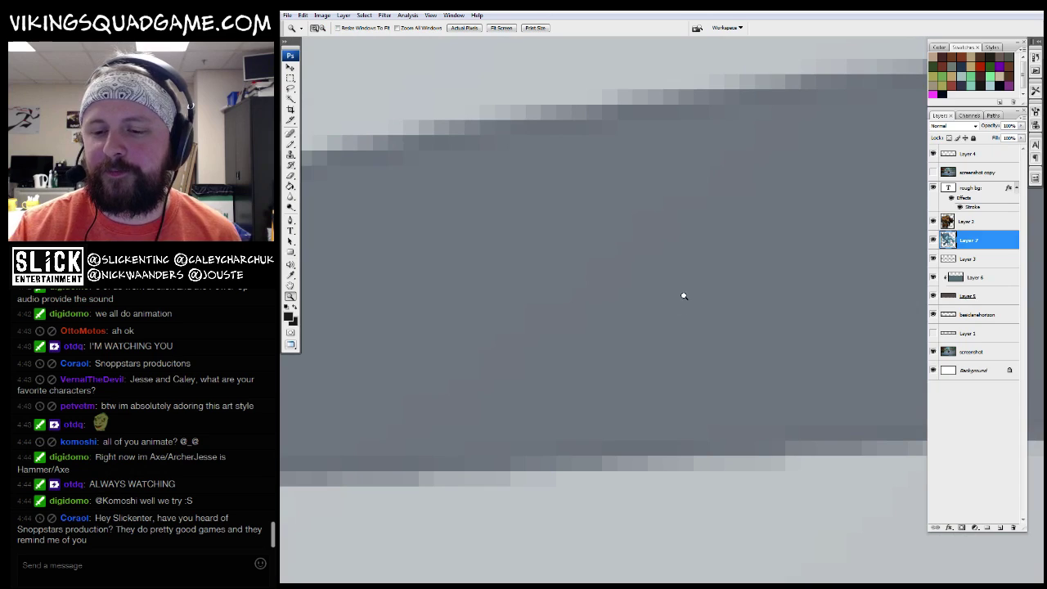
key("ctrl+alt+0")
key("f")
key("ctrl+minus")
key("b")
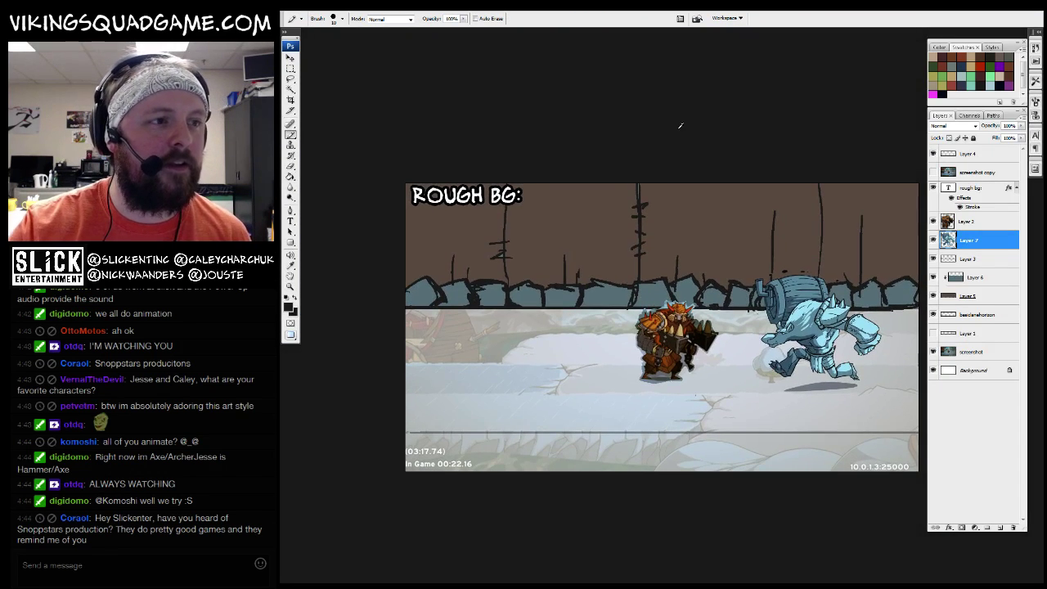
left_click_drag(650, 275, 612, 347)
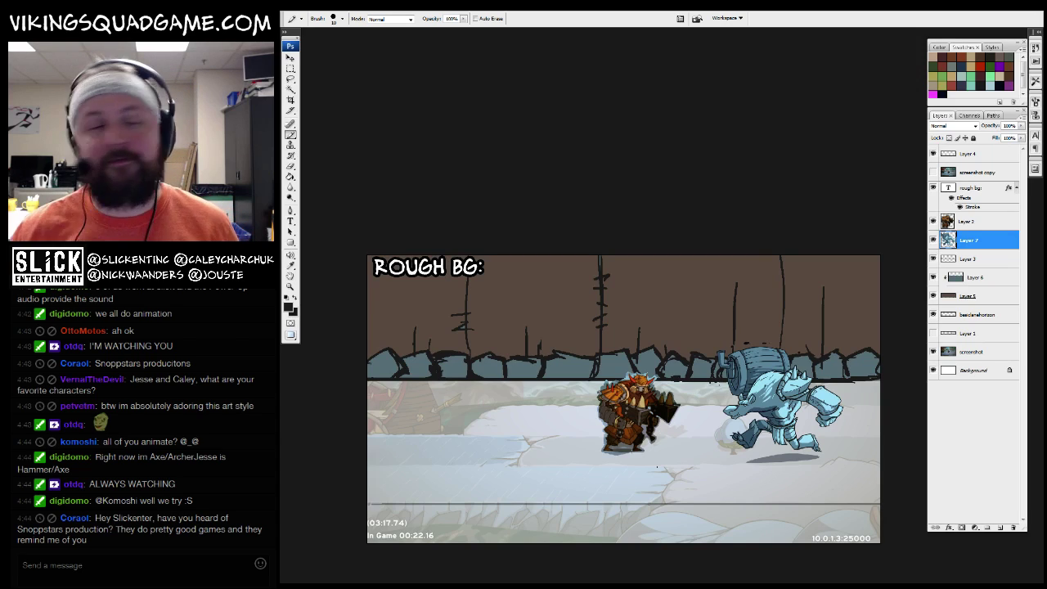
left_click_drag(667, 315, 670, 313)
Fill a new layer clipped above the stone colour layer with dark navy and set its opacity to 28%
left_click(965, 278)
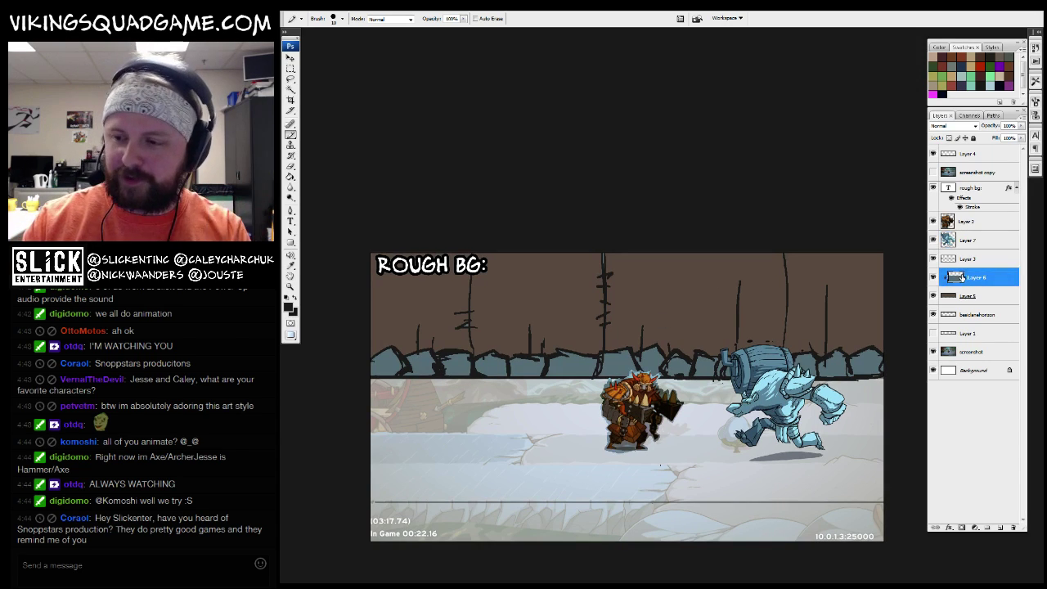
left_click(998, 525)
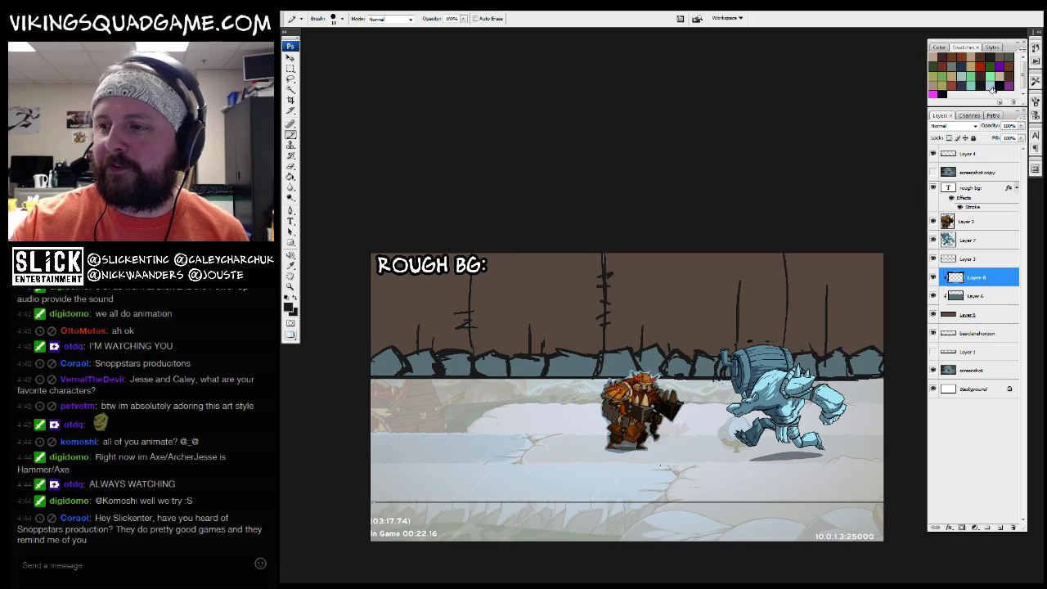
key("g")
key("alt+BackSpace")
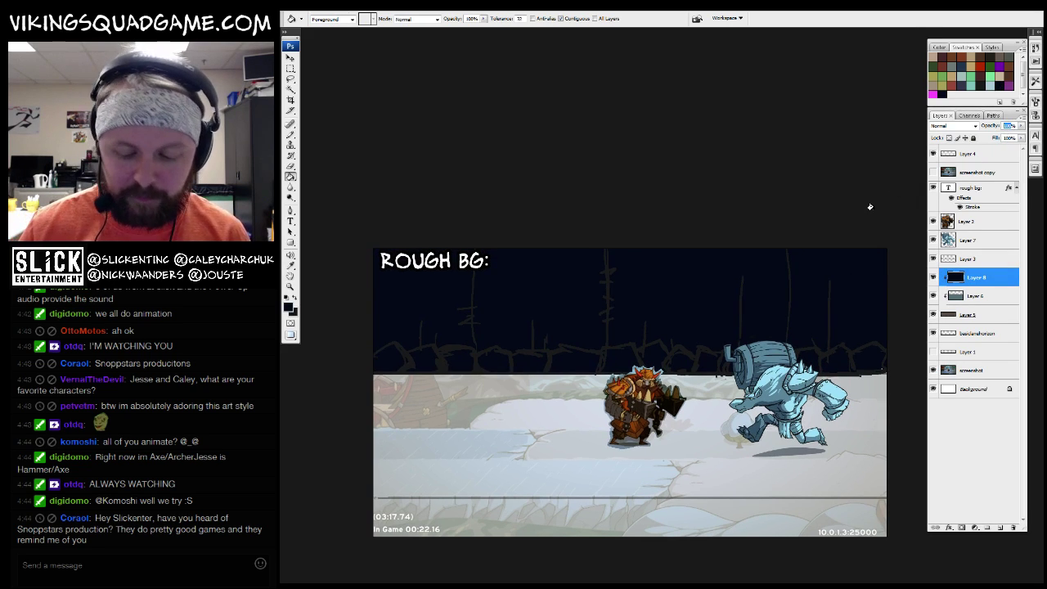
type("28")
key("Return")
Lasso light patches on the stones and hanging rounded shapes on the wall up to the centre, and clear the shadow there
key("z")
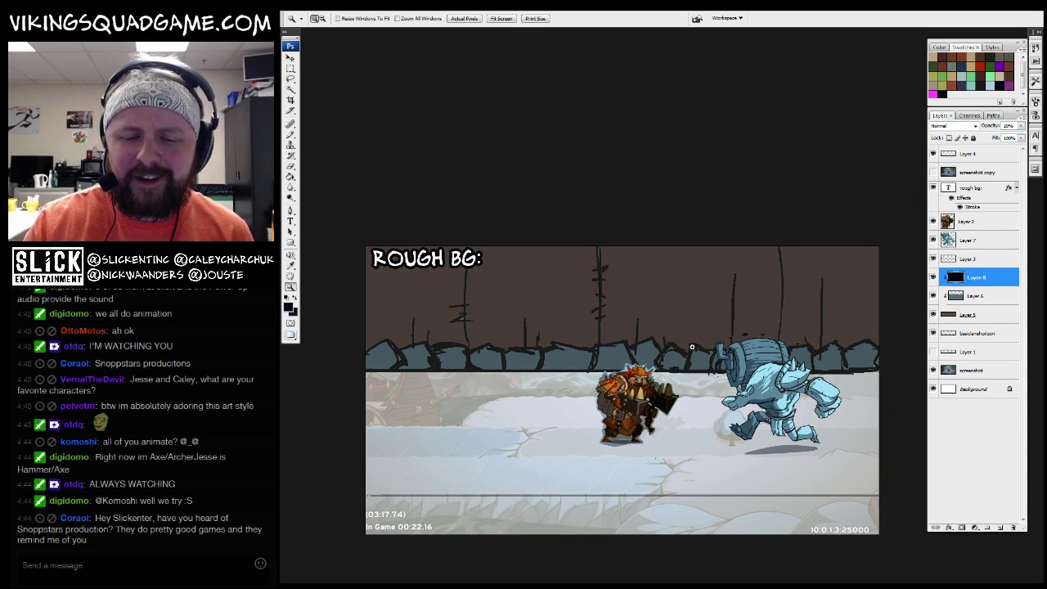
left_click(694, 347)
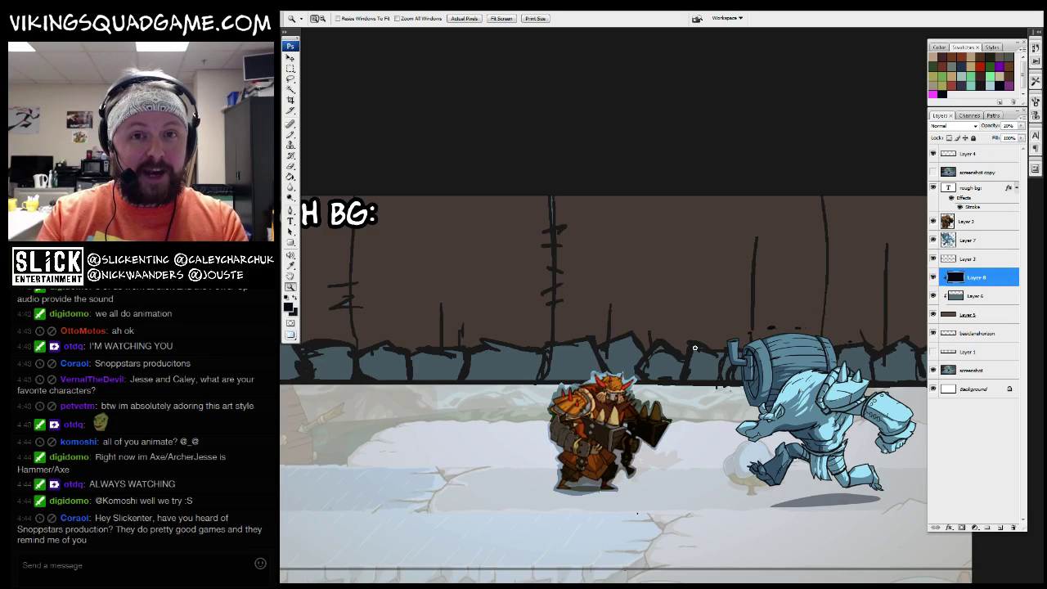
key("l")
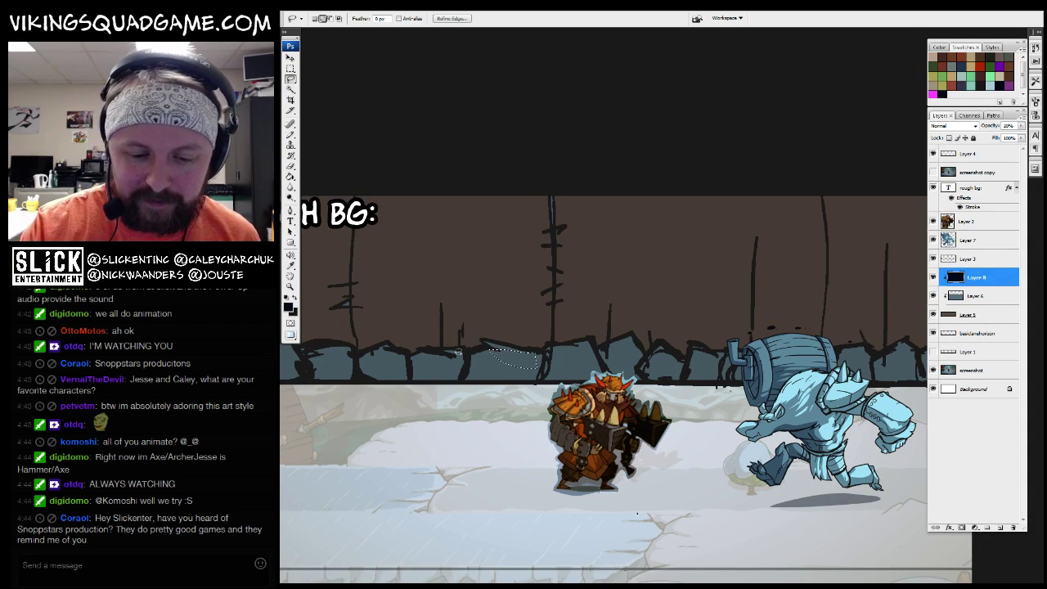
left_click_drag(412, 363, 482, 354)
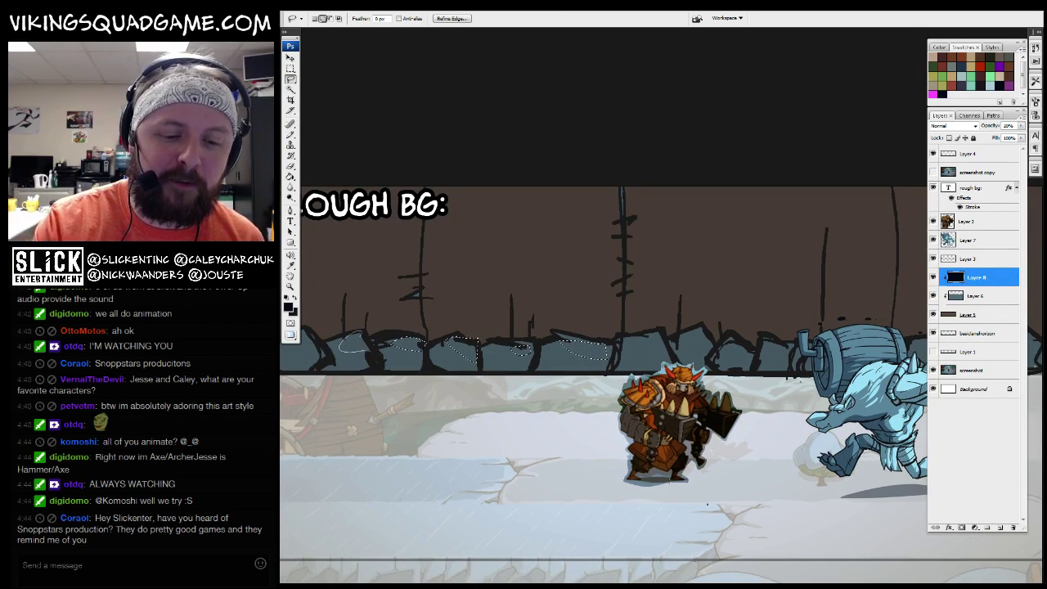
left_click_drag(462, 220, 464, 288)
mouse_move(398, 231)
left_mouse_down()
mouse_move(464, 253)
mouse_move(406, 269)
left_mouse_up()
left_click_drag(550, 215, 615, 346)
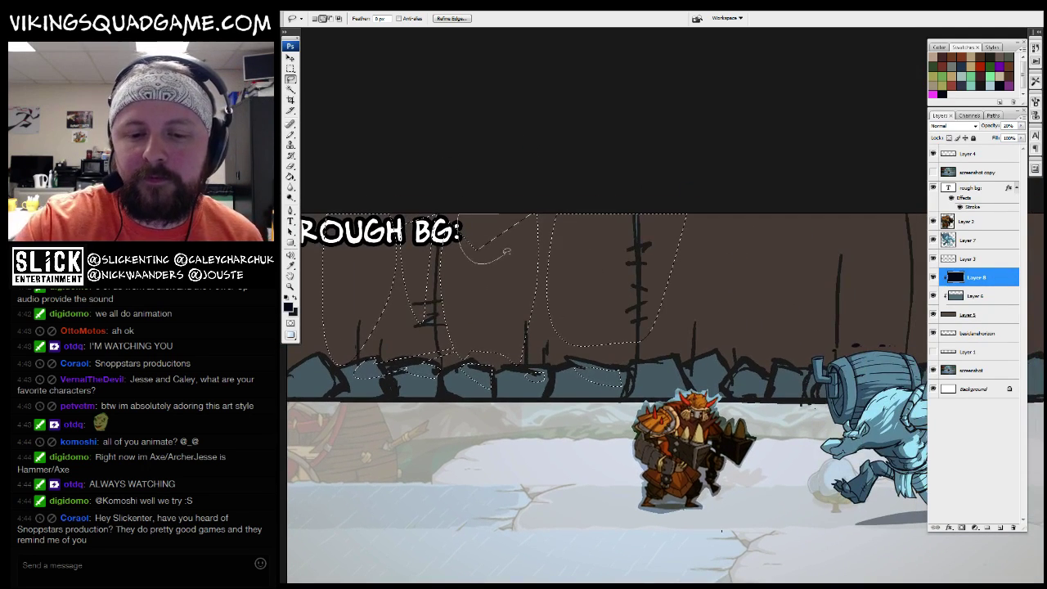
scroll(507, 252, "right", 5)
scroll(507, 252, "up", 2)
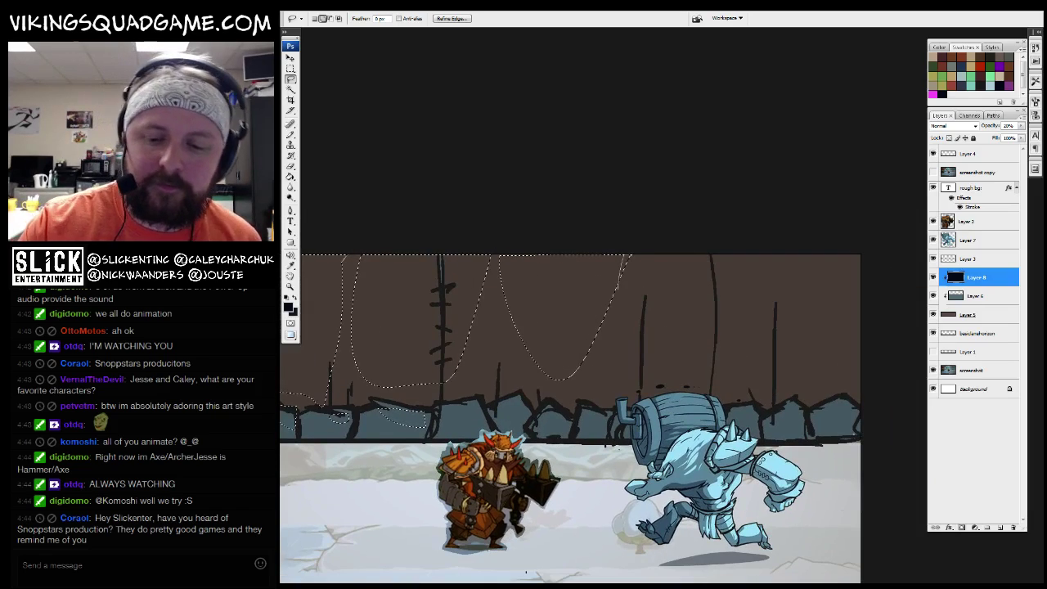
key("ctrl+d")
Lasso and clear the remaining light patches from the shadow on the stones and wall around and behind the creature
key("ctrl+0")
key("b")
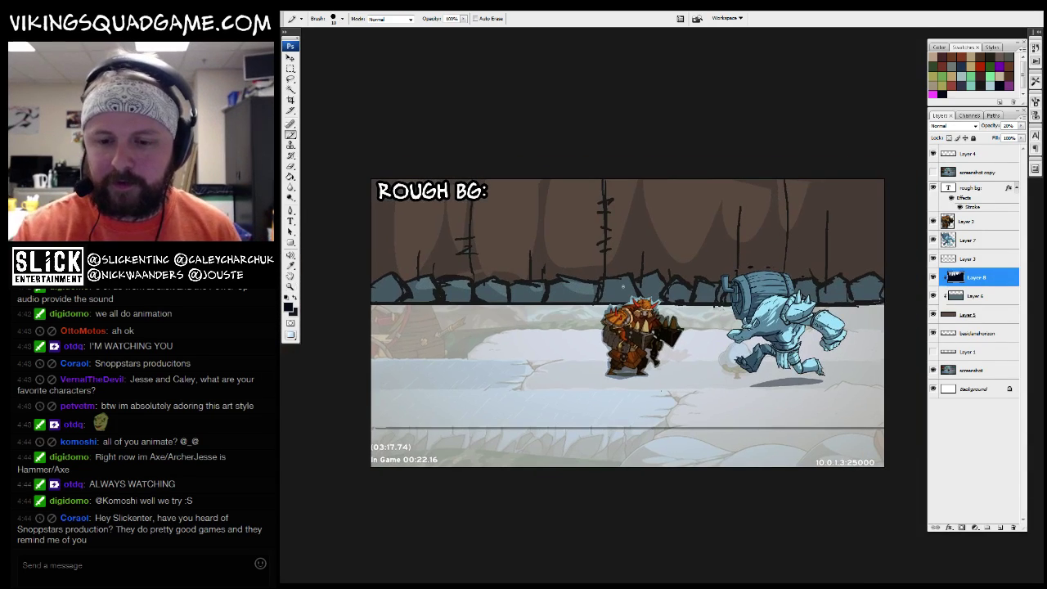
key("l")
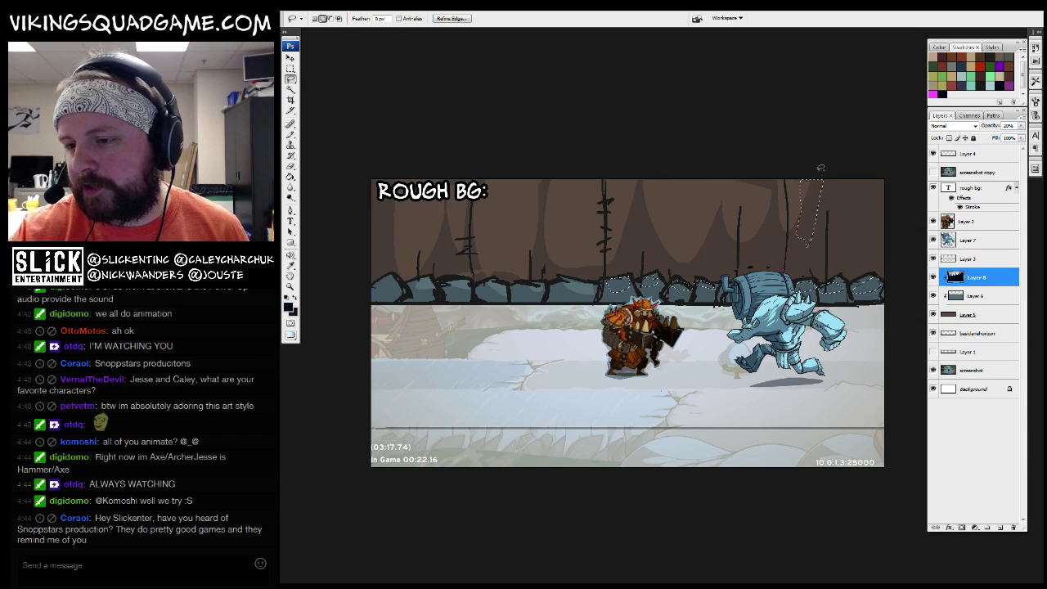
mouse_move(820, 168)
left_mouse_down()
mouse_move(828, 196)
mouse_move(874, 242)
left_mouse_up()
mouse_move(759, 215)
left_mouse_down()
mouse_move(760, 195)
mouse_move(738, 184)
left_mouse_up()
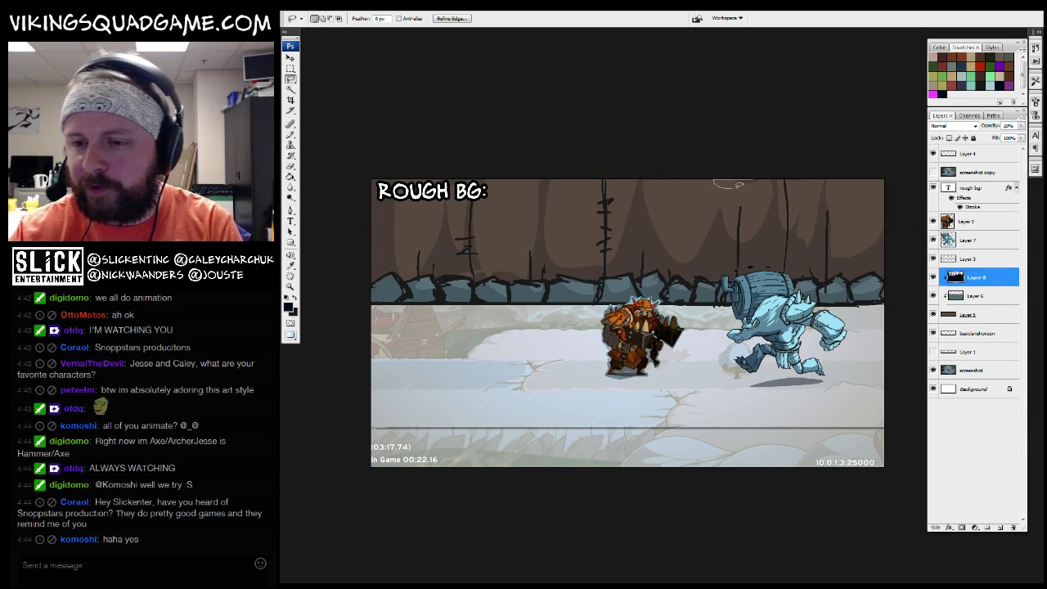
Choose a dark brown and fill a new layer beneath the brown wall layer with it as the floor
key("ctrl+minus")
key("g")
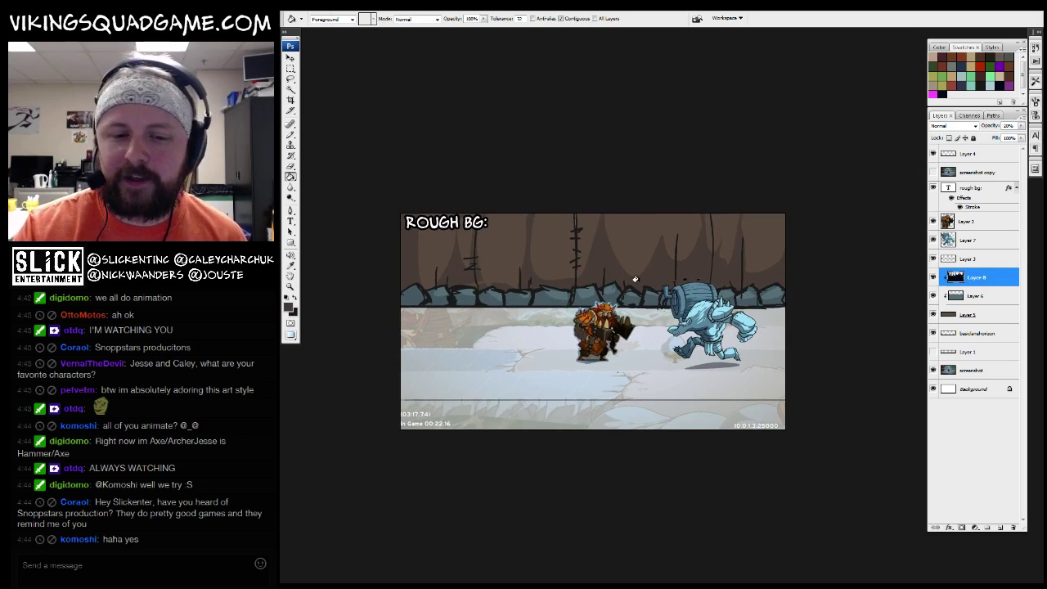
left_click(288, 307)
left_click(400, 455)
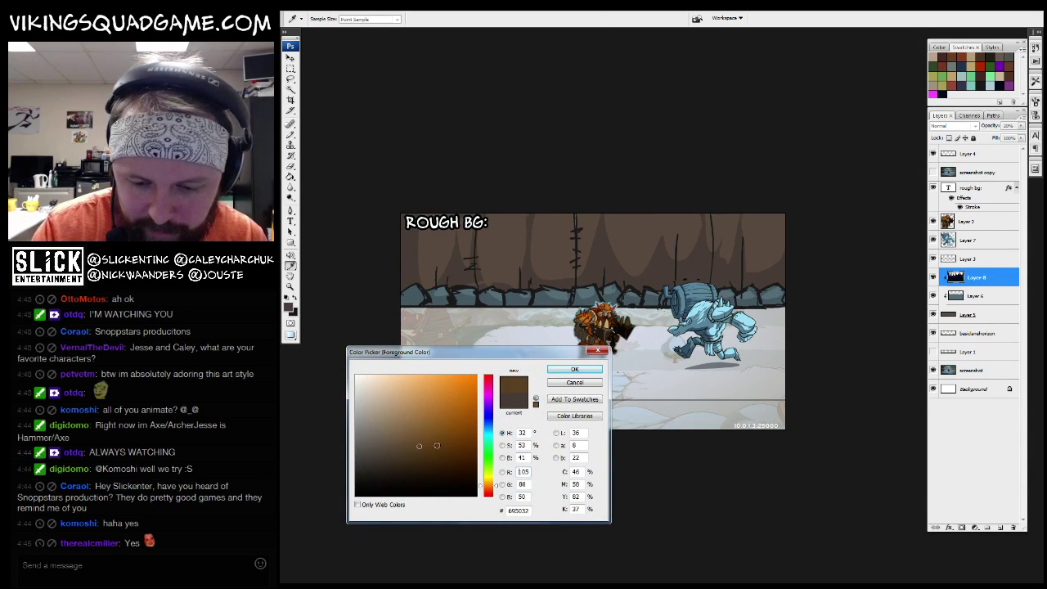
left_click(574, 369)
left_click(980, 295)
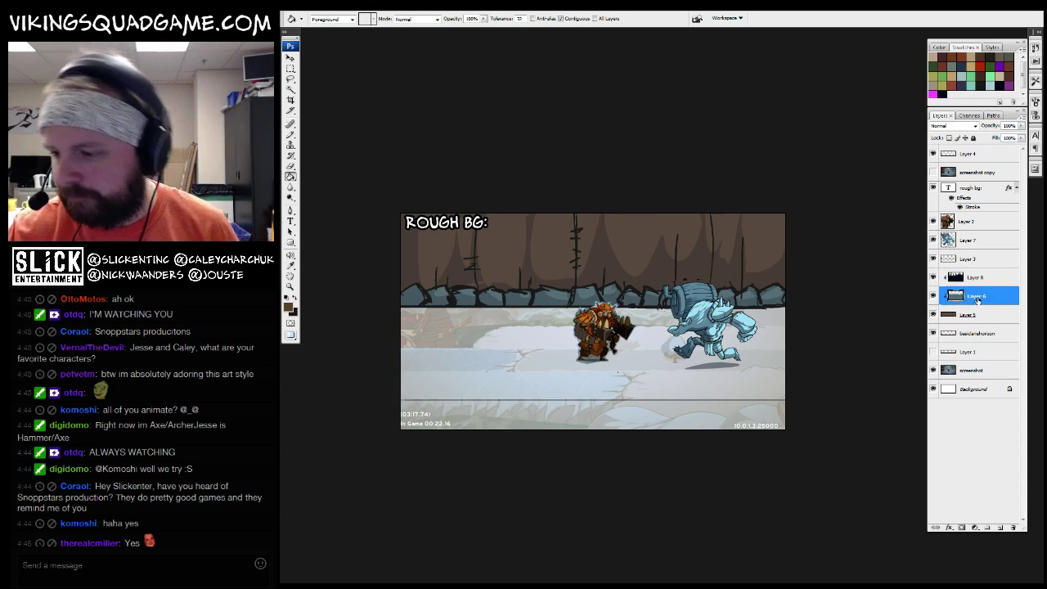
left_click(970, 332)
left_click(1007, 526)
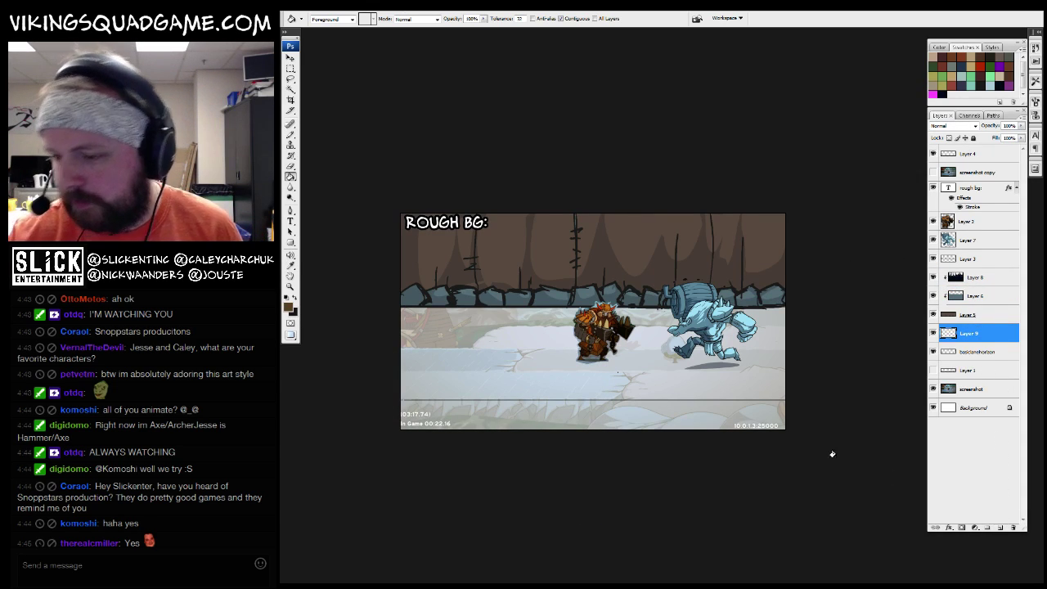
left_click(626, 347)
key("z")
left_click(636, 380, "alt")
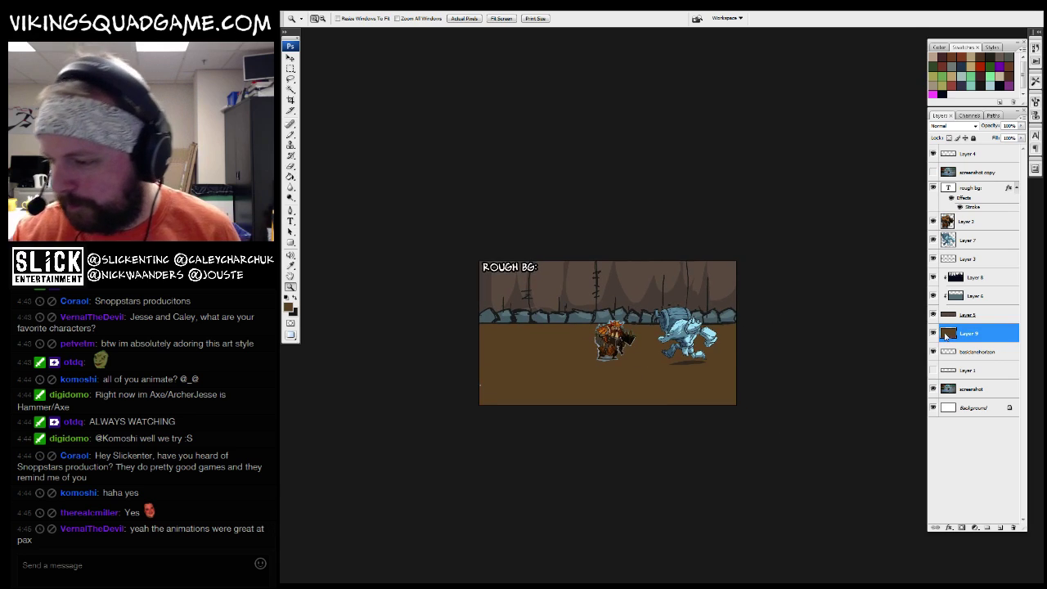
Move the lane horizon line layer above the viking layer so its line lies over the brown floor
left_click_drag(1019, 127, 1023, 137)
key("b")
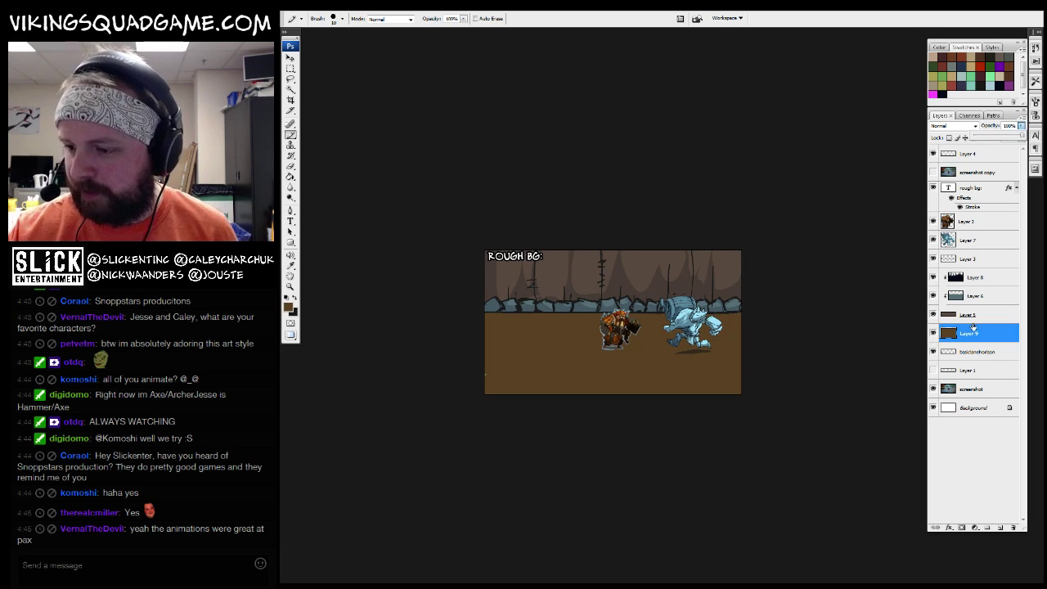
left_click(960, 257)
left_click(969, 370)
left_click(972, 352)
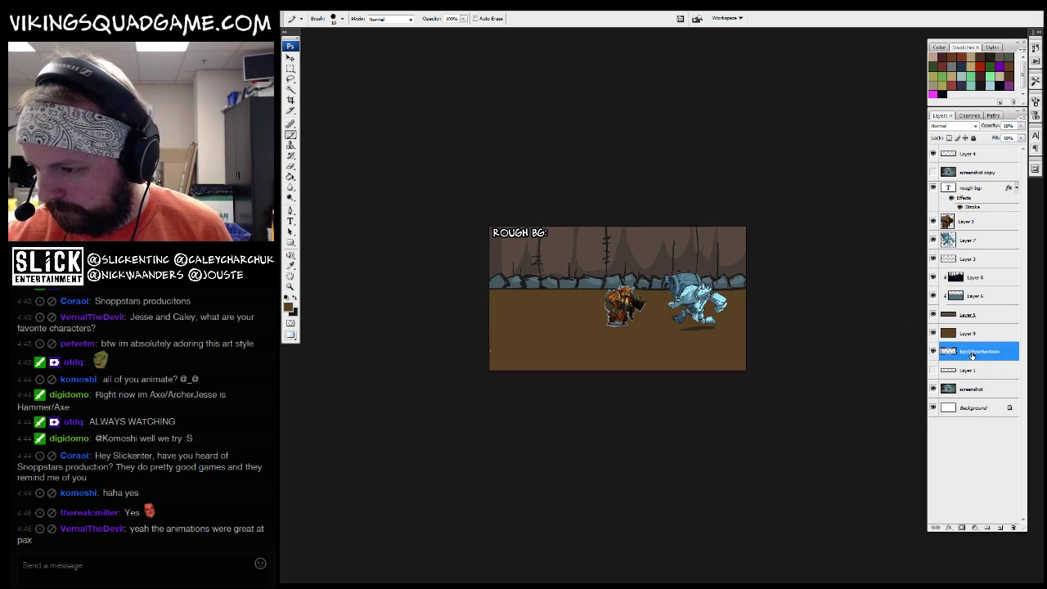
left_click_drag(971, 354, 973, 222)
key("z")
left_click(697, 329)
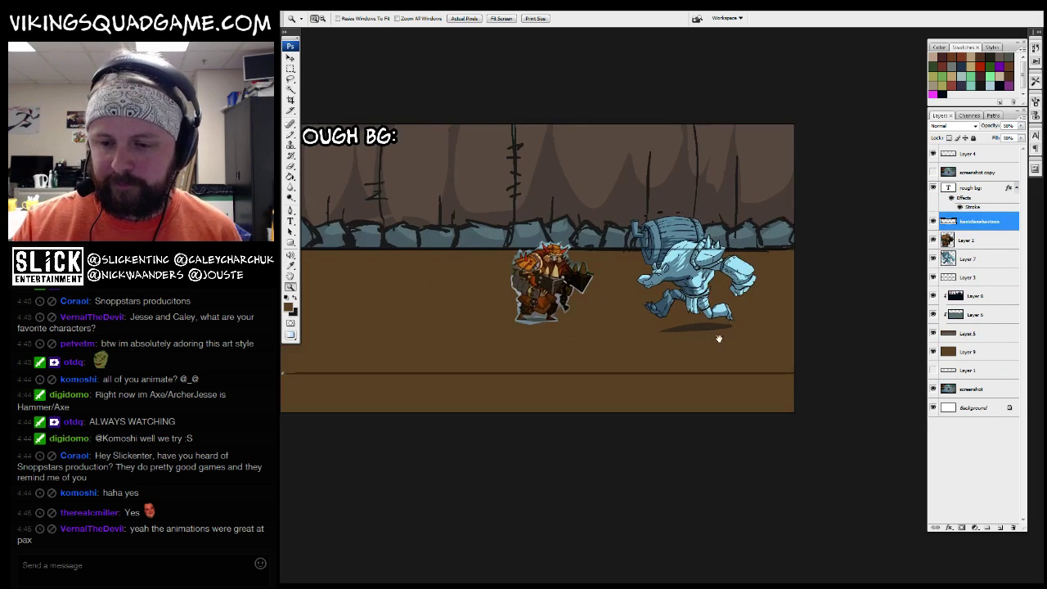
Select the stone wall sketch layer with black as the drawing colour and frame the wall base around the viking
key("b")
left_click_drag(719, 337, 898, 282)
left_click(943, 278)
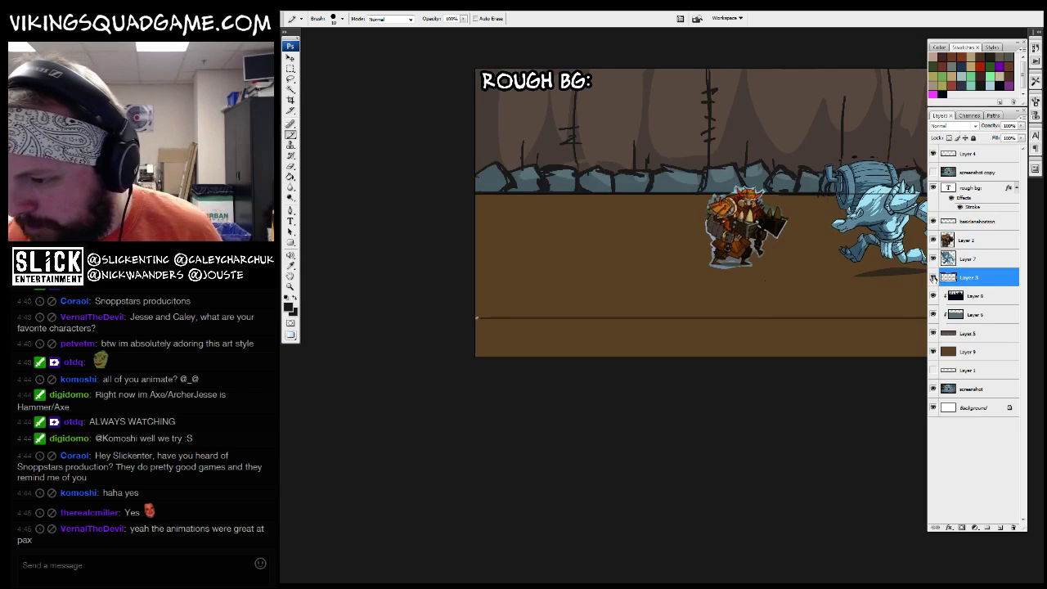
key("z")
left_click(650, 355, "alt")
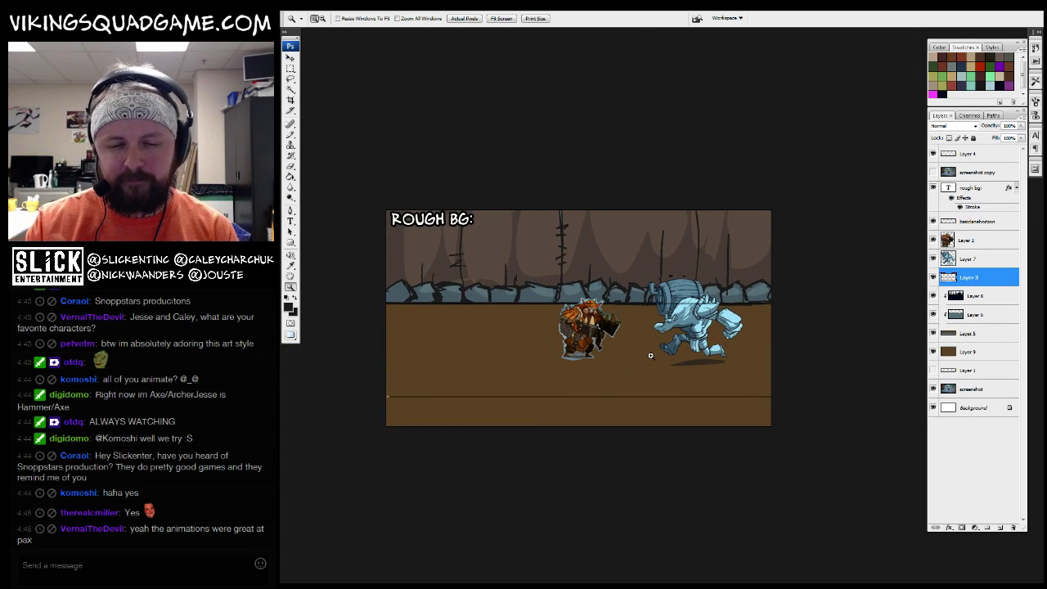
left_click_drag(599, 346, 622, 371)
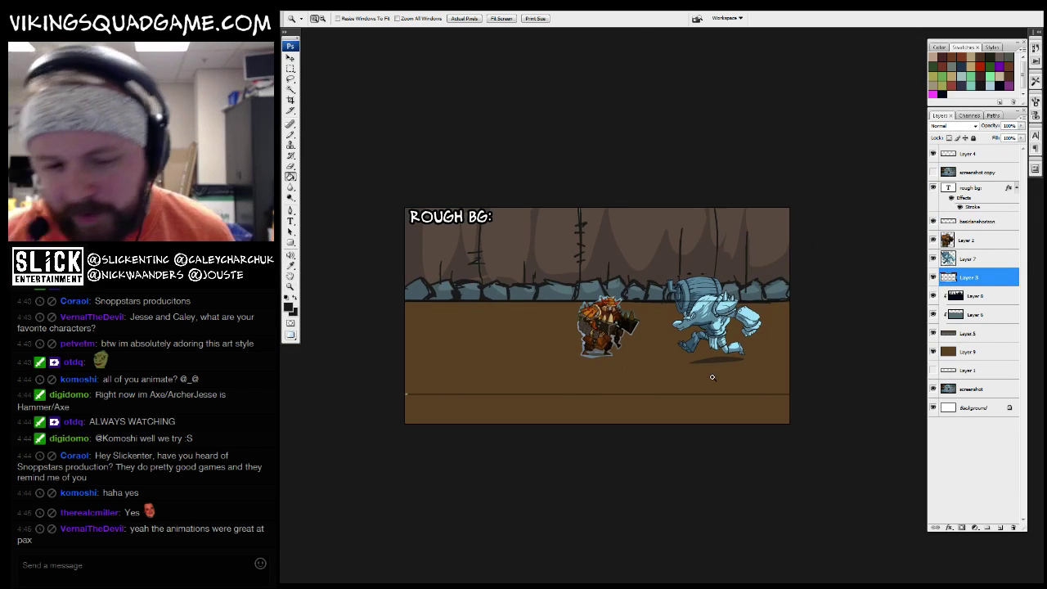
left_click(658, 303)
left_click(658, 303)
left_click_drag(552, 327, 732, 402)
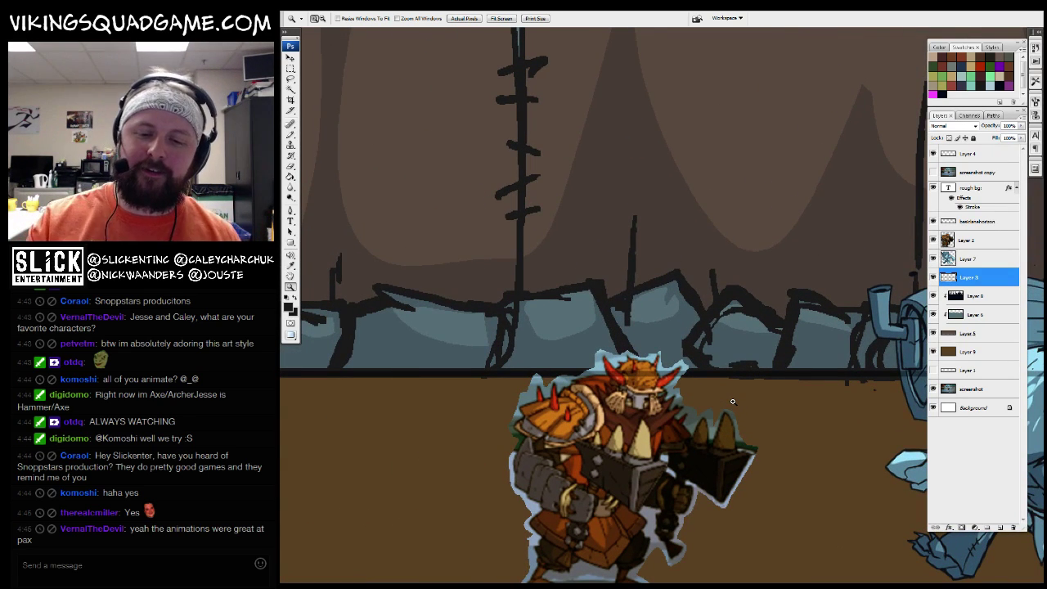
Draw a long black vertical post line on the brown wall between the existing stitched posts near the viking
left_click_drag(564, 307, 691, 345)
key("b")
left_click(934, 279)
left_click(934, 279)
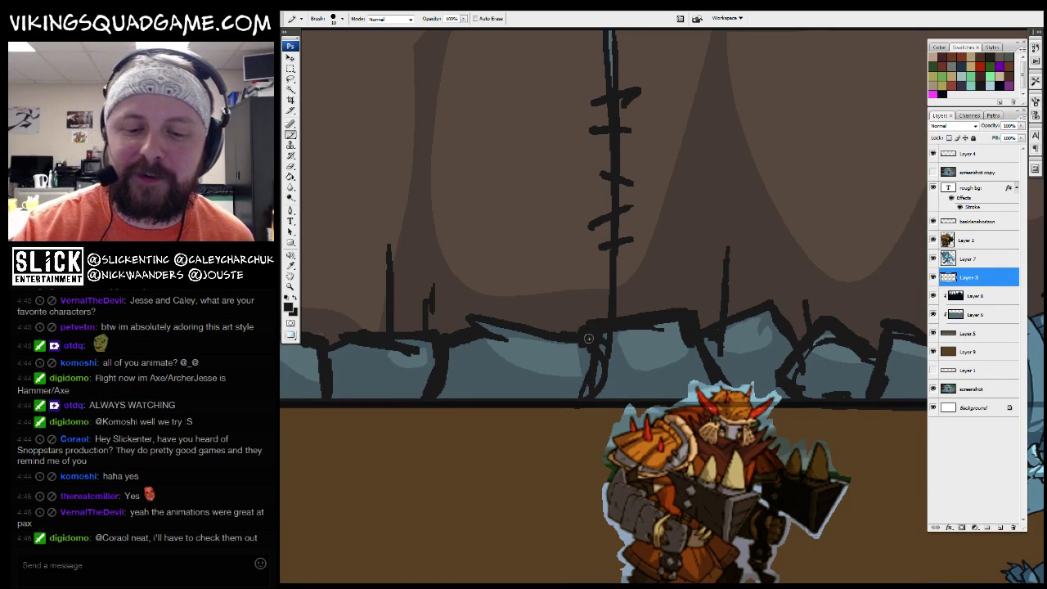
left_click_drag(463, 328, 648, 365)
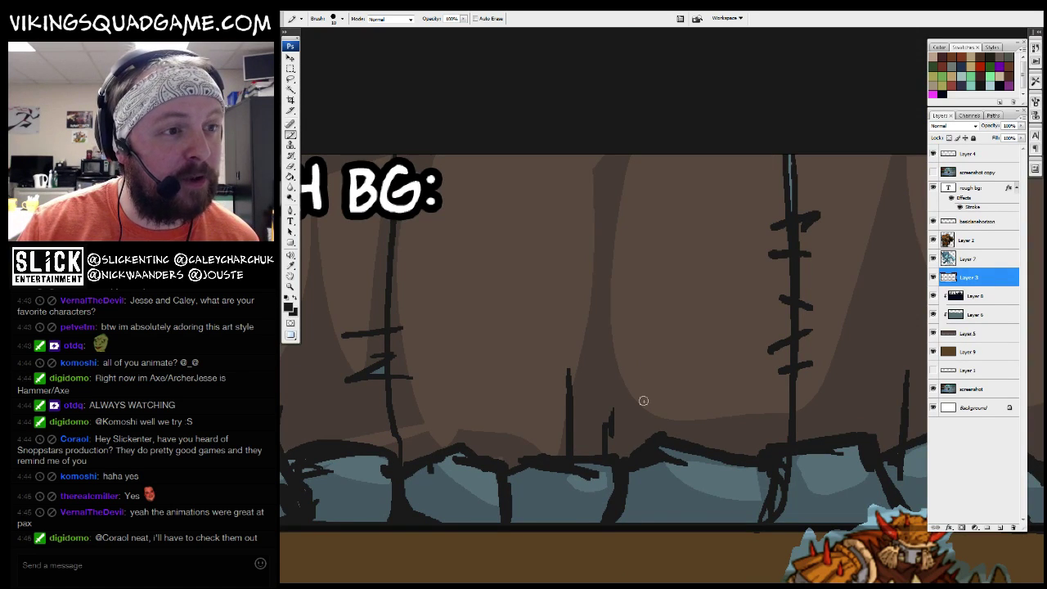
left_click_drag(638, 383, 611, 340)
key("ctrl+minus")
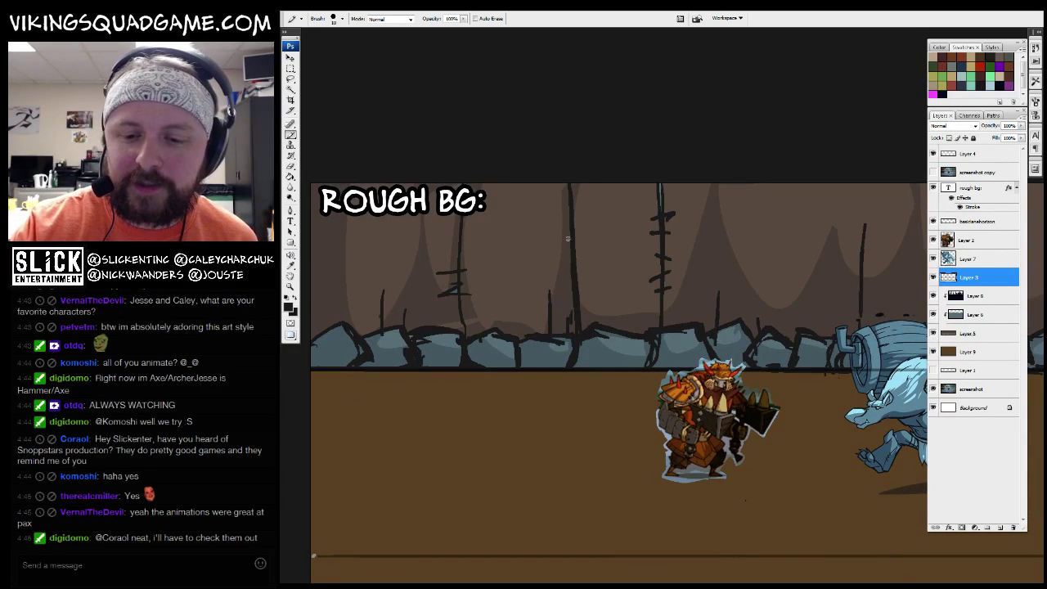
Add short cross ticks to the wall's plain post lines and sketch further ticked posts from the viking across to the creature
left_click_drag(570, 281, 472, 280)
key("z")
left_click_drag(622, 278, 633, 297)
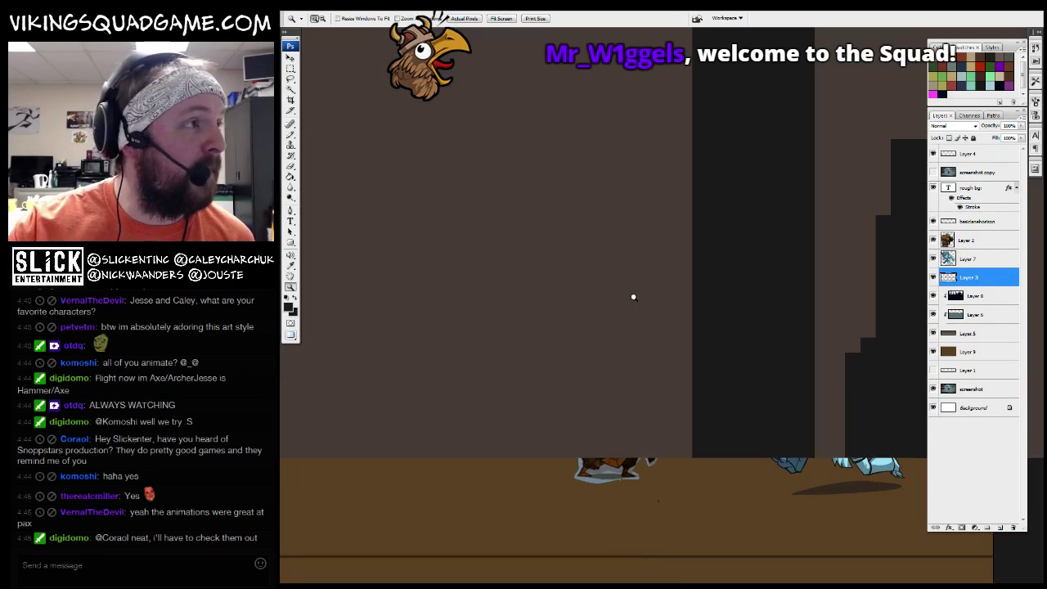
left_click(684, 272, "alt")
right_click(717, 303)
left_click(760, 327)
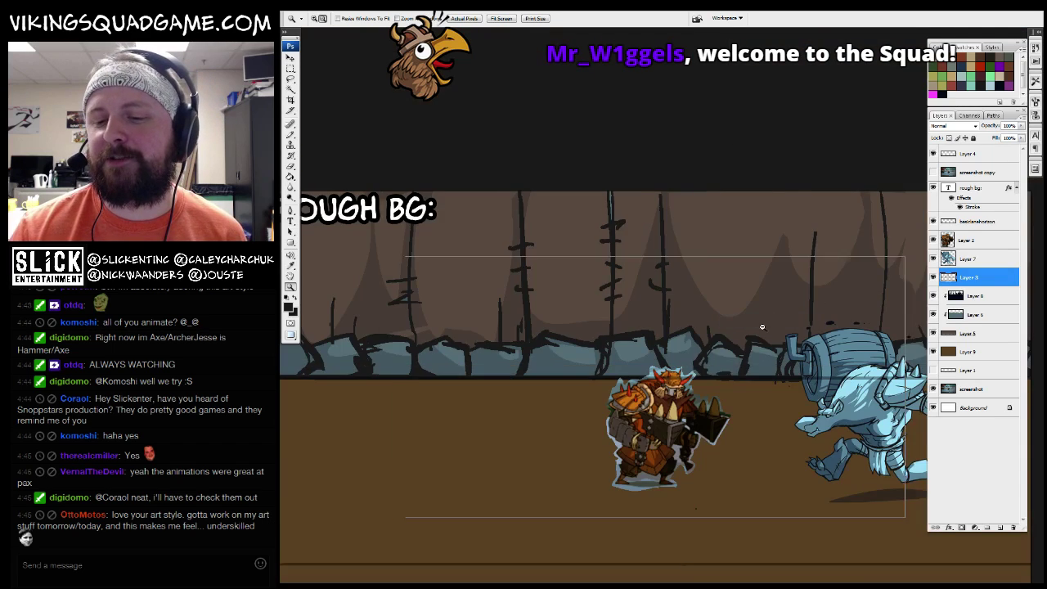
left_click(617, 282, "alt")
left_click(617, 282)
key("b")
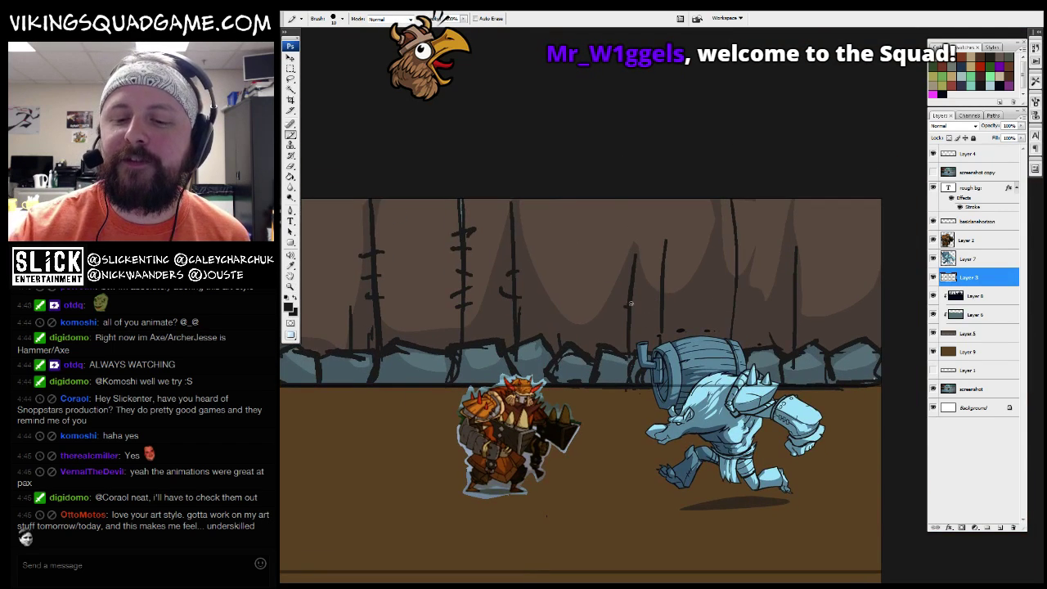
key("ctrl+minus")
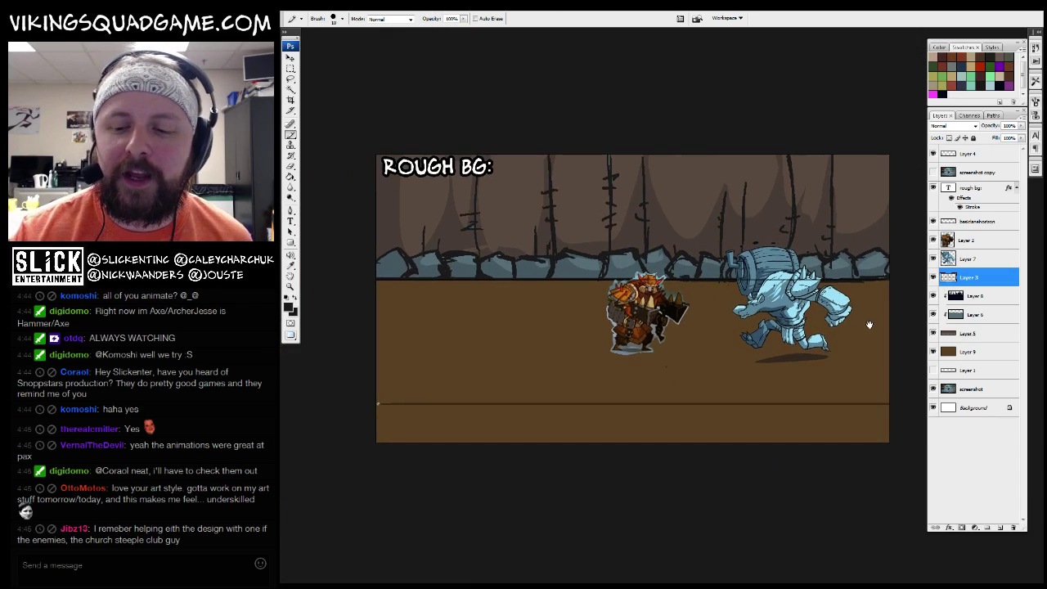
Move the lane horizon line layer beneath the viking and creature layers so its lines run behind both characters
key("f")
left_click(974, 260)
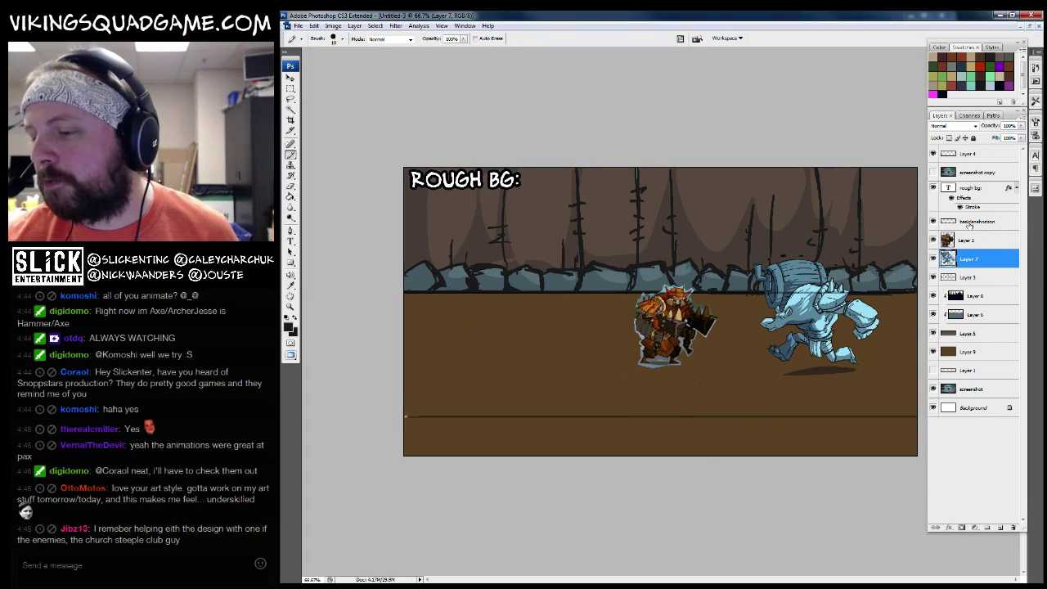
left_click_drag(973, 222, 975, 267)
key("f")
key("f")
key("f")
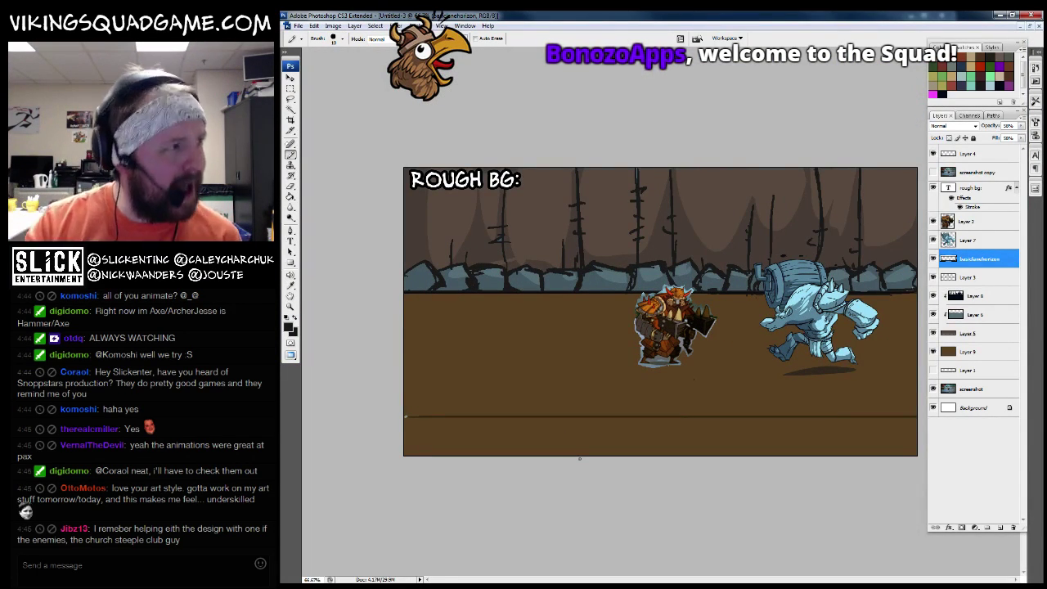
key("f")
left_click_drag(716, 307, 647, 289)
left_click_drag(685, 357, 718, 308)
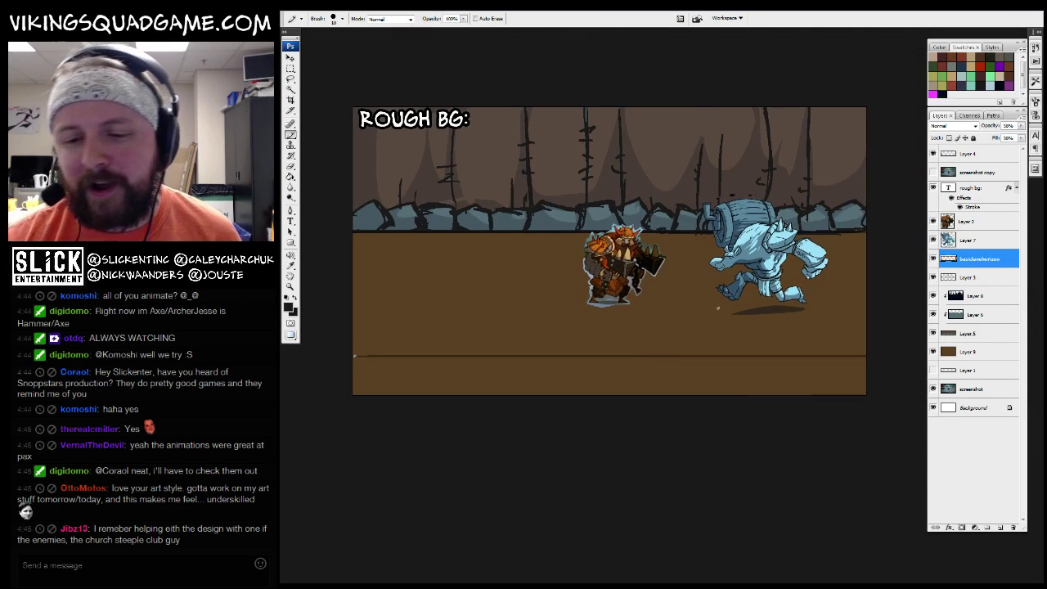
Add a layer clipped to the brown floor layer, fill it with very dark navy and set its opacity to 40%
left_click(969, 295)
left_click(969, 314)
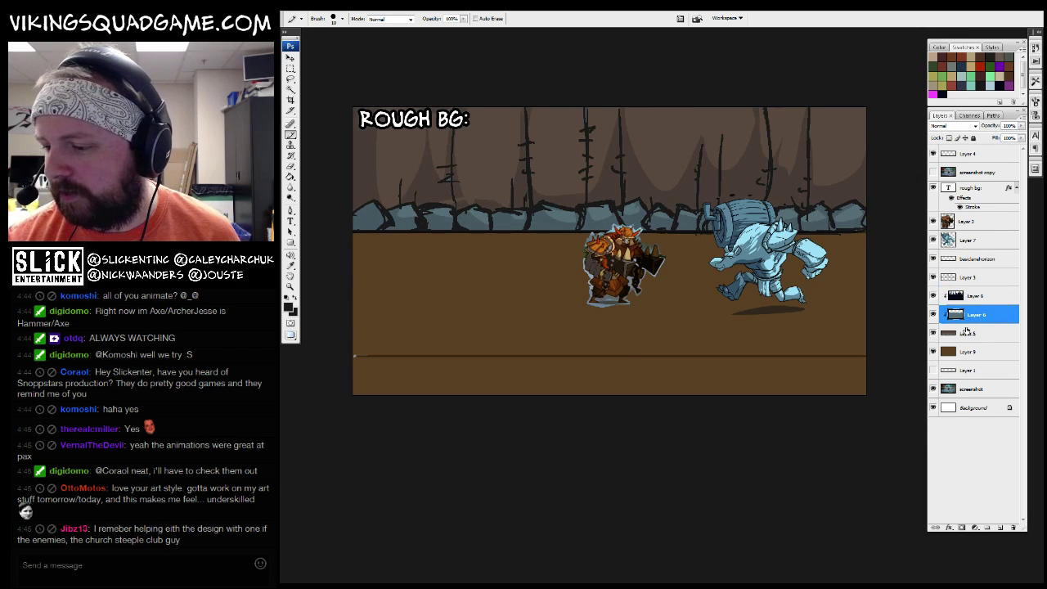
left_click(948, 333)
left_click(970, 352)
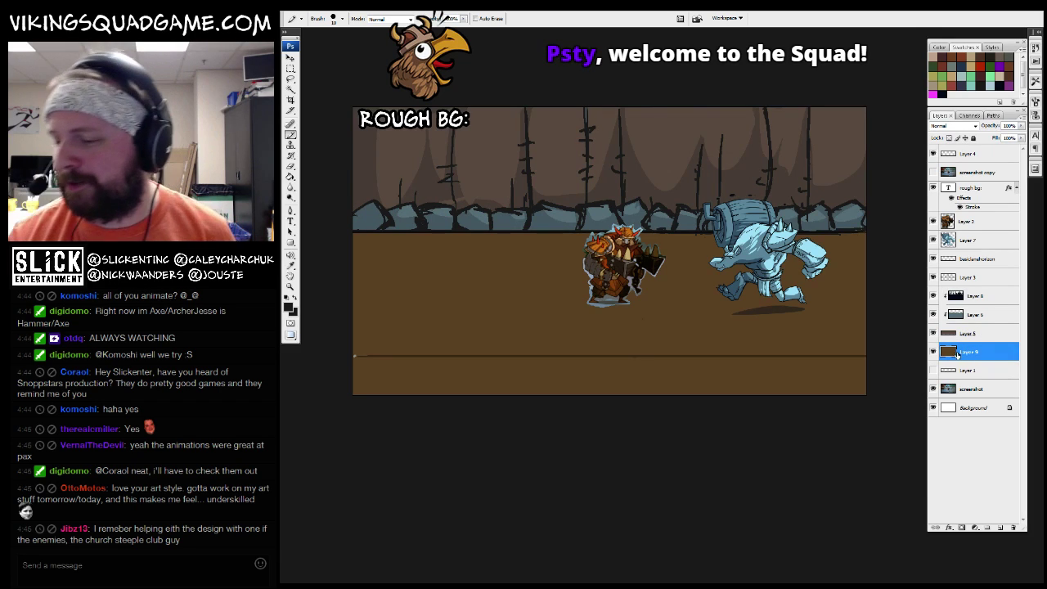
left_click(999, 528)
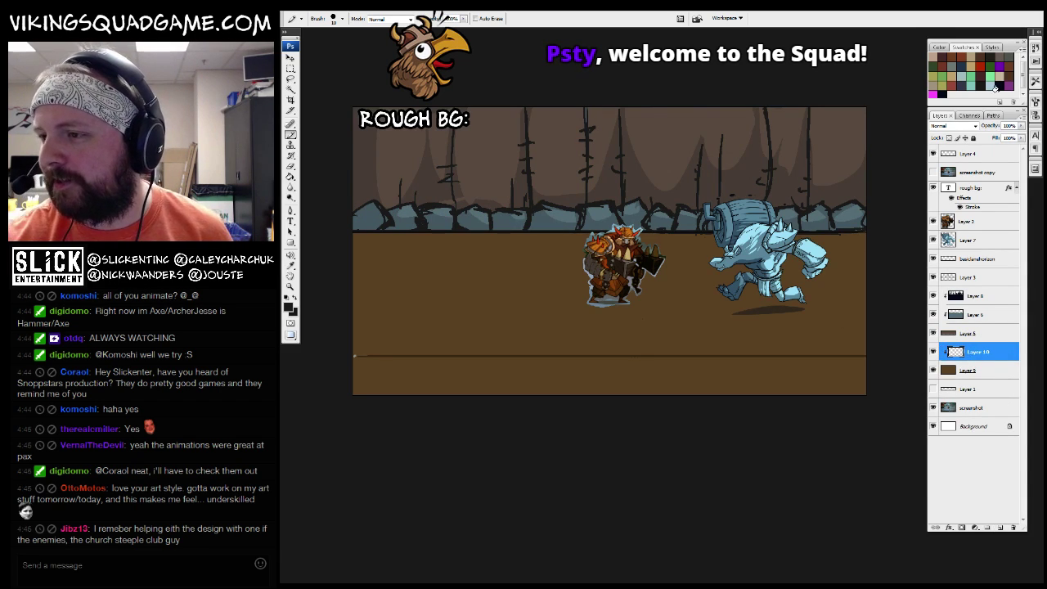
key("g")
left_click(762, 304)
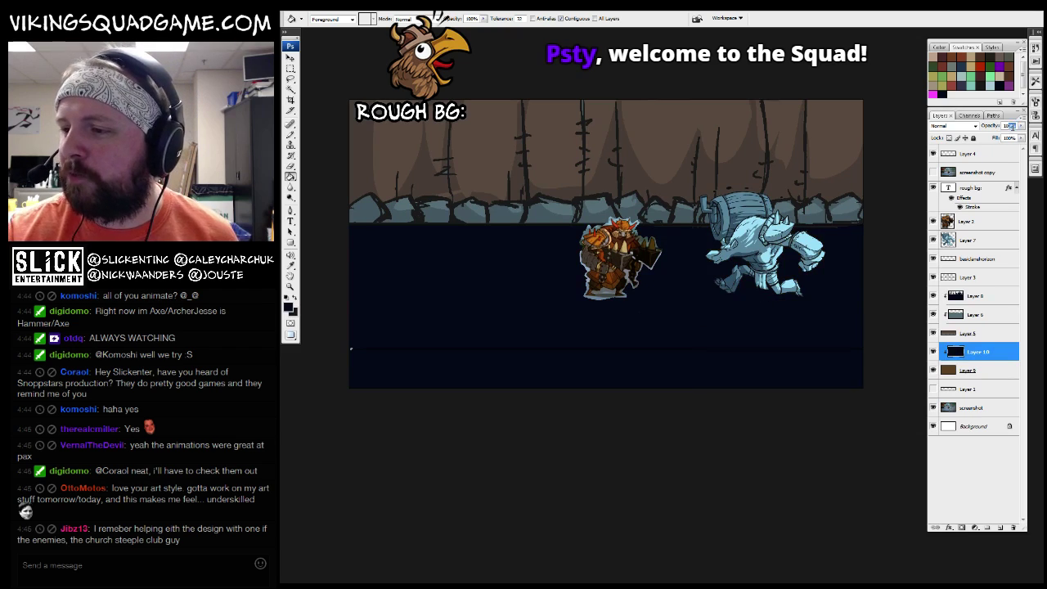
type("40")
key("Return")
Clear the dark shade from the floor between the wall base and the lower lane line, keeping the front strip dark
key("m")
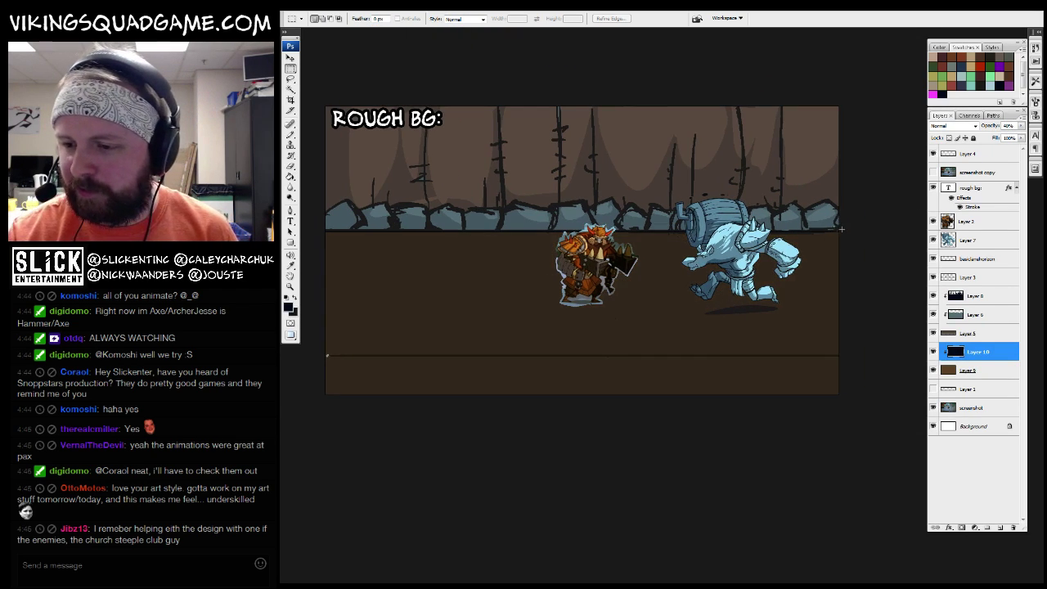
key("Delete")
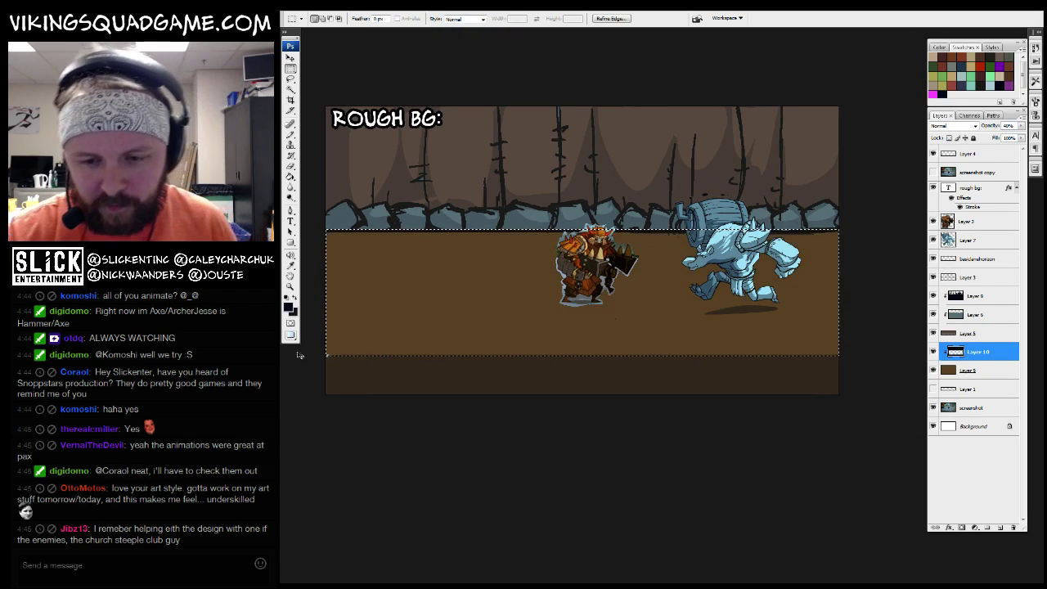
key("z")
left_click(768, 331, "alt")
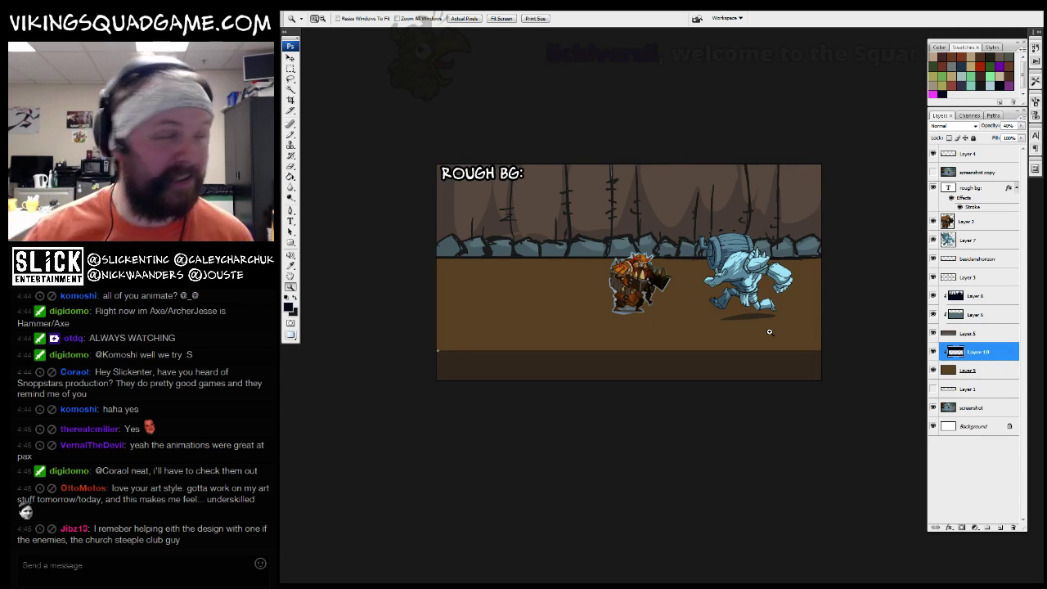
scroll(769, 331, "down", 1)
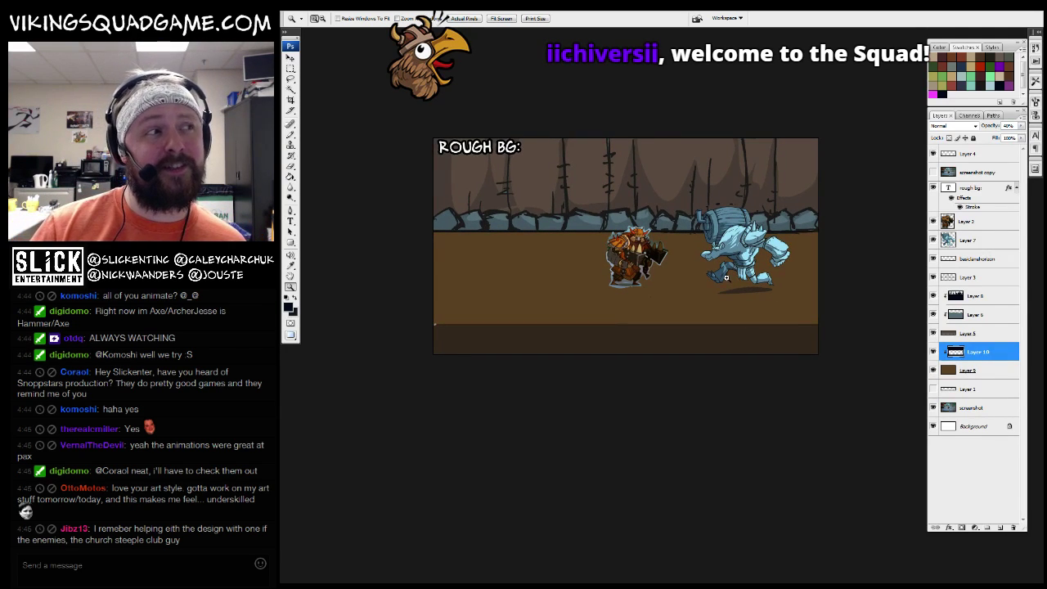
Switch to the prop sheet document and examine its huts, posts, furniture and signs against the rough background
key("f")
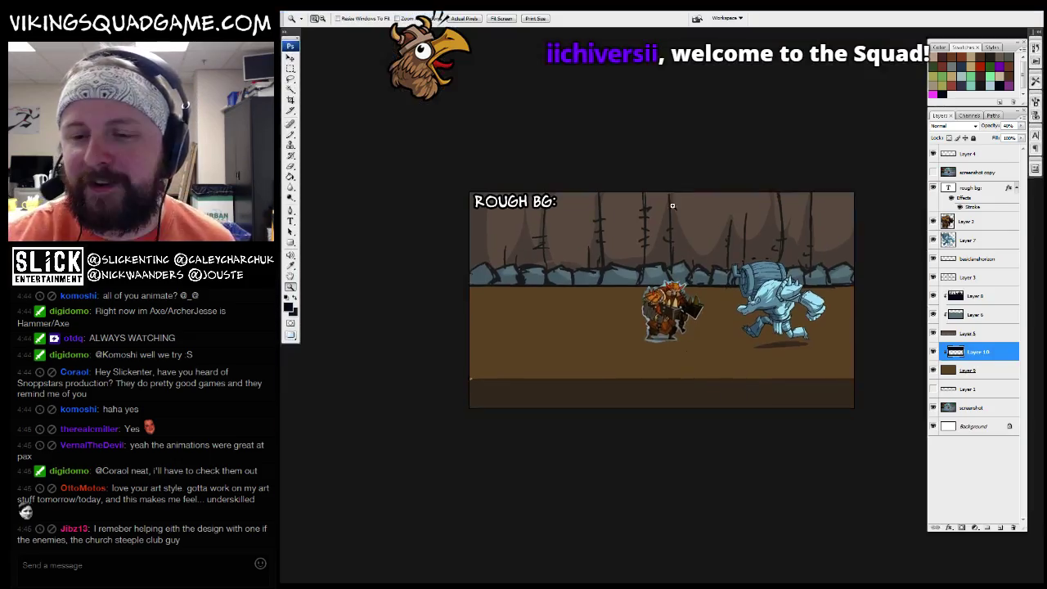
key("ctrl+Tab")
key("ctrl+Tab")
left_click_drag(707, 197, 682, 335)
left_click(682, 335, "alt")
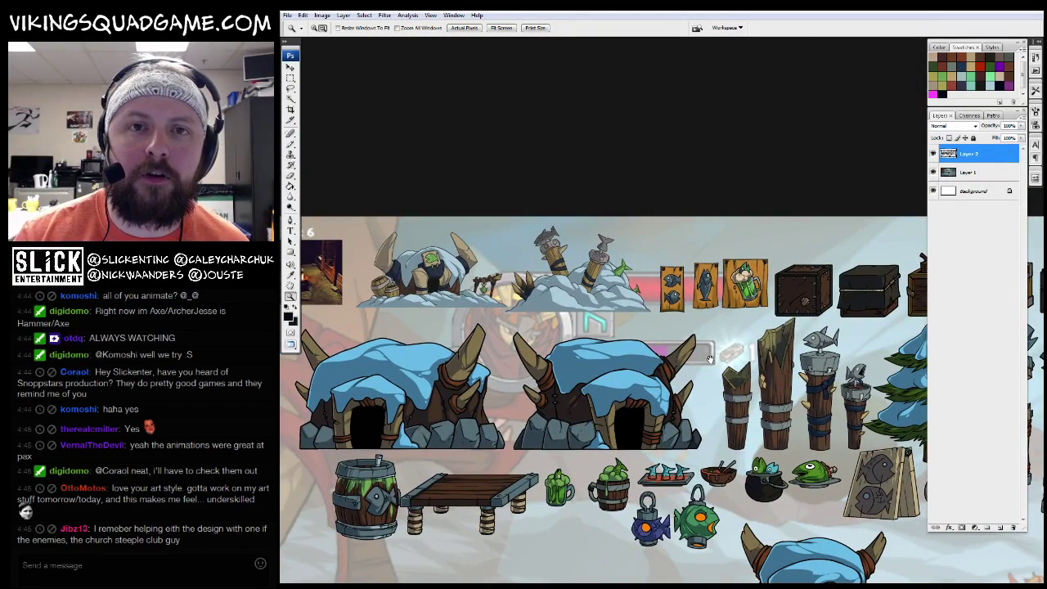
key("v")
left_click_drag(671, 379, 688, 370)
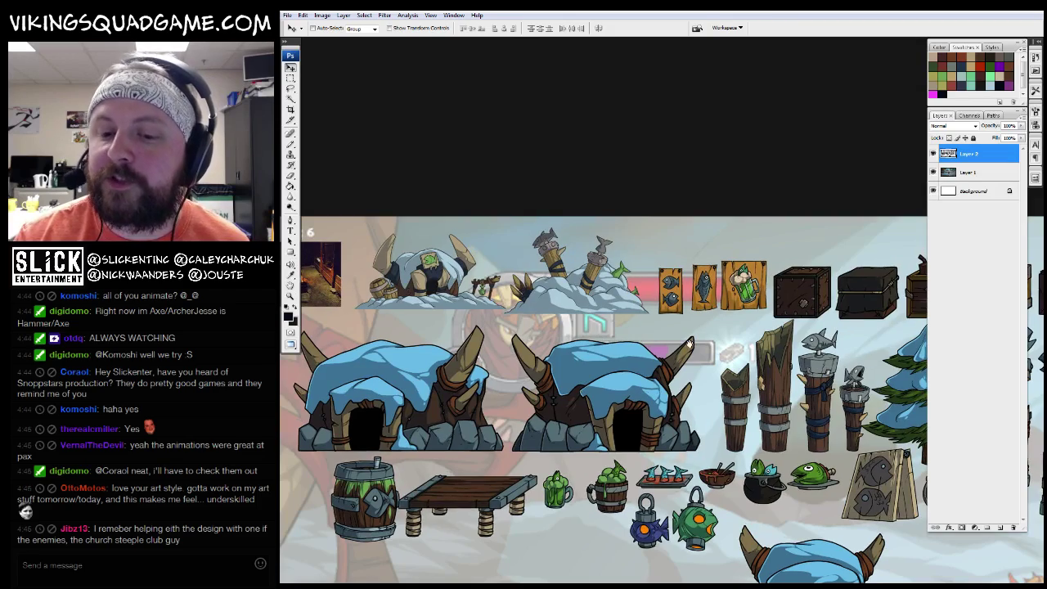
key("f")
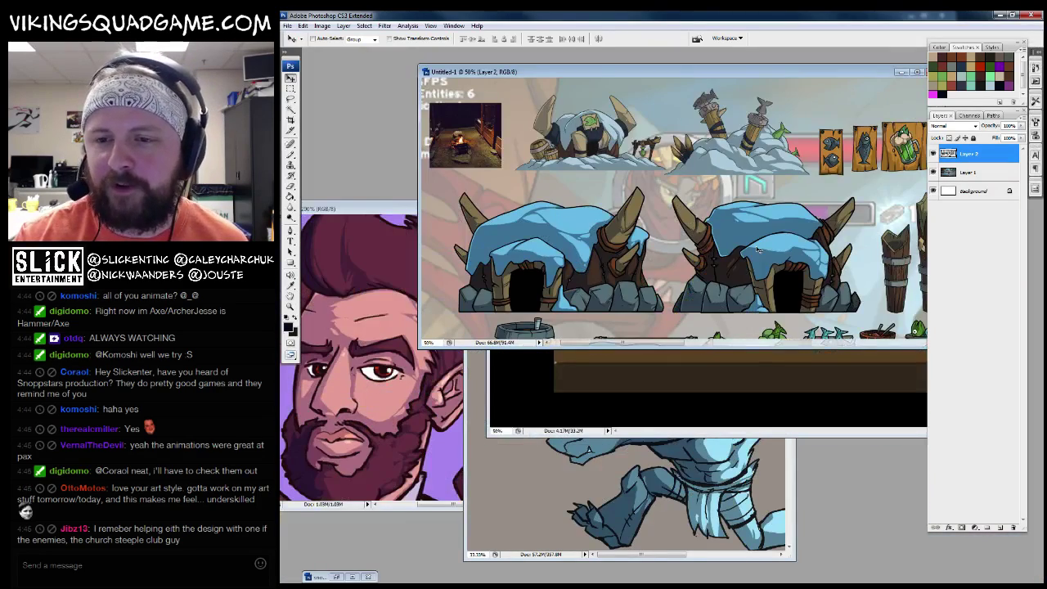
left_click(784, 382)
key("f")
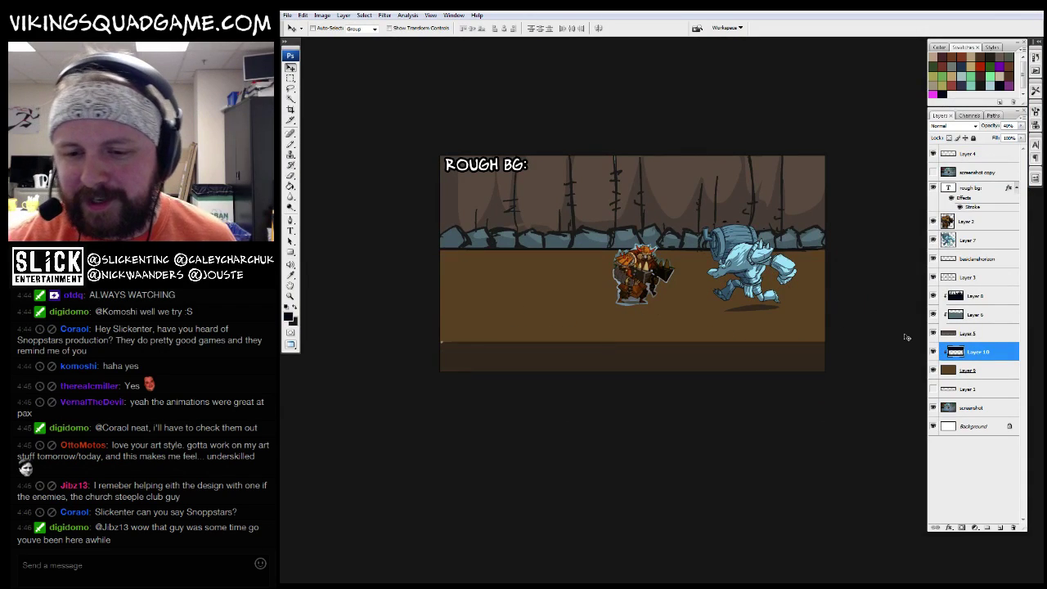
key("f")
left_click(744, 93)
key("f")
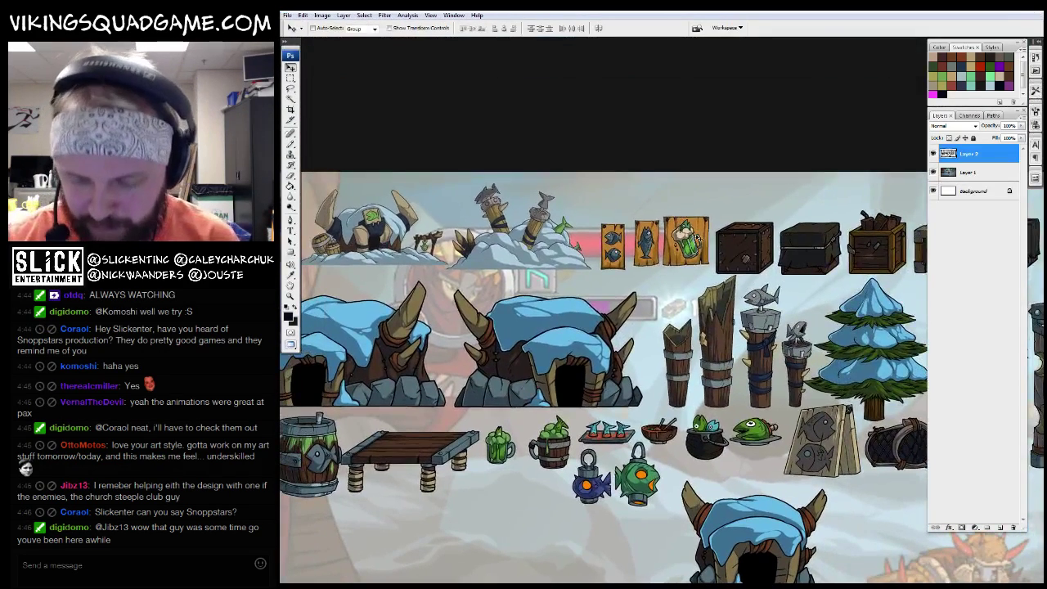
Select the two fish signs and the beer mug sign on the prop sheet with one rectangular marquee
key("z")
left_click(674, 222)
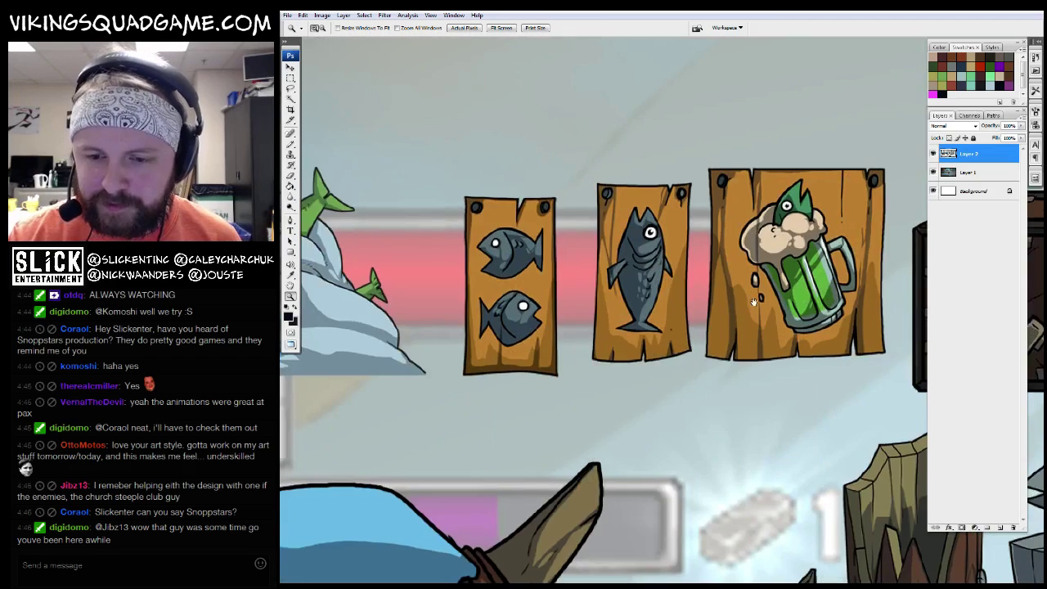
key("m")
left_click_drag(769, 161, 377, 452)
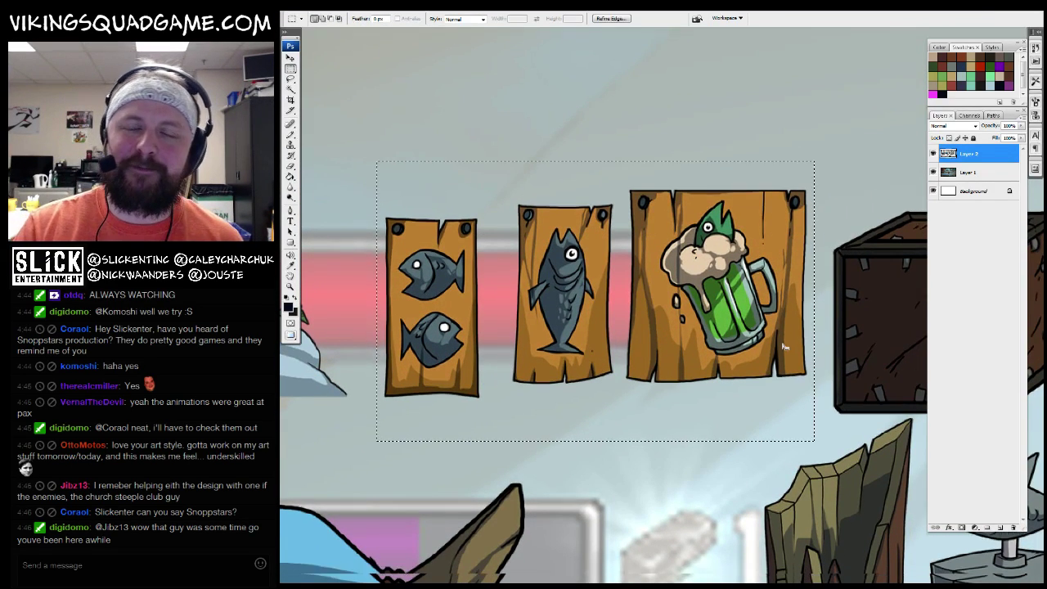
Copy the three signs into the rough background, place their layer above the stone wall sketch and hang them beside the title
key("f")
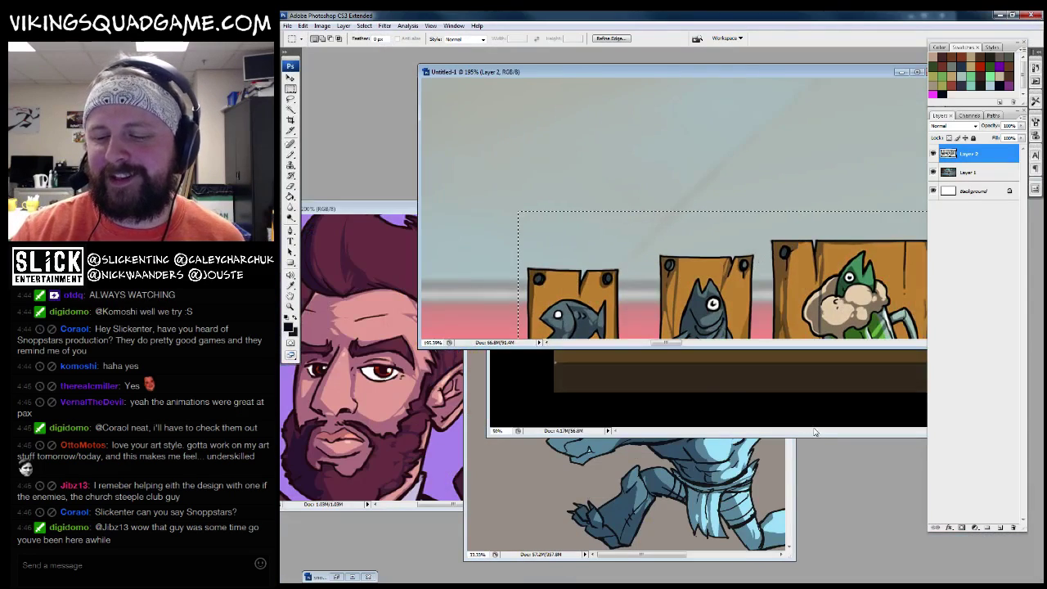
left_click(815, 432)
key("f")
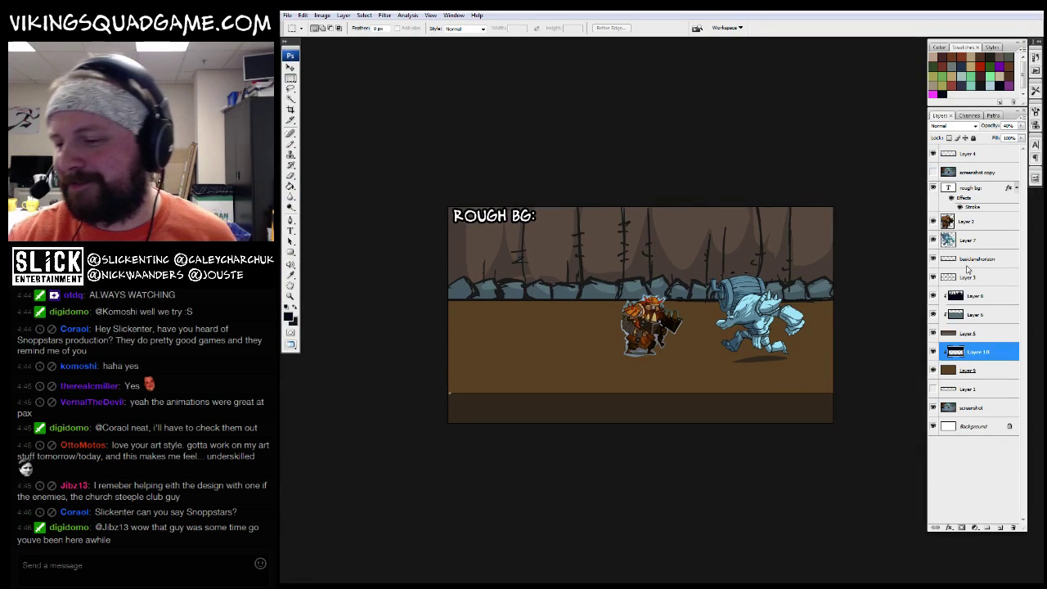
left_click(973, 333)
key("ctrl+alt+shift+e")
key("v")
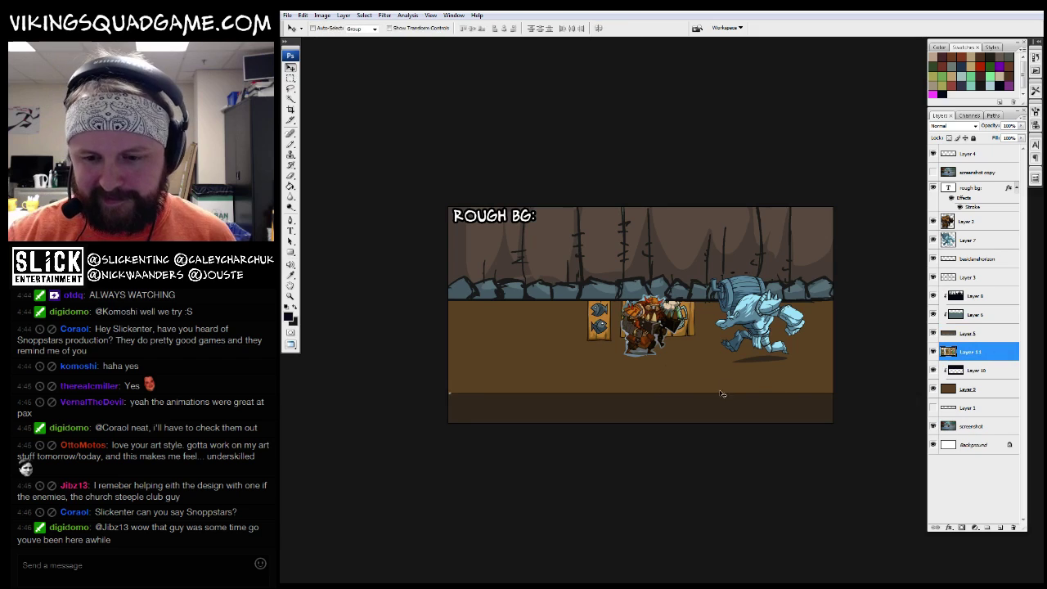
left_click_drag(972, 352, 989, 278)
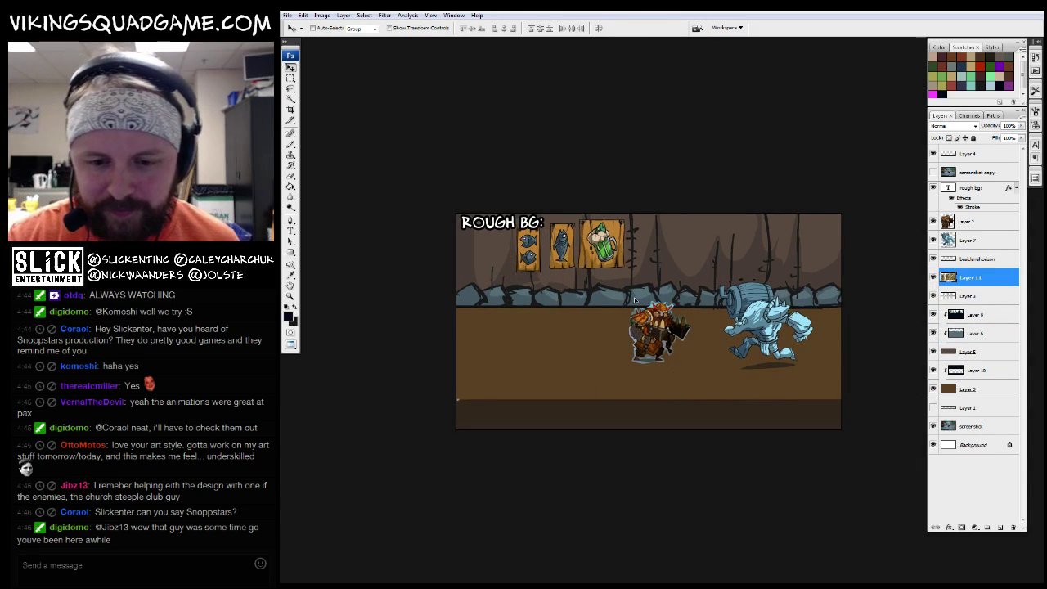
Scale the signs down and space them along the wall, with the mug sign above the viking and the fish signs under the title
key("z")
left_click_drag(630, 303, 636, 307)
right_click(654, 295)
left_click(683, 297)
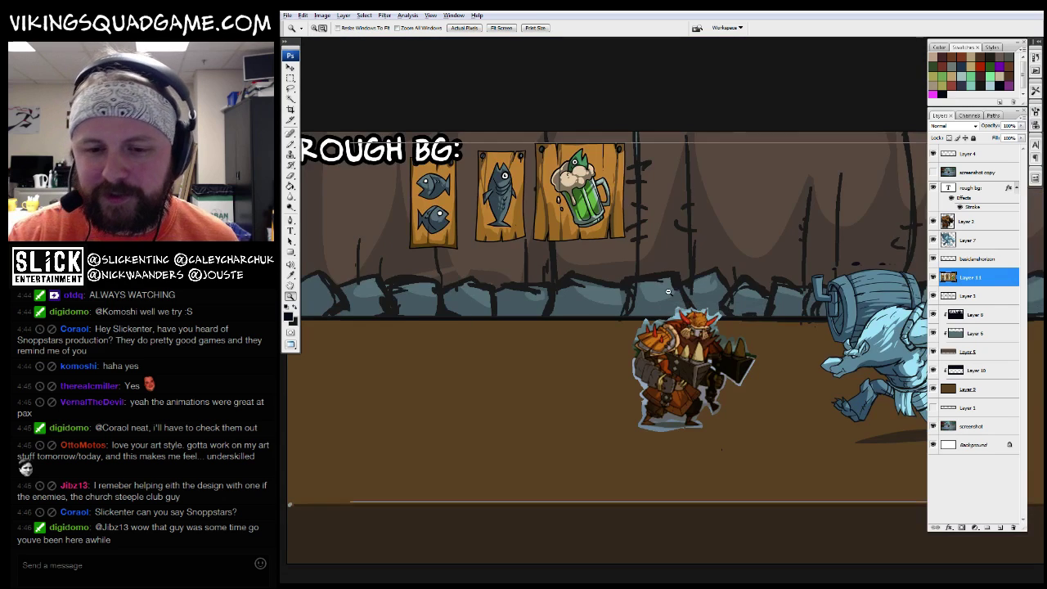
key("ctrl+t")
left_click_drag(630, 174, 658, 266)
key("Return")
key("z")
key("m")
key("z")
key("ctrl+minus")
Check what the wall, stone and floor layers contain, toggling the wall sketch layer's visibility
left_click(973, 333)
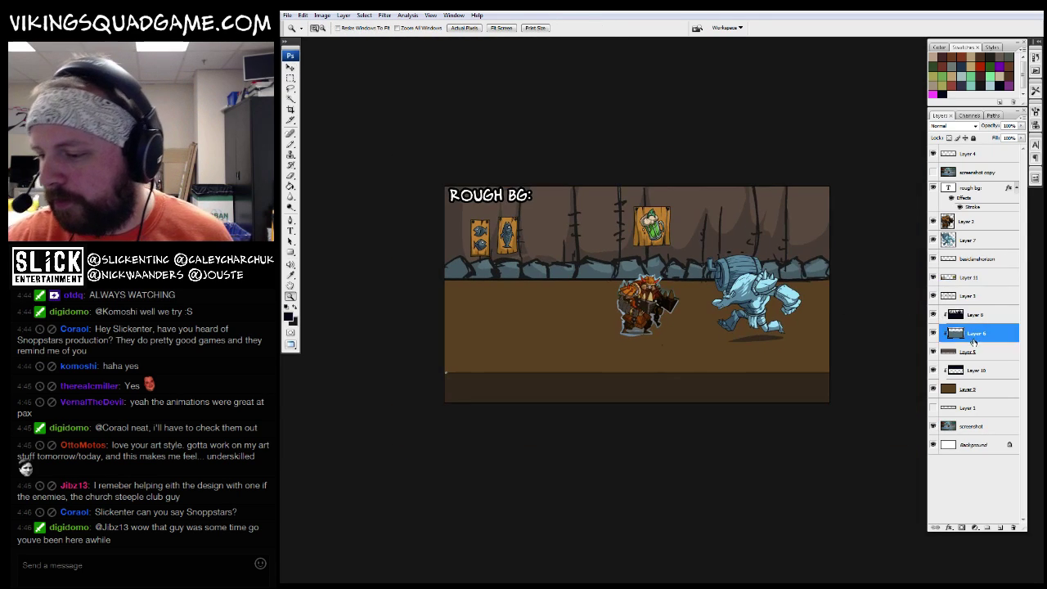
left_click(973, 370)
left_click(969, 295)
left_click(933, 295)
left_click(934, 296)
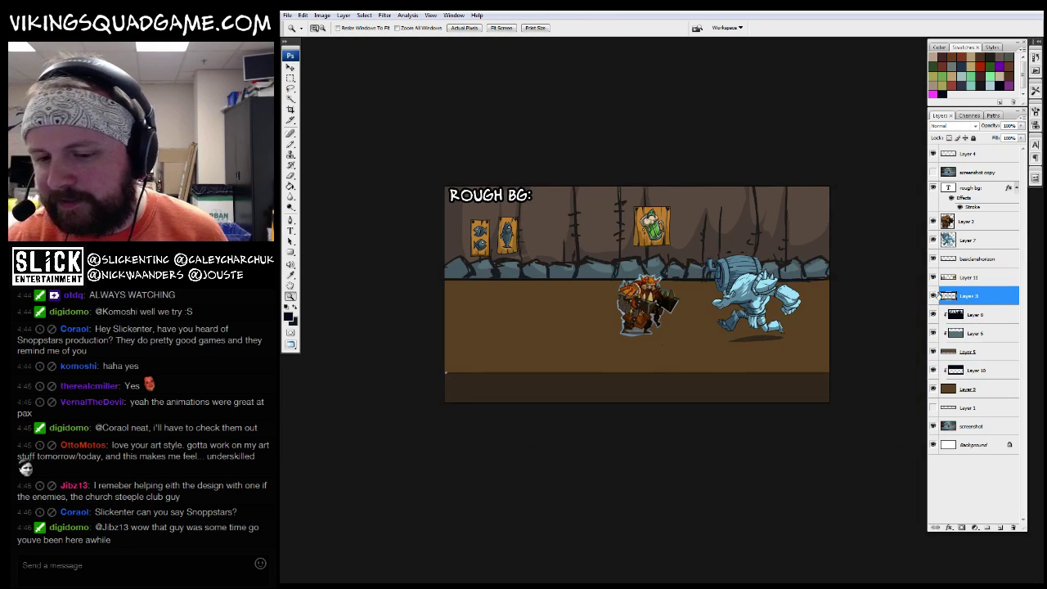
left_click(982, 353)
left_click(957, 299)
left_click(934, 295)
left_click(933, 296)
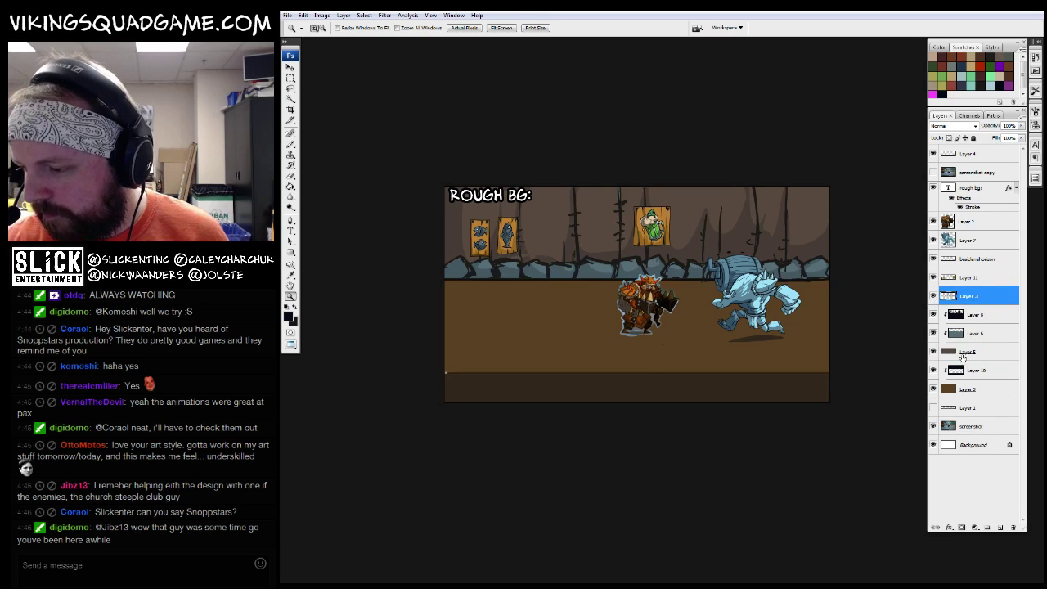
left_click(963, 353)
left_click(955, 373)
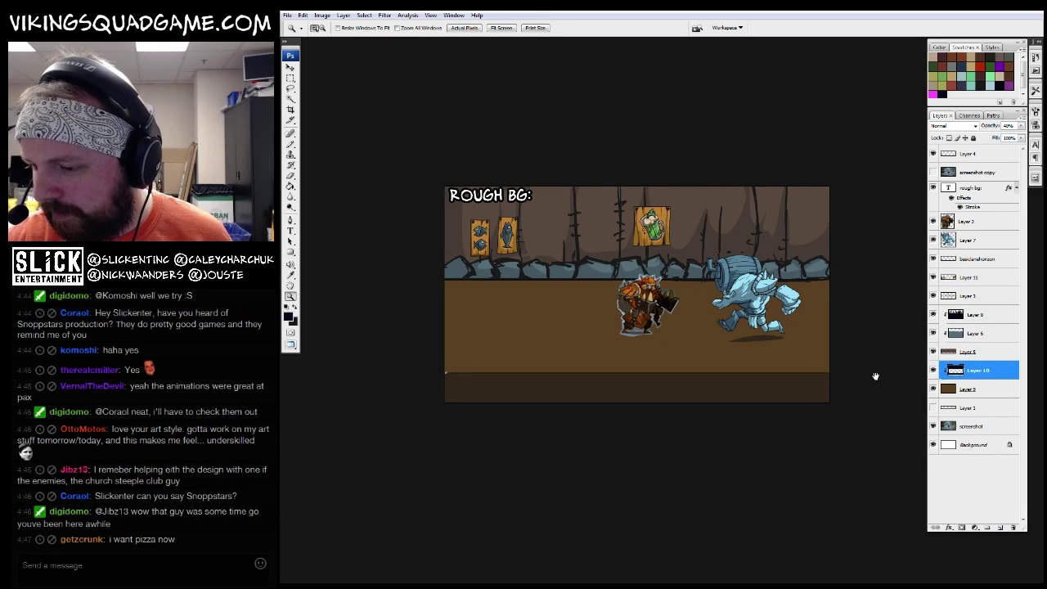
Add a new layer above the floor shading and sketch short dark horizontal grain lines across the brown floor
left_click_drag(875, 376, 862, 376)
left_click(999, 527)
left_click(670, 319, "alt")
left_click_drag(669, 319, 722, 374)
key("b")
key("z")
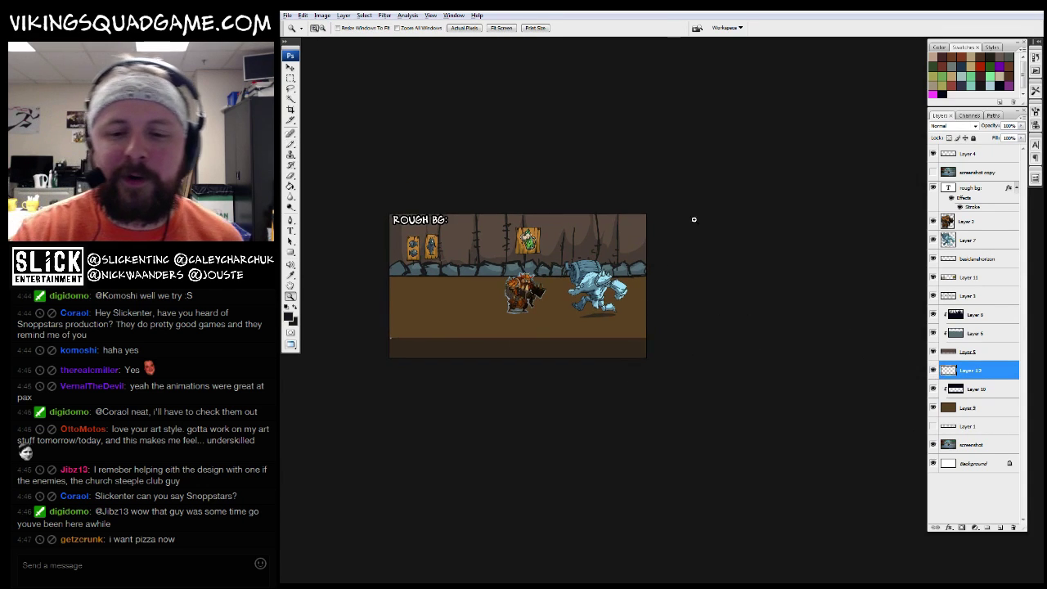
left_click(738, 233)
key("b")
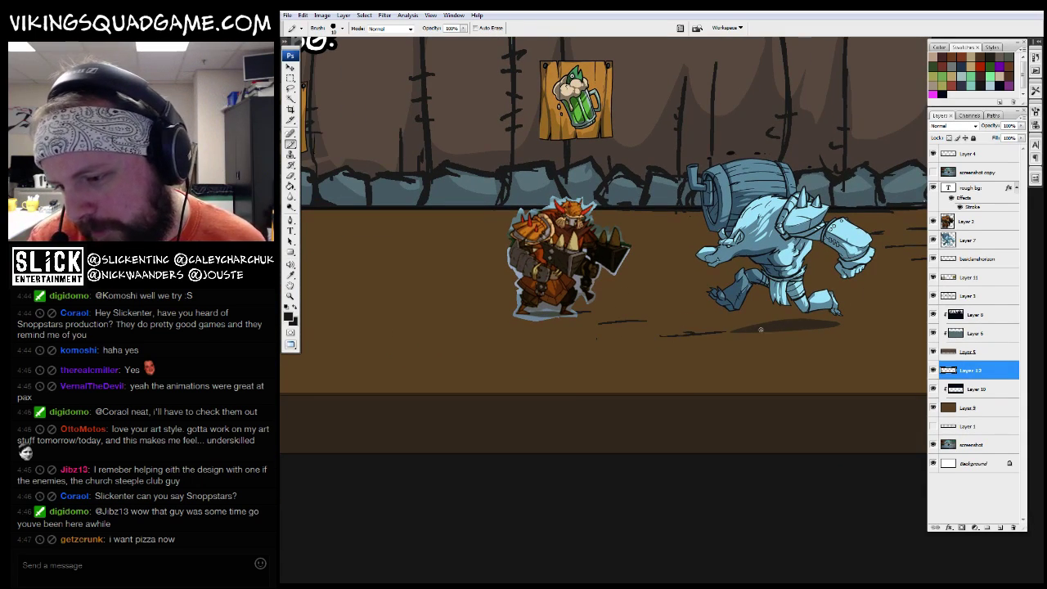
left_click_drag(761, 330, 749, 325)
left_click_drag(680, 272, 791, 240)
left_click_drag(548, 249, 693, 319)
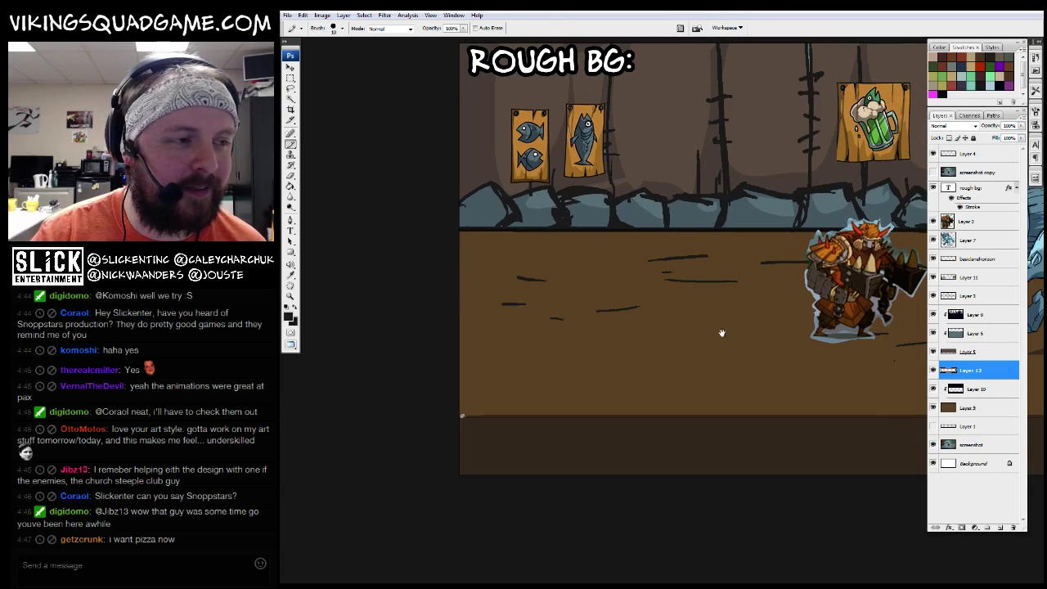
key("ctrl+minus")
left_click_drag(537, 344, 765, 326)
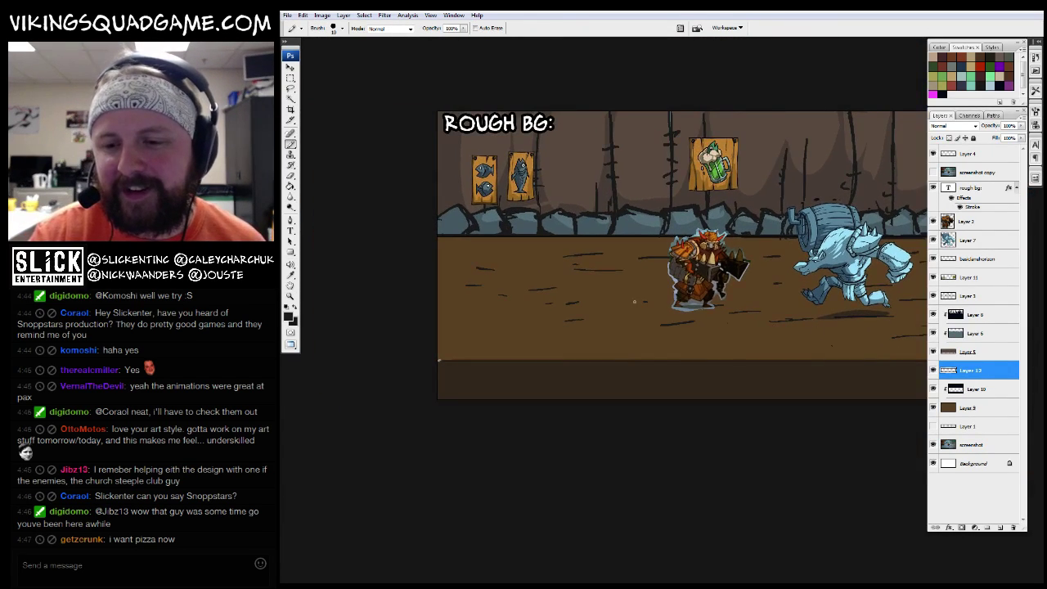
Fill the remaining floor with more dark grain strokes and draw a dark line along its front edge
key("f")
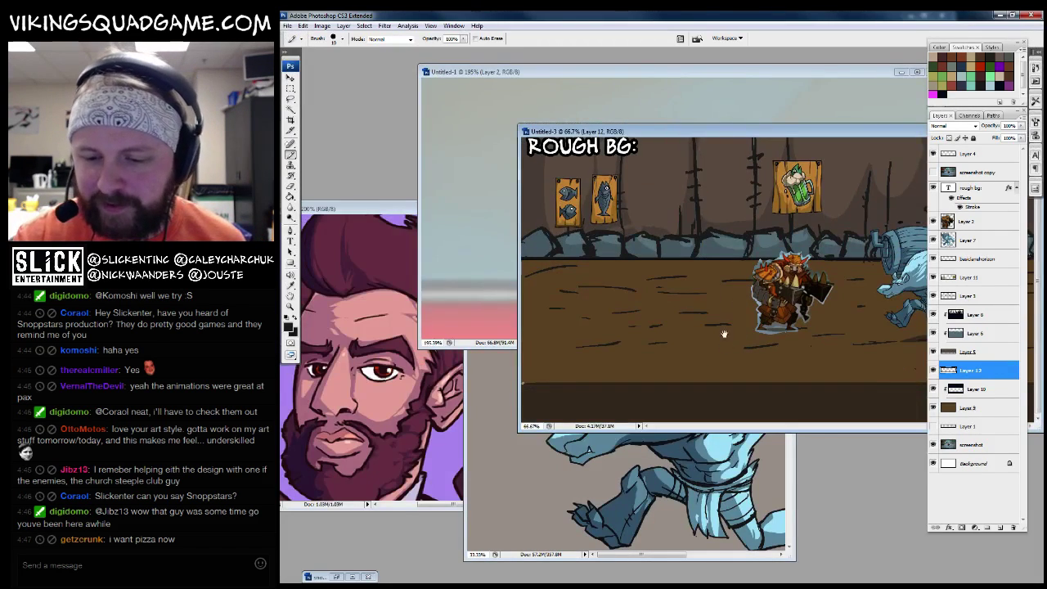
key("f")
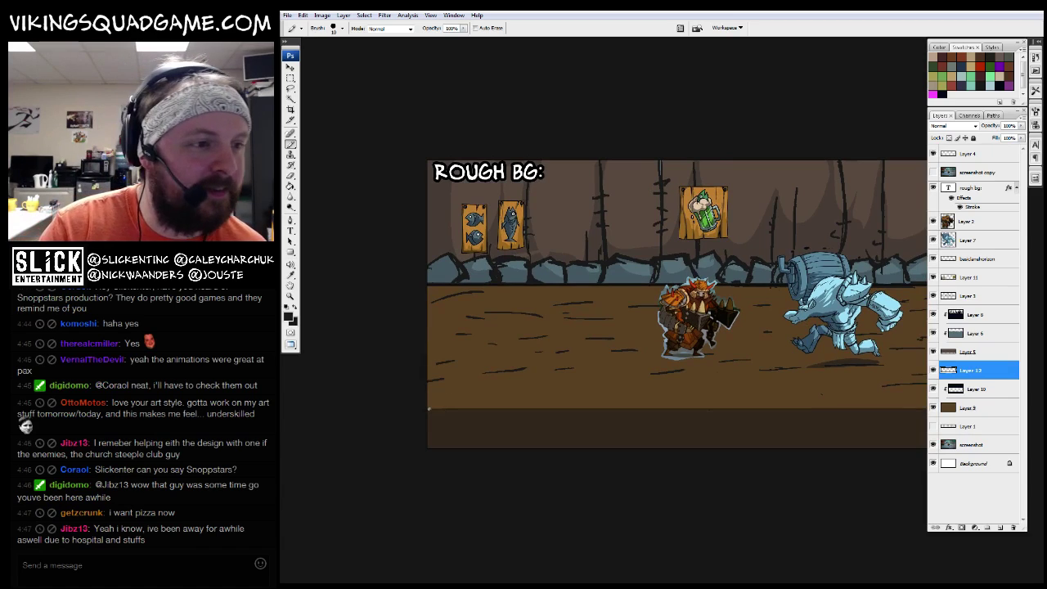
left_click_drag(715, 385, 568, 344)
left_click_drag(726, 343, 708, 337)
left_click_drag(614, 344, 707, 332)
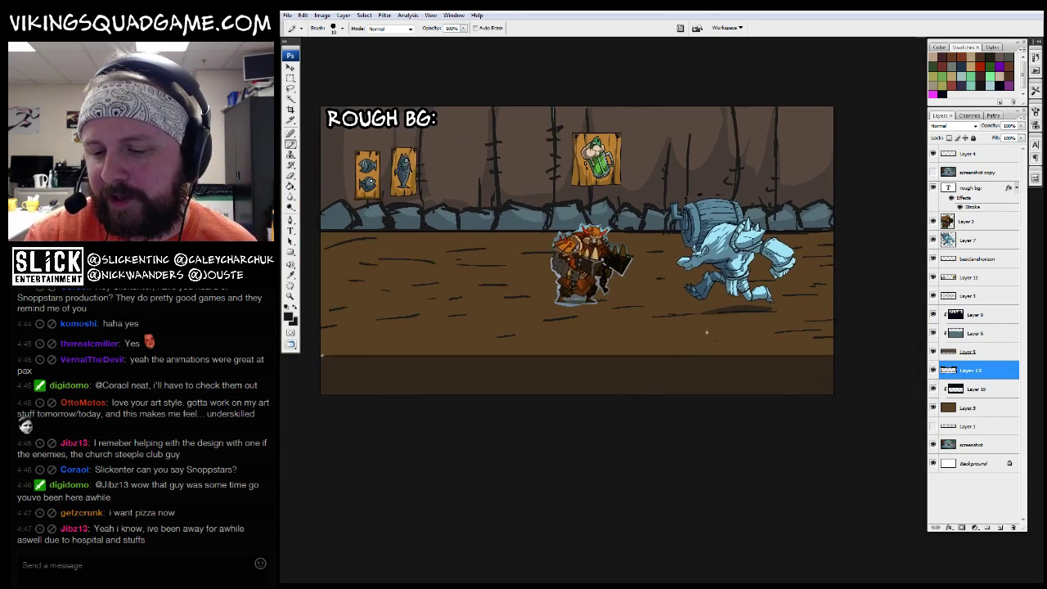
left_click_drag(543, 286, 674, 278)
left_click_drag(485, 329, 518, 332)
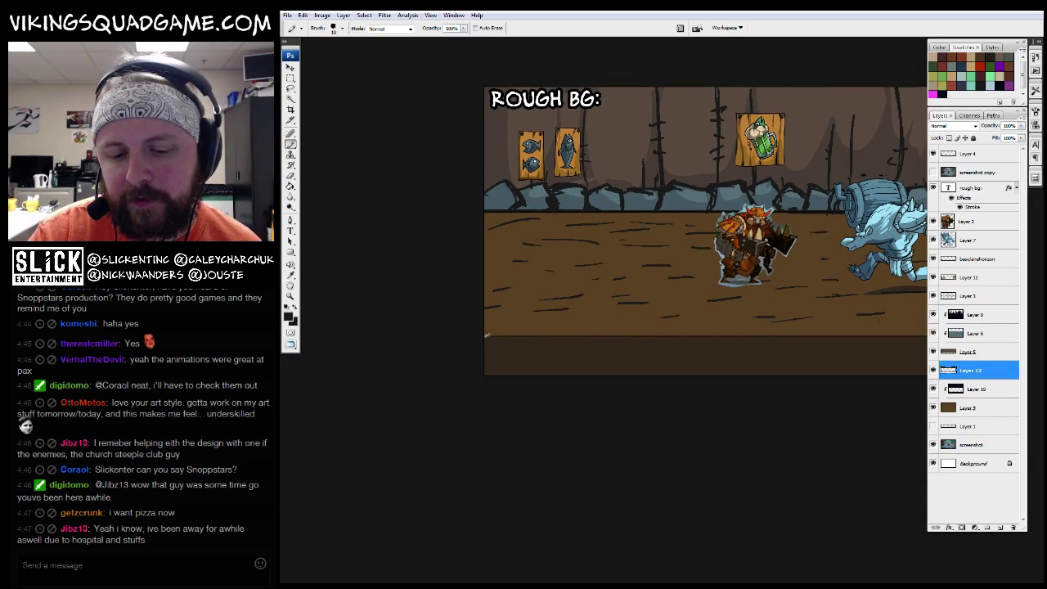
left_click_drag(806, 352, 798, 350)
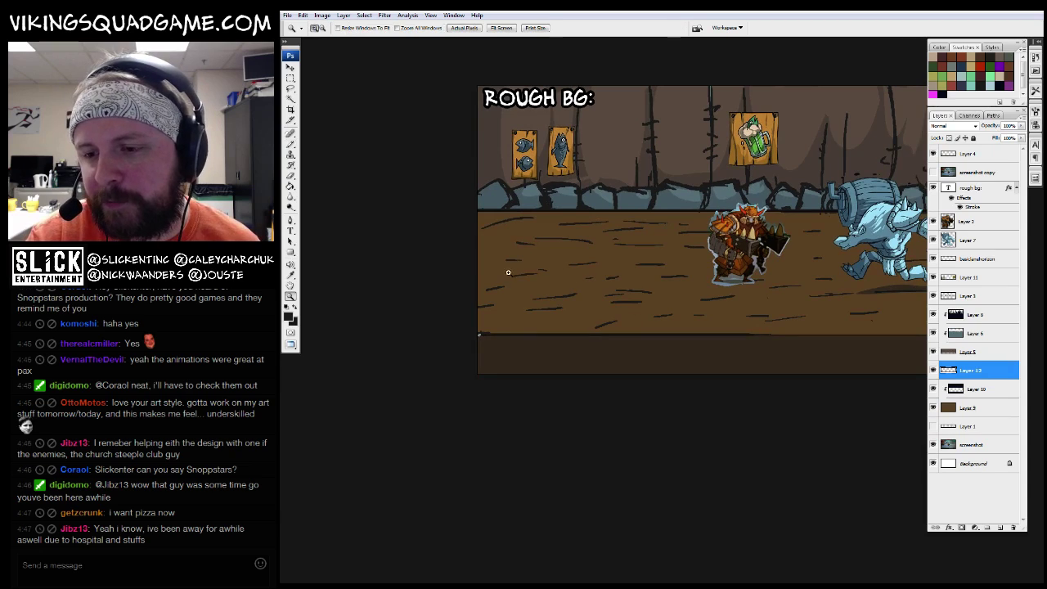
key("ctrl+minus")
left_click_drag(733, 243, 571, 257)
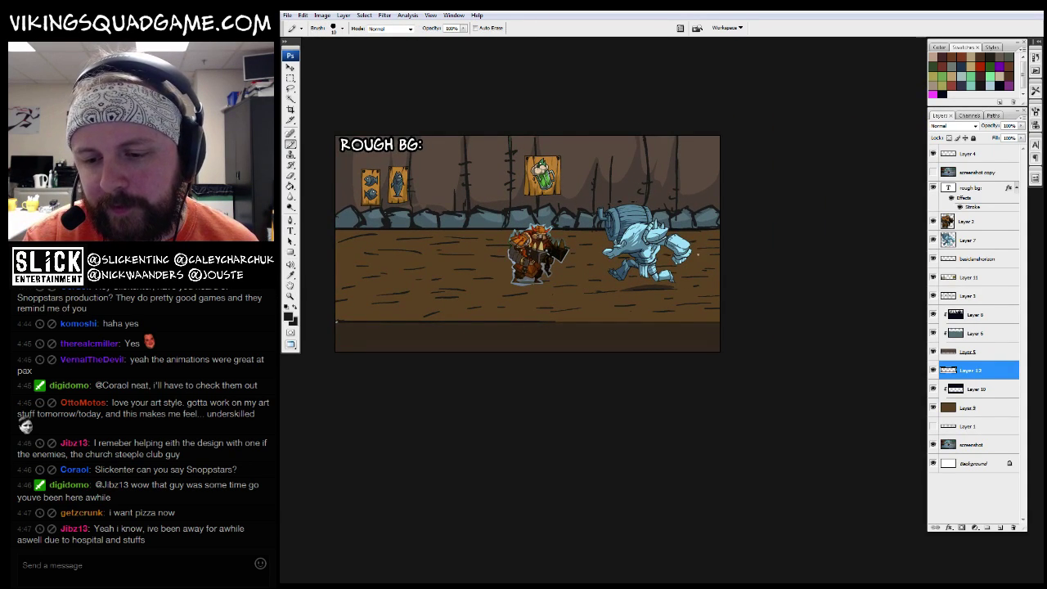
Compare the floor with and without its line layer, and hide the layer holding the fish and mug signs
key("z")
left_click(726, 260, "alt")
left_click(630, 296)
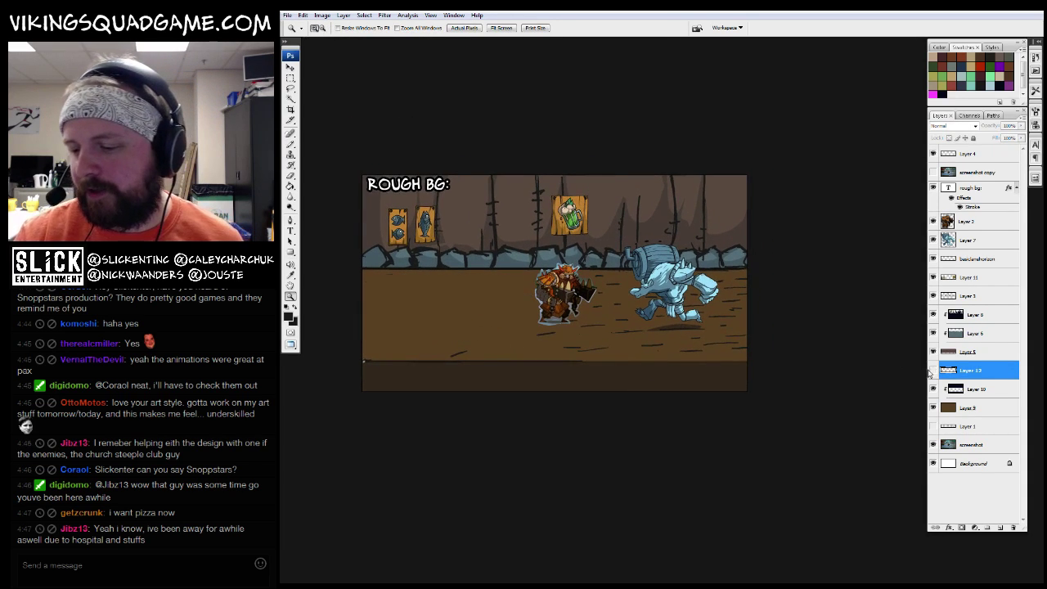
key("b")
left_click(973, 298)
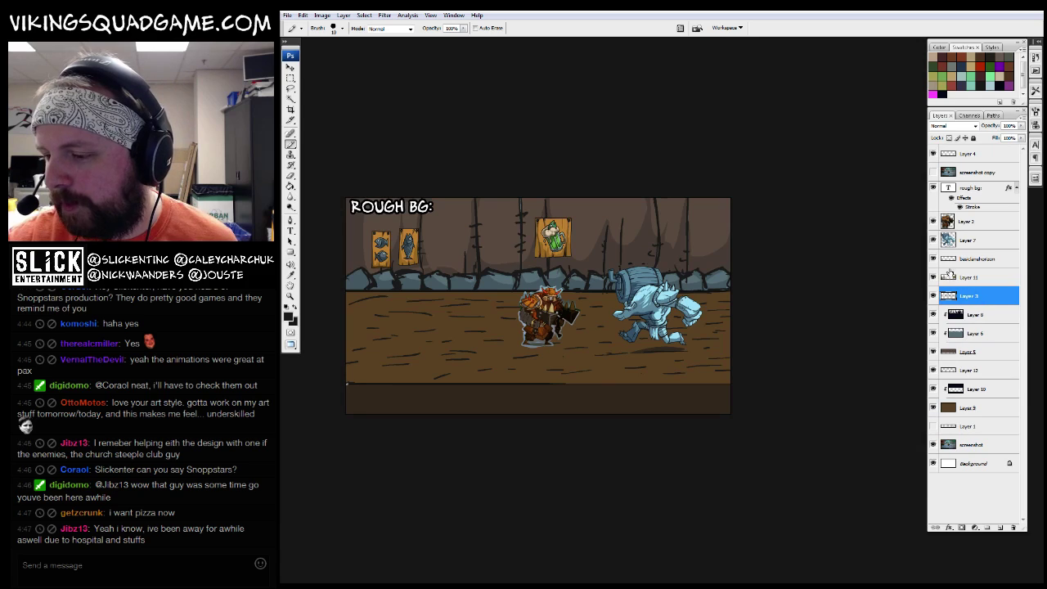
left_click(971, 278)
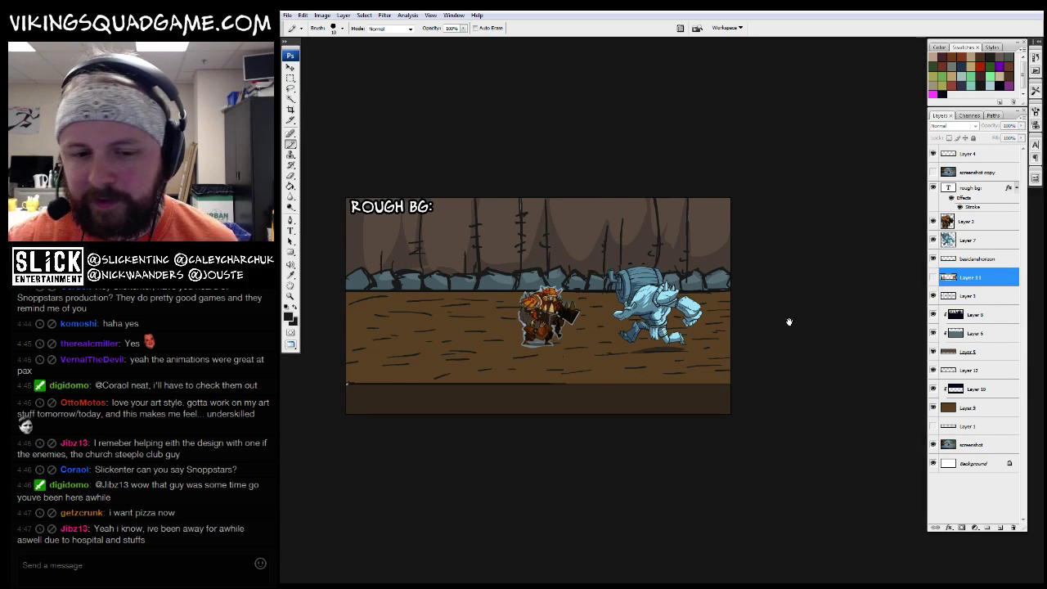
Examine the whole scene without the signs, both from afar and close up around the viking and creature
key("z")
left_click(676, 335, "alt")
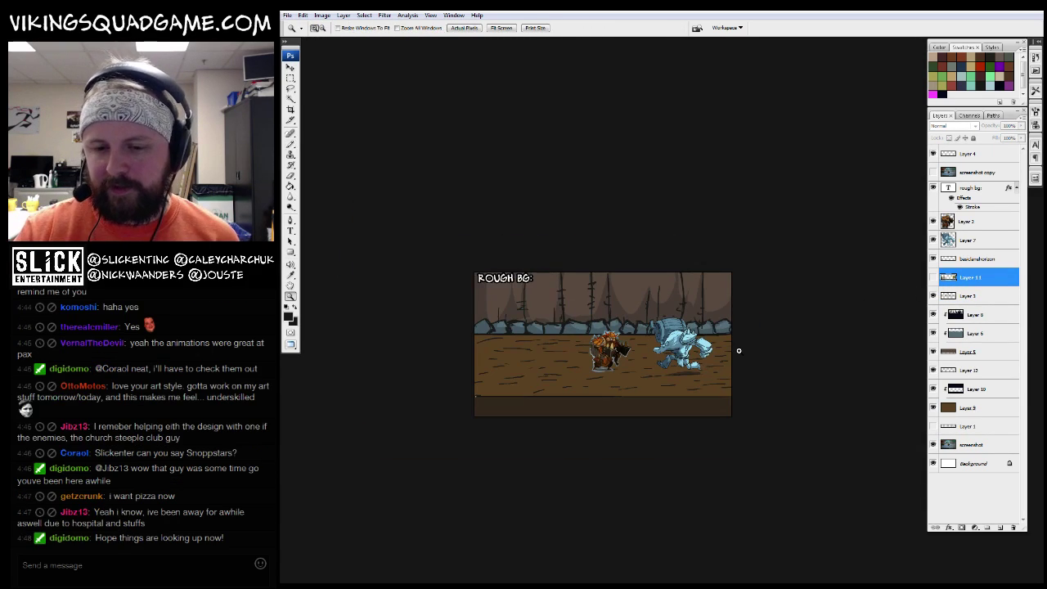
left_click(654, 357)
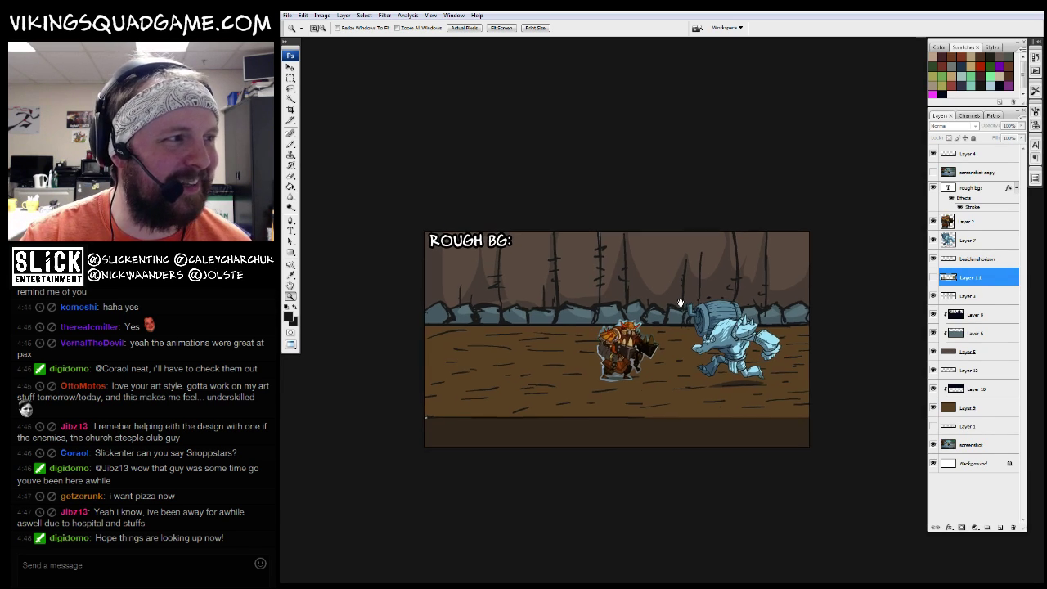
left_click(747, 233)
left_click_drag(748, 233, 542, 329)
left_click(518, 447)
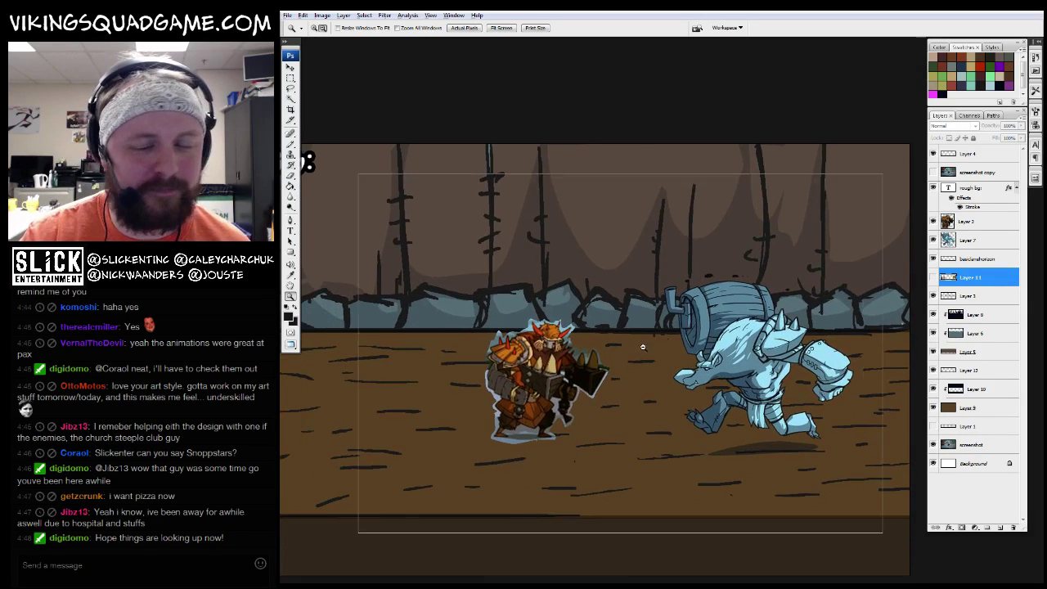
key("ctrl+minus")
key("b")
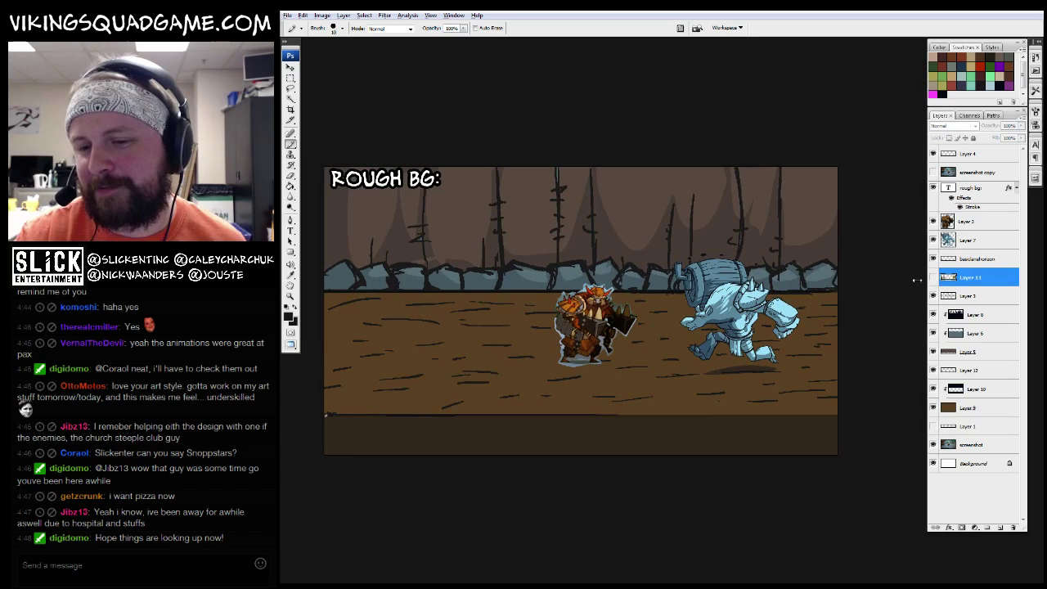
On the floor line layer, sketch vertical block joints down the dark front ledge with short cracks reaching onto the floor
left_click(972, 261)
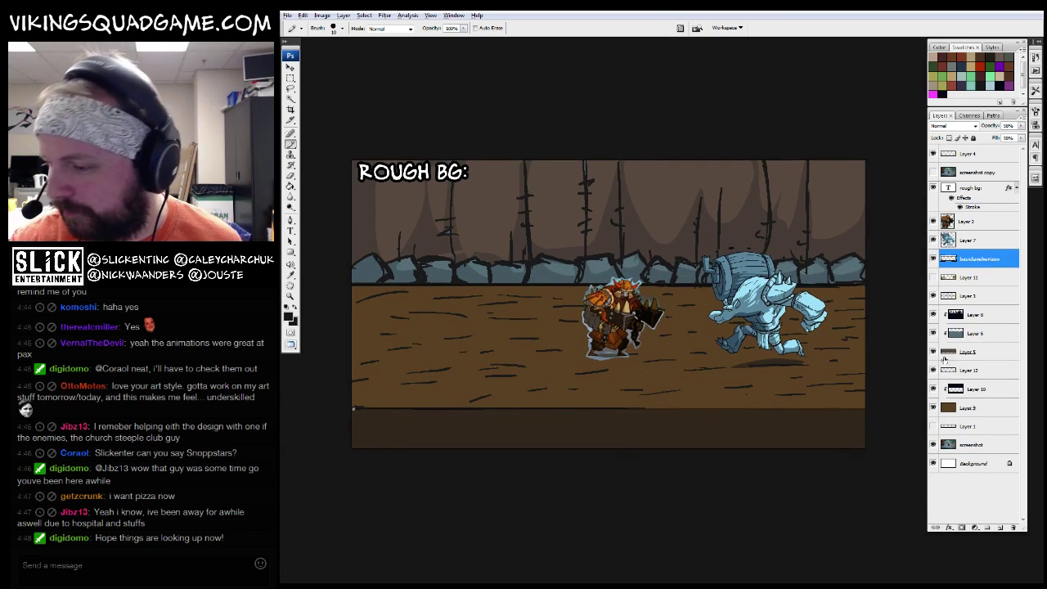
left_click(949, 295)
left_click(949, 369)
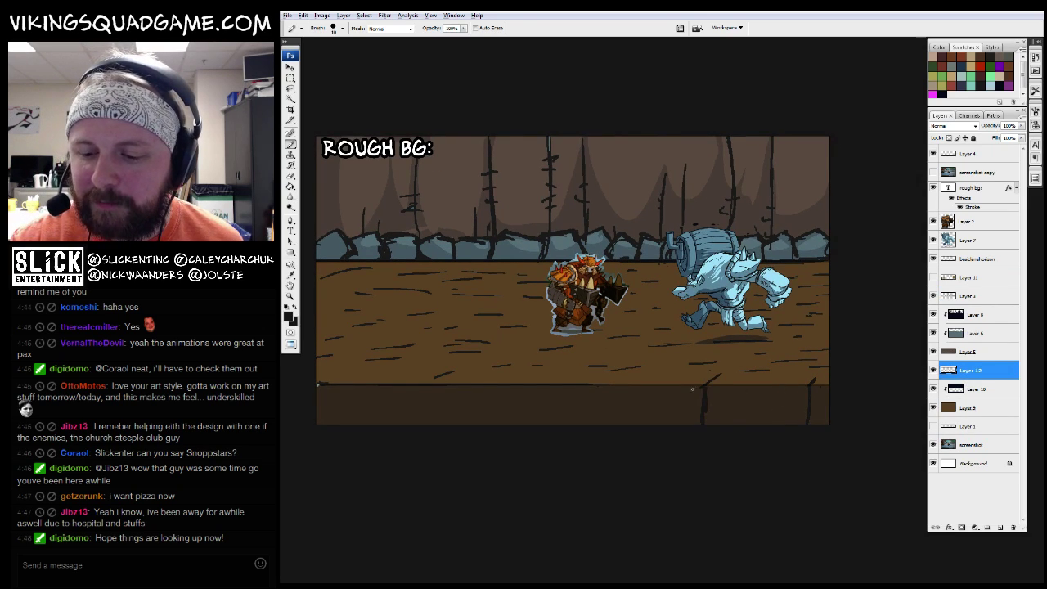
left_click_drag(596, 398, 630, 385)
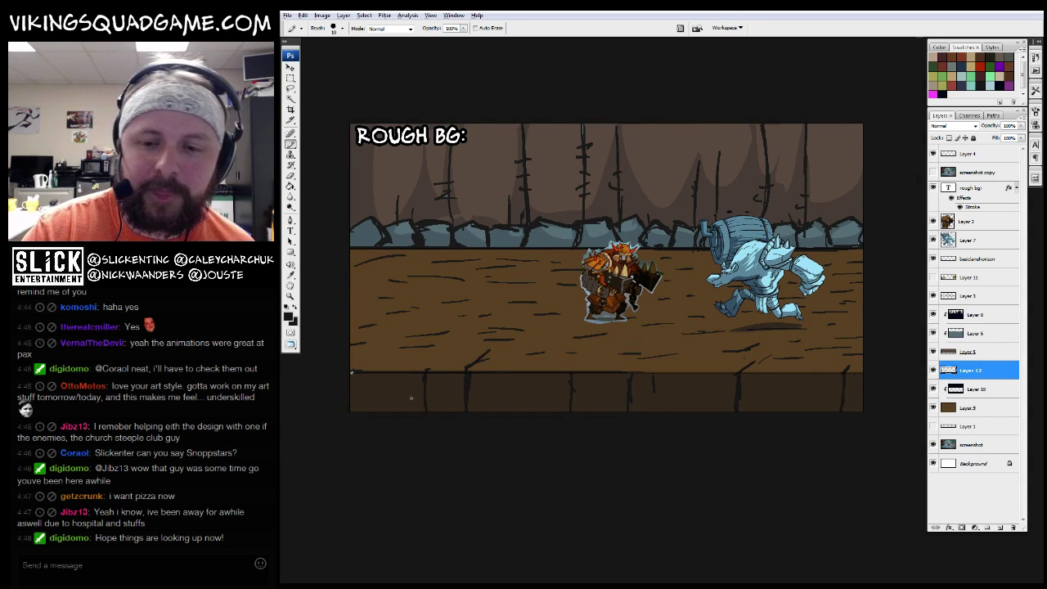
Move the rough background's window aside and show the prop sheet full screen, zoomed out to an overview of the props
key("z")
key("f")
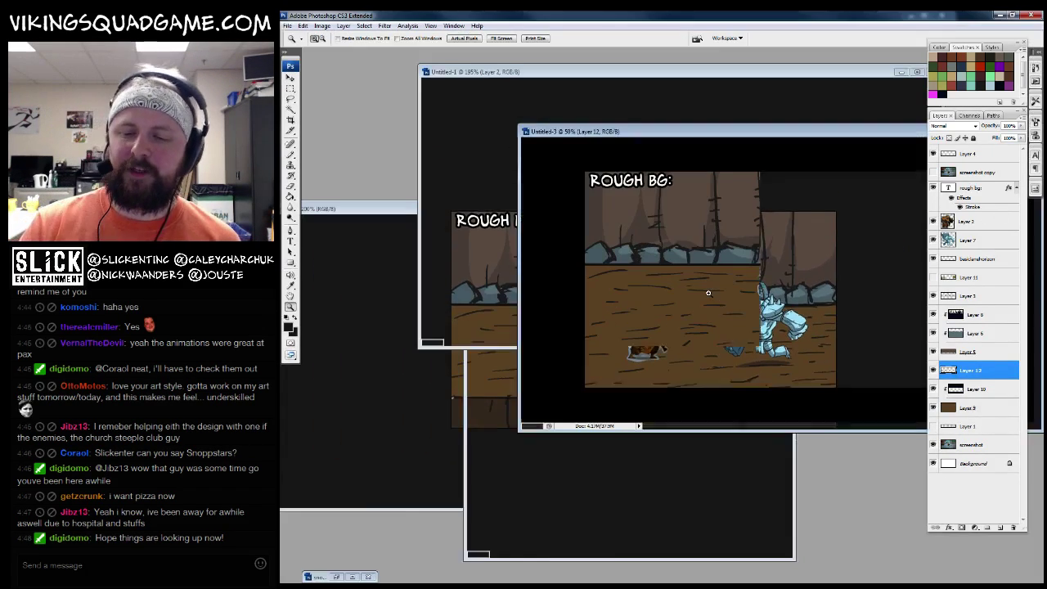
left_click_drag(745, 131, 588, 168)
left_click(745, 71)
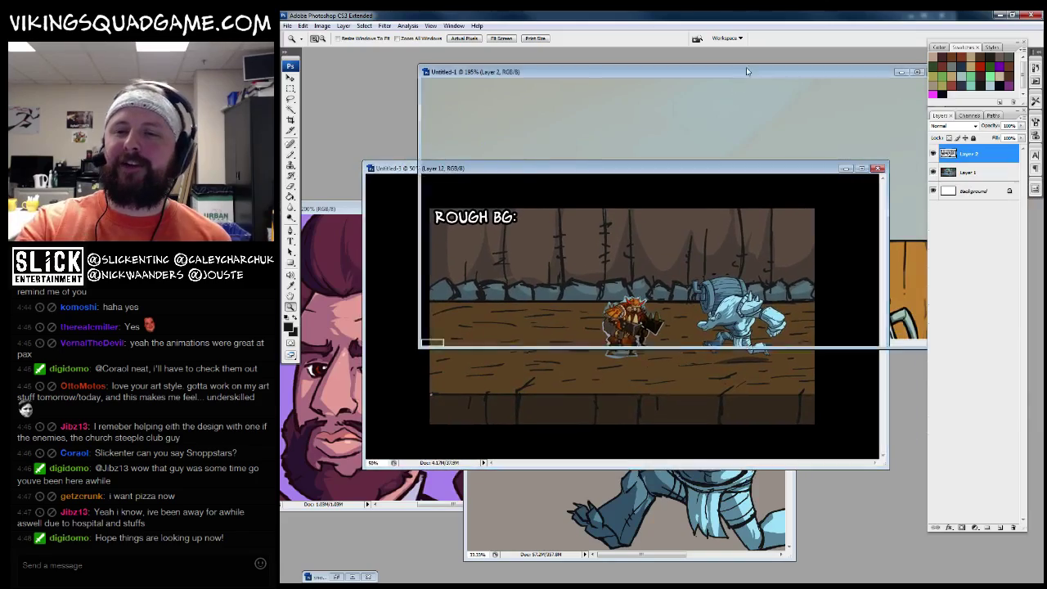
key("f")
key("ctrl+minus")
key("ctrl+minus")
key("ctrl+minus")
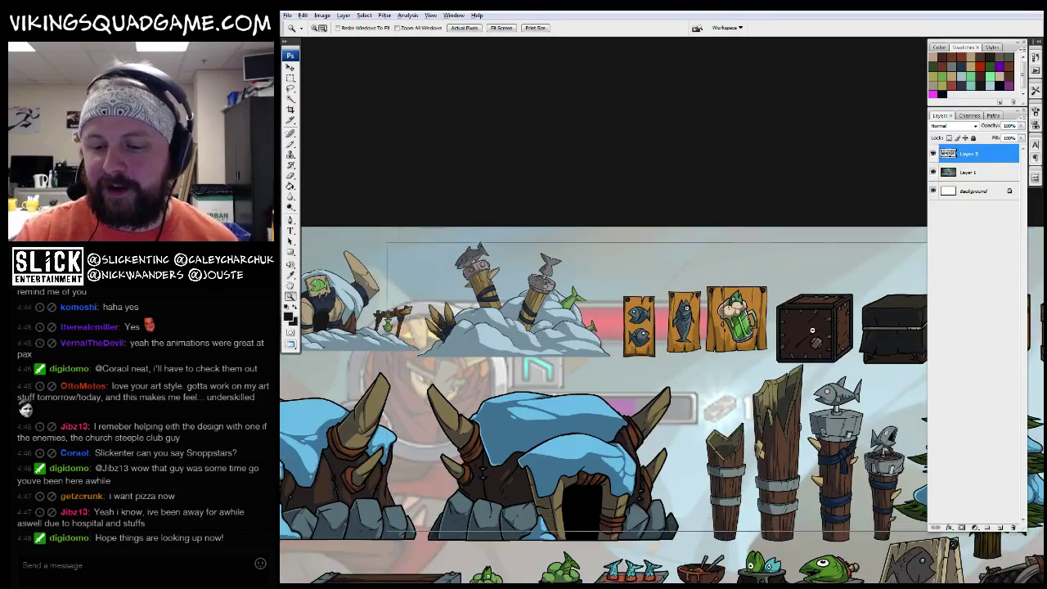
key("ctrl+minus")
left_click_drag(949, 555, 746, 415)
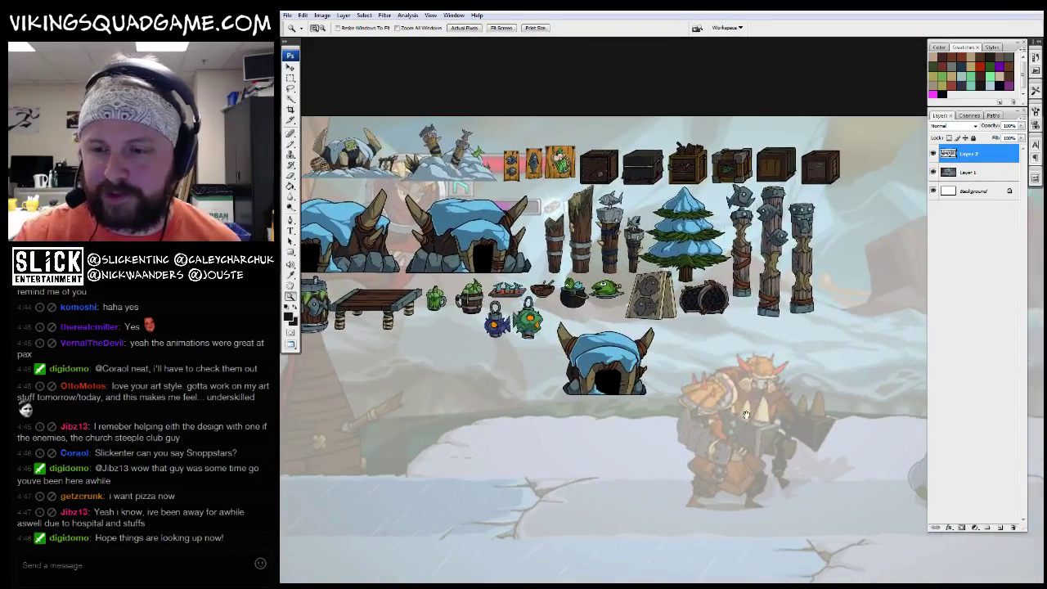
Examine the food, sign board, glass mug, wooden tankard and table props on the sheet up close
scroll(619, 350, "down", 2)
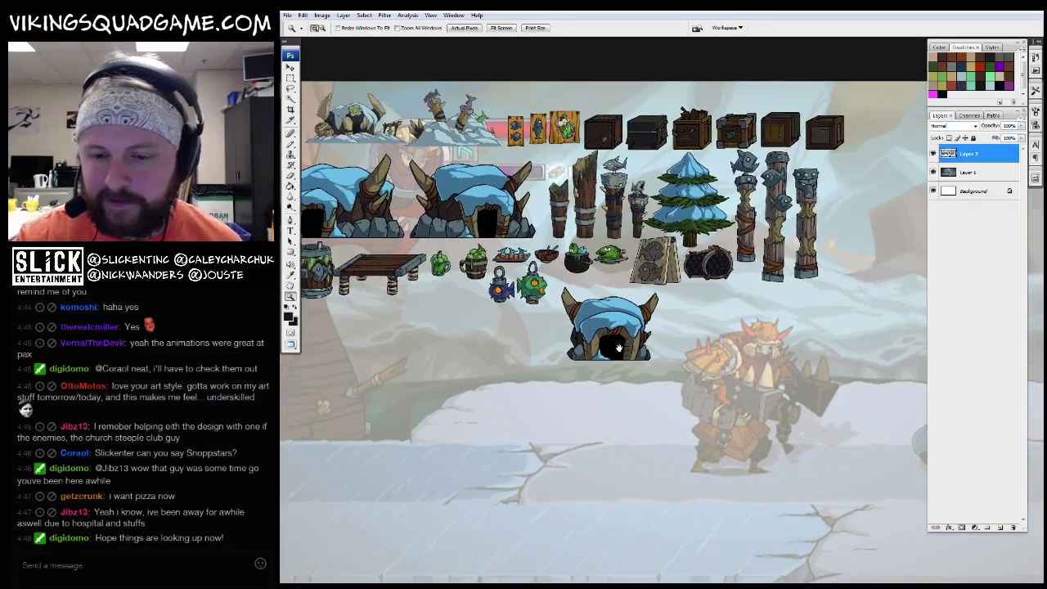
key("ctrl+plus")
key("ctrl+plus")
scroll(700, 352, "right", 5)
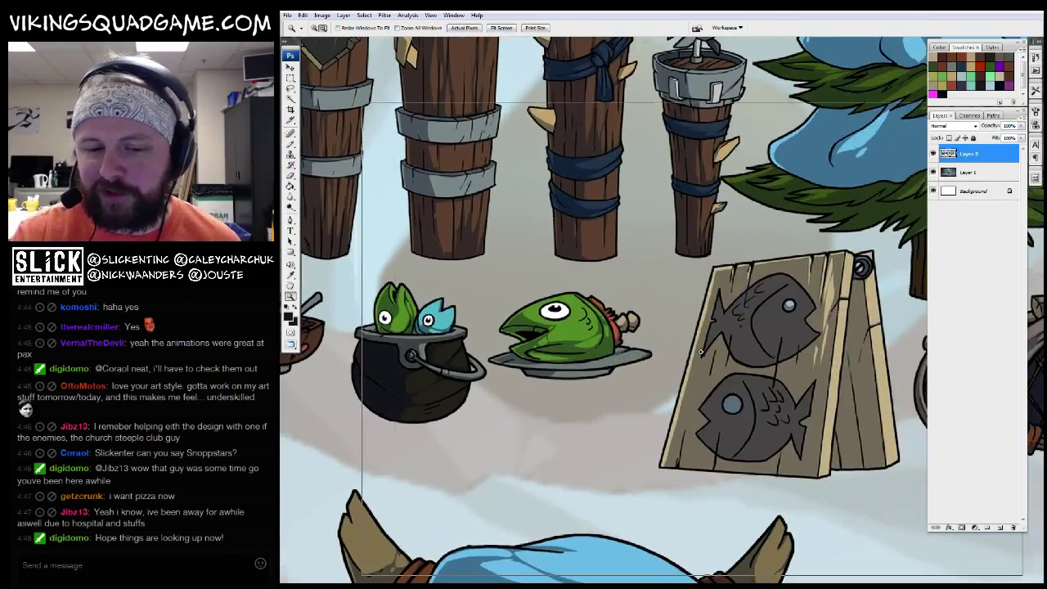
scroll(700, 352, "left", 10)
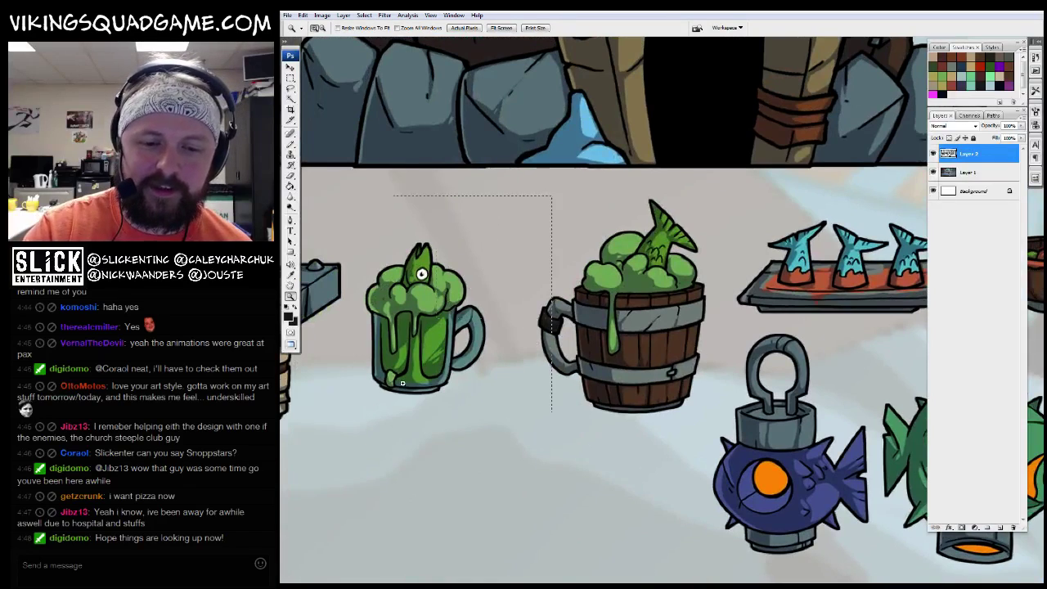
key("ctrl+plus")
scroll(708, 353, "up", 2)
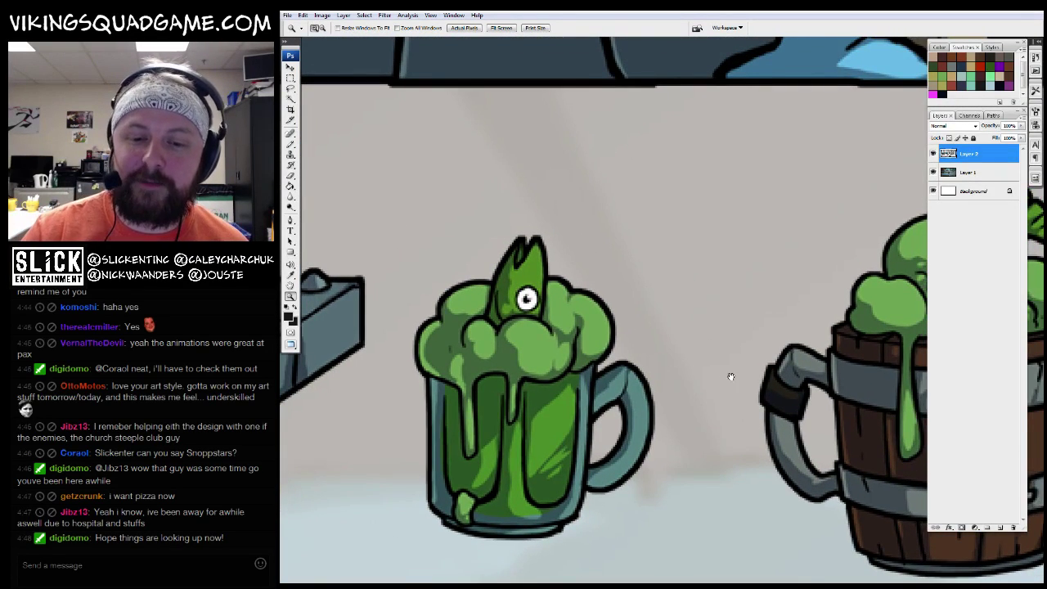
left_click(720, 376, "alt")
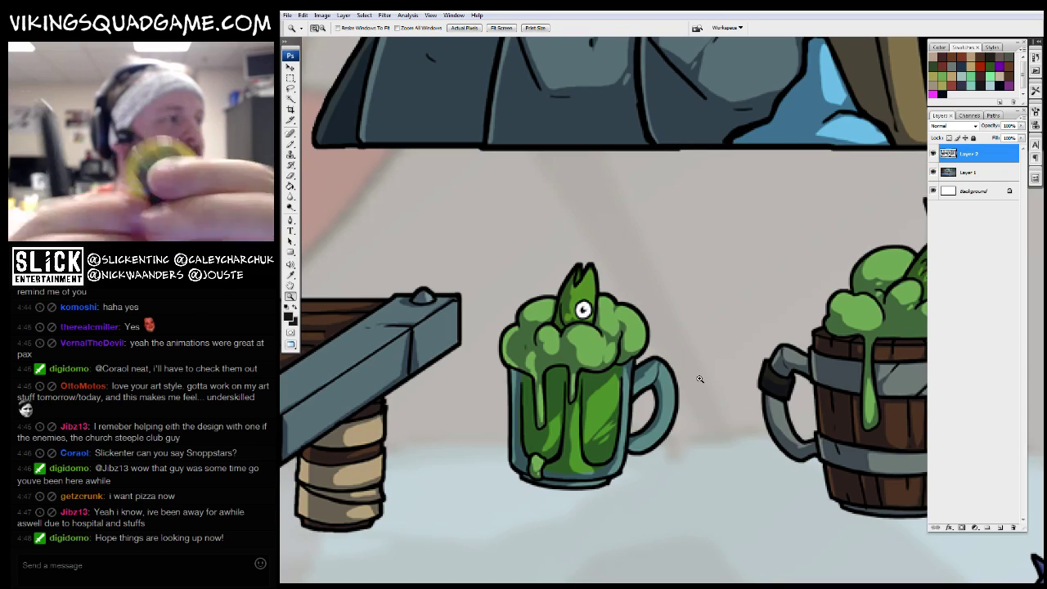
key("ctrl+minus")
key("ctrl+minus")
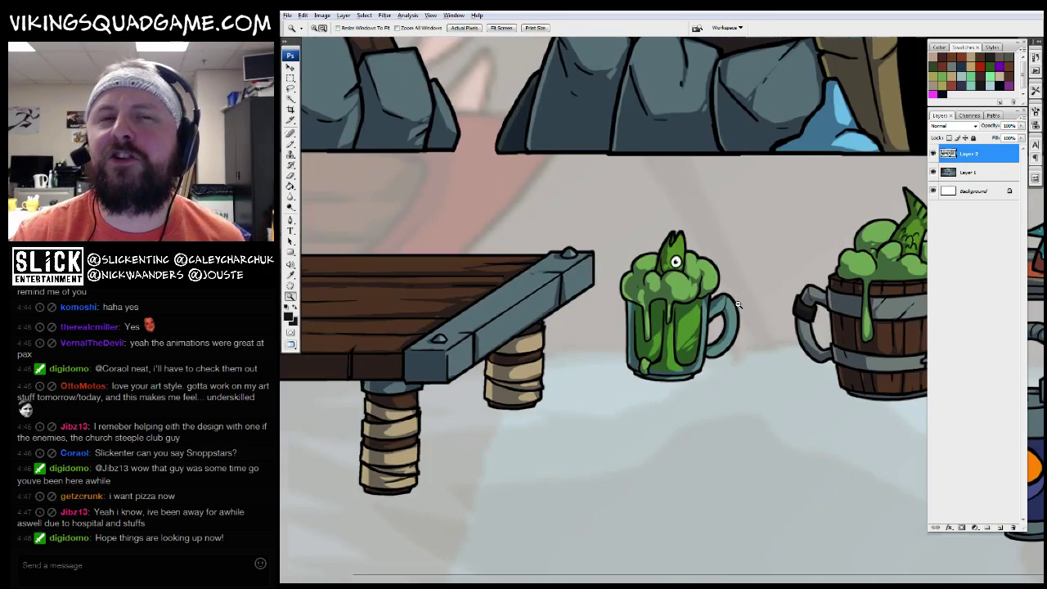
key("ctrl+minus")
key("ctrl+minus")
Return to the rough background and merge the floor line, shading and base colour layers into one
key("ctrl+Tab")
key("ctrl+Tab")
key("ctrl+Tab")
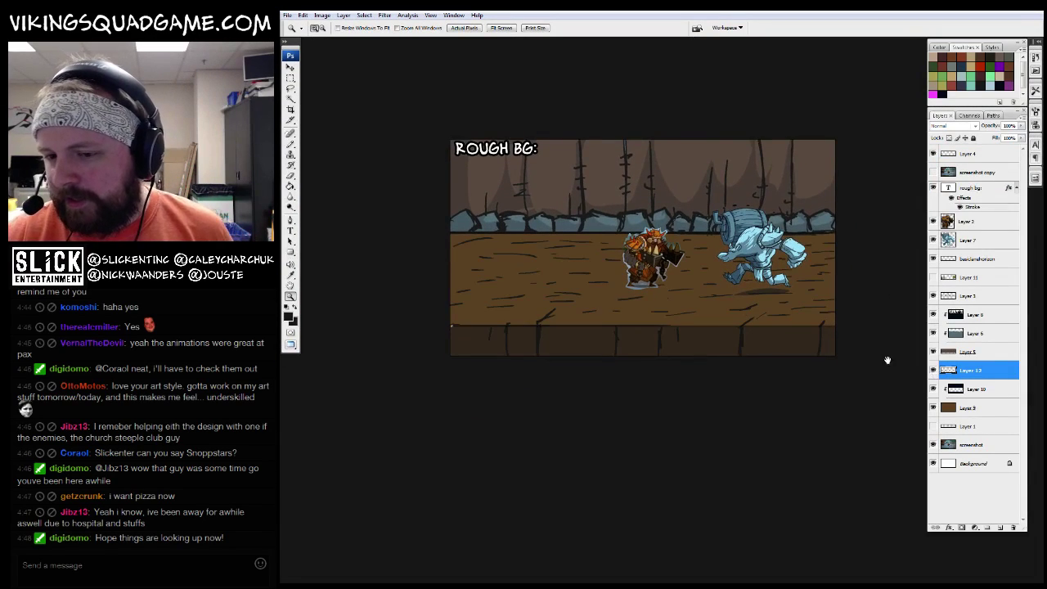
left_click(963, 408, "shift")
key("ctrl+e")
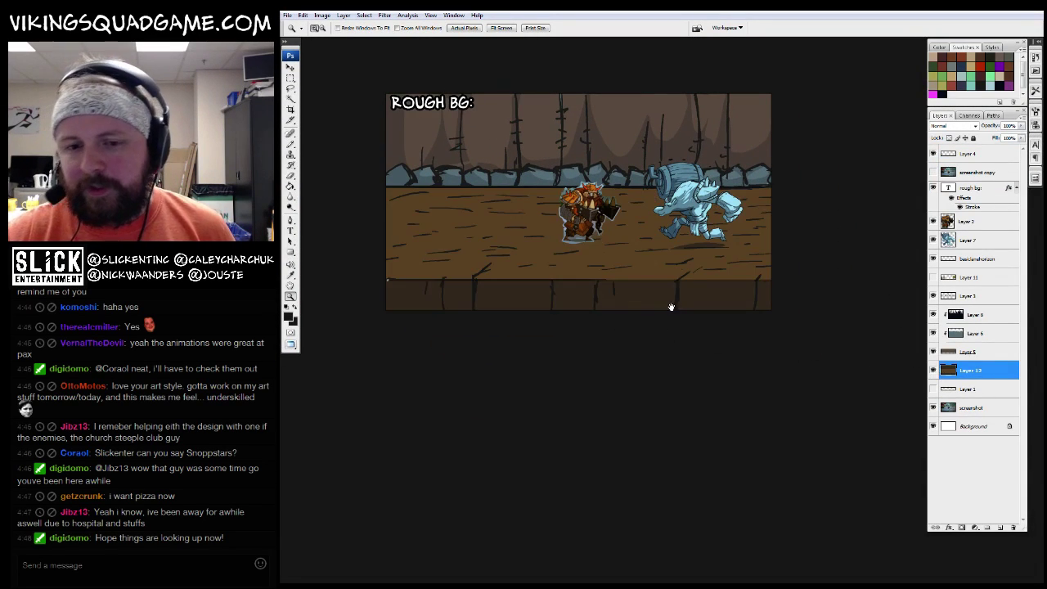
Check the wall shading, stone and line layers by toggling the shading's visibility, and select the wall's base layer
key("b")
left_click(941, 314)
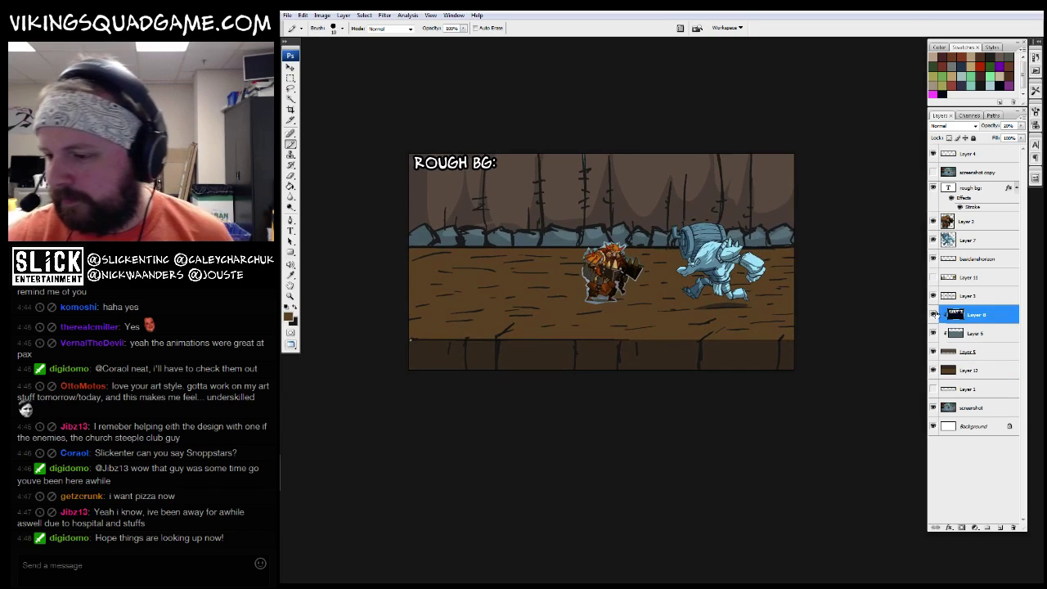
left_click(933, 314)
left_click(965, 333)
left_click(933, 314)
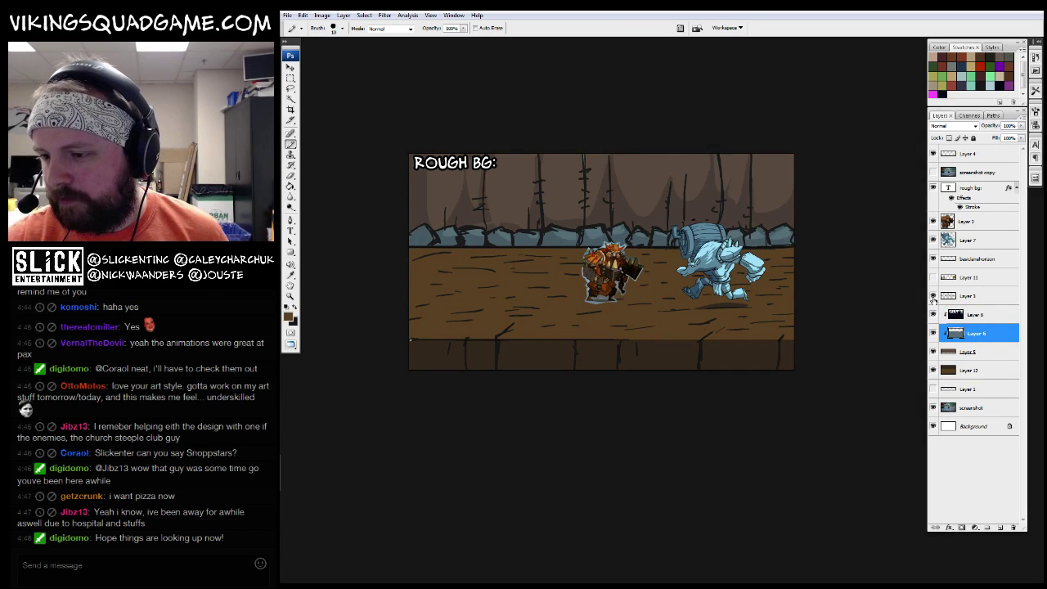
left_click(980, 300)
left_click(949, 353)
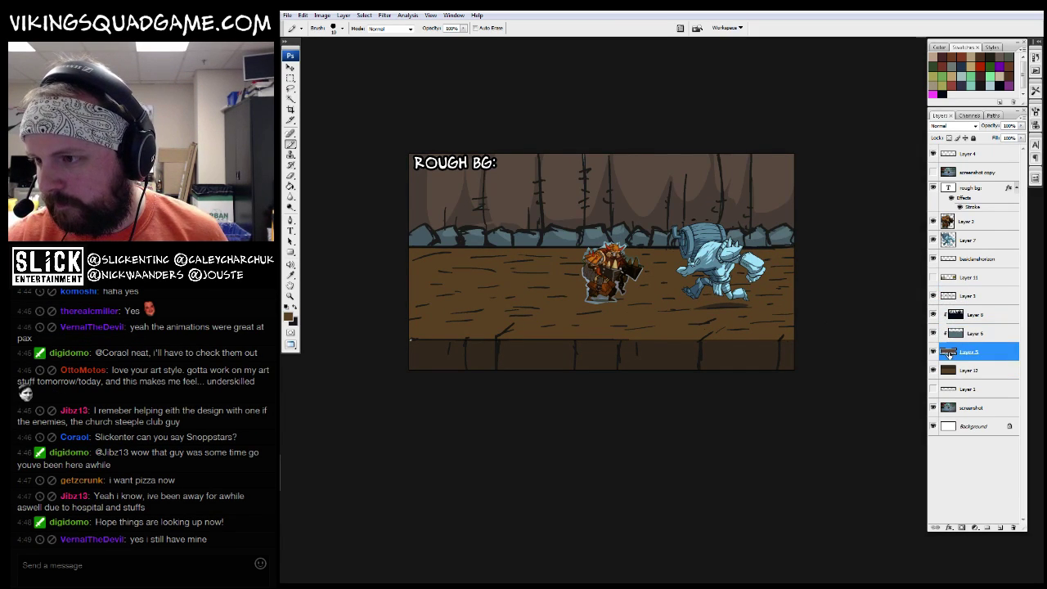
Merge the wall's line, shading, stone and base layers into one, and check the merged layer by toggling its visibility
key("ctrl+e")
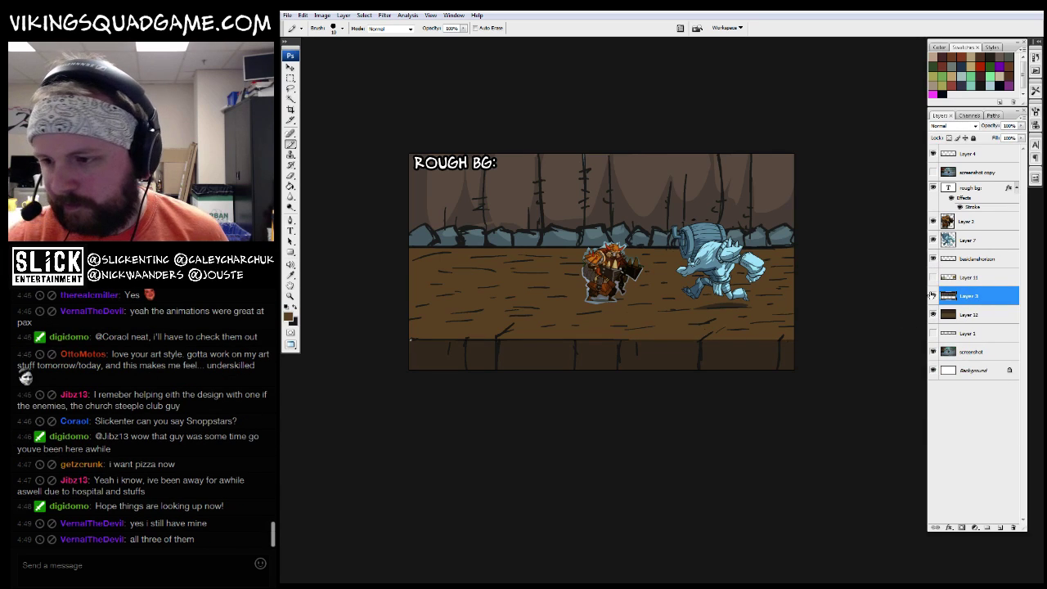
left_click(977, 259)
left_click_drag(730, 310, 684, 338)
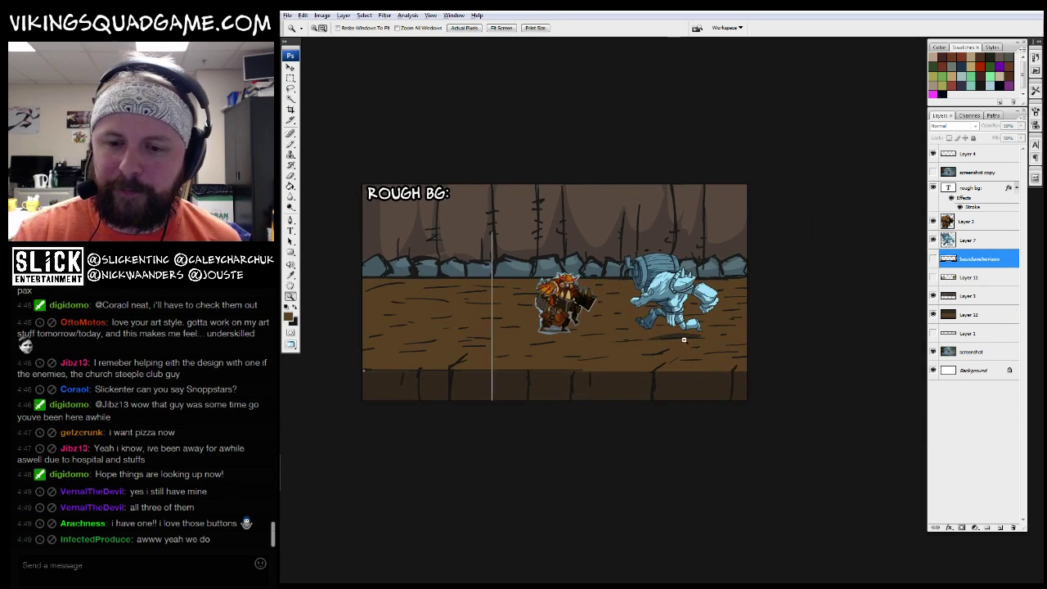
left_click(684, 339, "alt")
left_click(933, 296)
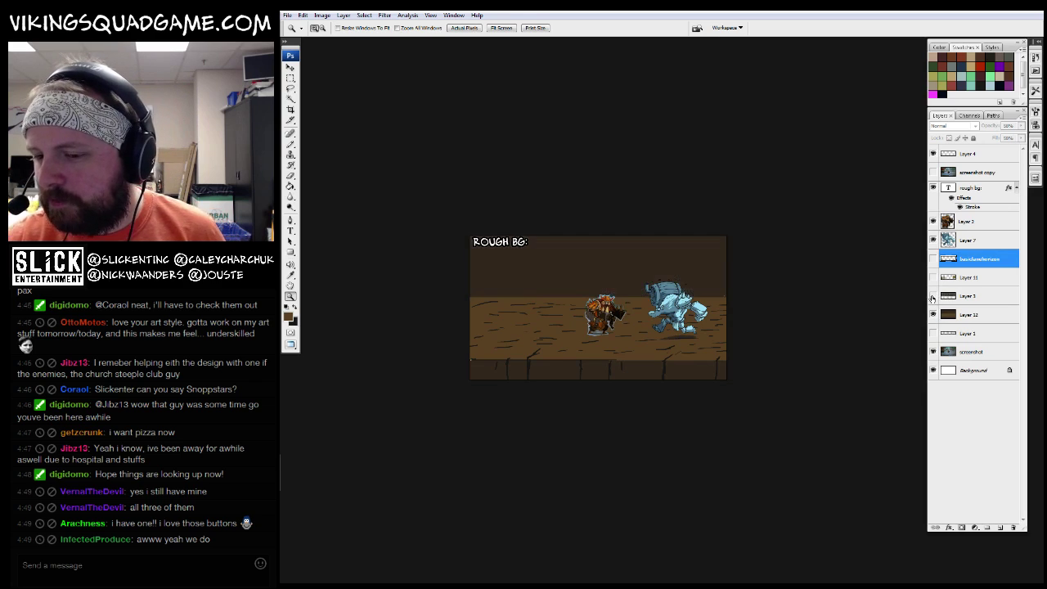
left_click(933, 296)
Move the bearded portrait's window aside and show the warm-up character sketch sheet full screen
key("f")
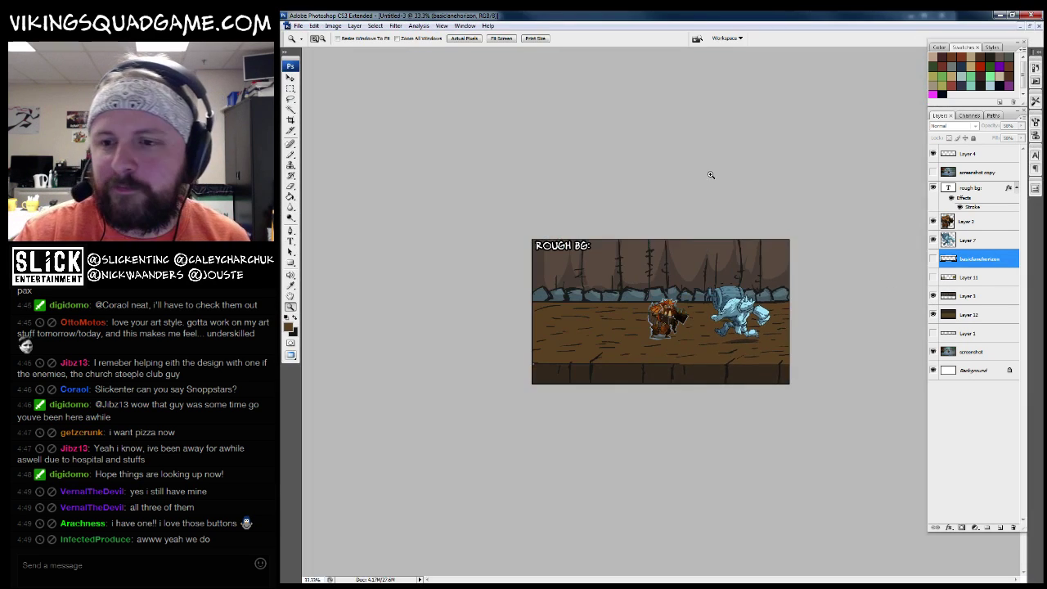
key("f")
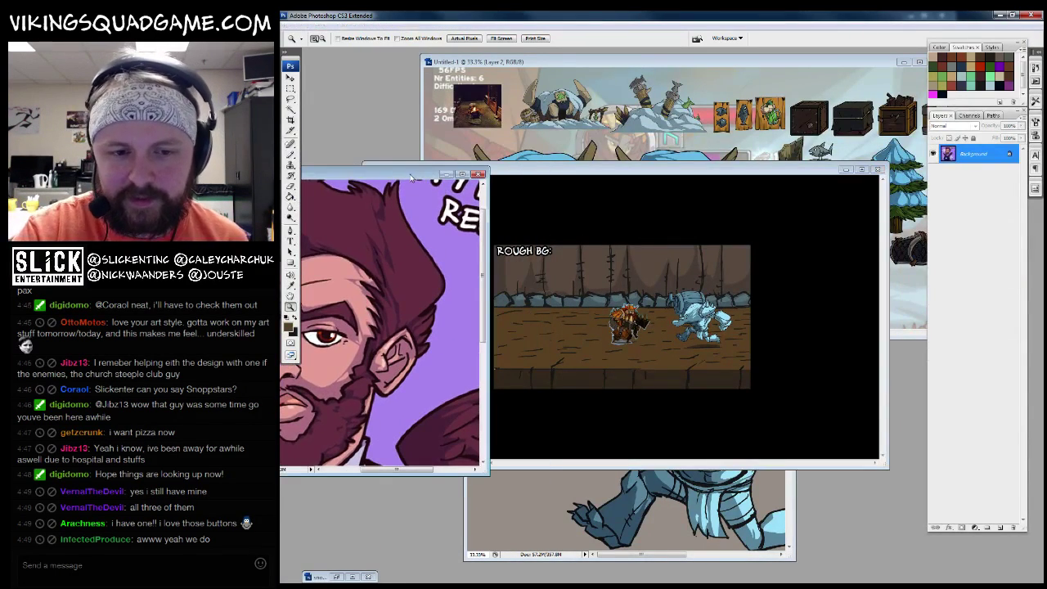
left_click_drag(411, 177, 515, 150)
key("f")
key("f")
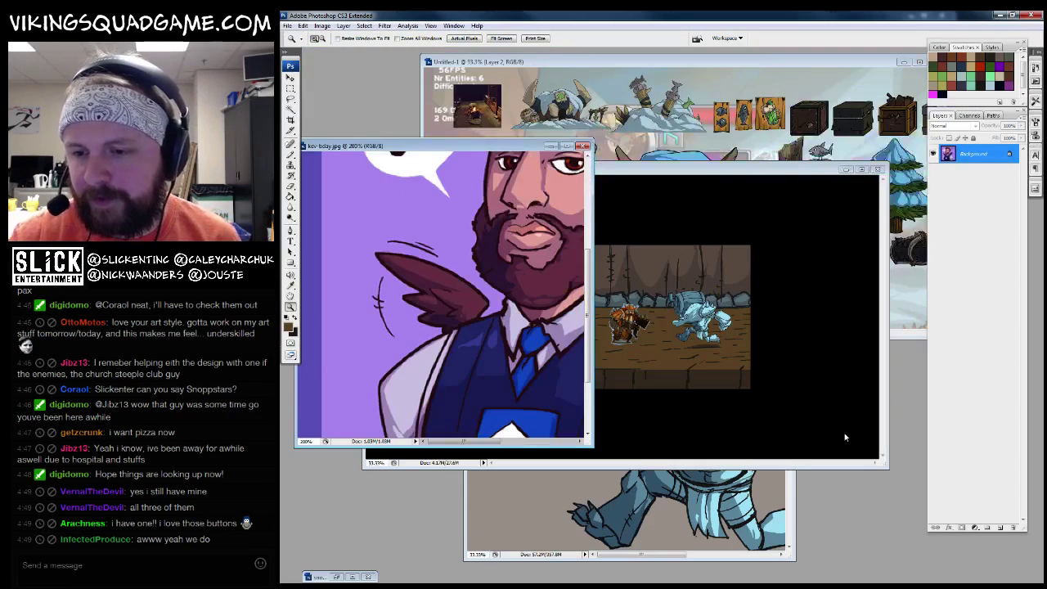
left_click(553, 176)
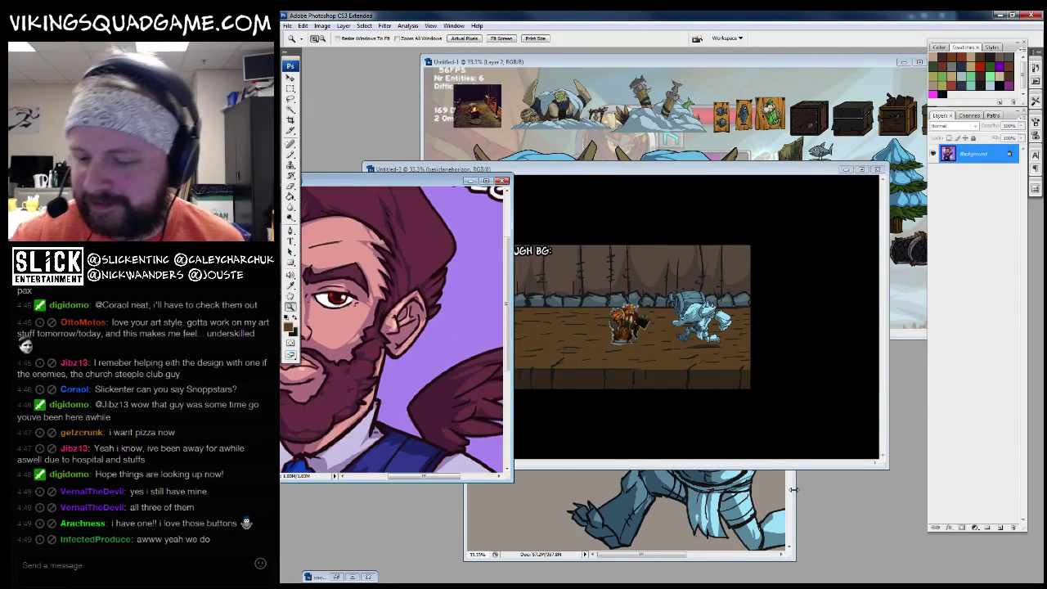
left_click_drag(392, 377, 458, 377)
left_click(793, 487)
key("f")
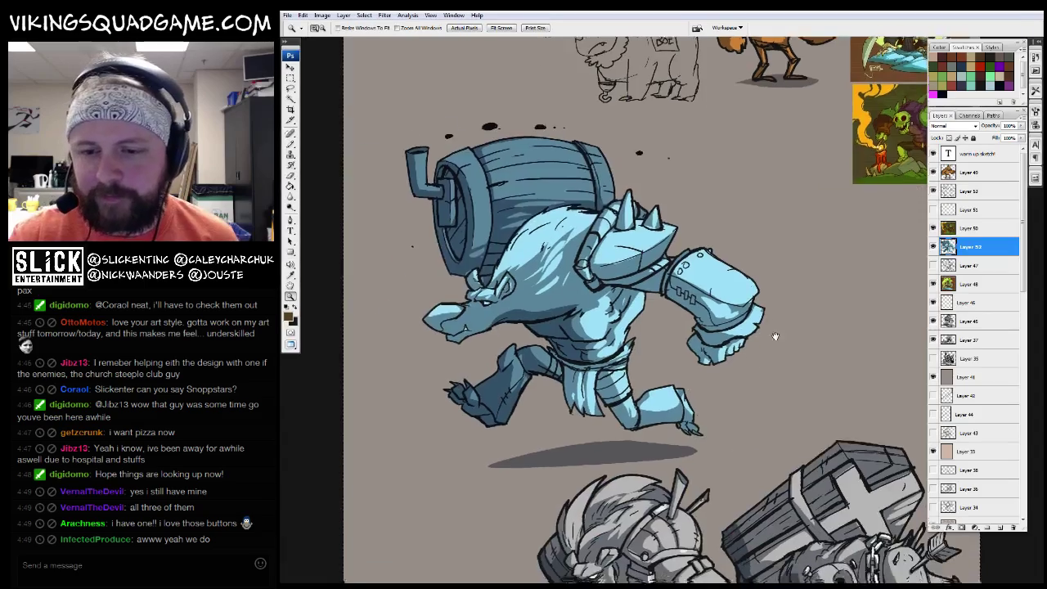
Examine the blue barrel-carrying creature up close and in an overview of the whole sketch sheet
key("ctrl+minus")
key("ctrl+plus")
left_click_drag(630, 385, 685, 287)
key("ctrl+minus")
key("ctrl+minus")
key("ctrl+minus")
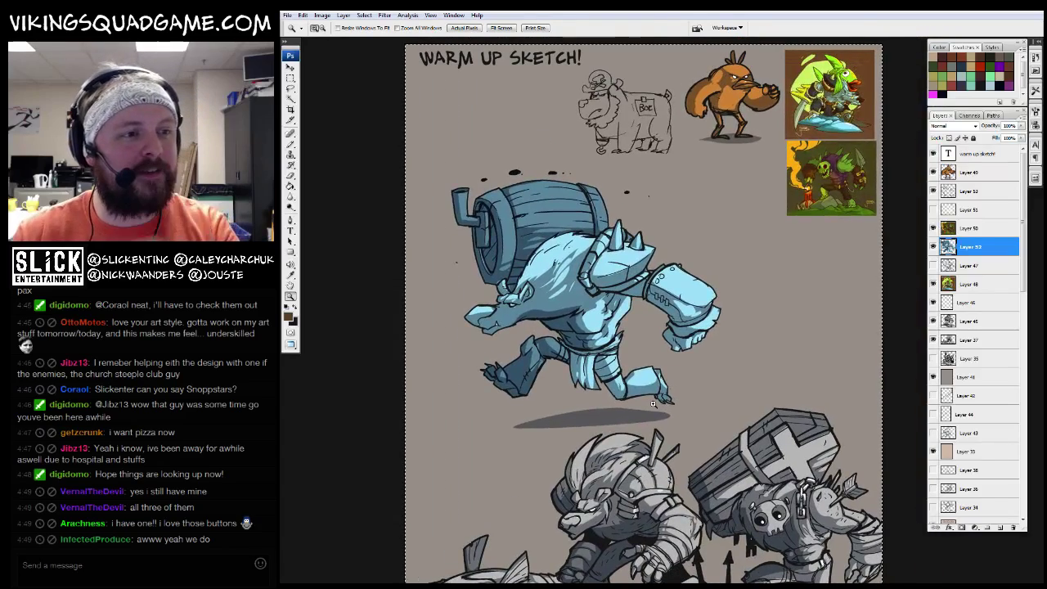
scroll(653, 403, "up", 3)
key("f")
key("f")
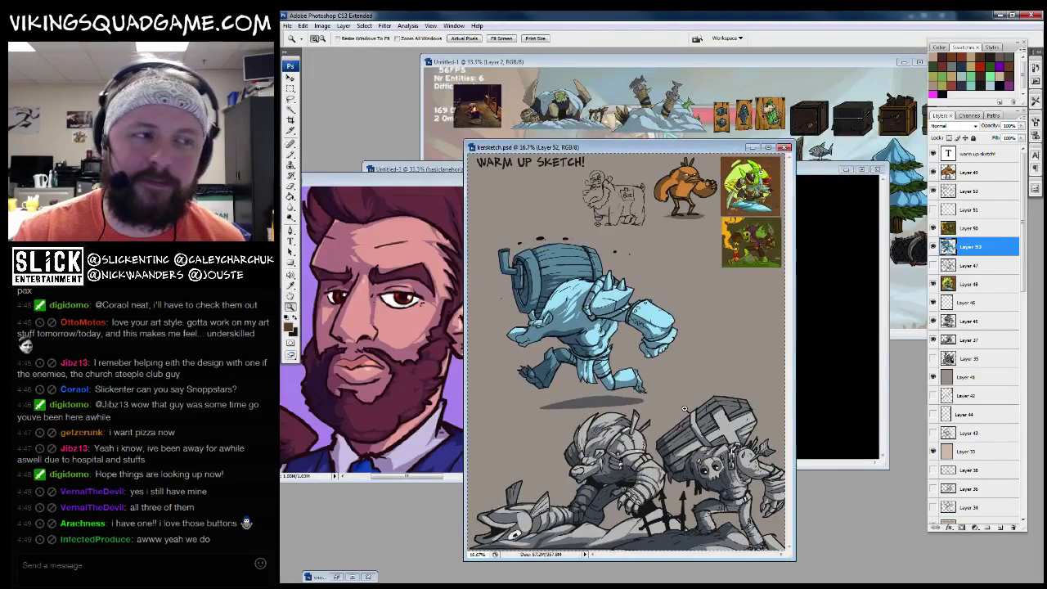
Examine the grey creature and fish sketches in the lower part of the sheet up close
key("f")
left_click_drag(684, 406, 642, 383)
key("ctrl+plus")
key("ctrl+plus")
key("ctrl+plus")
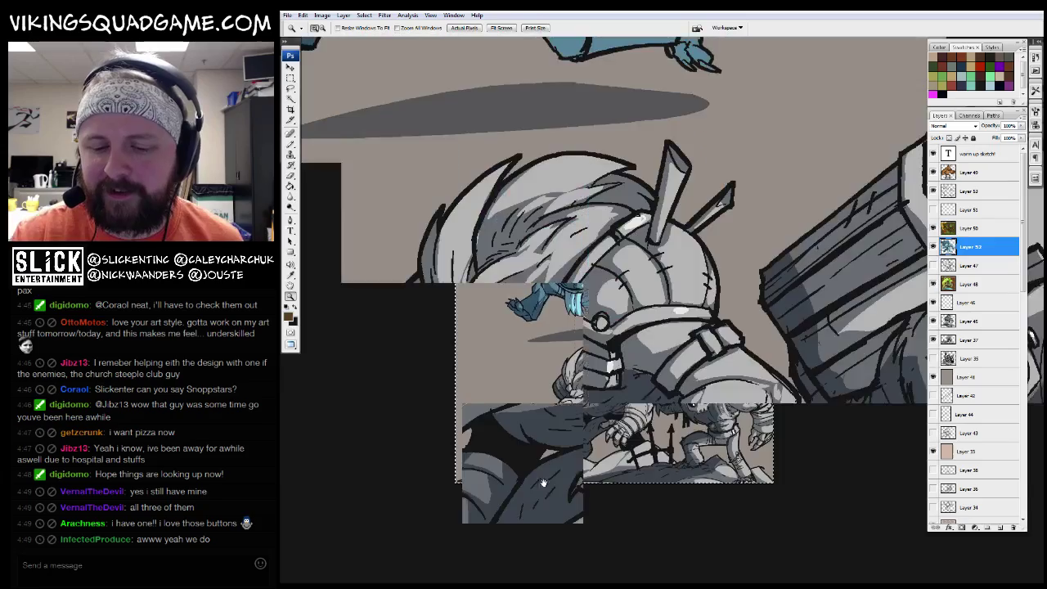
left_click_drag(544, 483, 821, 405)
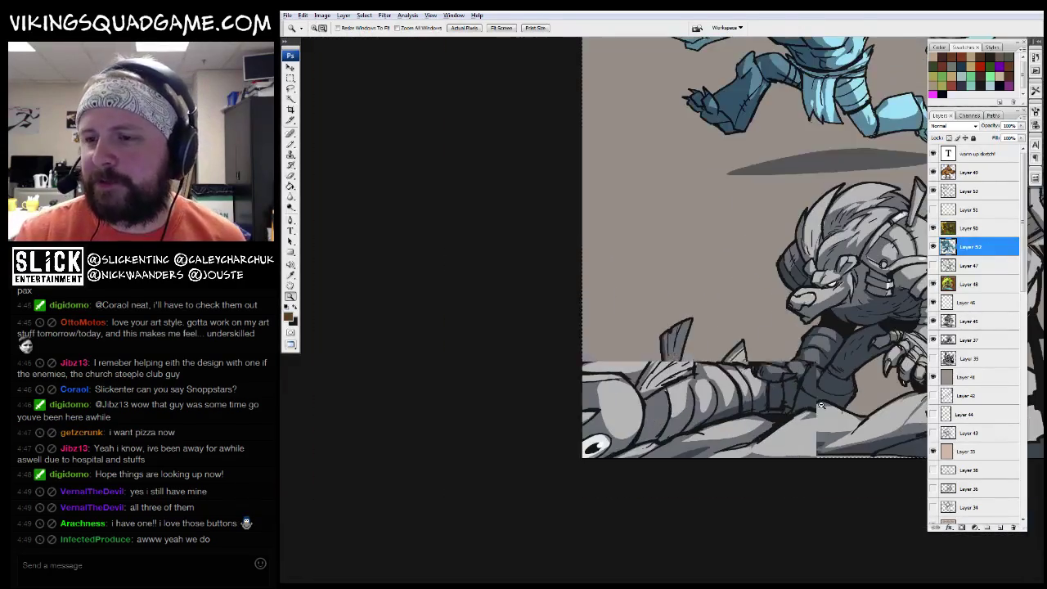
key("ctrl+minus")
key("ctrl+minus")
Switch to the prop sheet and look over its huts, crates, barrels and table at full-screen size
key("f")
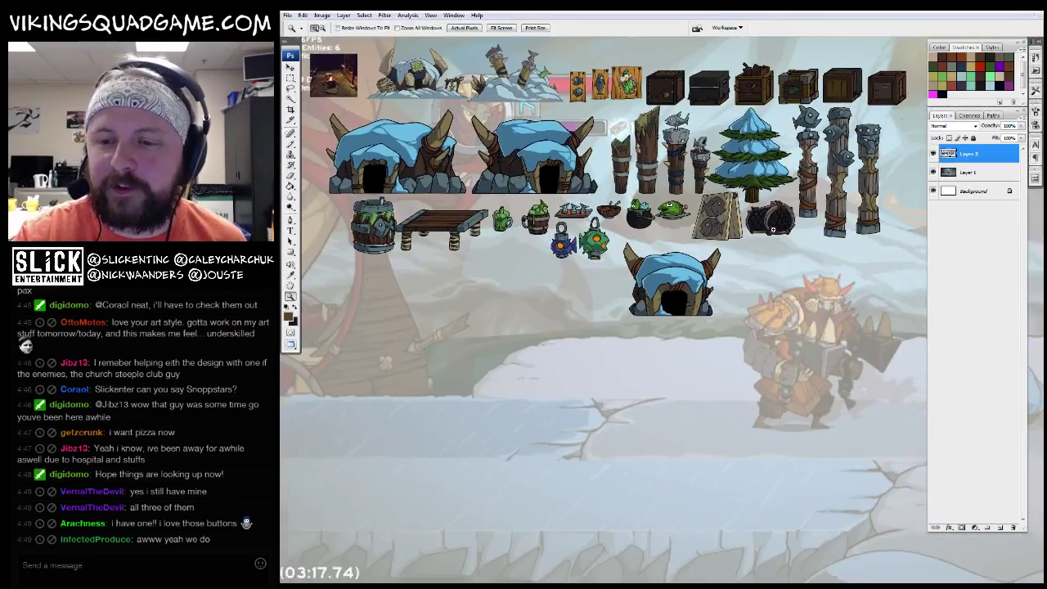
key("f")
key("f")
key("f")
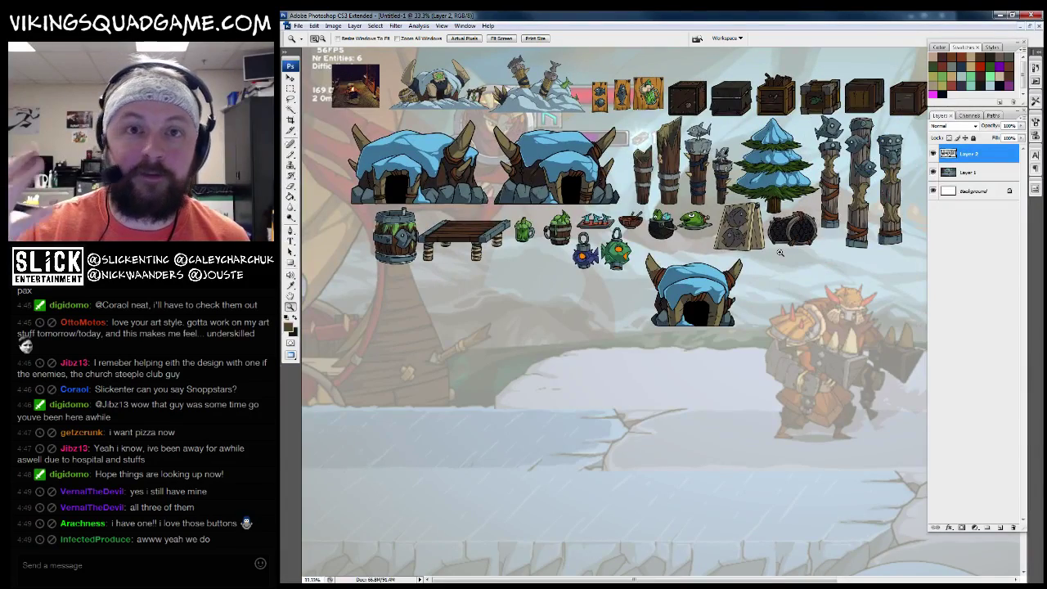
key("f")
key("f")
key("f")
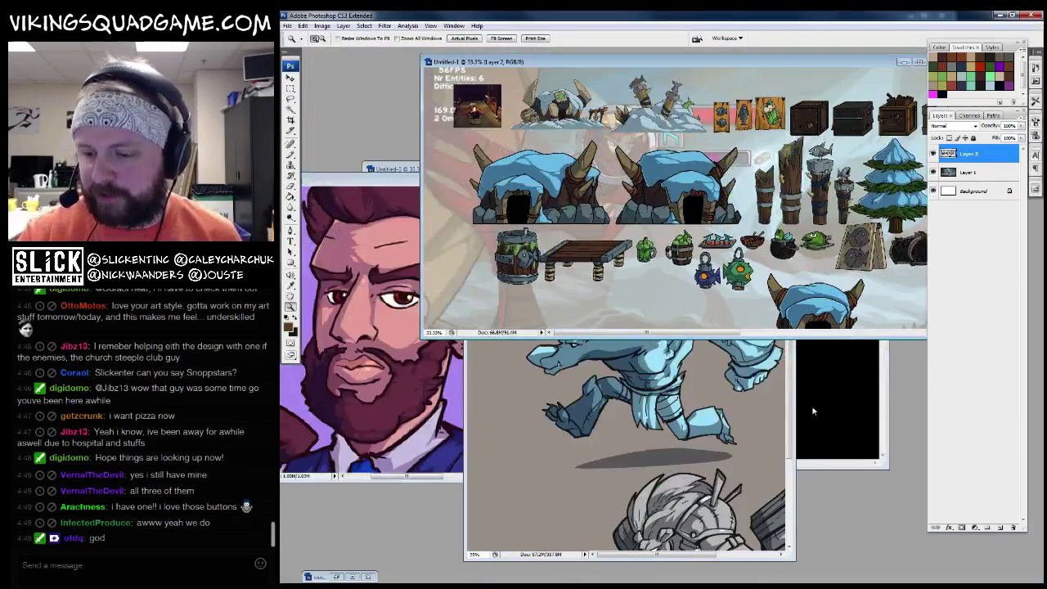
Return to the rough background and sketch a barrel in dark lines on a new layer near the wall's left end
left_click(851, 425)
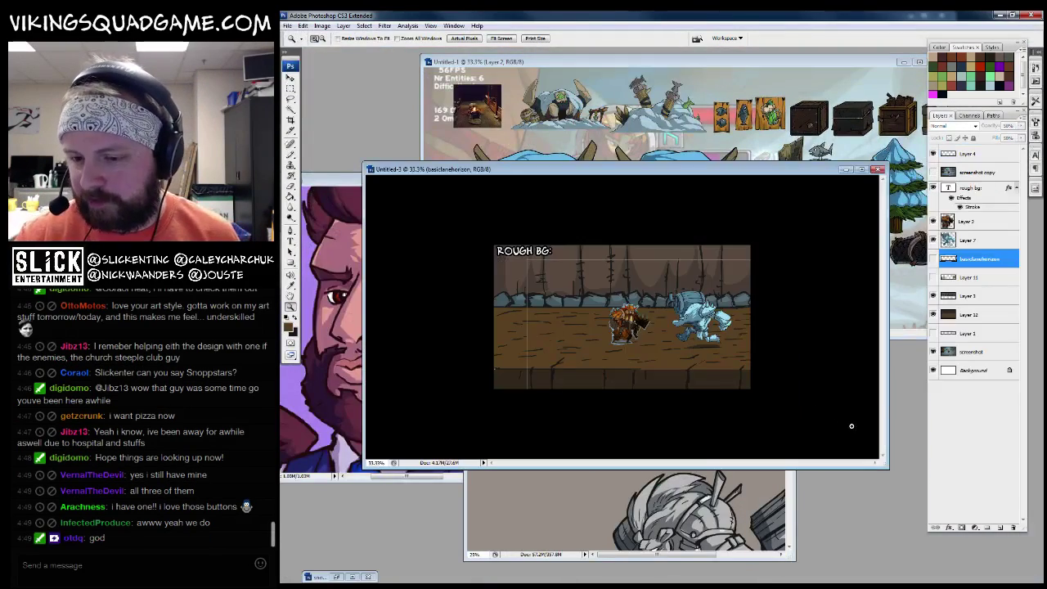
key("f")
key("b")
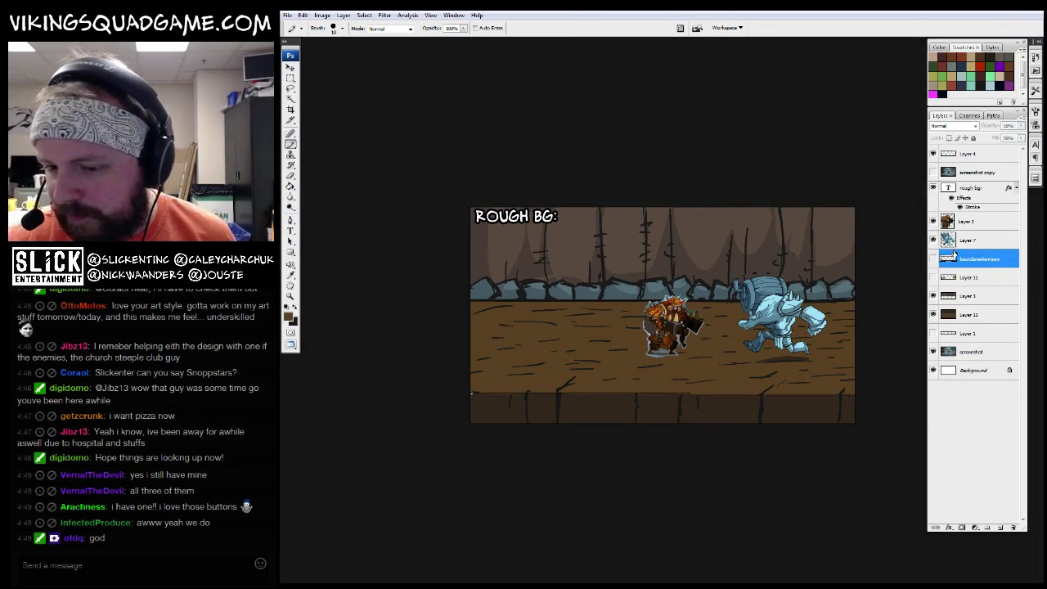
left_click(999, 528)
scroll(545, 346, "up", 1)
scroll(521, 379, "up", 1)
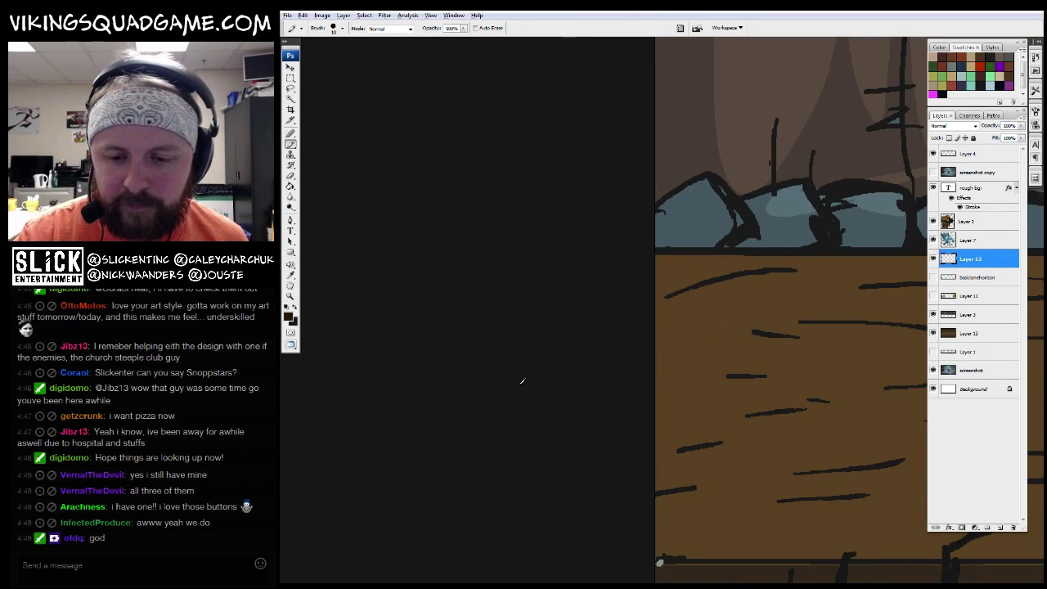
scroll(906, 243, "up", 1)
scroll(701, 329, "up", 1)
scroll(685, 339, "down", 1)
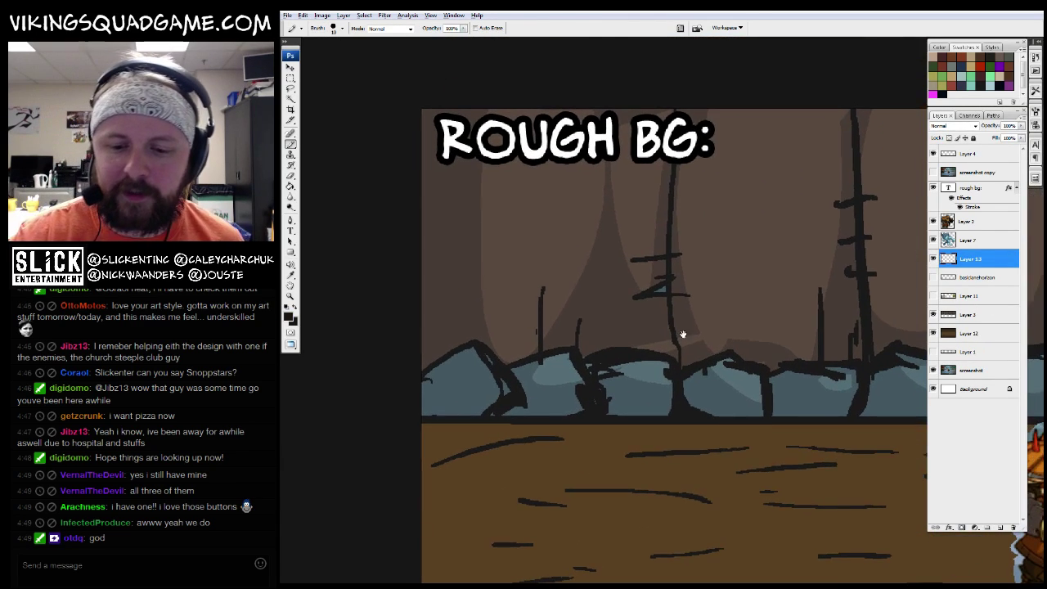
left_click_drag(568, 289, 554, 440)
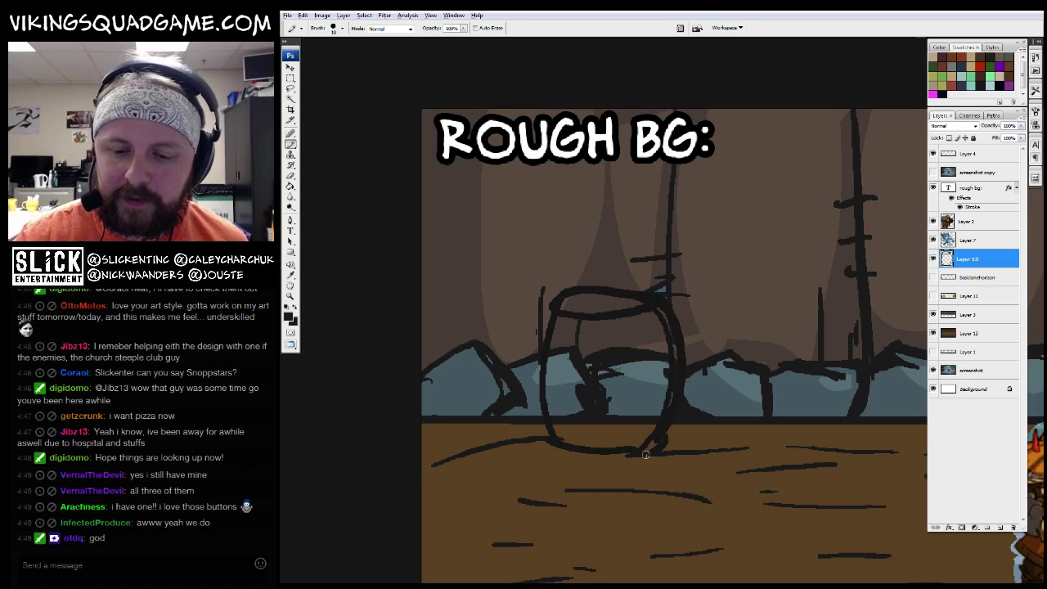
Select the barrel's silhouette by selecting the empty area around its outline and inverting the selection
key("w")
left_click(764, 366)
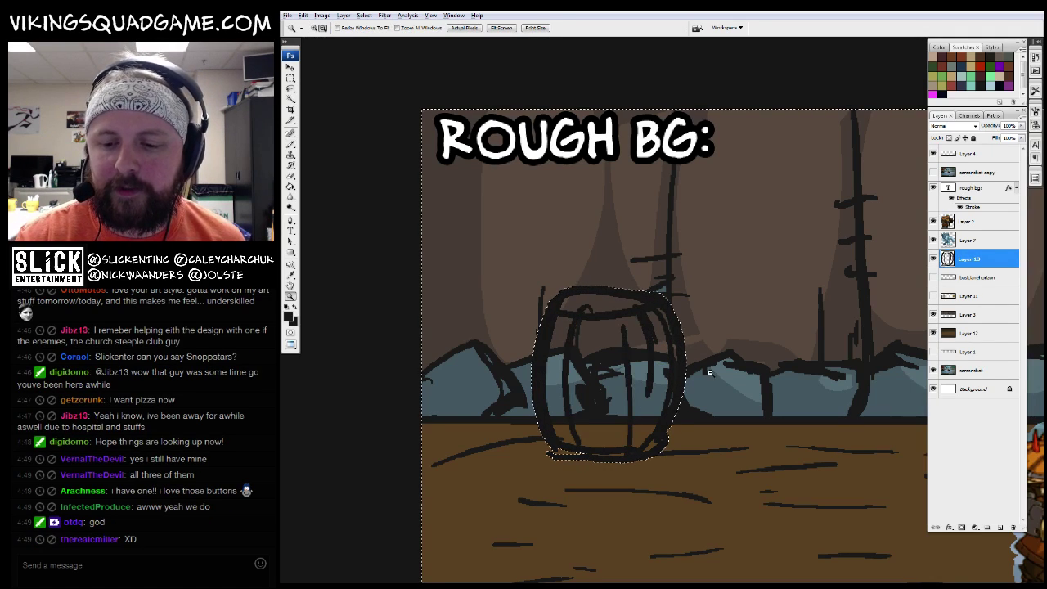
key("ctrl+shift+i")
scroll(762, 366, "down", 1)
key("g")
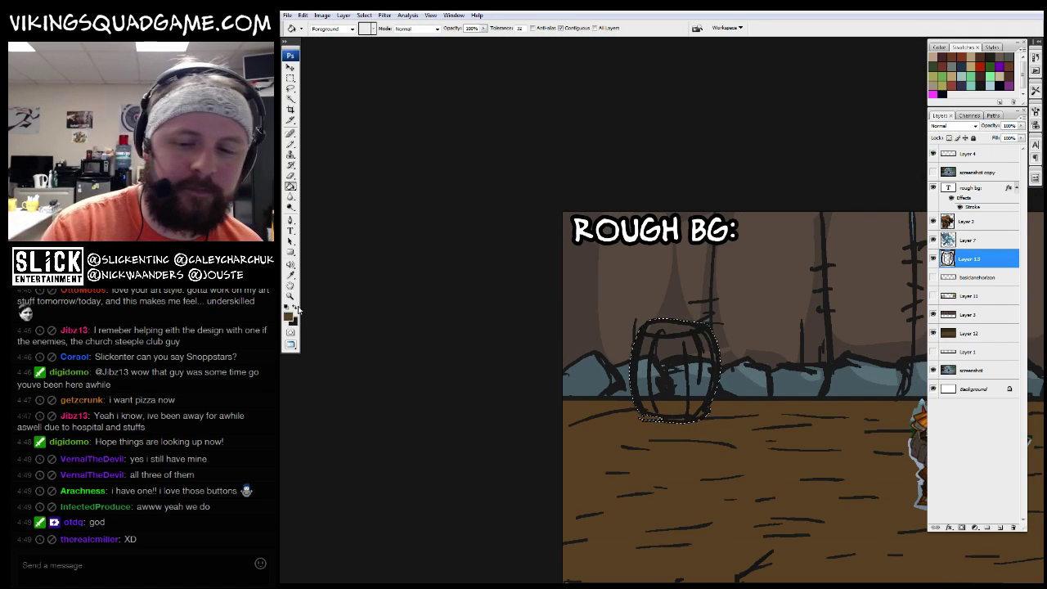
Choose an orange-brown foreground colour and fill the barrel's silhouette on a new layer beneath its lines
left_click(291, 275)
left_click(287, 315)
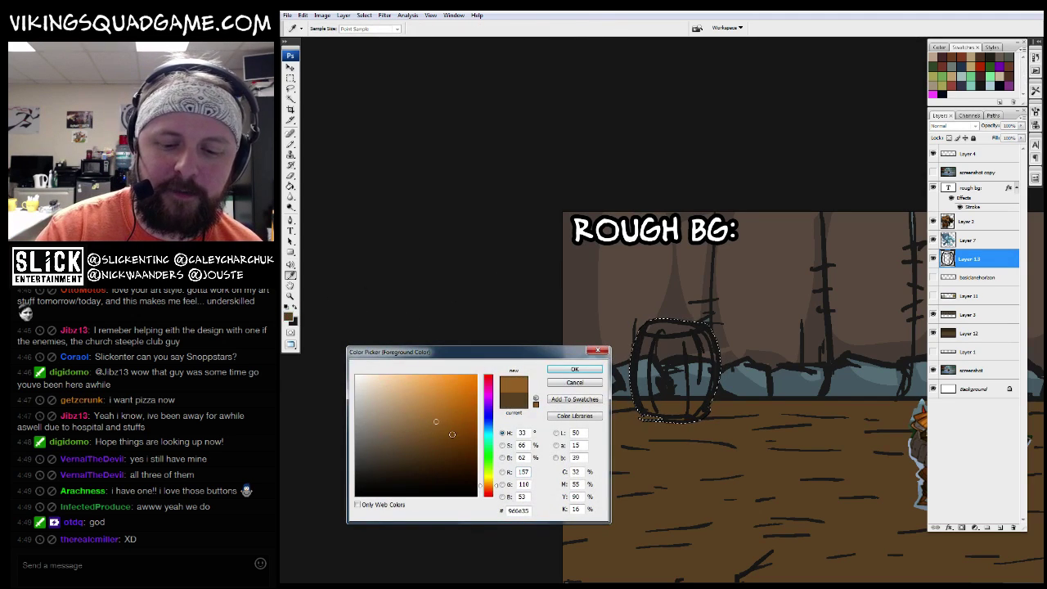
left_click(574, 369)
key("g")
left_click(969, 278)
left_click(999, 526)
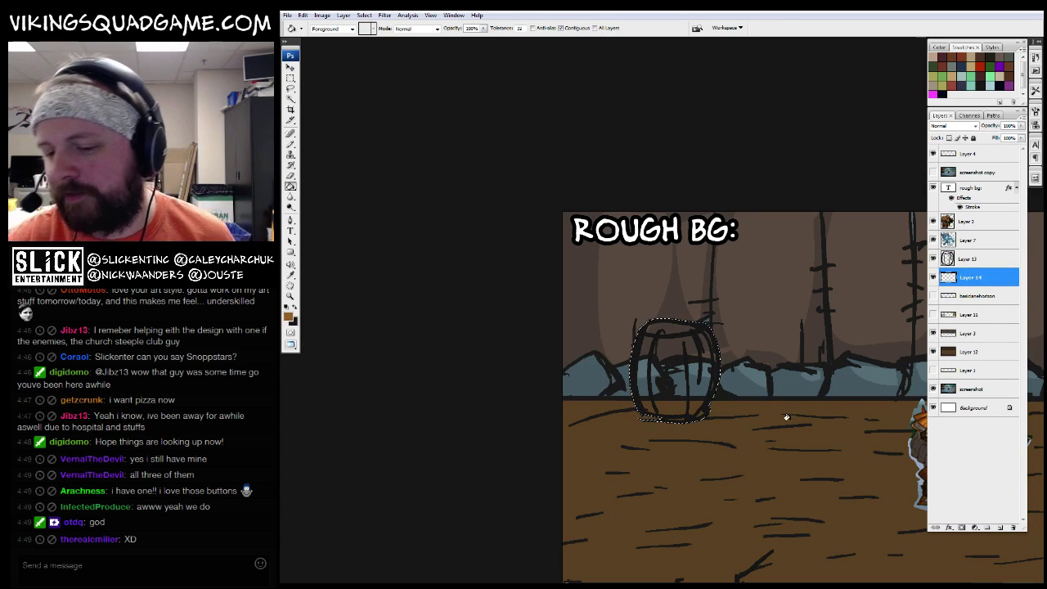
left_click(674, 373)
Merge the barrel's lines and fill into one layer and add dark hoop and rim lines to the barrel
left_click_drag(765, 319, 726, 338)
key("alt+]")
key("ctrl+e")
key("b")
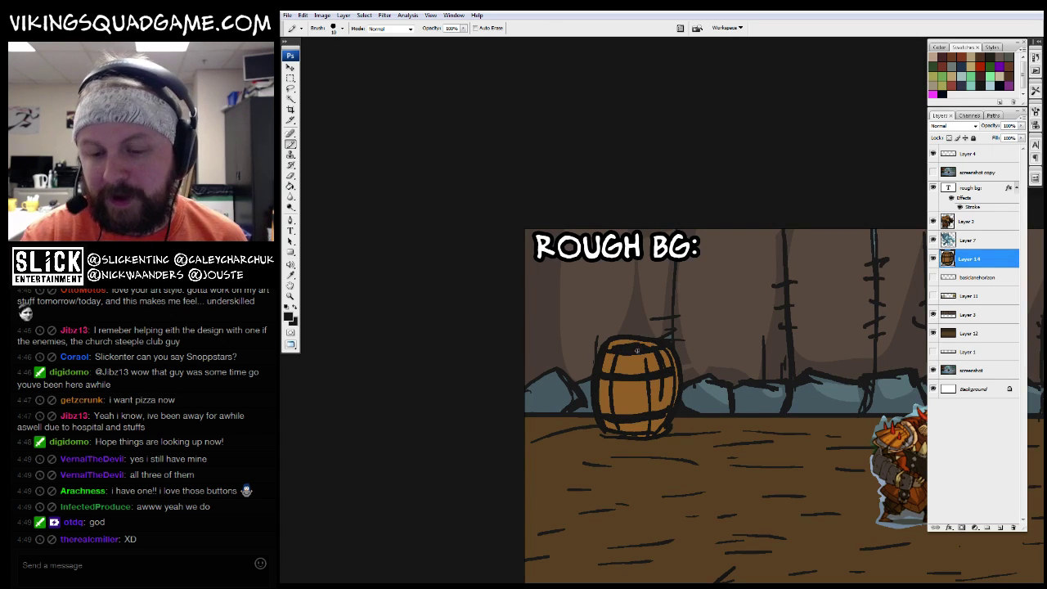
left_click(637, 350, "alt")
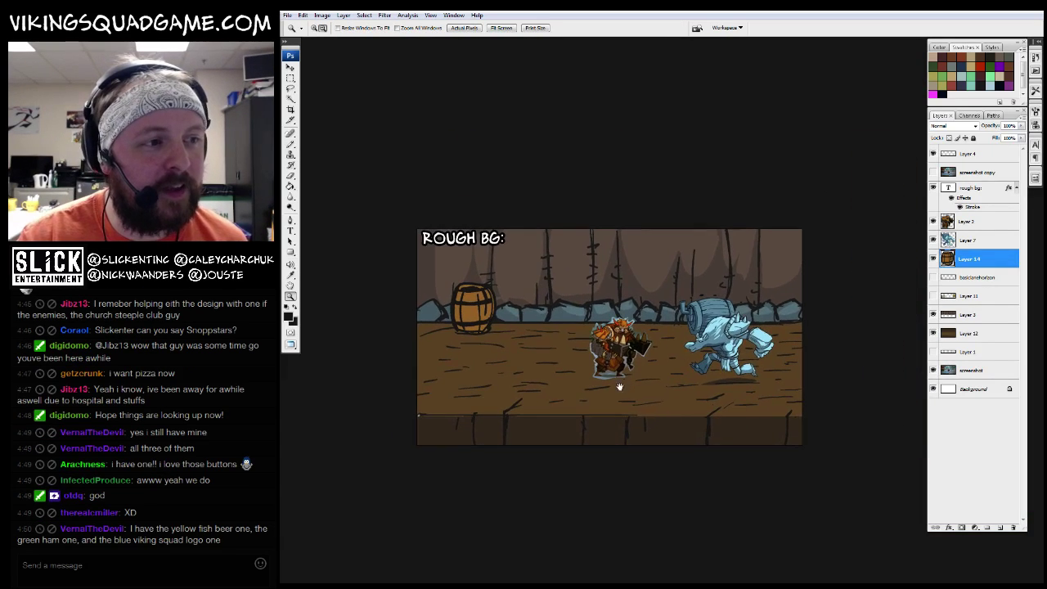
Check the barrel's size and placement against the characters, both in an overview and up close
left_click(603, 371)
key("v")
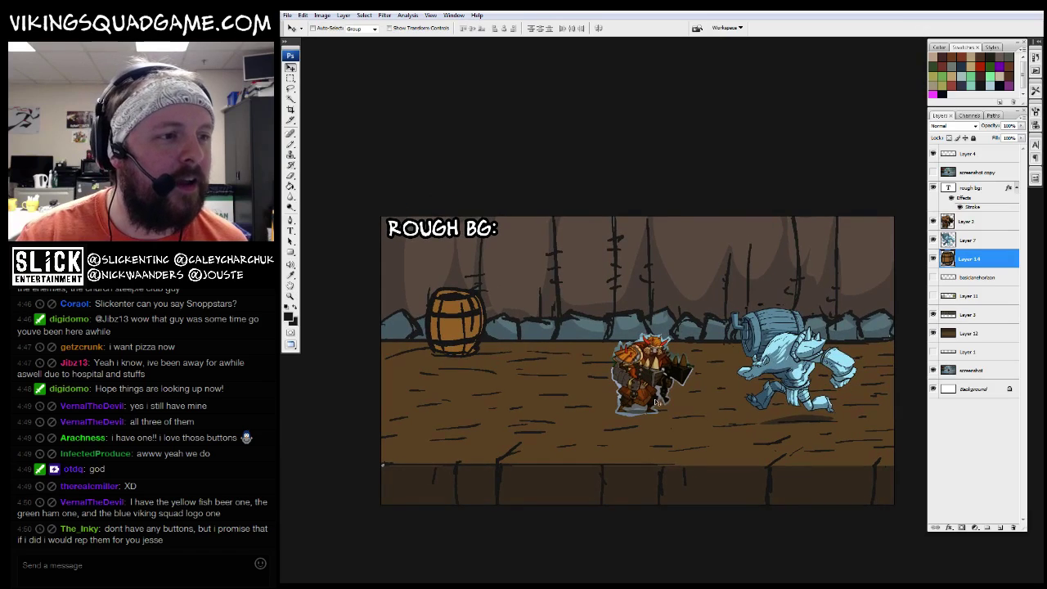
key("z")
left_click(667, 381, "alt")
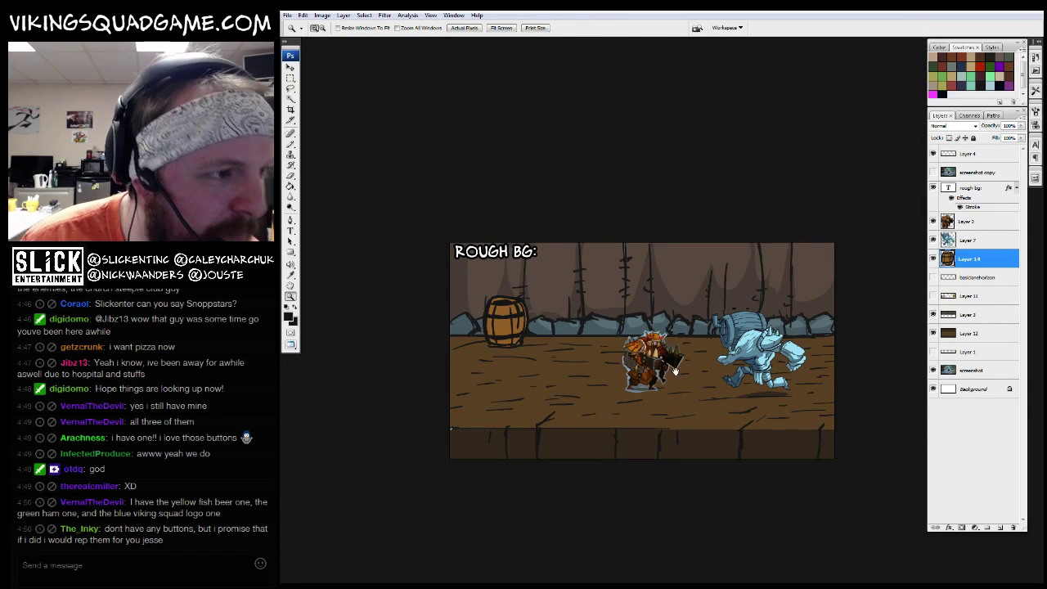
left_click_drag(630, 367, 637, 315)
left_click_drag(480, 292, 518, 283)
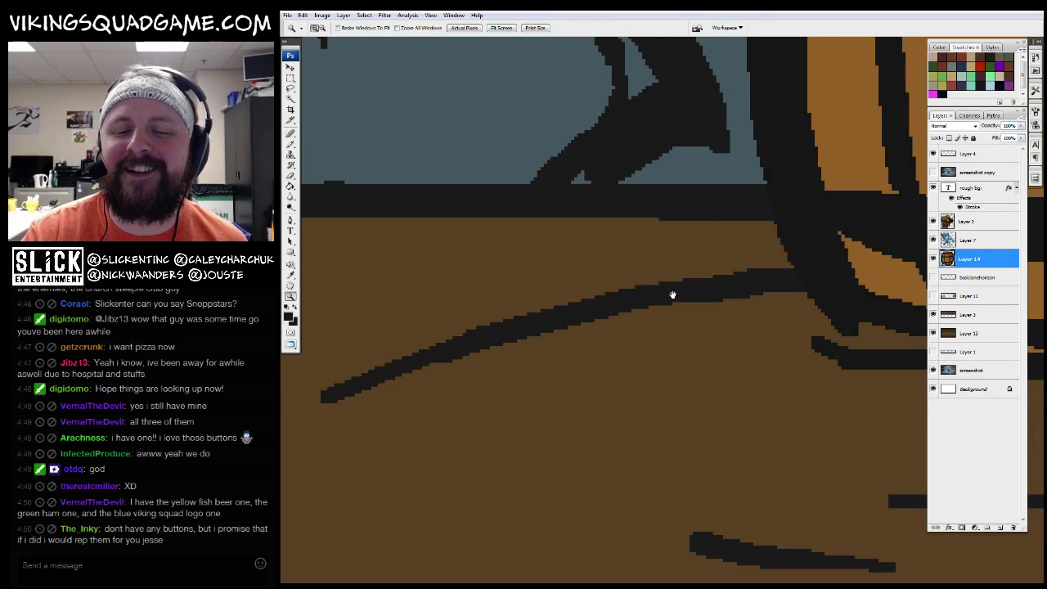
scroll(724, 275, "up", 2)
scroll(725, 275, "down", 5)
Scale the barrel down slightly with Free Transform and clean up its top edge with the Eraser
key("ctrl+t")
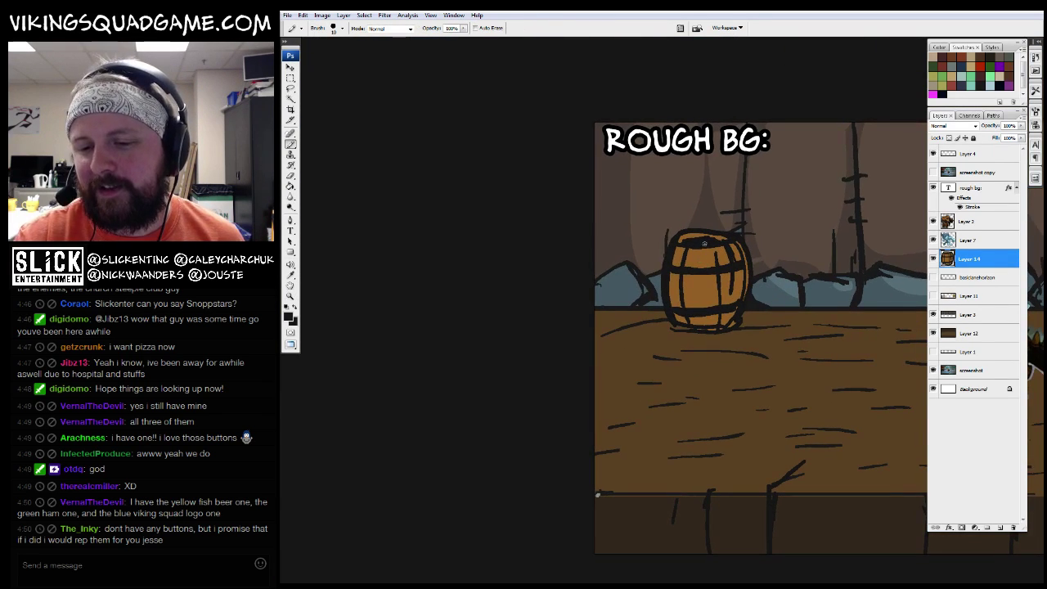
left_click_drag(753, 230, 741, 250)
key("Return")
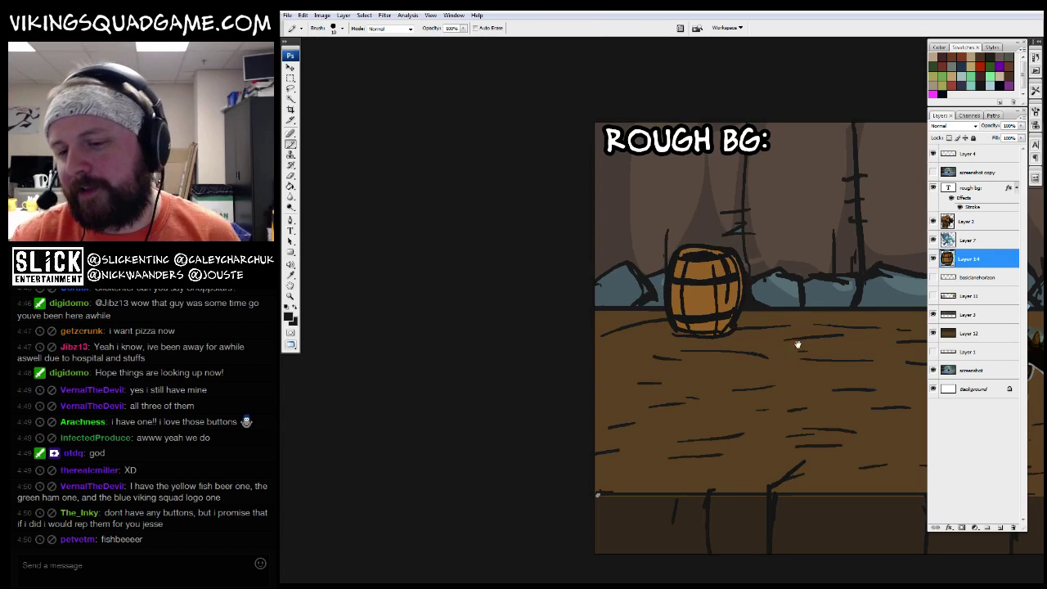
left_click_drag(742, 324, 605, 371)
key("e")
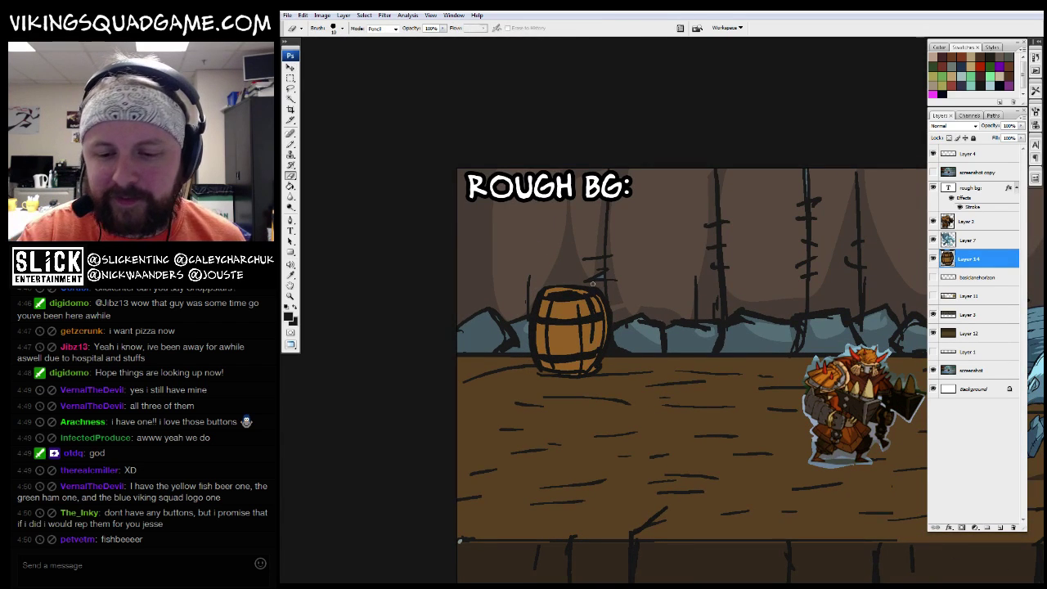
left_click_drag(593, 283, 582, 279)
Duplicate the barrel and place the copy beside the original, just to its right along the wall
key("v")
key("ctrl+minus")
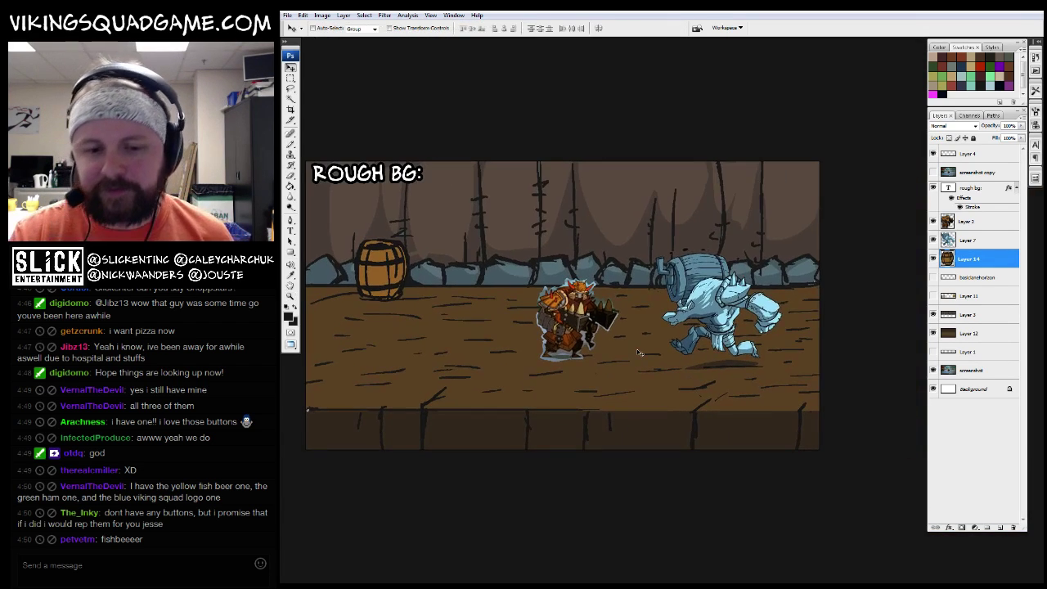
mouse_move(472, 325)
left_mouse_down()
mouse_move(561, 377)
mouse_move(621, 377)
mouse_move(613, 374)
left_mouse_up()
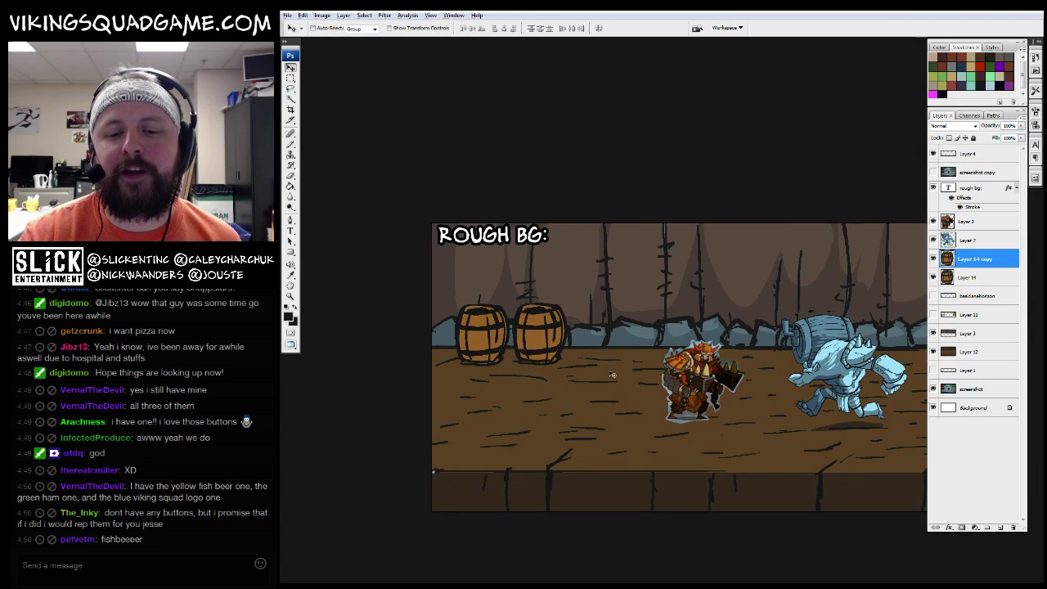
On a new layer above the barrels, sketch a long, low rectangular outline along the stone base, from mid-wall to the canvas's right edge
left_click_drag(767, 374, 647, 334)
key("b")
left_click(999, 527)
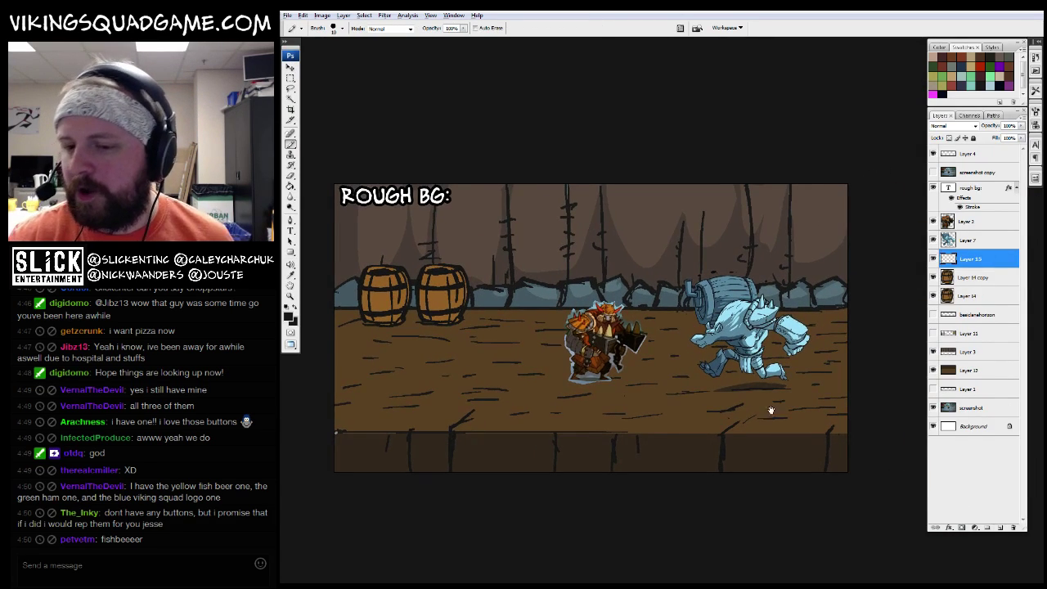
key("ctrl+plus")
key("ctrl+plus")
mouse_move(821, 289)
left_mouse_down()
mouse_move(361, 289)
mouse_move(467, 288)
left_mouse_up()
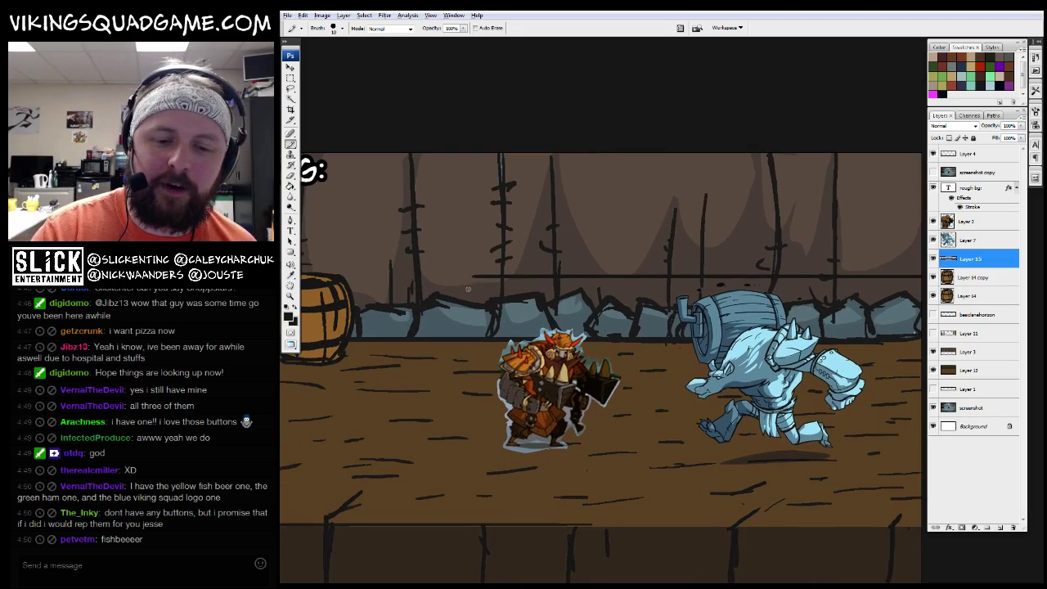
scroll(777, 319, "right", 3)
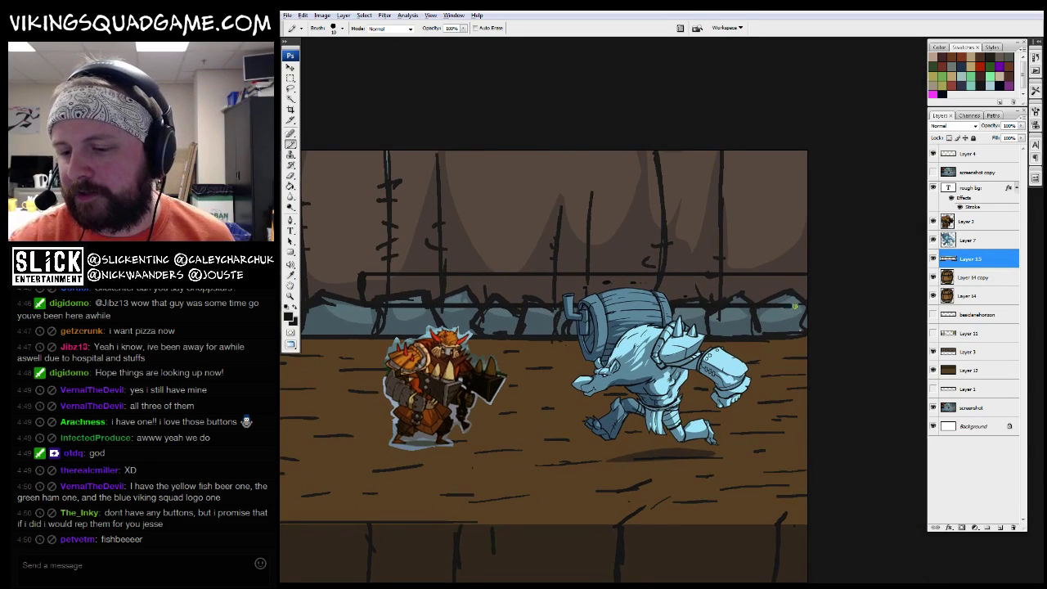
scroll(771, 275, "left", 2)
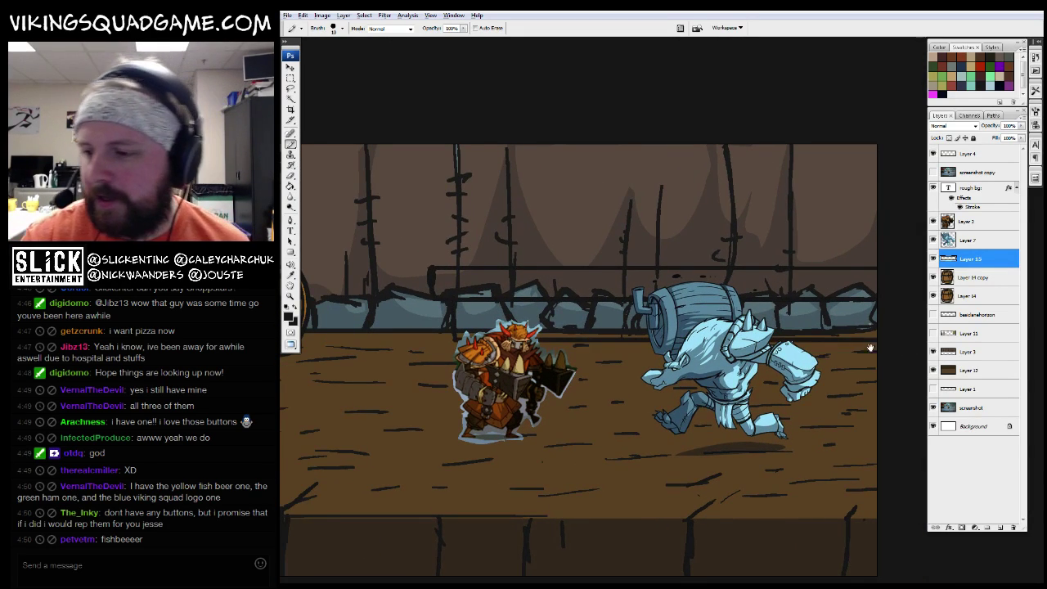
left_click_drag(709, 326, 830, 316)
Hide the blue creature's layer and check the long outline against the viking and barrels in the whole scene
left_click(933, 240)
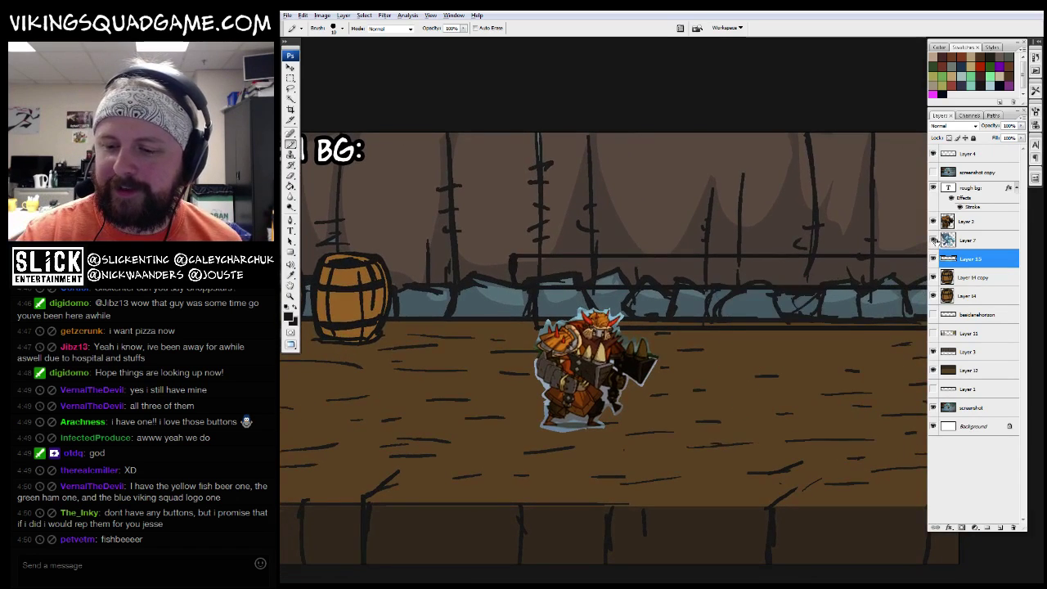
key("z")
left_click(874, 265, "alt")
key("v")
left_click(973, 240)
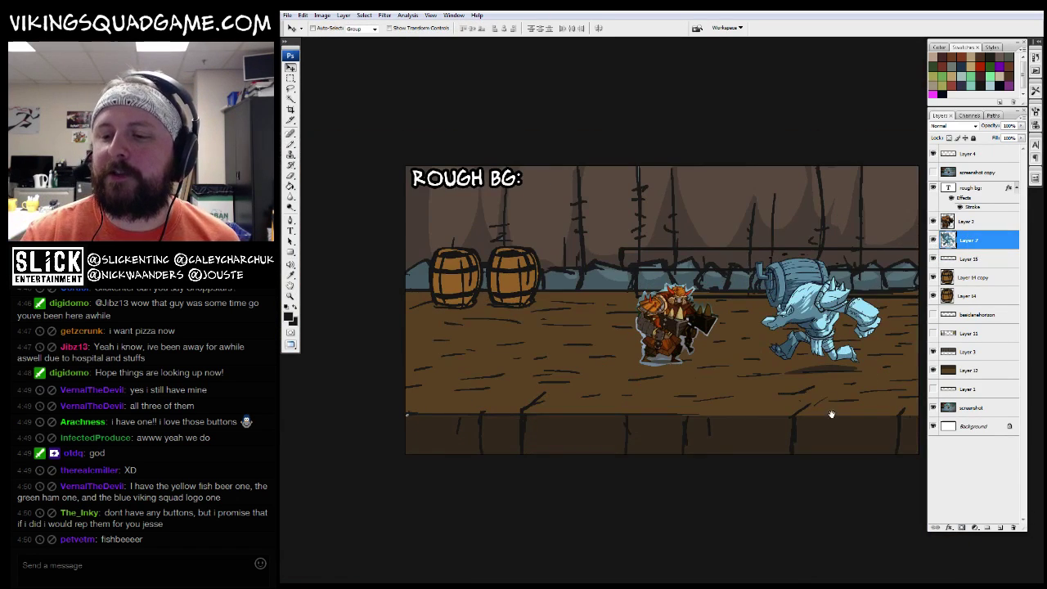
left_click_drag(830, 411, 408, 399)
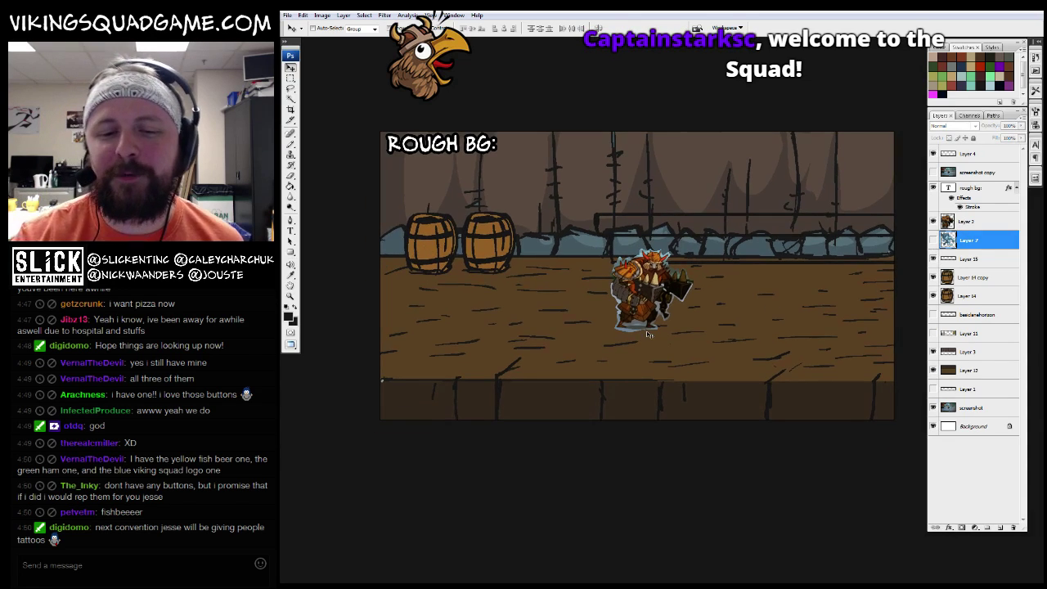
left_click_drag(647, 330, 544, 352)
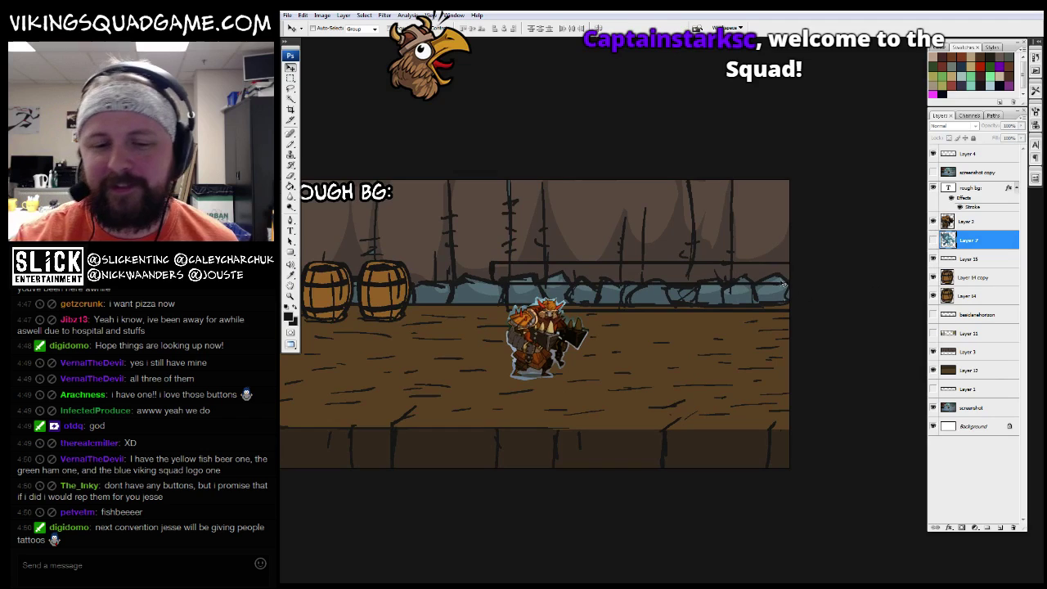
Select the area inside the long rectangular outline on Layer 15 with the Magic Wand
key("ctrl+plus")
key("ctrl+plus")
key("b")
left_click(668, 233)
left_click(662, 227)
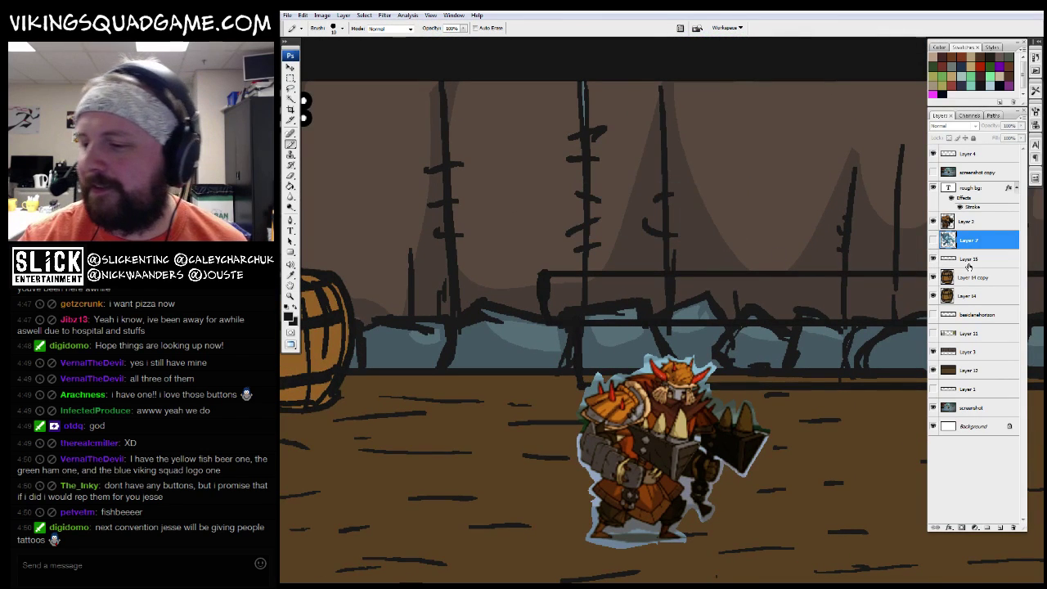
key("alt+bracketleft")
key("w")
key("ctrl+minus")
left_click(763, 340)
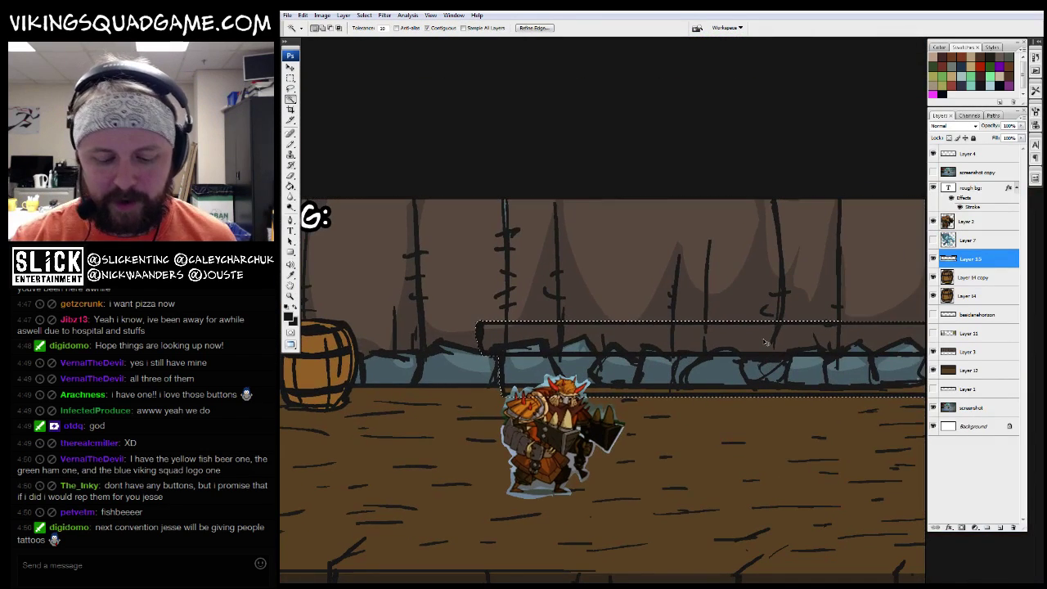